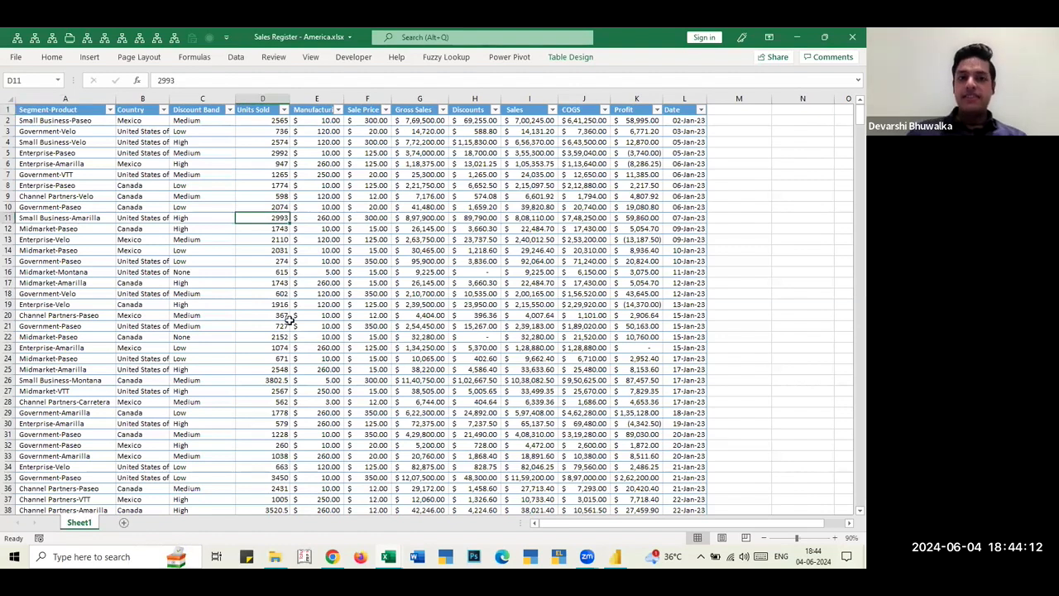
pyautogui.press('Right')
pyautogui.press('Left')
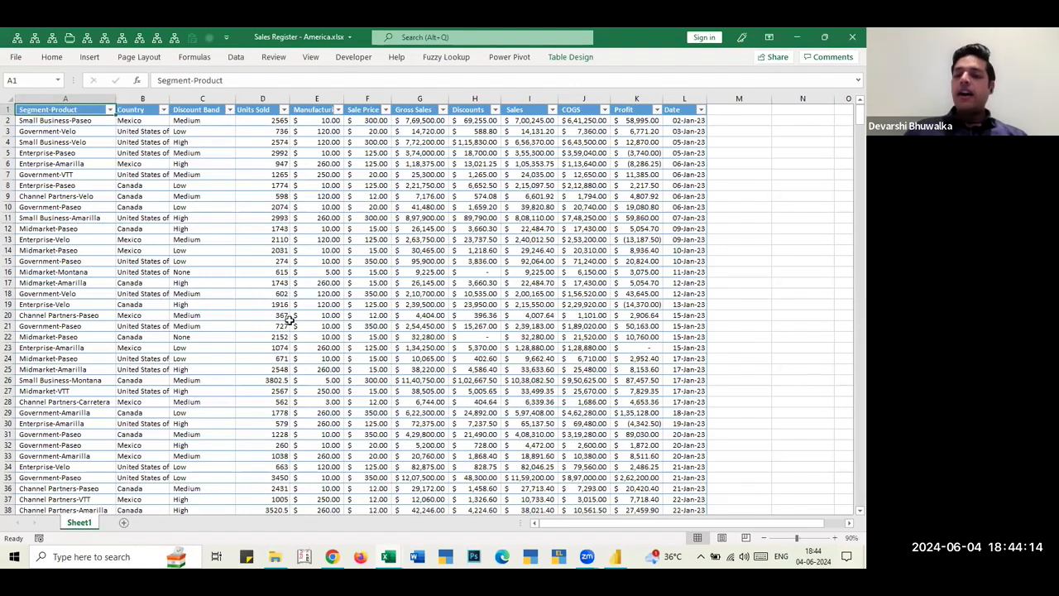
pyautogui.press('Down')
pyautogui.press('Down')
pyautogui.press('Down')
pyautogui.press('Up')
pyautogui.press('Up')
pyautogui.press('Up')
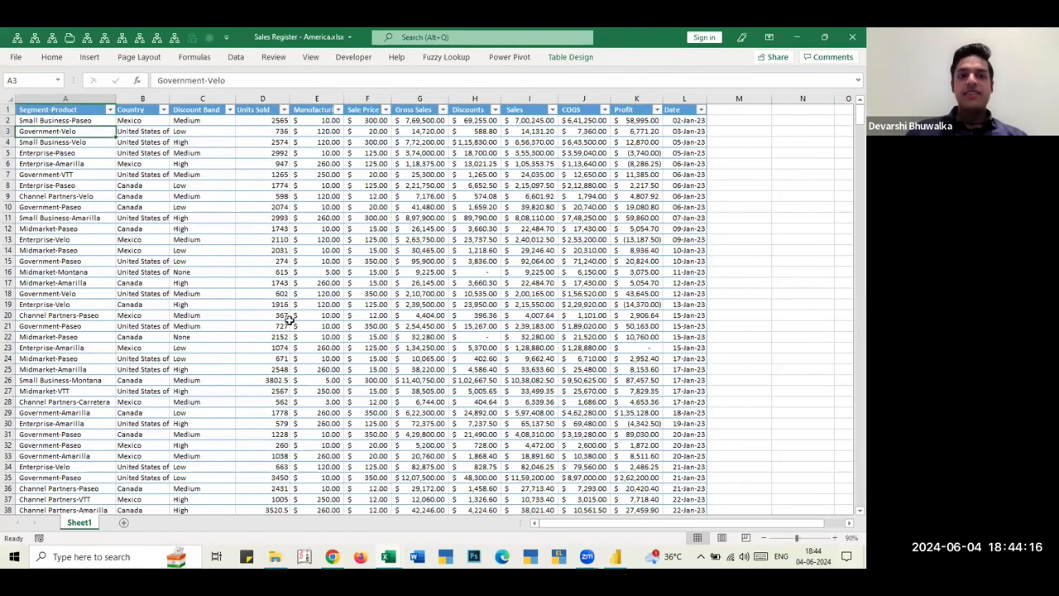
pyautogui.hotkey('alt', 'Tab')
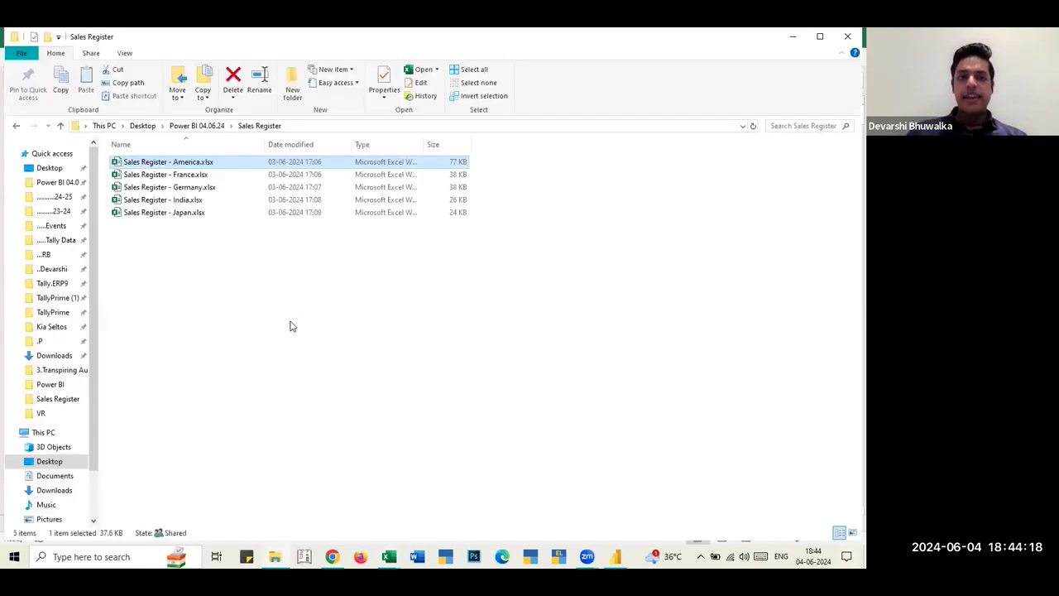
pyautogui.hotkey('alt', 'Tab')
pyautogui.press('Down')
pyautogui.press('Down')
pyautogui.press('Up')
pyautogui.press('Up')
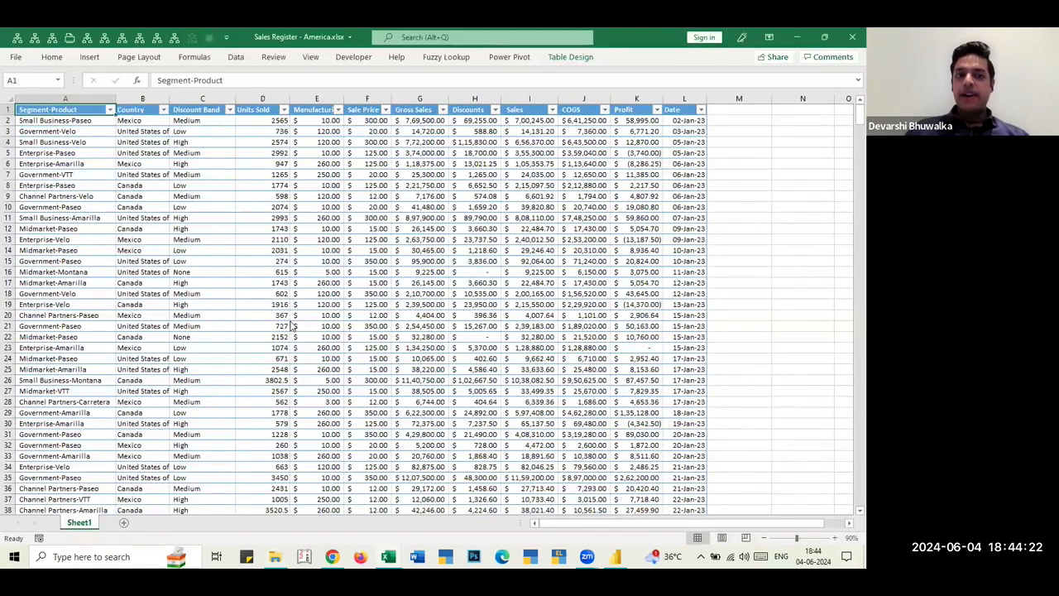
# - Examine the column headers of the America sales table from Segment-Product across to Discounts
pyautogui.press('Right')
pyautogui.press('Right')
pyautogui.press('Right')
pyautogui.press('Right')
pyautogui.press('Right')
pyautogui.press('Right')
pyautogui.press('Right')
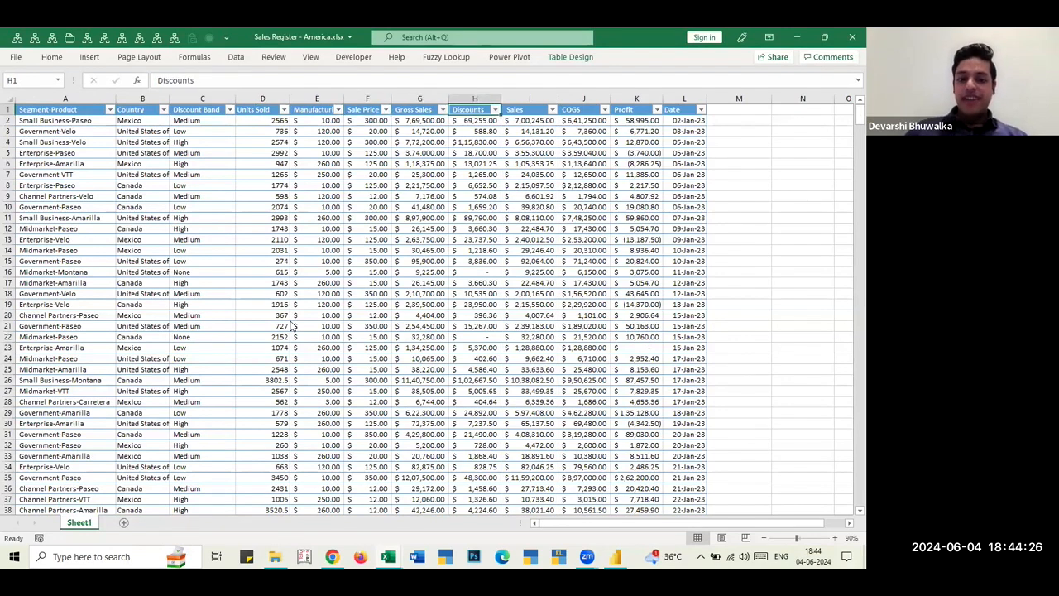
pyautogui.click(271, 337)
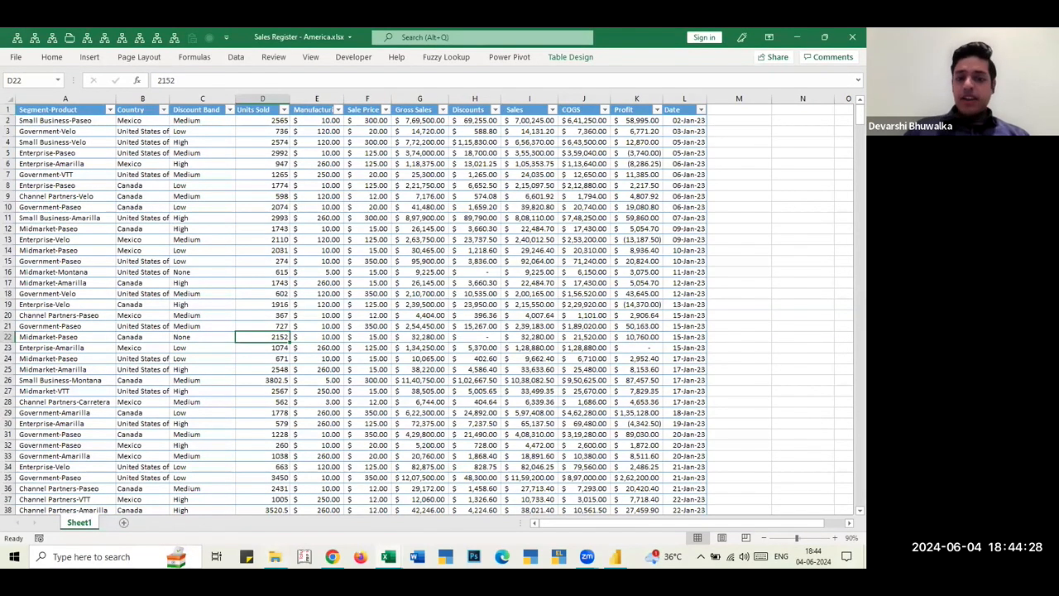
pyautogui.click(481, 242)
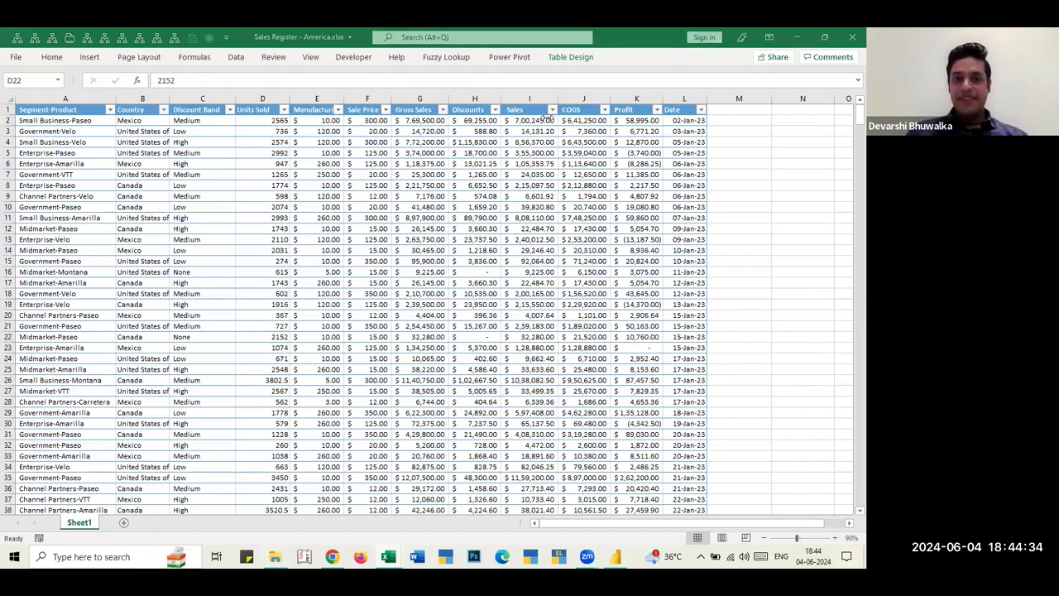
# - Return to the first header cell and examine the leading headers, starting with Segment-Product and Country
pyautogui.click(419, 318)
pyautogui.hotkey('ctrl', 'Up')
pyautogui.hotkey('ctrl', 'Left')
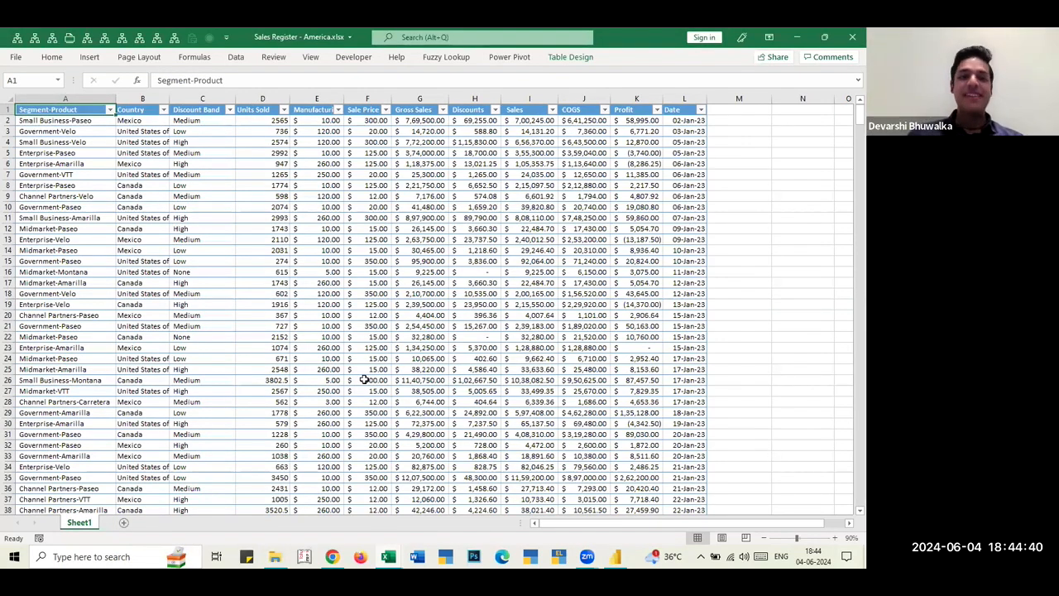
pyautogui.press('Right')
pyautogui.press('Right')
pyautogui.press('Right')
pyautogui.press('Left')
pyautogui.press('Left')
pyautogui.press('Left')
pyautogui.press('Right')
pyautogui.press('Right')
pyautogui.press('Left')
pyautogui.press('Left')
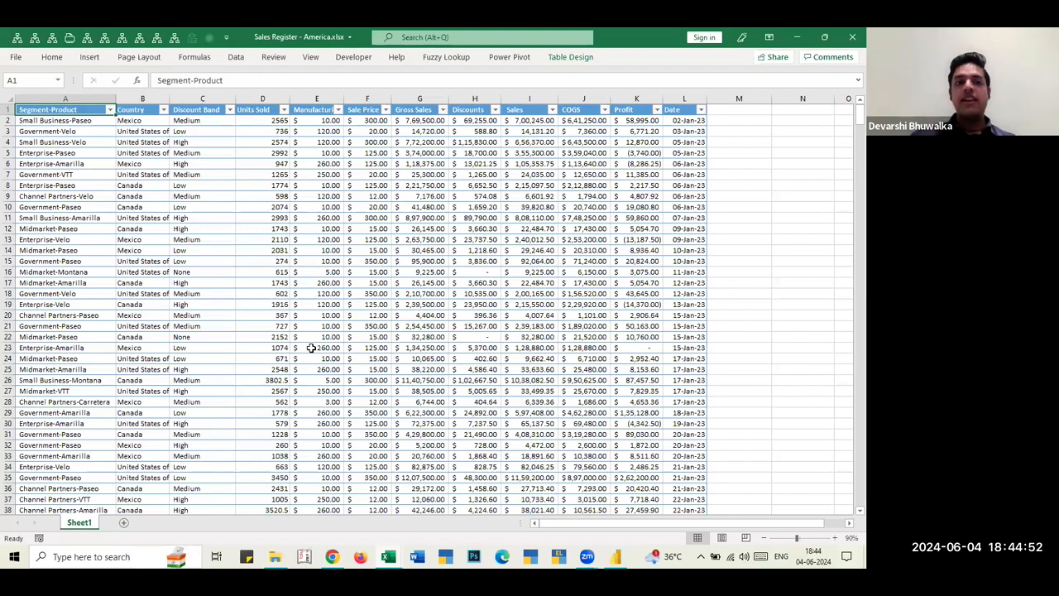
# - Check how far down the America sales data extends, and return to the header row
pyautogui.scroll(-20, 311, 347)
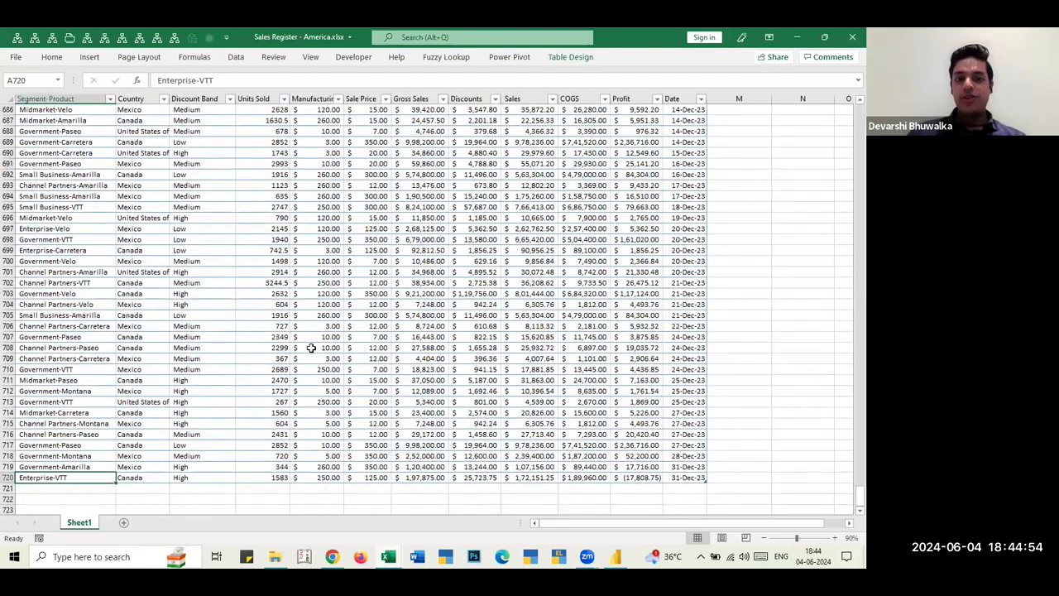
pyautogui.scroll(15, 311, 347)
pyautogui.scroll(20, 311, 348)
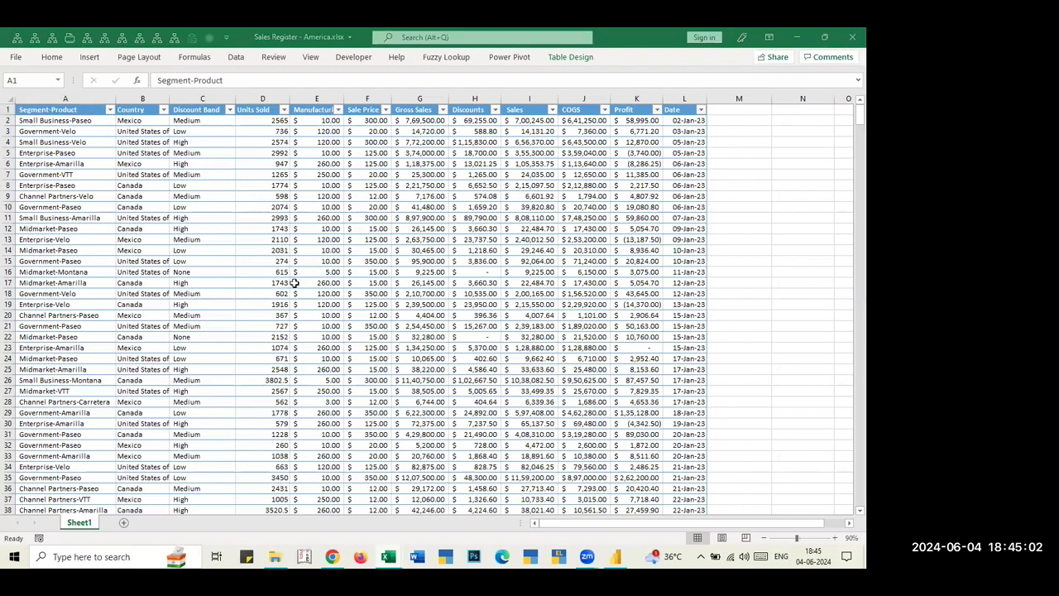
pyautogui.hotkey('ctrl', 'Down')
pyautogui.hotkey('ctrl', 'Up')
# - Switch to the Sales Register folder in File Explorer and select all the country workbooks from America to Japan
pyautogui.hotkey('alt', 'Tab')
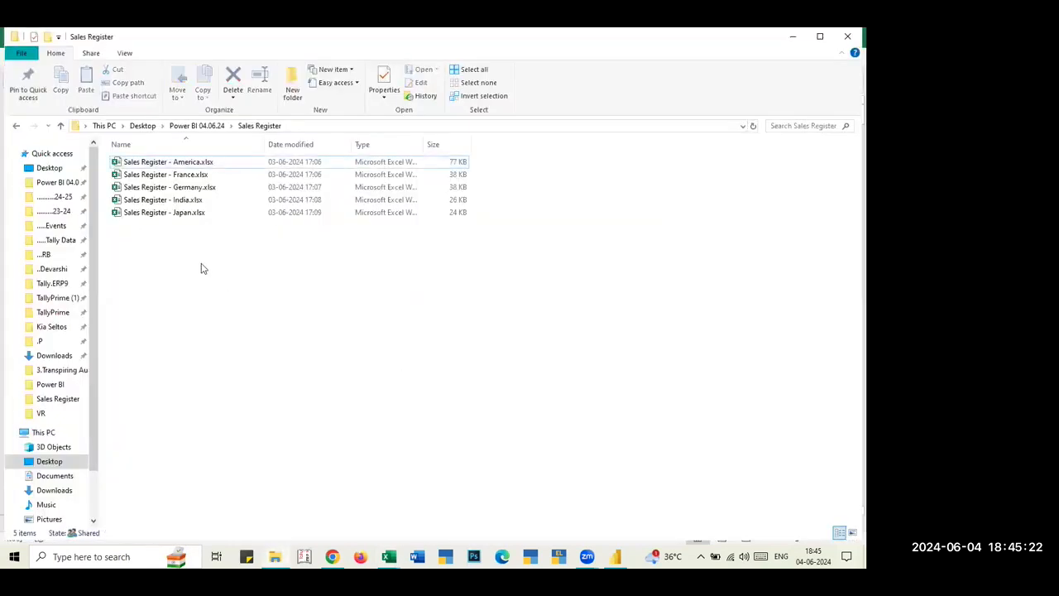
pyautogui.moveTo(201, 268); pyautogui.dragTo(146, 160)
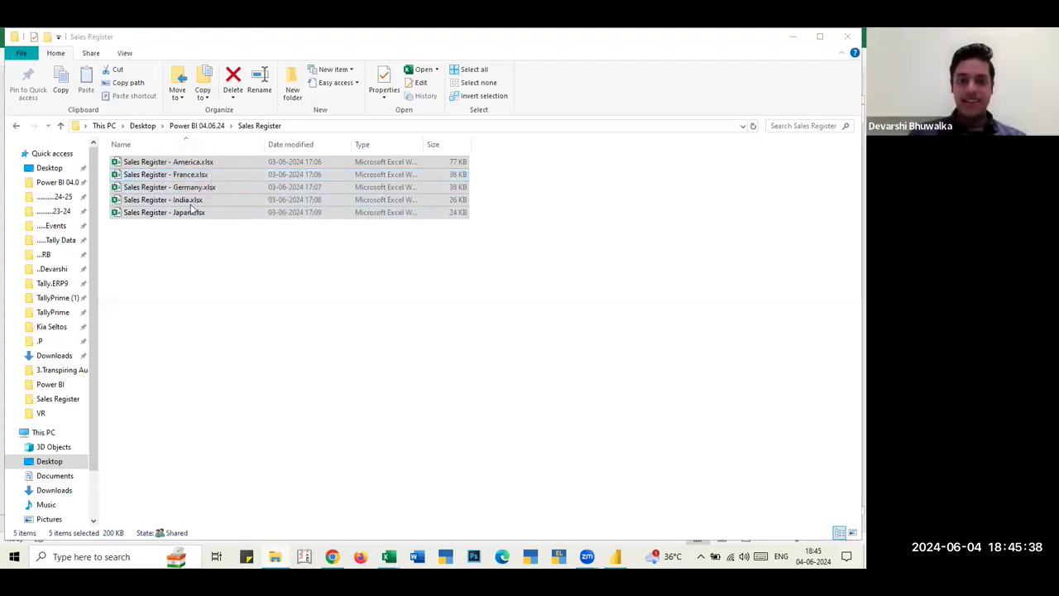
pyautogui.click(201, 256)
pyautogui.click(174, 162)
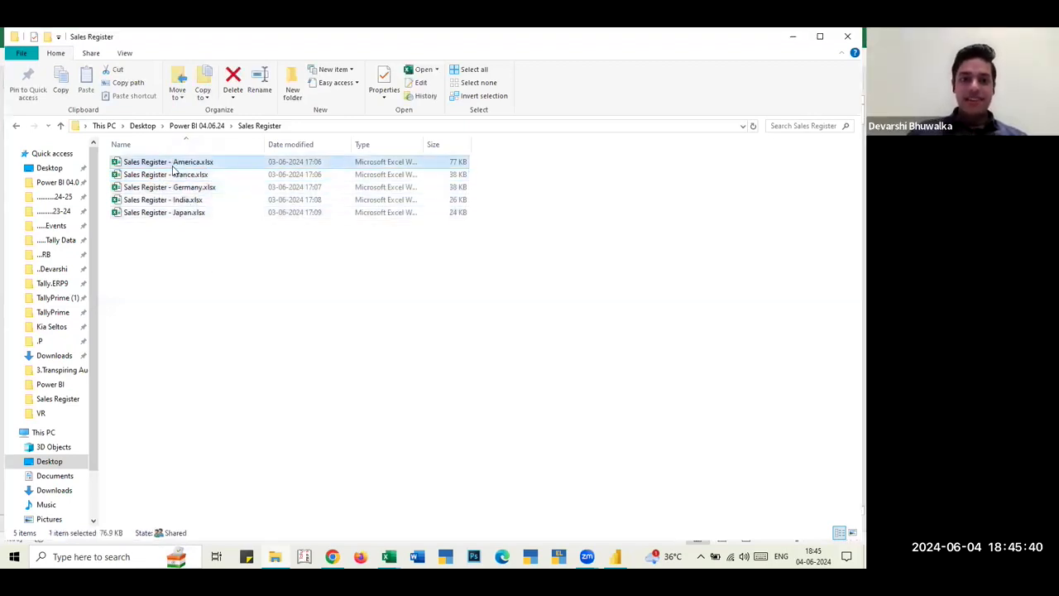
pyautogui.keyDown('shift'); pyautogui.click(200, 212); pyautogui.keyUp('shift')
pyautogui.moveTo(200, 213); pyautogui.dragTo(201, 213)
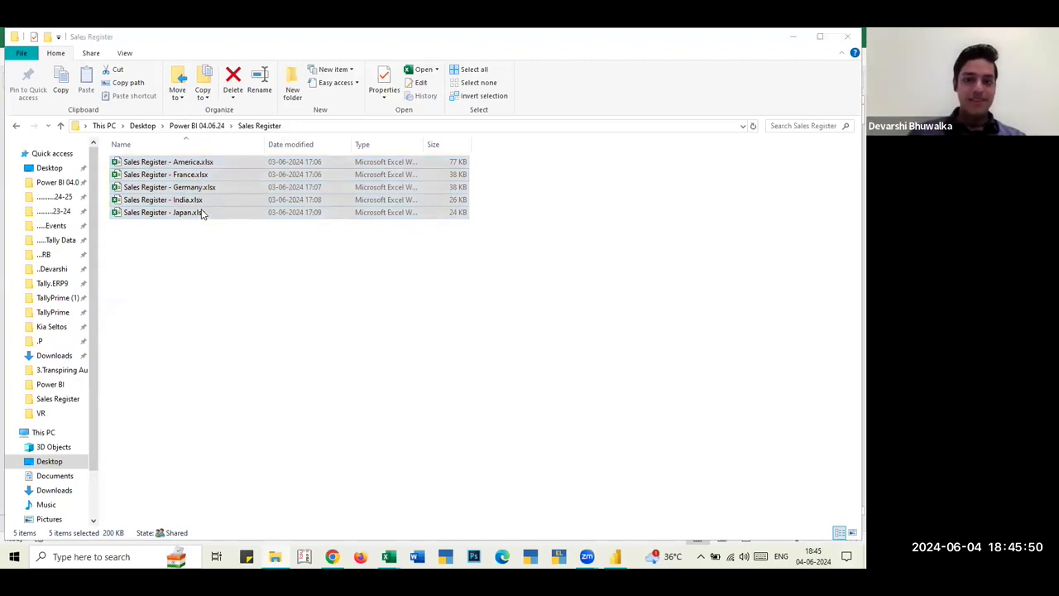
pyautogui.click(402, 330)
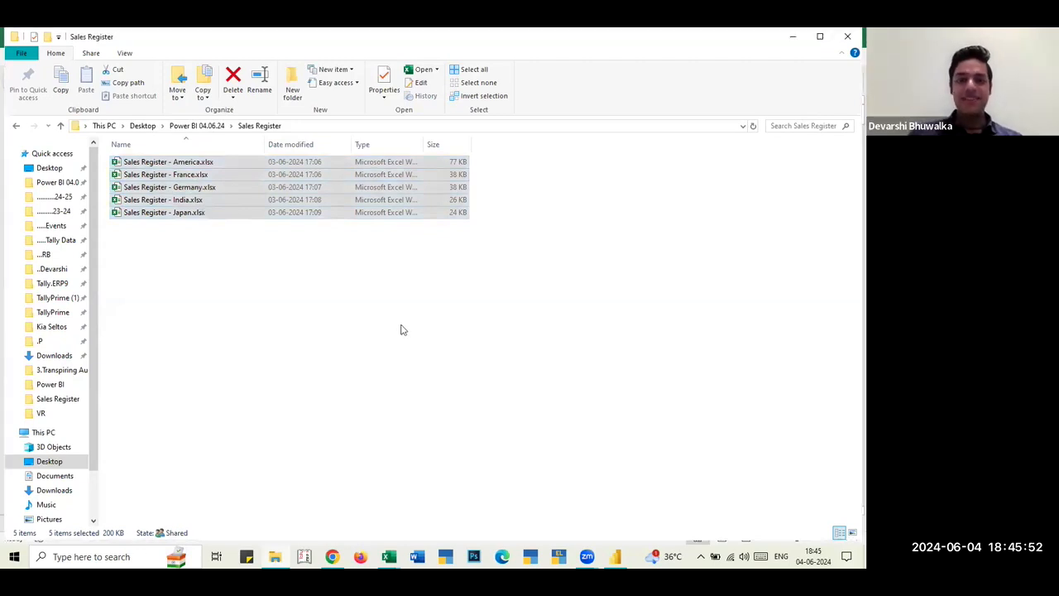
# - Switch back to the Sales Register - America workbook in Excel and briefly expand the ribbon before collapsing it again
pyautogui.press('Up')
pyautogui.hotkey('alt', 'Tab')
pyautogui.press('Tab')
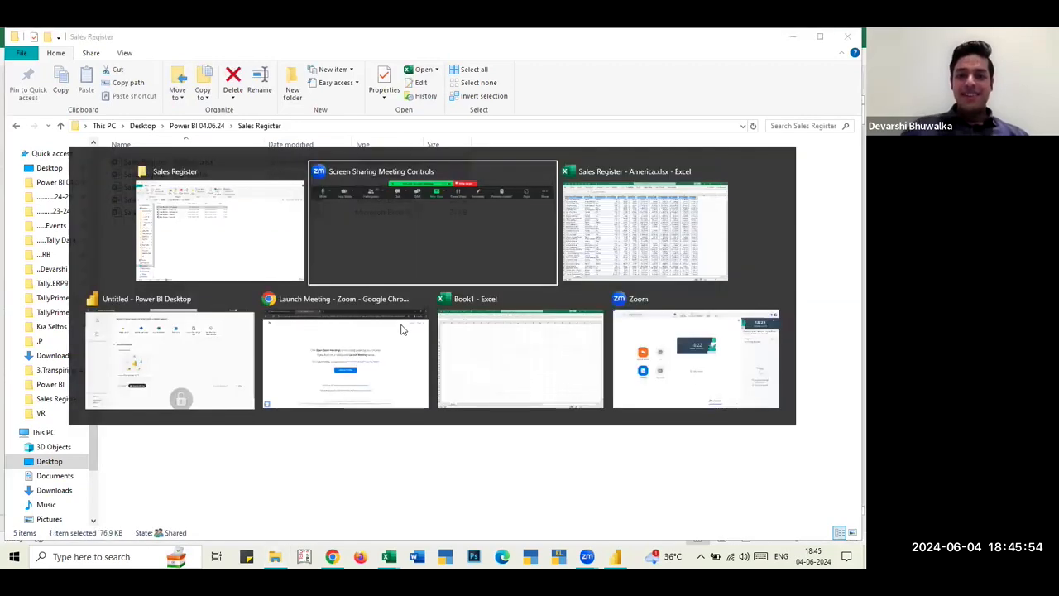
pyautogui.press('Right')
pyautogui.press('Left')
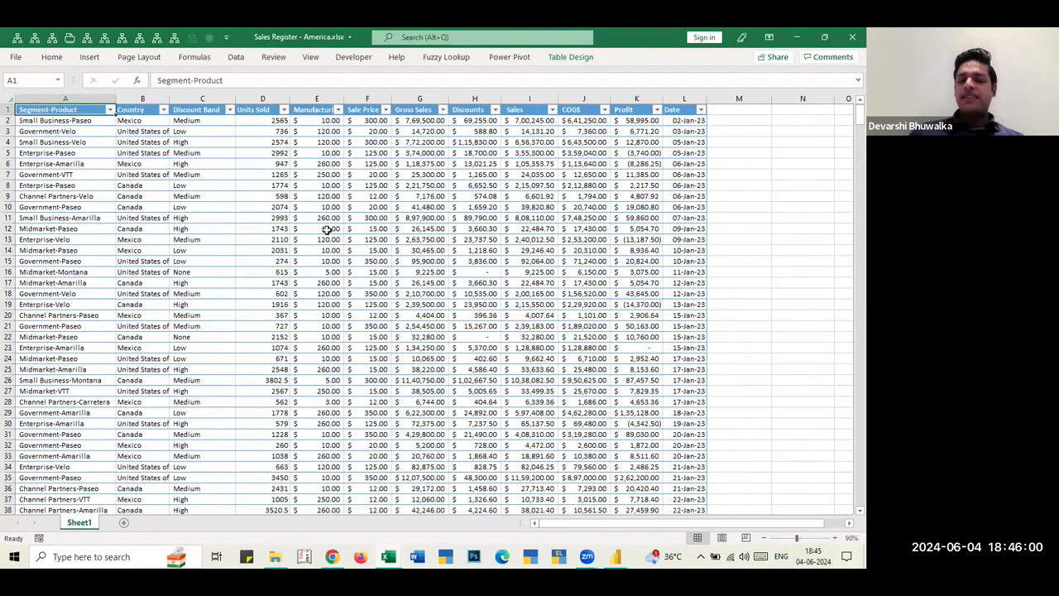
pyautogui.hotkey('ctrl', 'F1')
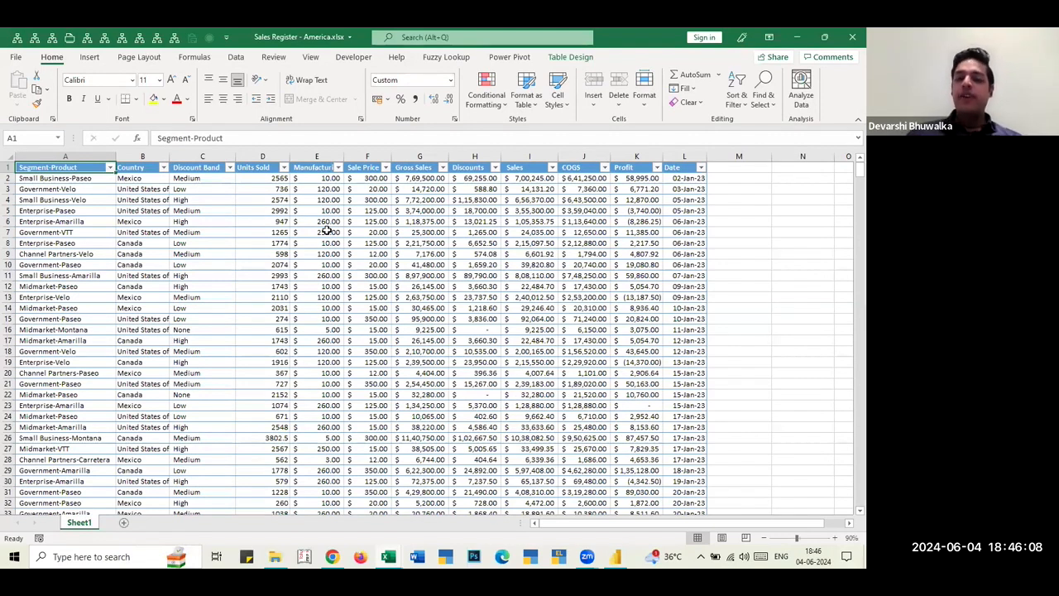
pyautogui.hotkey('ctrl', 'F1')
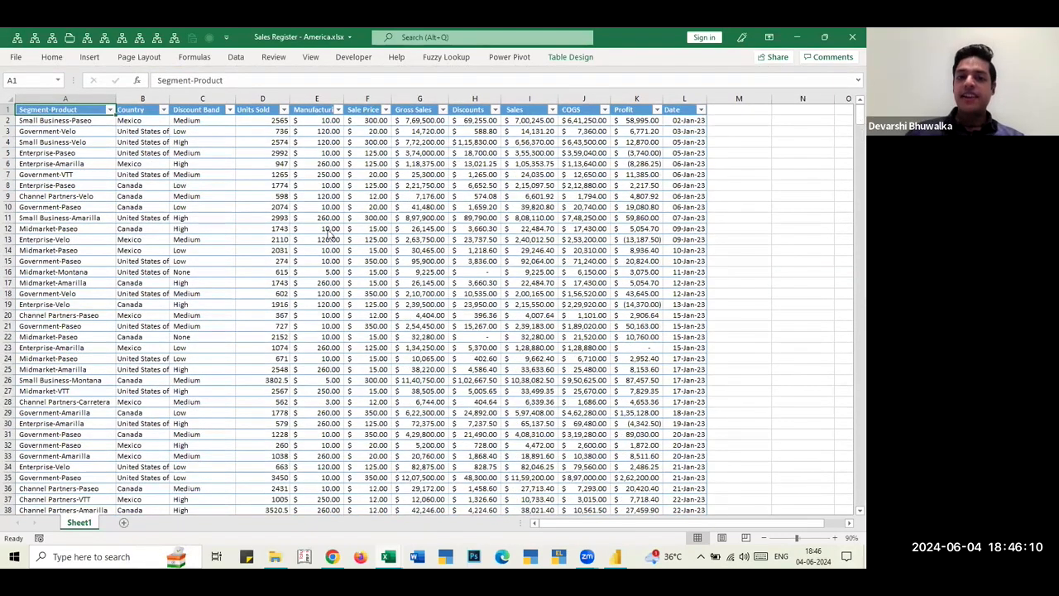
# - Select the France, Germany and India workbooks in the Sales Register folder in File Explorer, and return to the America workbook in Excel
pyautogui.hotkey('alt', 'Tab')
pyautogui.press('Down')
pyautogui.press('Down')
pyautogui.press('Up')
pyautogui.hotkey('shift', 'Down')
pyautogui.hotkey('shift', 'Down')
pyautogui.hotkey('shift', 'Down')
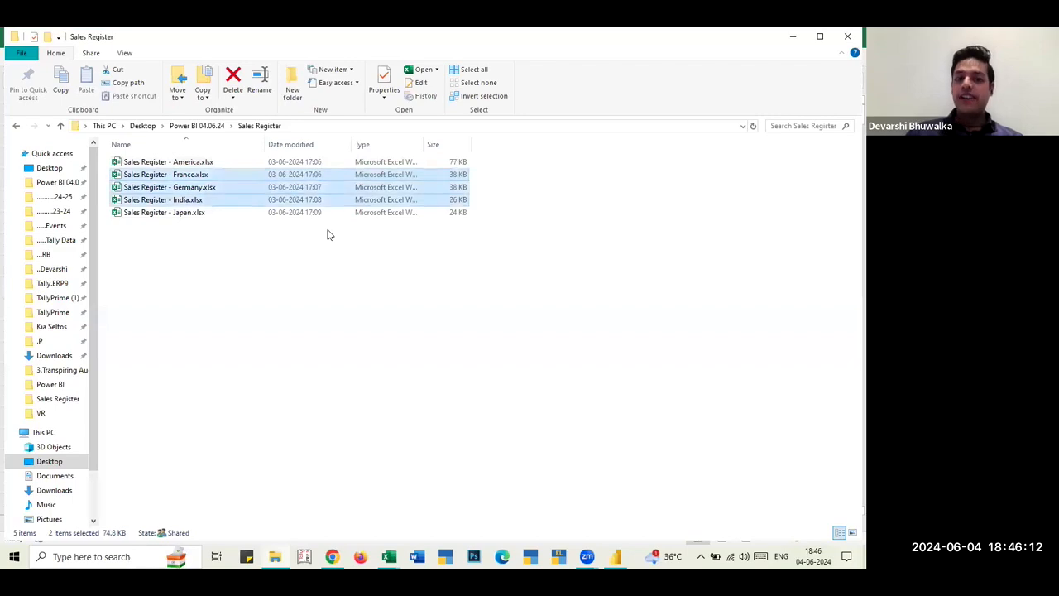
pyautogui.press('Return')
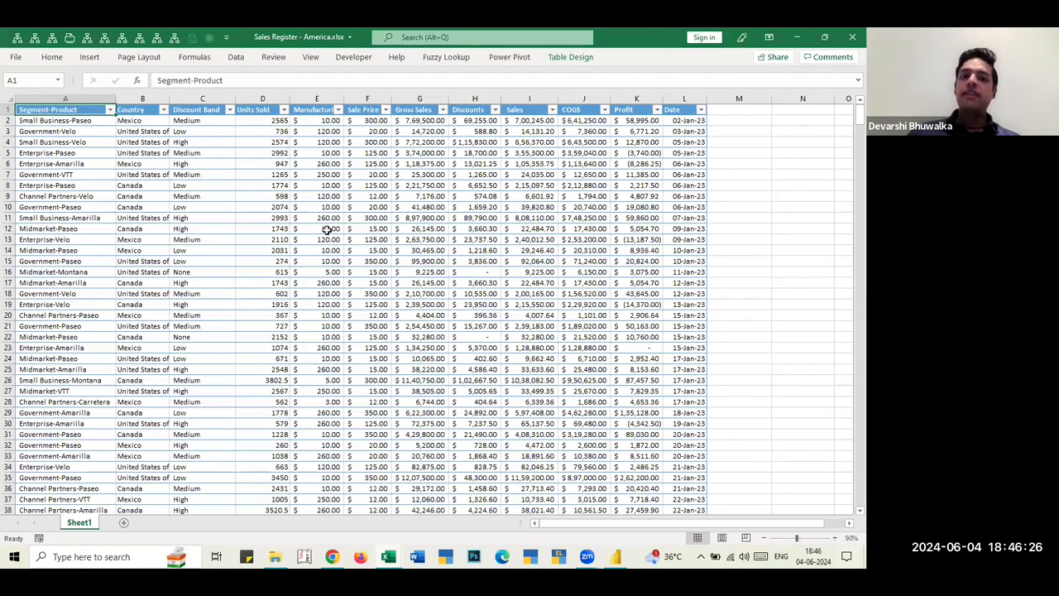
pyautogui.press('Down')
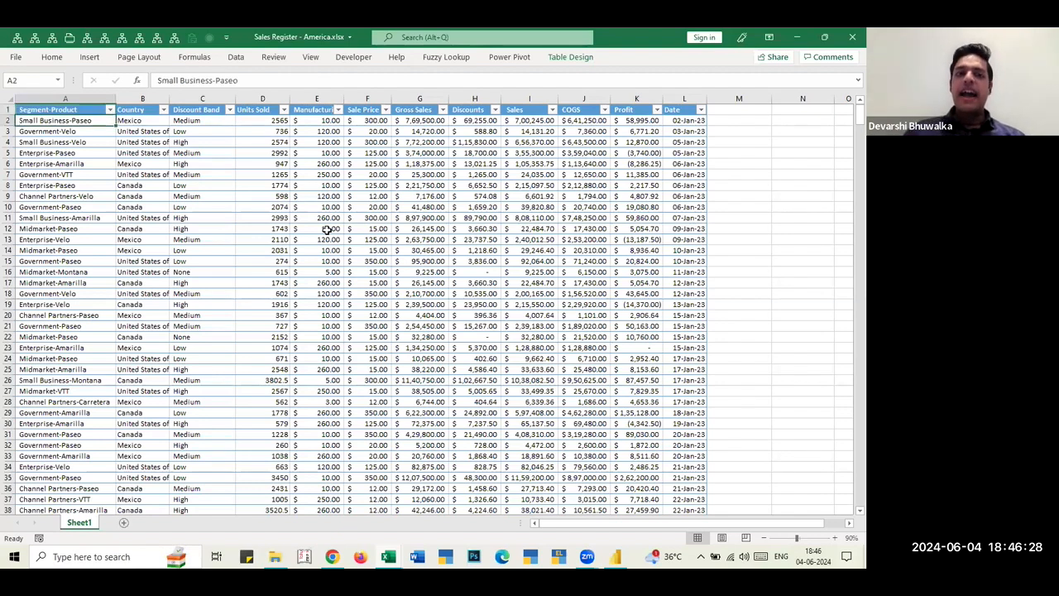
pyautogui.press('Right')
pyautogui.press('Left')
pyautogui.press('Up')
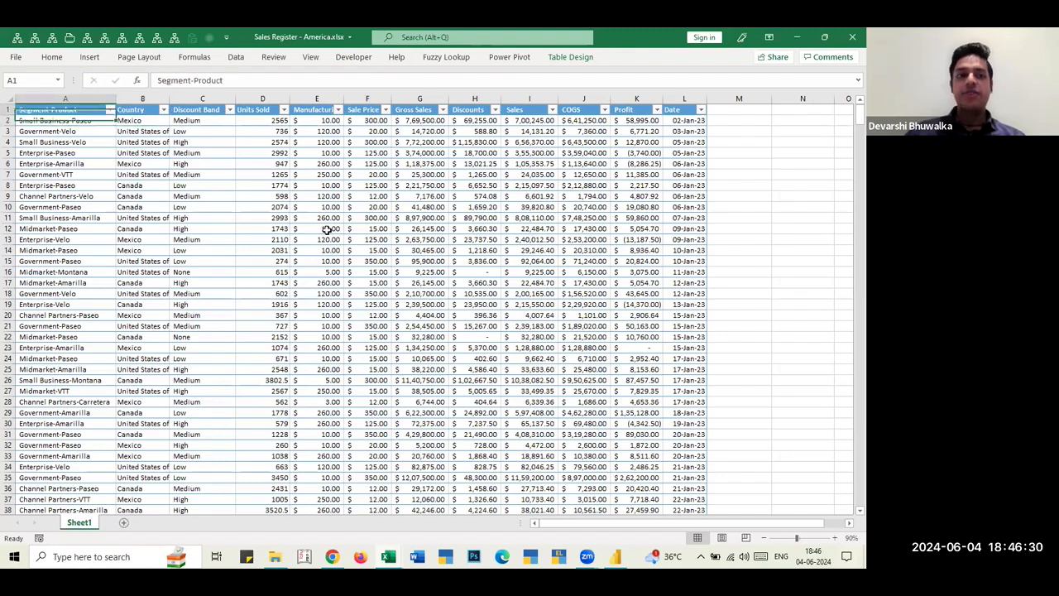
# - Select the whole Segment-Product column from its header to the last row to check the number of entries
pyautogui.hotkey('ctrl', 'shift', 'Down')
pyautogui.hotkey('ctrl', 'q')
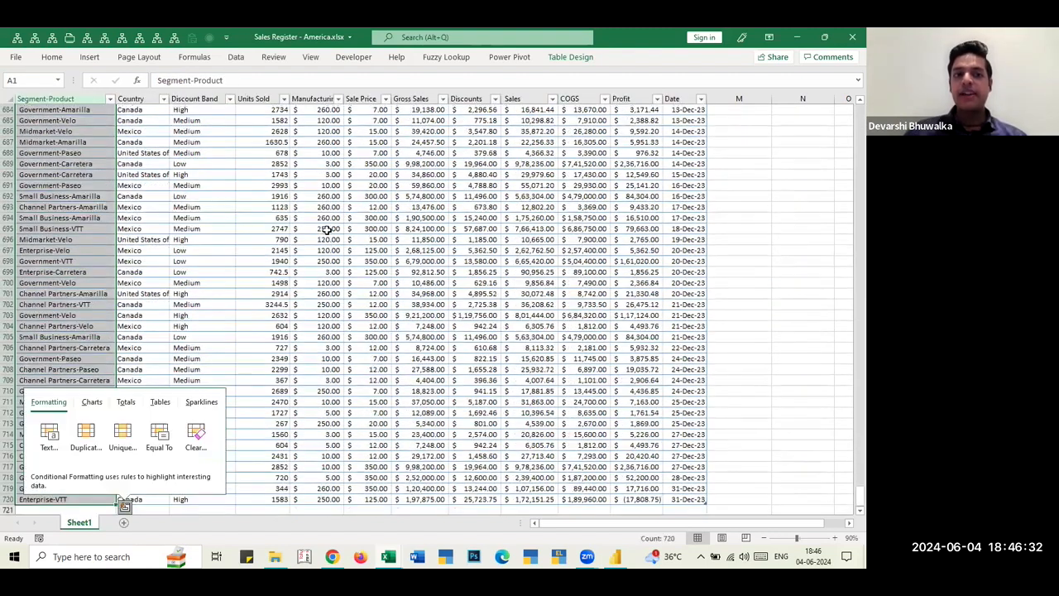
pyautogui.click(45, 141)
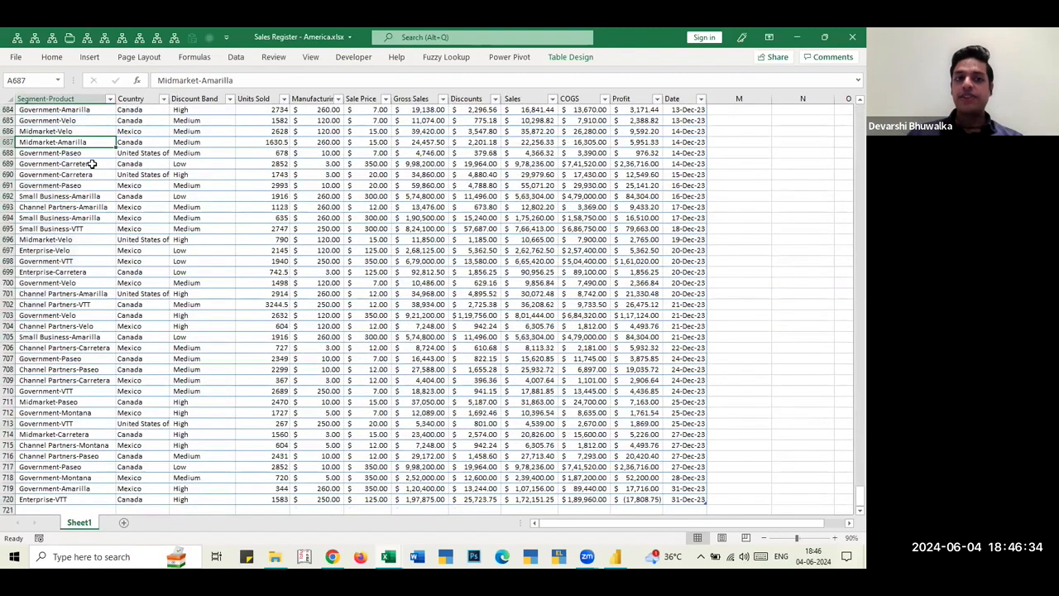
pyautogui.hotkey('ctrl', 'Up')
pyautogui.hotkey('ctrl', 'shift', 'Down')
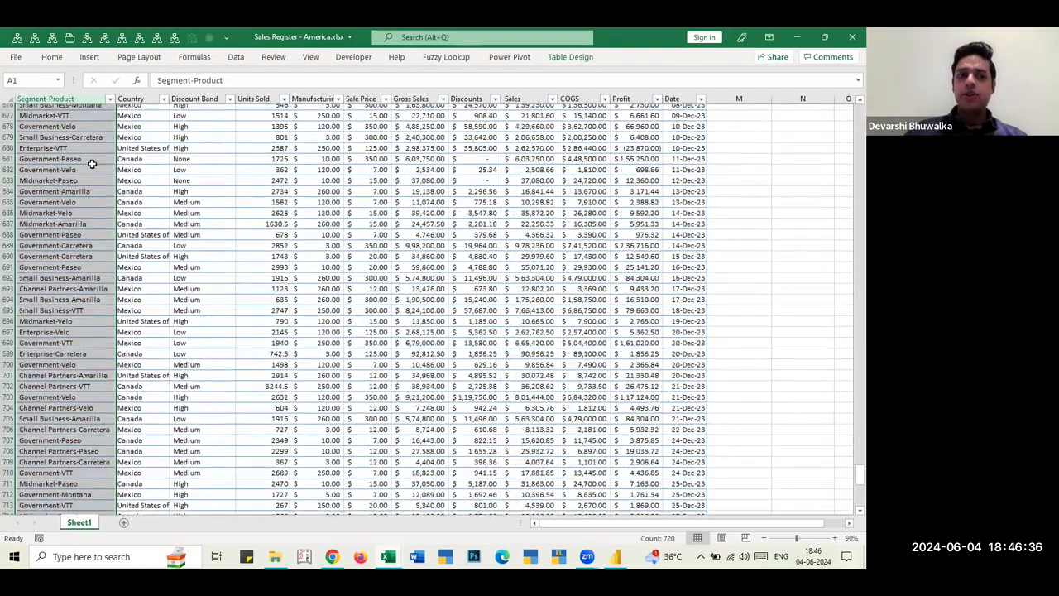
pyautogui.hotkey('ctrl', 'Up')
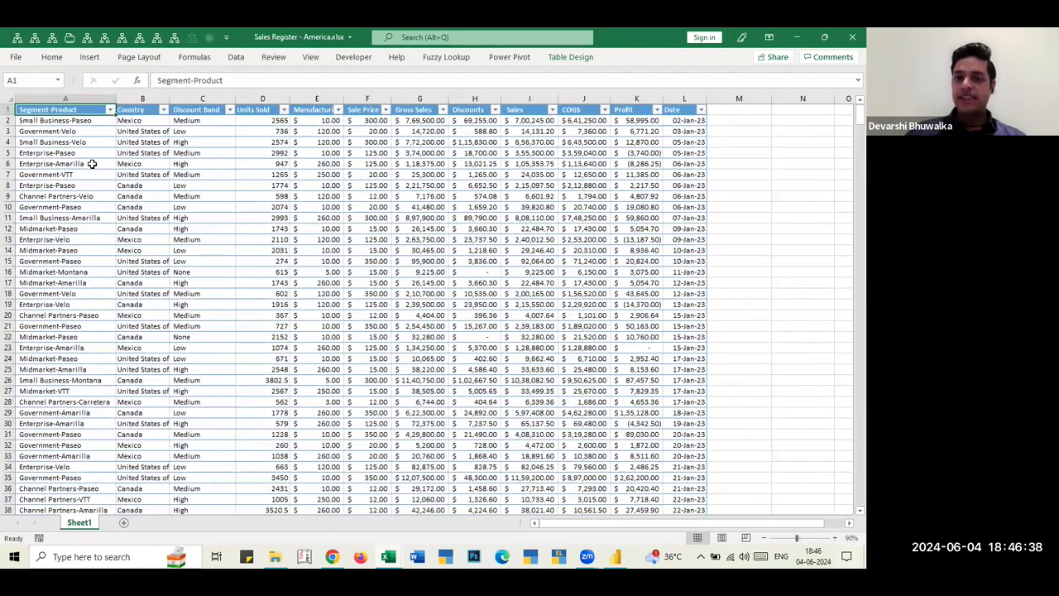
pyautogui.hotkey('ctrl', 'shift', 'Down')
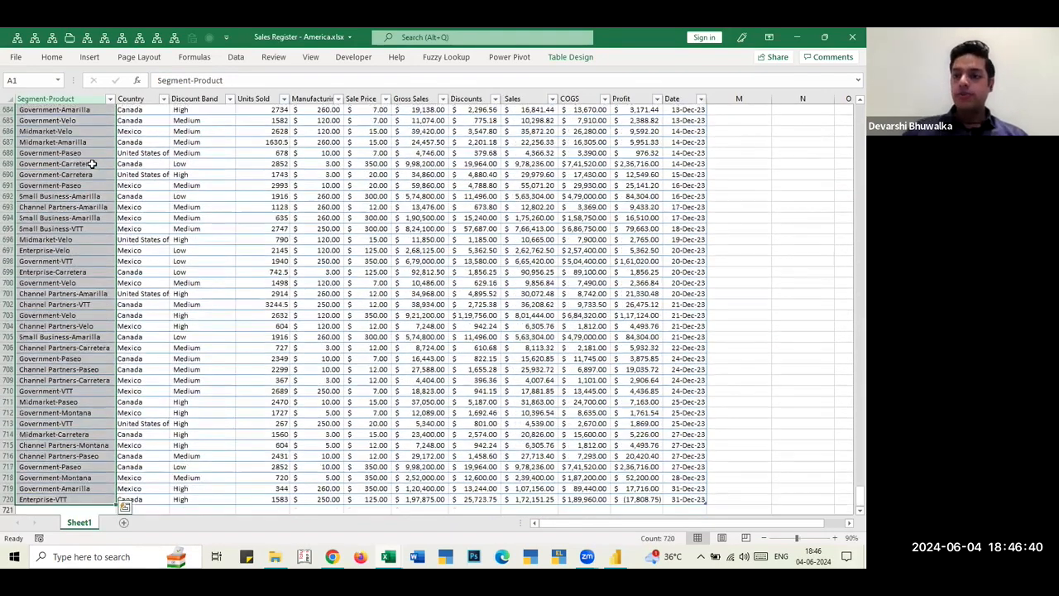
pyautogui.hotkey('ctrl', 'Up')
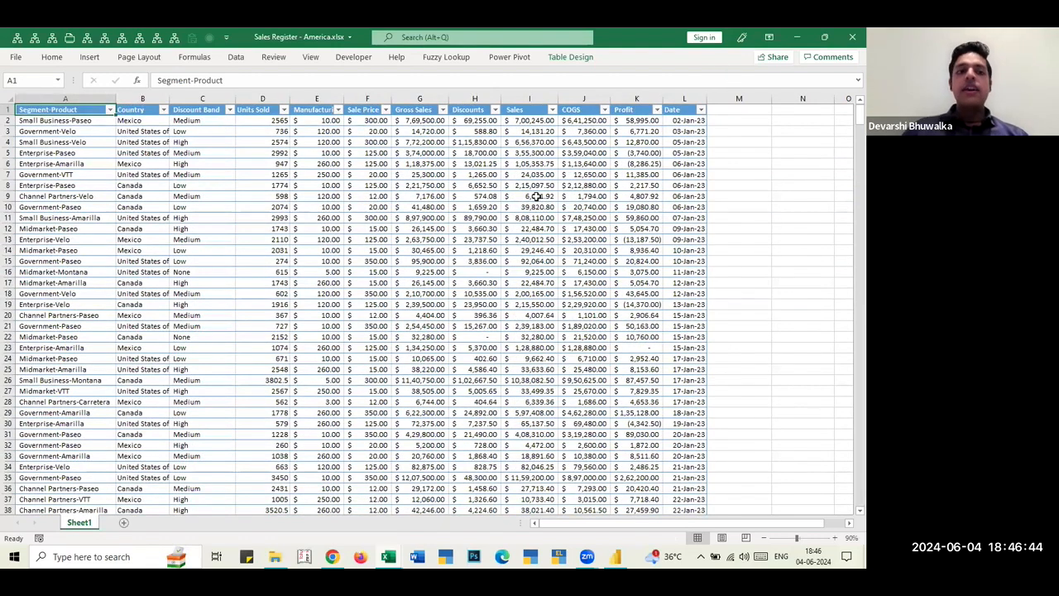
# - Examine the last record of the sales table and go back to the Segment-Product header
pyautogui.click(149, 175)
pyautogui.hotkey('ctrl', 'Home')
pyautogui.press('Down')
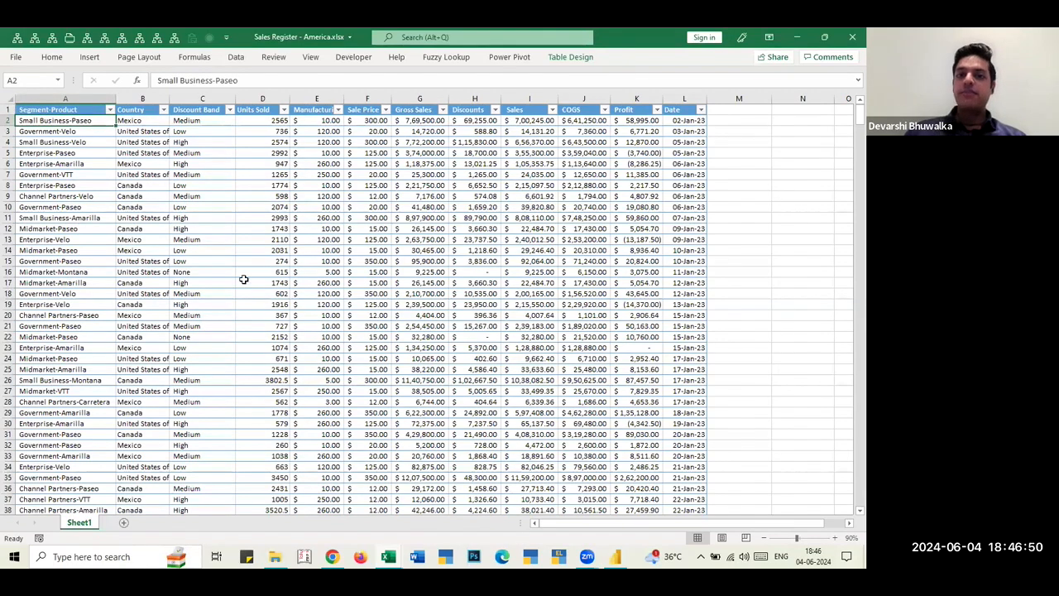
pyautogui.hotkey('ctrl', 'Down')
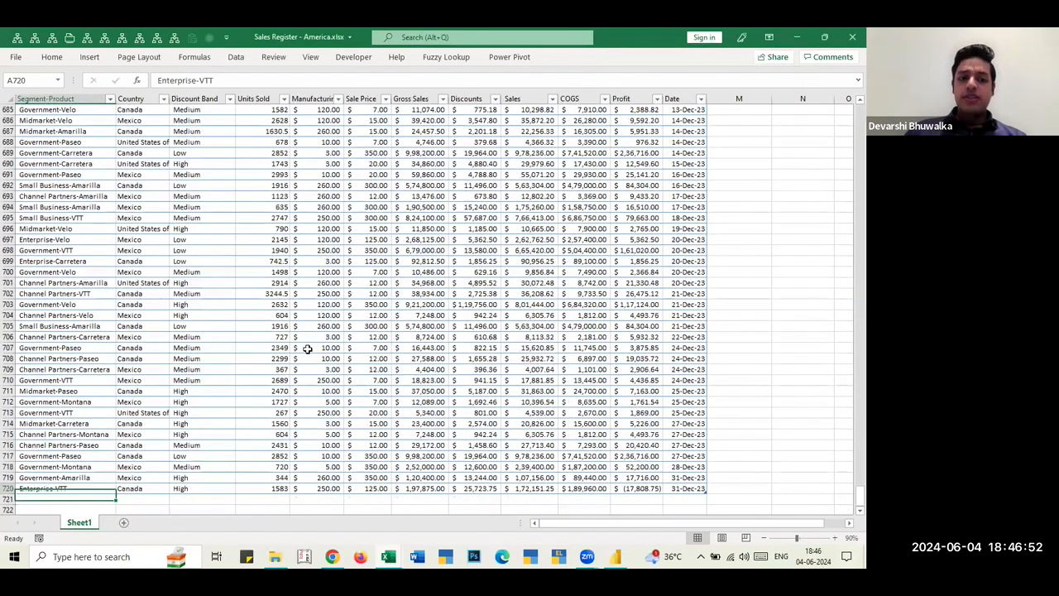
pyautogui.hotkey('ctrl', 'Up')
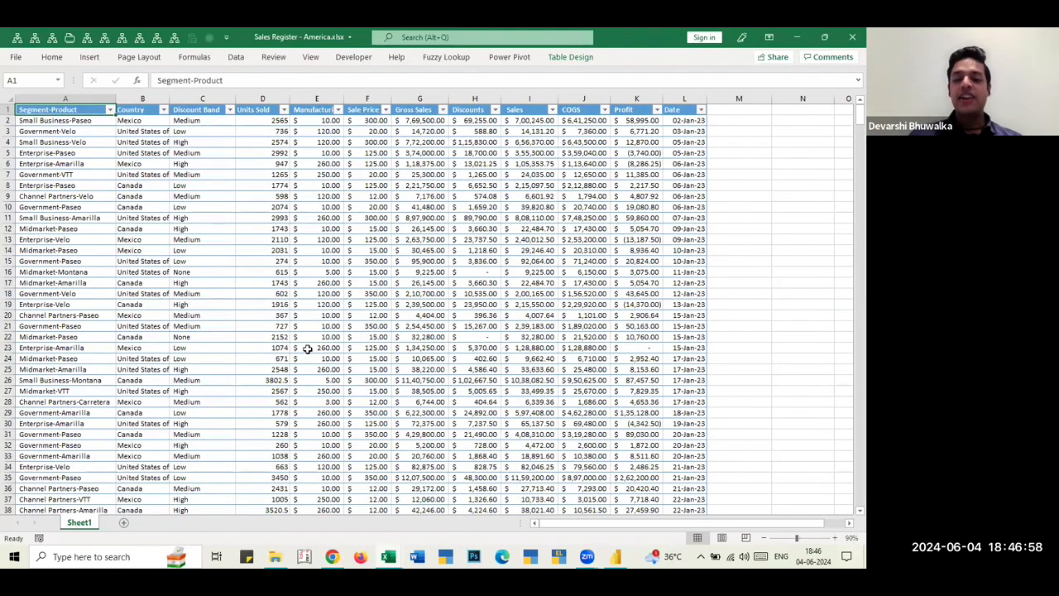
# - Select a cell inside the sales table and expand the collapsed ribbon
pyautogui.click(300, 282)
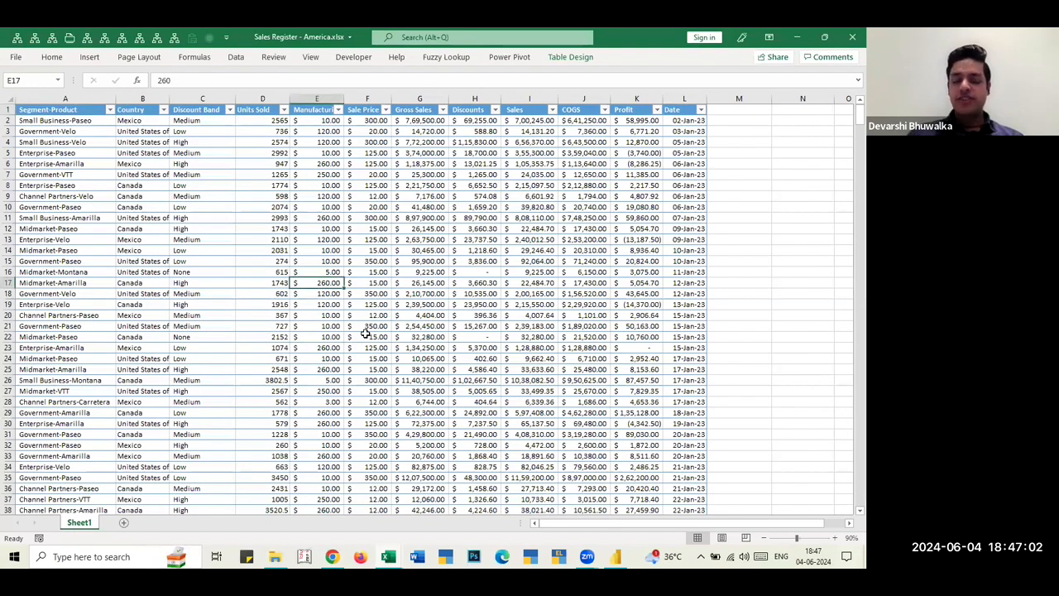
pyautogui.hotkey('ctrl', 'F1')
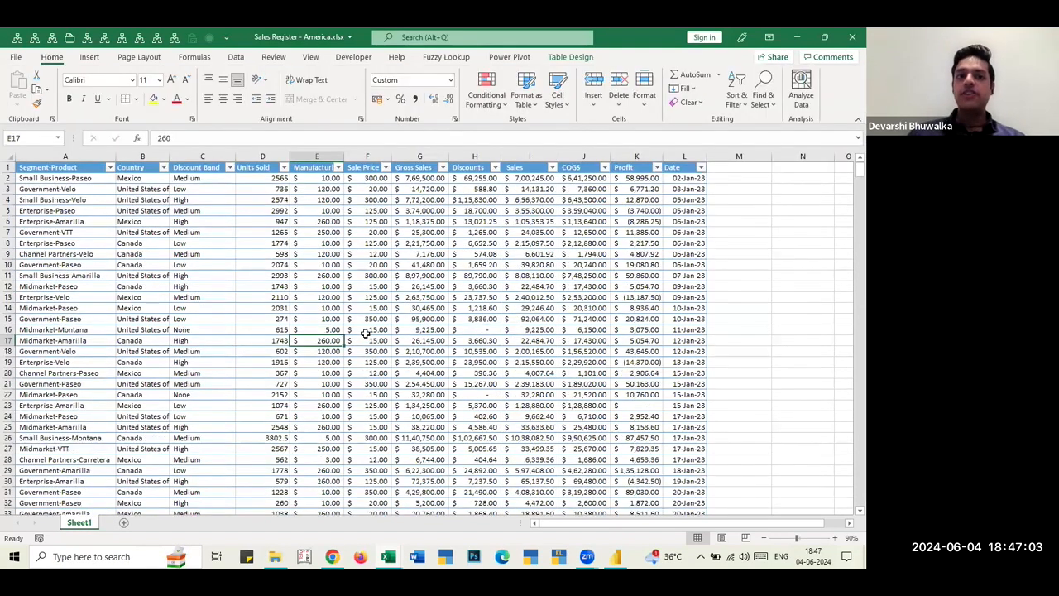
# - Examine the Get & Transform Data commands available for the America sales table
pyautogui.click(236, 56)
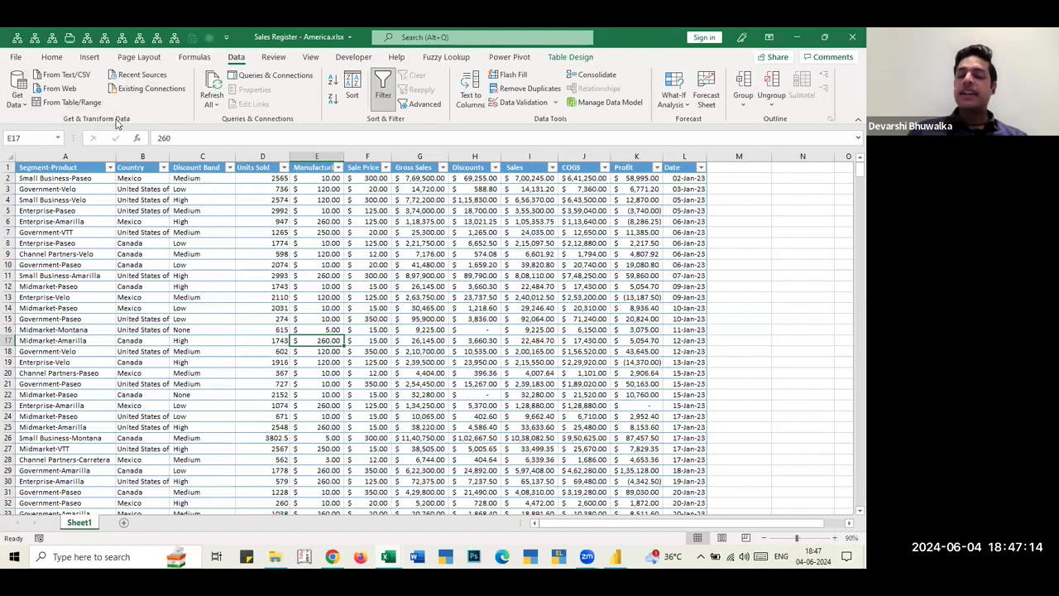
pyautogui.click(164, 306)
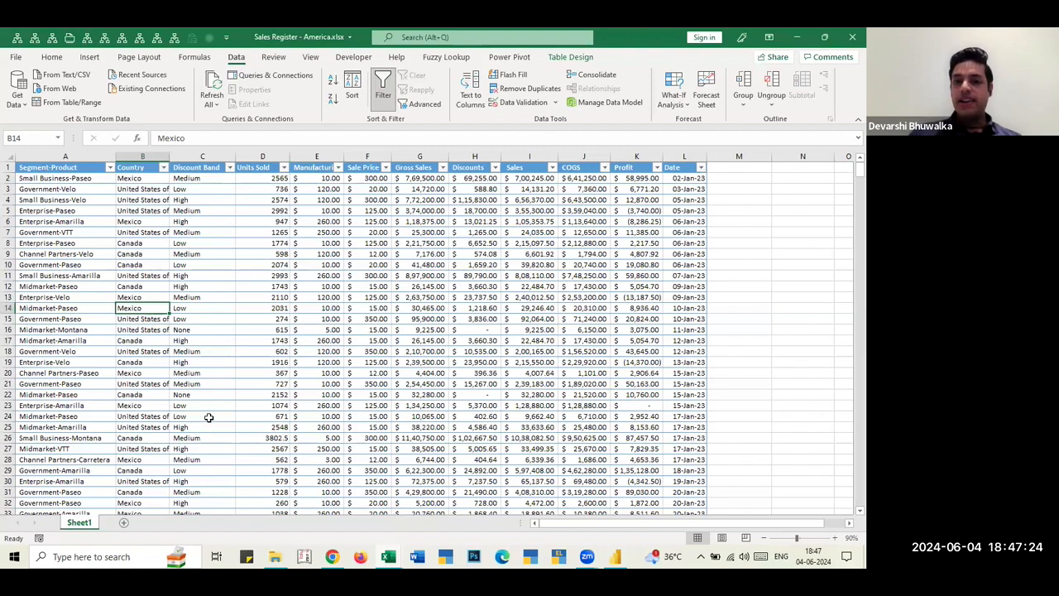
pyautogui.click(186, 353)
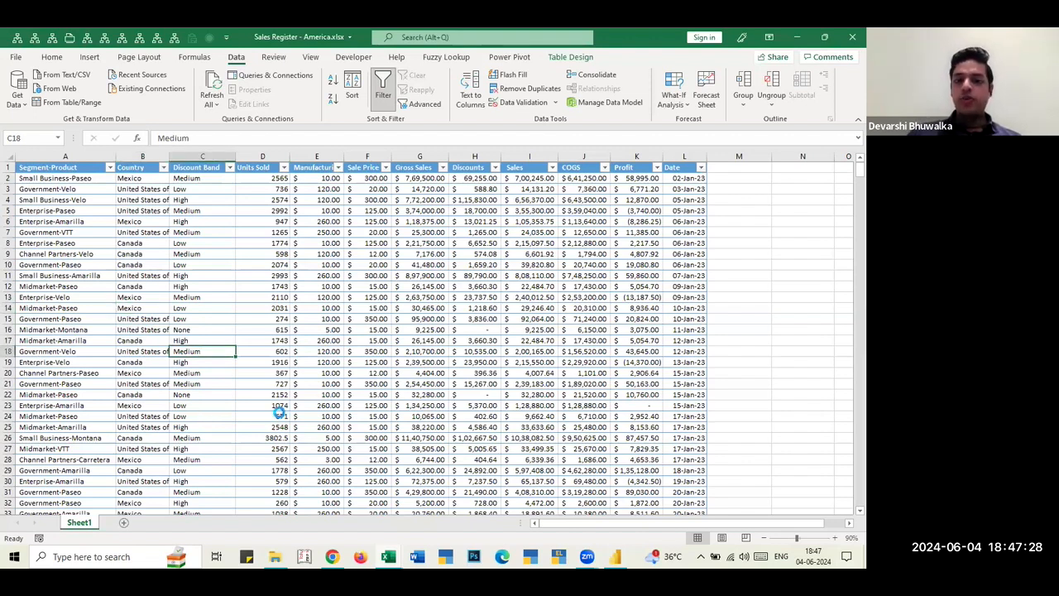
# - Create a blank workbook and get data from the Sales Register folder inside the Power BI 04.06.24 desktop folder
pyautogui.hotkey('ctrl', 'n')
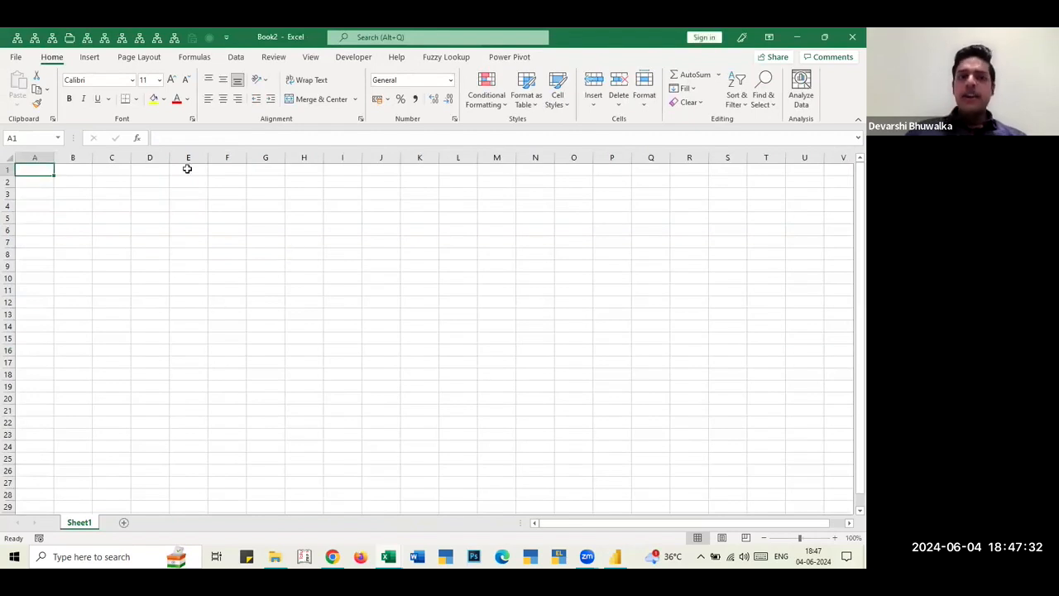
pyautogui.click(236, 57)
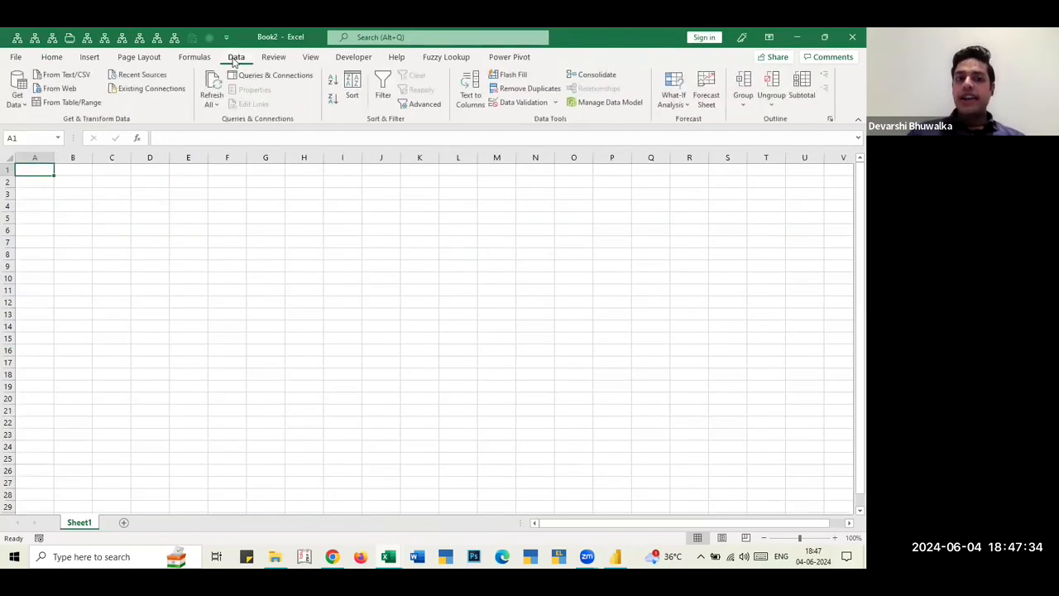
pyautogui.click(18, 91)
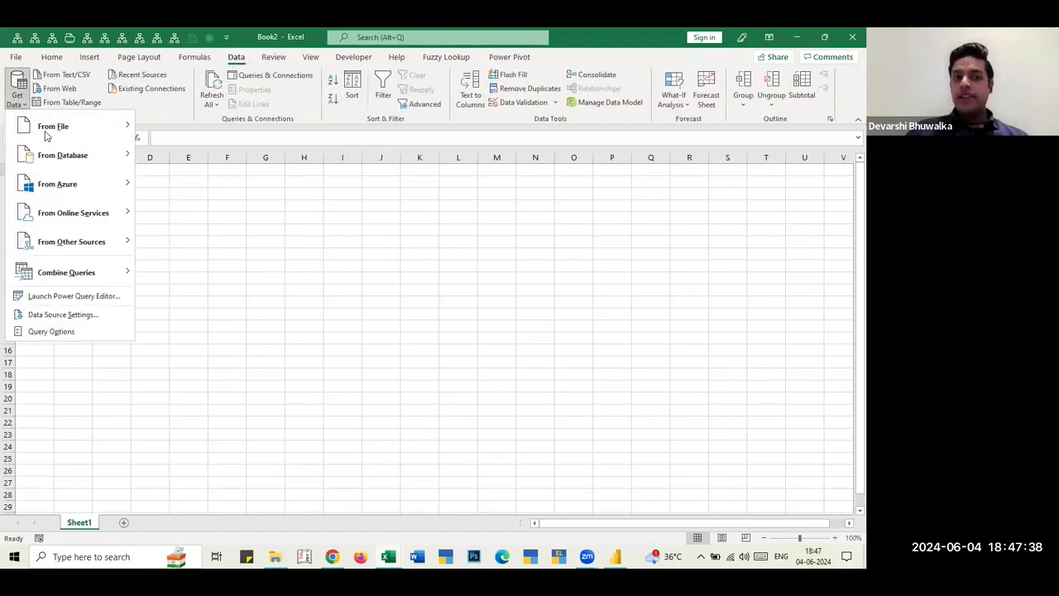
pyautogui.moveTo(47, 140)
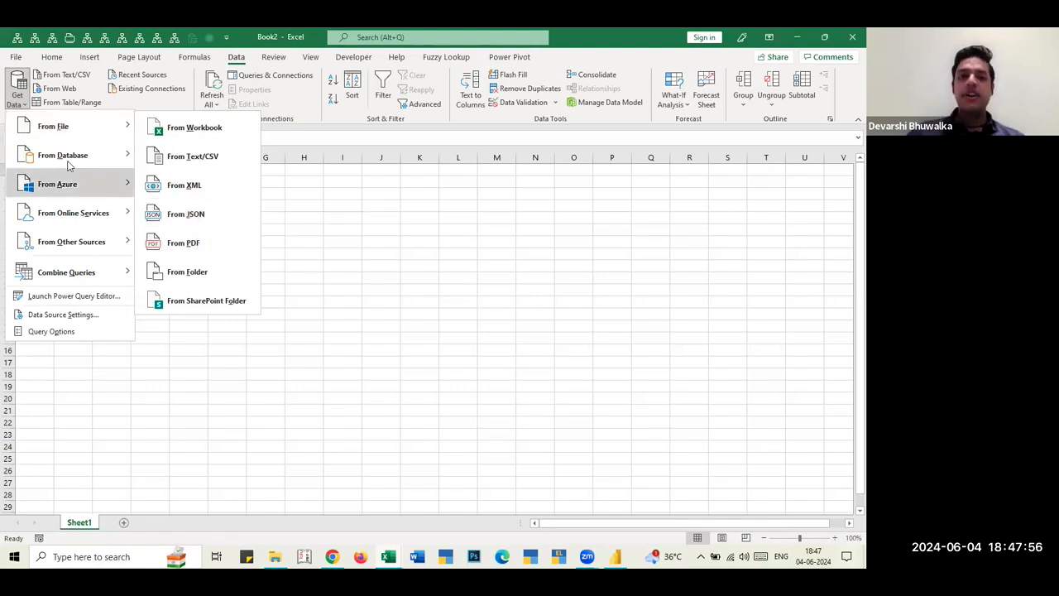
pyautogui.click(199, 273)
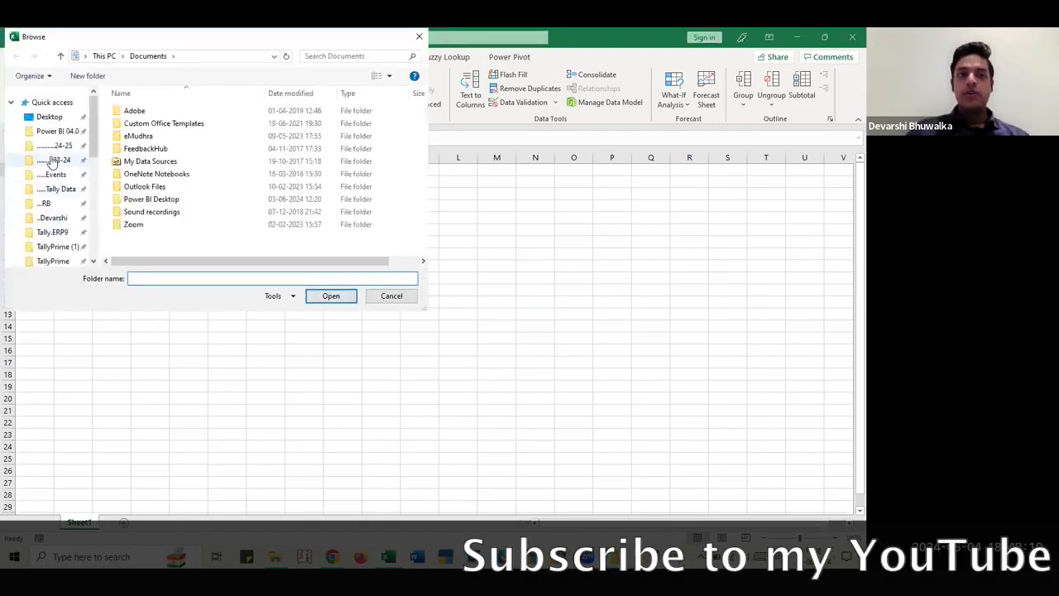
pyautogui.click(56, 132)
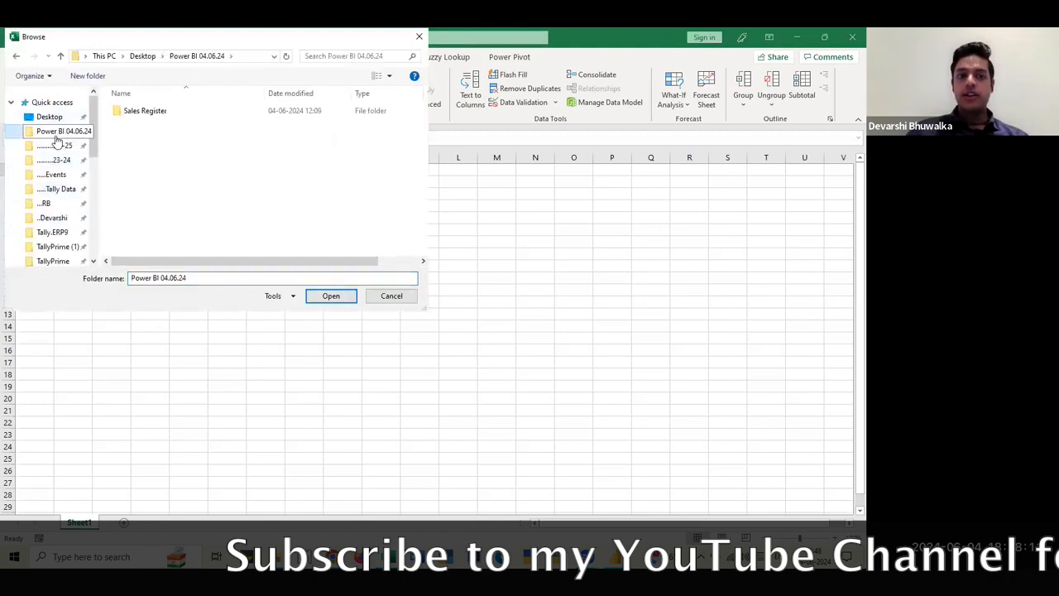
pyautogui.doubleClick(149, 113)
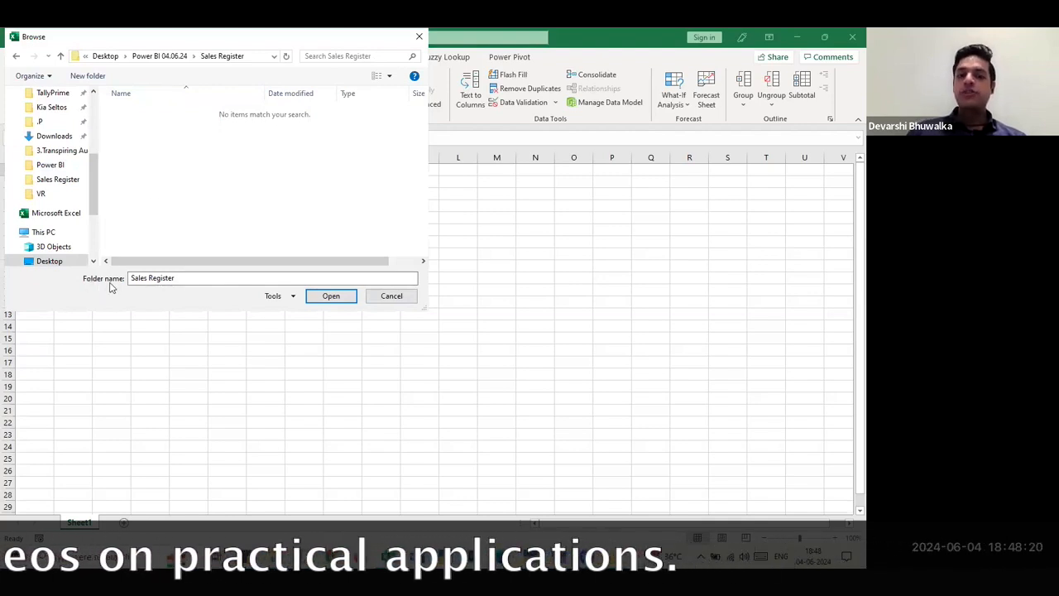
pyautogui.click(331, 296)
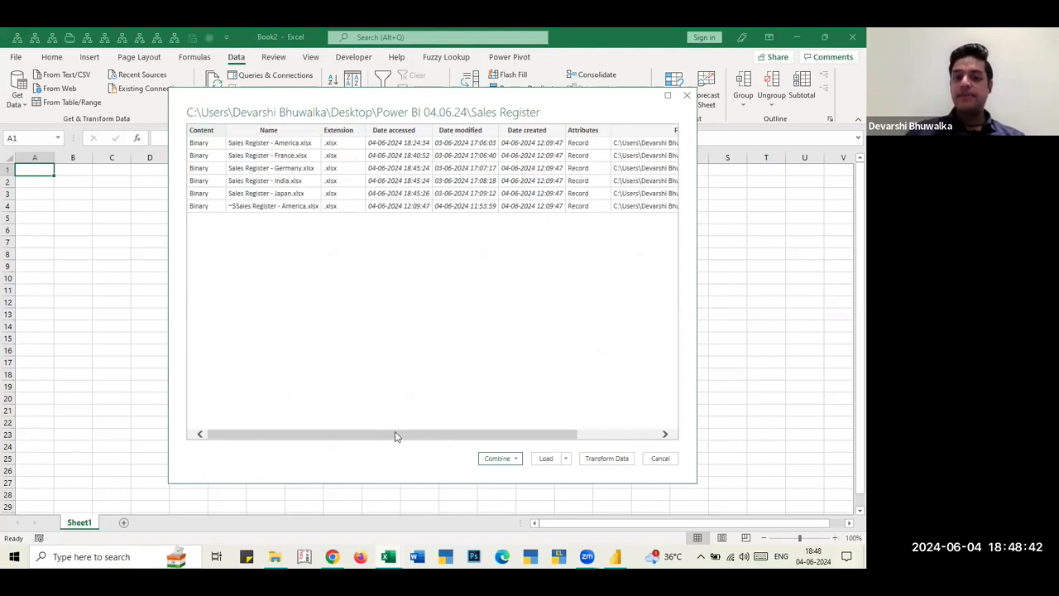
# - Check the file list of the Sales Register folder and choose to combine and transform the data
pyautogui.moveTo(507, 436); pyautogui.dragTo(319, 442)
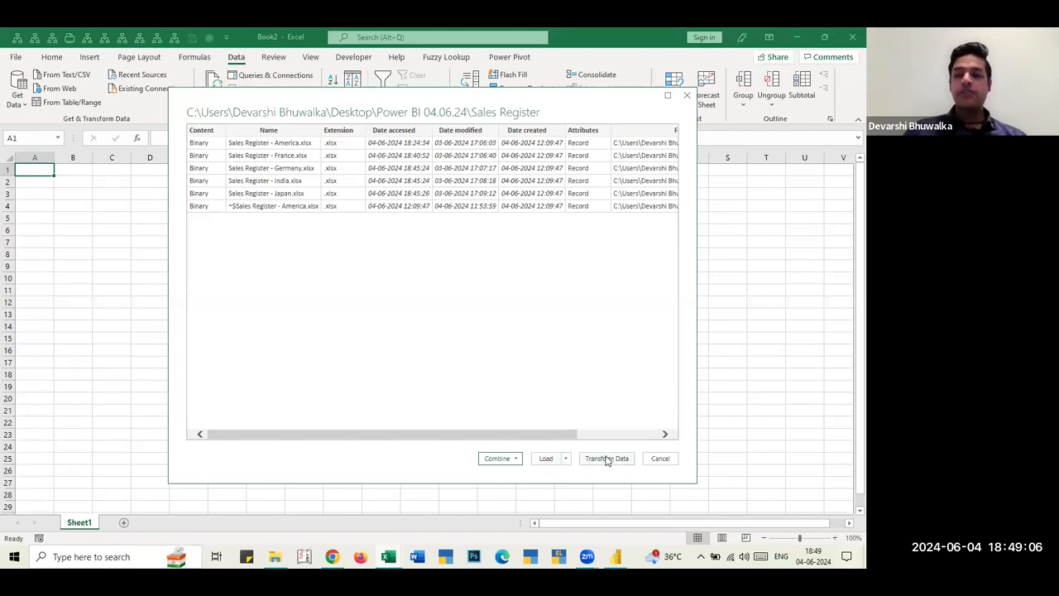
pyautogui.click(498, 459)
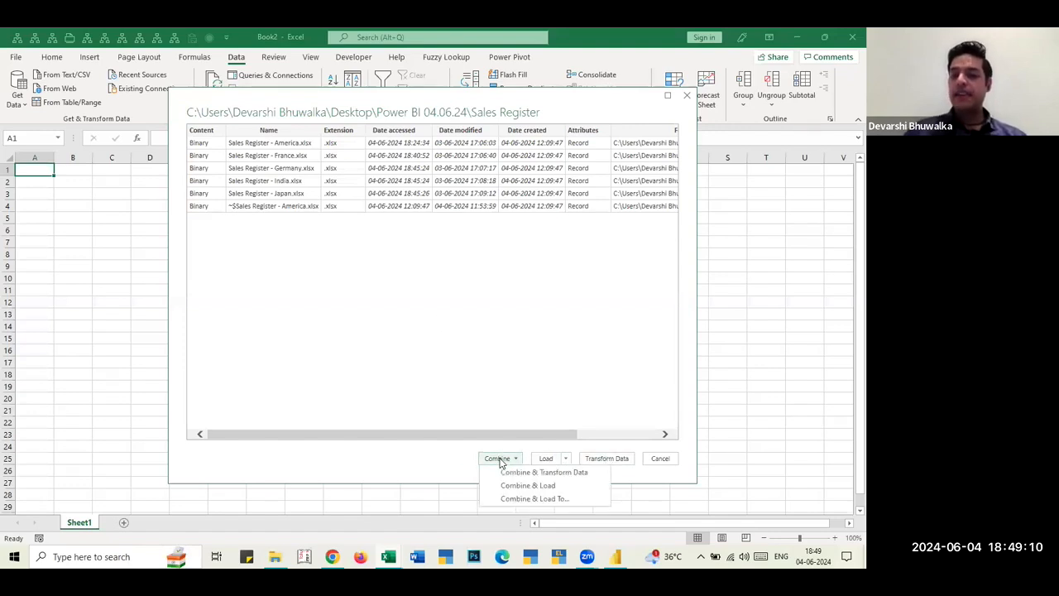
pyautogui.click(532, 473)
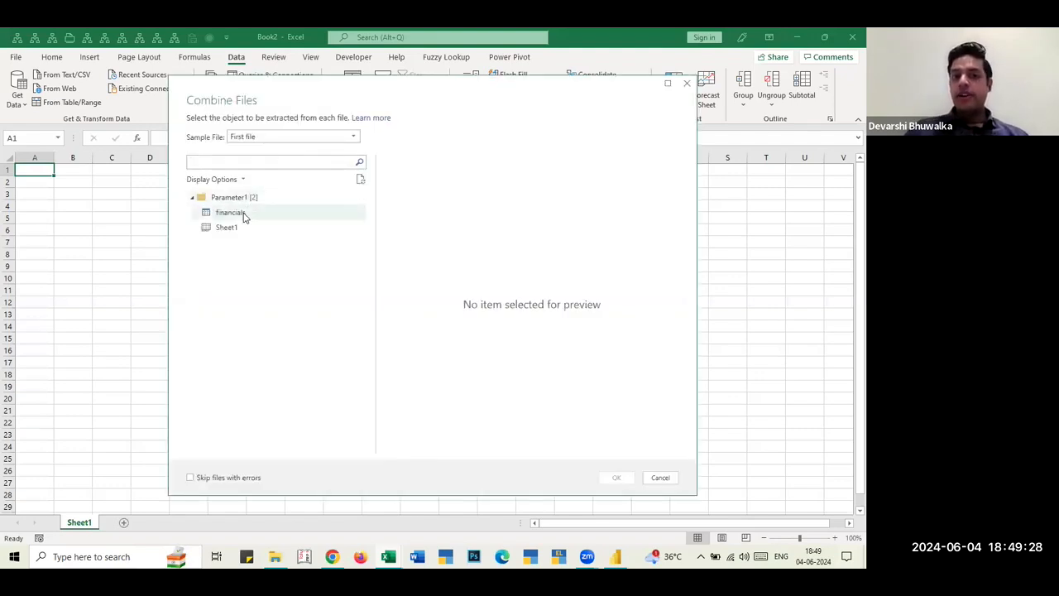
# - Keep the first file as the sample file and preview both its Sheet1 and its financials table
pyautogui.click(262, 139)
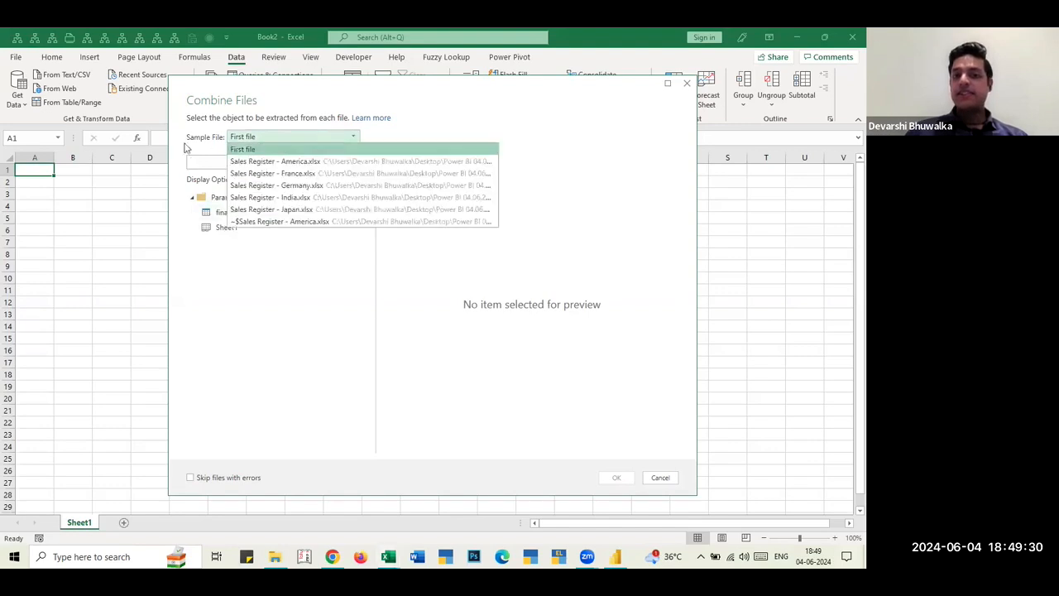
pyautogui.click(253, 148)
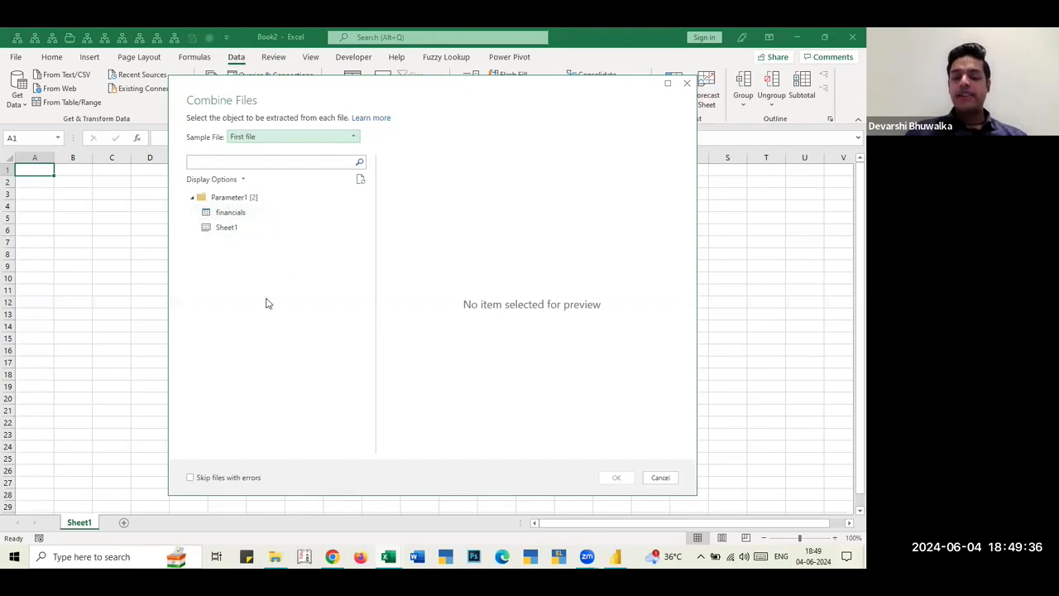
pyautogui.click(232, 213)
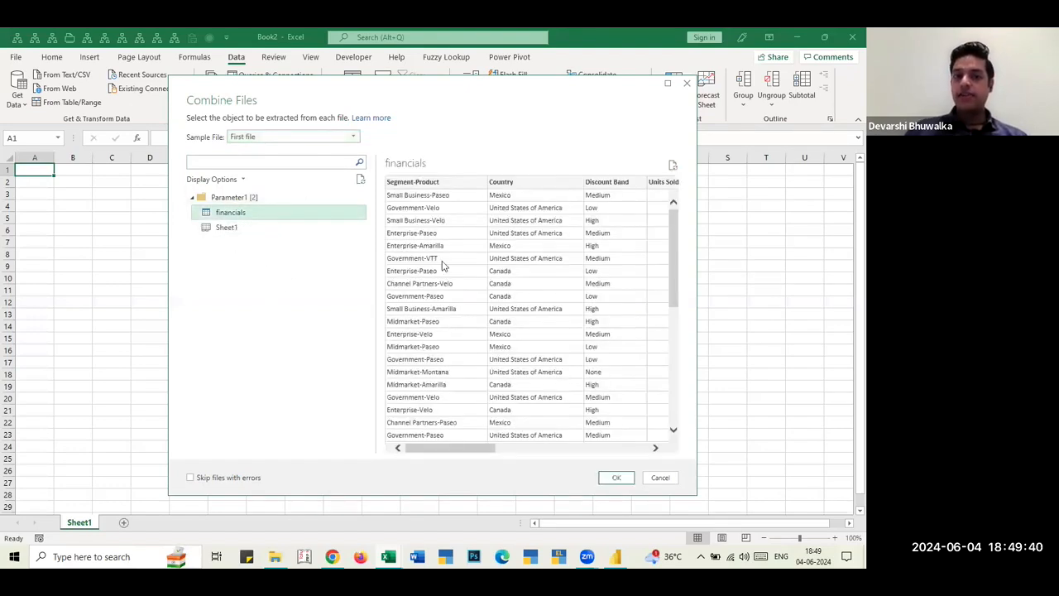
pyautogui.click(226, 227)
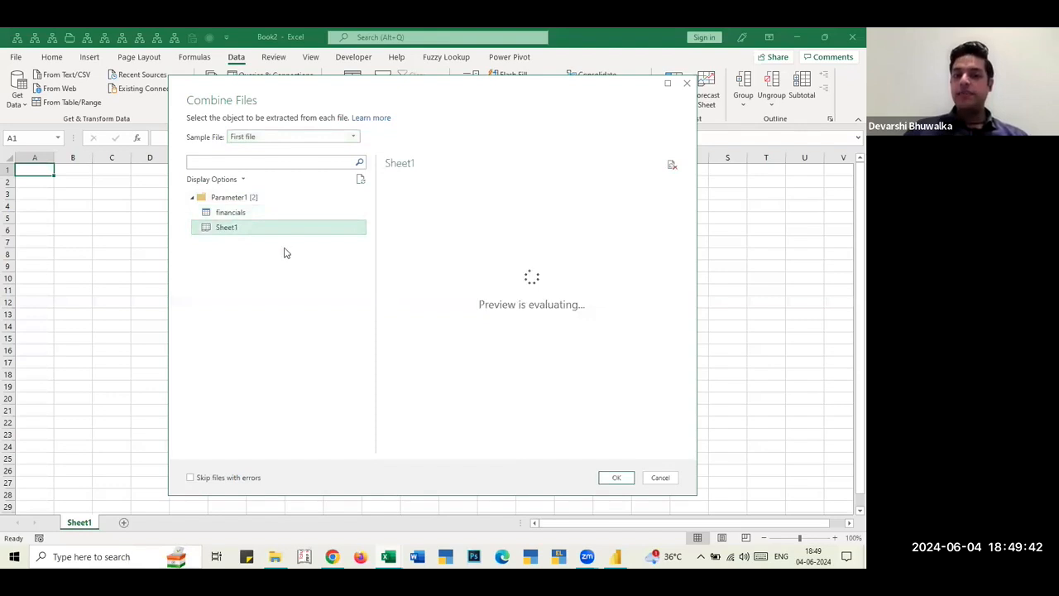
pyautogui.click(226, 213)
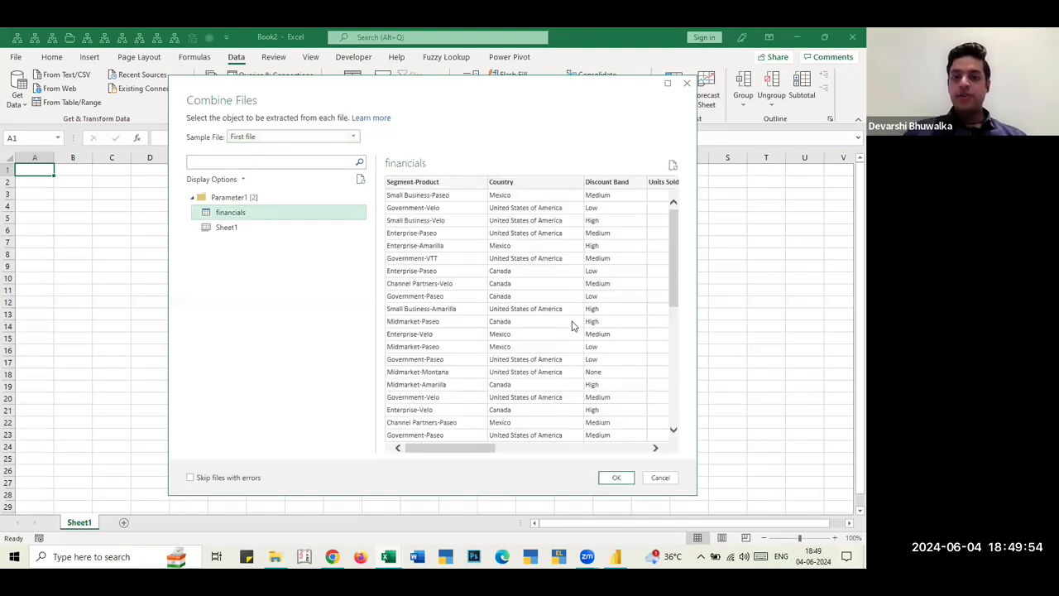
# - Examine the rows and all columns of the financials preview, from Segment-Product through Date
pyautogui.scroll(-10, 475, 307)
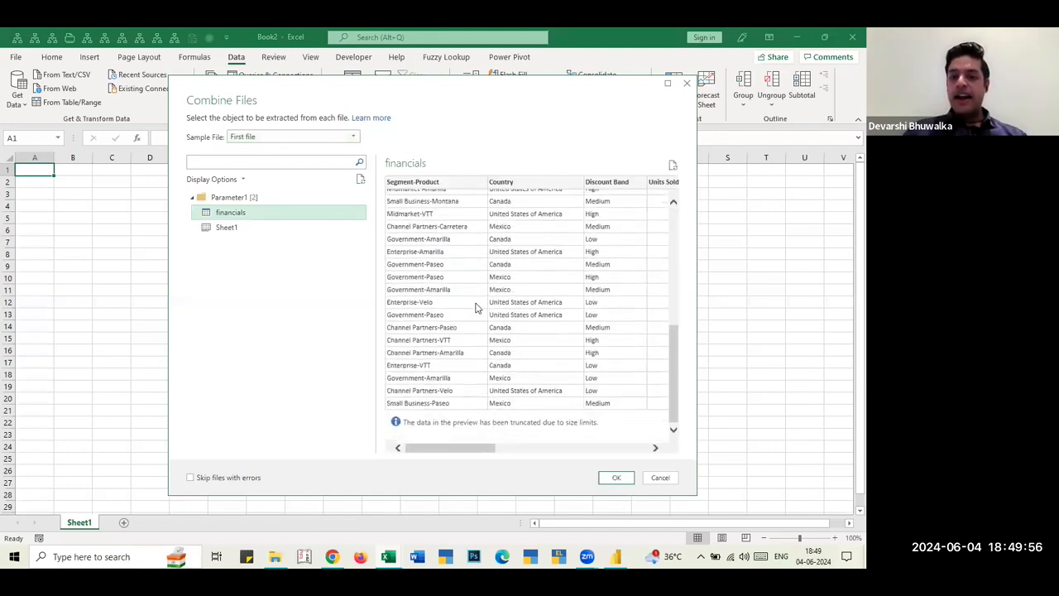
pyautogui.scroll(9, 476, 307)
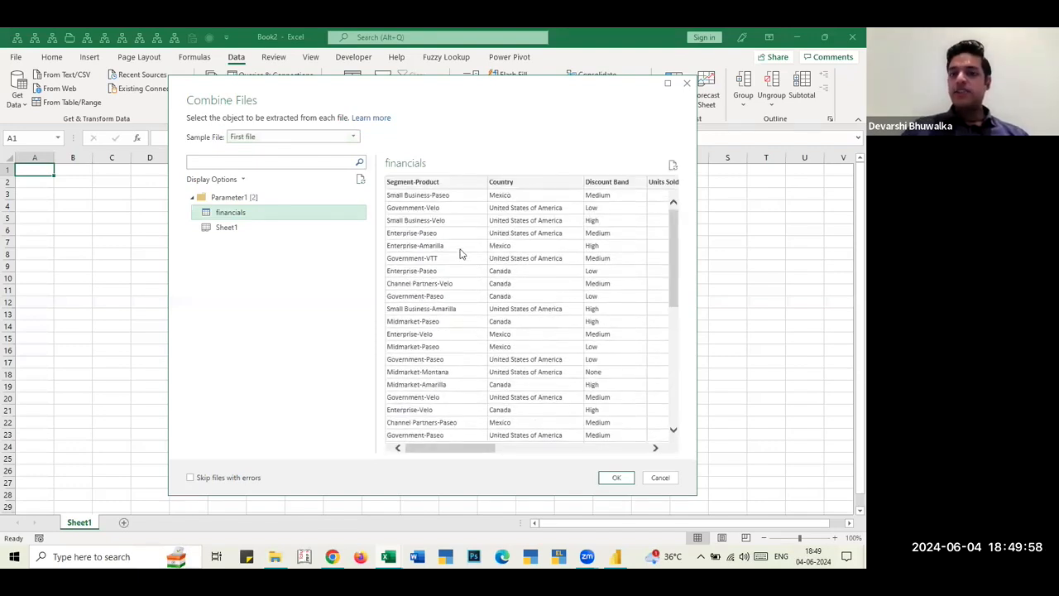
pyautogui.hscroll(5, 461, 254)
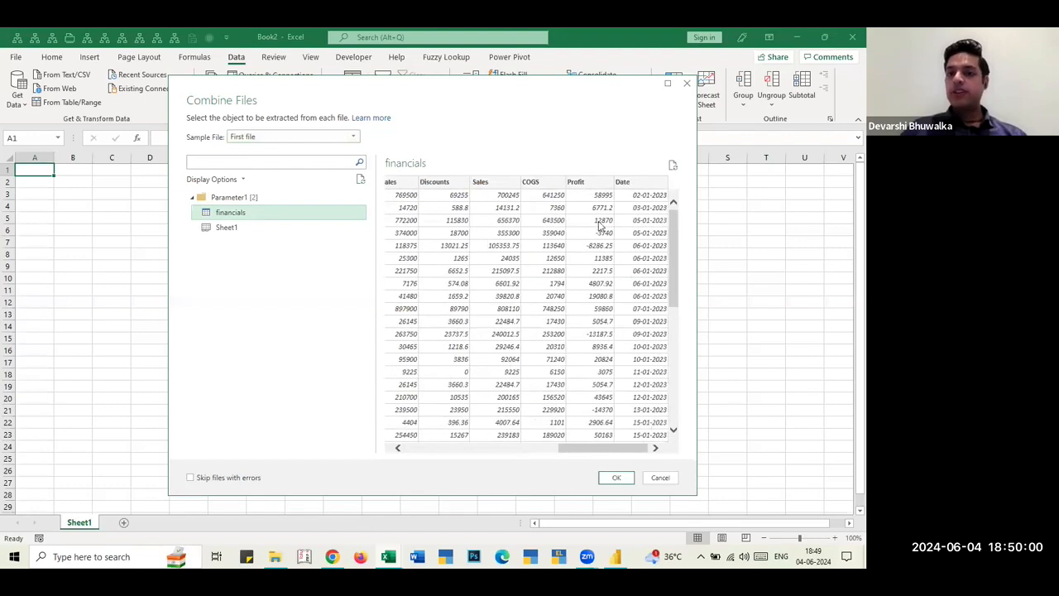
pyautogui.hscroll(-5, 445, 189)
pyautogui.hscroll(3, 488, 224)
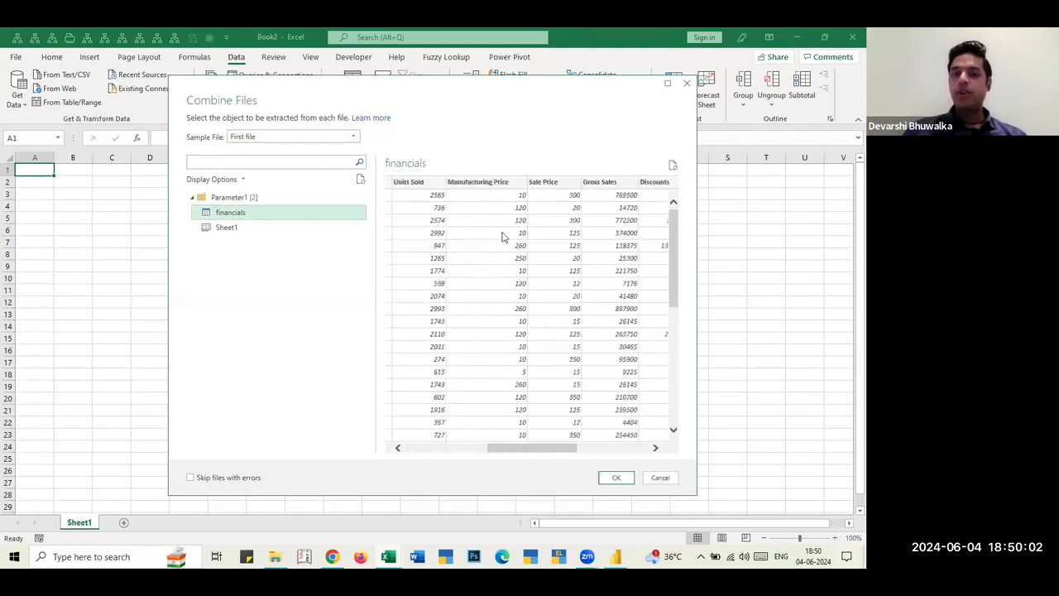
pyautogui.hscroll(3, 523, 280)
pyautogui.hscroll(-6, 488, 264)
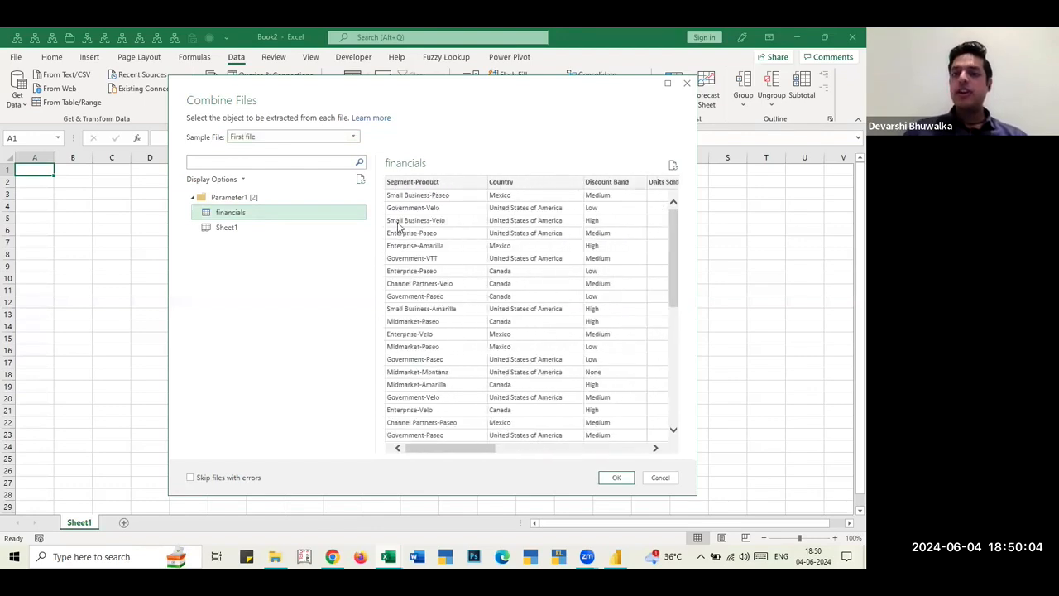
# - Set the sample file to Sales Register - America.xlsx and look through the columns of its financials table
pyautogui.click(333, 138)
pyautogui.click(255, 161)
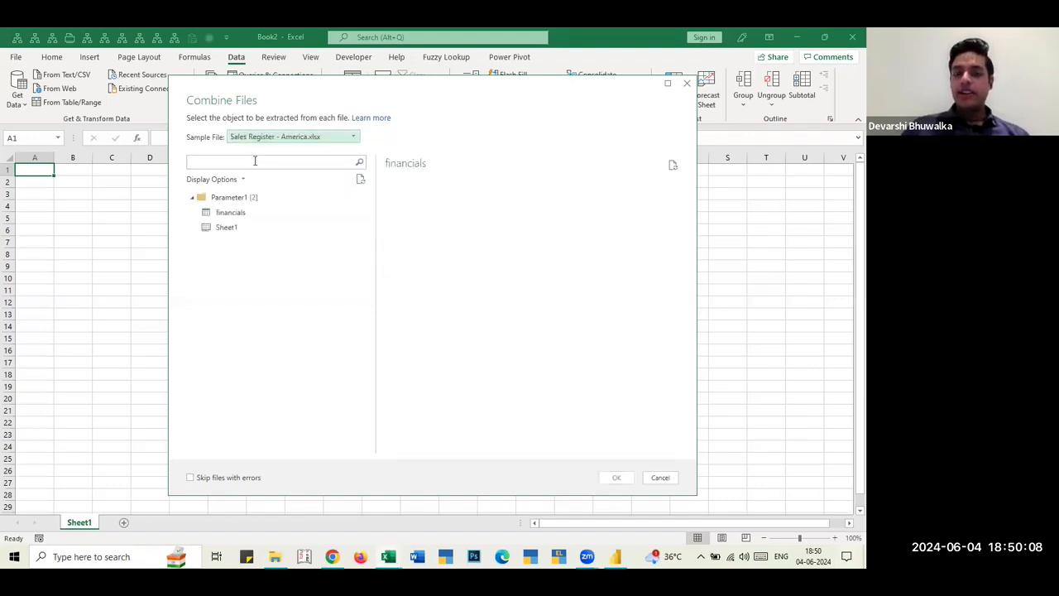
pyautogui.click(240, 214)
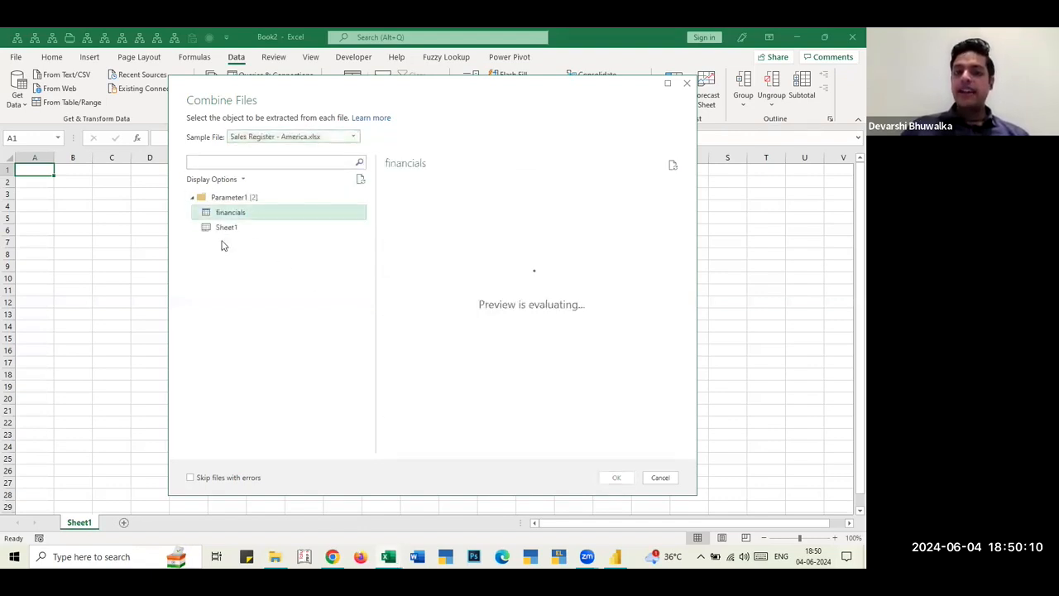
pyautogui.hscroll(5, 558, 256)
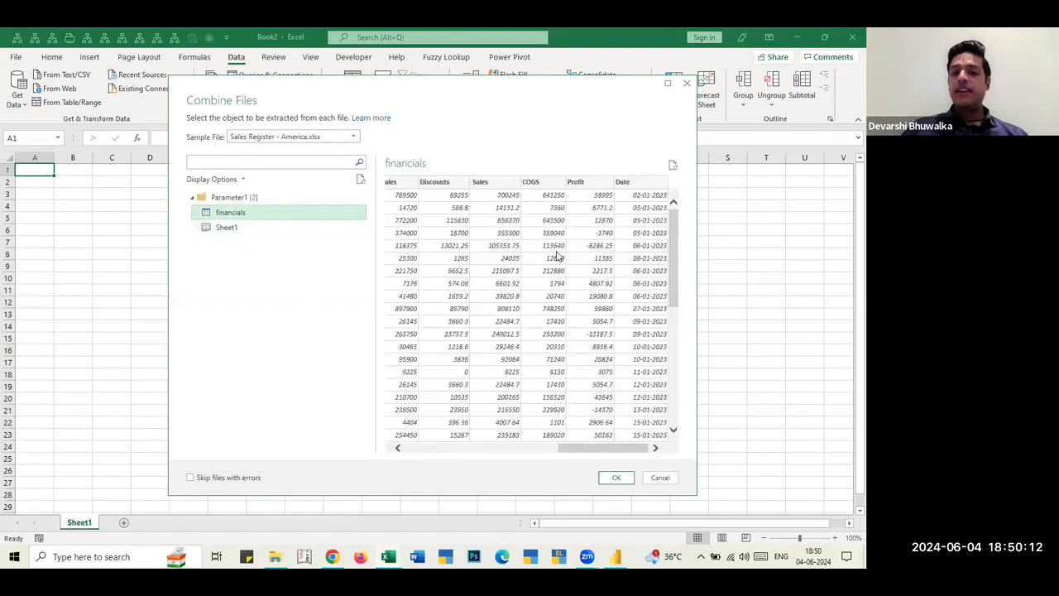
pyautogui.hscroll(-5, 558, 256)
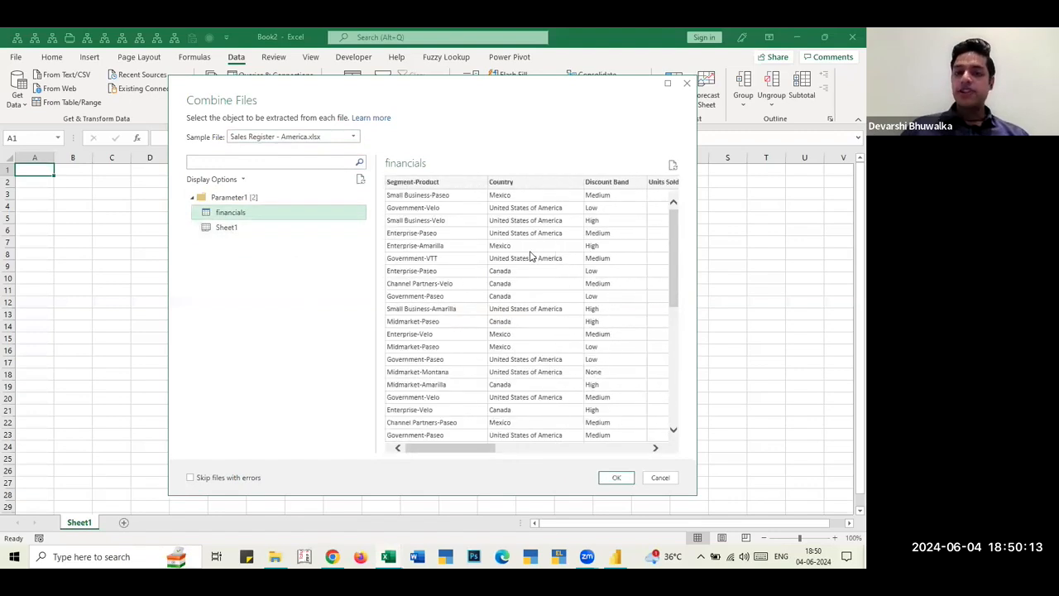
# - Set the sample file to Sales Register - Germany.xlsx and select its Parameter1 folder
pyautogui.click(287, 139)
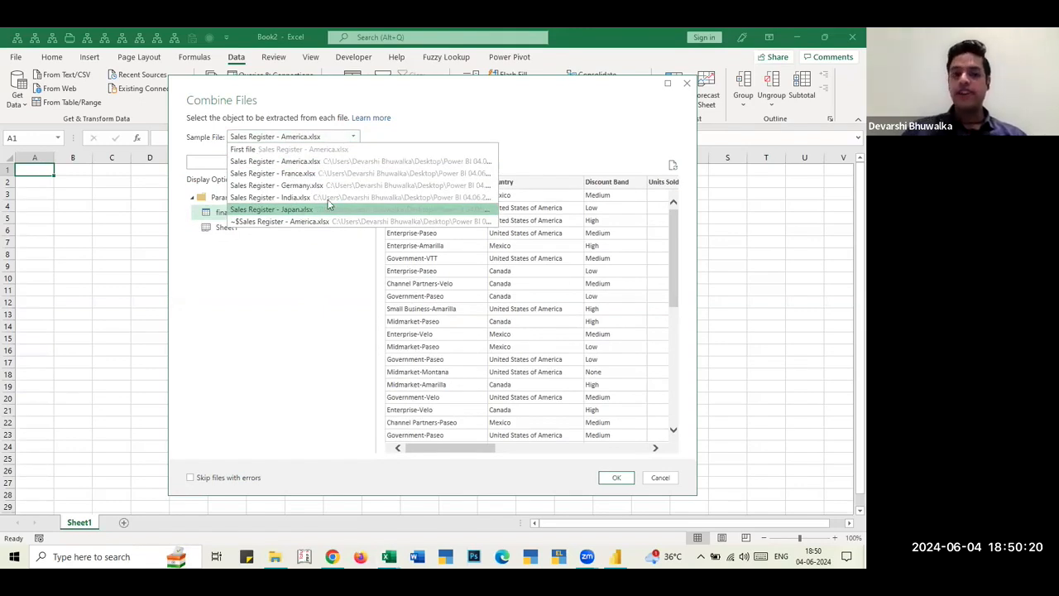
pyautogui.click(302, 185)
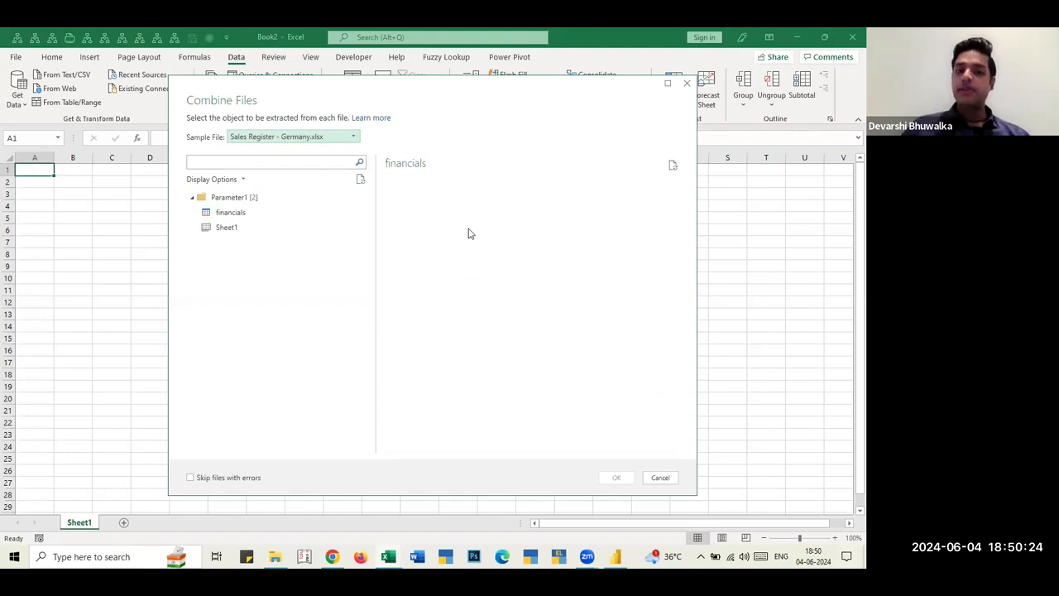
pyautogui.click(235, 200)
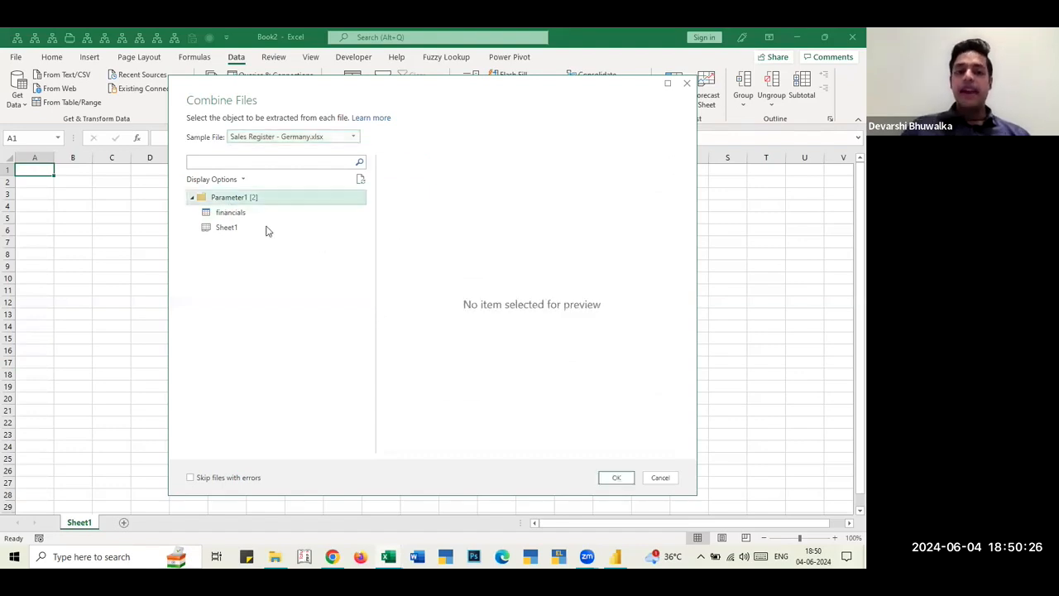
# - Set the sample file to First file, select the financials table as the object to extract, and combine the files
pyautogui.click(307, 137)
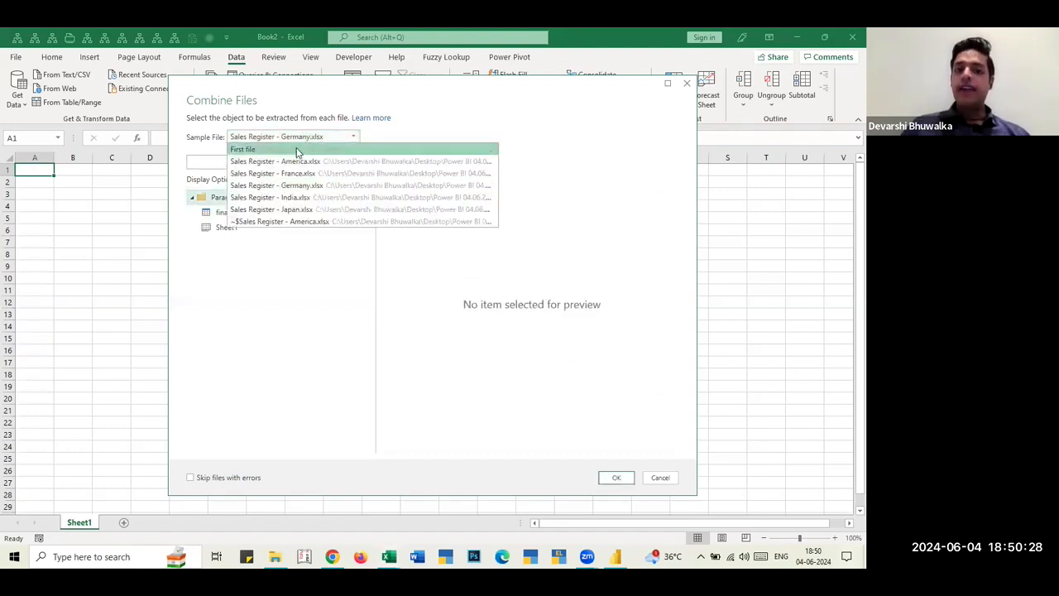
pyautogui.click(307, 149)
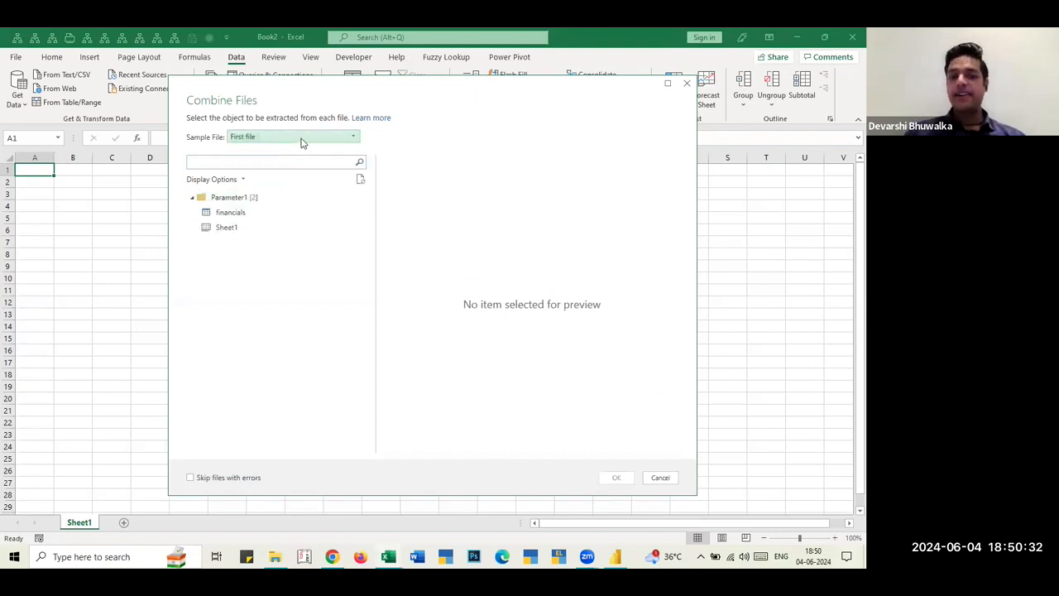
pyautogui.click(241, 213)
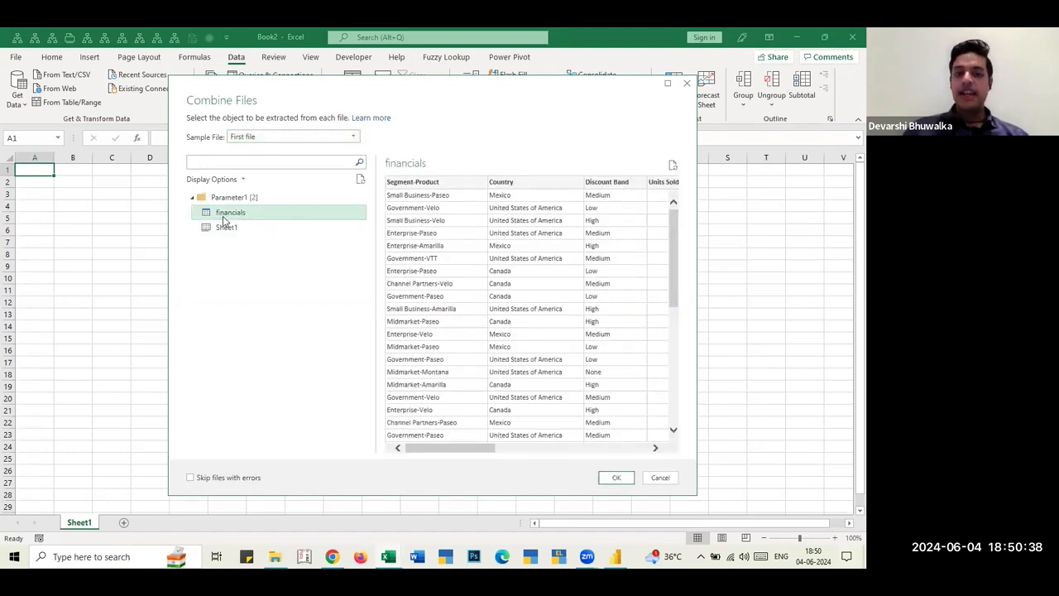
pyautogui.click(616, 480)
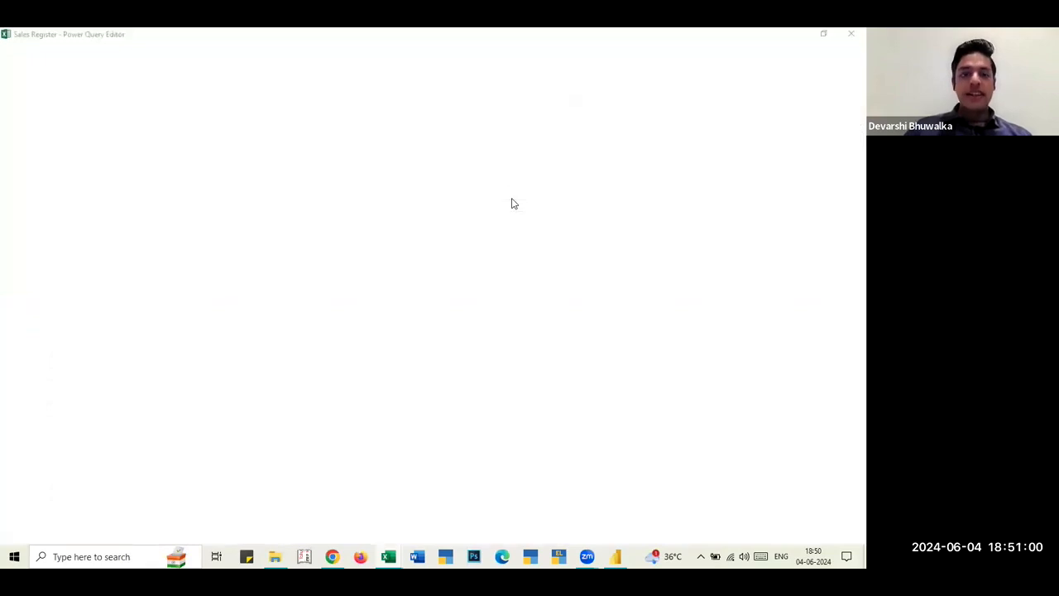
# - Look across all columns of the combined Sales Register query, from Source.Name through Date
pyautogui.hotkey('alt', 'Tab')
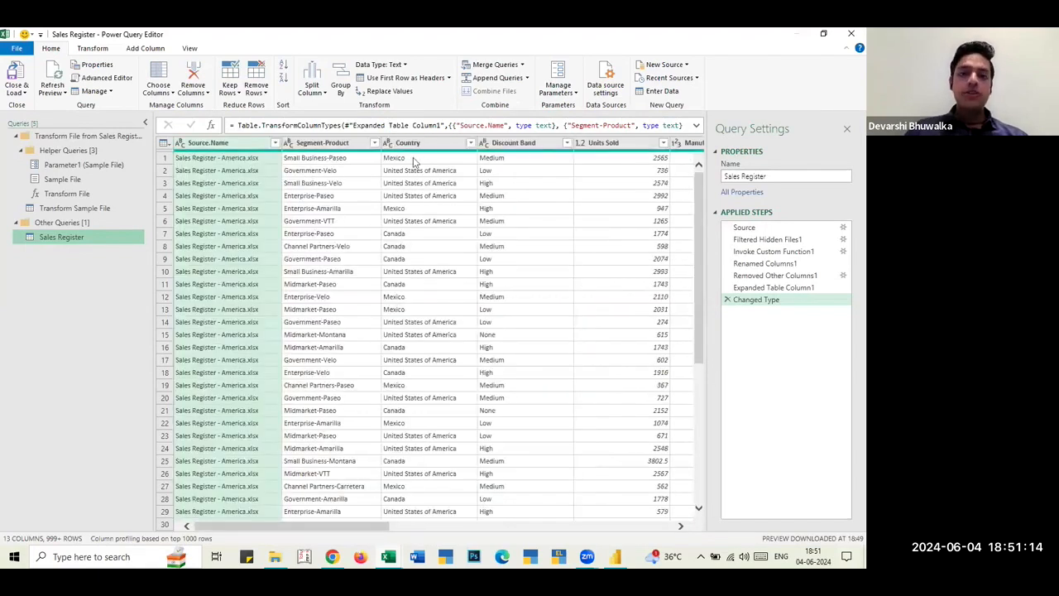
pyautogui.hscroll(2, 548, 221)
pyautogui.hscroll(10, 548, 221)
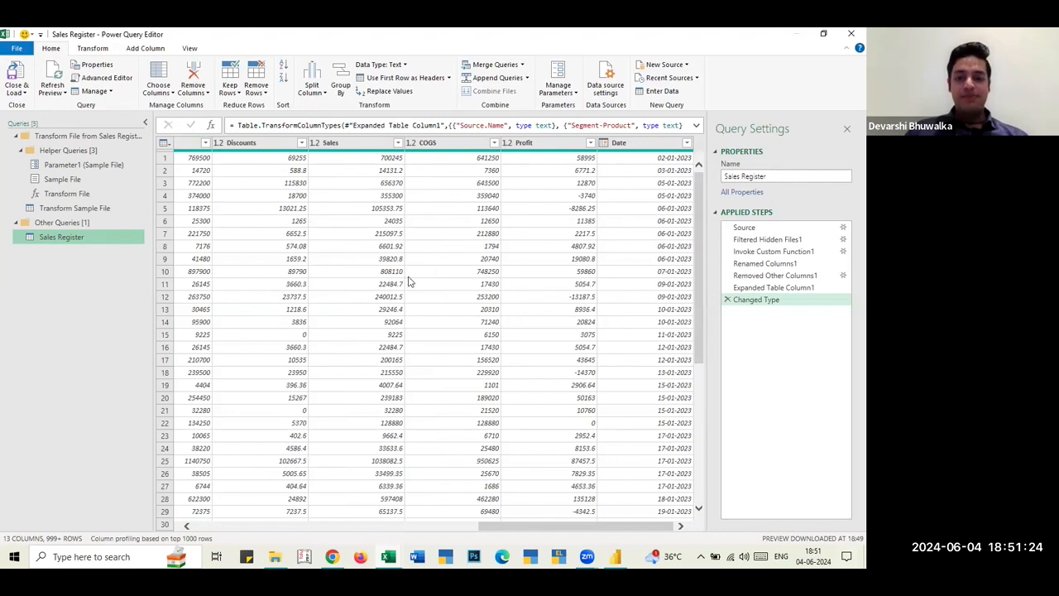
pyautogui.hscroll(-5, 405, 286)
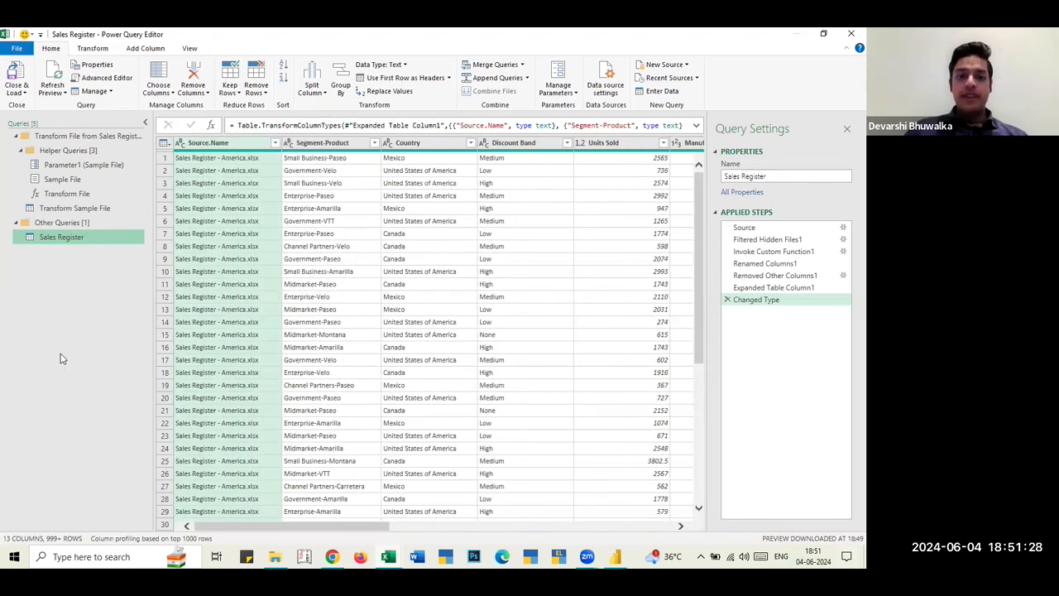
# - Switch to the Sales Register - America.xlsx workbook to view its source table, and return to the Power Query Editor
pyautogui.hotkey('alt', 'Tab')
pyautogui.hotkey('alt', 'Tab')
pyautogui.hotkey('alt', 'shift', 'Tab')
pyautogui.hotkey('alt', 'shift', 'Tab')
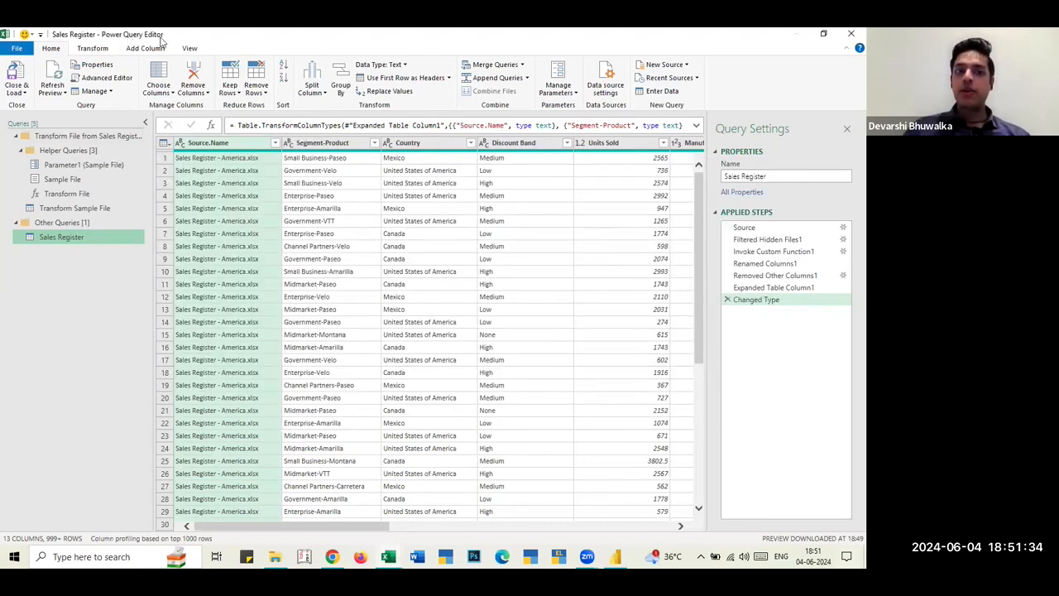
pyautogui.hotkey('alt', 'Tab')
pyautogui.hotkey('alt', 'Tab')
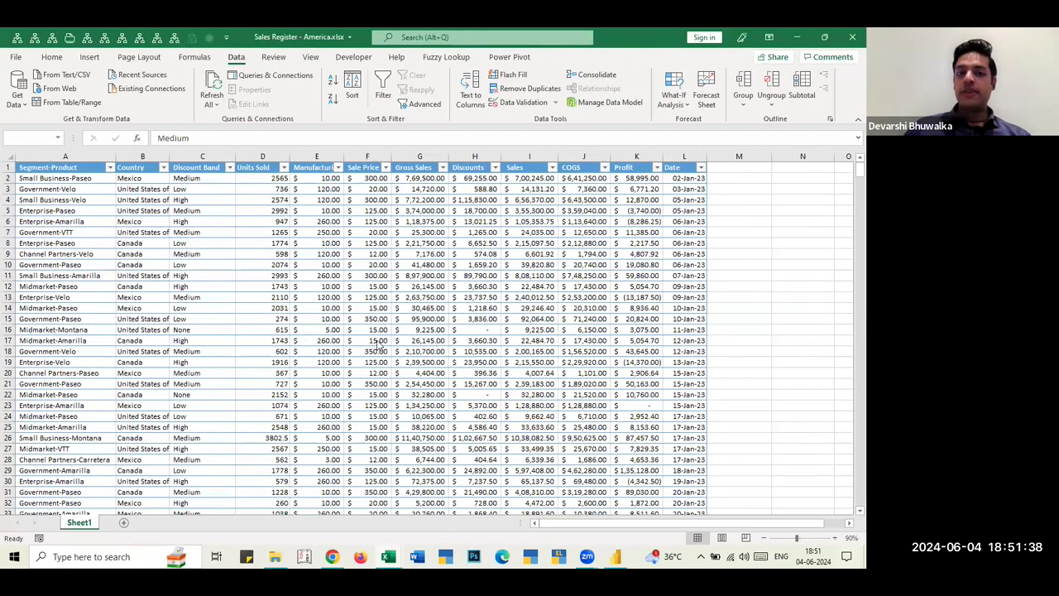
pyautogui.hotkey('alt', 'Tab')
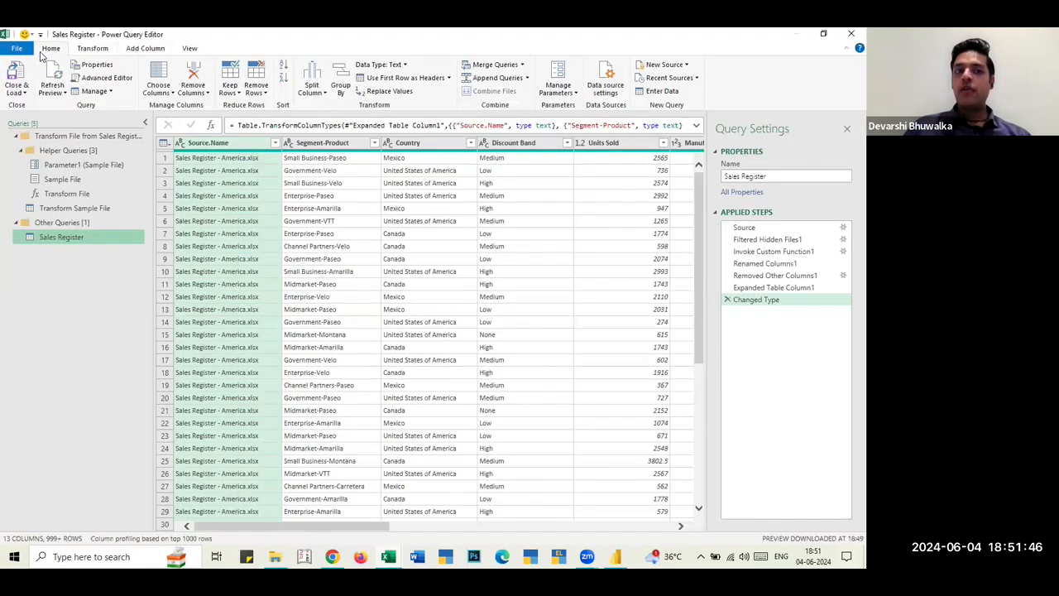
pyautogui.click(99, 51)
pyautogui.click(142, 51)
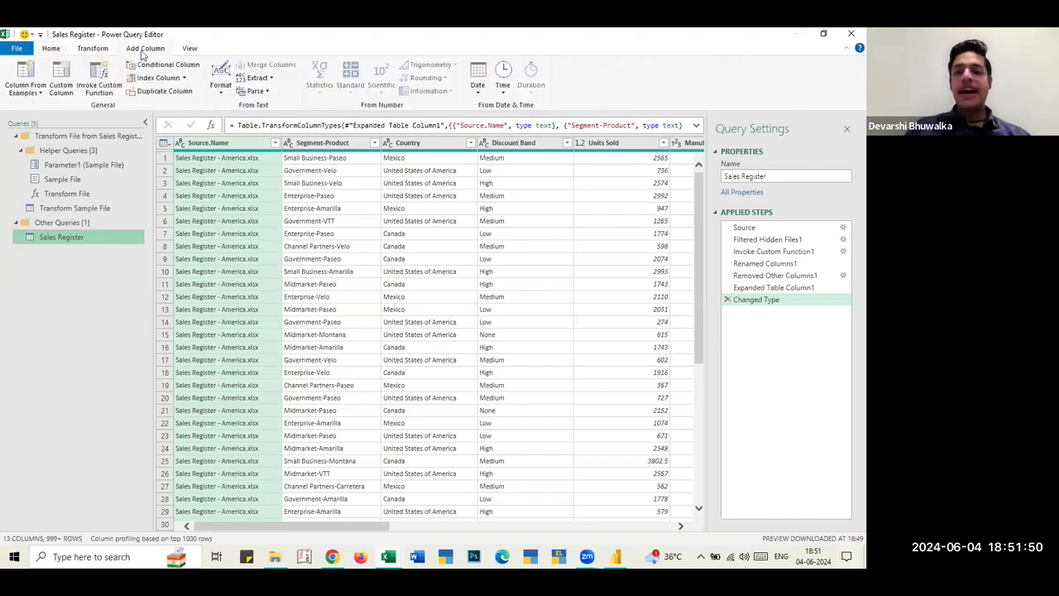
pyautogui.click(50, 48)
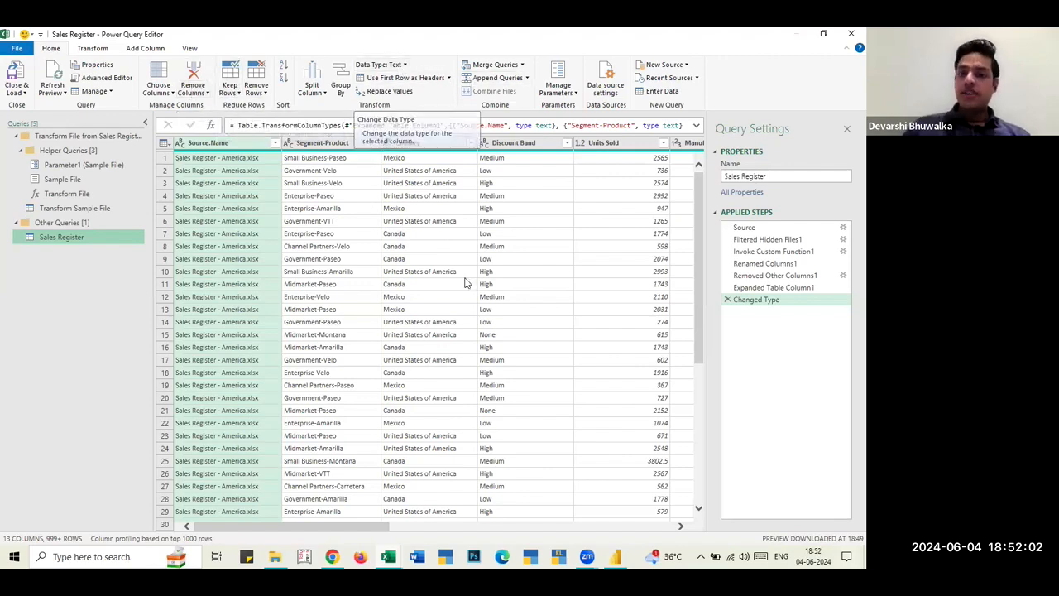
# - Review the columns and their data types in the combined query, and view the data type options available for Profit
pyautogui.hscroll(10, 286, 230)
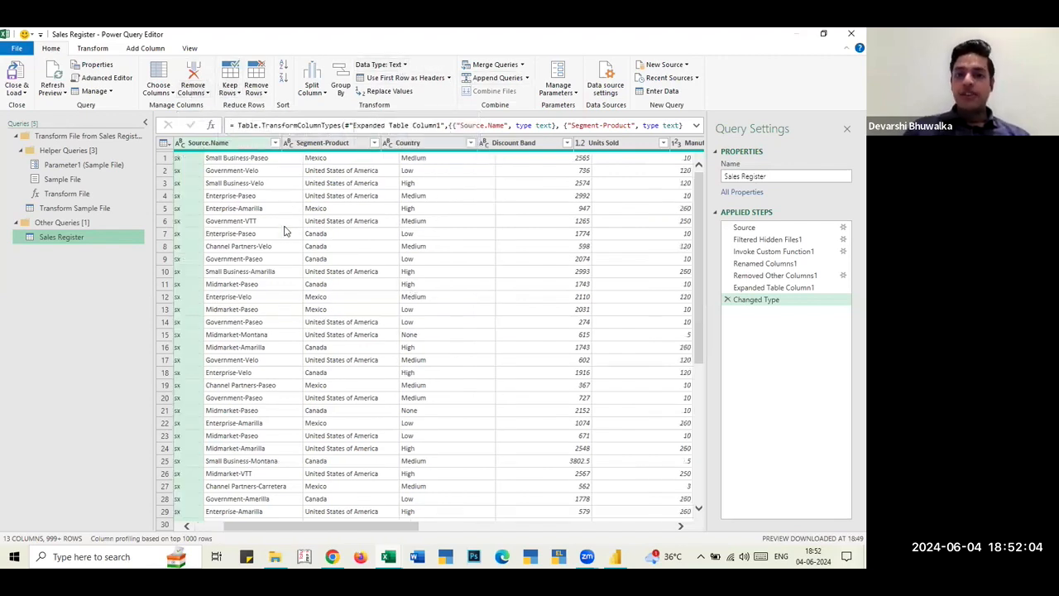
pyautogui.hscroll(-10, 298, 231)
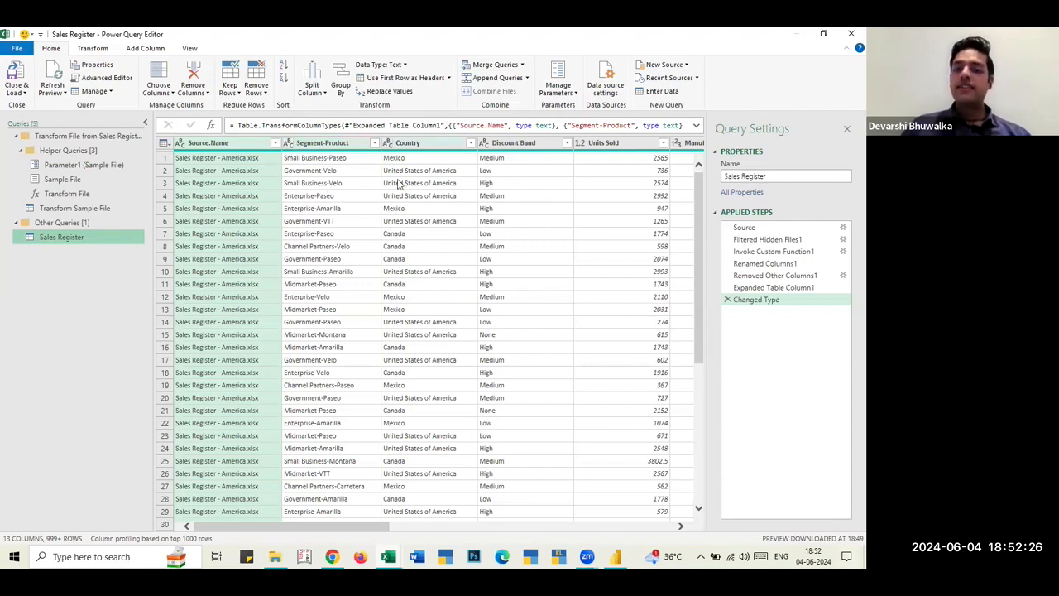
pyautogui.hscroll(2, 416, 202)
pyautogui.hscroll(10, 416, 202)
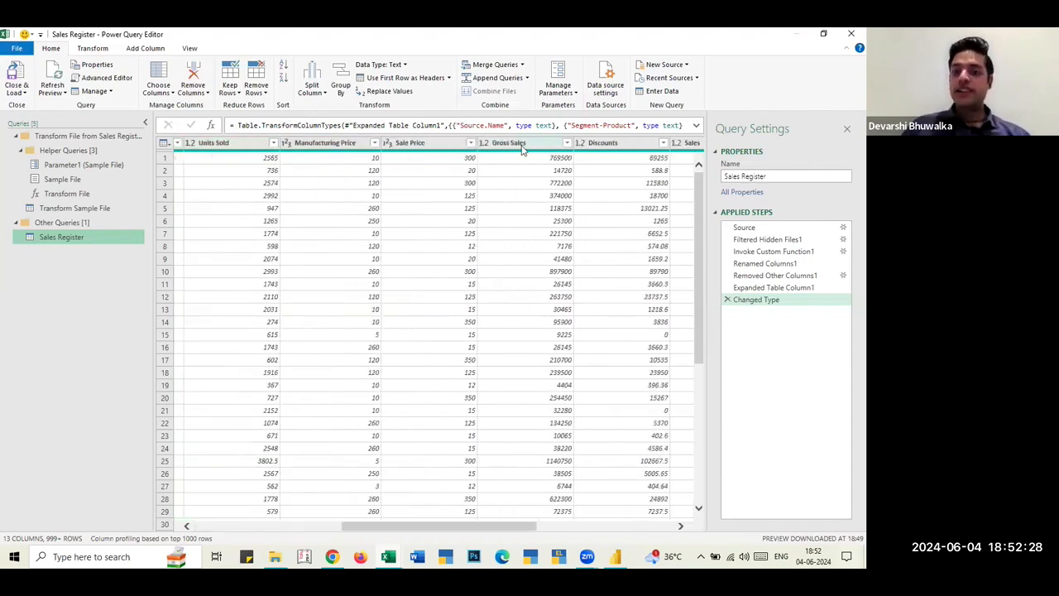
pyautogui.hscroll(6, 571, 161)
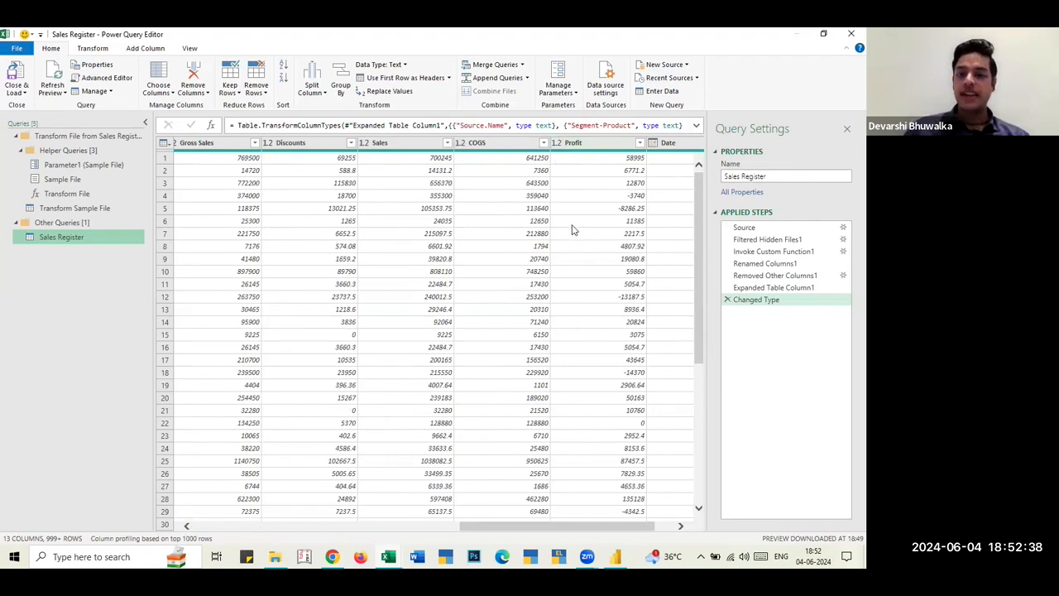
pyautogui.click(557, 145)
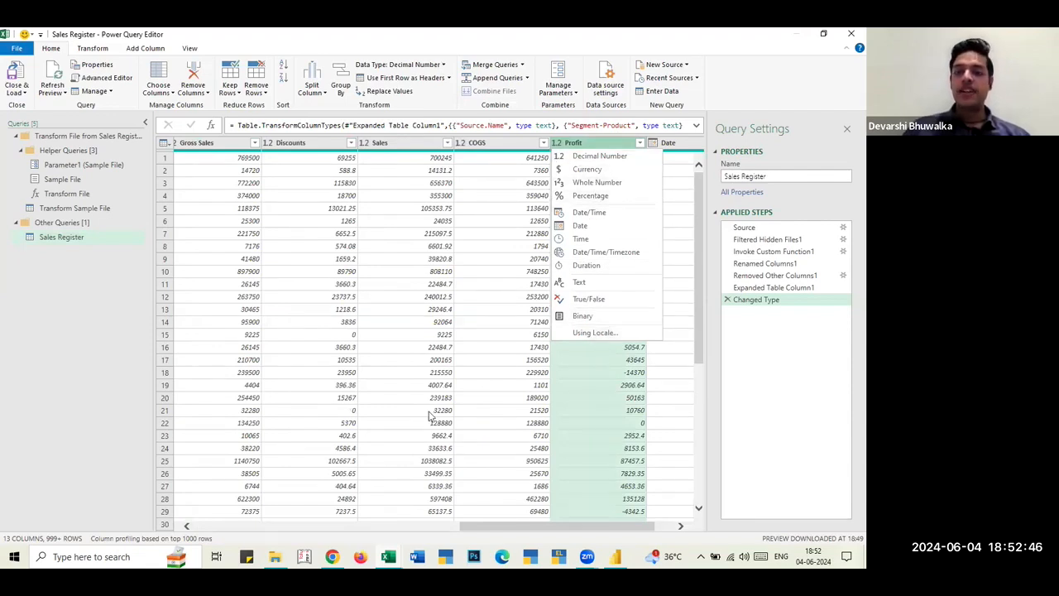
pyautogui.click(370, 470)
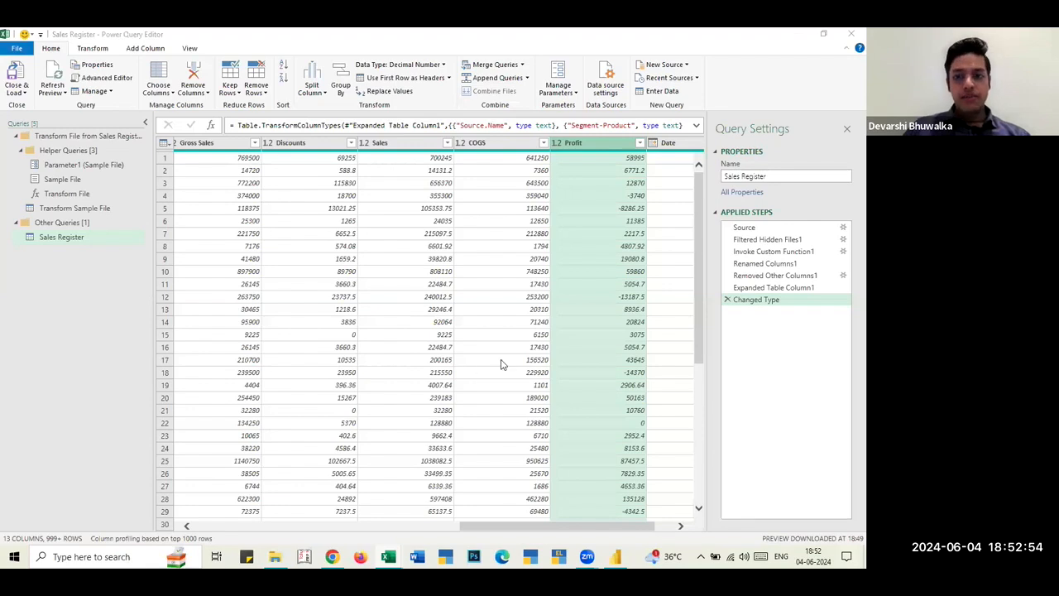
pyautogui.hscroll(1, 501, 364)
pyautogui.click(472, 313)
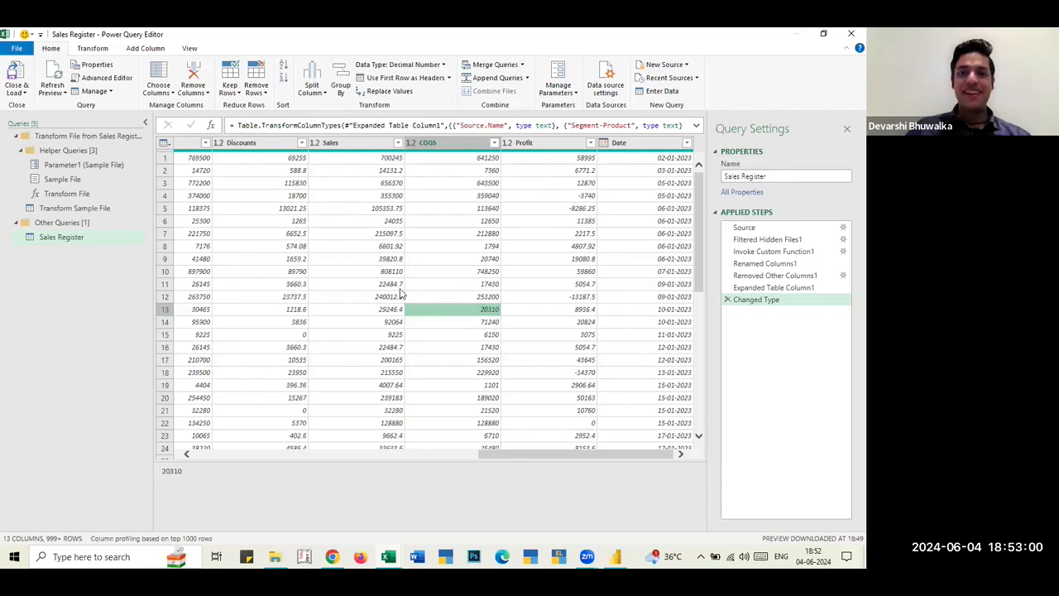
pyautogui.hscroll(-5, 400, 293)
pyautogui.hscroll(-2, 400, 293)
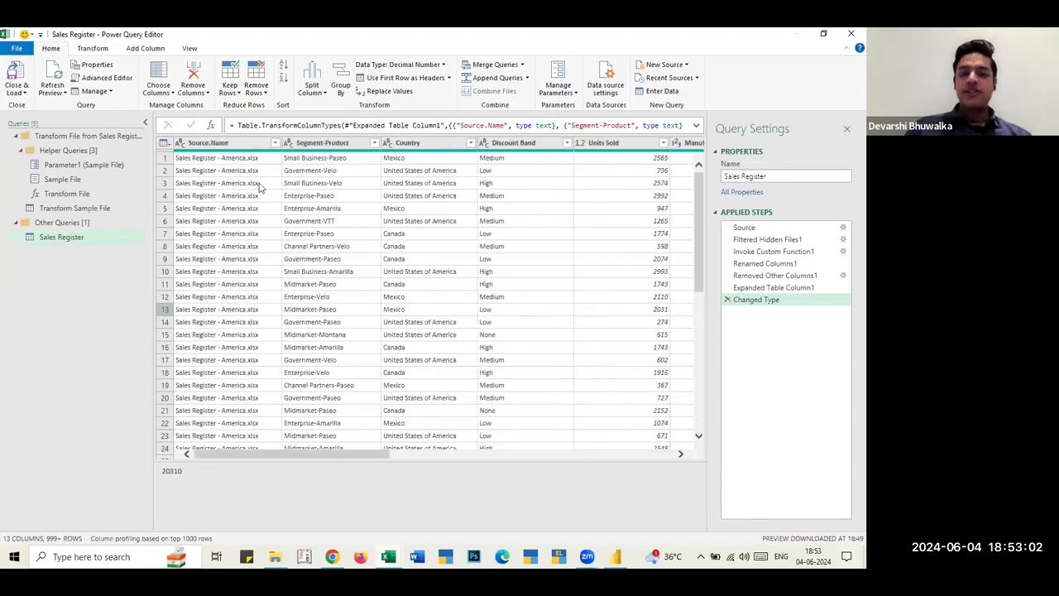
# - Check the file names in the Source.Name column and remove that column from the Sales Register query
pyautogui.click(213, 145)
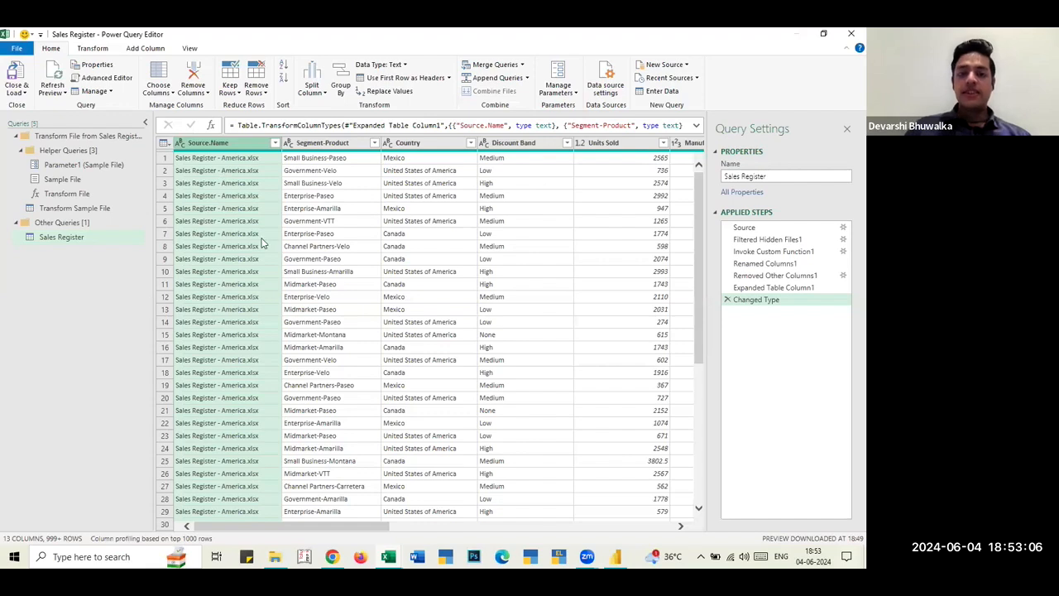
pyautogui.scroll(-20, 261, 248)
pyautogui.scroll(-20, 262, 257)
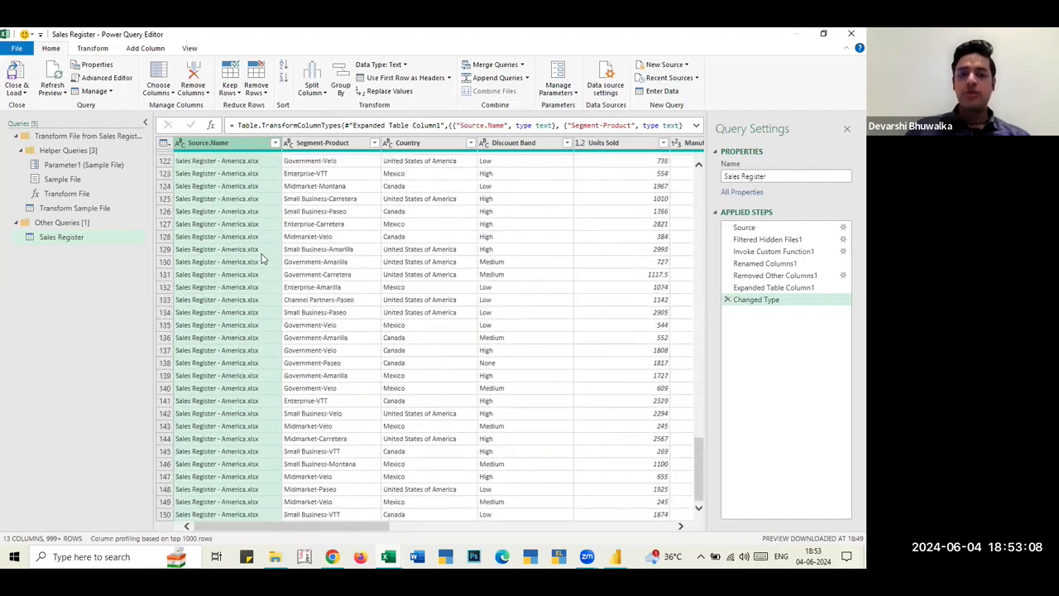
pyautogui.scroll(20, 263, 252)
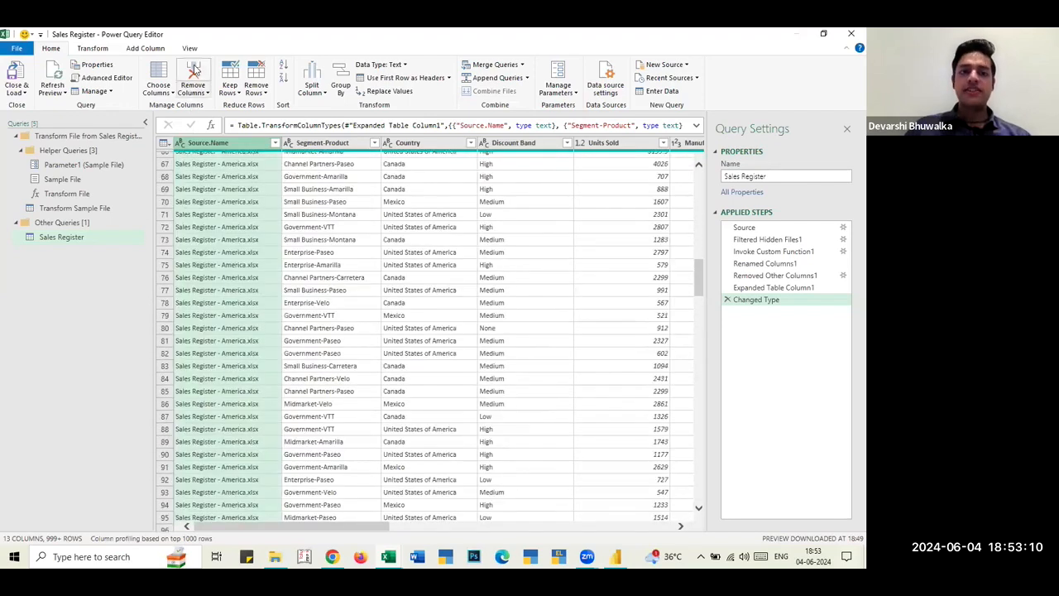
pyautogui.click(195, 72)
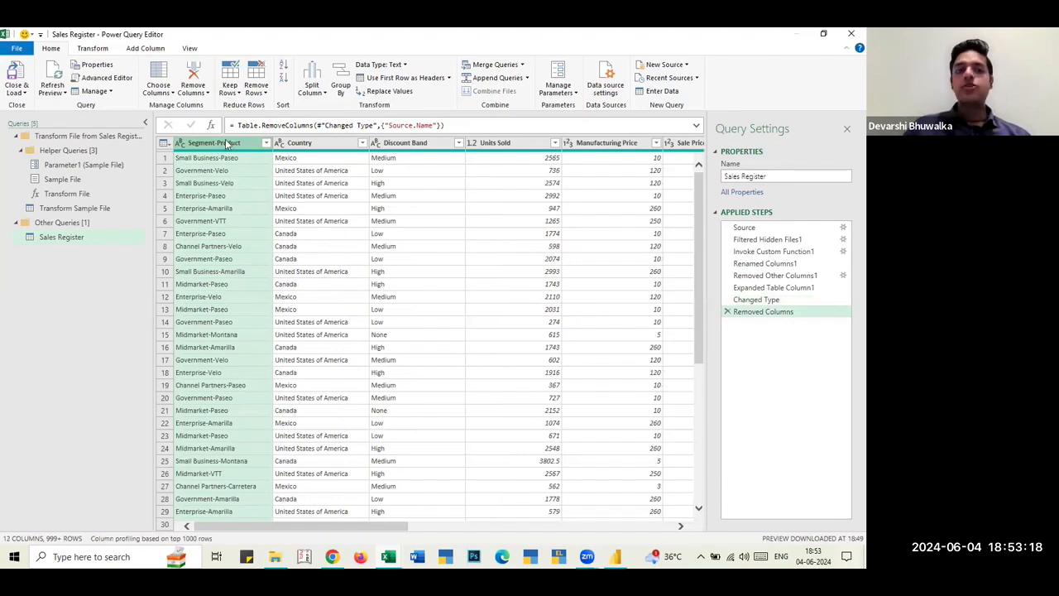
# - Compare the Transform and Add Column tools for Segment-Product, including the Split Column and Extract options
pyautogui.click(97, 49)
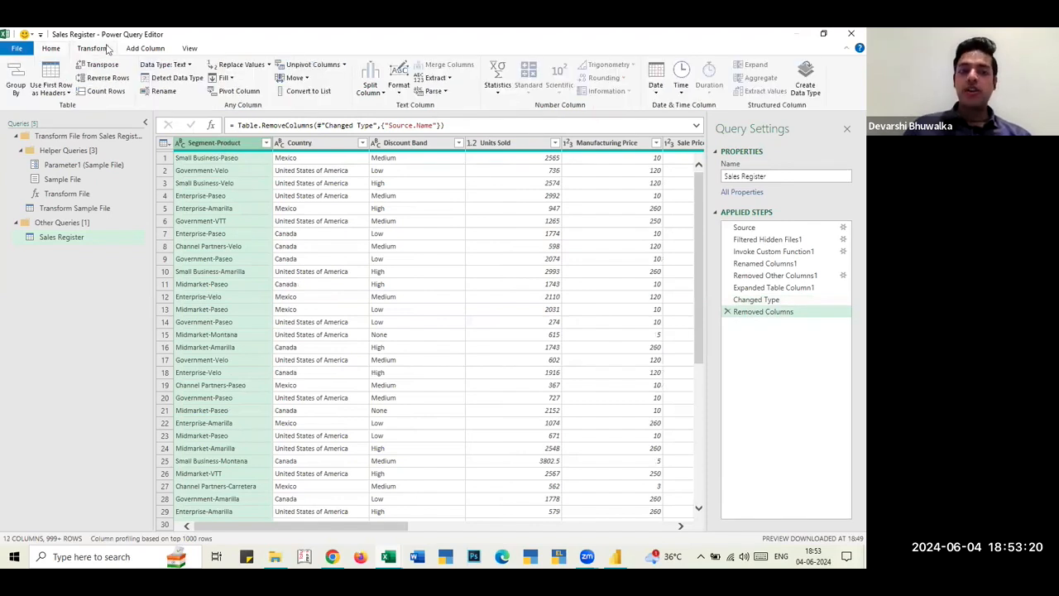
pyautogui.click(146, 49)
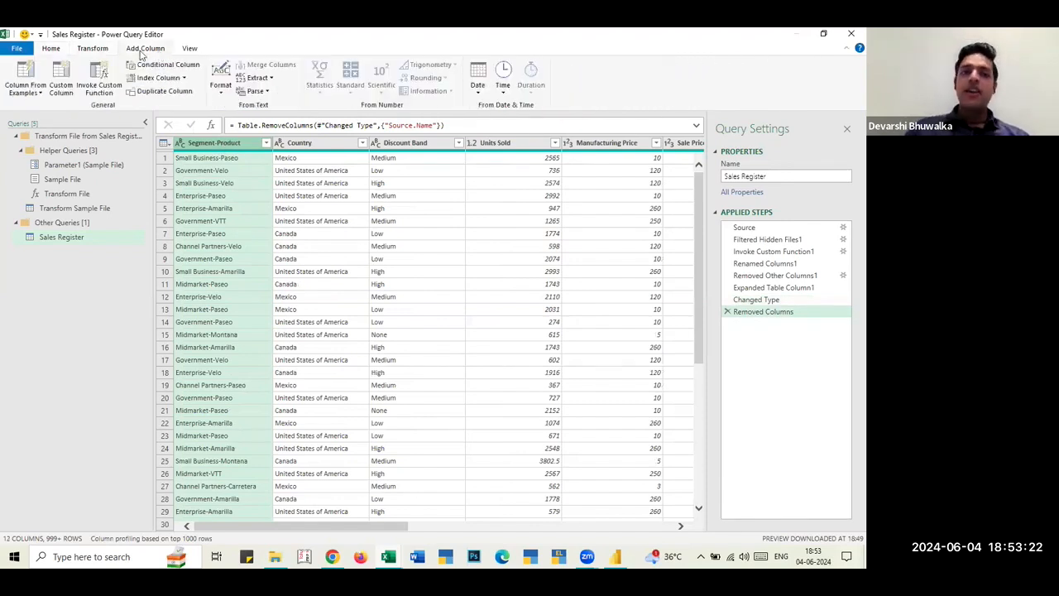
pyautogui.click(97, 50)
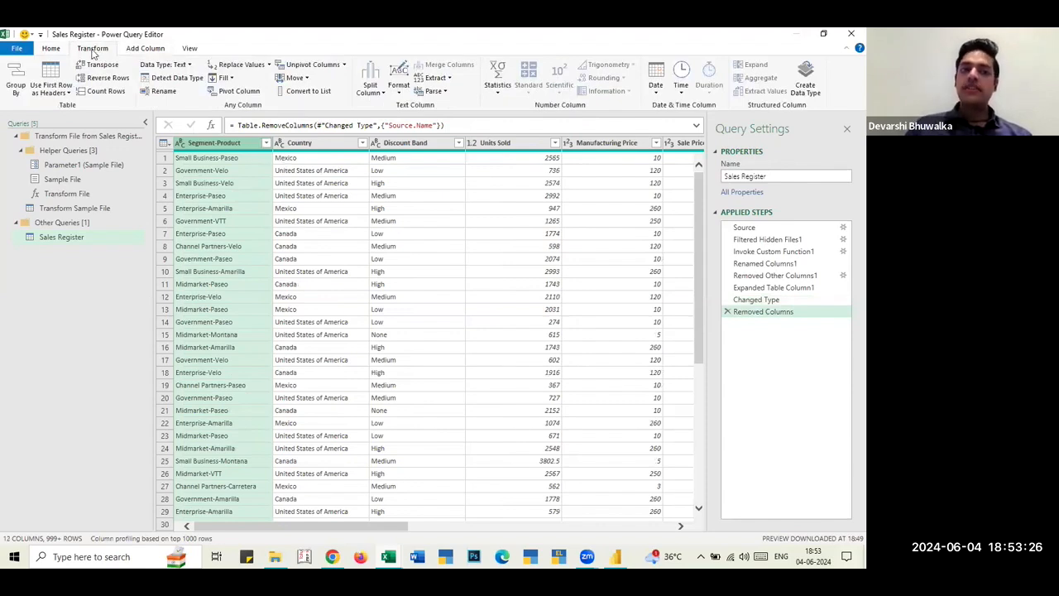
pyautogui.click(142, 49)
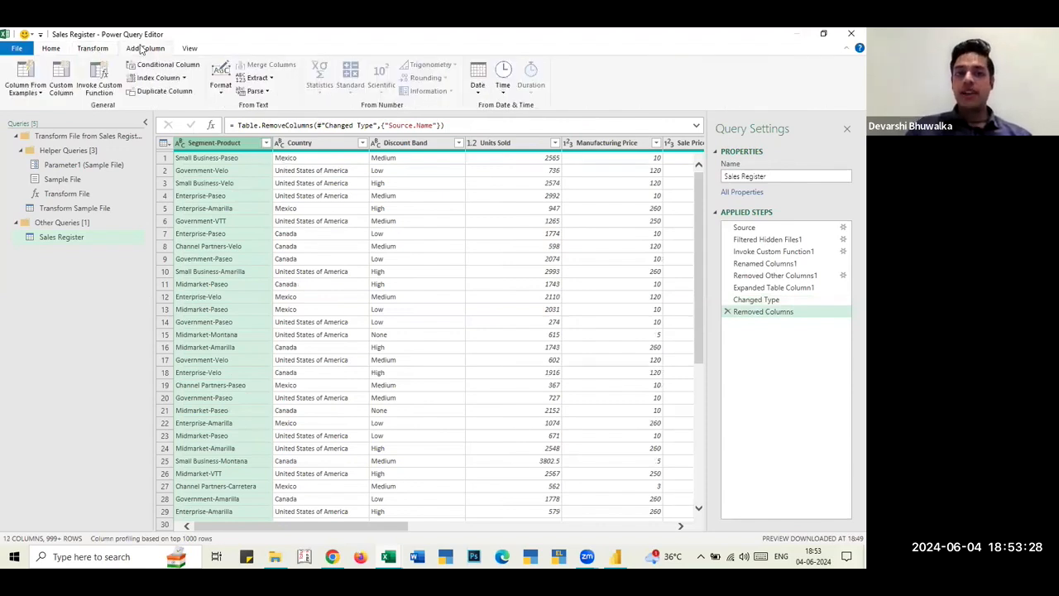
pyautogui.click(108, 50)
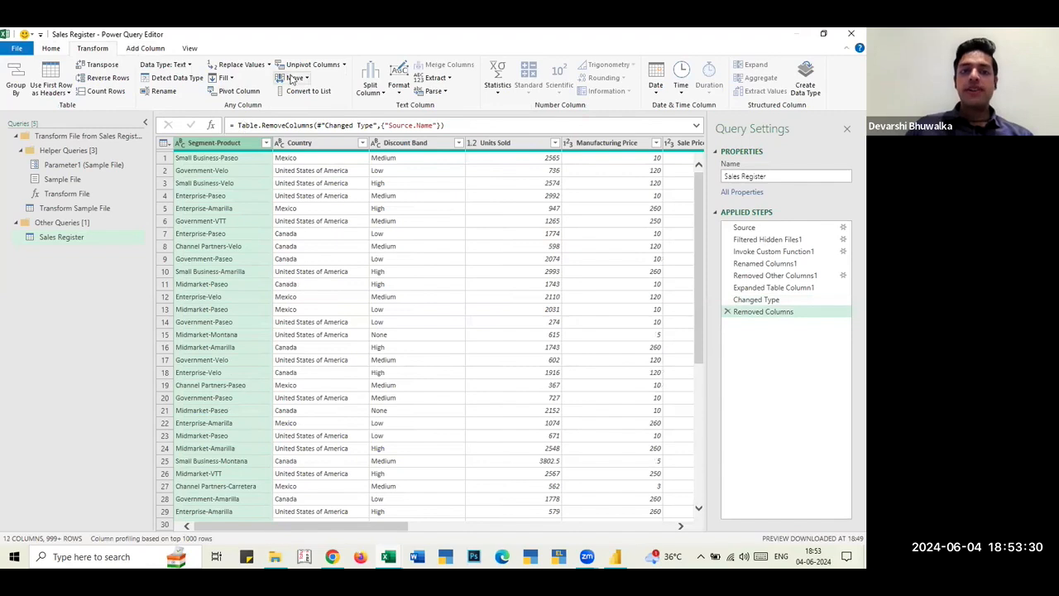
pyautogui.click(376, 92)
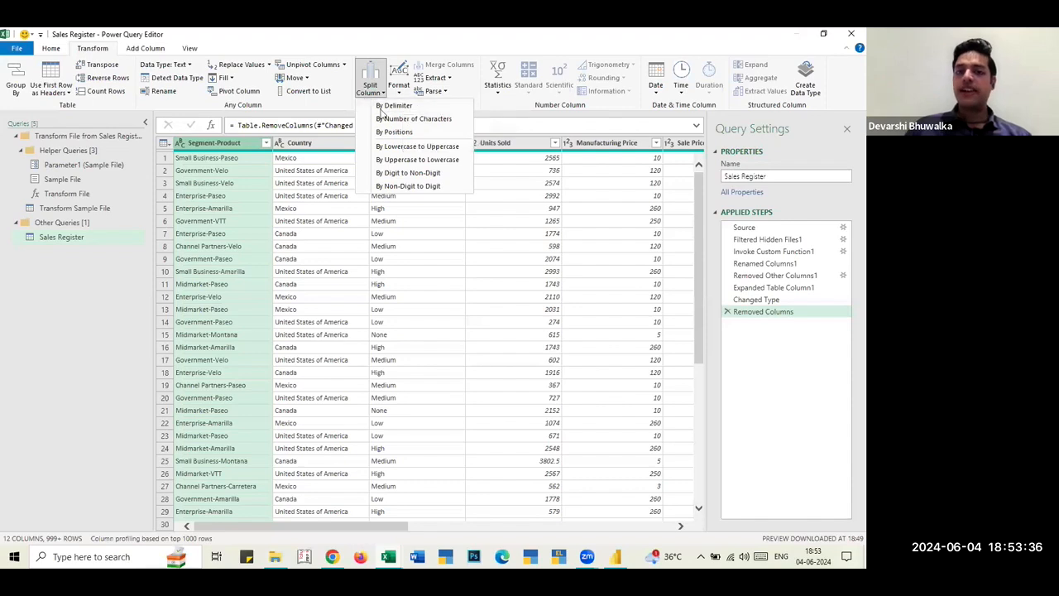
pyautogui.click(118, 53)
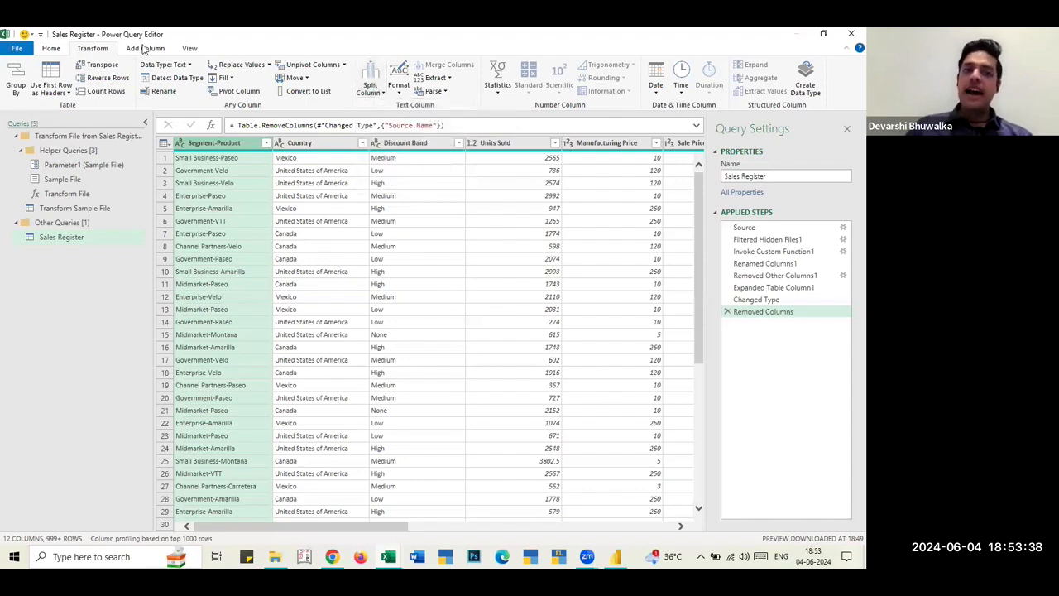
pyautogui.click(144, 49)
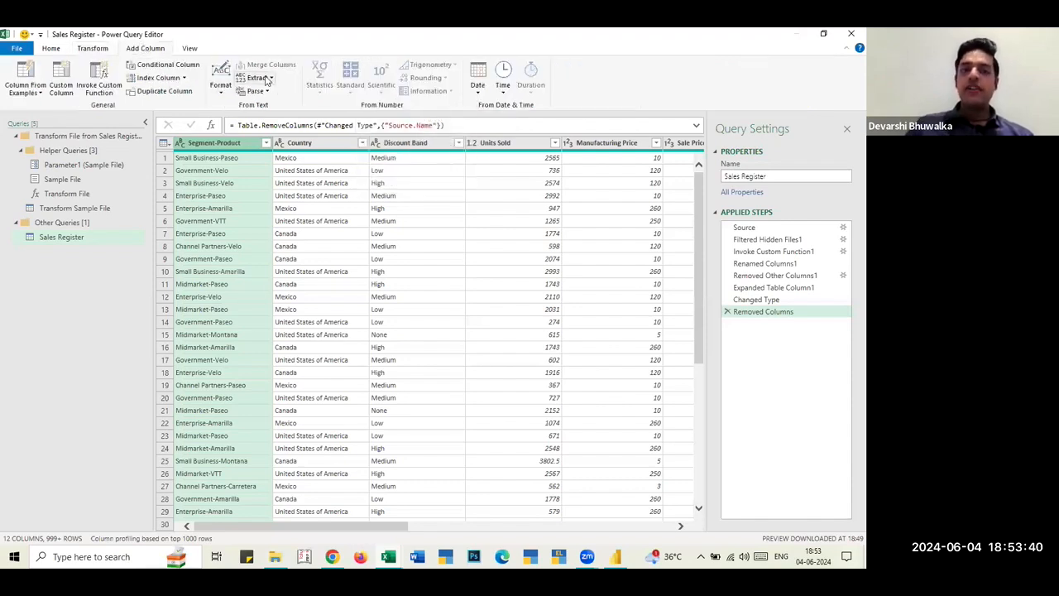
pyautogui.click(267, 79)
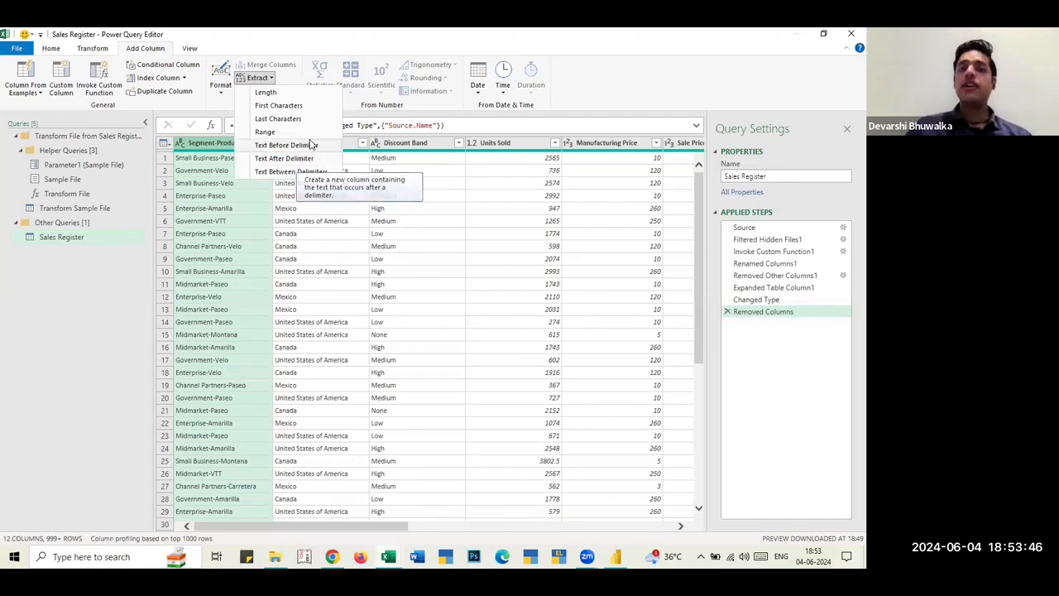
pyautogui.click(261, 79)
pyautogui.click(95, 48)
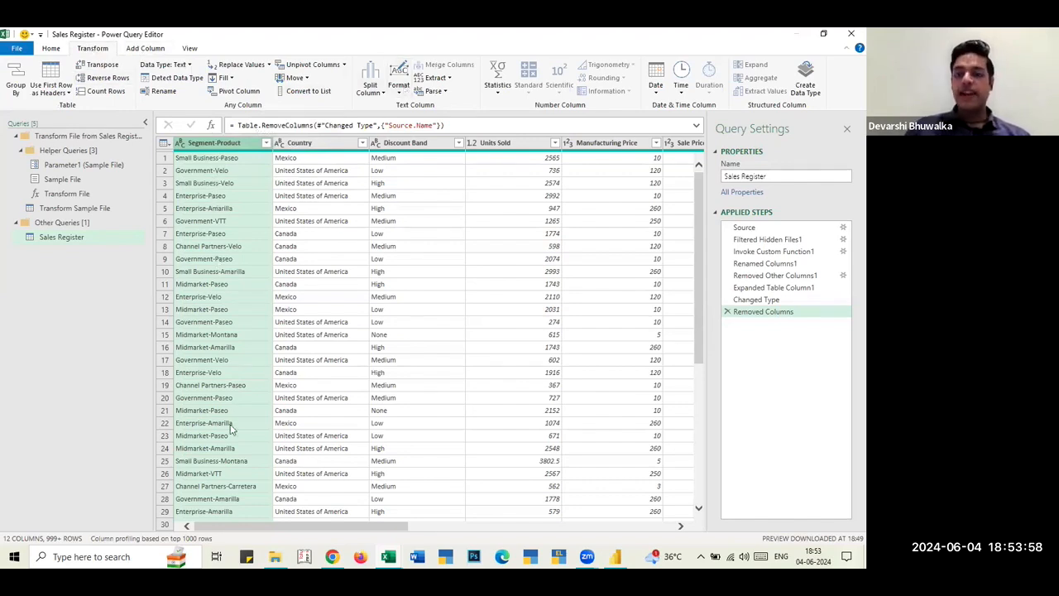
# - Add a new column containing the Discount Band text converted to UPPERCASE
pyautogui.click(146, 48)
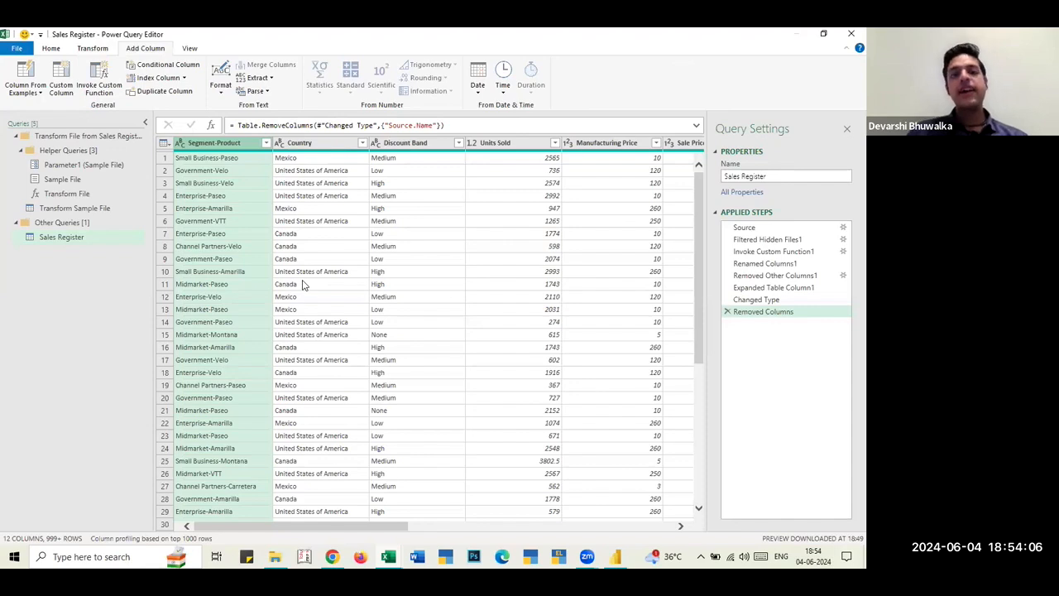
pyautogui.click(218, 86)
pyautogui.click(217, 92)
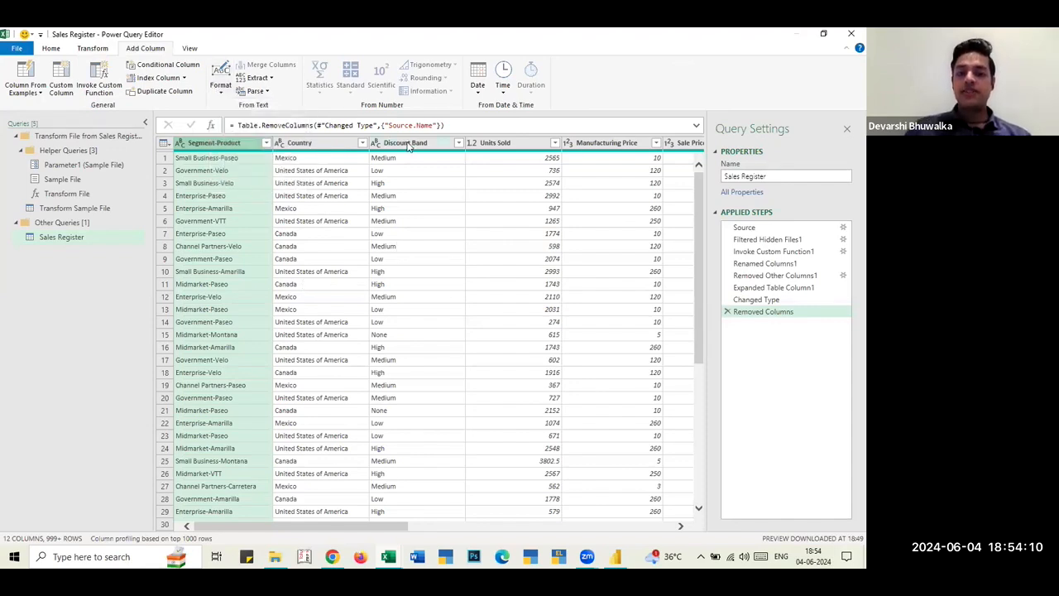
pyautogui.click(408, 145)
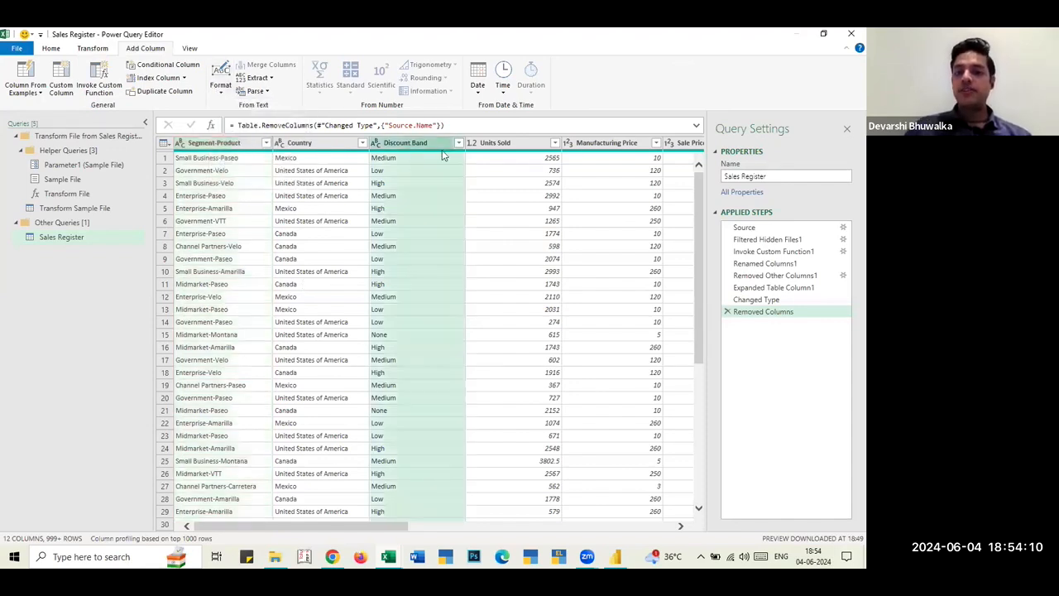
pyautogui.click(221, 83)
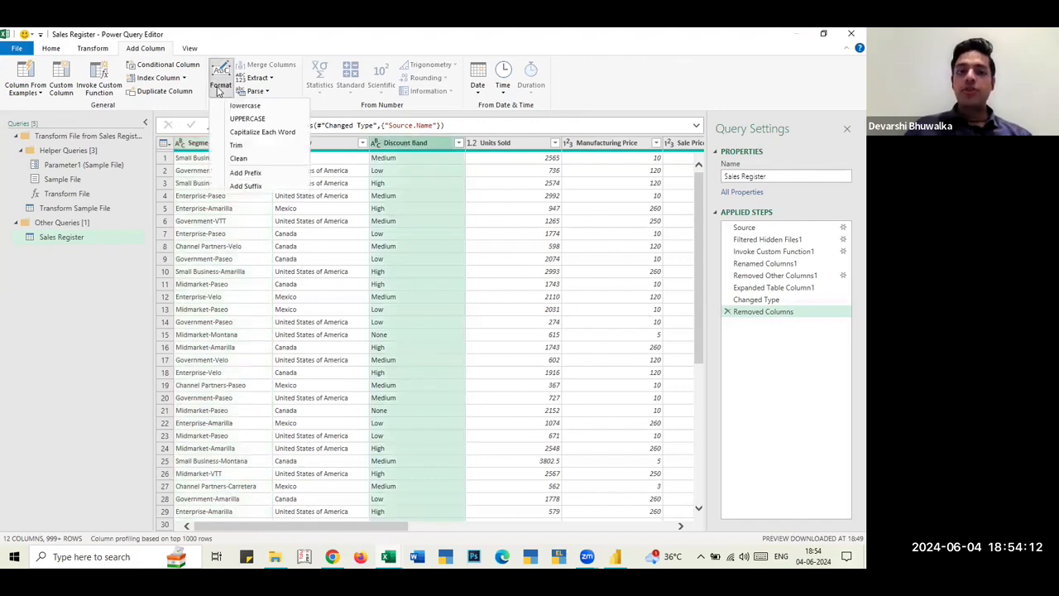
pyautogui.click(255, 121)
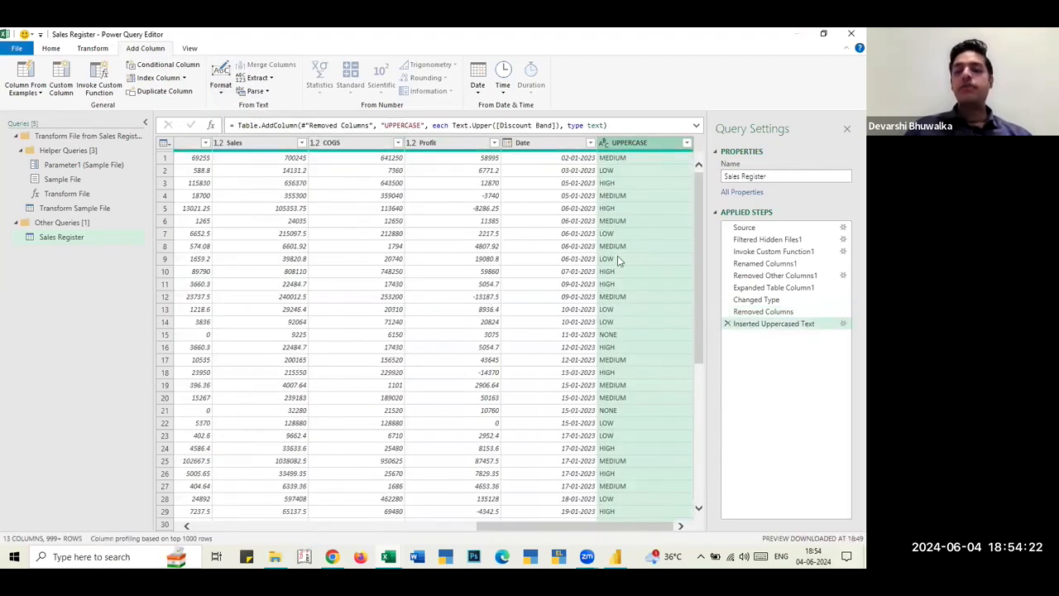
# - Convert the text in the existing Discount Band column to UPPERCASE in place, using the Transform version of the Format command
pyautogui.hscroll(-10, 620, 284)
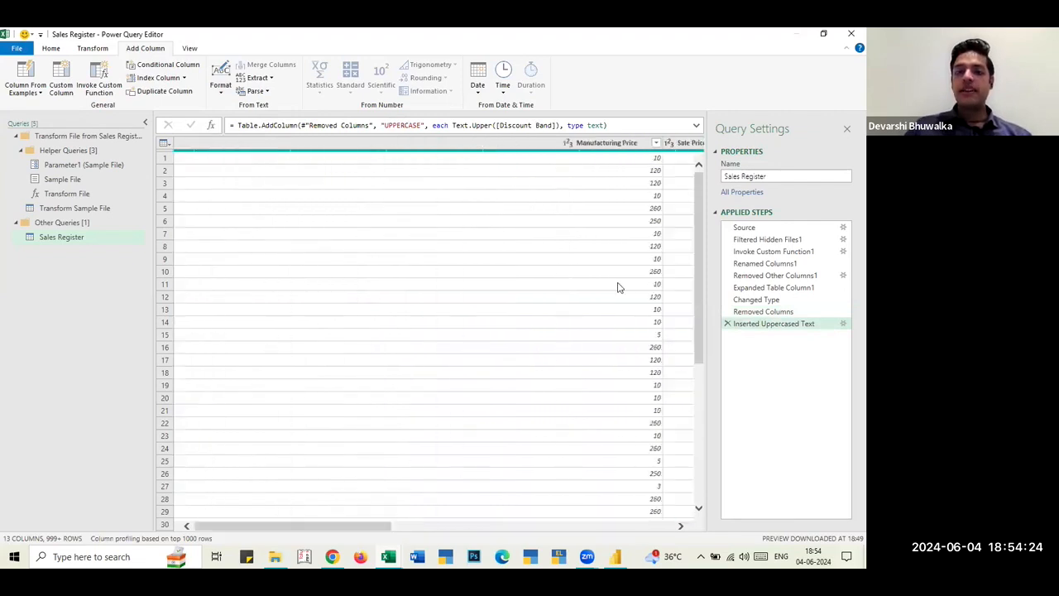
pyautogui.click(399, 142)
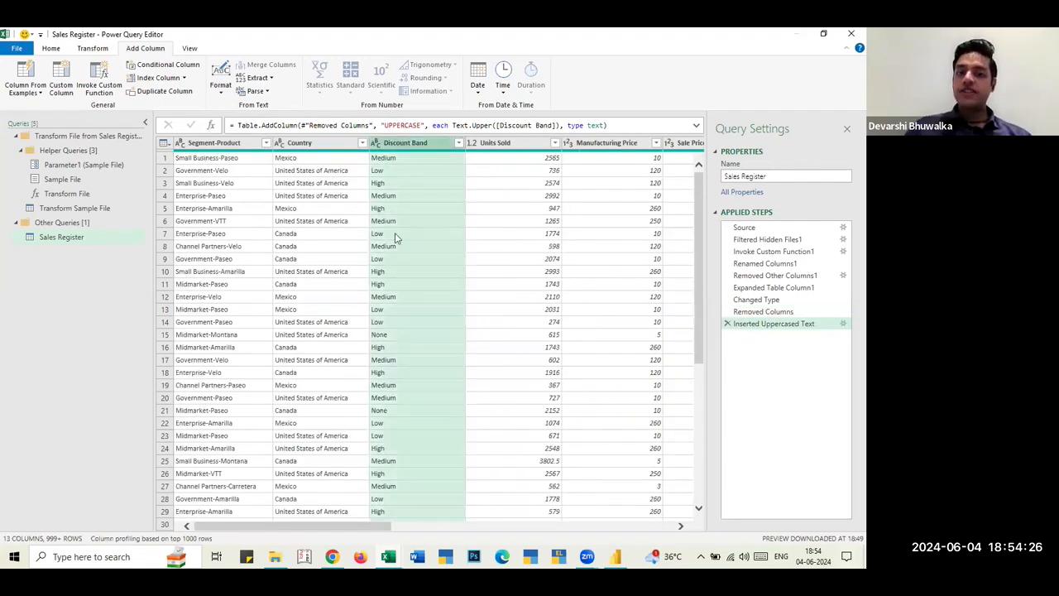
pyautogui.click(93, 48)
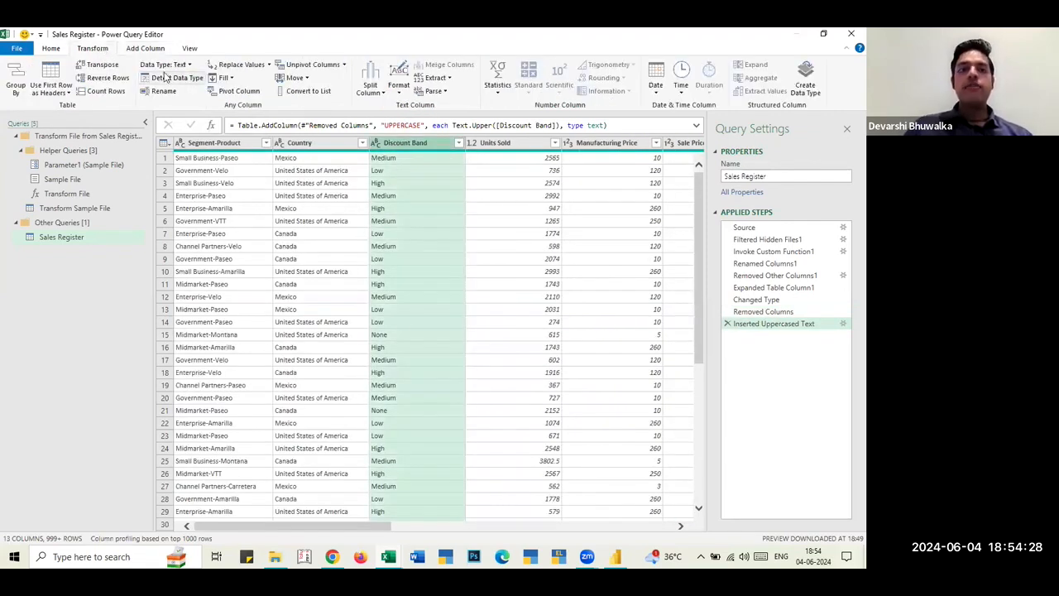
pyautogui.click(402, 89)
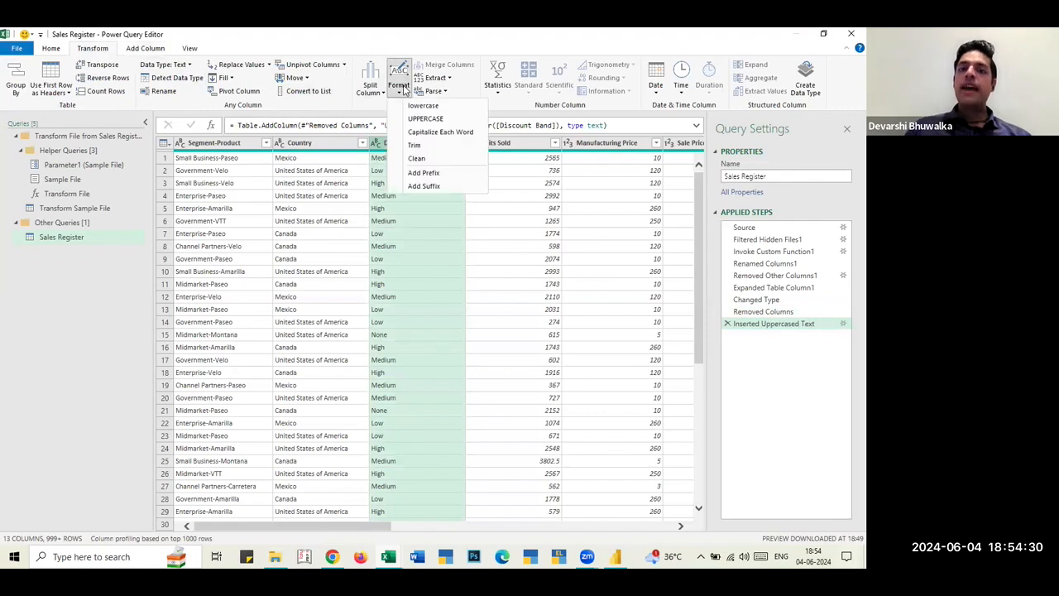
pyautogui.click(425, 118)
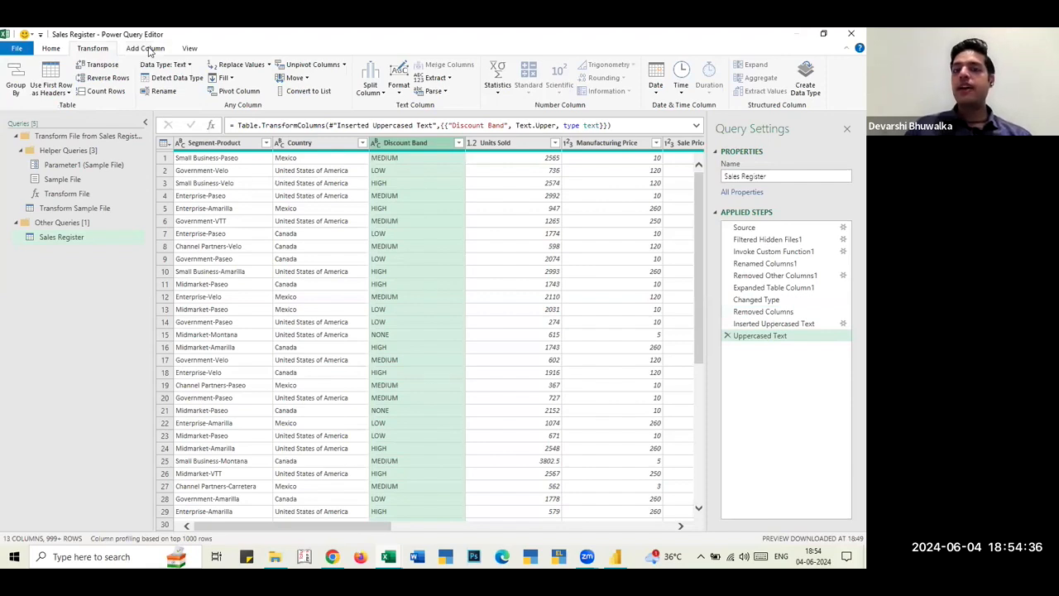
# - Remove the redundant UPPERCASE column from the end of the Sales Register query
pyautogui.hscroll(10, 318, 294)
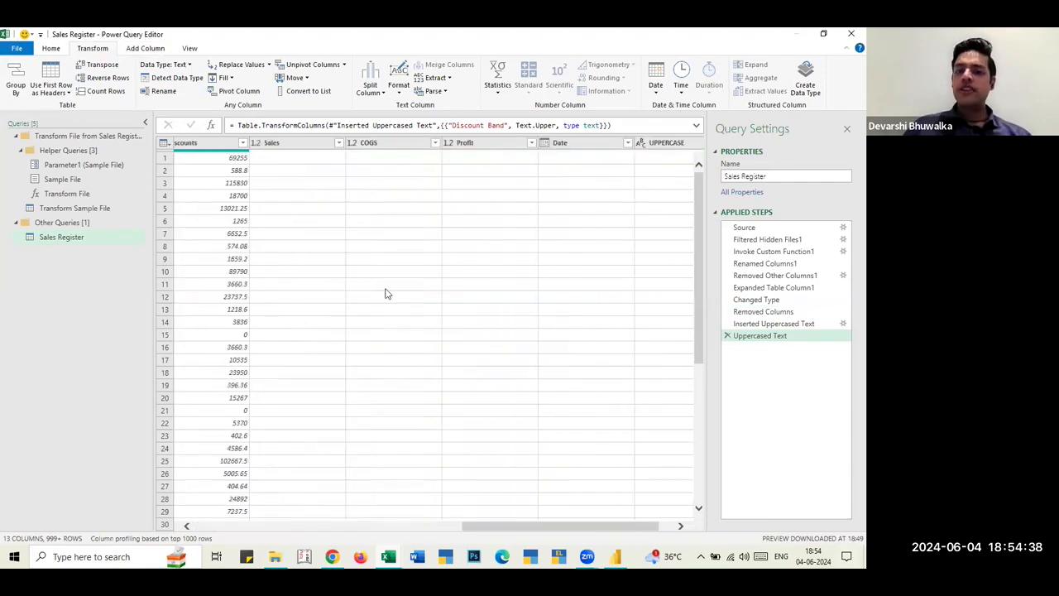
pyautogui.doubleClick(647, 143)
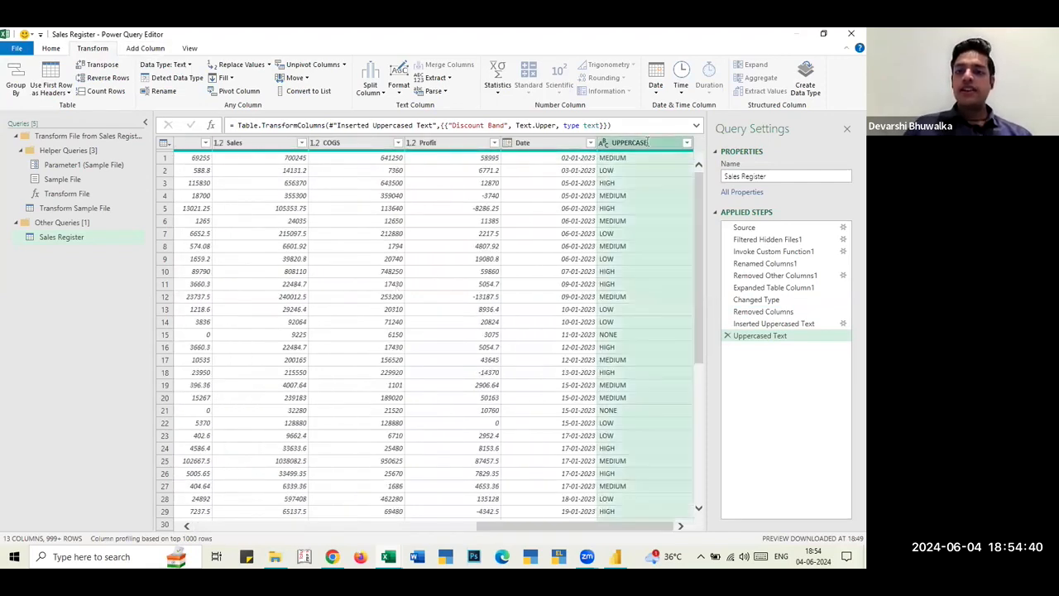
pyautogui.click(633, 192)
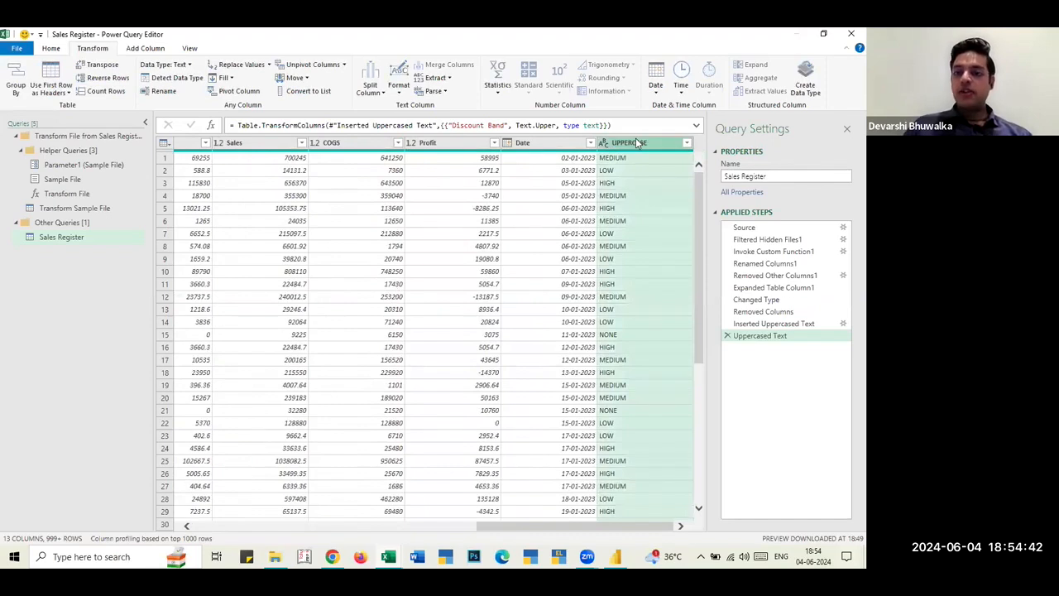
pyautogui.click(52, 48)
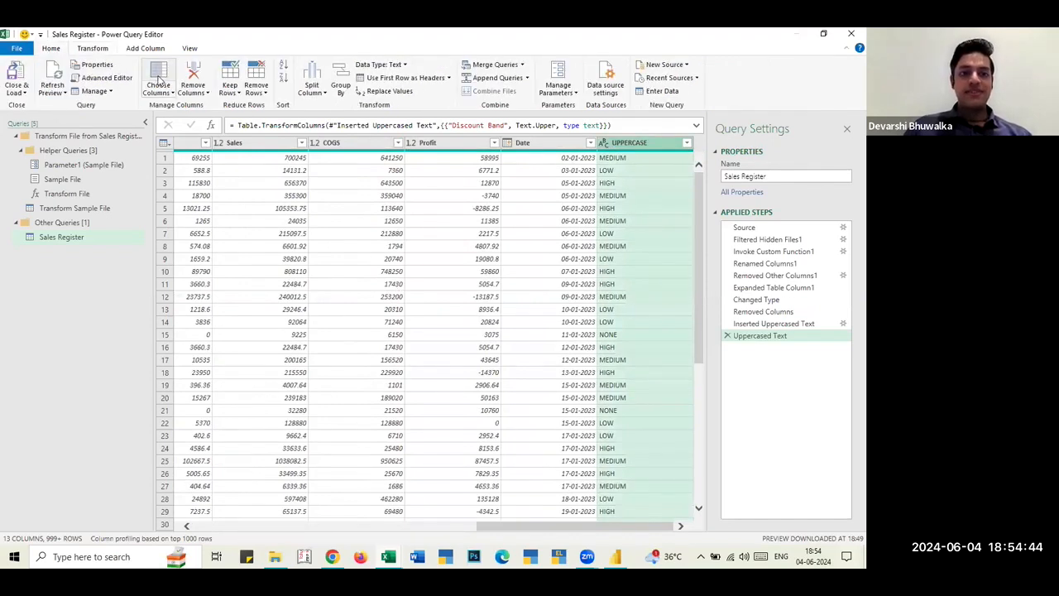
pyautogui.click(200, 72)
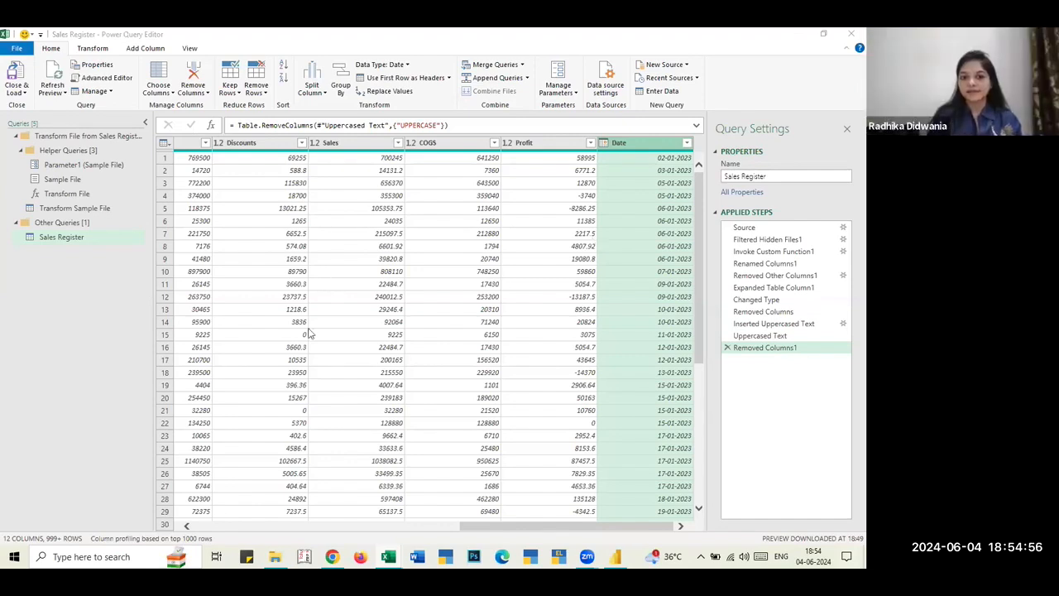
pyautogui.hotkey('alt', 'Tab')
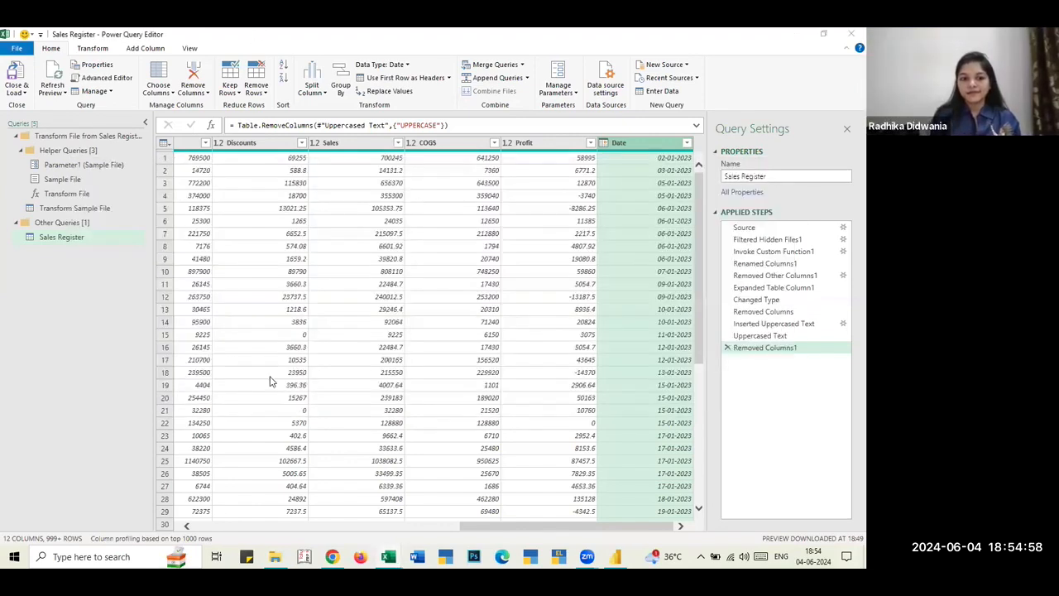
pyautogui.hotkey('alt', 'Tab')
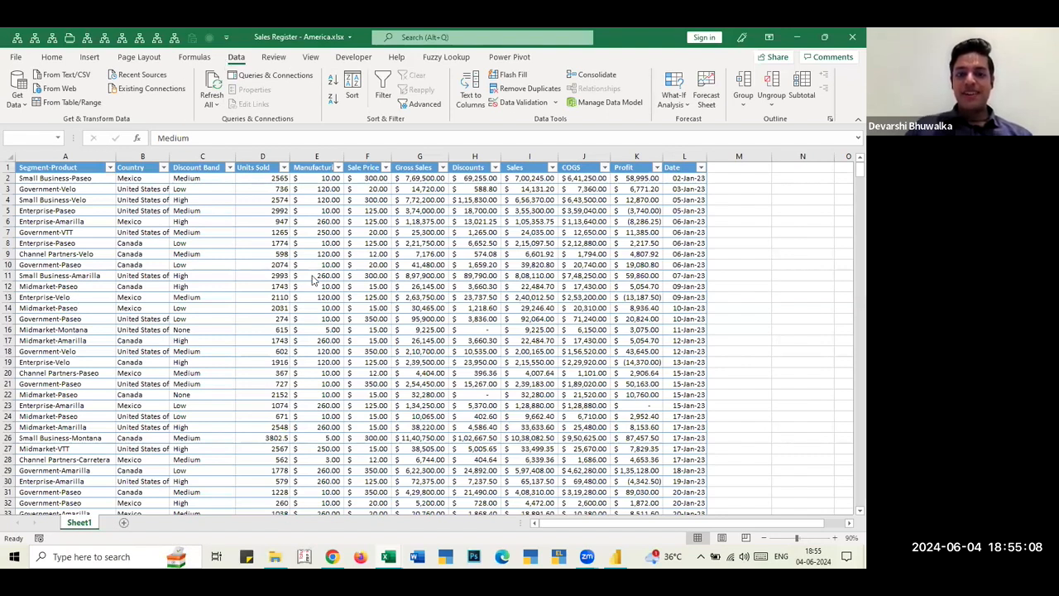
pyautogui.hotkey('alt', 'Tab')
pyautogui.hotkey('alt', 'Tab')
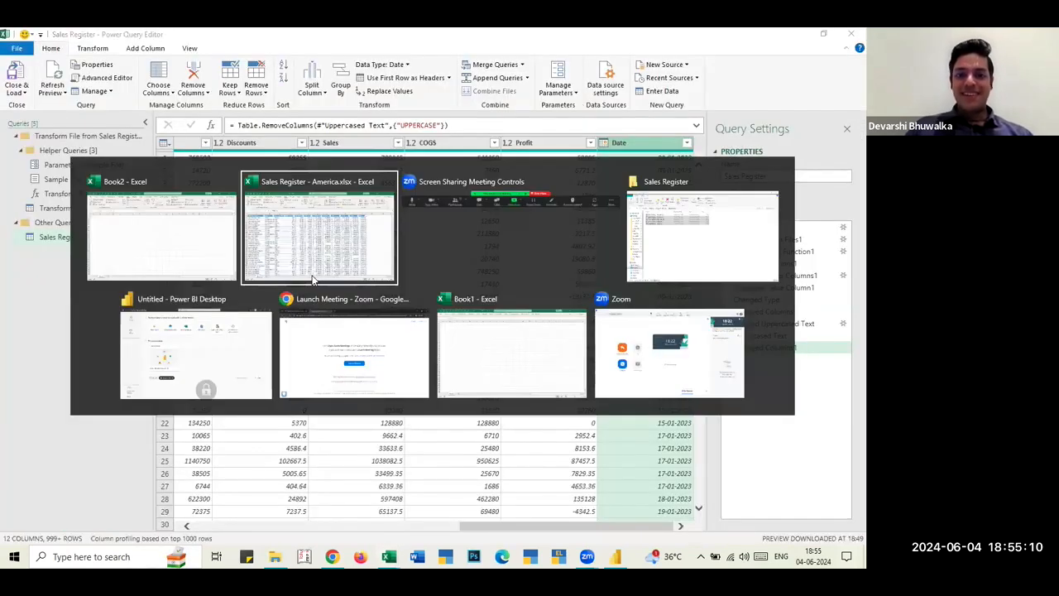
pyautogui.hotkey('alt', 'Tab')
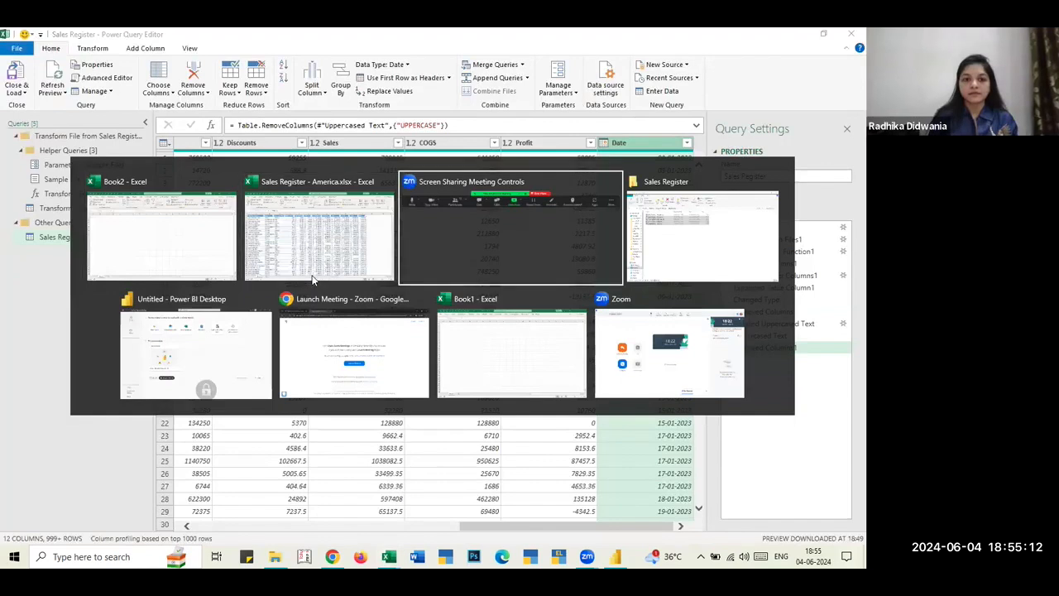
pyautogui.hotkey('alt', 'Tab')
pyautogui.hotkey('alt', 'Tab')
pyautogui.hotkey('alt', 'Tab')
pyautogui.hotkey('alt', 'shift', 'Tab')
pyautogui.hotkey('alt', 'shift', 'Tab')
pyautogui.hotkey('alt', 'shift', 'Tab')
pyautogui.hotkey('alt', 'Tab')
pyautogui.hotkey('alt', 'Tab')
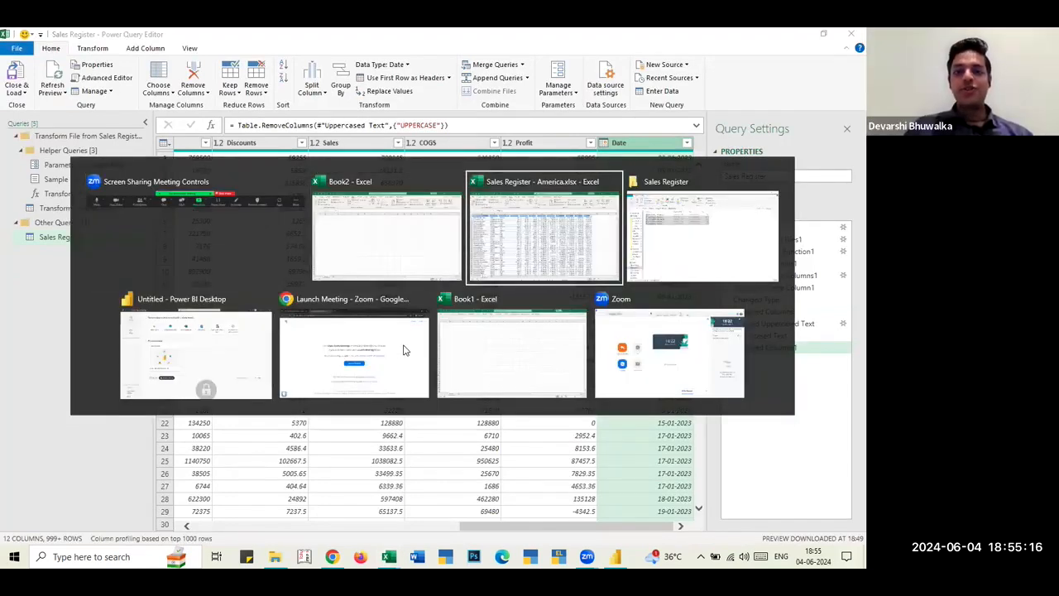
pyautogui.hotkey('alt', 'Tab')
pyautogui.hotkey('alt', 'shift', 'Tab')
pyautogui.hotkey('alt', 'shift', 'Tab')
pyautogui.hotkey('alt', 'shift', 'Tab')
pyautogui.hotkey('alt', 'Tab')
pyautogui.hotkey('alt', 'Tab')
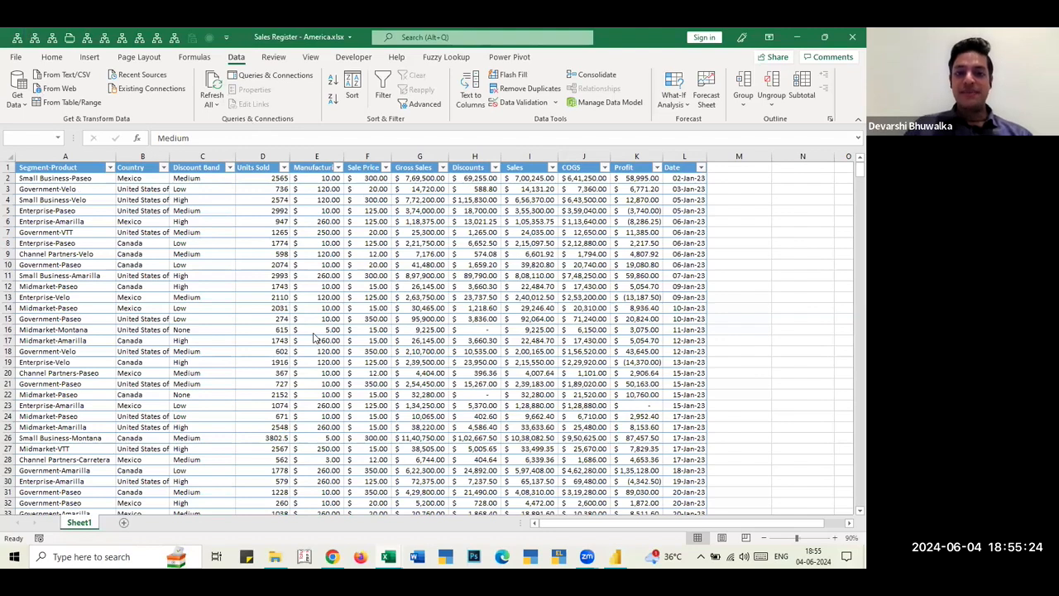
pyautogui.hotkey('alt', 'Tab')
pyautogui.press('Tab')
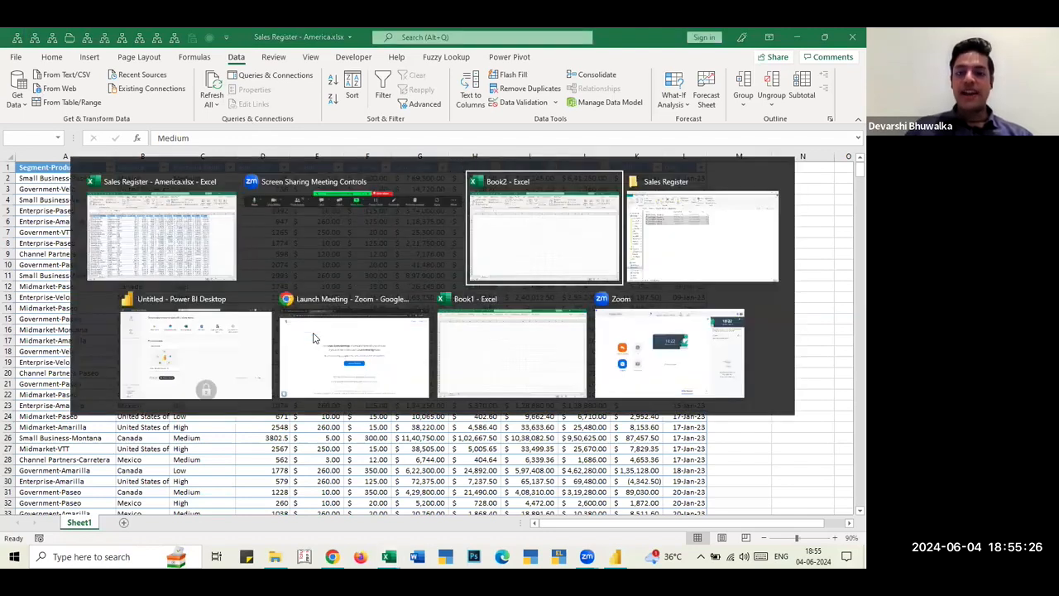
pyautogui.hotkey('alt', 'shift', 'Tab')
pyautogui.hotkey('alt', 'shift', 'Tab')
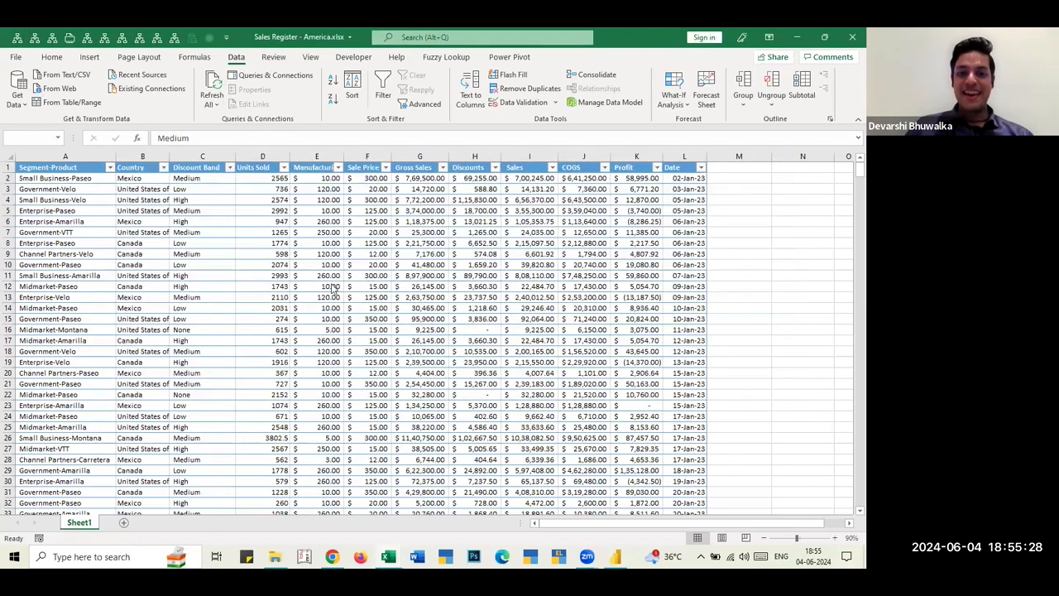
pyautogui.hotkey('alt', 'Tab')
pyautogui.press('Tab')
pyautogui.press('Tab')
pyautogui.press('Tab')
pyautogui.hotkey('shift', 'Tab')
pyautogui.hotkey('shift', 'Tab')
pyautogui.hotkey('shift', 'Tab')
pyautogui.hotkey('shift', 'Tab')
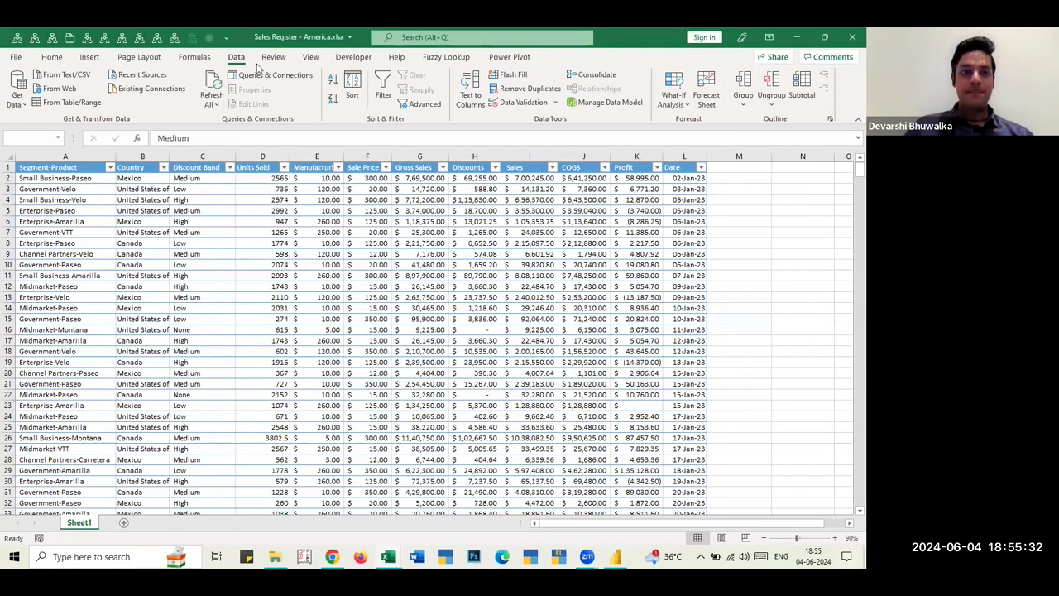
pyautogui.hotkey('alt', 'Tab')
pyautogui.press('Tab')
pyautogui.press('Tab')
pyautogui.press('Tab')
pyautogui.press('Tab')
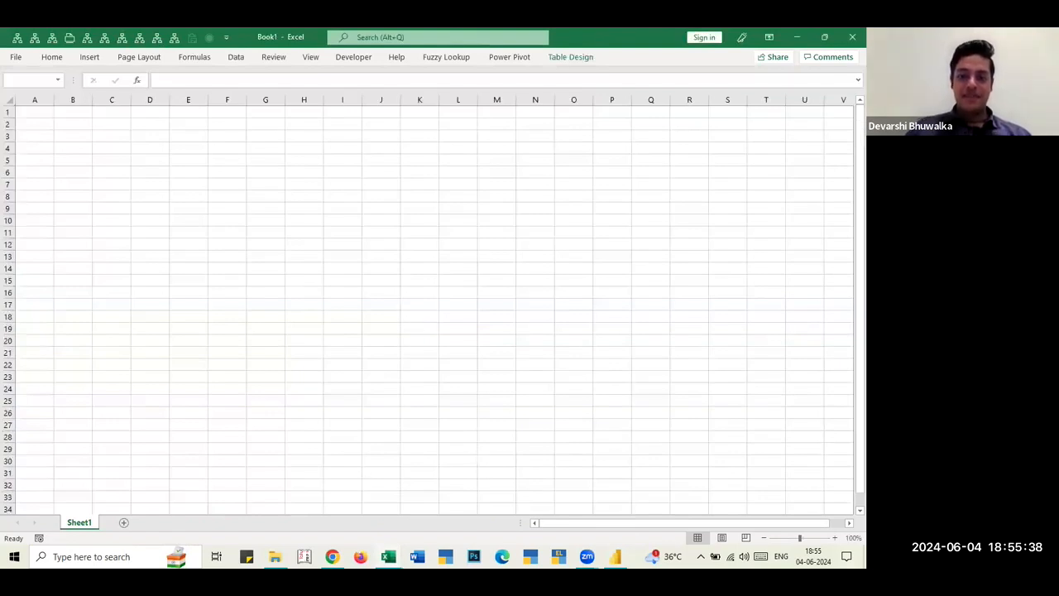
pyautogui.click(387, 557)
pyautogui.click(503, 514)
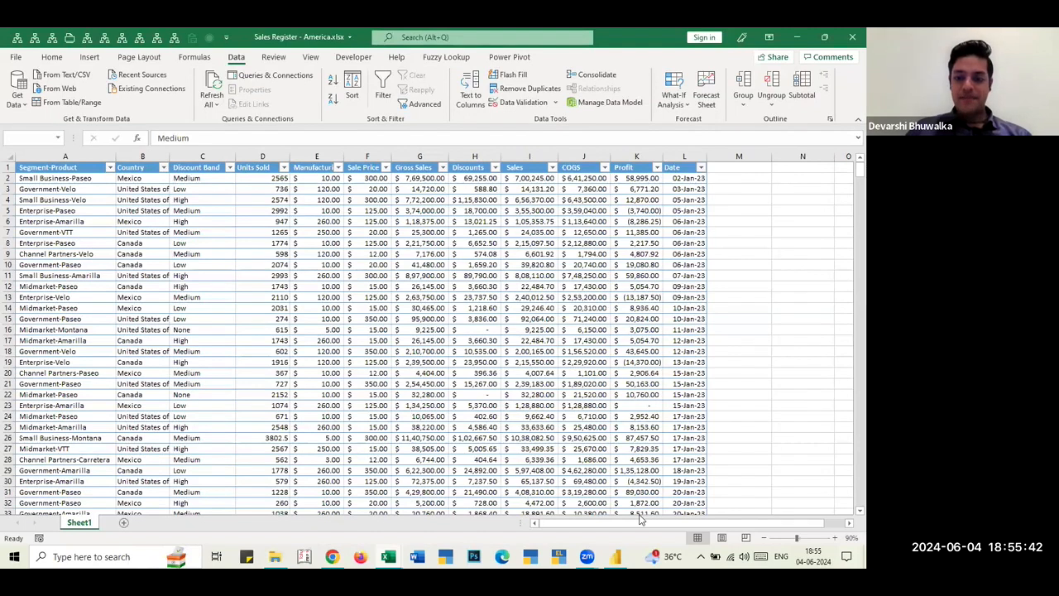
pyautogui.hotkey('alt', 'Tab')
pyautogui.press('Tab')
pyautogui.press('Tab')
pyautogui.press('Tab')
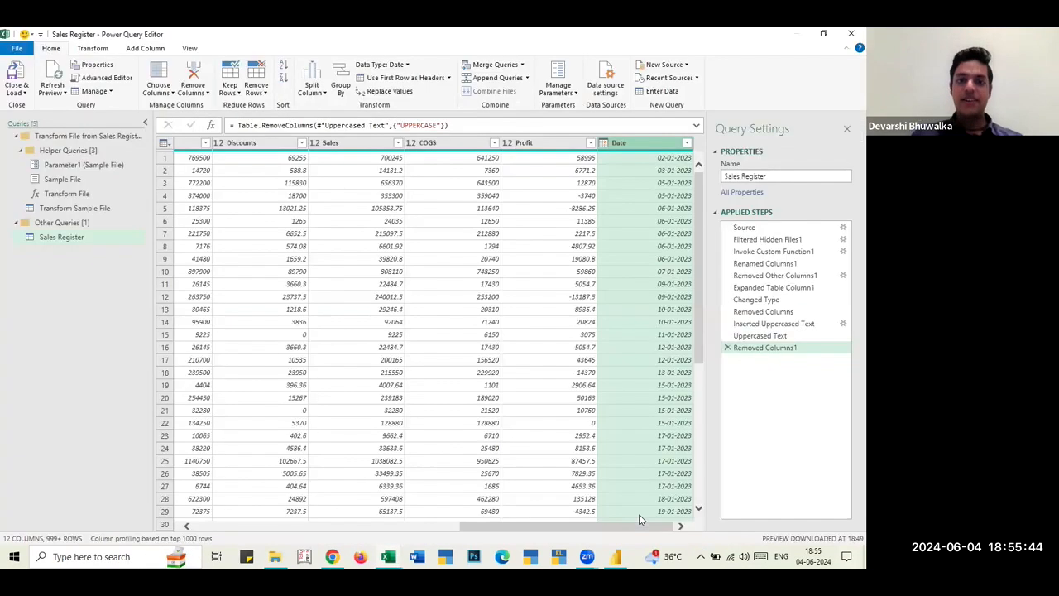
# - Close the query editor and load the Sales Register query into the workbook with Close & Load
pyautogui.hscroll(-3, 353, 249)
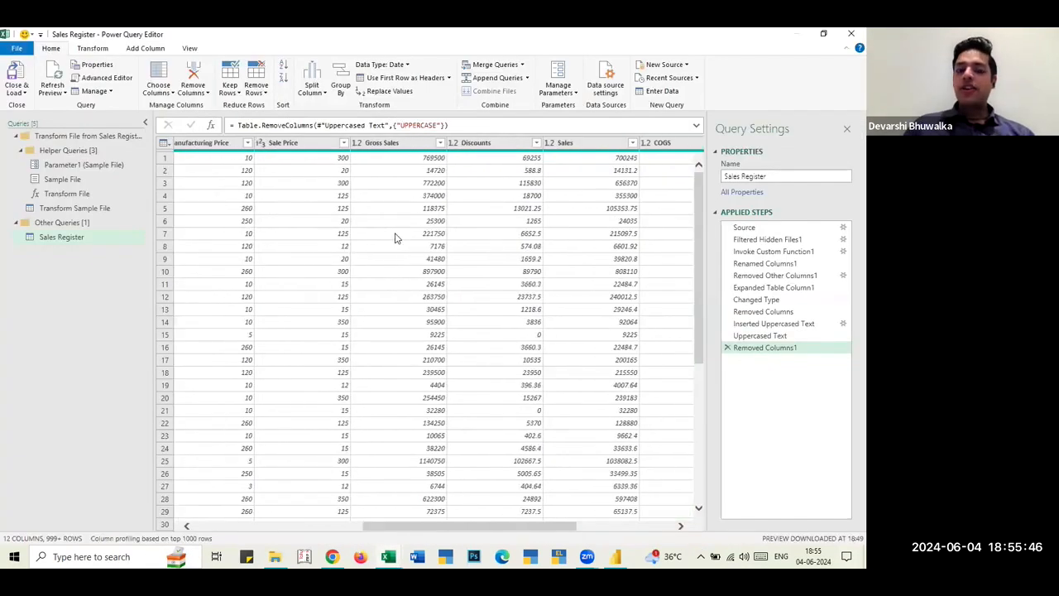
pyautogui.hscroll(-5, 397, 233)
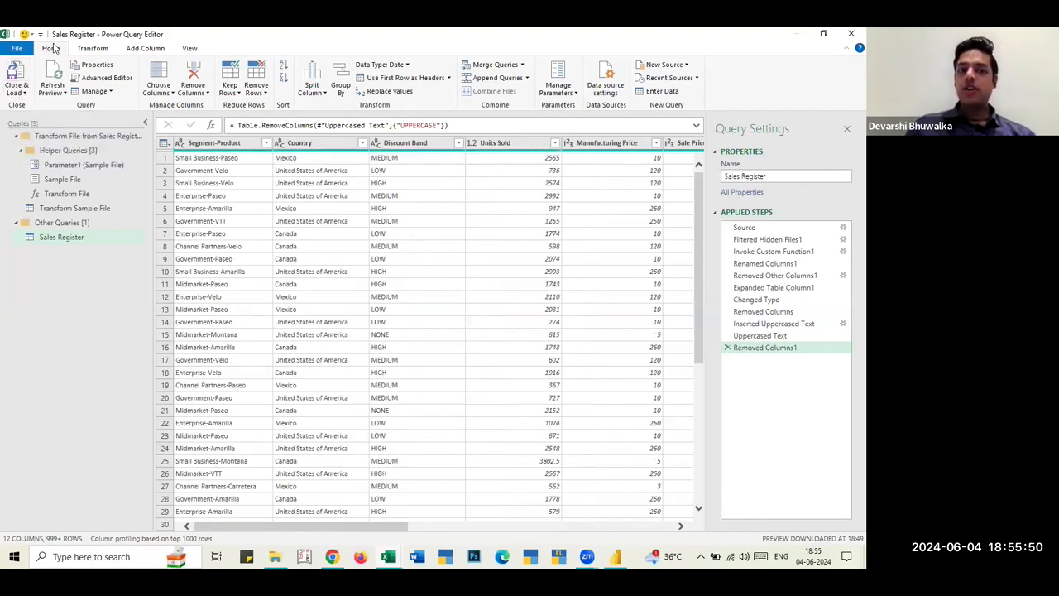
pyautogui.click(20, 93)
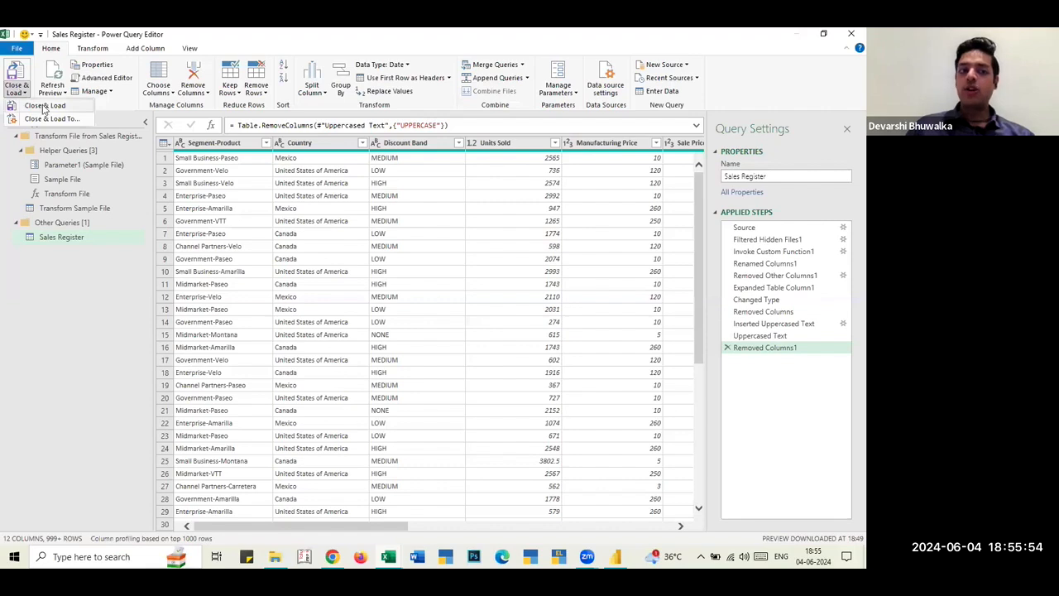
pyautogui.click(38, 108)
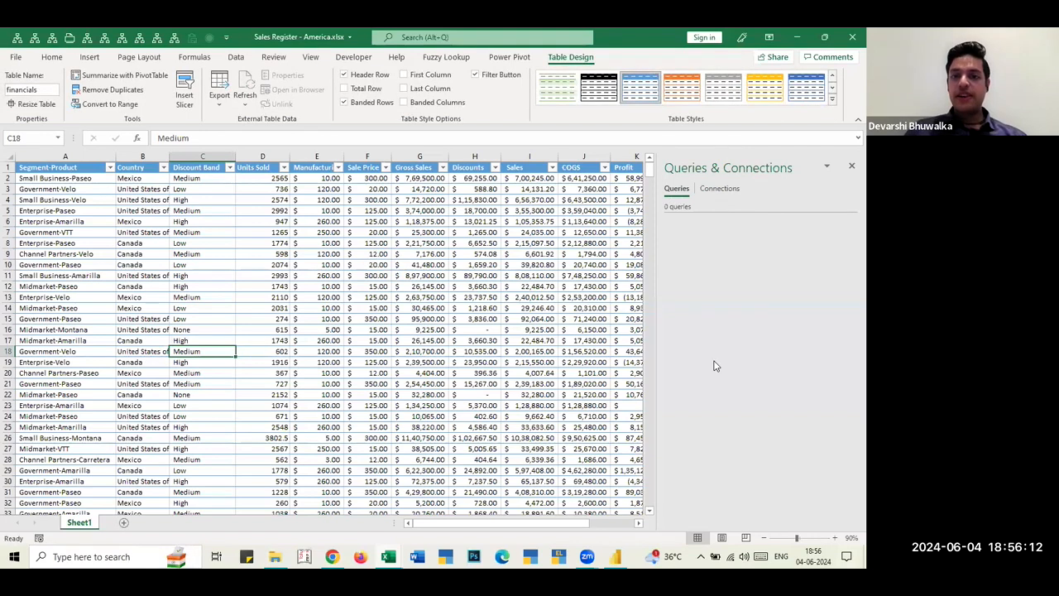
# - Switch to the Book2 workbook and examine the loaded Sales Register table from its first row to its last
pyautogui.hotkey('alt', 'Tab')
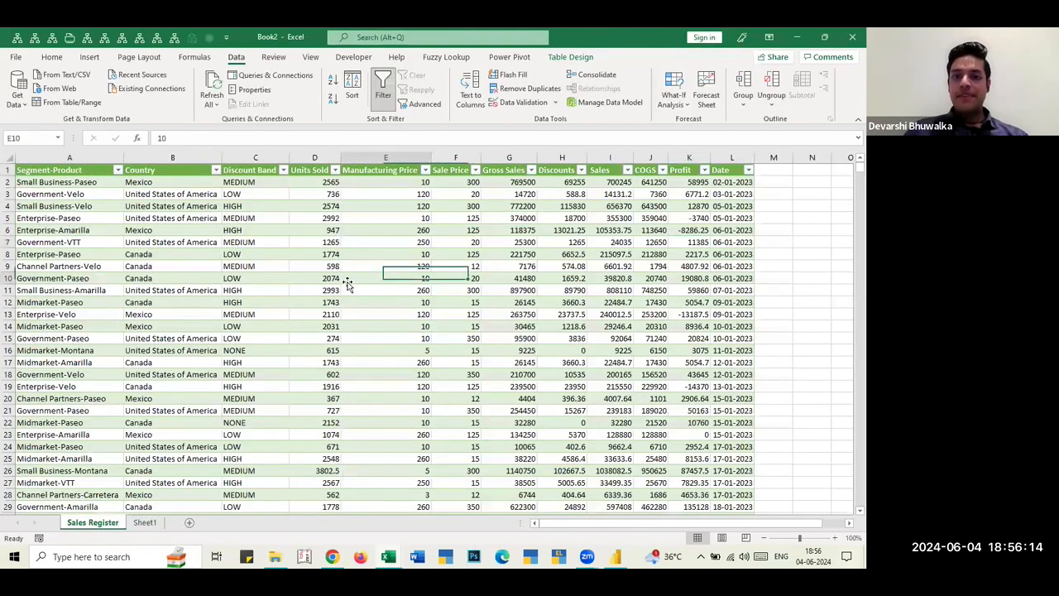
pyautogui.hotkey('ctrl', 'Up')
pyautogui.hotkey('ctrl', 'Left')
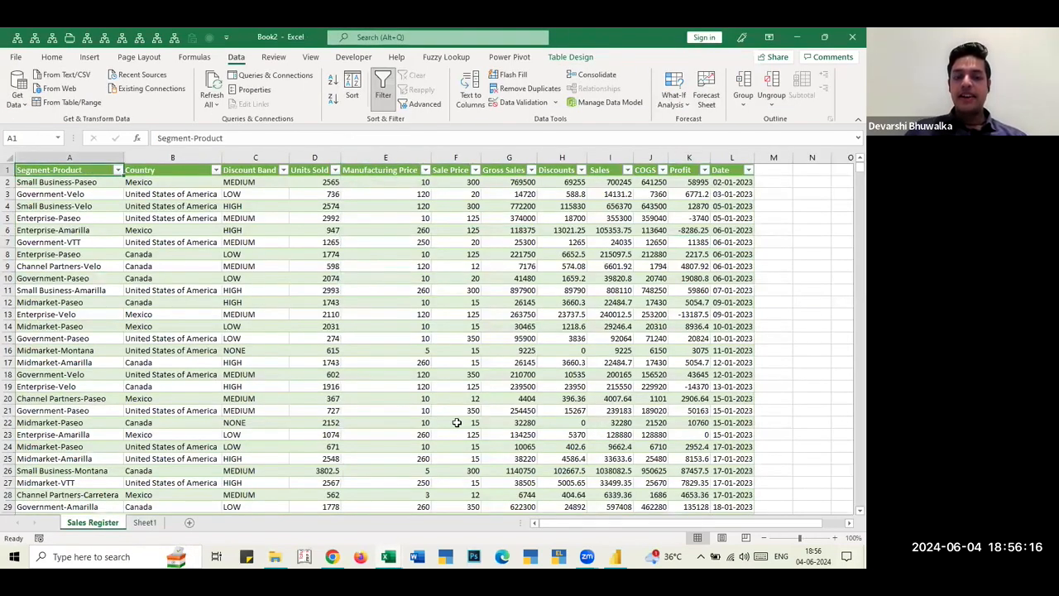
pyautogui.hotkey('ctrl', 'Down')
pyautogui.hotkey('ctrl', 'Up')
pyautogui.hotkey('ctrl', 'Down')
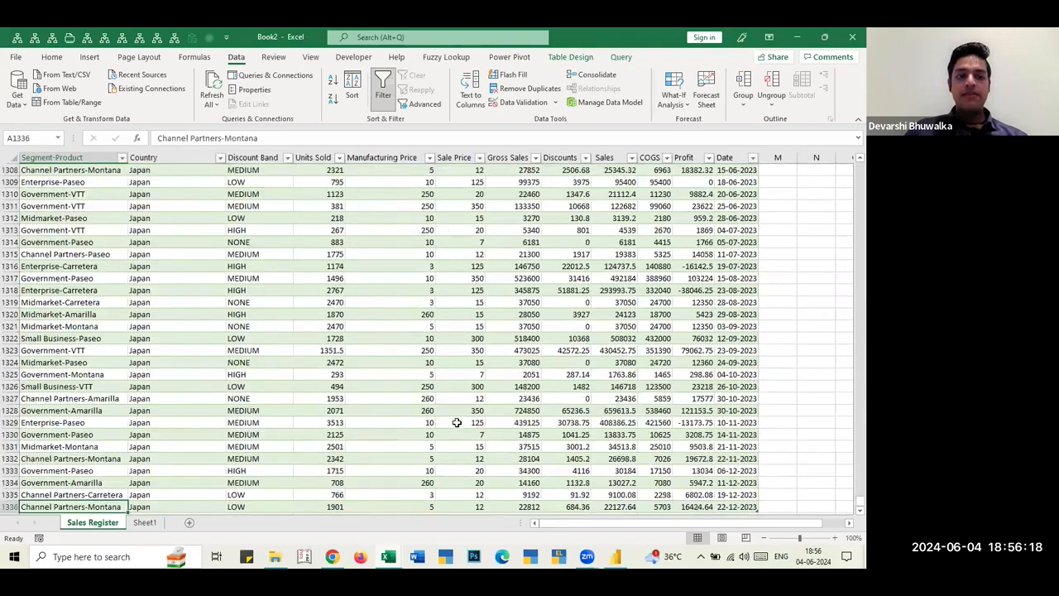
pyautogui.scroll(-1, 456, 422)
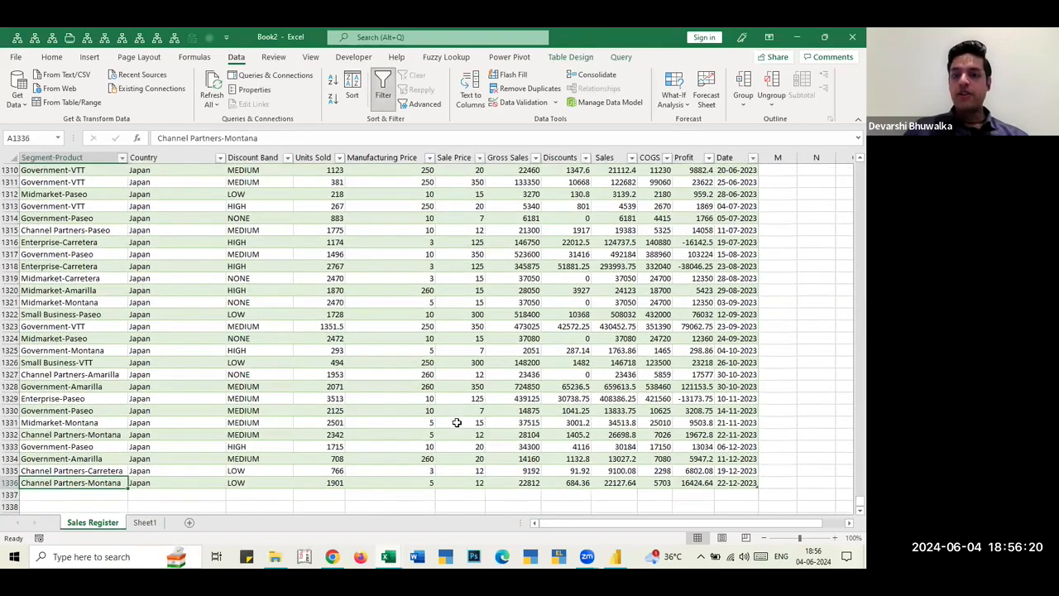
pyautogui.hotkey('ctrl', 'Up')
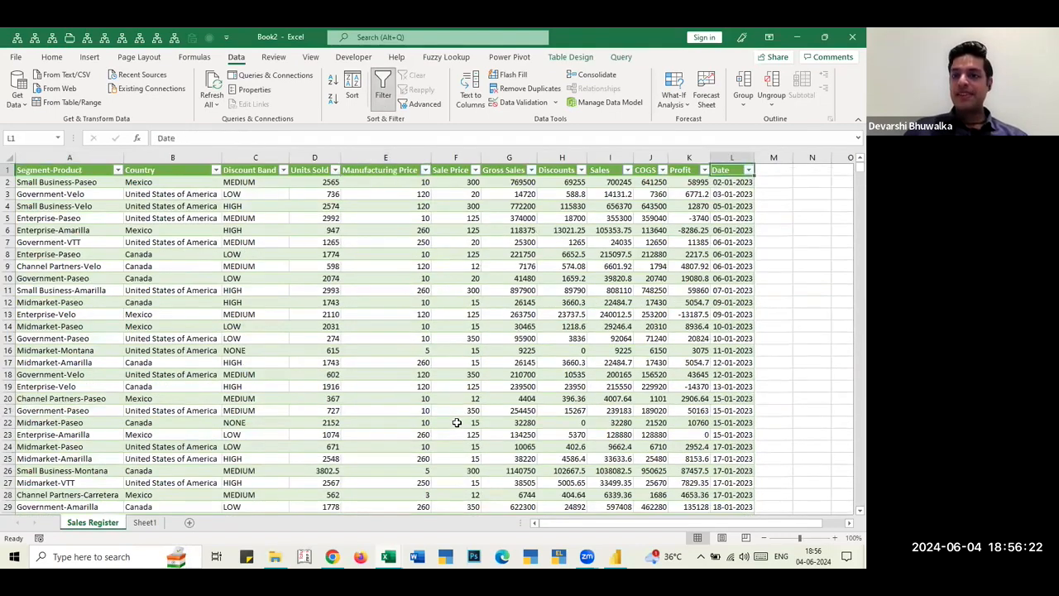
pyautogui.click(332, 409)
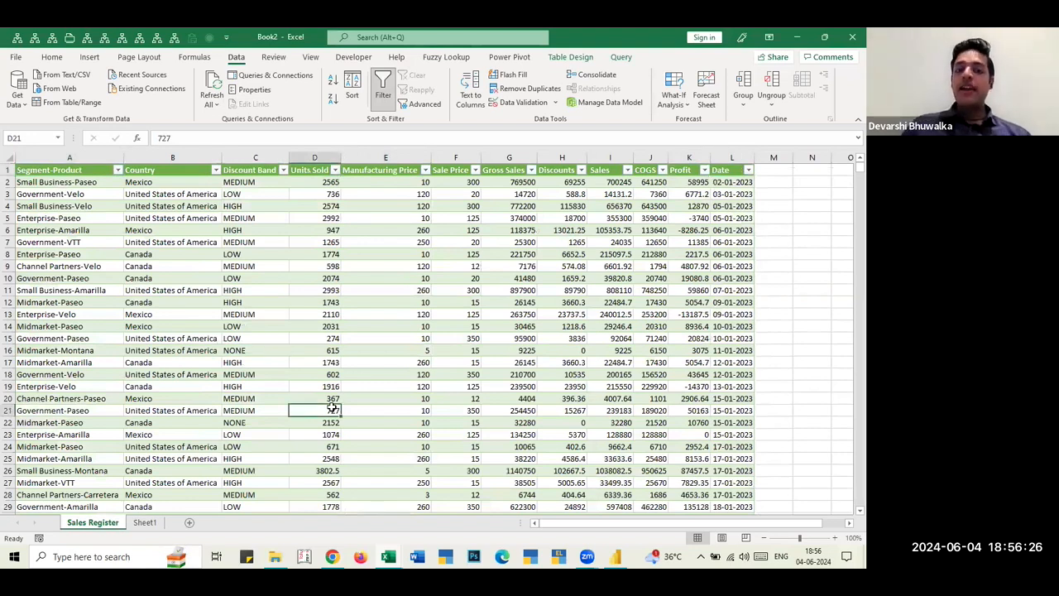
pyautogui.hotkey('ctrl', 'Home')
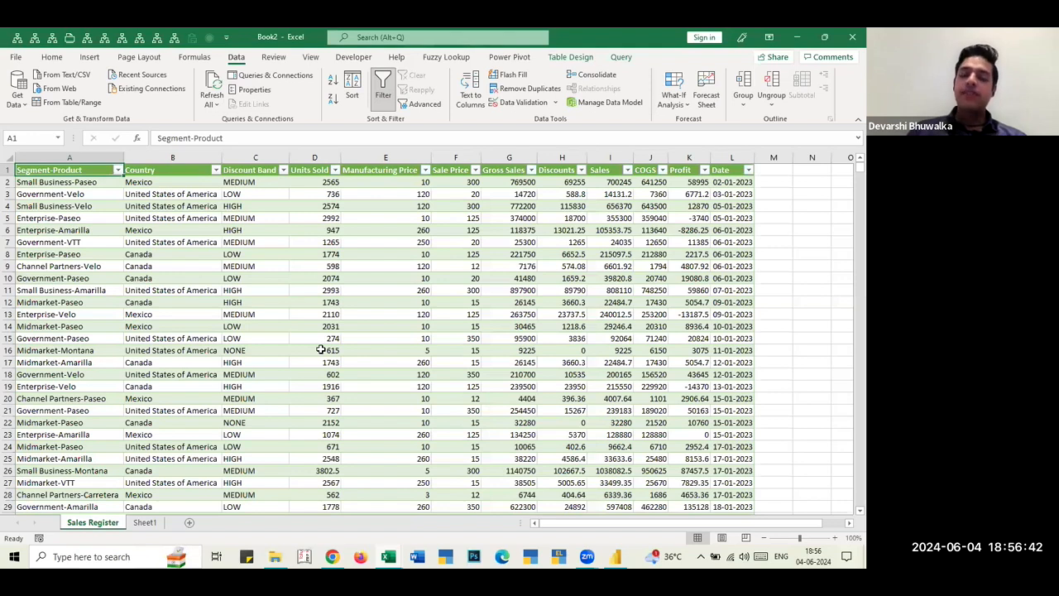
pyautogui.click(248, 325)
pyautogui.click(52, 57)
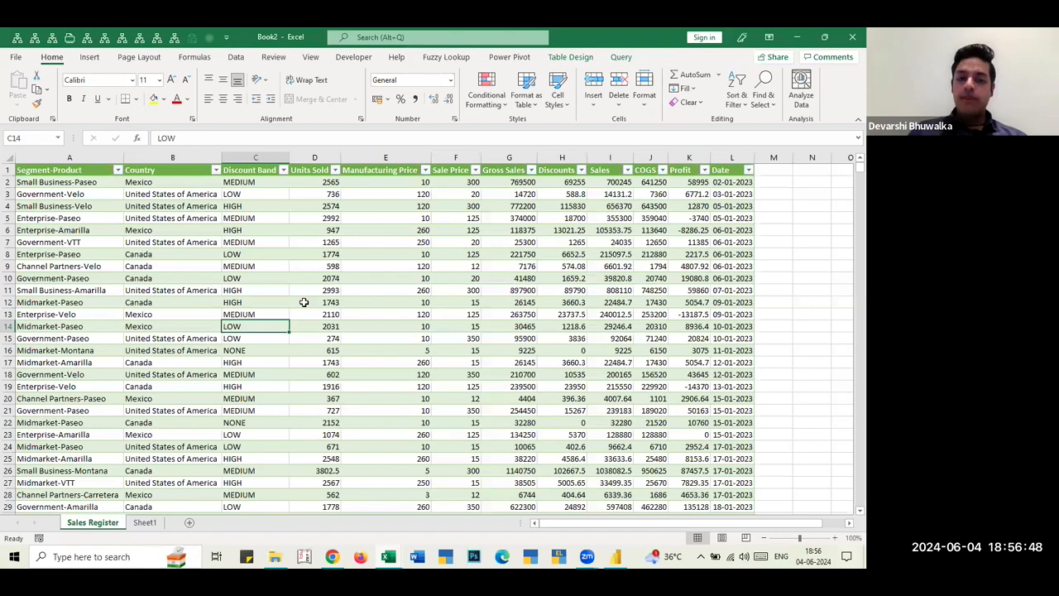
pyautogui.click(387, 292)
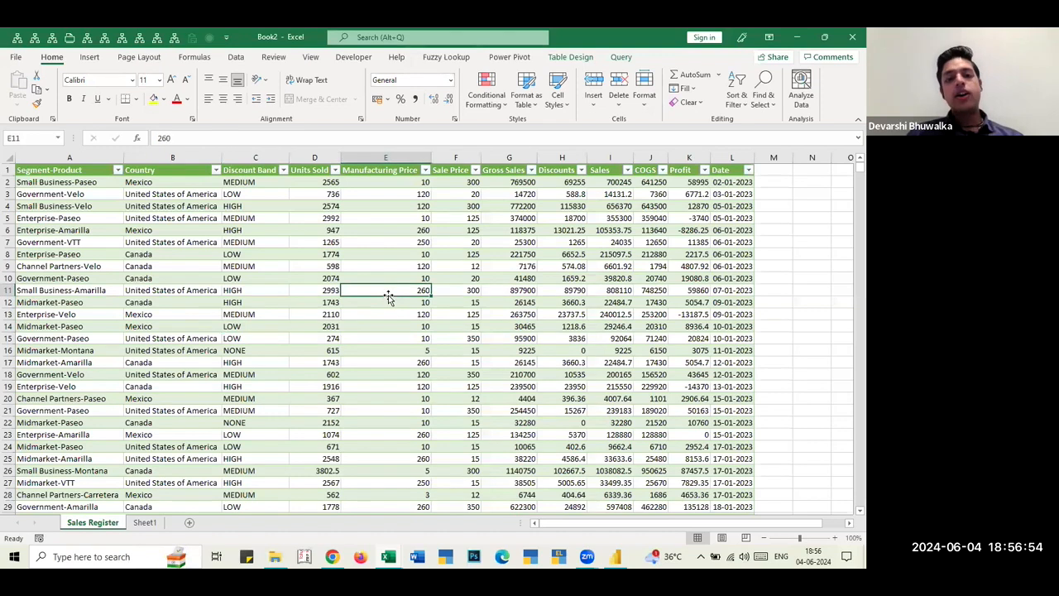
pyautogui.click(446, 325)
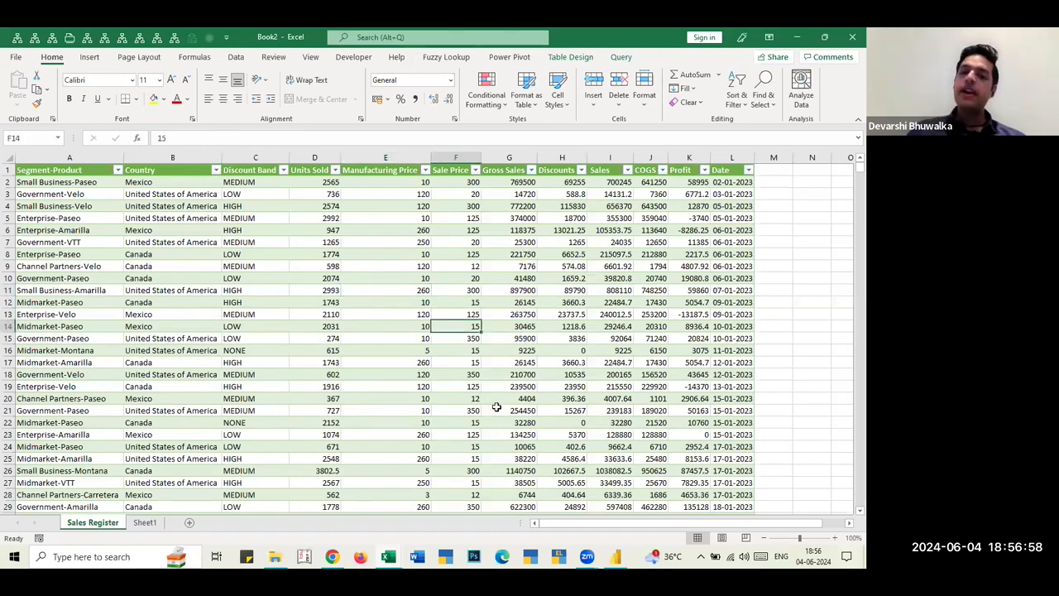
pyautogui.click(429, 349)
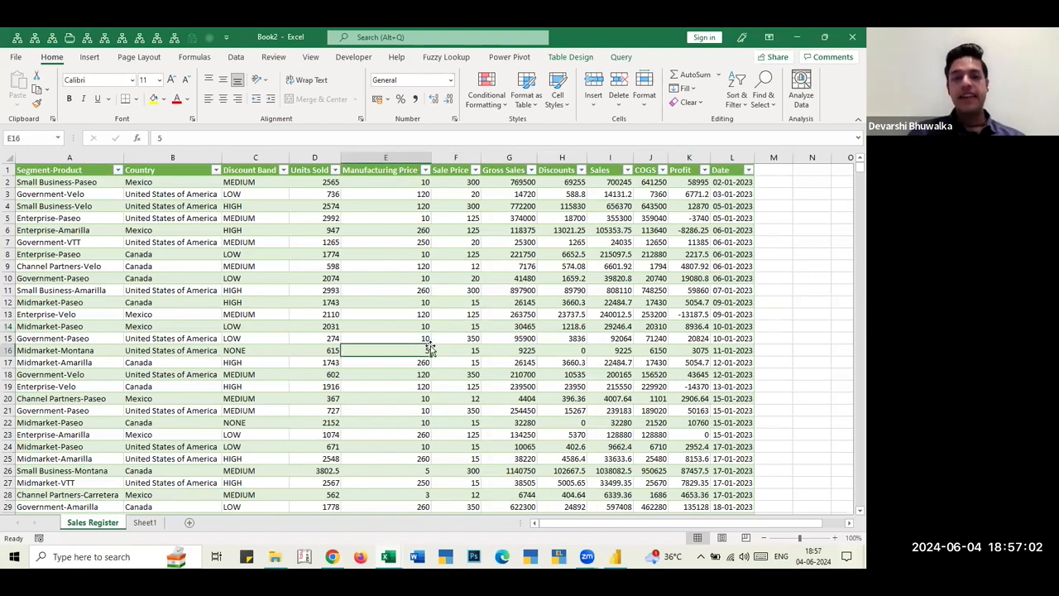
pyautogui.hotkey('ctrl', 'Up')
pyautogui.press('Left')
pyautogui.press('Left')
pyautogui.press('Left')
pyautogui.press('Left')
pyautogui.press('Down')
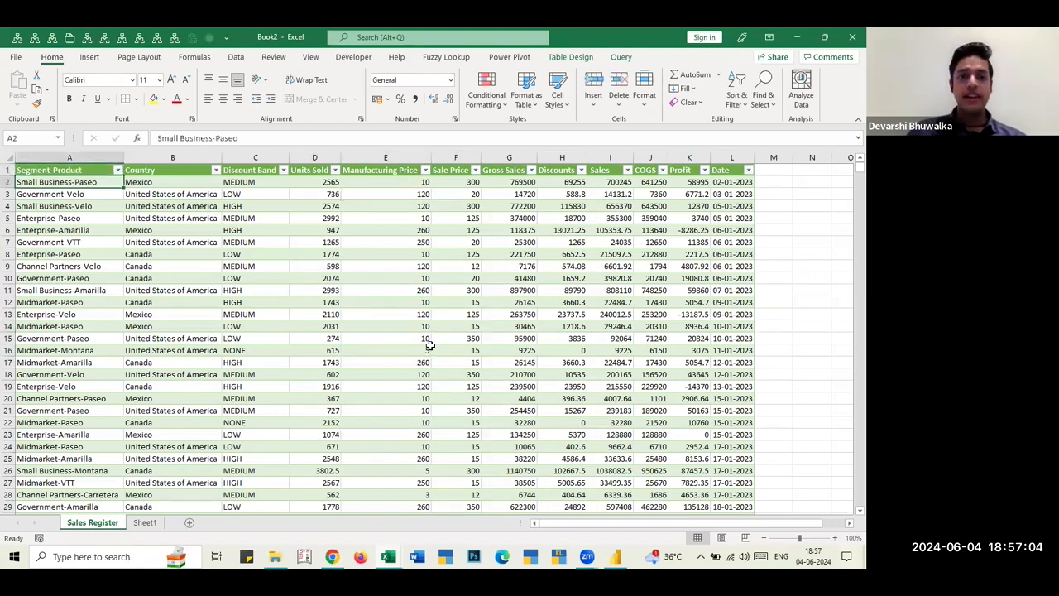
# - In File Explorer, place the Sales Register - Russia.xlsx workbook from the Power BI 04.06.24 folder into its Sales Register subfolder
pyautogui.hotkey('alt', 'Tab')
pyautogui.hotkey('alt', 'Tab')
pyautogui.hotkey('alt', 'Tab')
pyautogui.hotkey('alt', 'Tab')
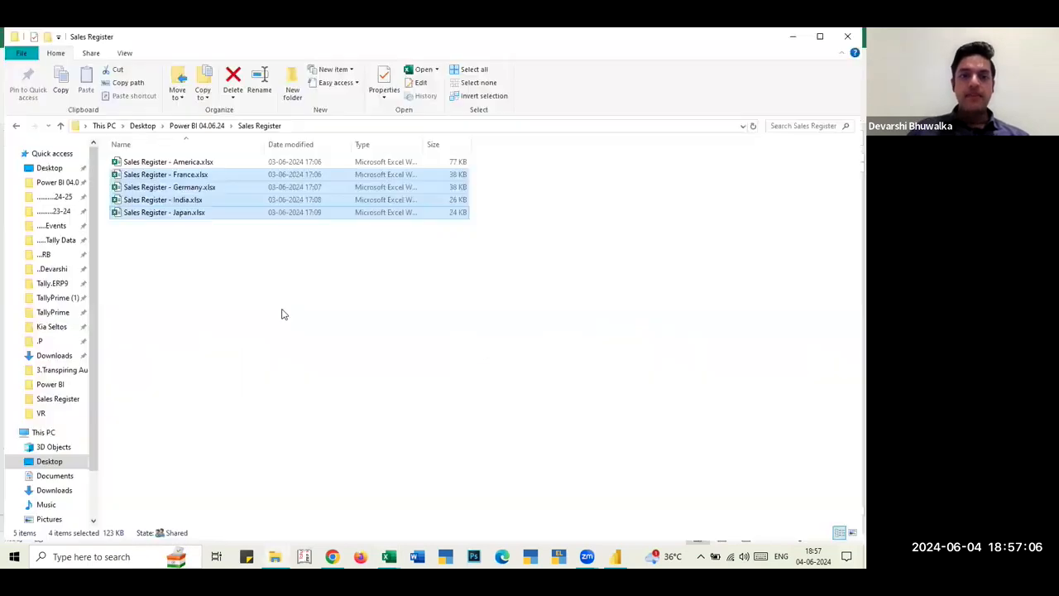
pyautogui.click(284, 313)
pyautogui.press('BackSpace')
pyautogui.press('Down')
pyautogui.press('Down')
pyautogui.press('Down')
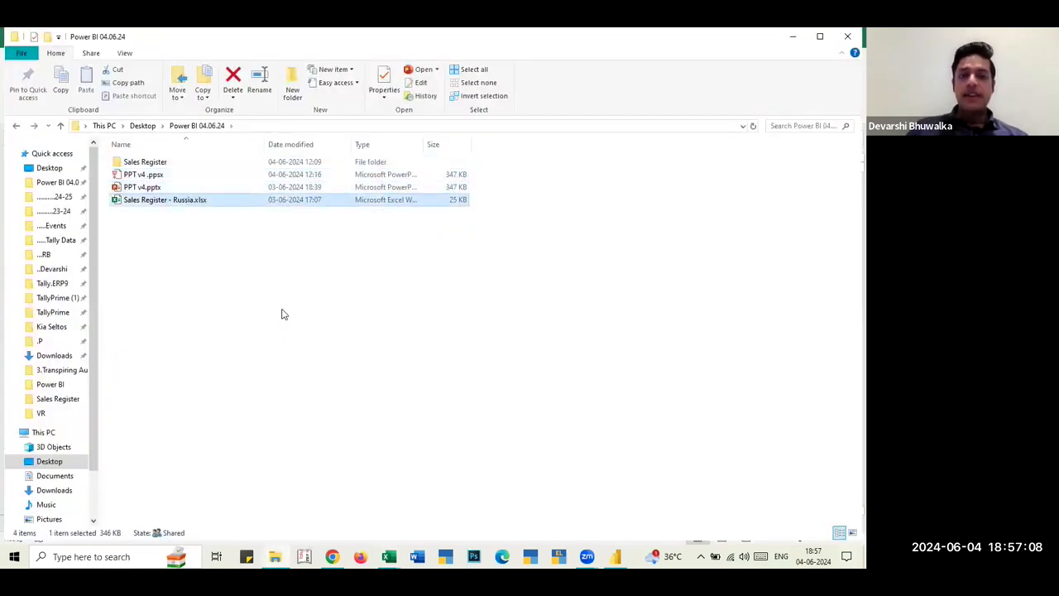
pyautogui.press('Up')
pyautogui.press('Up')
pyautogui.press('Up')
pyautogui.press('Return')
pyautogui.hotkey('ctrl', 'v')
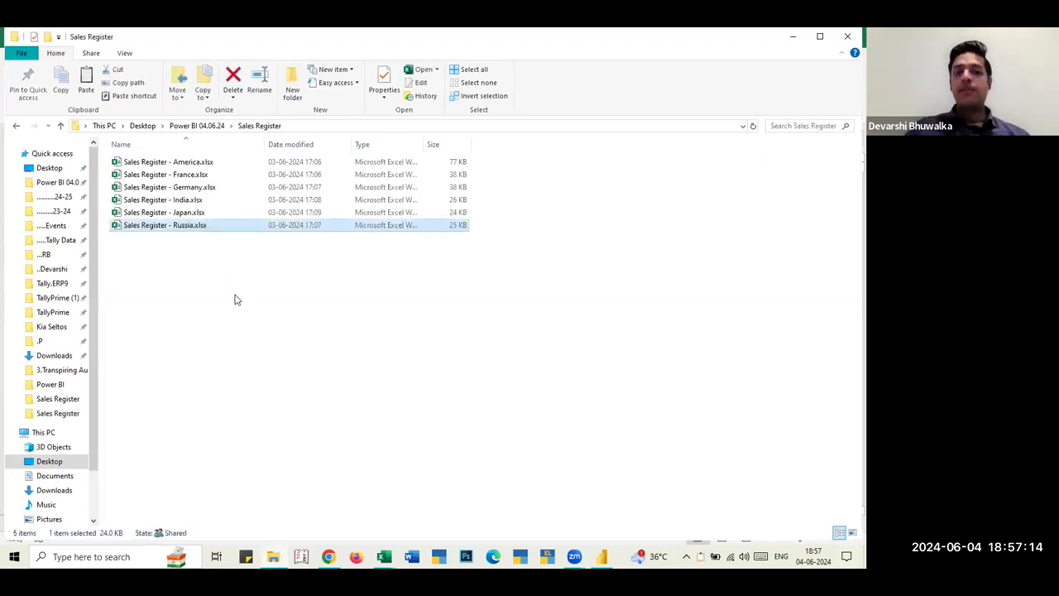
pyautogui.click(236, 298)
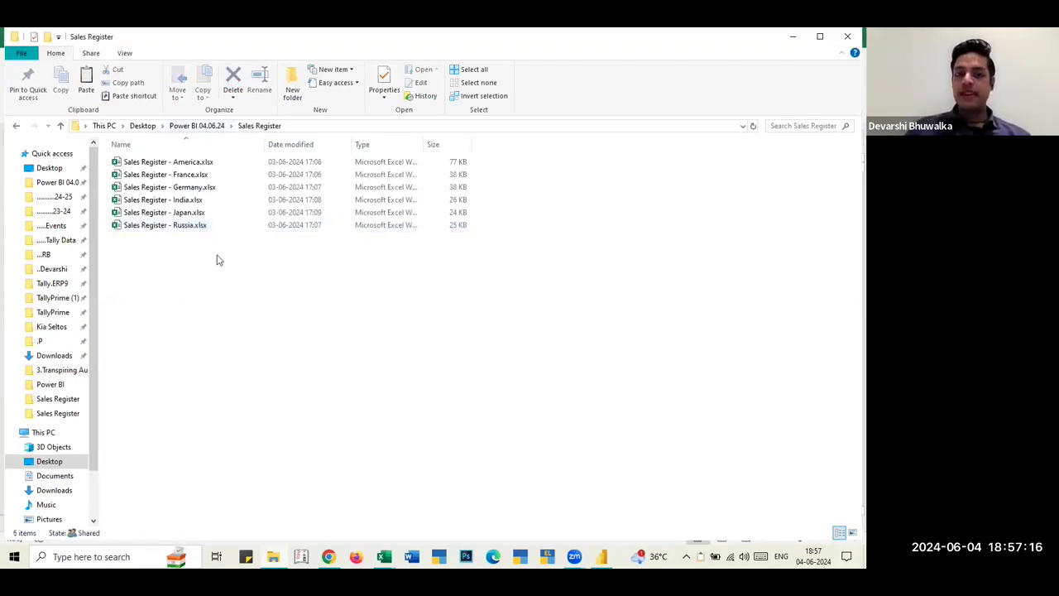
# - Return to the Book2 workbook and refresh the loaded Sales Register table from its source folder
pyautogui.hotkey('alt', 'Tab')
pyautogui.click(331, 254)
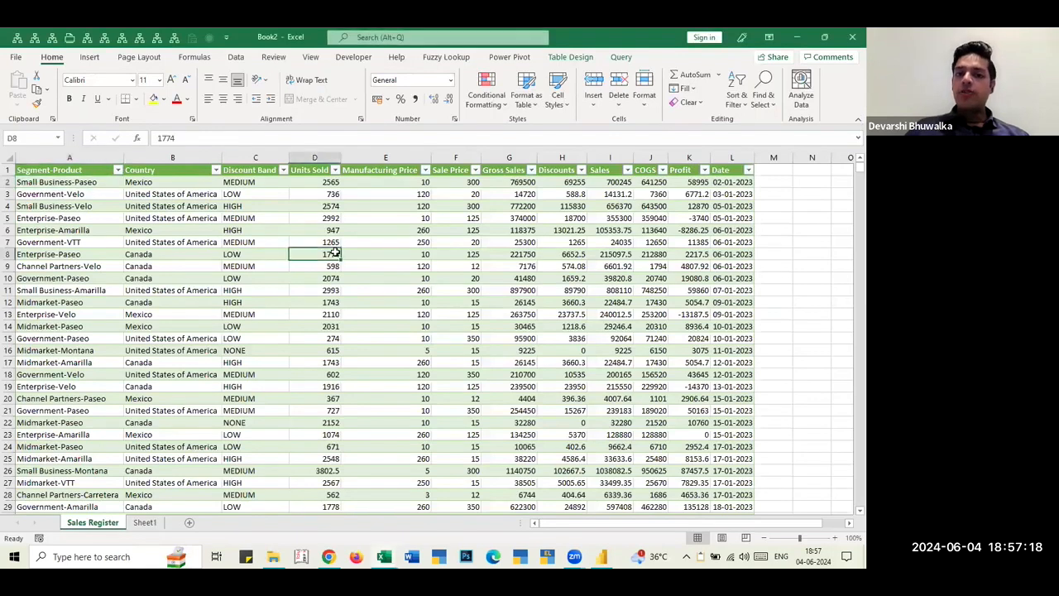
pyautogui.click(237, 60)
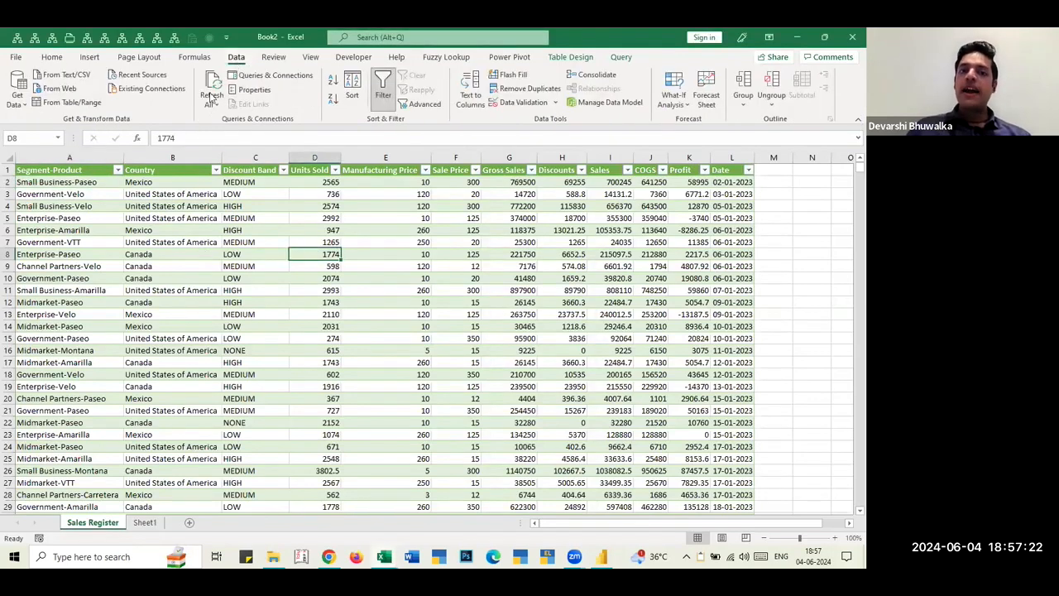
pyautogui.click(169, 338)
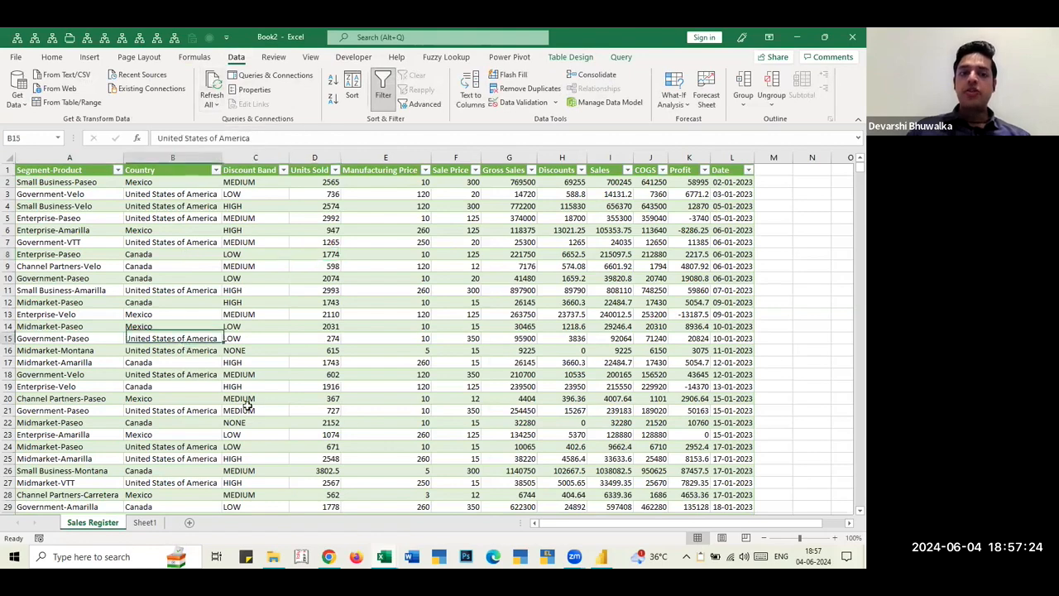
pyautogui.hotkey('ctrl', 'Down')
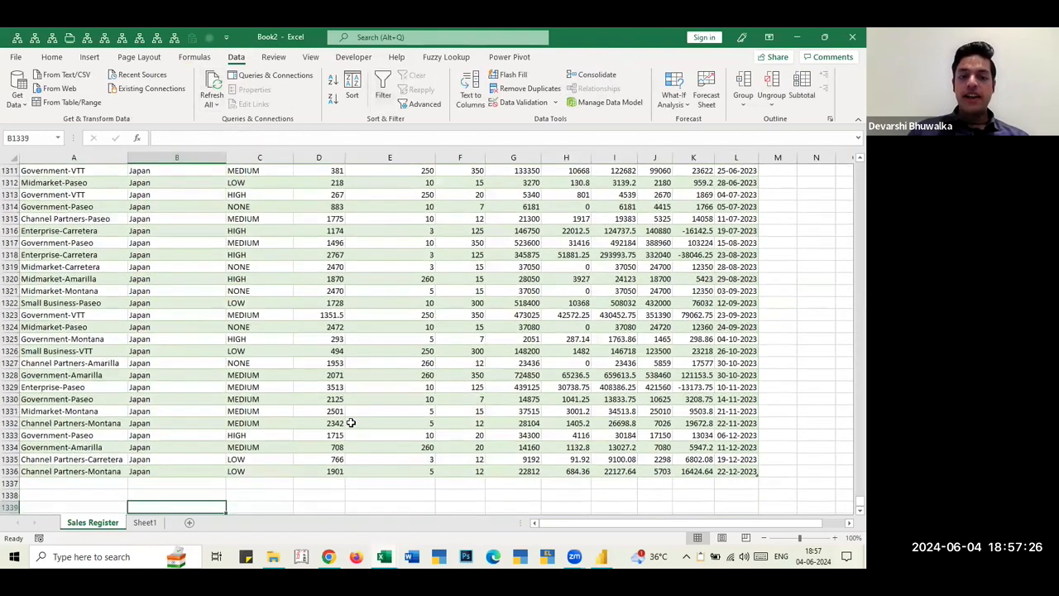
pyautogui.hotkey('ctrl', 'Up')
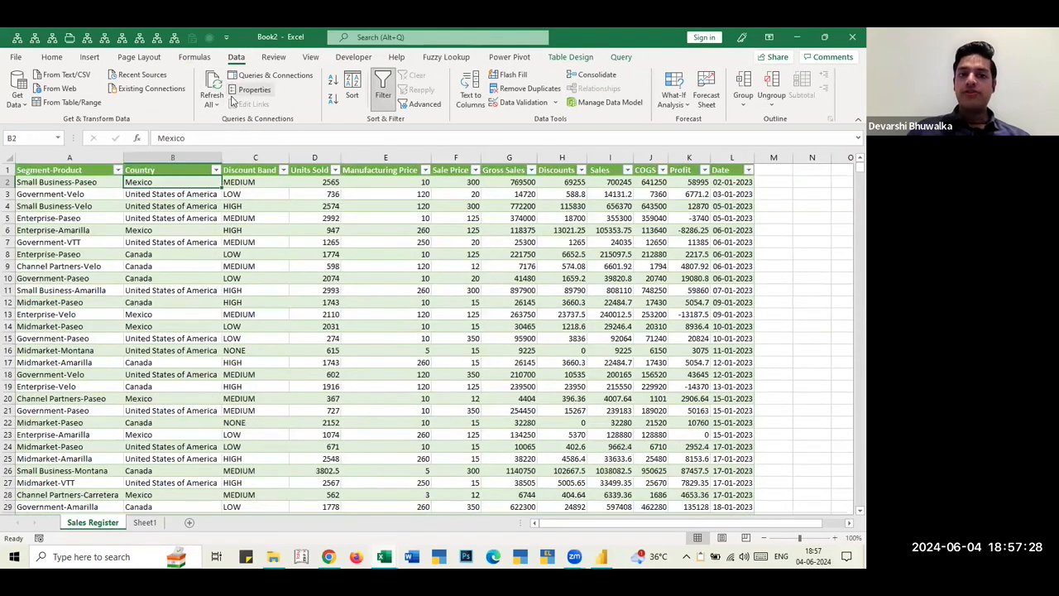
pyautogui.click(213, 80)
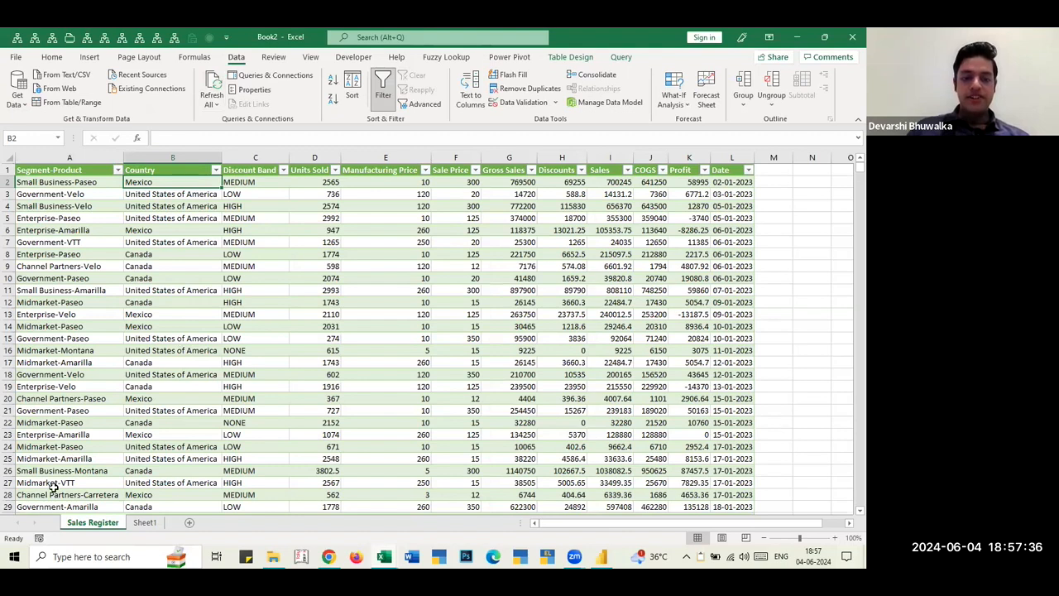
# - Check the Country filter list for Russia and select the Russia rows at the end of the Sales Register table
pyautogui.click(215, 170)
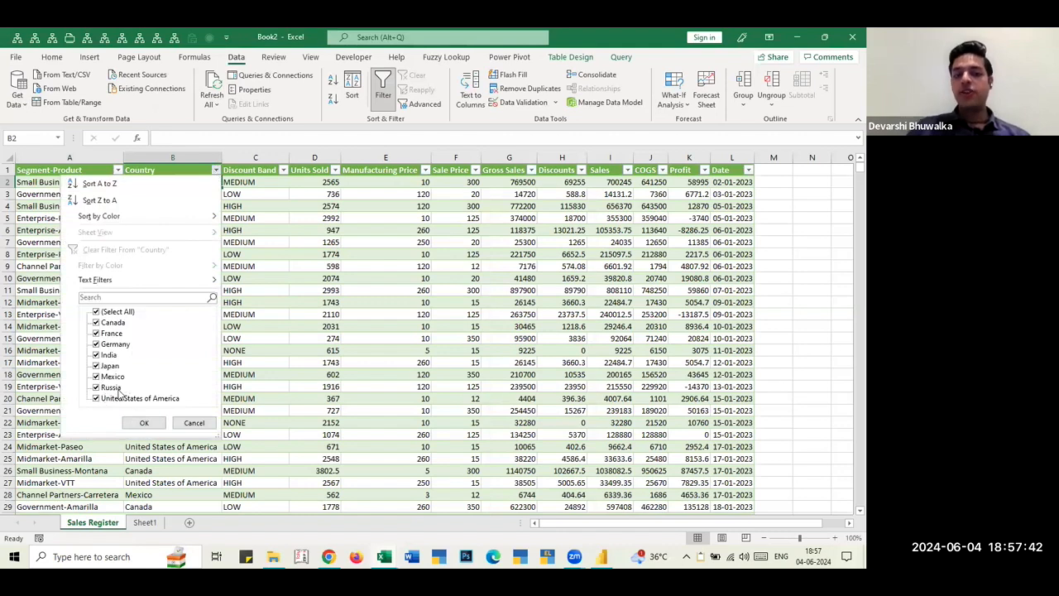
pyautogui.press('Escape')
pyautogui.hotkey('ctrl', 'Down')
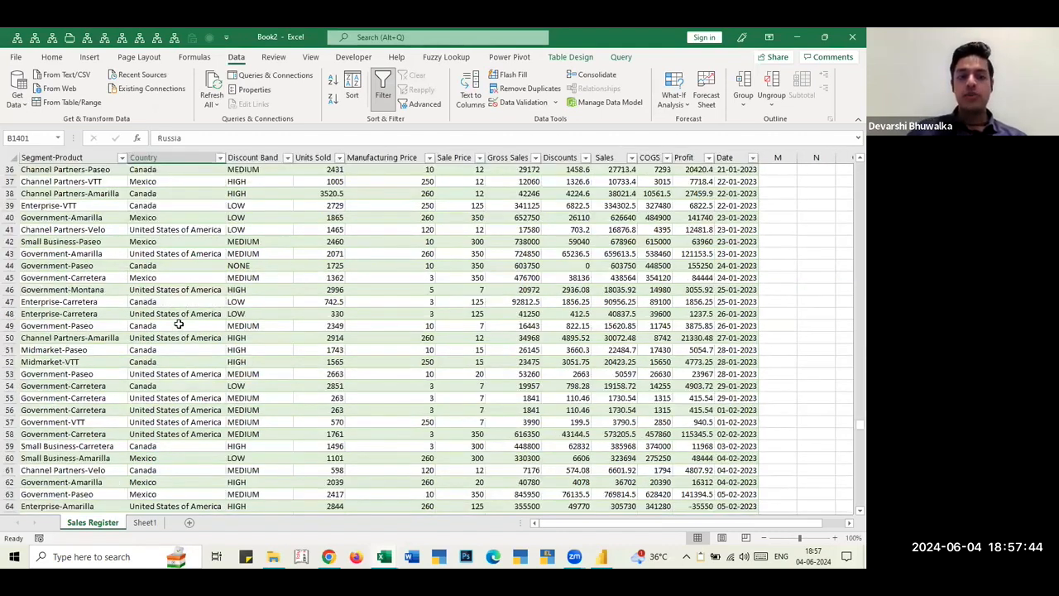
pyautogui.hotkey('shift', 'Up')
pyautogui.hotkey('shift', 'Up')
pyautogui.hotkey('shift', 'Up')
pyautogui.hotkey('shift', 'Up')
pyautogui.hotkey('shift', 'Up')
pyautogui.hotkey('shift', 'Up')
pyautogui.hotkey('shift', 'Up')
pyautogui.hotkey('shift', 'Up')
pyautogui.hotkey('shift', 'Up')
pyautogui.hotkey('shift', 'Up')
pyautogui.hotkey('shift', 'Up')
pyautogui.hotkey('shift', 'Up')
pyautogui.hotkey('shift', 'Up')
pyautogui.hotkey('shift', 'Up')
pyautogui.hotkey('shift', 'Up')
pyautogui.hotkey('shift', 'Up')
pyautogui.hotkey('shift', 'Up')
pyautogui.hotkey('shift', 'Up')
pyautogui.hotkey('shift', 'Up')
pyautogui.hotkey('shift', 'Up')
pyautogui.hotkey('shift', 'Up')
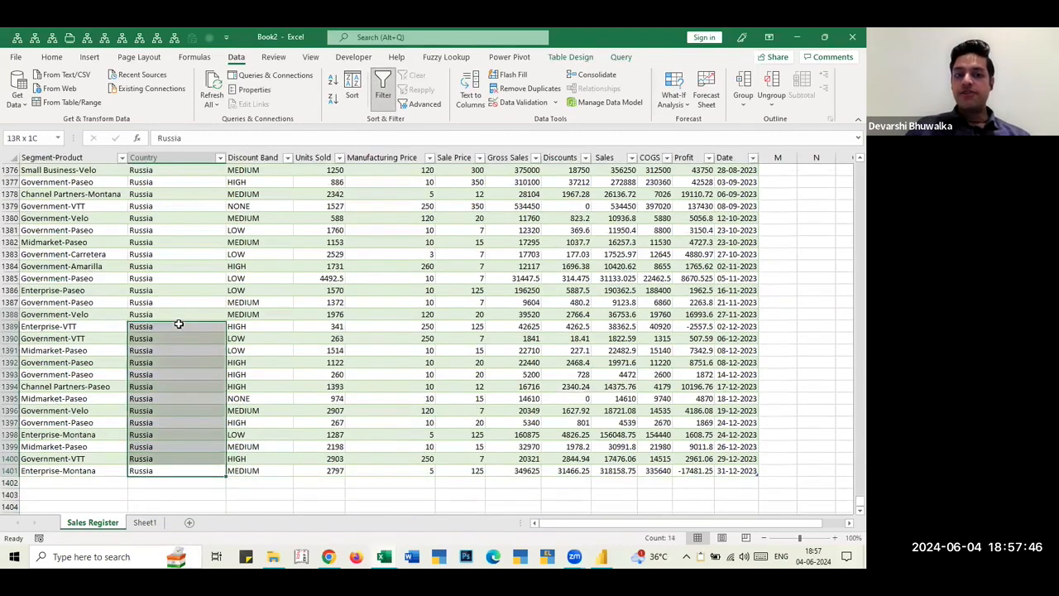
pyautogui.hotkey('shift', 'Up')
pyautogui.hotkey('shift', 'Up')
pyautogui.hotkey('shift', 'Up')
pyautogui.hotkey('shift', 'Up')
pyautogui.hotkey('shift', 'Up')
pyautogui.hotkey('shift', 'Up')
pyautogui.hotkey('shift', 'Up')
pyautogui.hotkey('shift', 'Up')
pyautogui.hotkey('shift', 'Up')
pyautogui.hotkey('shift', 'Up')
pyautogui.hotkey('shift', 'Up')
pyautogui.hotkey('shift', 'Up')
pyautogui.hotkey('shift', 'Up')
pyautogui.hotkey('shift', 'Up')
pyautogui.hotkey('shift', 'Up')
pyautogui.hotkey('shift', 'Up')
pyautogui.hotkey('shift', 'Up')
pyautogui.hotkey('shift', 'Up')
pyautogui.hotkey('shift', 'Up')
pyautogui.hotkey('shift', 'Up')
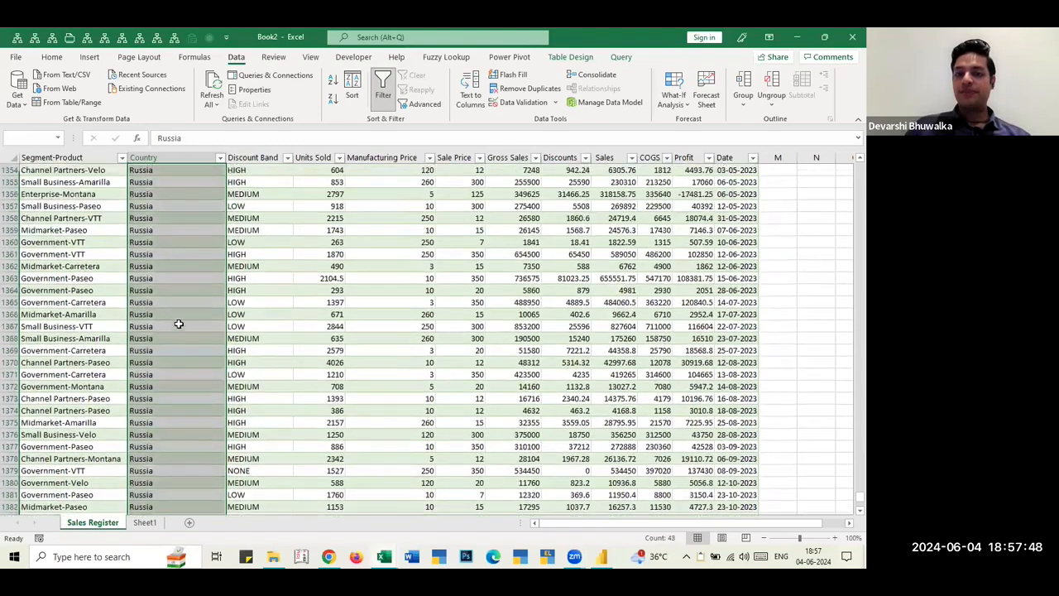
pyautogui.hotkey('shift', 'Up')
pyautogui.hotkey('shift', 'Up')
pyautogui.hotkey('shift', 'Up')
pyautogui.hotkey('shift', 'Up')
pyautogui.hotkey('shift', 'Up')
pyautogui.hotkey('shift', 'Up')
pyautogui.hotkey('shift', 'Up')
pyautogui.hotkey('shift', 'Up')
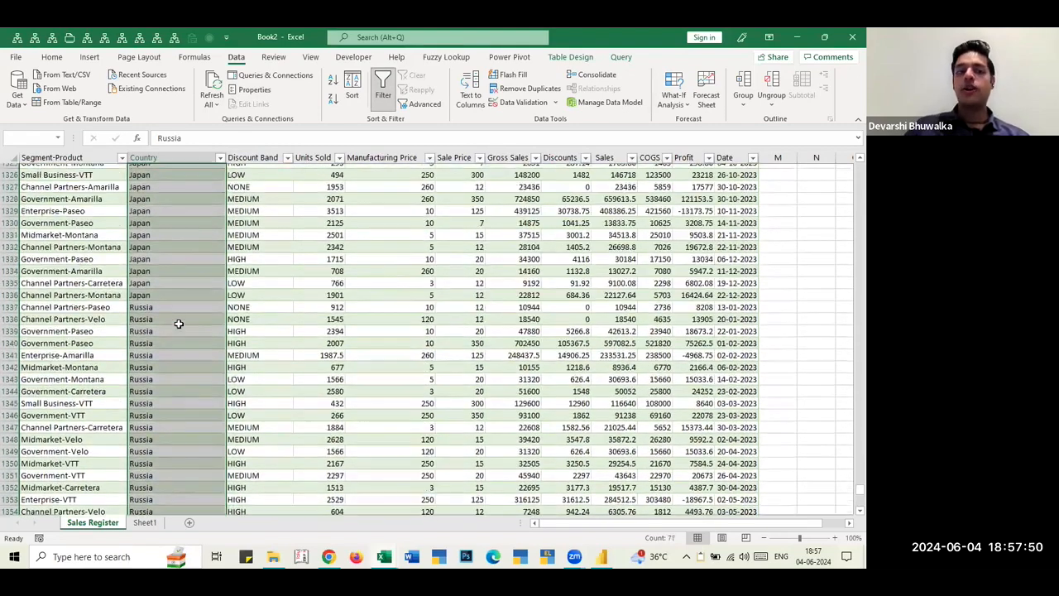
pyautogui.hotkey('shift', 'Down')
pyautogui.hotkey('shift', 'Down')
pyautogui.hotkey('shift', 'Down')
pyautogui.hotkey('shift', 'Down')
pyautogui.hotkey('shift', 'Down')
pyautogui.hotkey('shift', 'Down')
pyautogui.hotkey('shift', 'Down')
pyautogui.hotkey('shift', 'Down')
pyautogui.hotkey('shift', 'Down')
pyautogui.hotkey('shift', 'Down')
pyautogui.hotkey('shift', 'Down')
pyautogui.hotkey('shift', 'Down')
pyautogui.hotkey('shift', 'Down')
pyautogui.hotkey('shift', 'Down')
pyautogui.hotkey('shift', 'Down')
pyautogui.hotkey('shift', 'Down')
pyautogui.hotkey('shift', 'Down')
pyautogui.hotkey('shift', 'Down')
pyautogui.hotkey('shift', 'space')
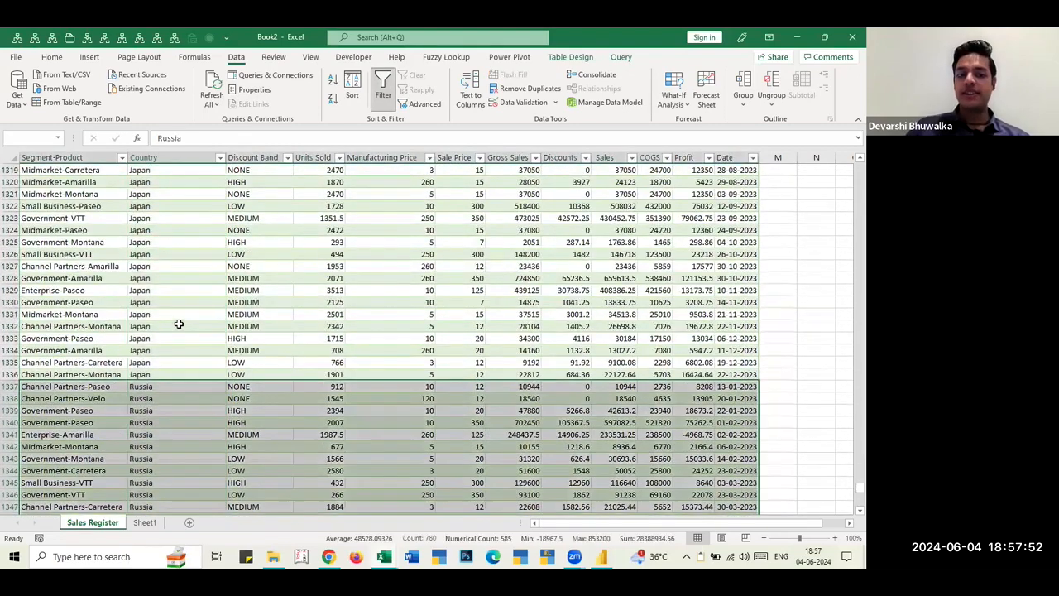
pyautogui.press('Up')
pyautogui.click(258, 336)
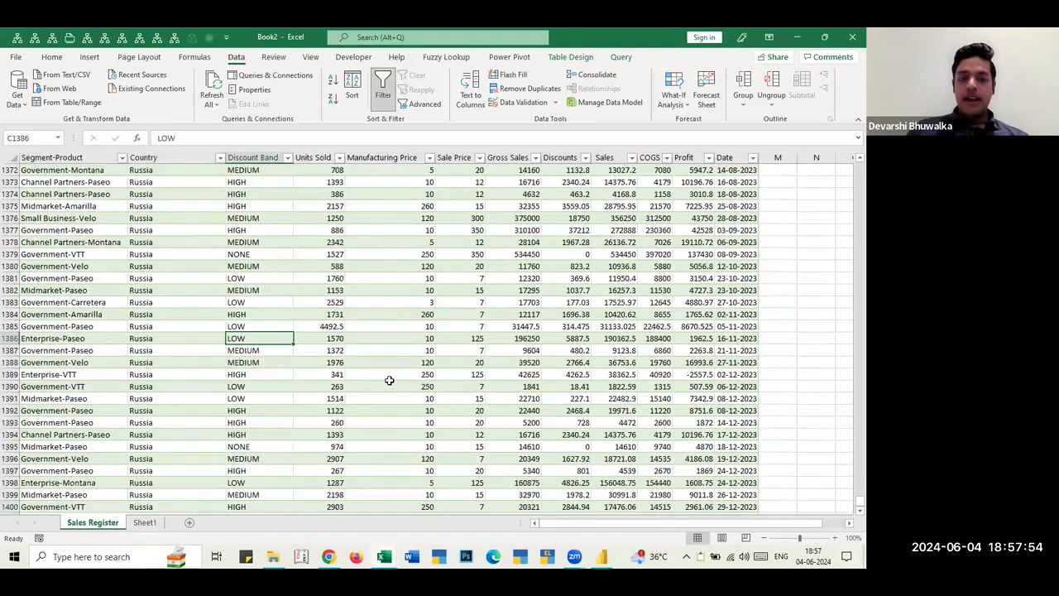
pyautogui.hotkey('alt', 'Tab')
pyautogui.hotkey('alt', 'Tab')
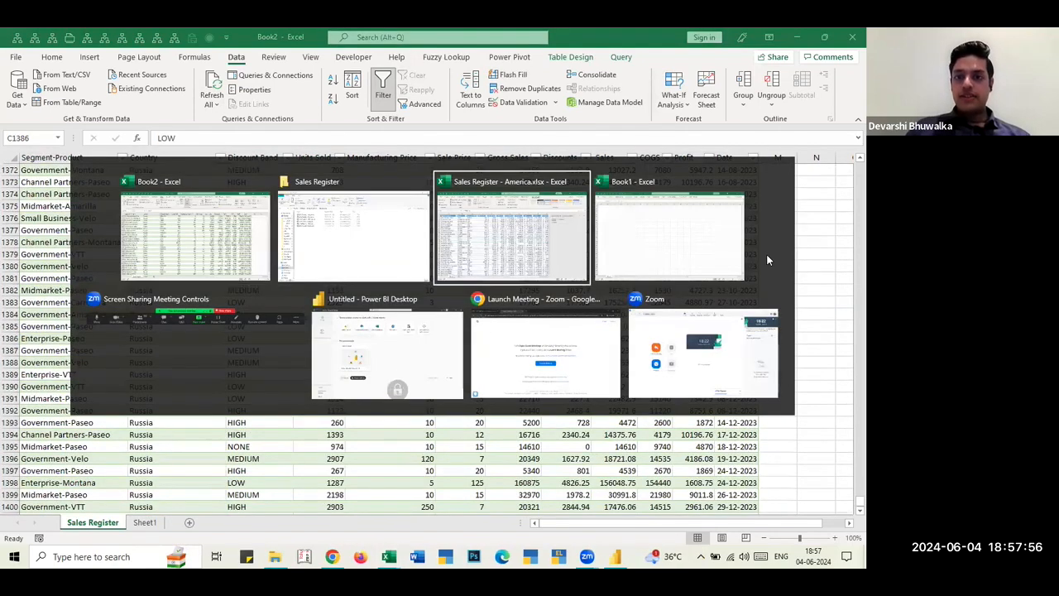
pyautogui.click(850, 164)
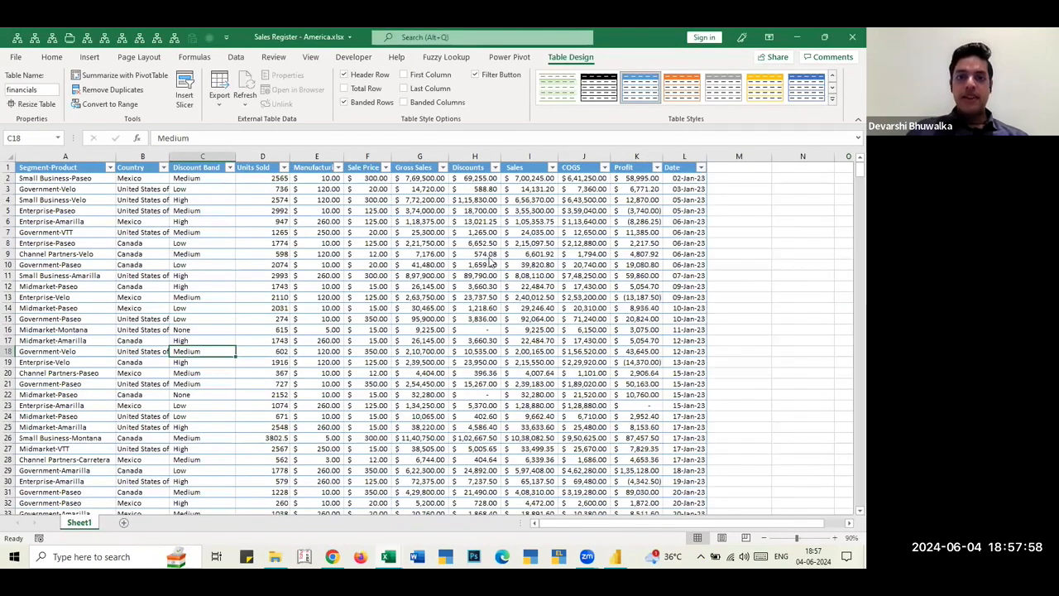
pyautogui.hotkey('alt', 'Tab')
# - Launch the Power Query Editor from the Book2 workbook and open the Sales Register query
pyautogui.click(189, 248)
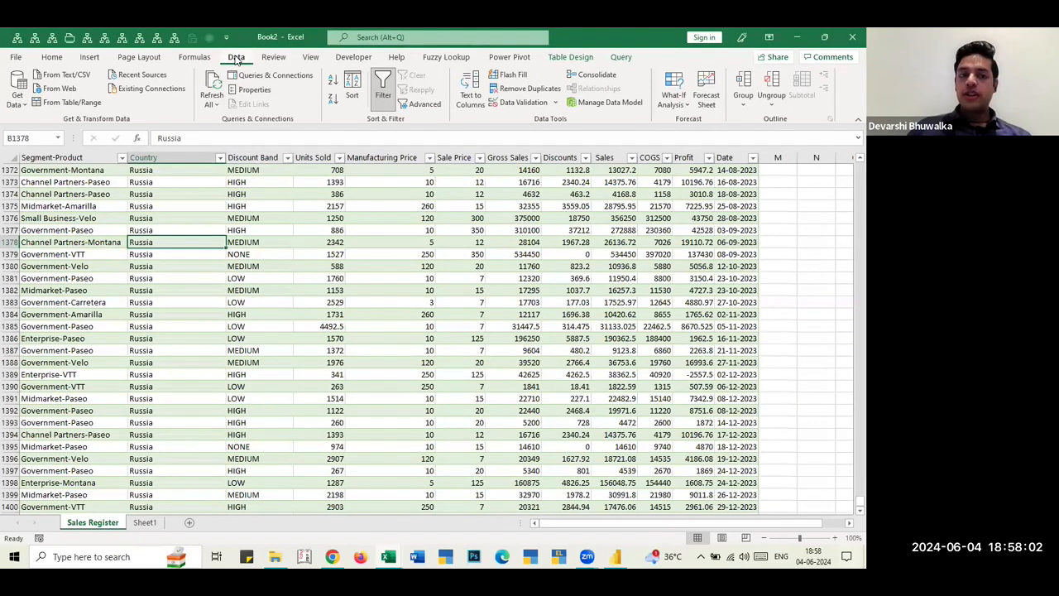
pyautogui.click(18, 101)
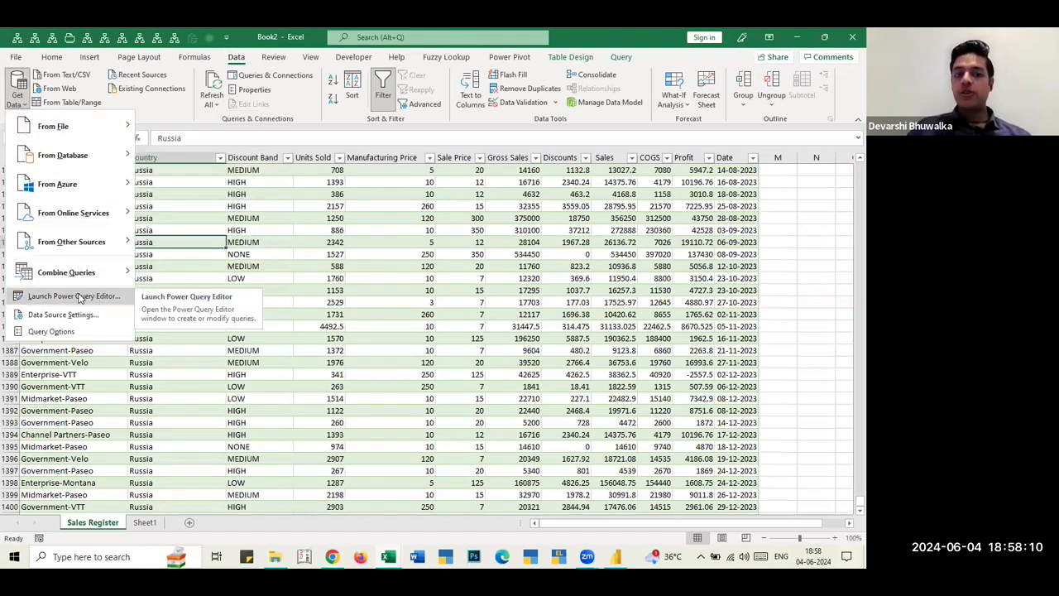
pyautogui.click(83, 297)
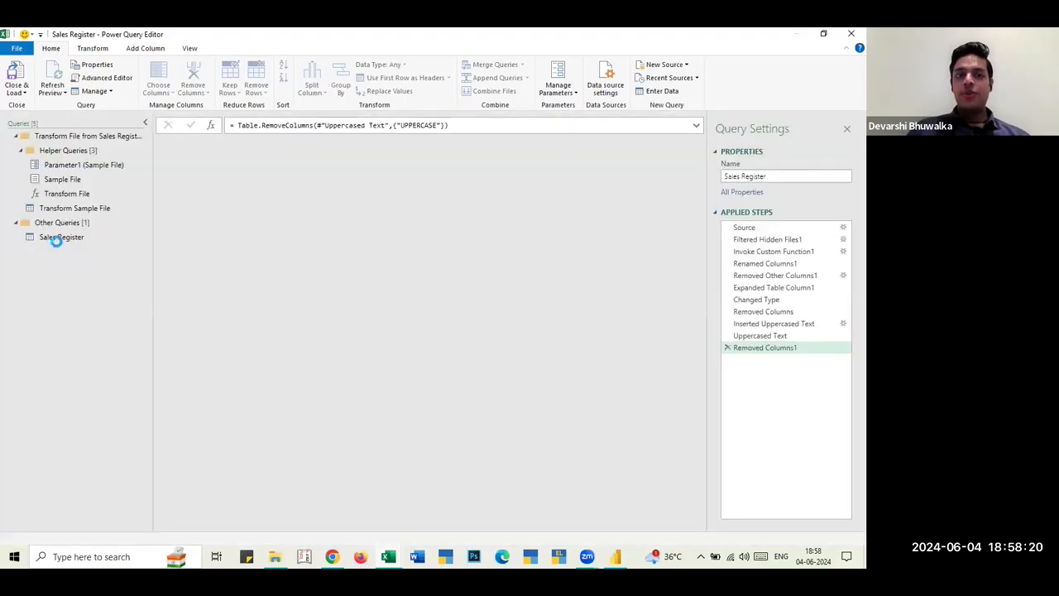
pyautogui.click(76, 240)
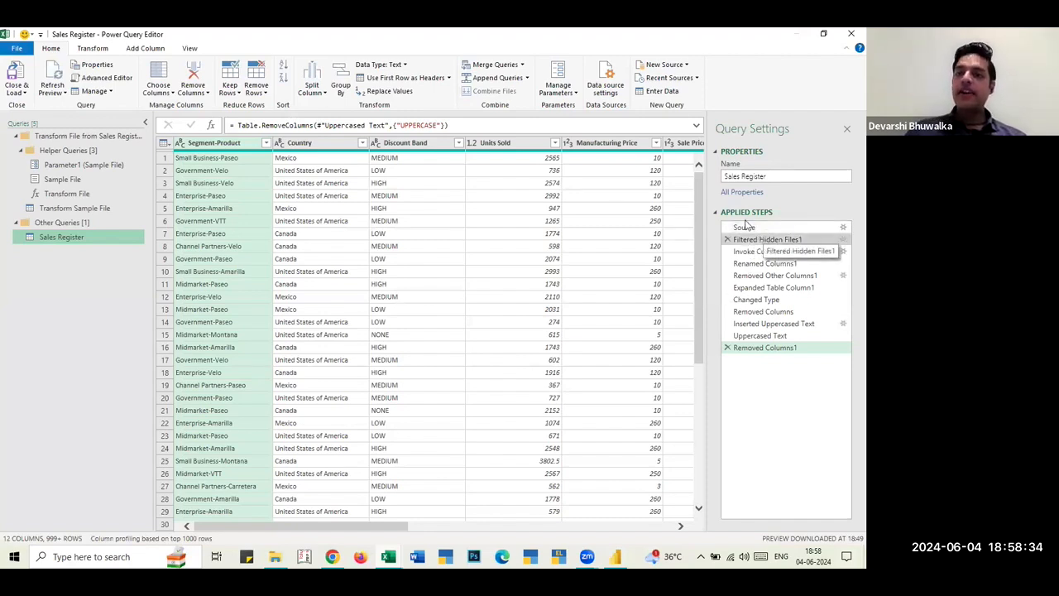
# - Examine the Sales Register query's applied steps from Changed Type through Removed Columns1, comparing the data and formula at each one
pyautogui.click(759, 313)
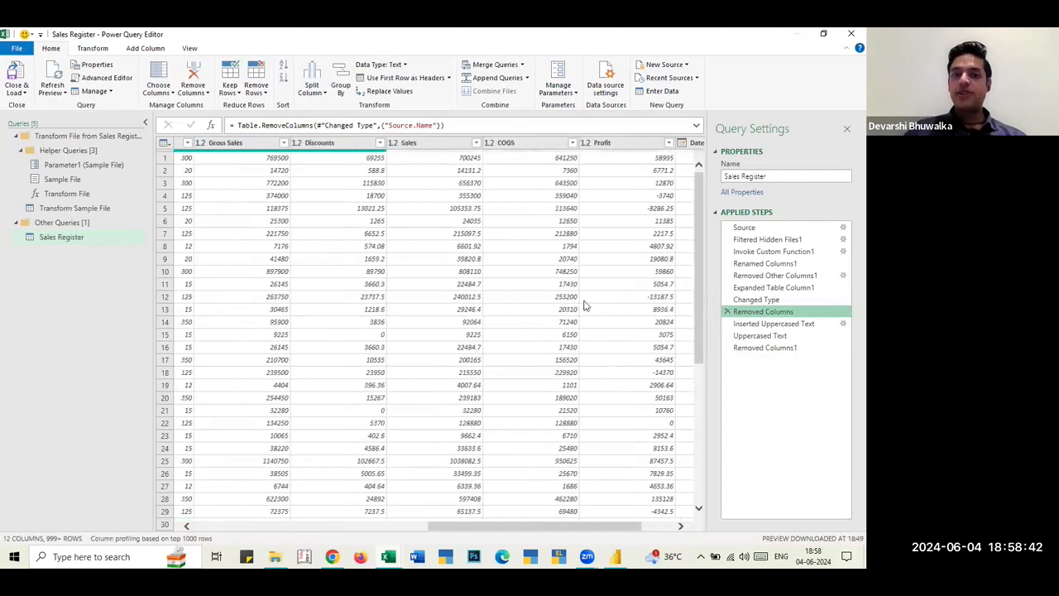
pyautogui.click(754, 300)
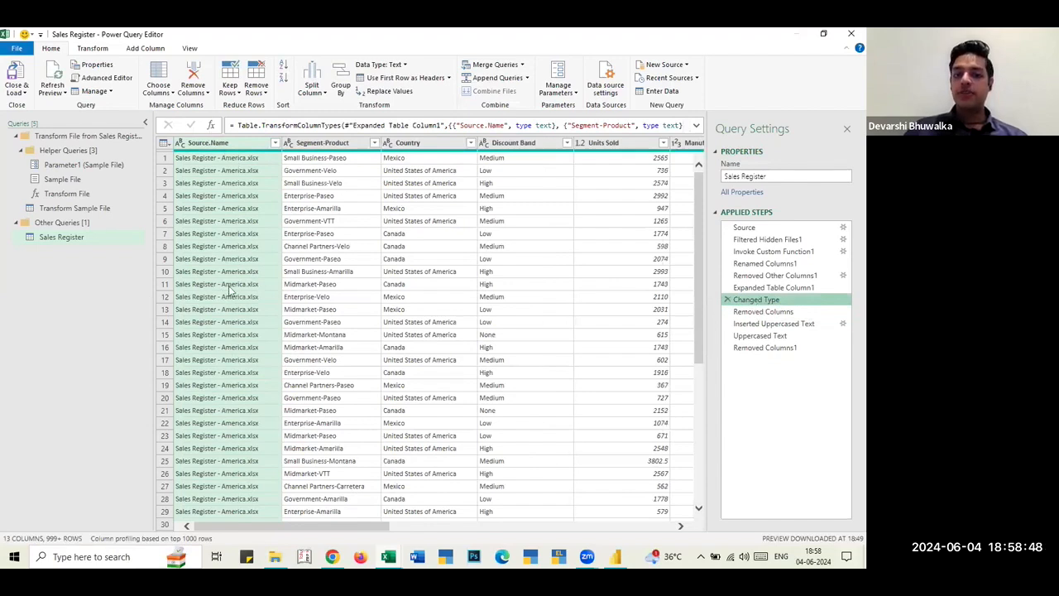
pyautogui.click(769, 312)
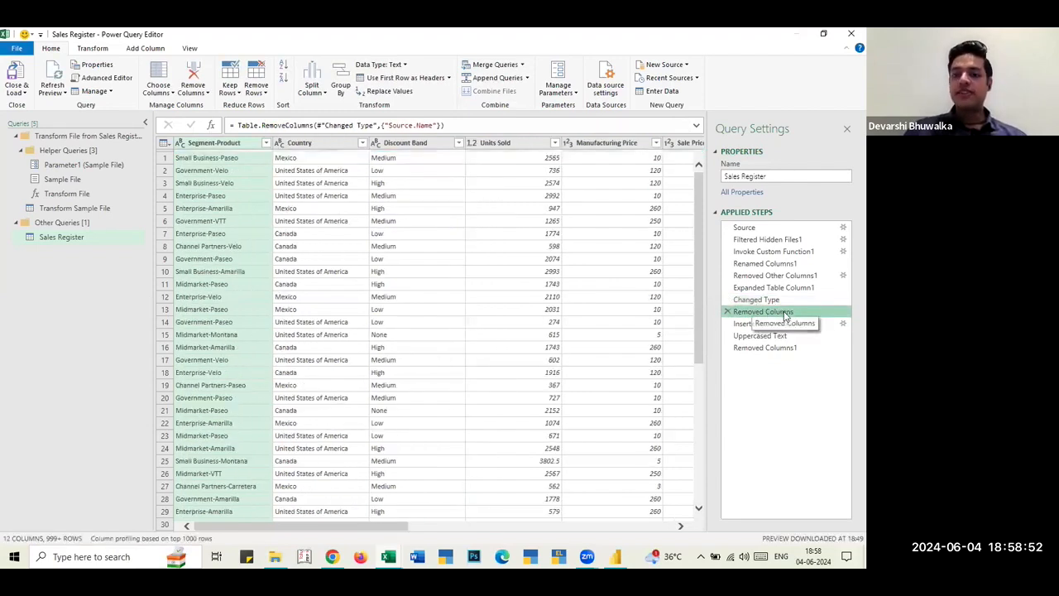
pyautogui.click(765, 324)
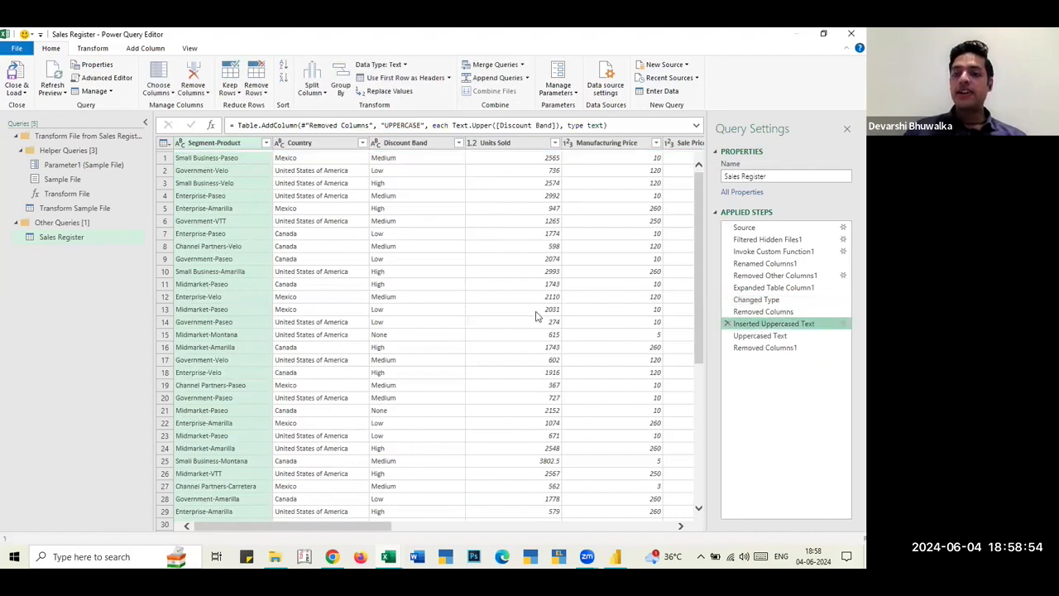
pyautogui.click(758, 335)
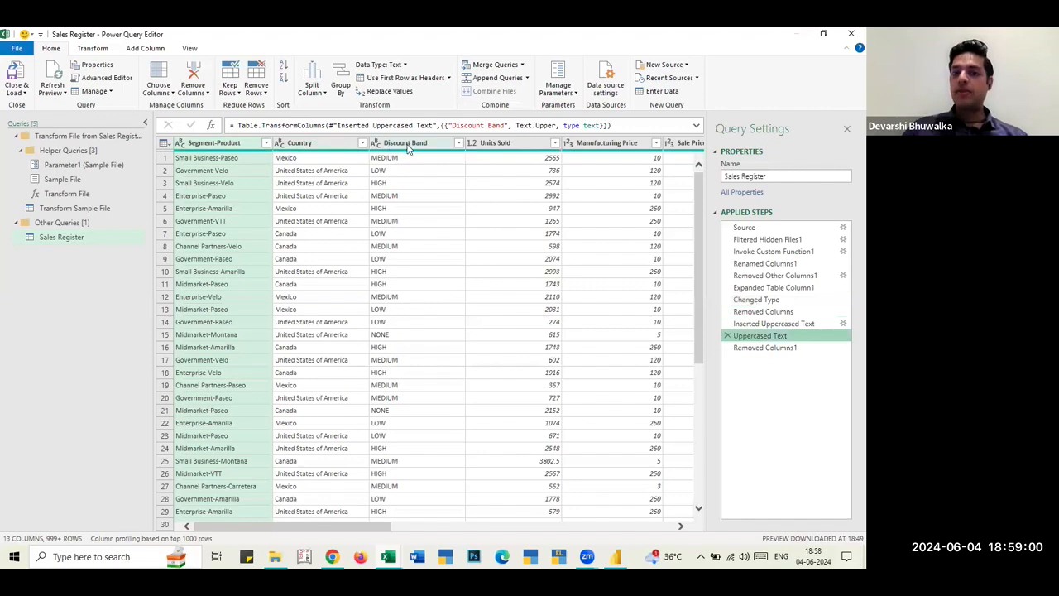
pyautogui.click(406, 145)
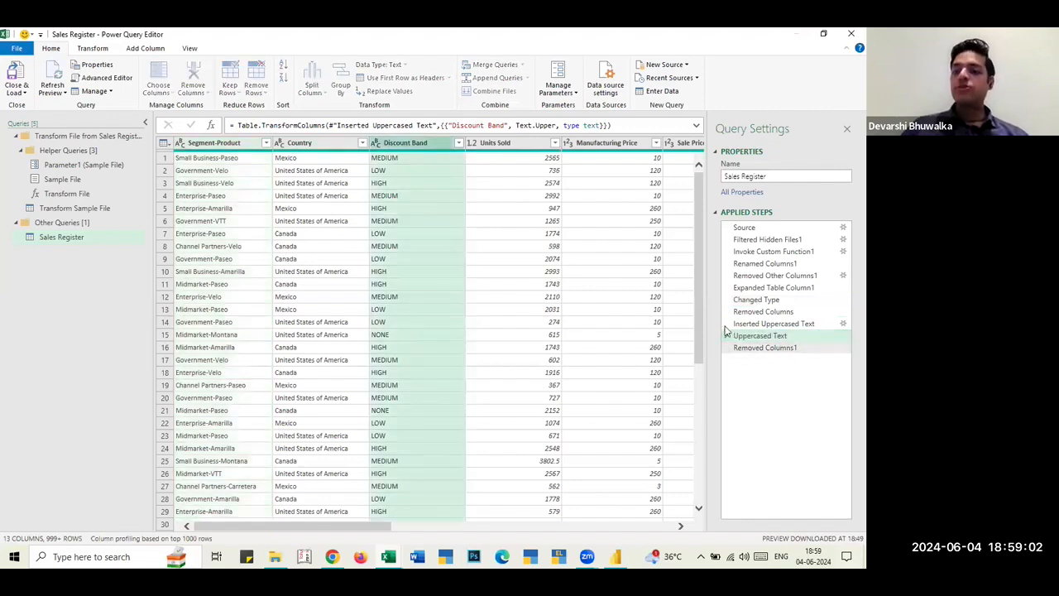
pyautogui.click(806, 348)
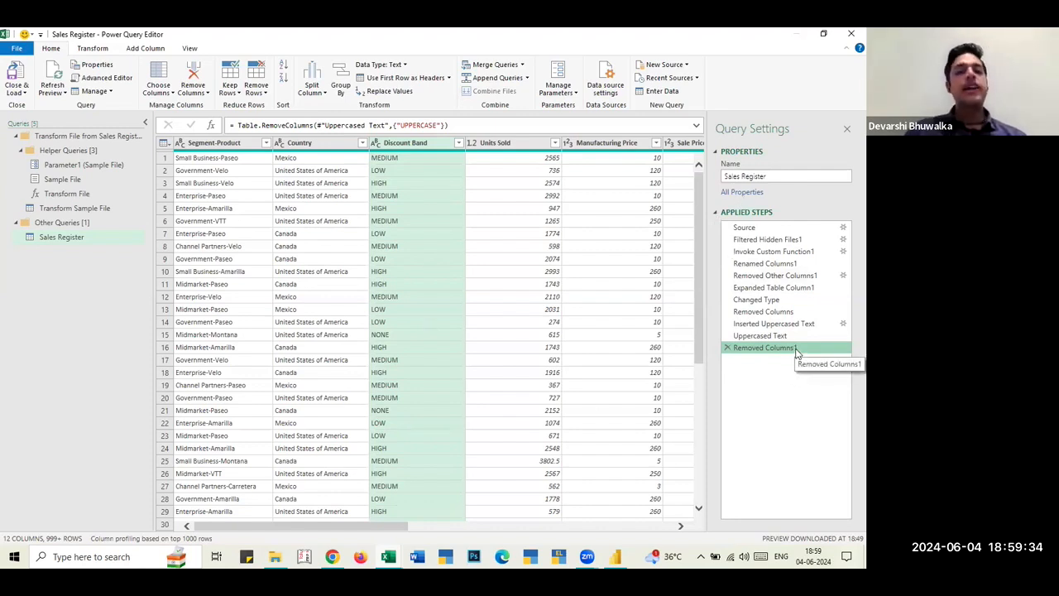
pyautogui.click(781, 324)
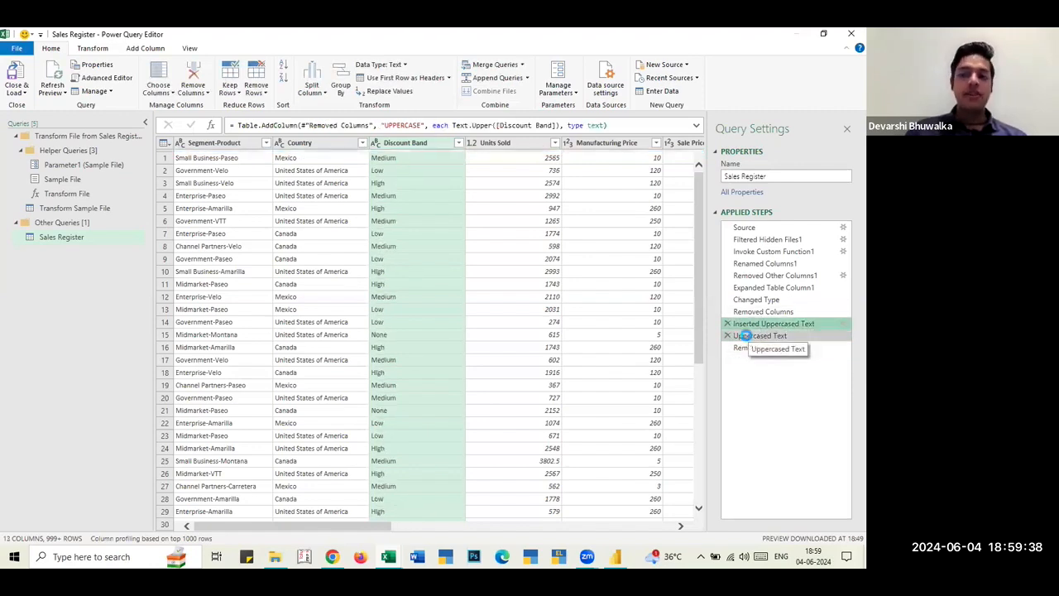
pyautogui.click(754, 335)
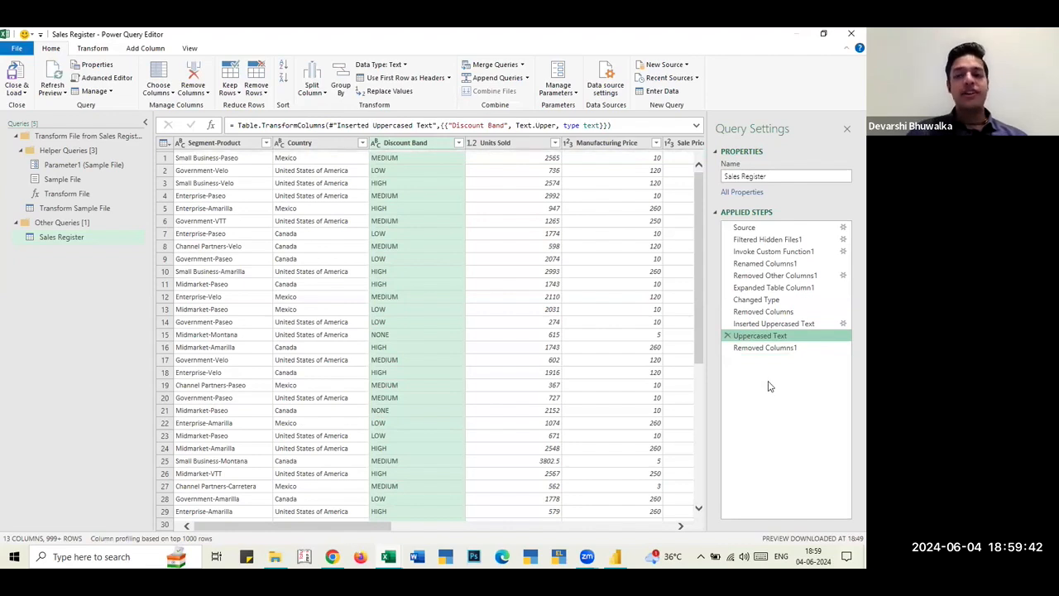
# - Examine the output of the Sales Register query's Removed Columns1 step across all of its columns
pyautogui.click(773, 349)
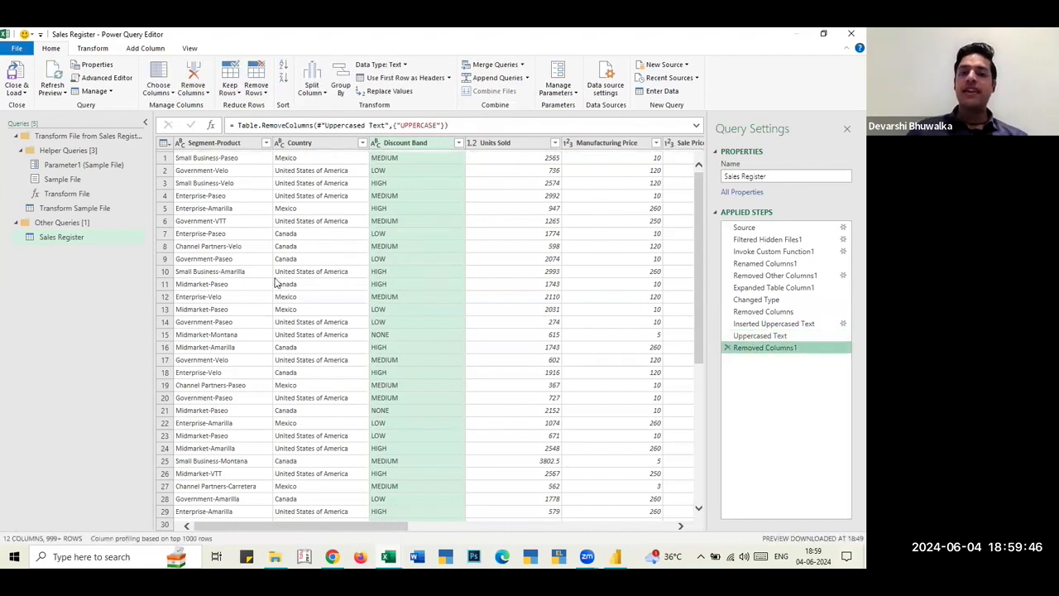
pyautogui.hscroll(10, 362, 285)
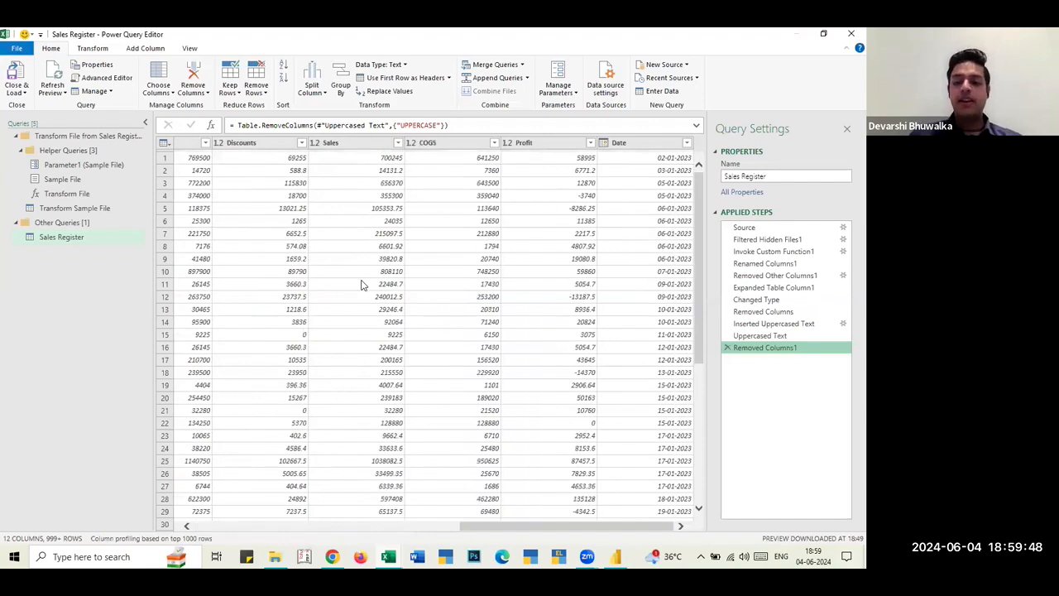
pyautogui.hscroll(-10, 361, 286)
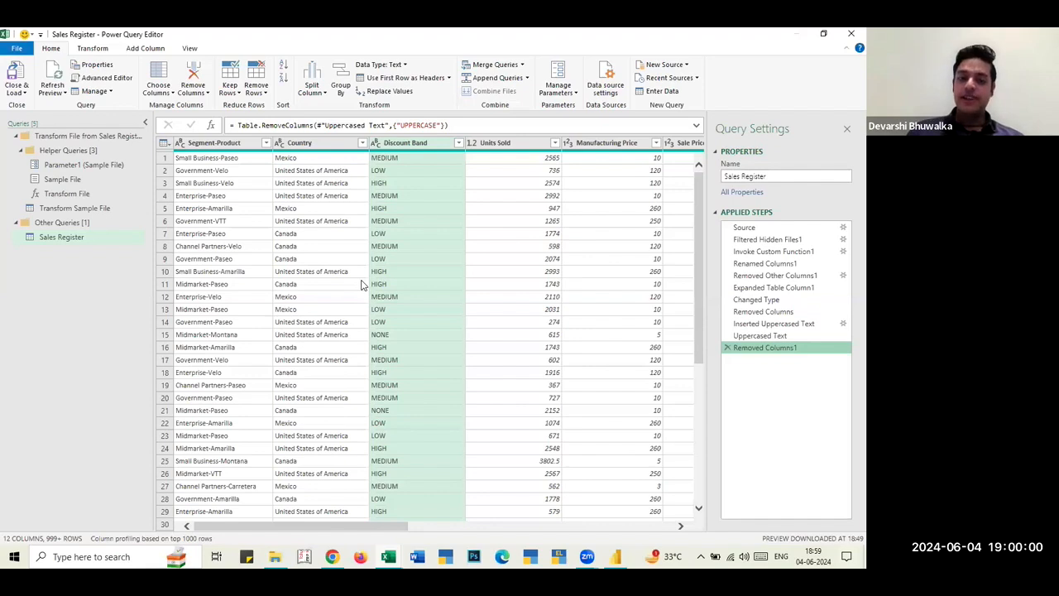
pyautogui.click(486, 296)
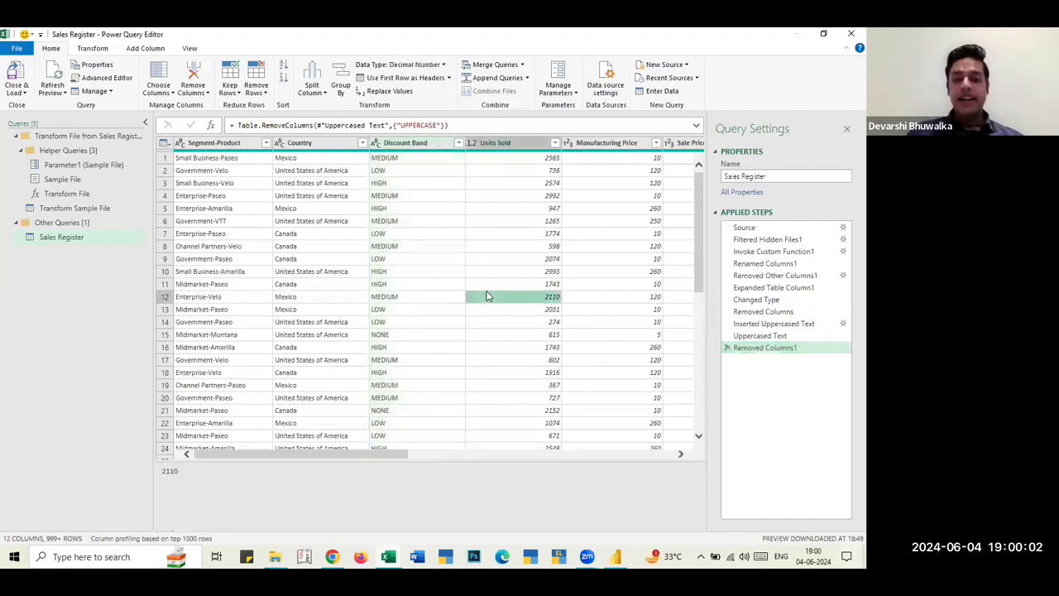
pyautogui.hscroll(5, 521, 303)
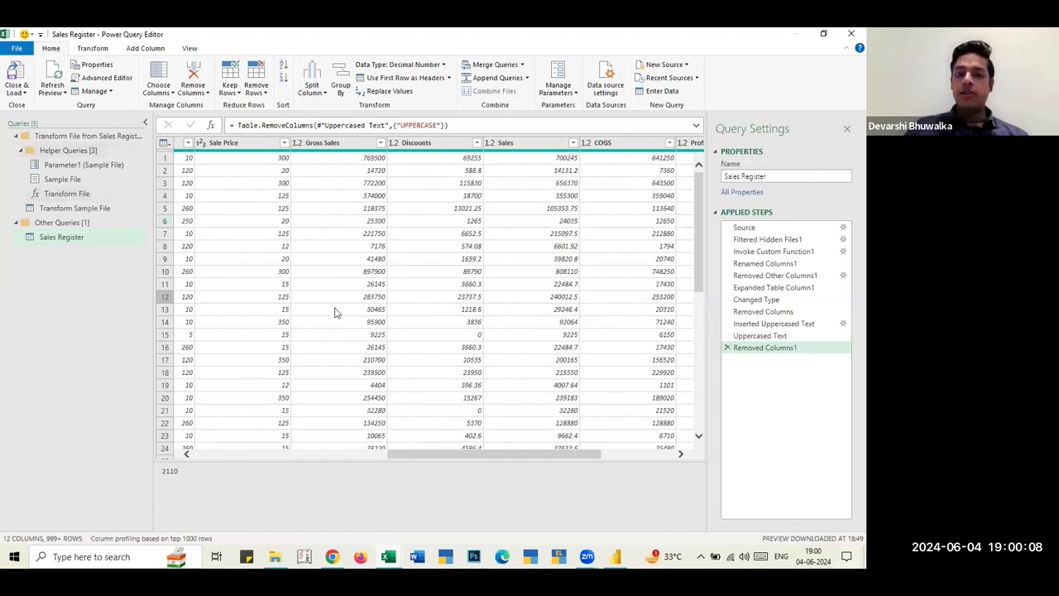
pyautogui.hscroll(-5, 381, 424)
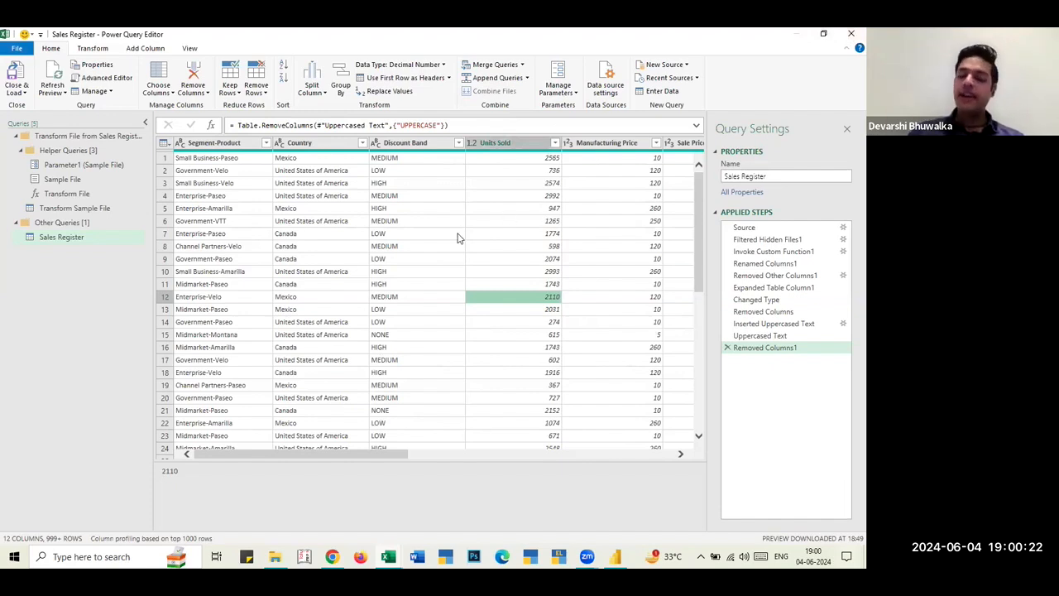
# - Return from the Power Query Editor to the Book2 workbook and inspect the Sales Register table's first and last rows
pyautogui.click(418, 274)
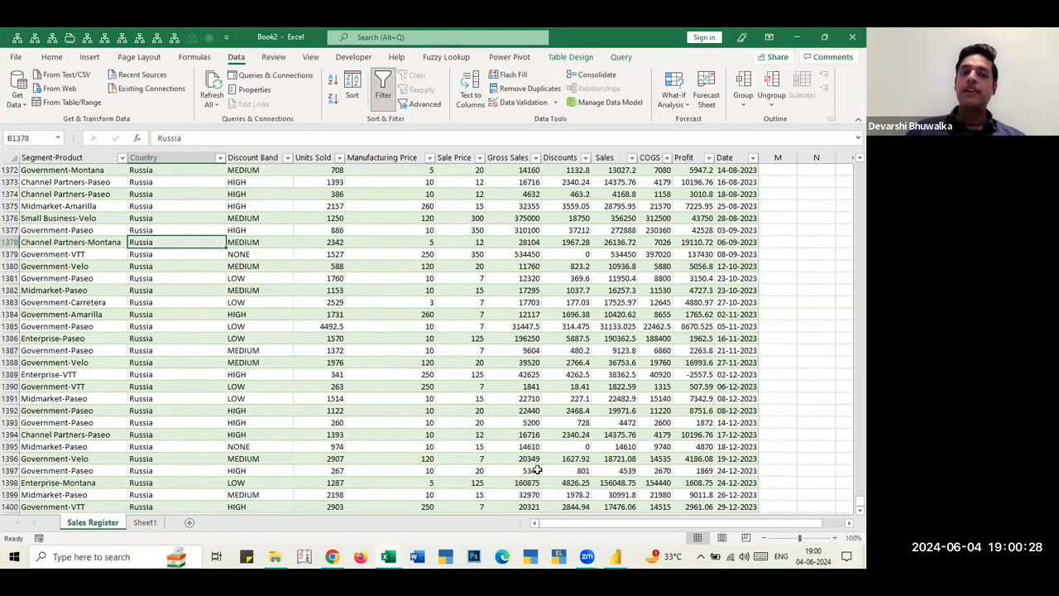
pyautogui.press('Right')
pyautogui.press('Right')
pyautogui.hotkey('ctrl', 'Up')
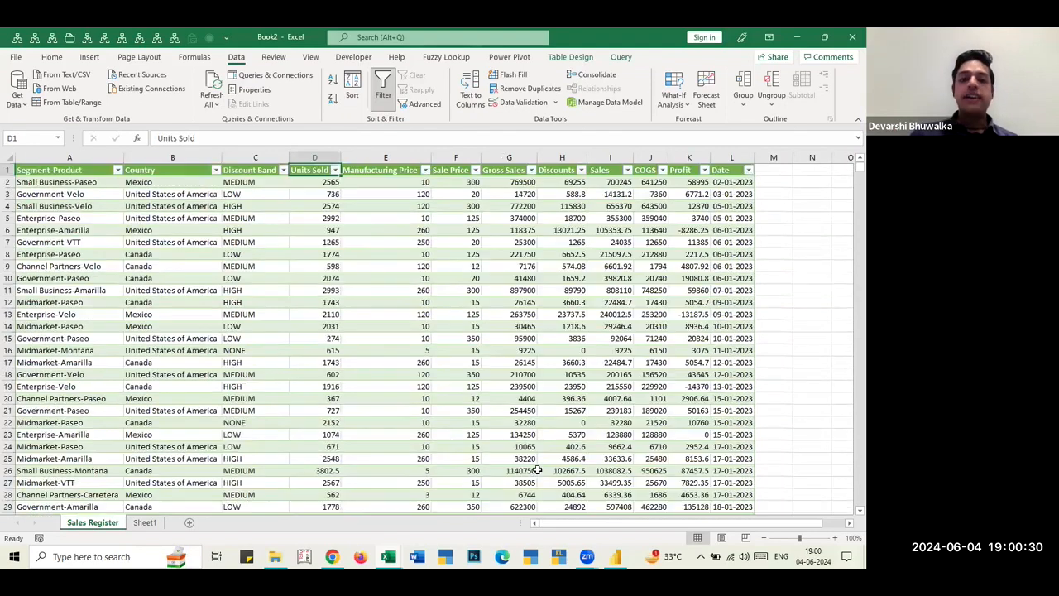
pyautogui.press('Left')
pyautogui.press('Left')
pyautogui.press('Left')
pyautogui.press('Down')
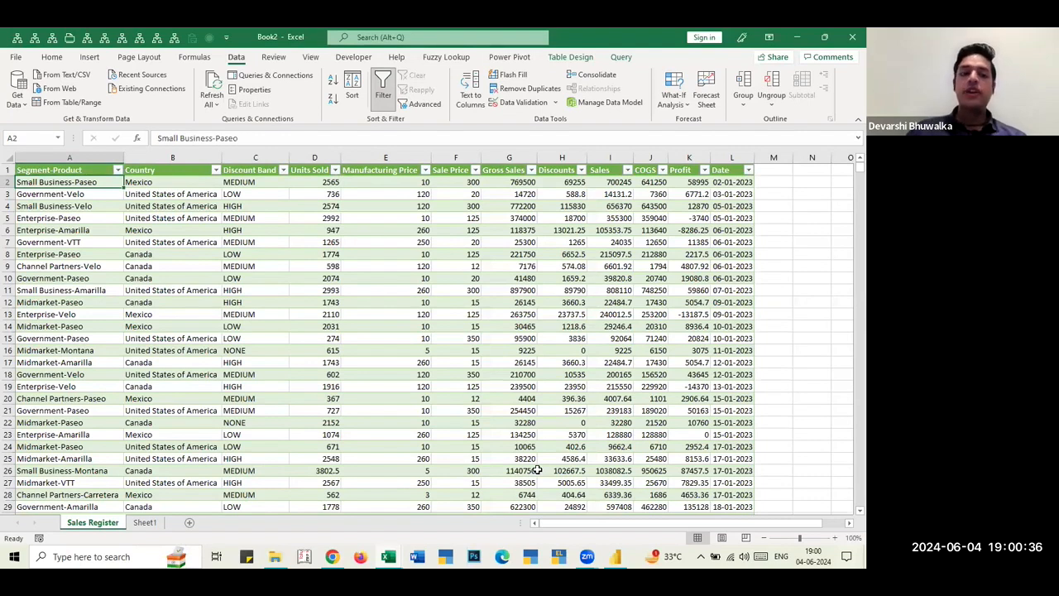
pyautogui.hotkey('ctrl', 'Down')
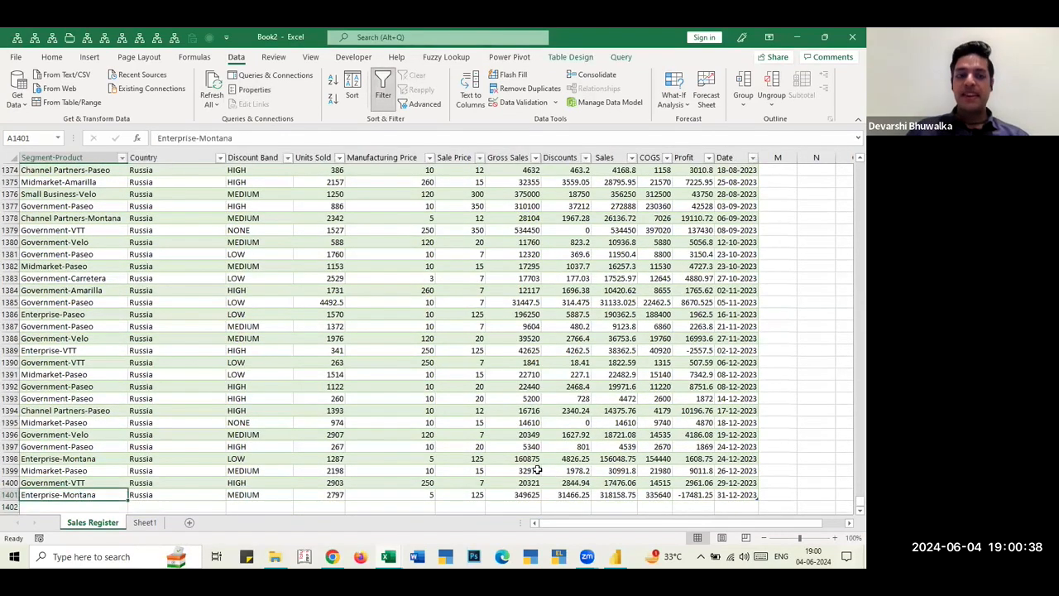
pyautogui.hotkey('ctrl', 'Up')
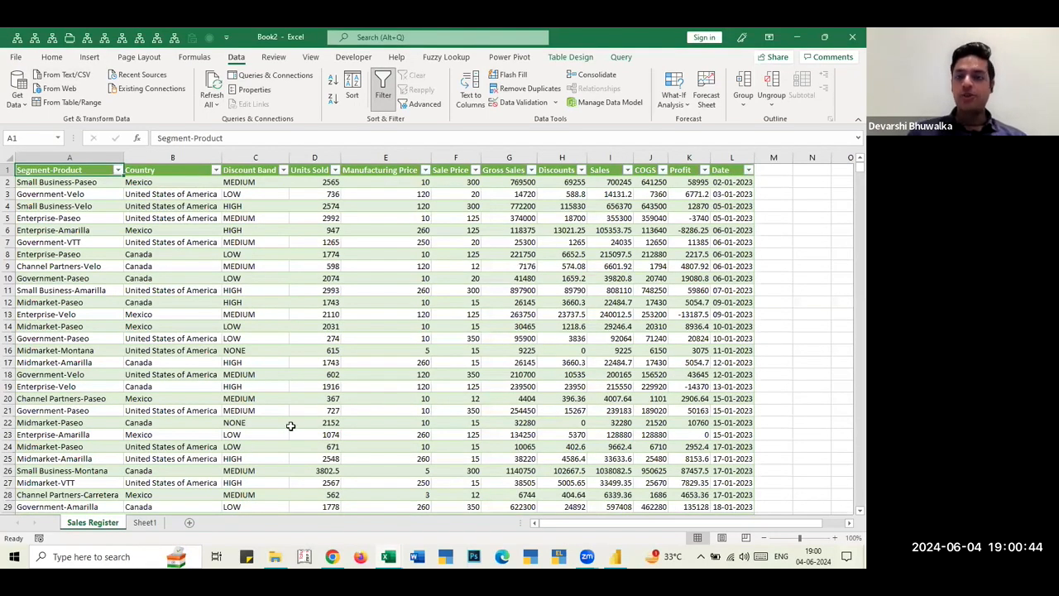
pyautogui.hotkey('ctrl', 'Right')
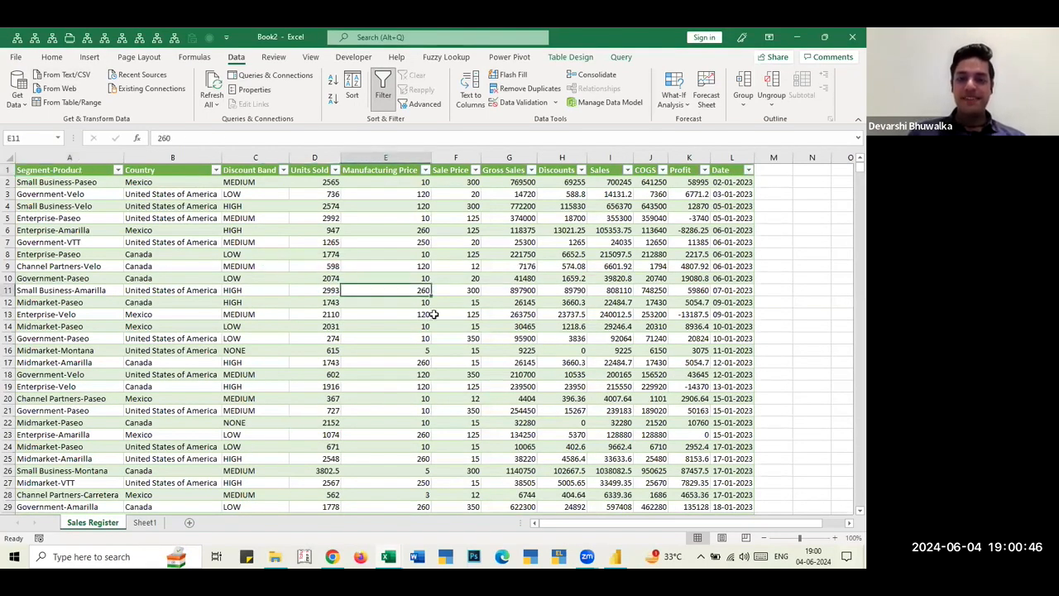
pyautogui.hotkey('ctrl', 'Left')
pyautogui.press('Down')
pyautogui.press('Down')
pyautogui.press('Down')
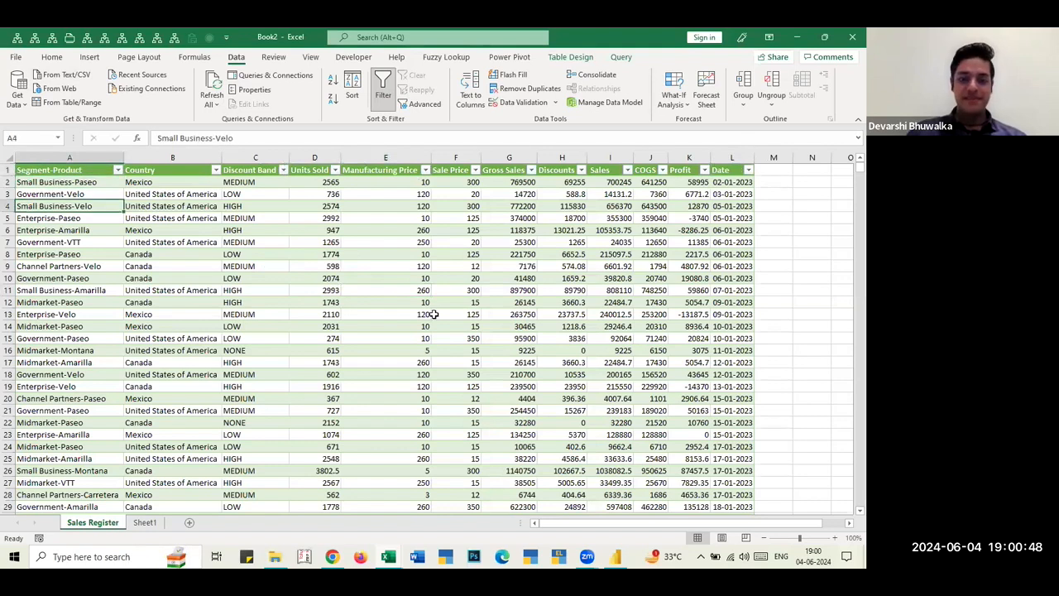
pyautogui.press('Down')
pyautogui.press('Down')
pyautogui.press('Down')
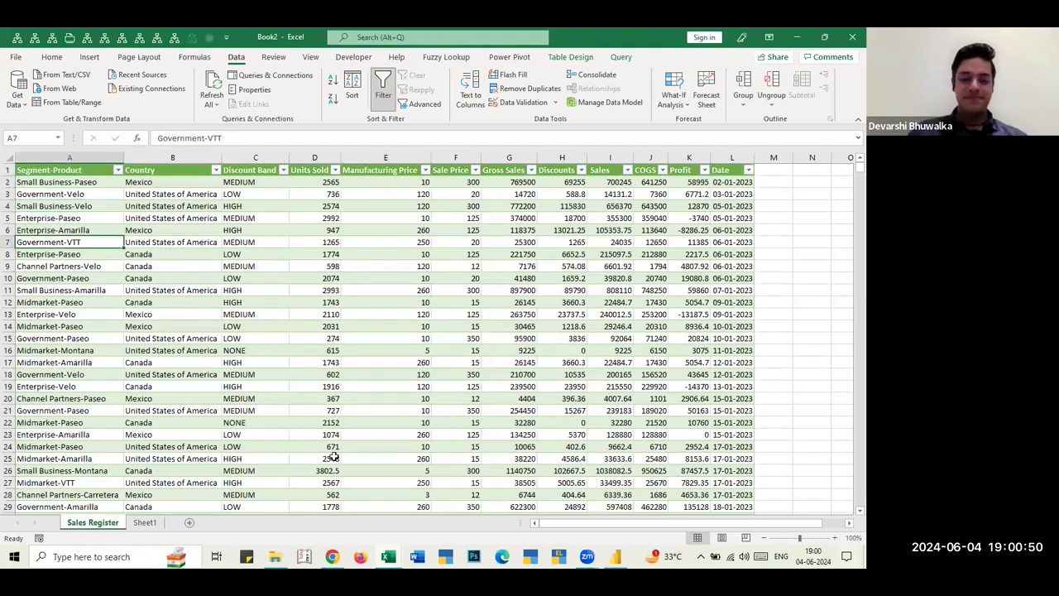
pyautogui.click(292, 397)
pyautogui.hotkey('ctrl', 'Up')
pyautogui.hotkey('ctrl', 'Left')
pyautogui.press('Right')
pyautogui.press('Right')
pyautogui.press('Right')
pyautogui.press('Right')
pyautogui.press('Right')
pyautogui.press('Right')
pyautogui.press('Right')
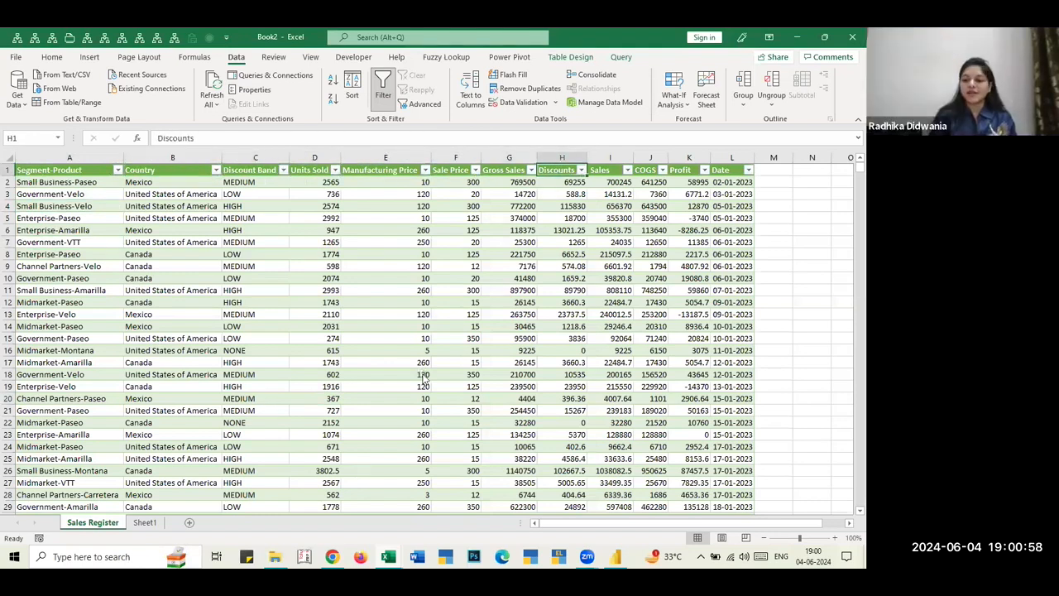
# - Switch to the Sales Register - America.xlsx workbook and close it without saving, returning to Book2
pyautogui.hotkey('alt', 'Tab')
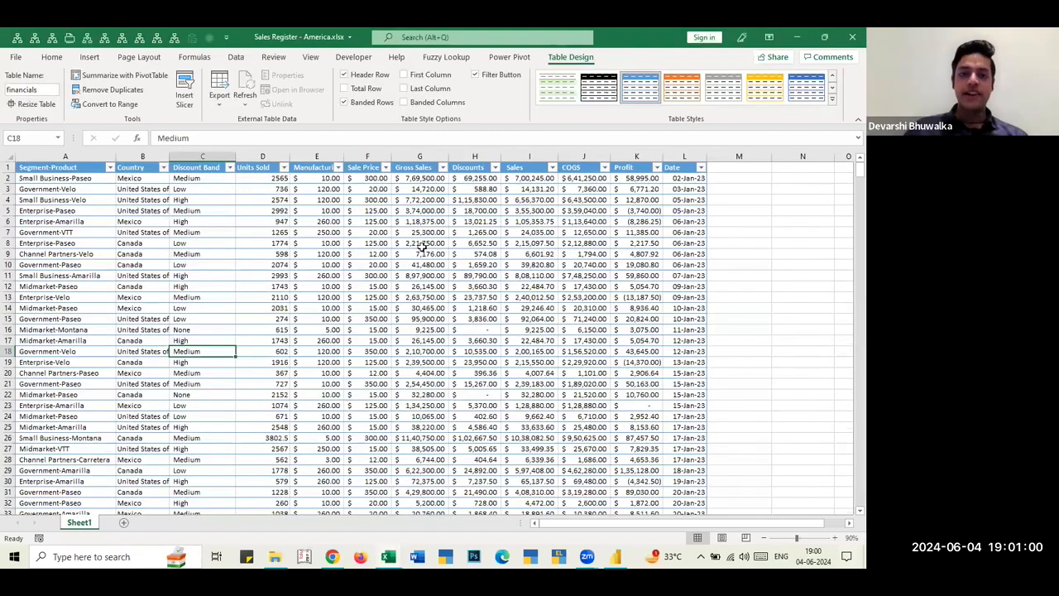
pyautogui.hotkey('ctrl', 'Up')
pyautogui.press('Right')
pyautogui.press('Right')
pyautogui.press('Right')
pyautogui.press('Right')
pyautogui.hotkey('ctrl', 'Left')
pyautogui.press('Down')
pyautogui.press('Down')
pyautogui.press('Down')
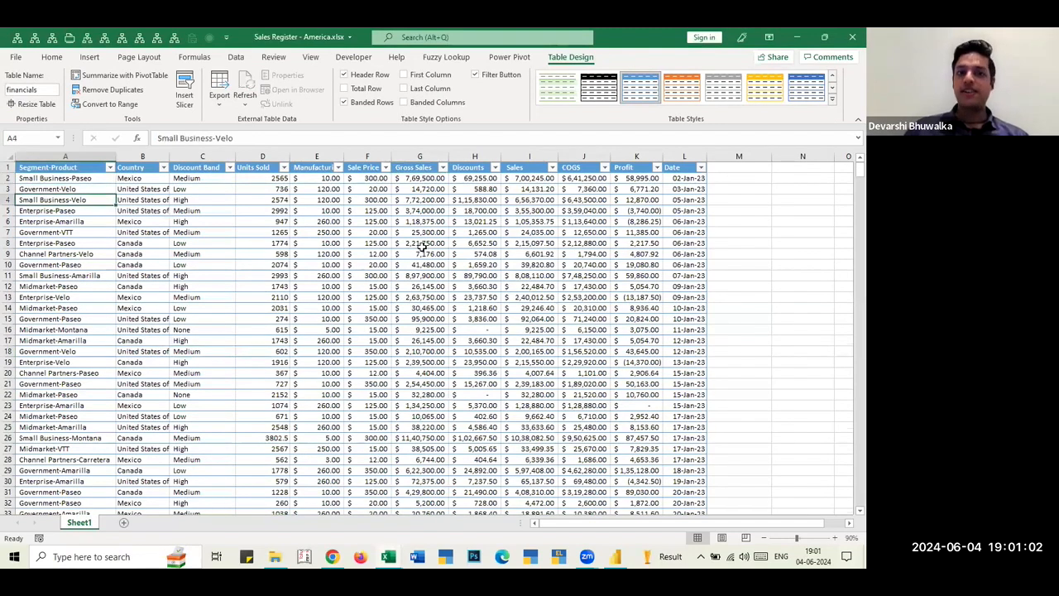
pyautogui.hotkey('alt', 'F4')
pyautogui.press('Right')
pyautogui.press('Return')
pyautogui.click(422, 245)
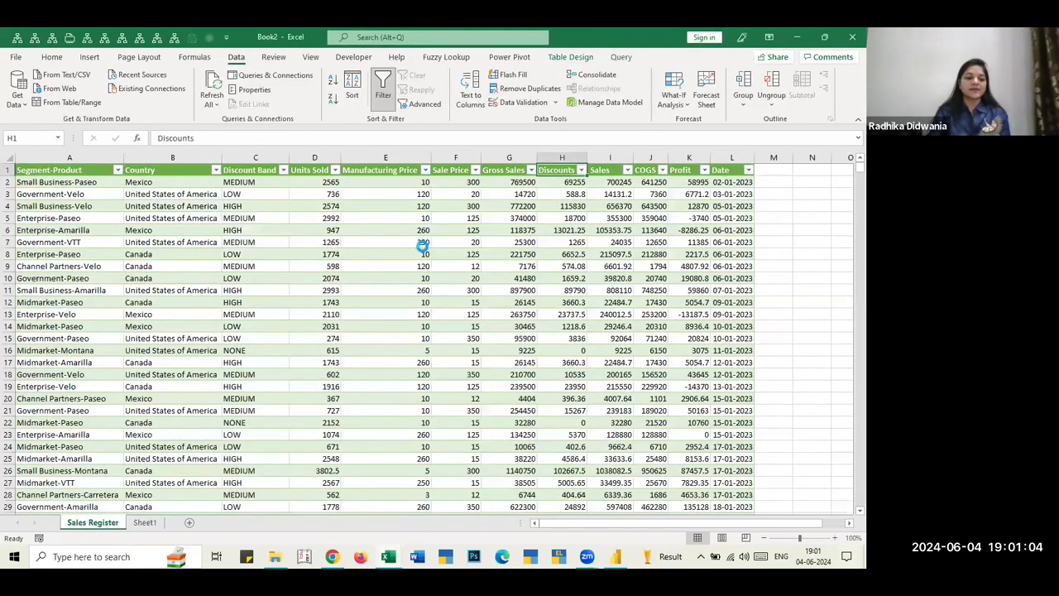
pyautogui.hotkey('alt', 'Tab')
pyautogui.press('Escape')
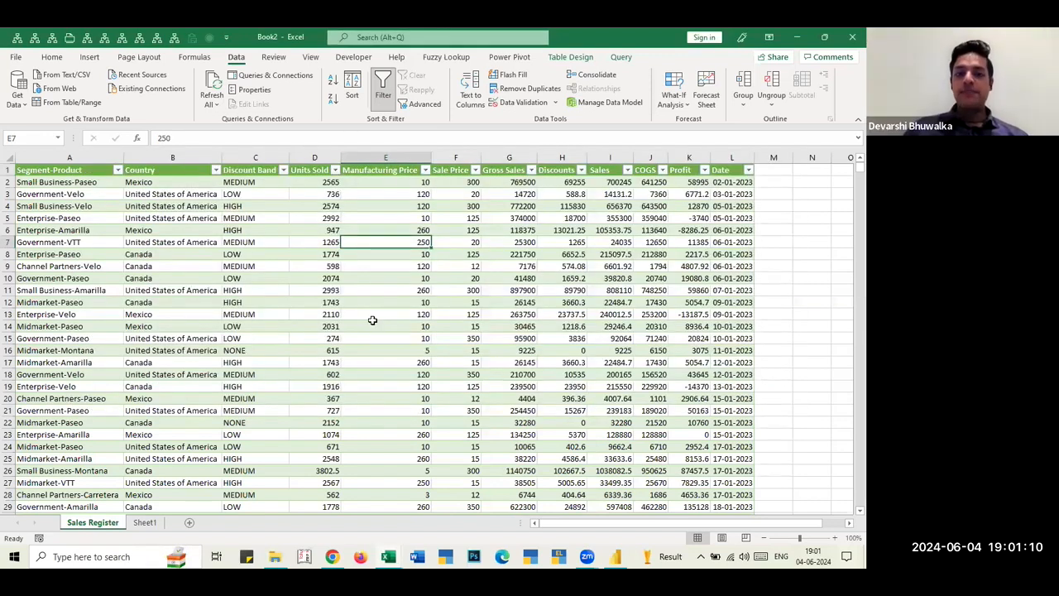
# - Switch to the Chrome window and search the web for "power bi" in a new tab
pyautogui.hotkey('alt', 'Tab')
pyautogui.press('Tab')
pyautogui.press('Tab')
pyautogui.press('Tab')
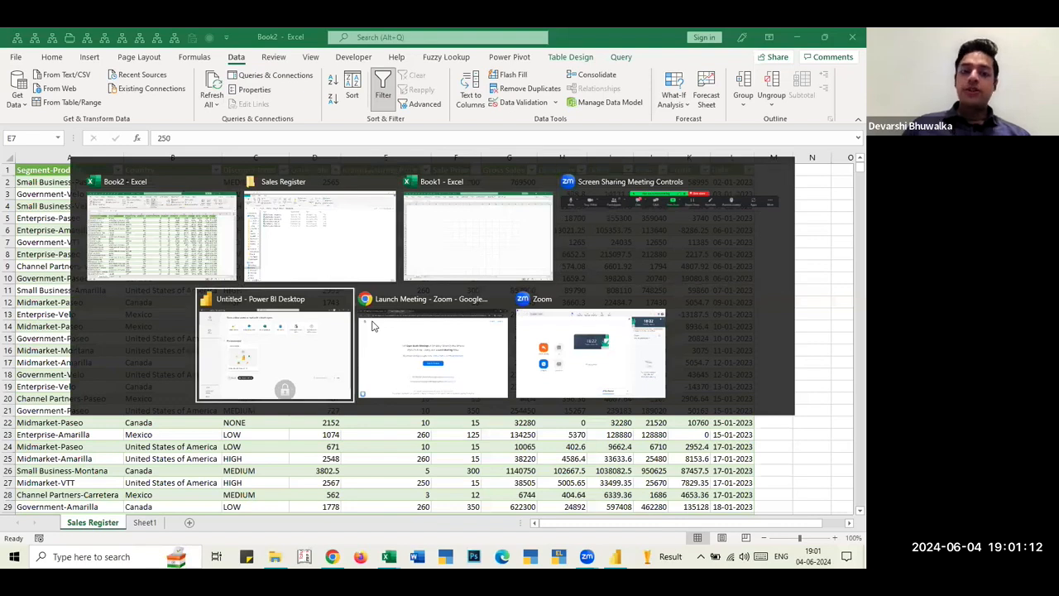
pyautogui.click(372, 325)
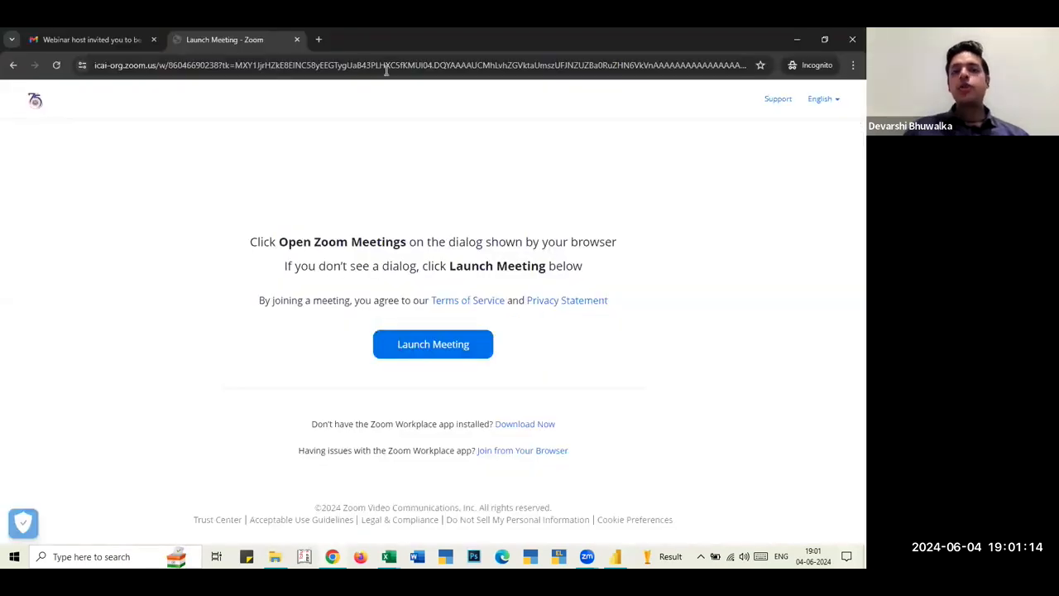
pyautogui.hotkey('ctrl', 't')
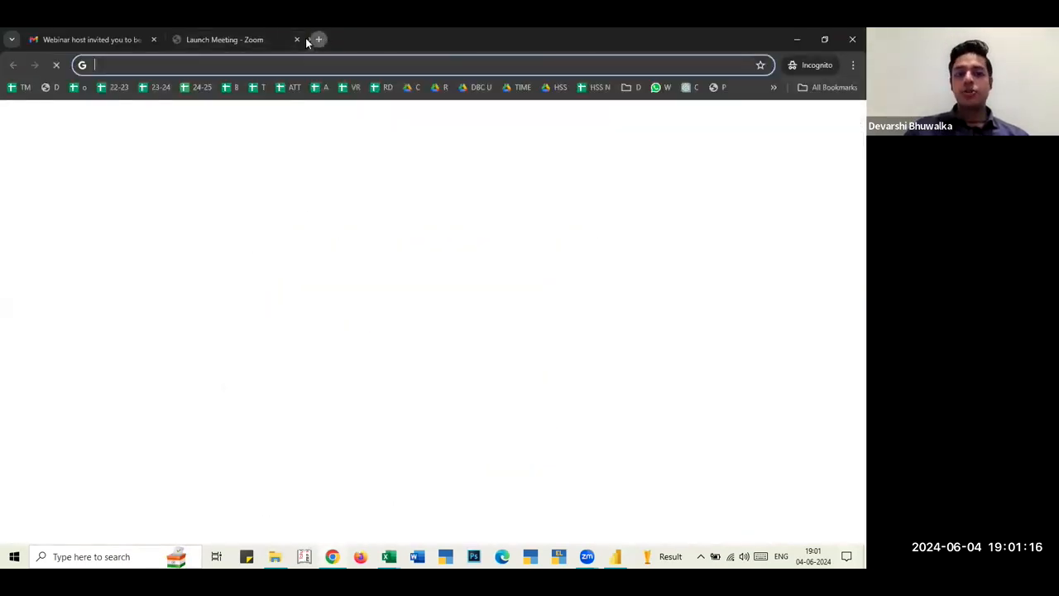
pyautogui.write('power bi')
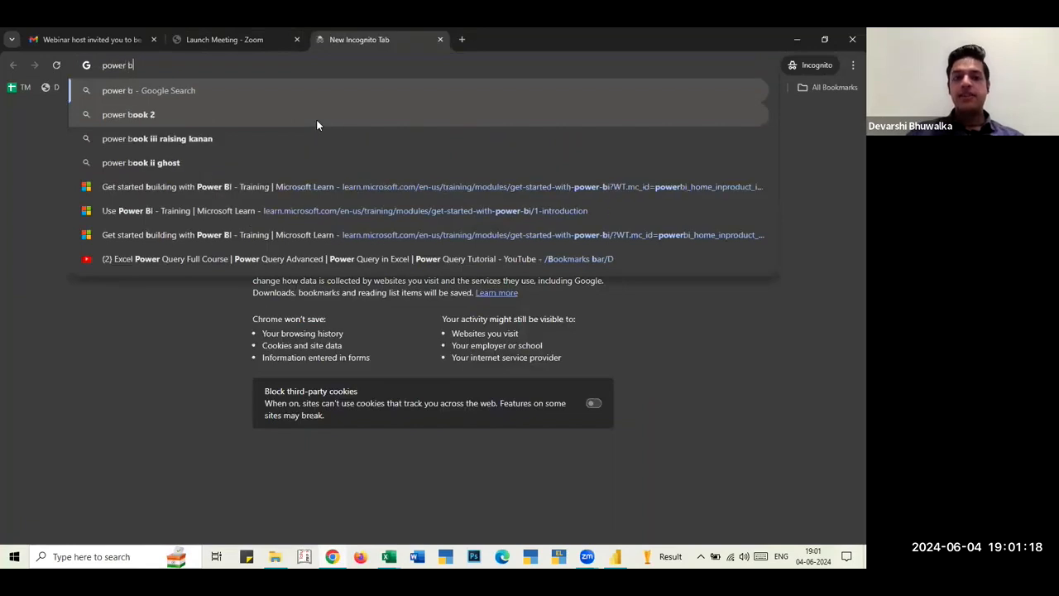
pyautogui.press('Return')
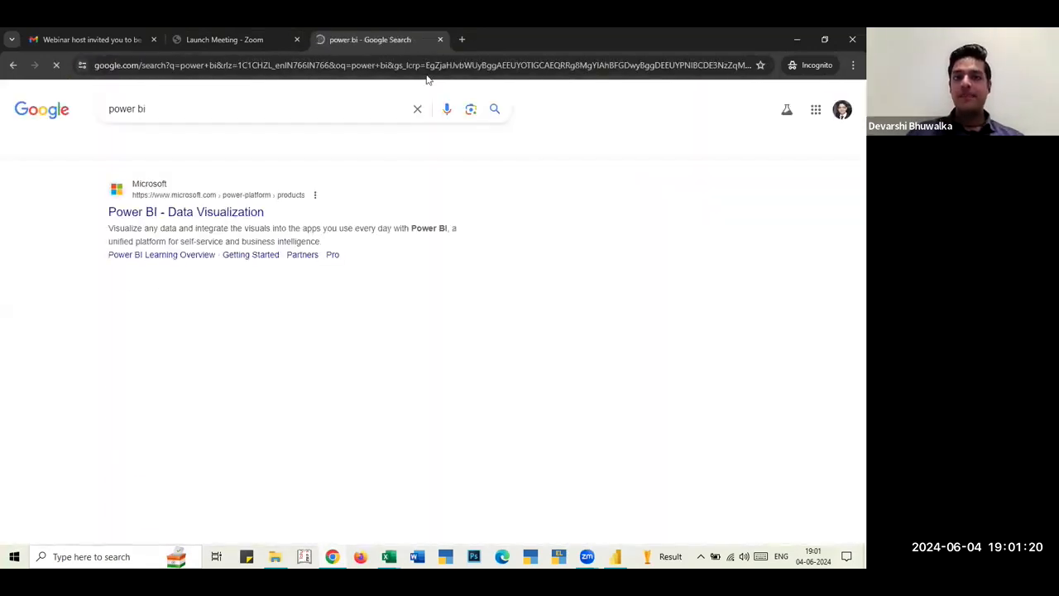
# - Skim Microsoft's Power BI - Data Visualization page in a separate tab, and close both that page and the search tab
pyautogui.middleClick(199, 217)
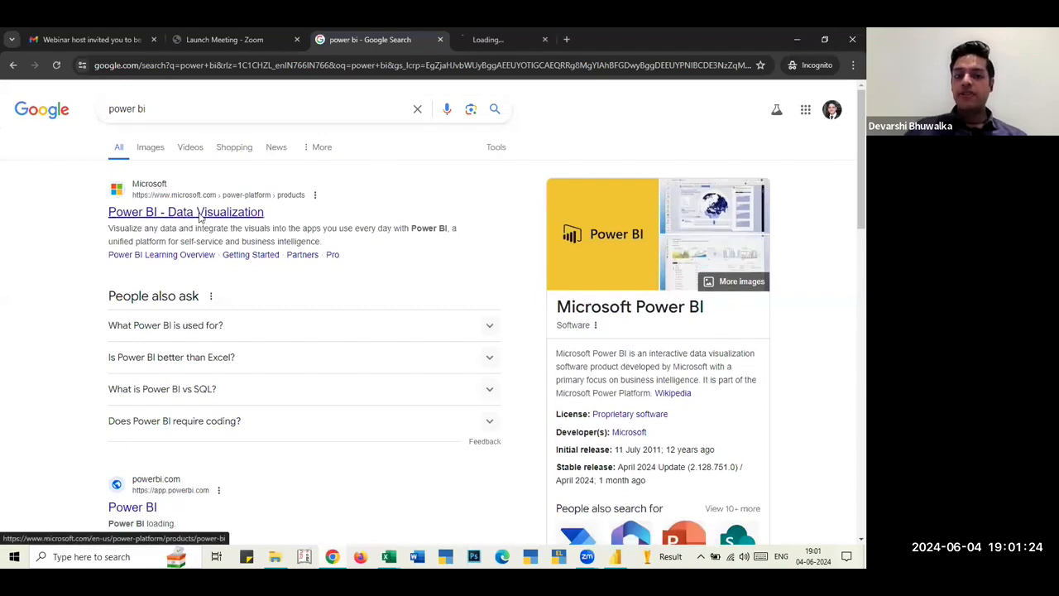
pyautogui.click(517, 32)
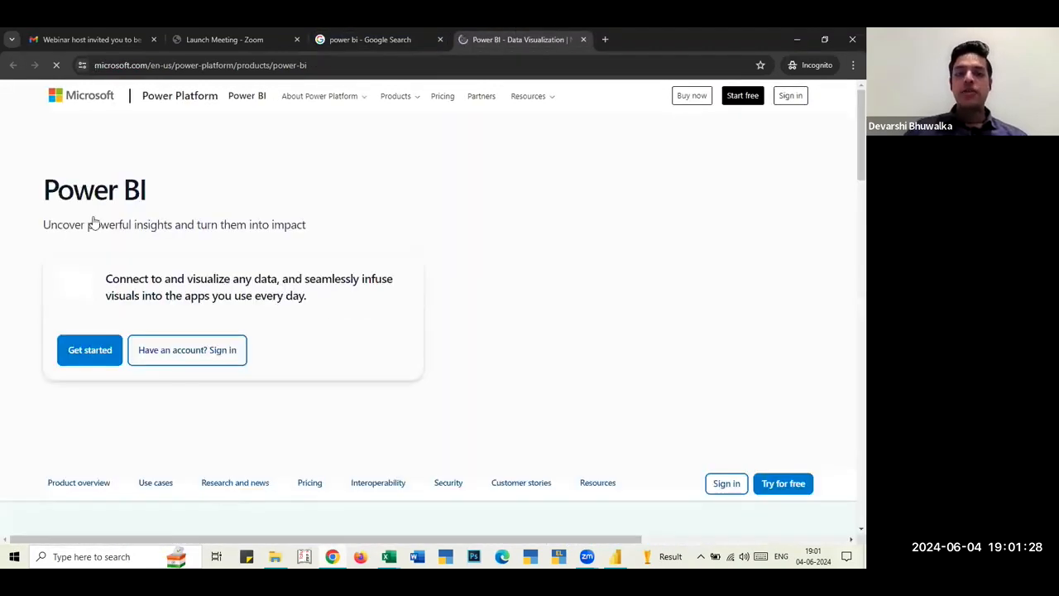
pyautogui.scroll(-3, 277, 290)
pyautogui.scroll(-2, 288, 303)
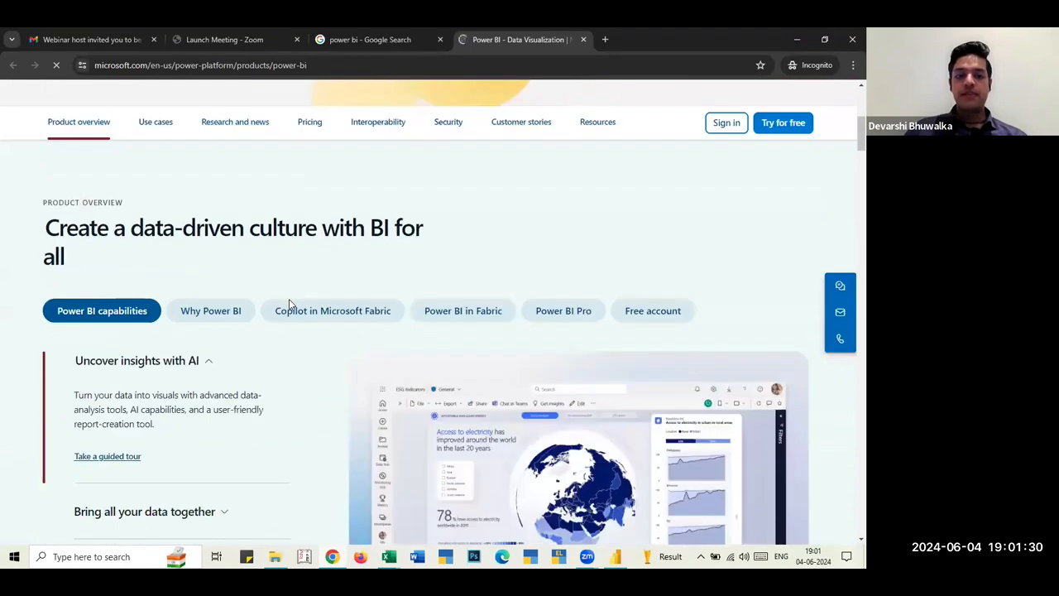
pyautogui.scroll(4, 140, 301)
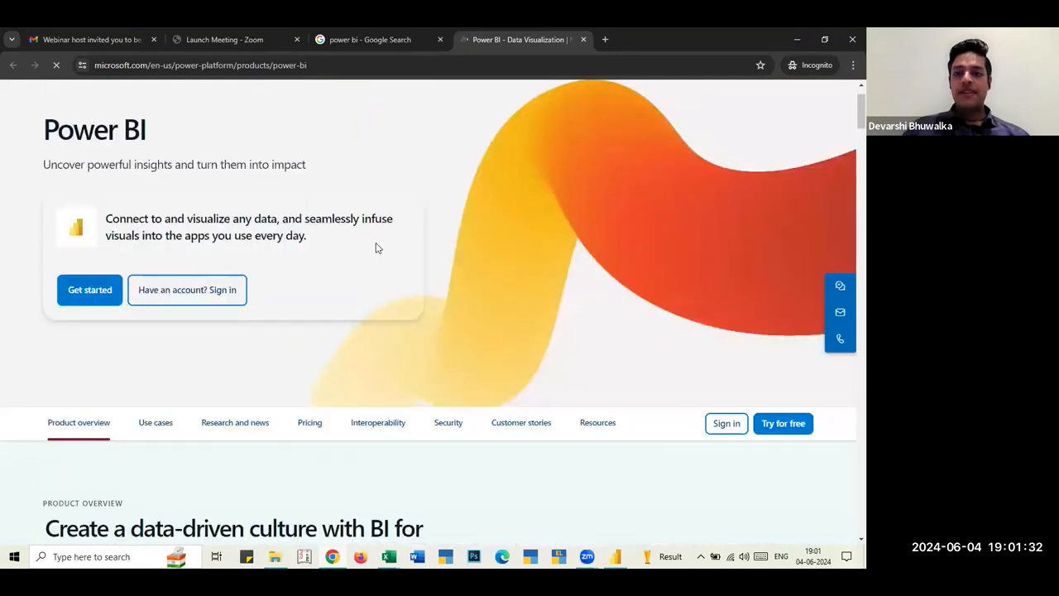
pyautogui.hotkey('ctrl', 'w')
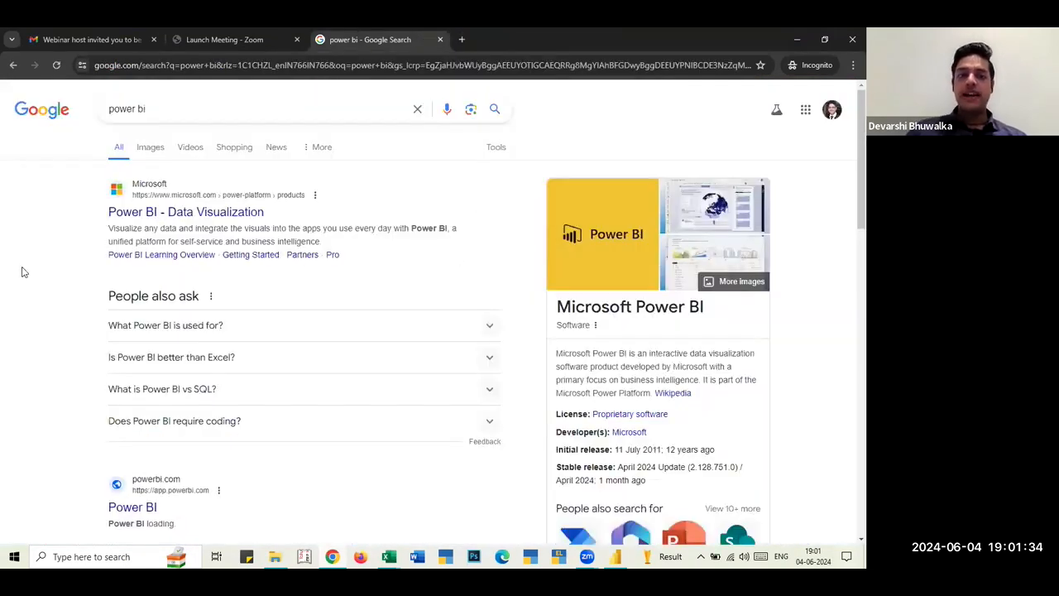
pyautogui.hotkey('alt', 'Tab')
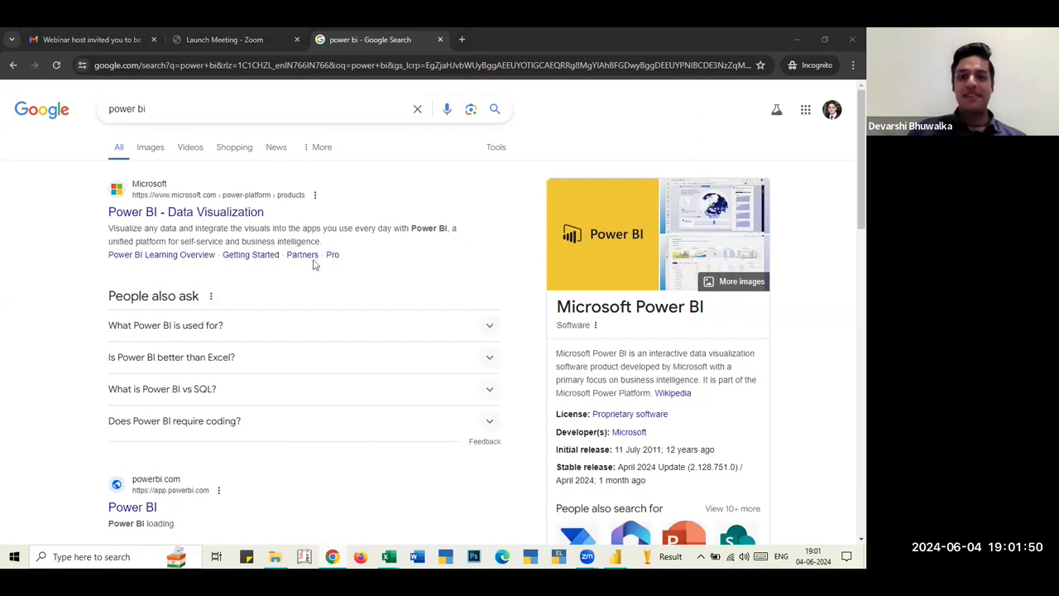
pyautogui.click(352, 33)
pyautogui.hotkey('ctrl', 'w')
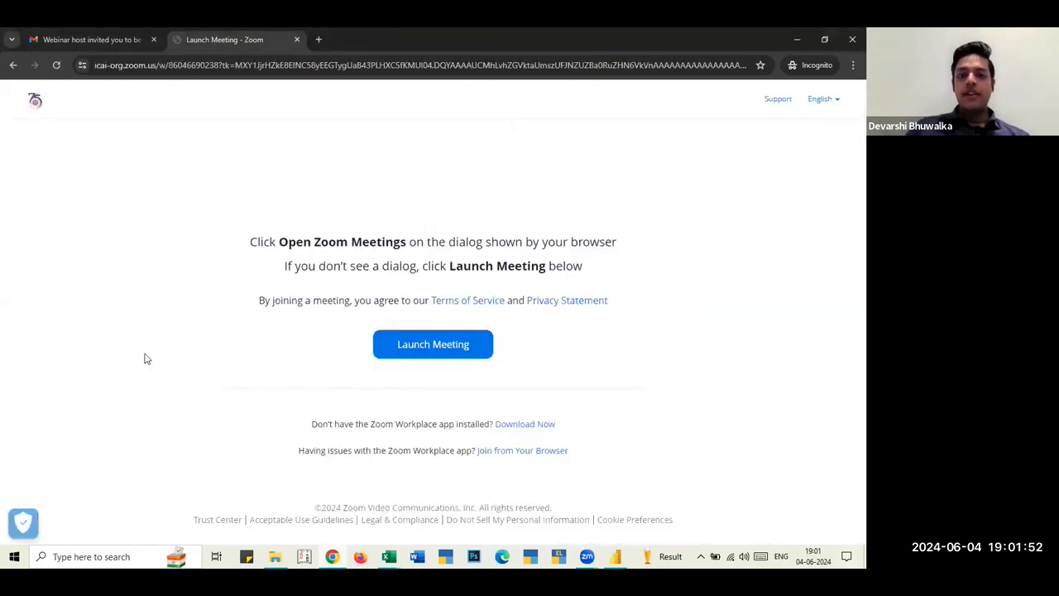
# - Switch to Power BI Desktop and start a blank report
pyautogui.hotkey('alt', 'Tab')
pyautogui.hotkey('alt', 'Tab')
pyautogui.hotkey('alt', 'Tab')
pyautogui.hotkey('alt', 'Tab')
pyautogui.hotkey('alt', 'Tab')
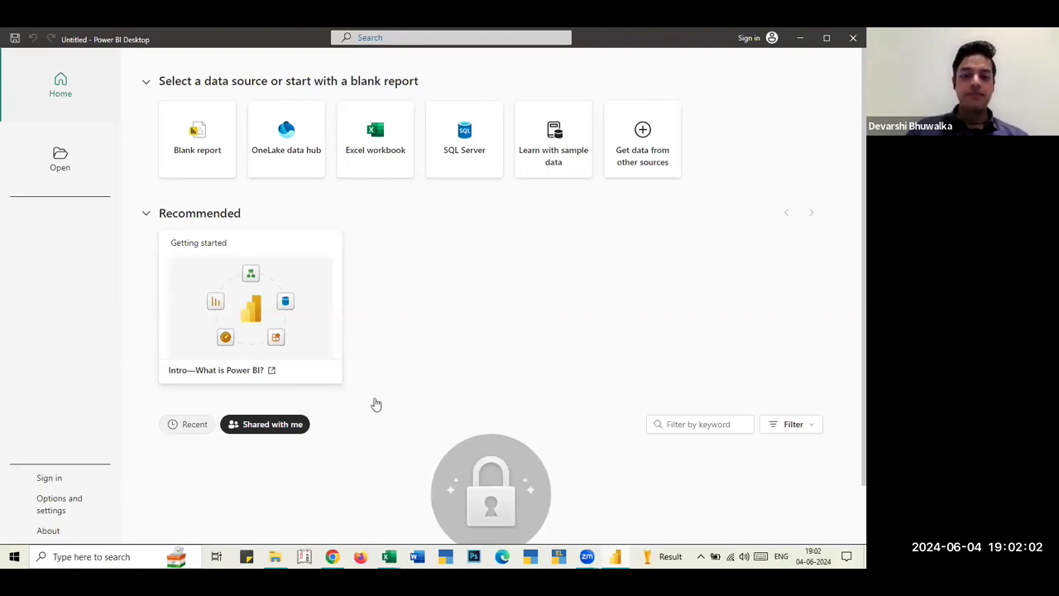
pyautogui.click(202, 151)
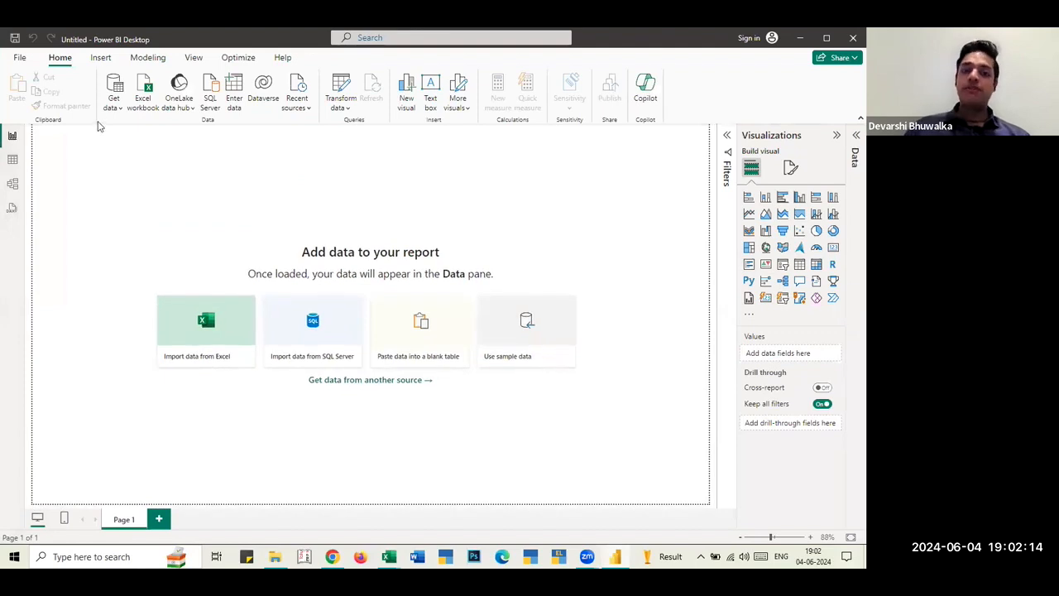
# - View the Sales Register table in the Book2 workbook once more and return to the blank Power BI Desktop report
pyautogui.hotkey('alt', 'Tab')
pyautogui.hotkey('alt', 'Tab')
pyautogui.hotkey('alt', 'Tab')
pyautogui.hotkey('alt', 'Tab')
pyautogui.hotkey('alt', 'shift', 'Tab')
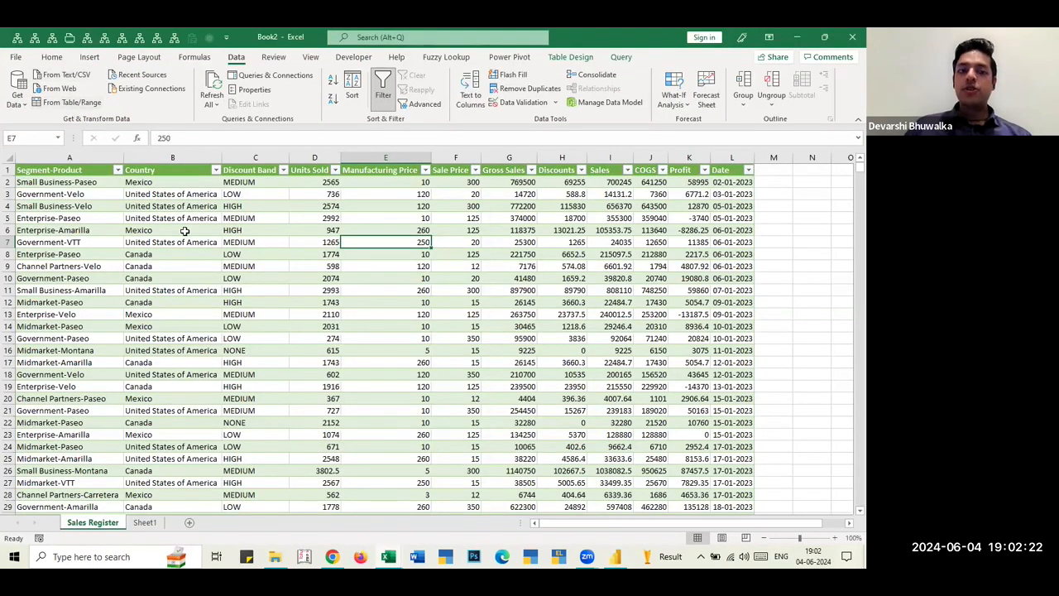
pyautogui.hotkey('alt', 'Tab')
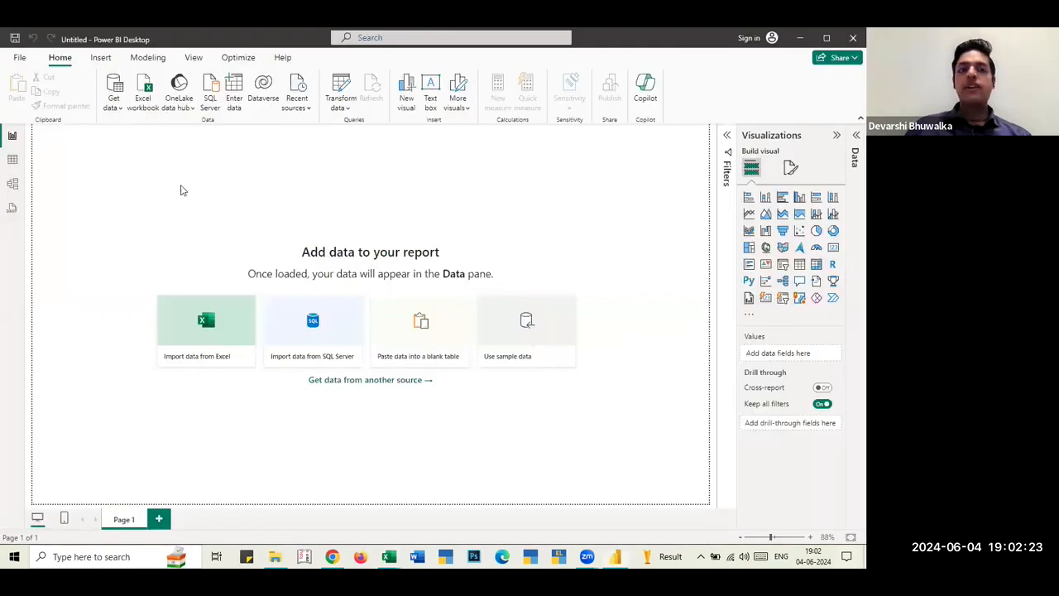
# - Look over the common data sources and the empty Table and Model views, and return to Report view
pyautogui.click(114, 104)
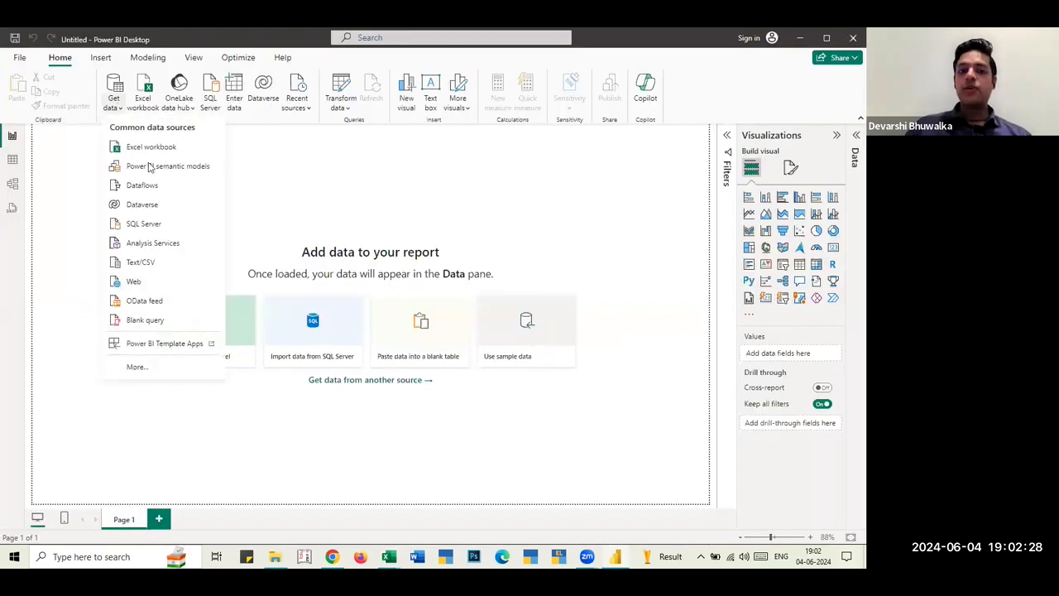
pyautogui.click(115, 104)
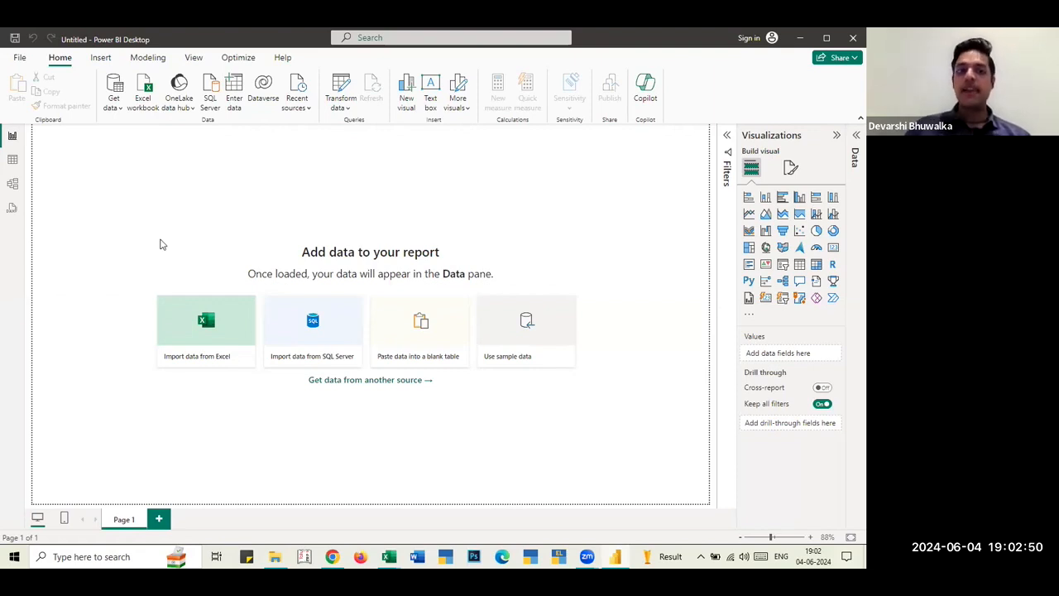
pyautogui.click(12, 162)
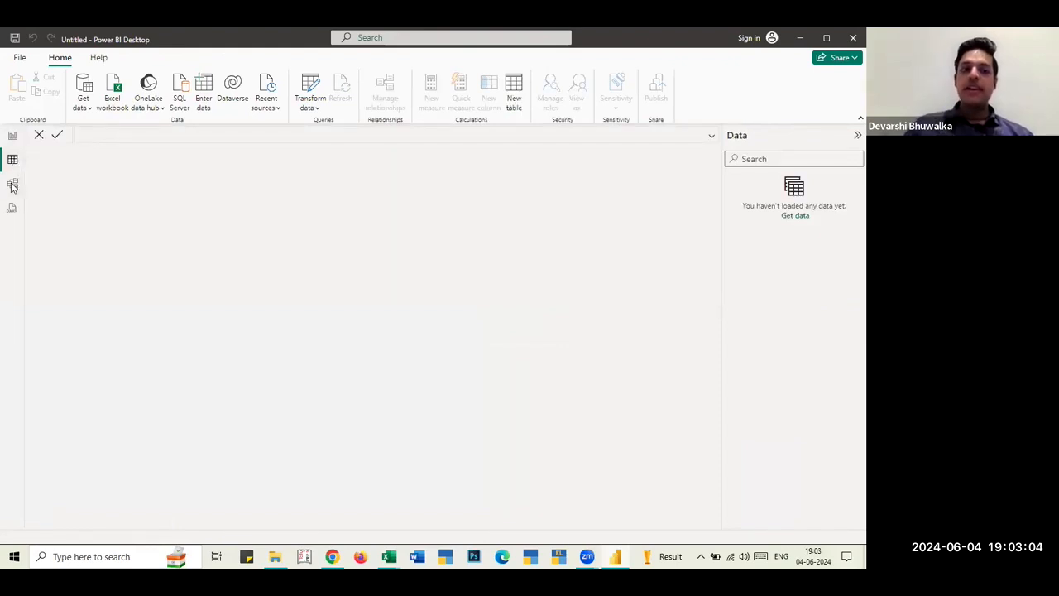
pyautogui.click(13, 186)
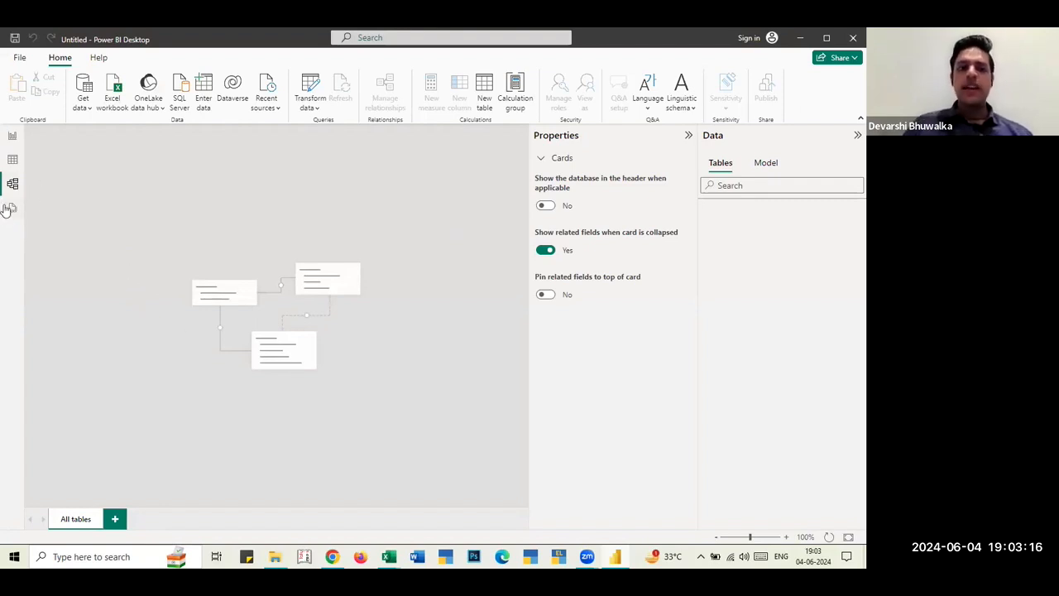
pyautogui.click(13, 138)
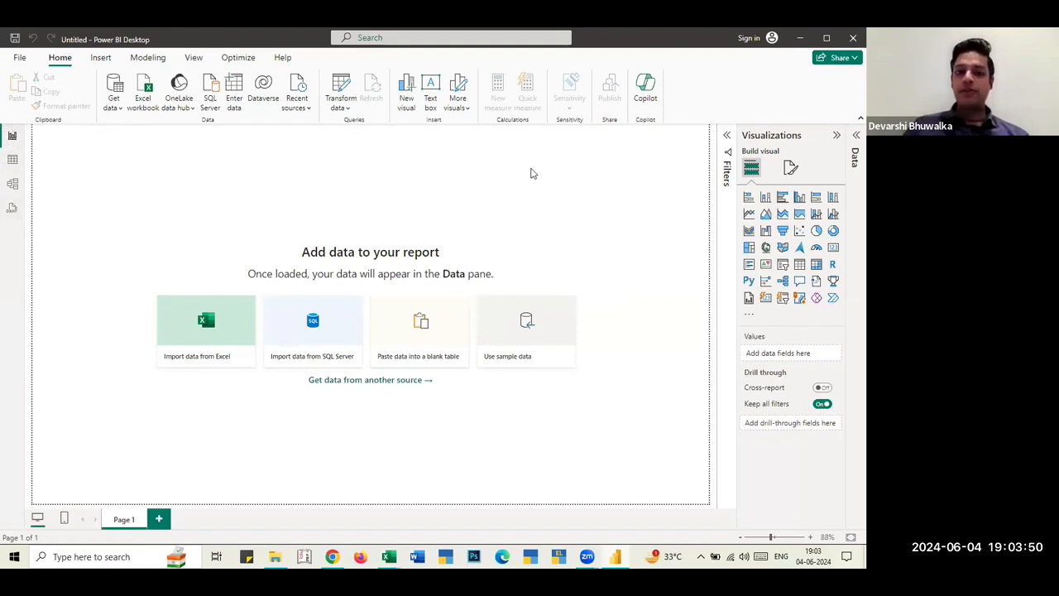
# - View the Data, Visualizations and Filters panes expanded beside the blank report page, and collapse all three
pyautogui.click(836, 138)
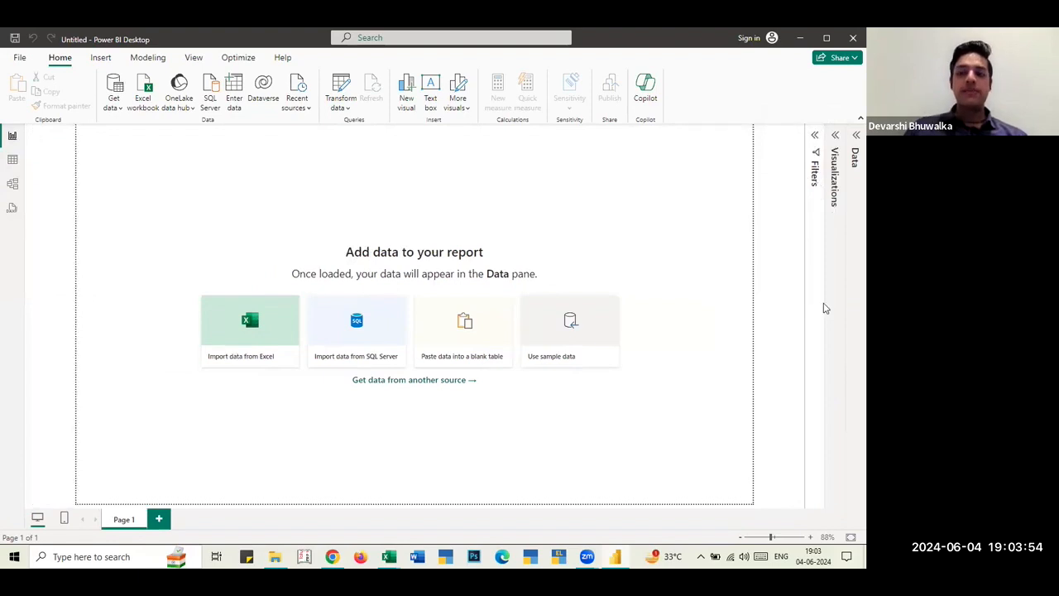
pyautogui.click(856, 135)
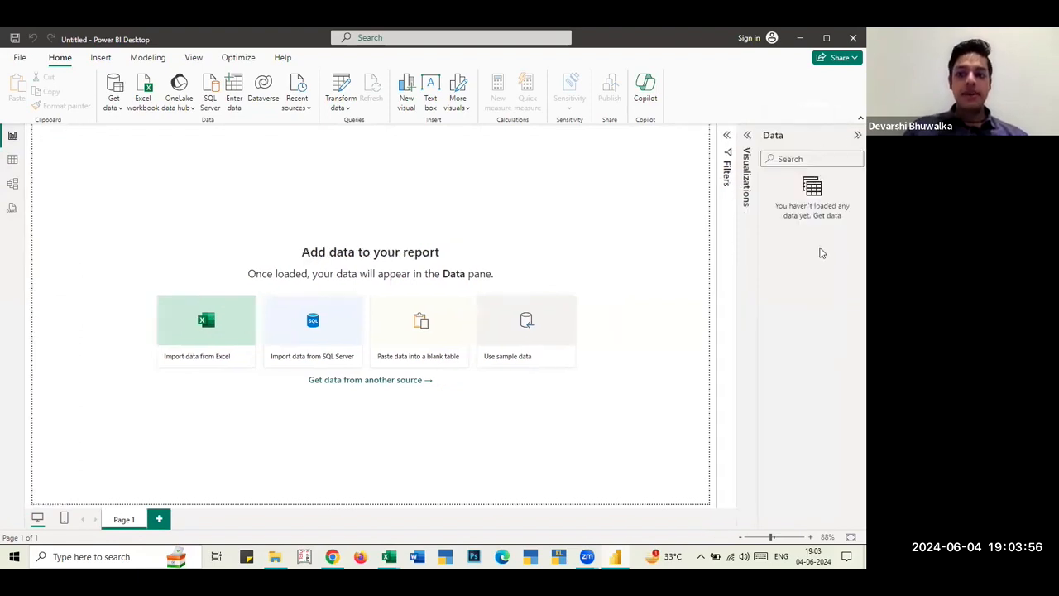
pyautogui.click(747, 135)
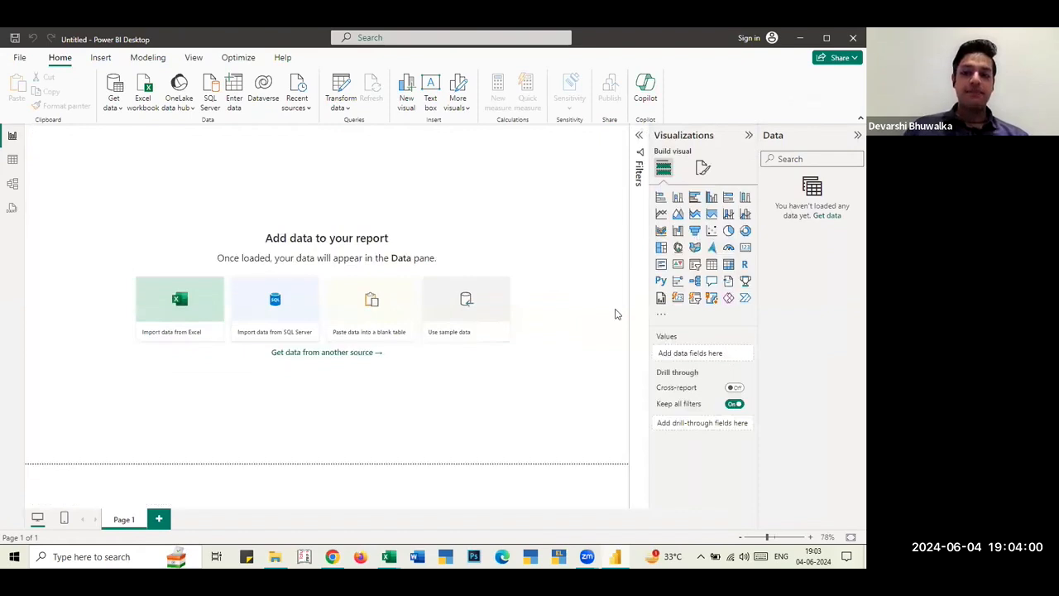
pyautogui.click(639, 139)
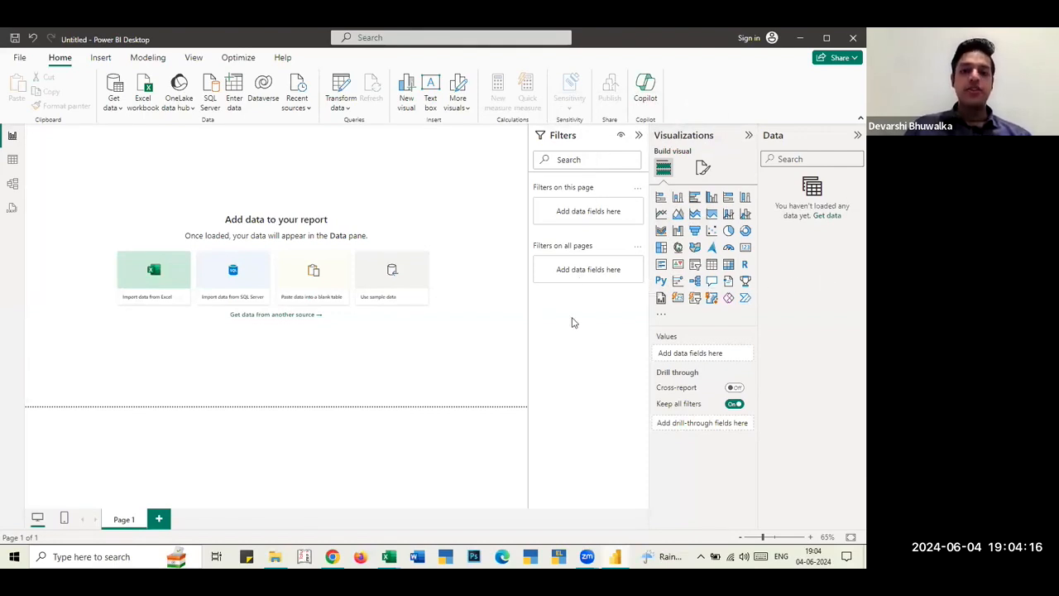
pyautogui.click(639, 136)
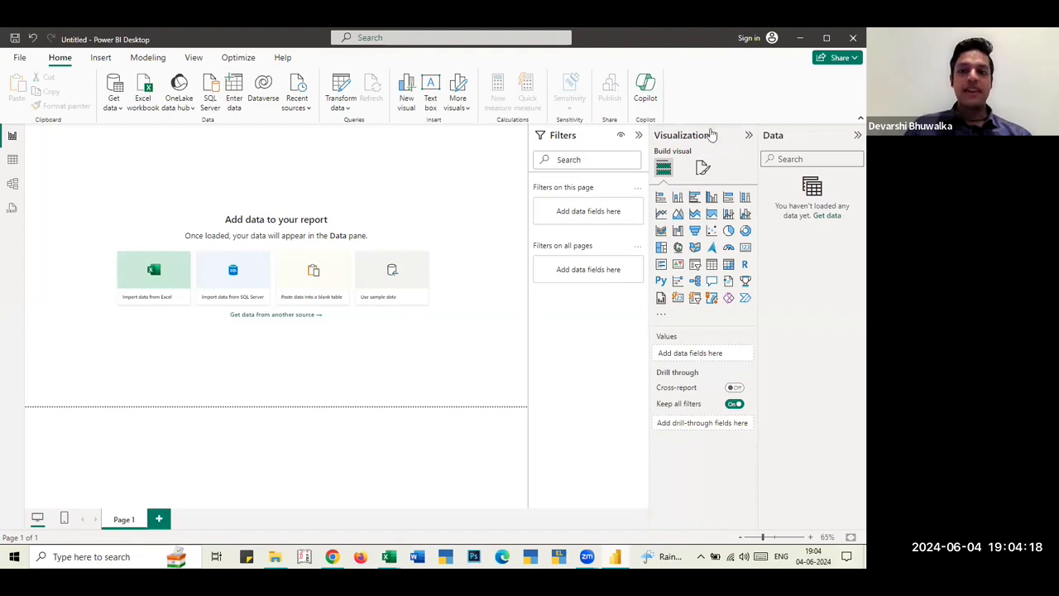
pyautogui.click(747, 135)
pyautogui.click(855, 137)
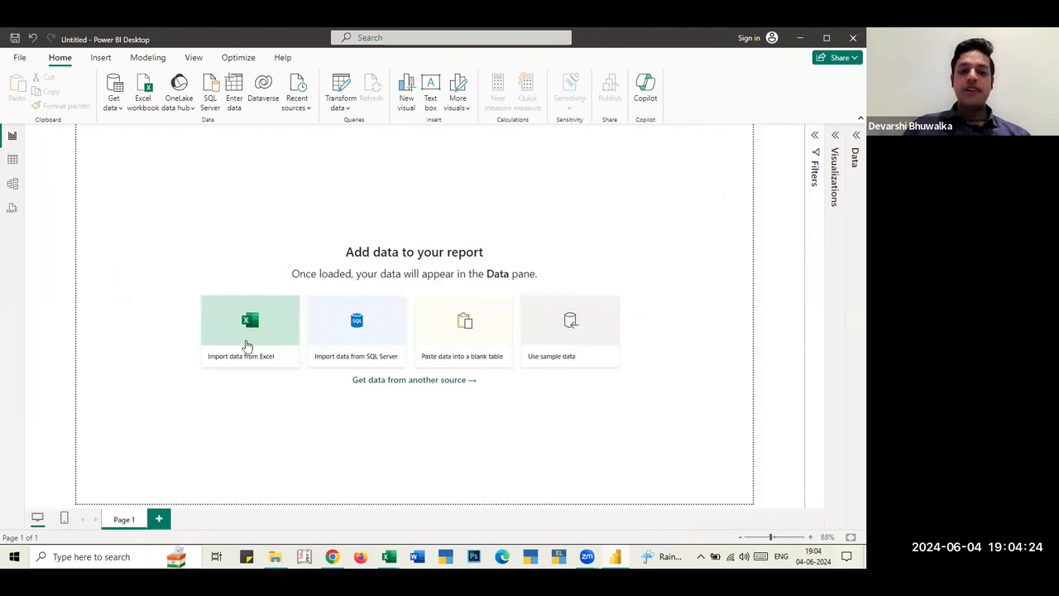
# - Browse the full list of Get Data connectors, from files and databases to Azure sources, and close it without connecting
pyautogui.click(118, 106)
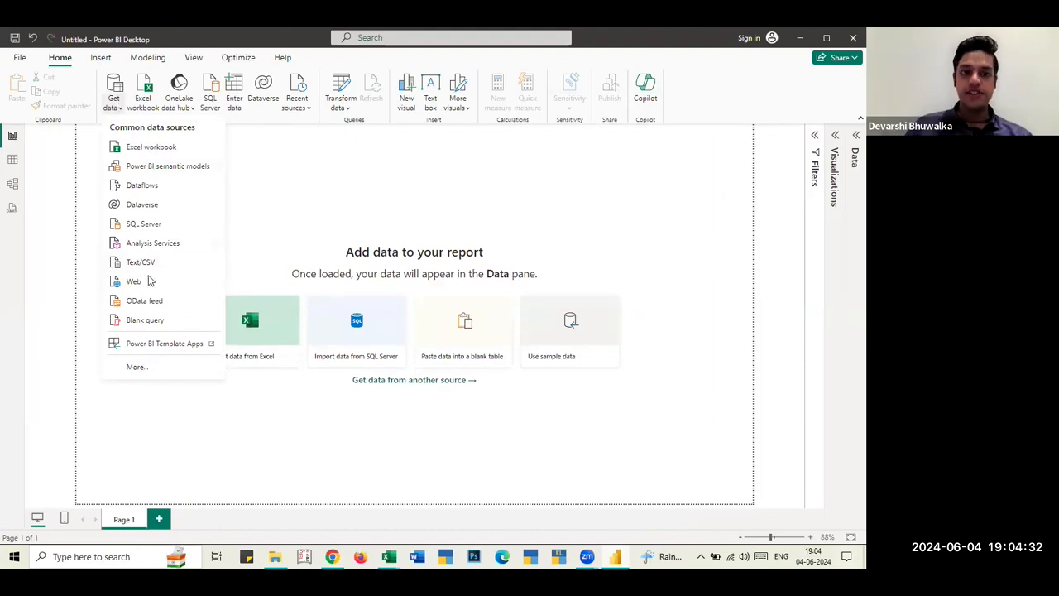
pyautogui.click(131, 371)
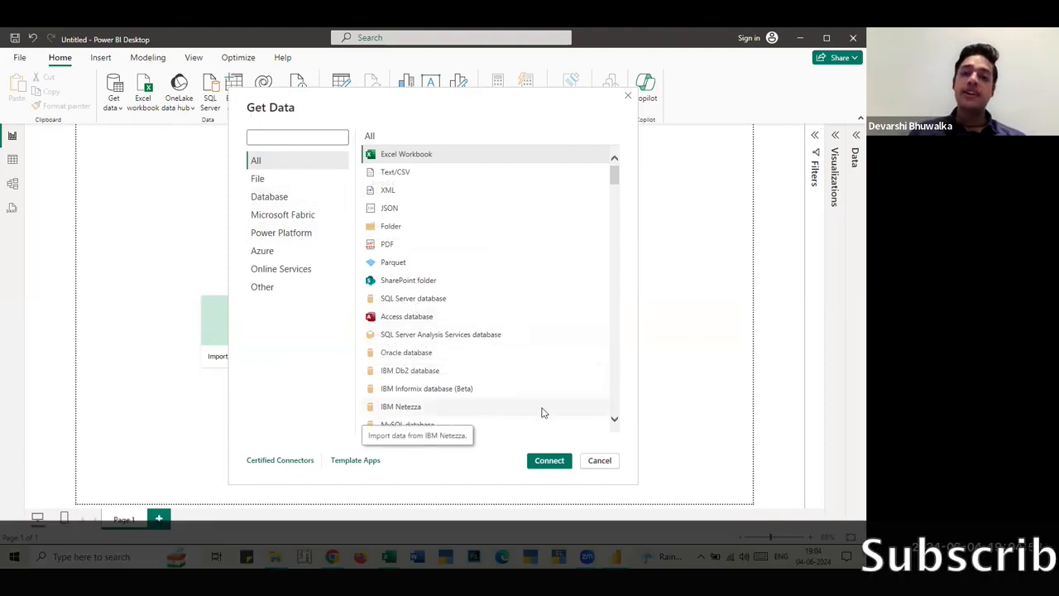
pyautogui.scroll(-3, 507, 308)
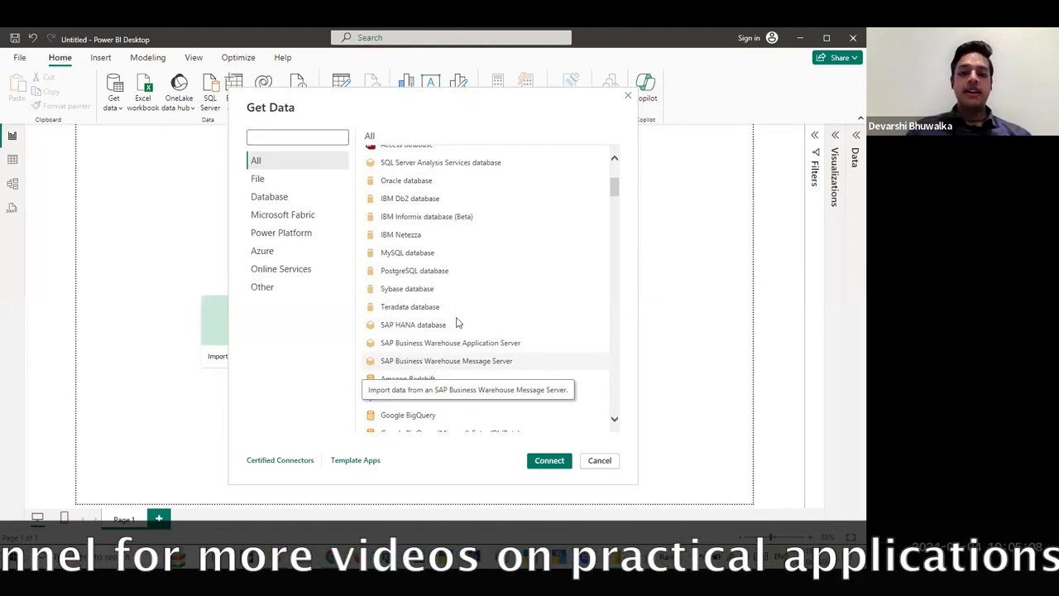
pyautogui.scroll(-3, 447, 323)
pyautogui.scroll(-2, 422, 289)
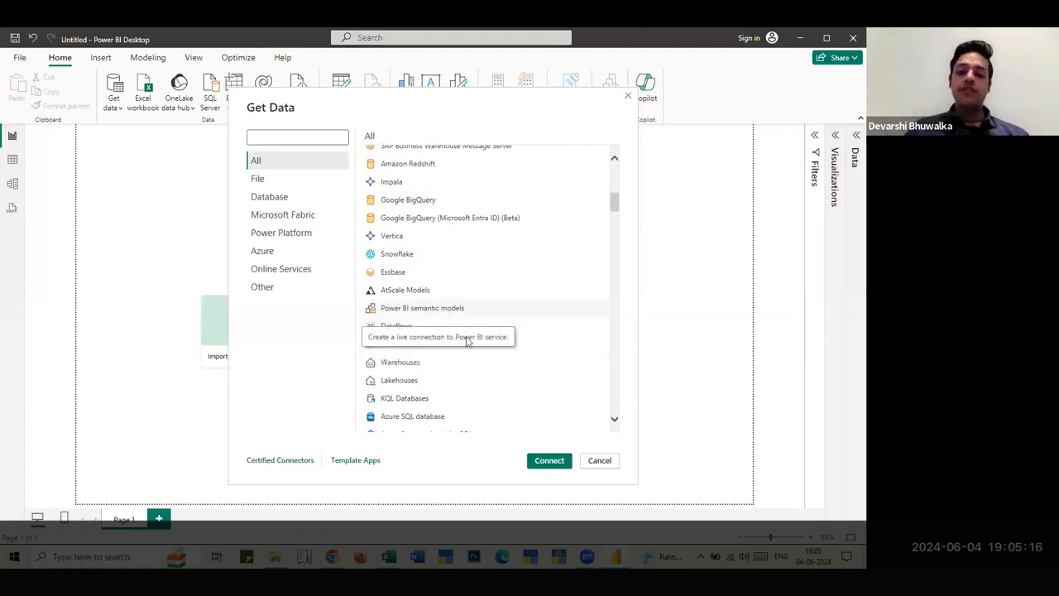
pyautogui.scroll(-4, 476, 343)
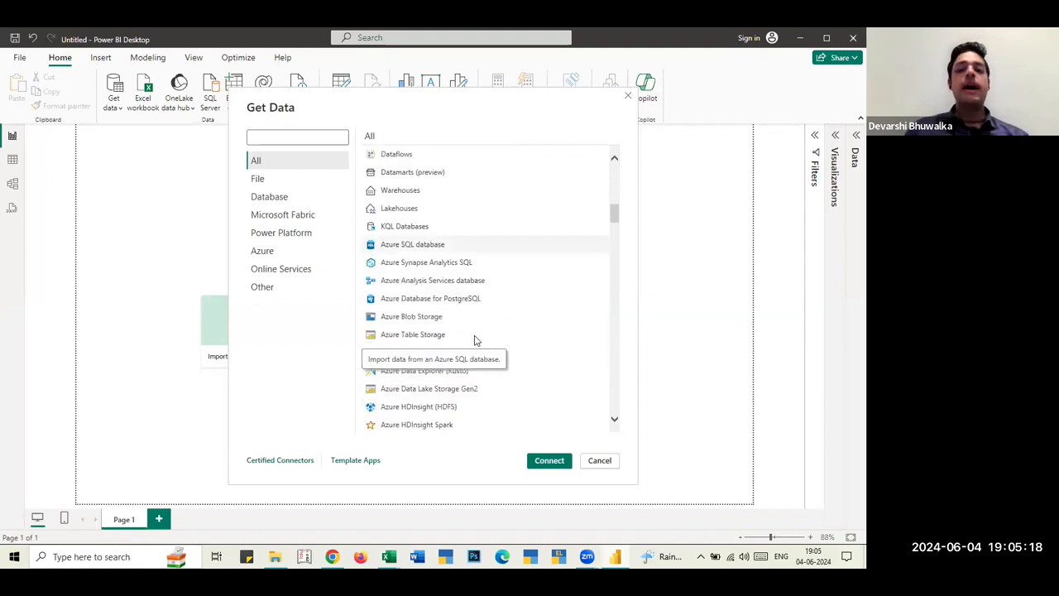
pyautogui.scroll(15, 463, 302)
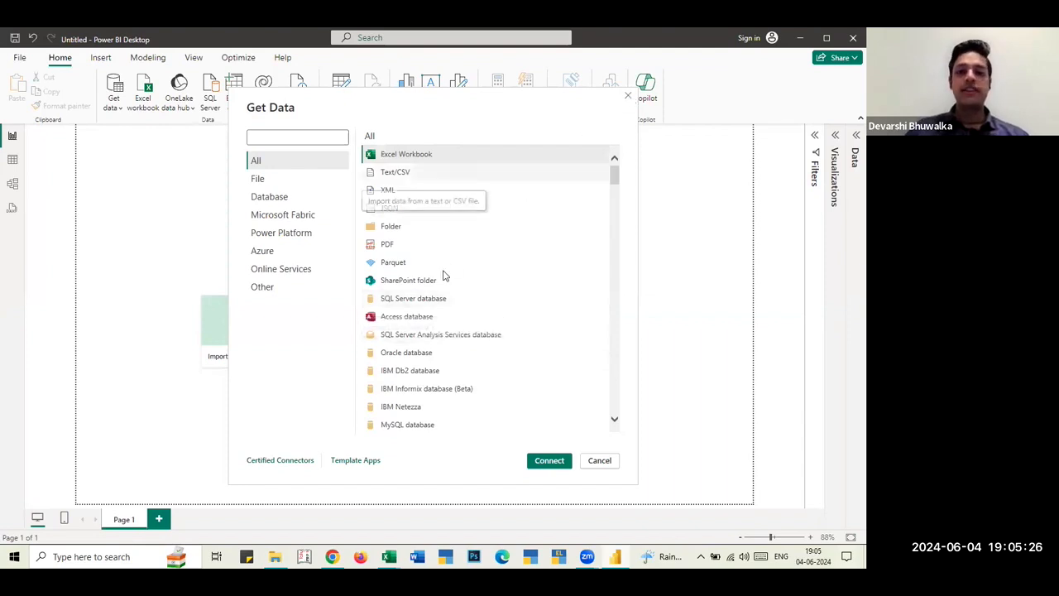
pyautogui.click(627, 96)
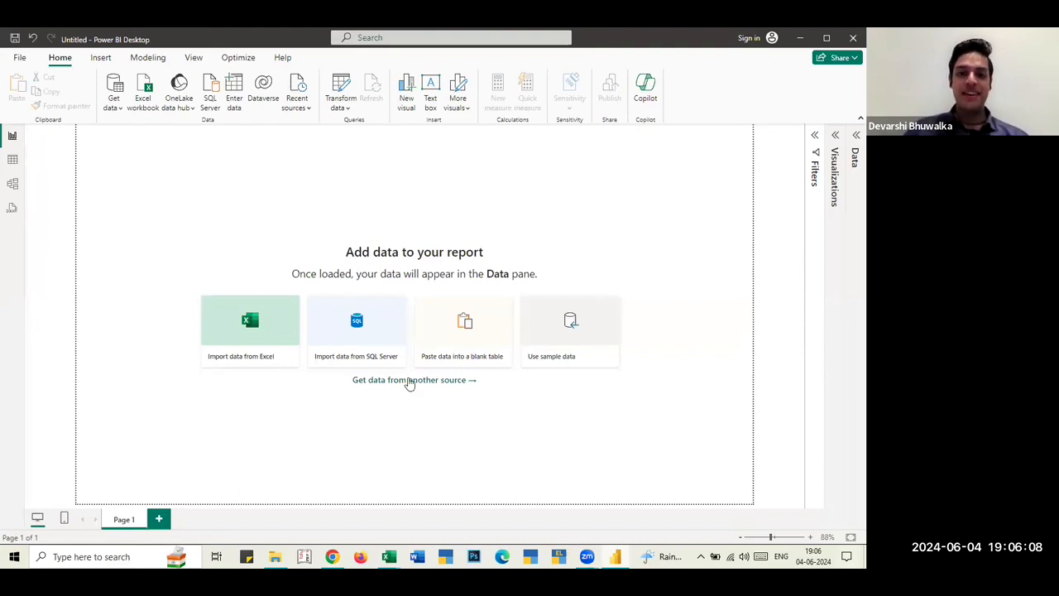
# - Start a new data connection using the Folder connector
pyautogui.hotkey('alt', 'Tab')
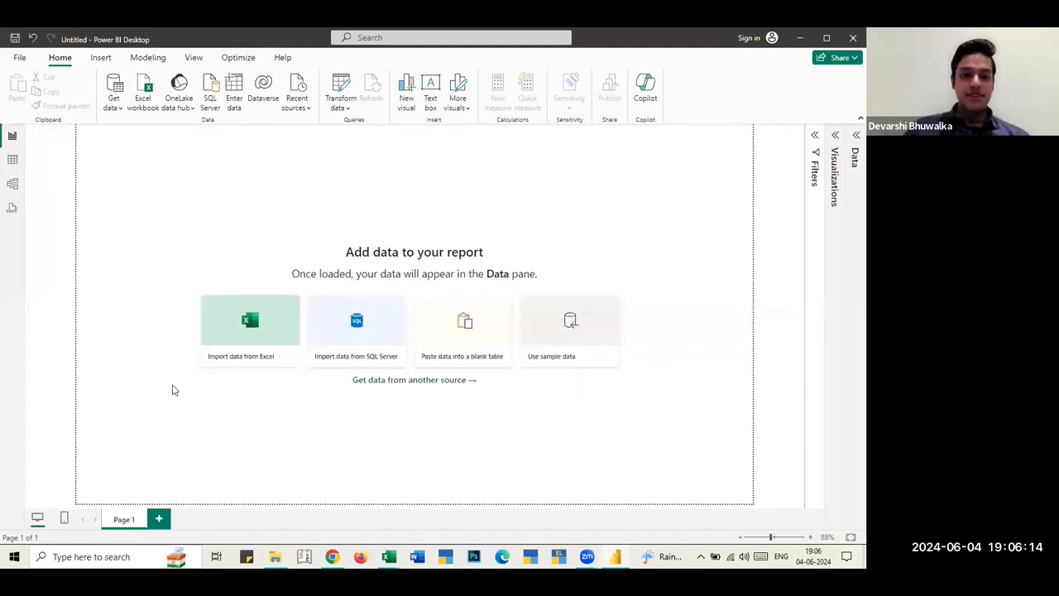
pyautogui.click(115, 98)
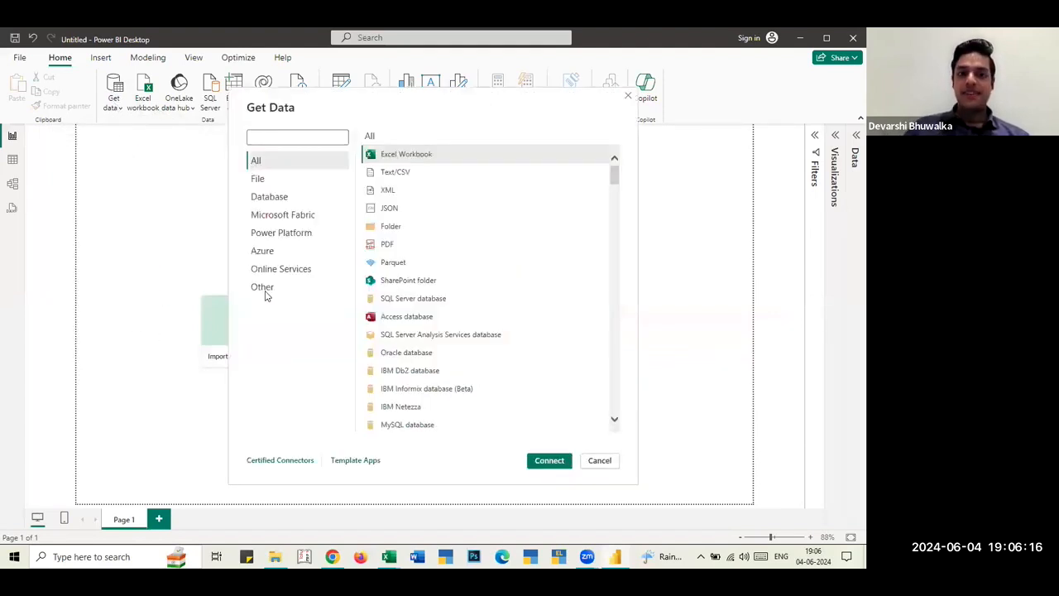
pyautogui.click(390, 227)
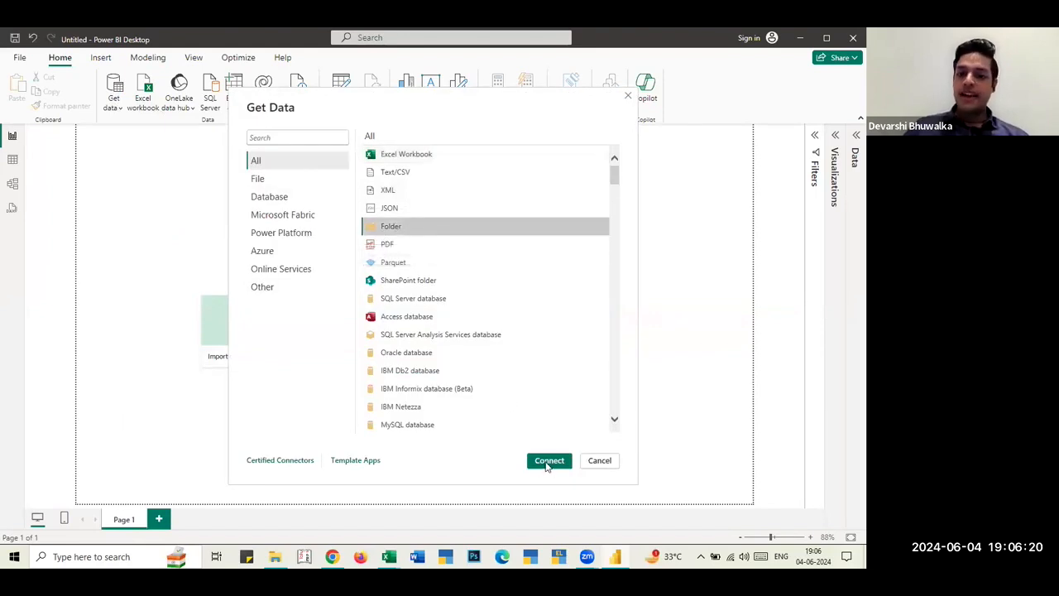
pyautogui.click(548, 461)
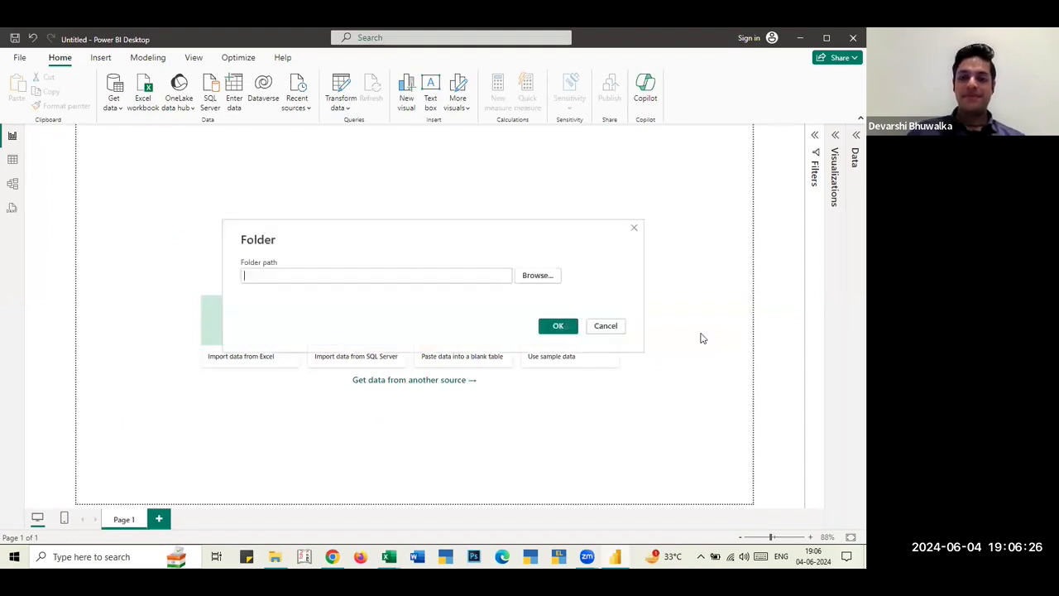
# - Set the folder path to the Sales Register folder inside Power BI 04.06.24 and list its files
pyautogui.click(530, 274)
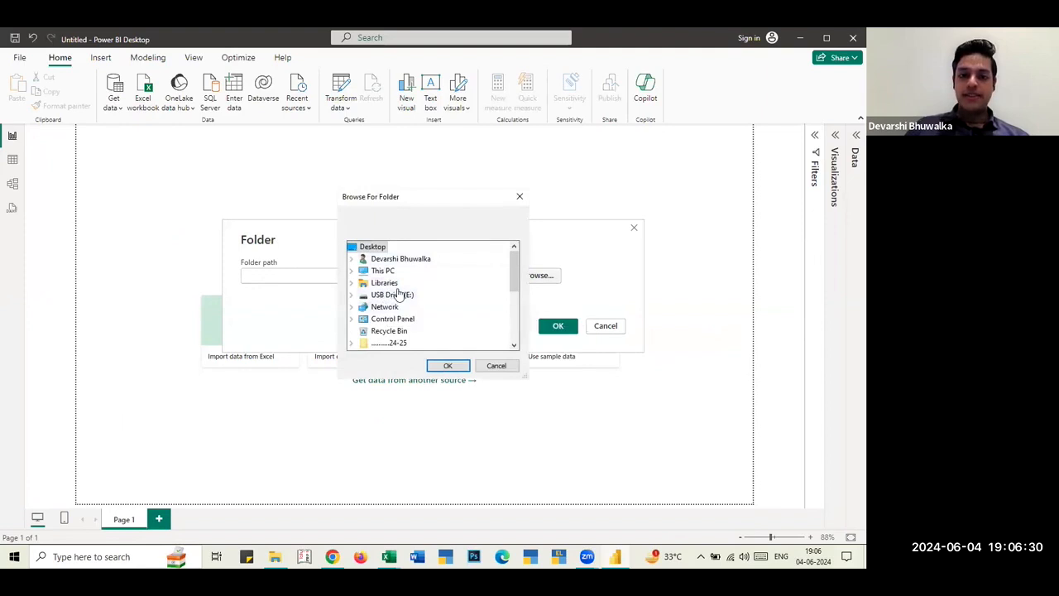
pyautogui.scroll(-5, 399, 288)
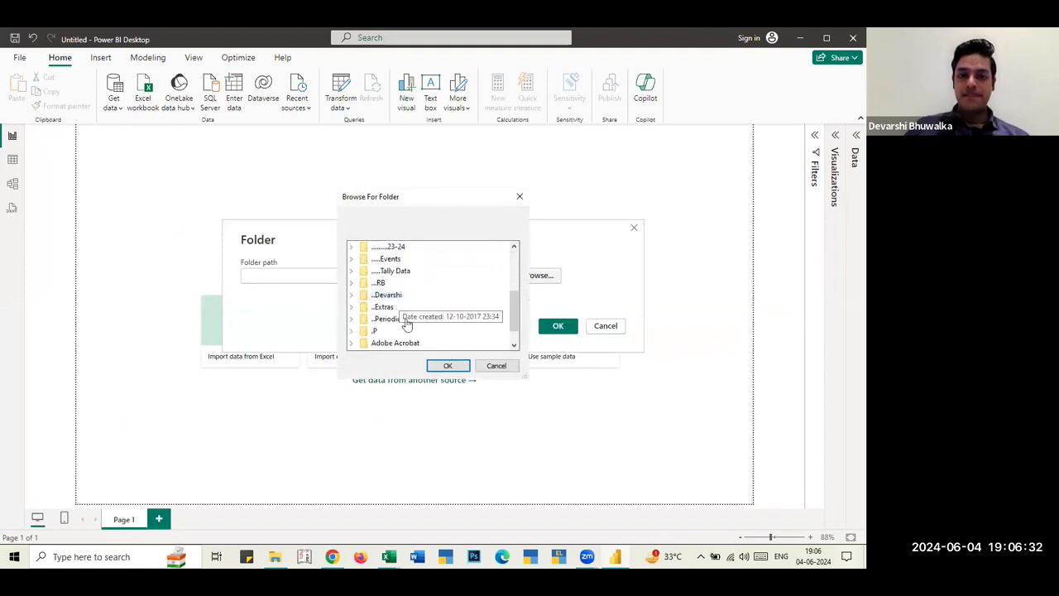
pyautogui.doubleClick(395, 342)
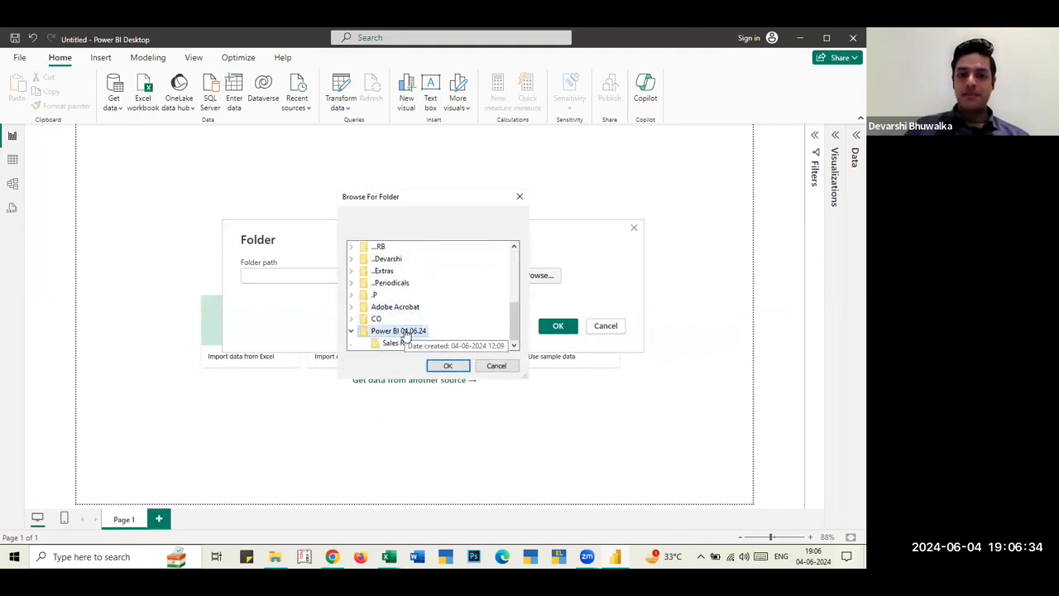
pyautogui.click(398, 343)
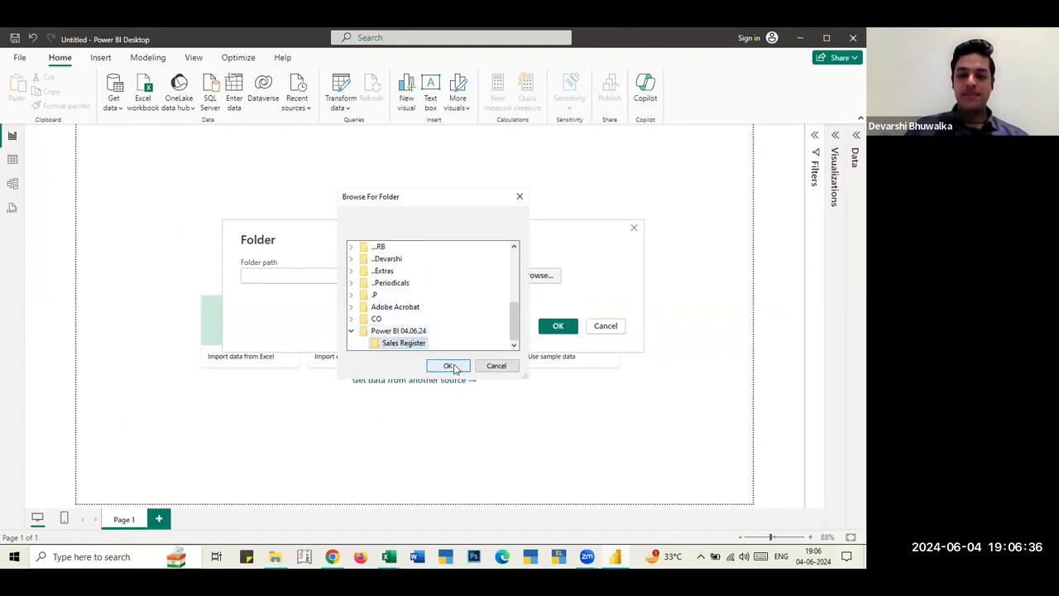
pyautogui.click(447, 366)
pyautogui.click(553, 327)
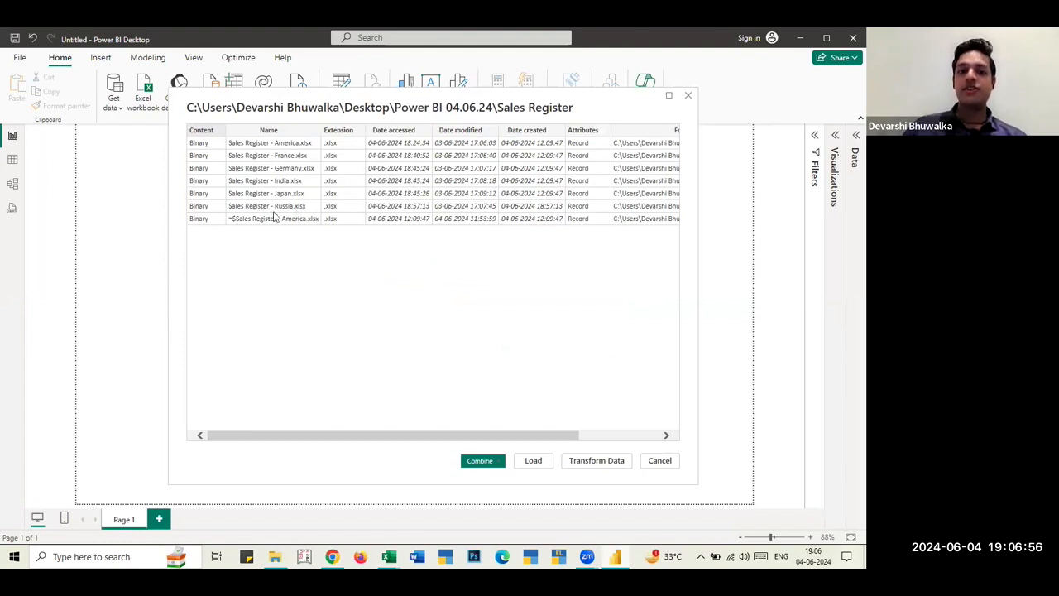
# - Combine and transform the Sales Register files, with the first file as sample and the financials table as the object extracted from each
pyautogui.click(483, 462)
pyautogui.click(526, 475)
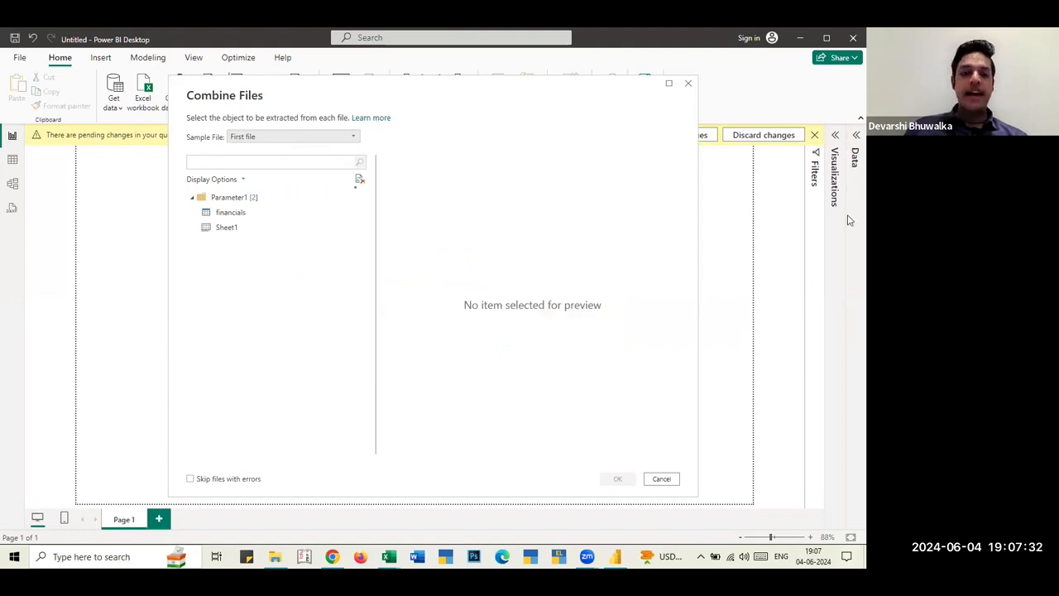
pyautogui.click(286, 139)
pyautogui.click(287, 146)
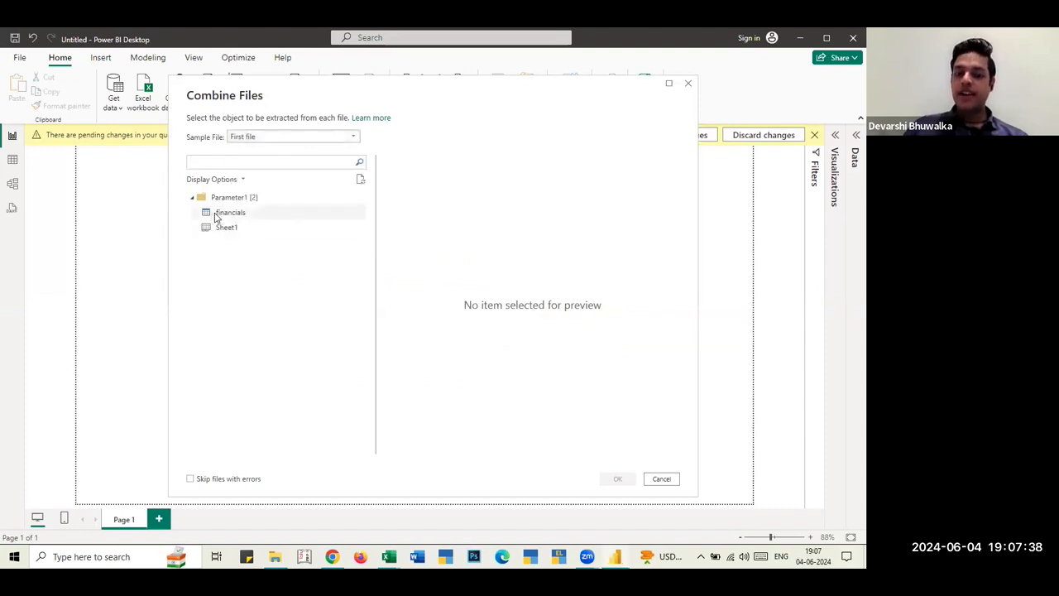
pyautogui.click(217, 217)
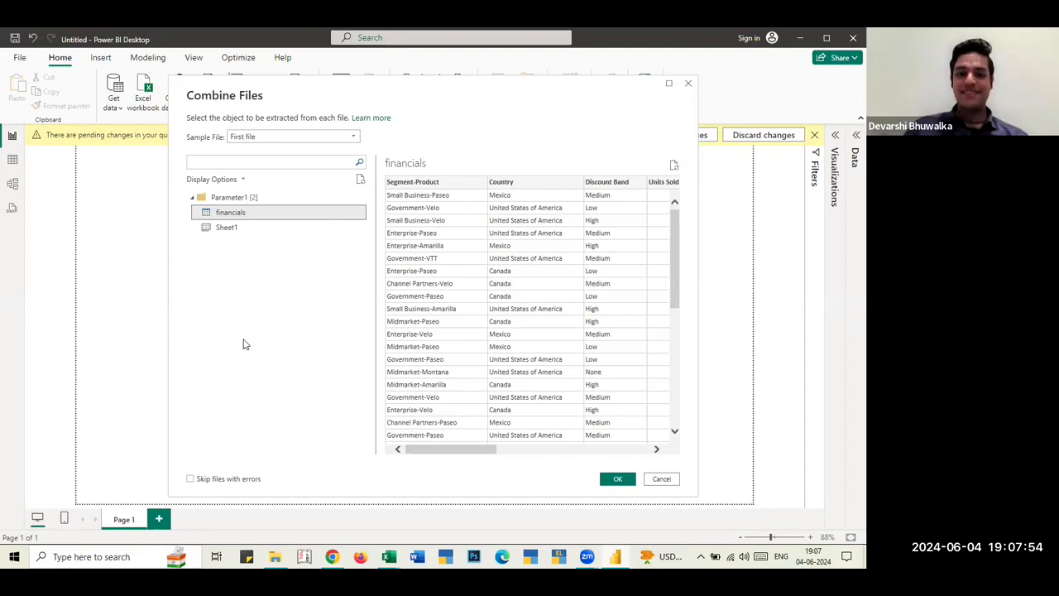
pyautogui.hscroll(5, 488, 278)
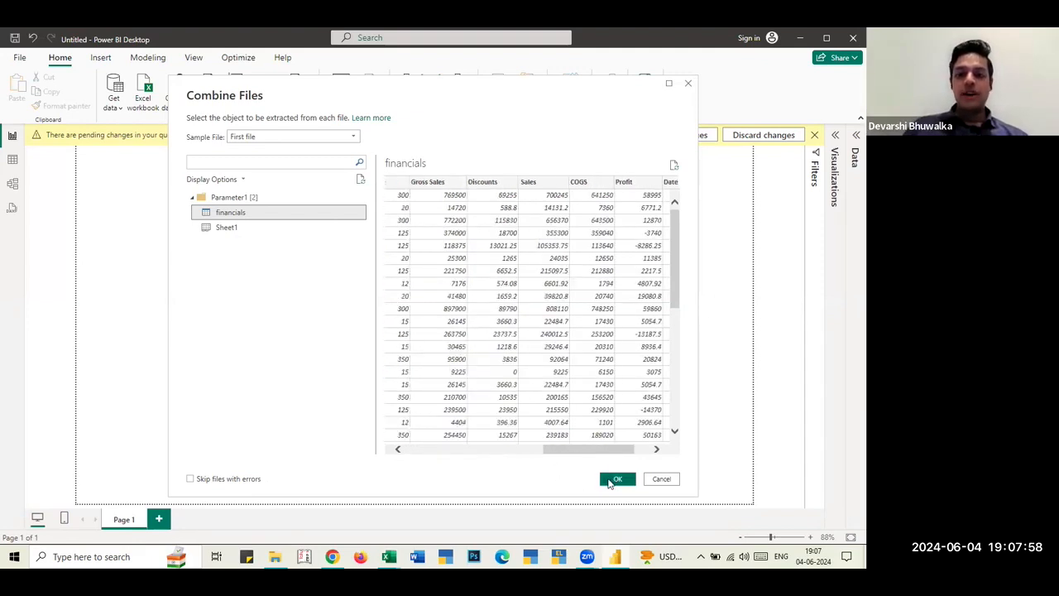
pyautogui.click(616, 479)
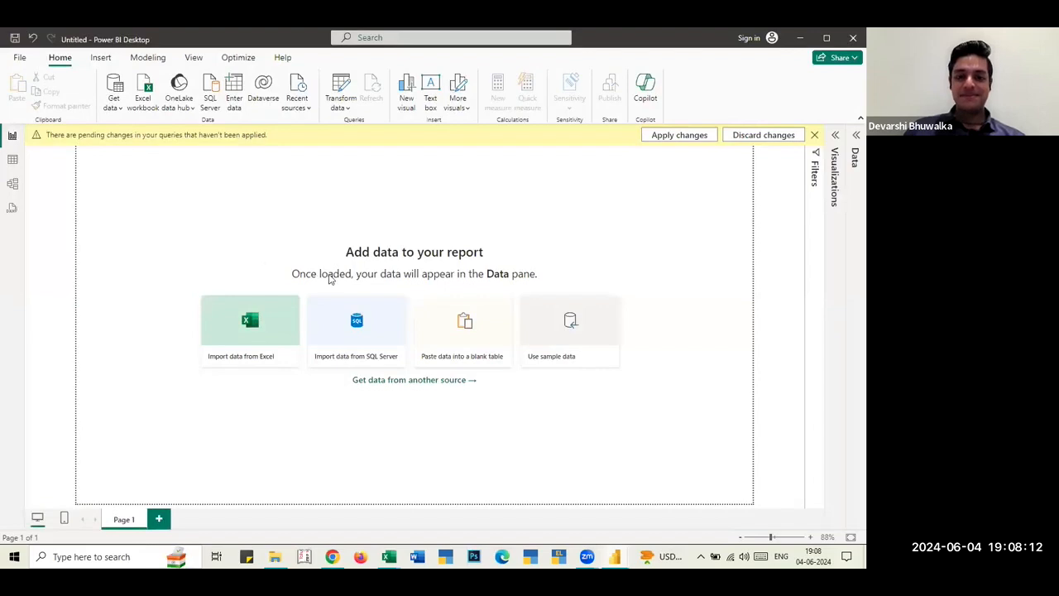
# - Switch to the Power Query Editor window holding the combined Sales Register query
pyautogui.hotkey('alt', 'Tab')
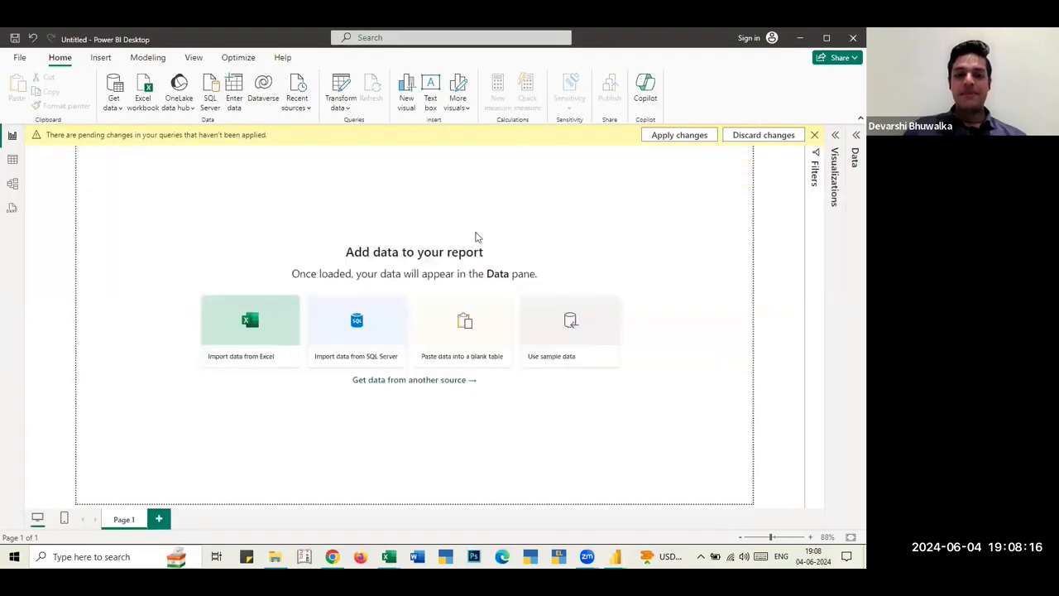
pyautogui.hotkey('alt', 'Tab')
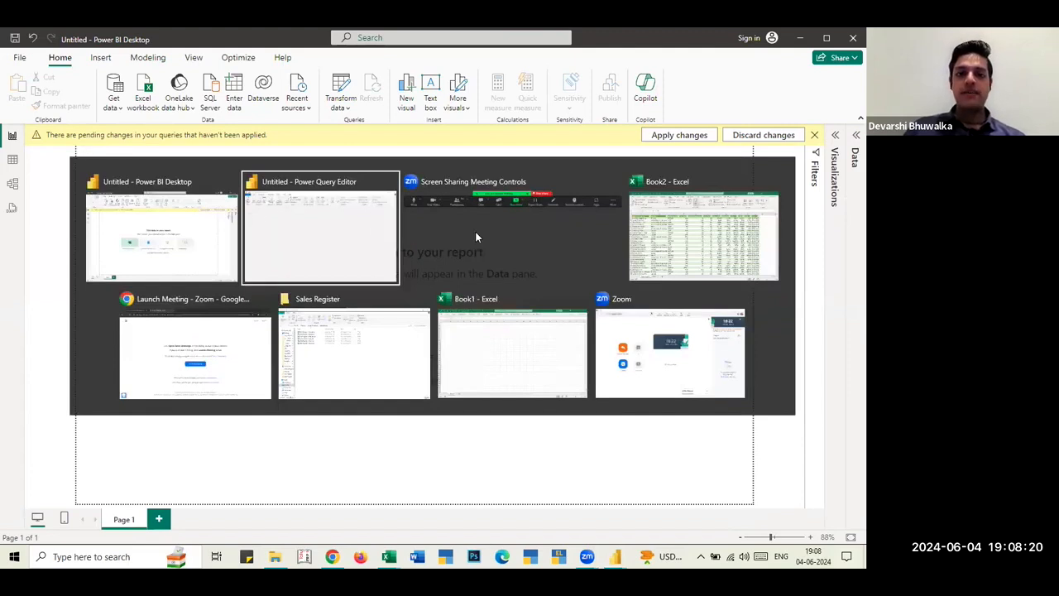
pyautogui.click(322, 198)
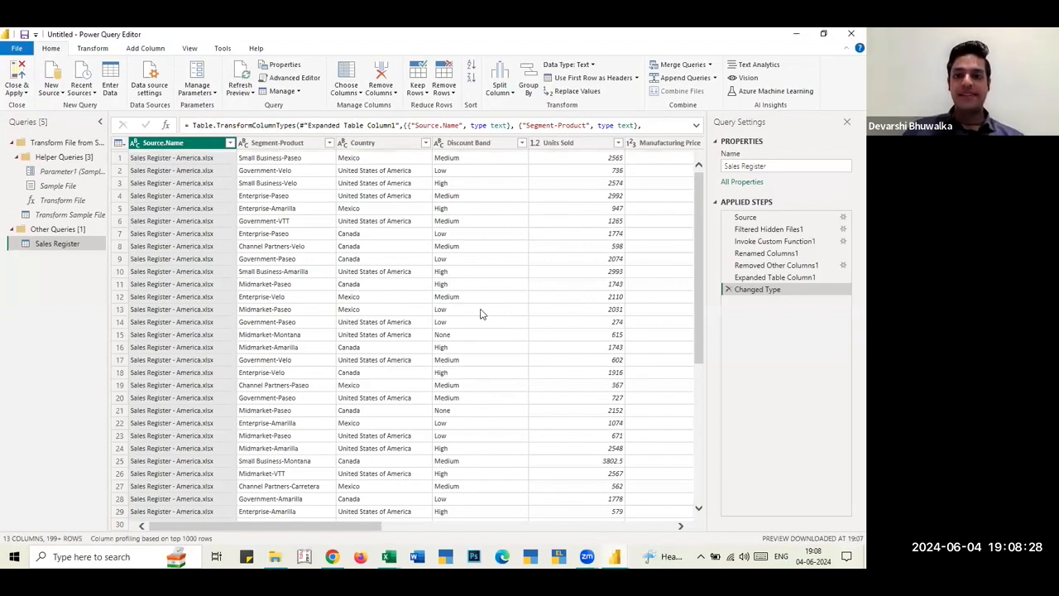
# - Remove the Source.Name column from the combined Sales Register query
pyautogui.scroll(-2, 186, 232)
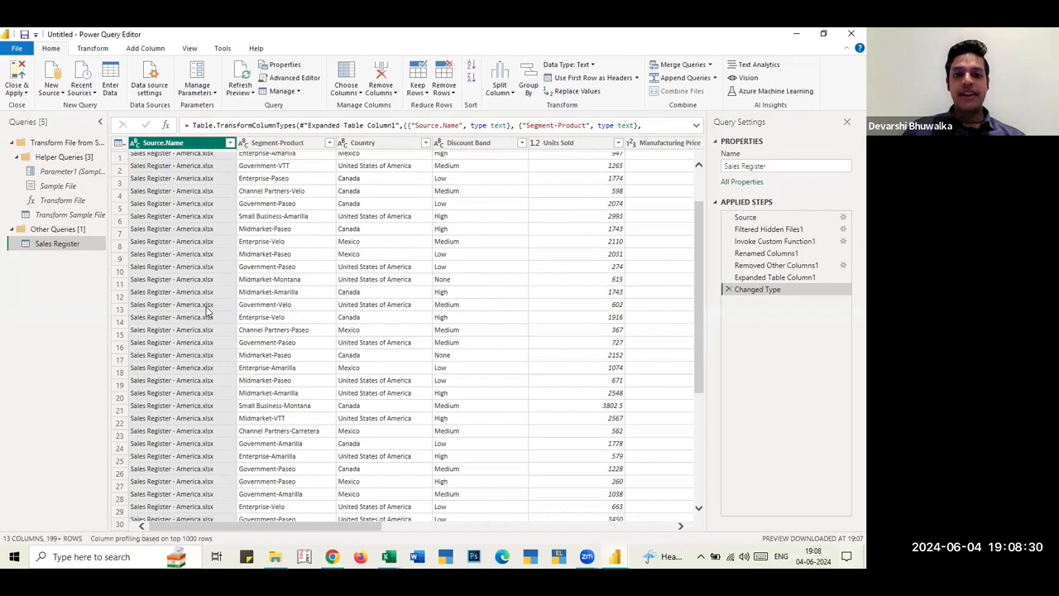
pyautogui.scroll(3, 208, 311)
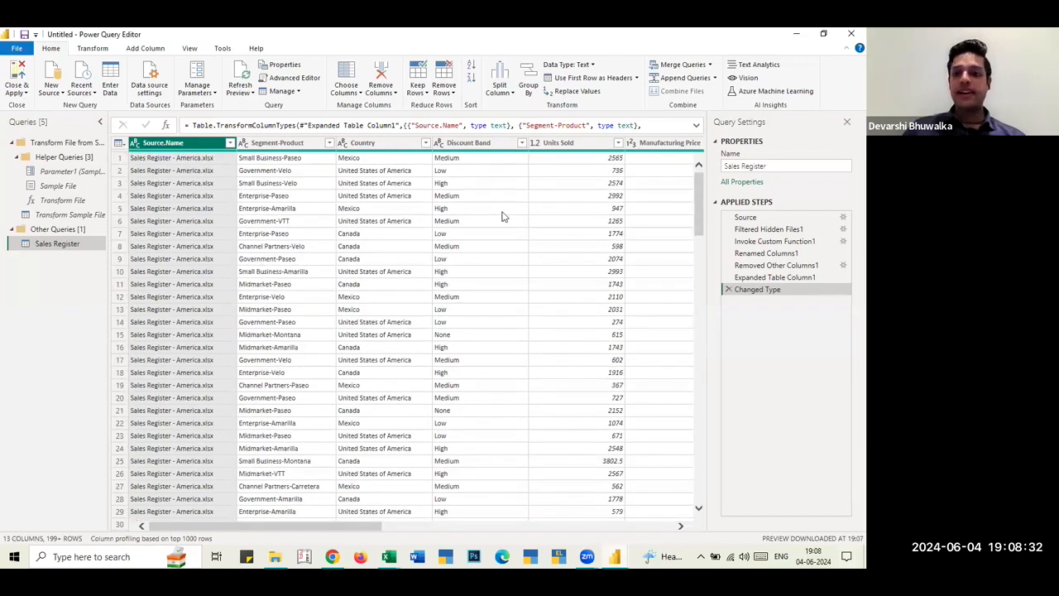
pyautogui.hscroll(10, 501, 217)
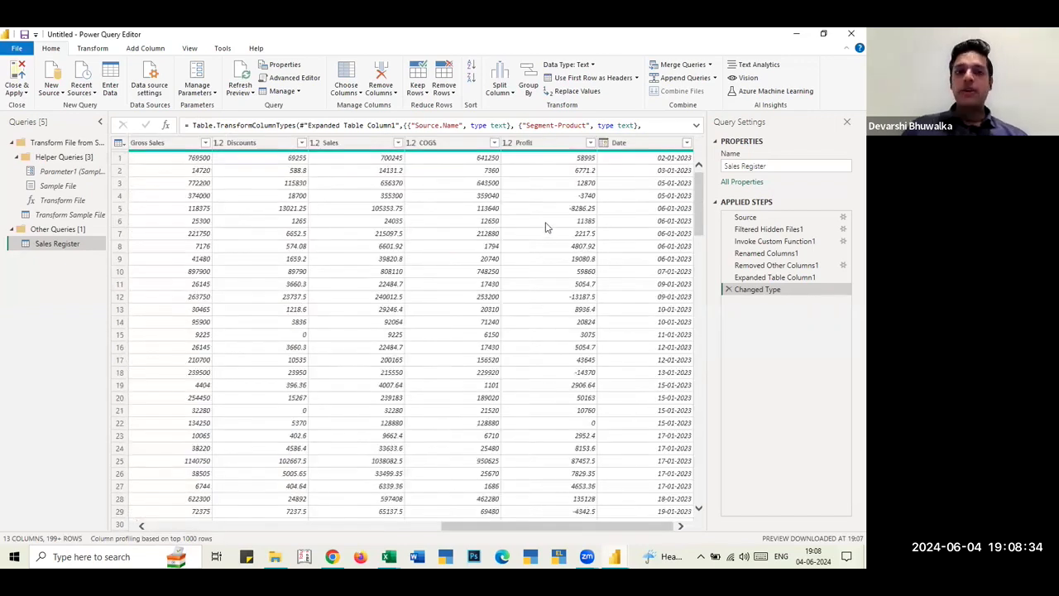
pyautogui.hscroll(-10, 545, 225)
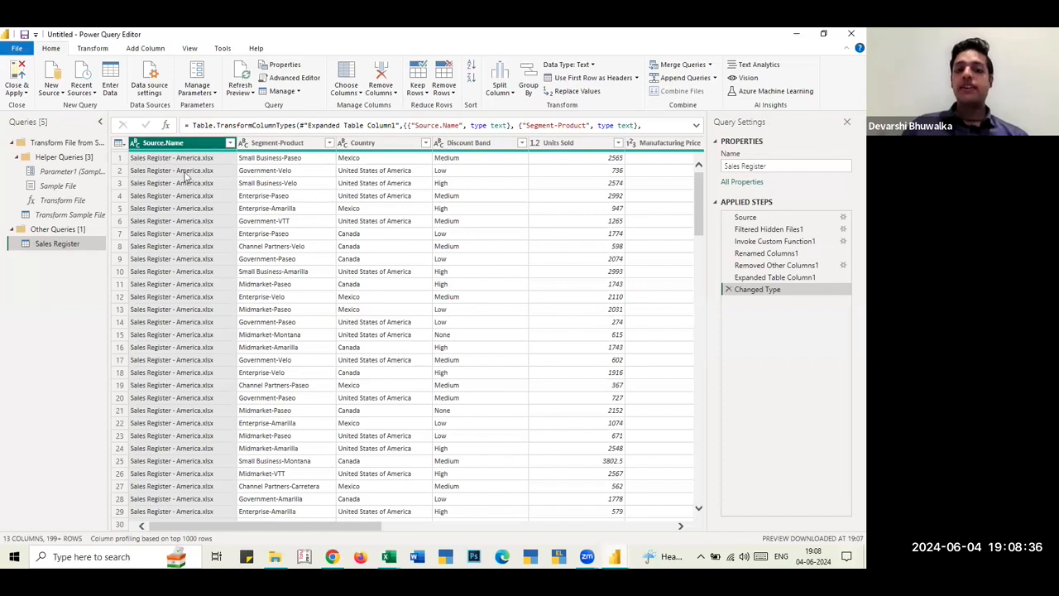
pyautogui.click(279, 143)
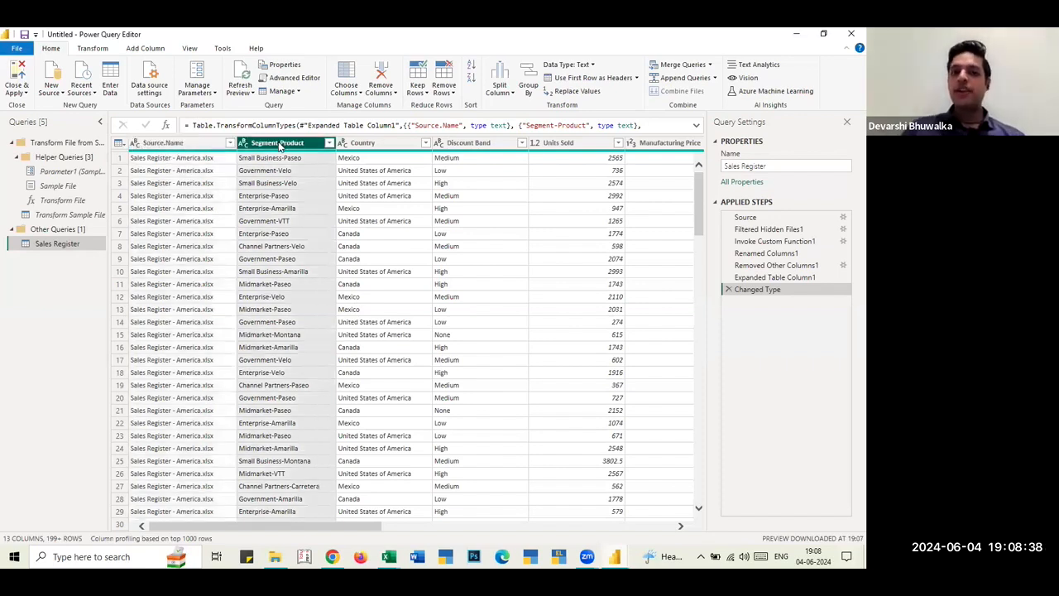
pyautogui.click(176, 144)
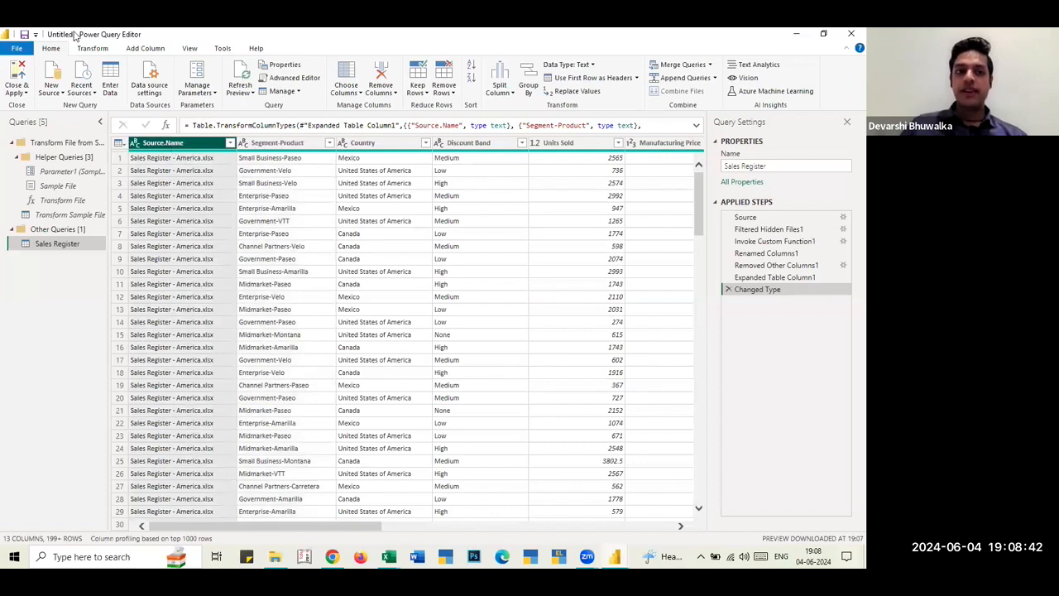
pyautogui.click(381, 77)
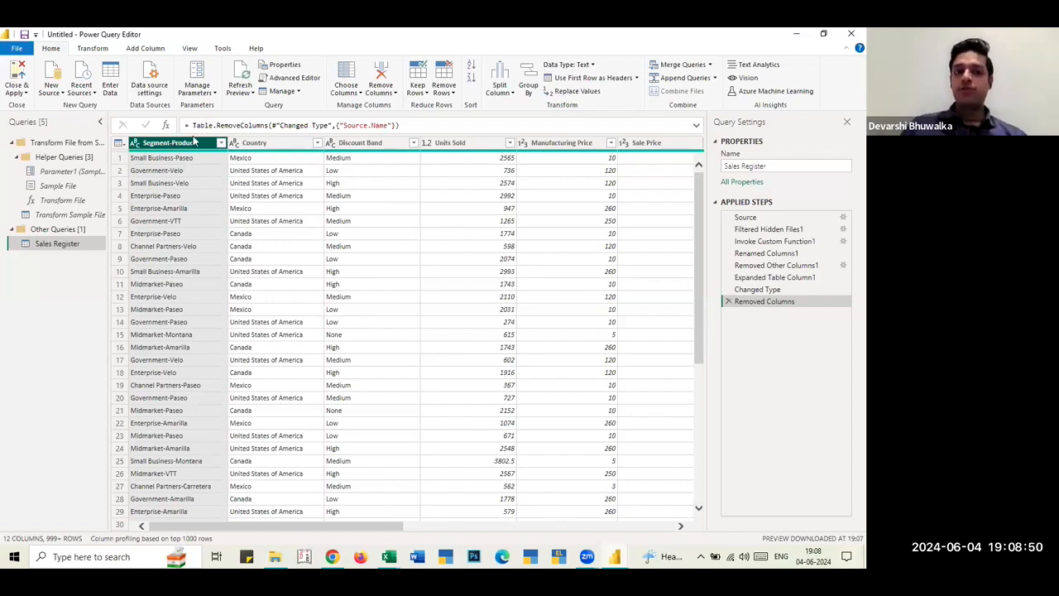
# - Split the Segment-Product column by the custom delimiter "-" at each occurrence of the delimiter
pyautogui.click(92, 49)
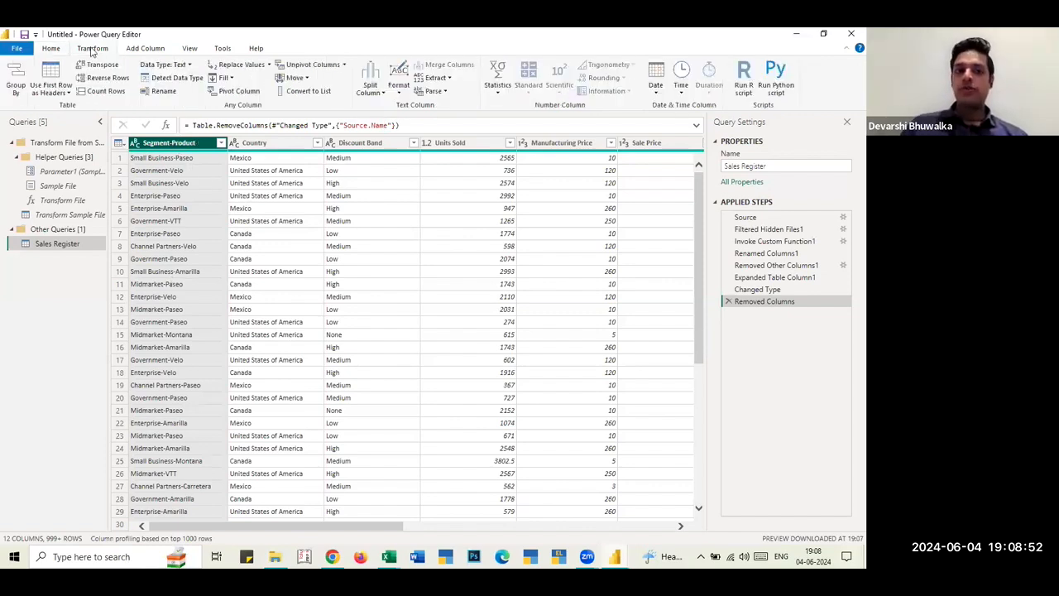
pyautogui.click(382, 93)
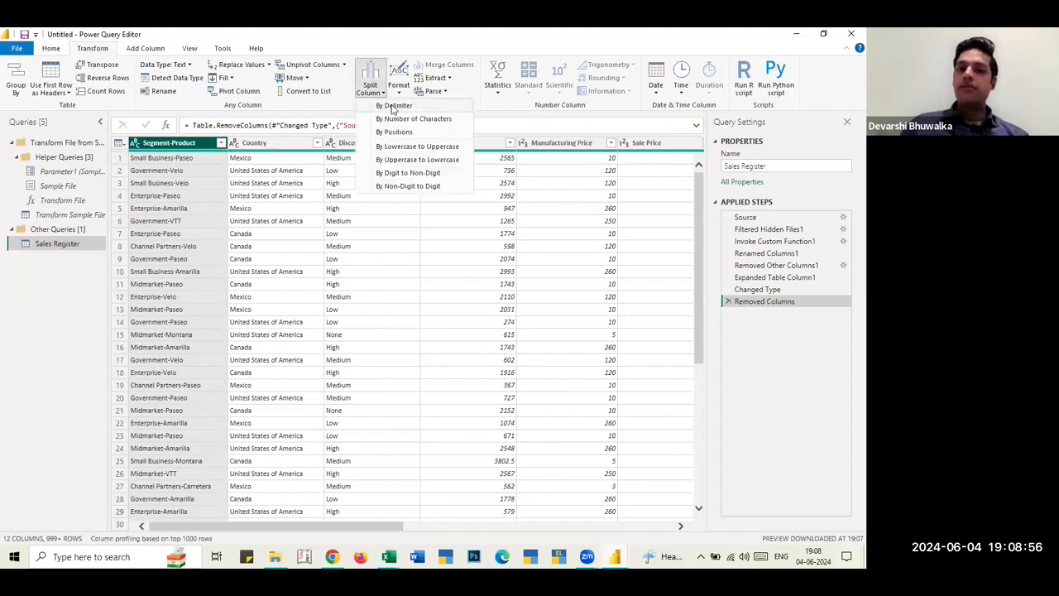
pyautogui.click(394, 107)
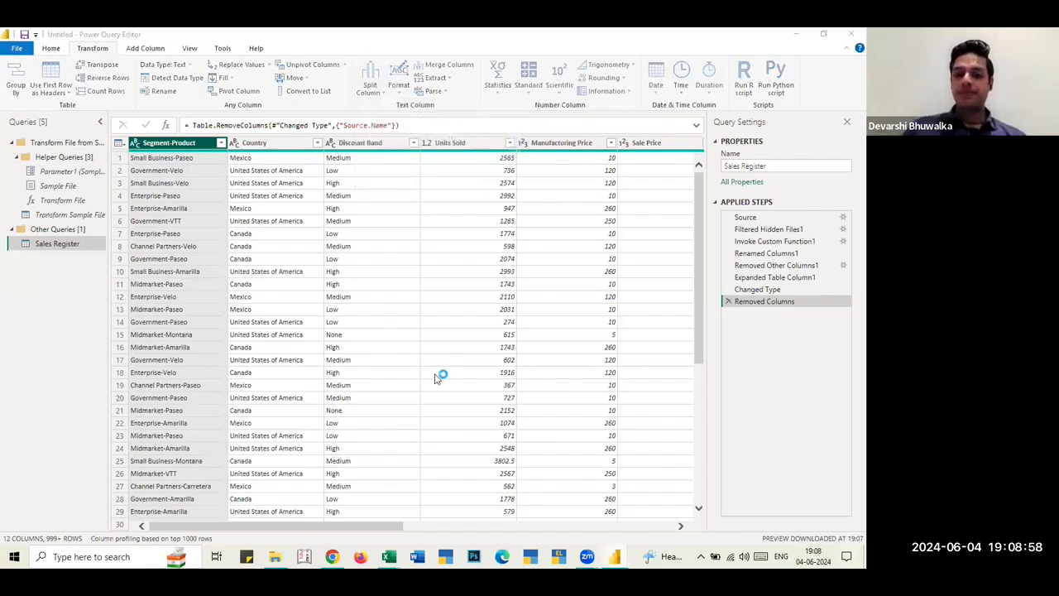
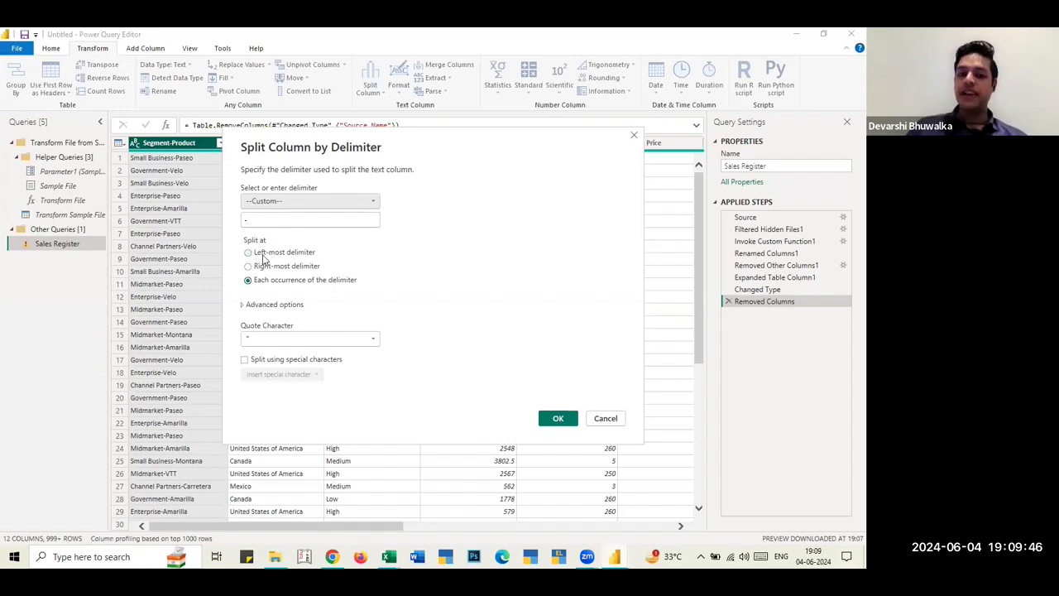
pyautogui.click(242, 306)
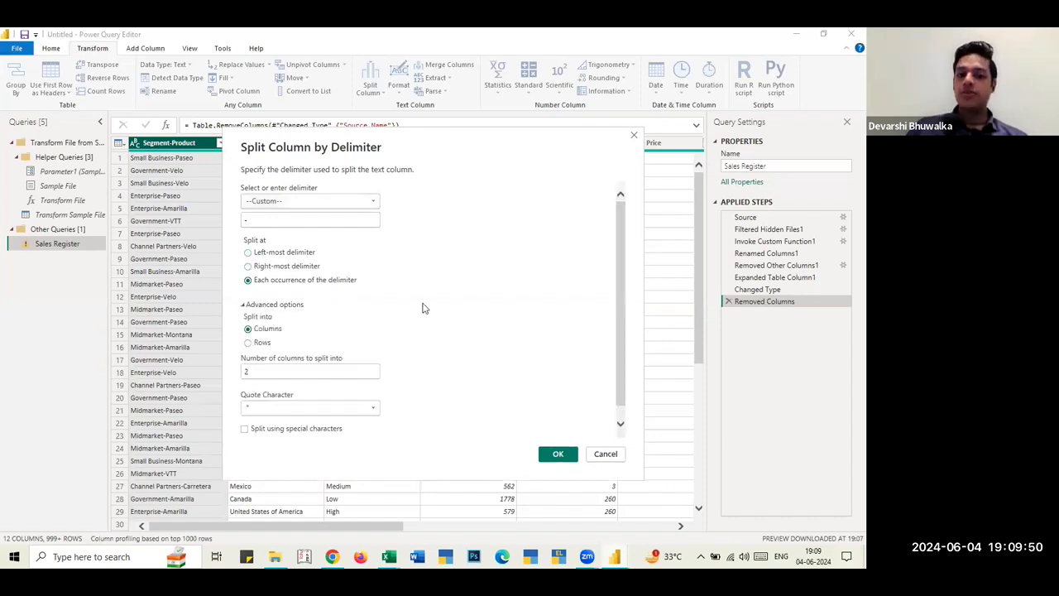
pyautogui.scroll(-1, 445, 301)
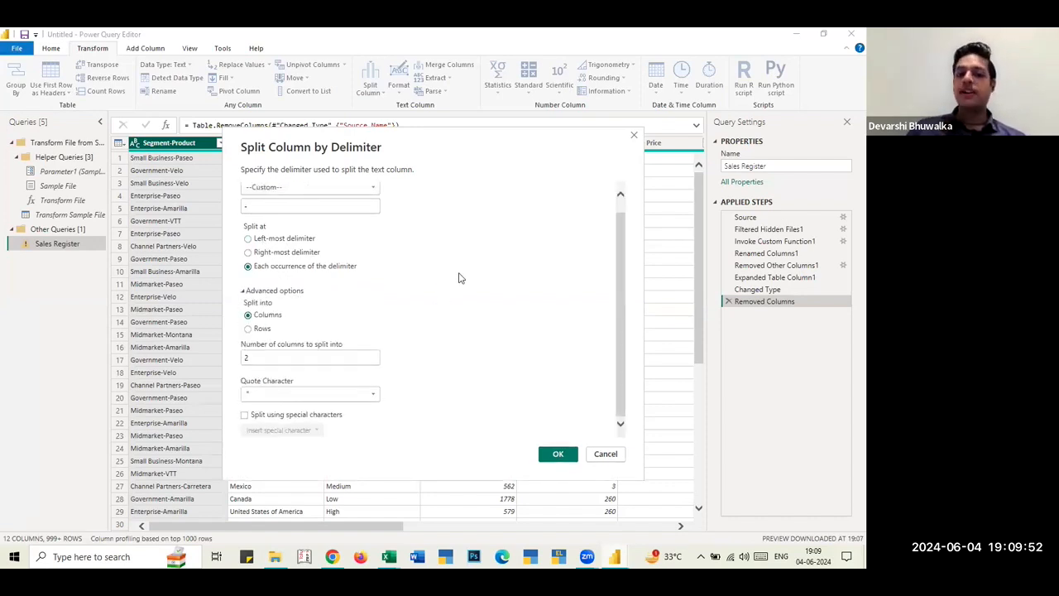
pyautogui.click(249, 291)
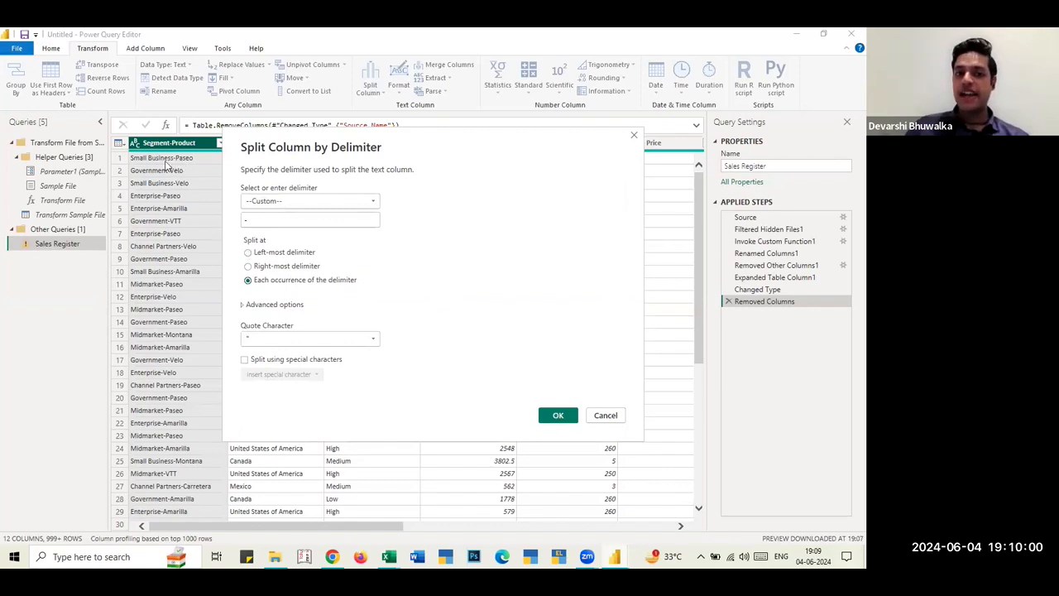
pyautogui.click(559, 416)
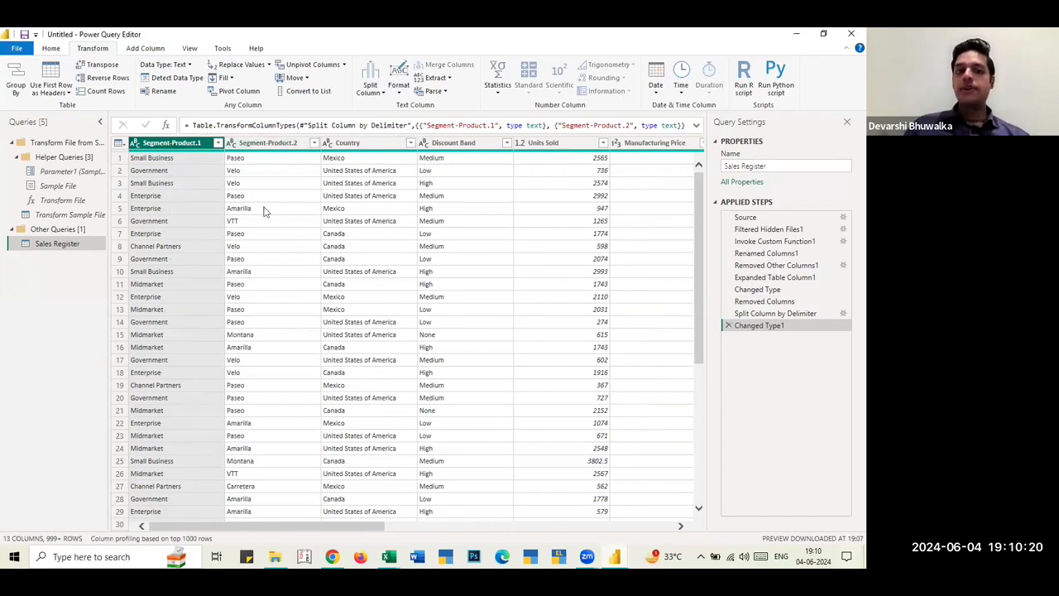
# - Rename the two split columns Segment-Product.1 and Segment-Product.2 as Segment and Product
pyautogui.doubleClick(175, 144)
pyautogui.write('Segment')
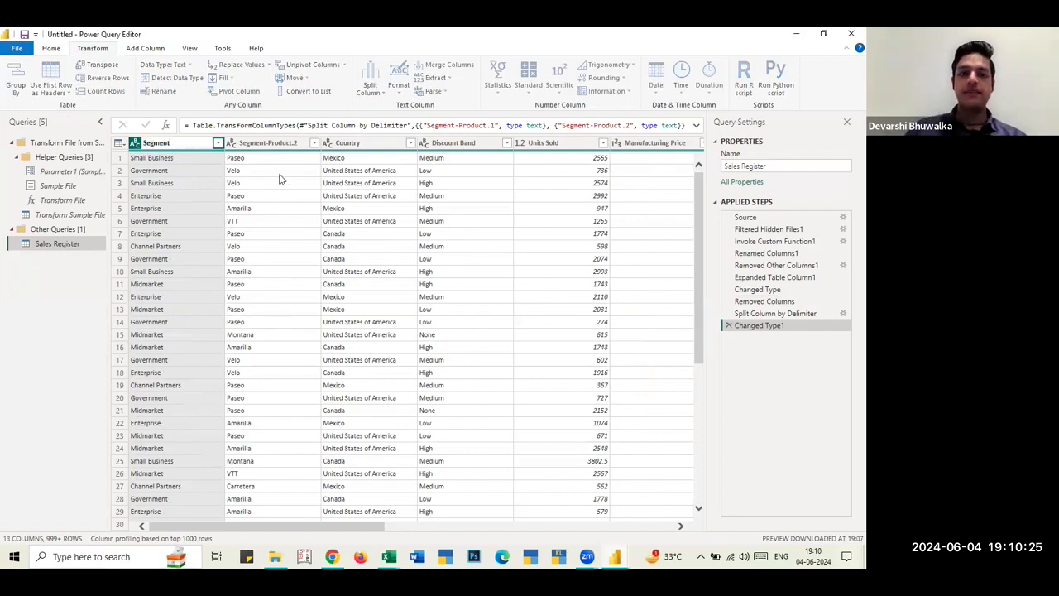
pyautogui.press('Return')
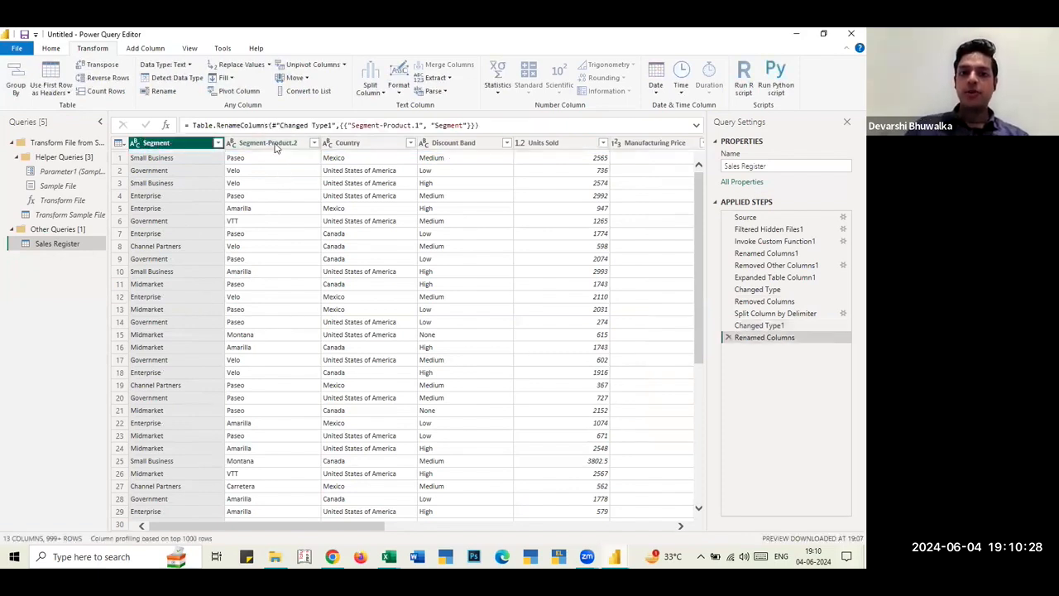
pyautogui.doubleClick(271, 144)
pyautogui.write('Product')
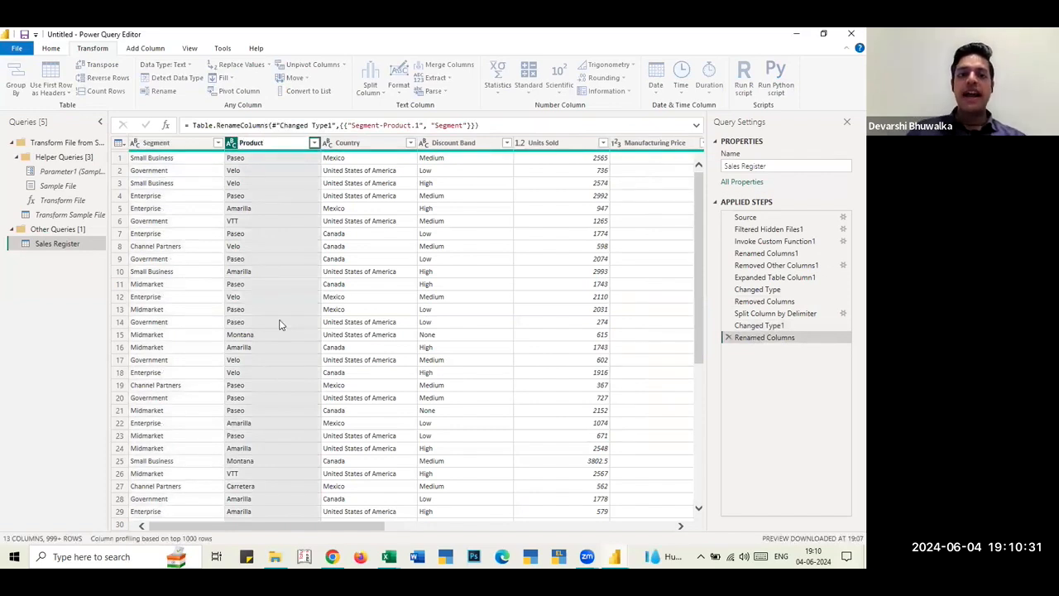
pyautogui.press('Return')
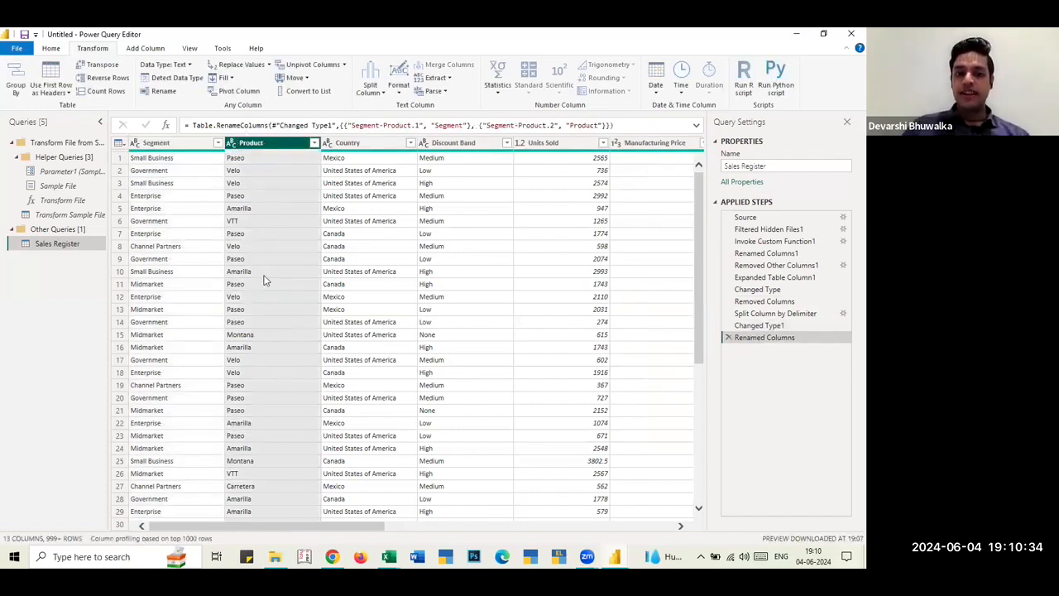
# - Examine the rows and columns of the Sales Register query, from Segment through to Date
pyautogui.scroll(-3, 276, 383)
pyautogui.scroll(3, 275, 383)
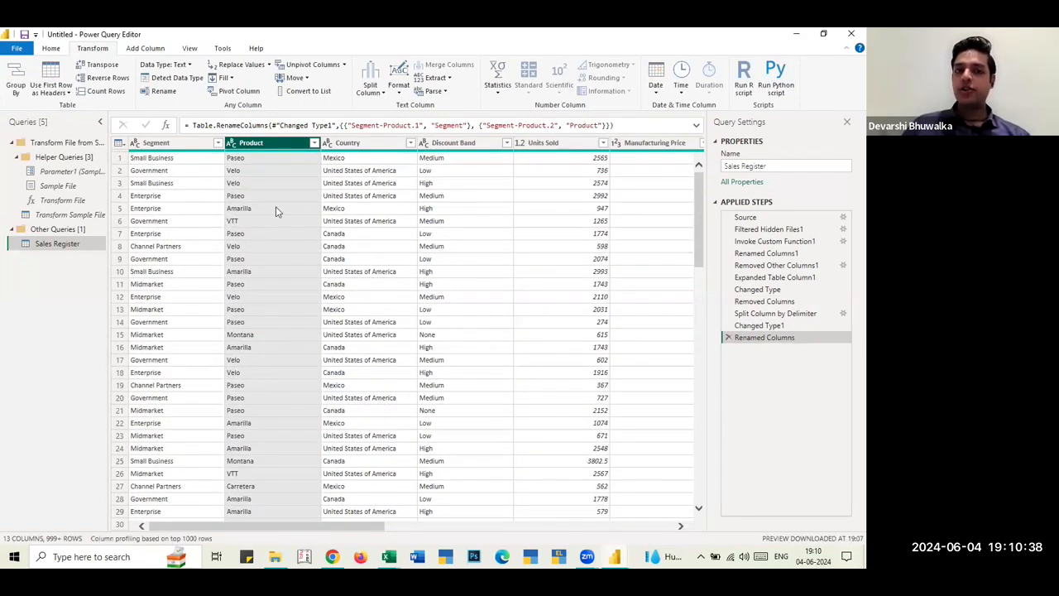
pyautogui.hscroll(10, 300, 221)
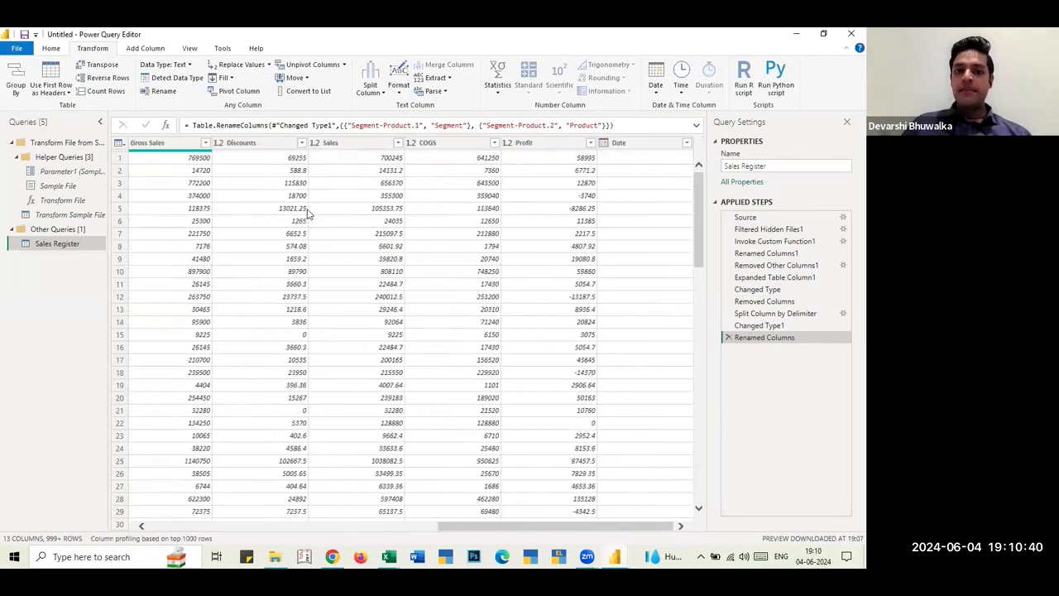
pyautogui.hscroll(-5, 454, 239)
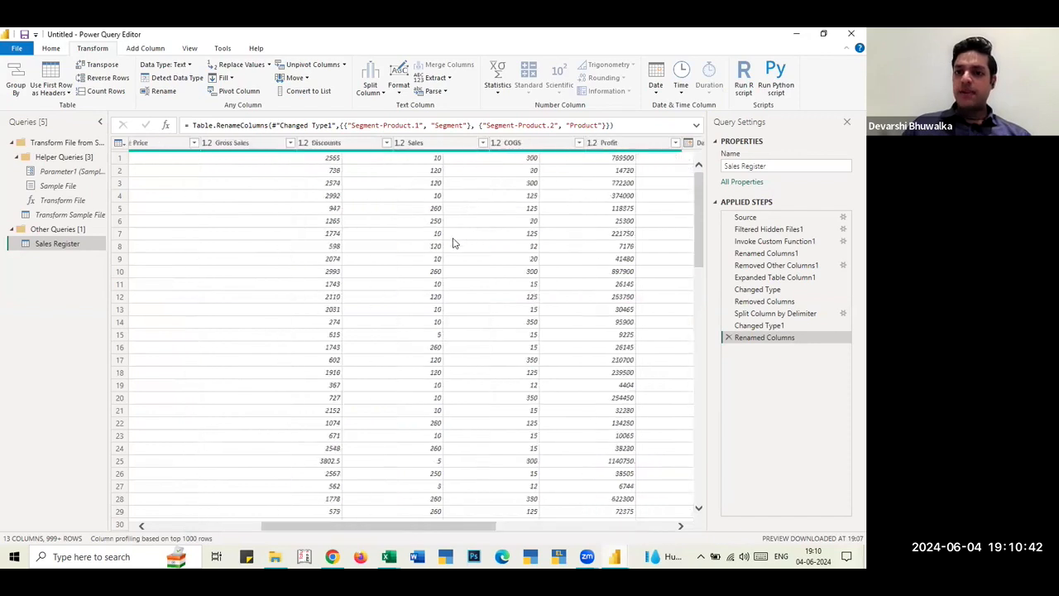
pyautogui.scroll(-9, 464, 242)
pyautogui.hscroll(5, 464, 242)
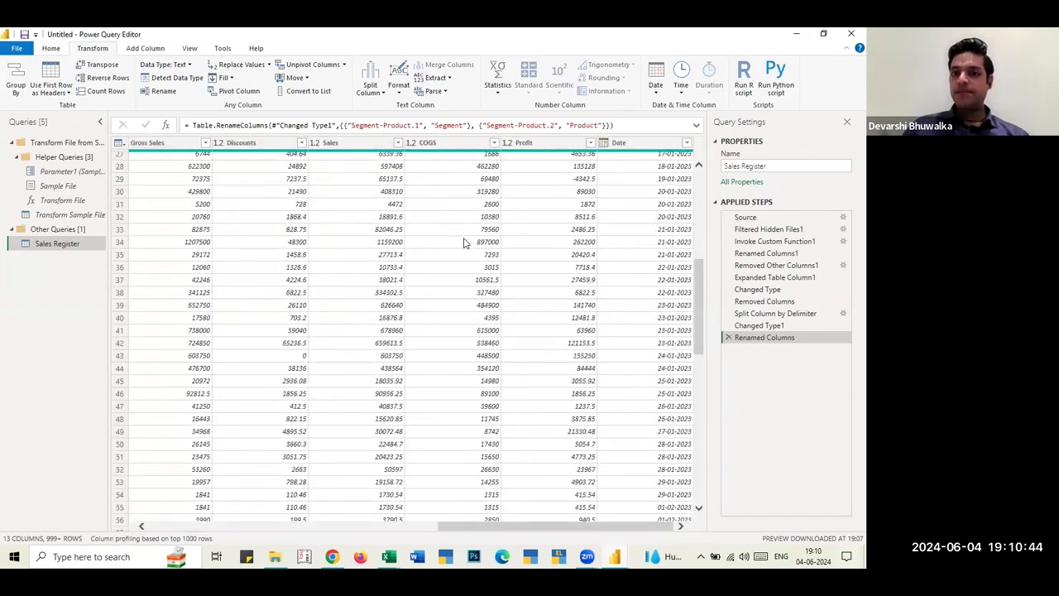
pyautogui.hscroll(-5, 464, 242)
pyautogui.scroll(9, 464, 243)
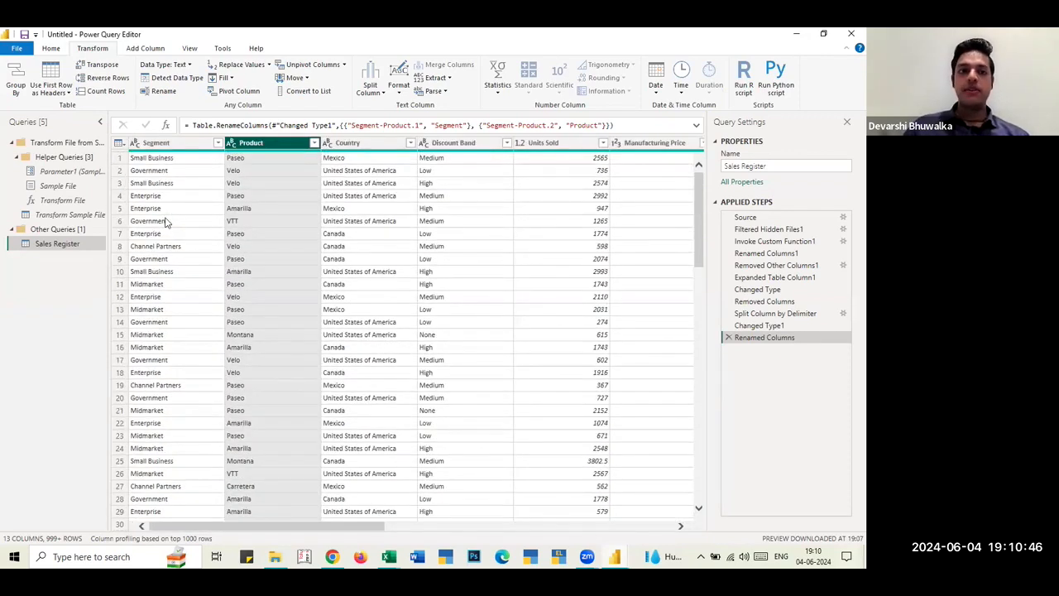
# - Close the Power Query Editor and apply the Sales Register query changes to the report
pyautogui.click(55, 49)
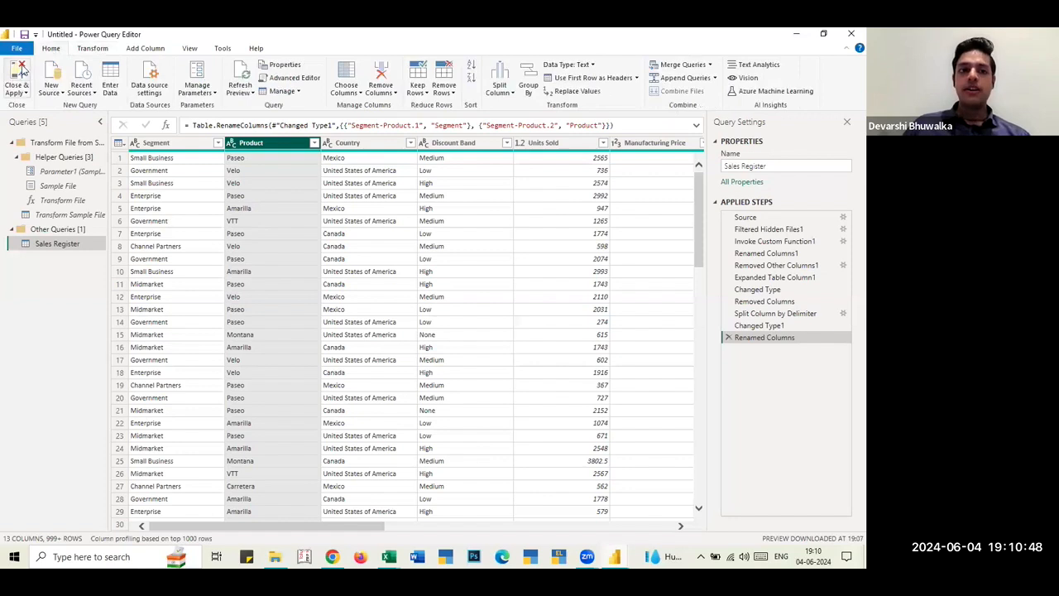
pyautogui.click(16, 93)
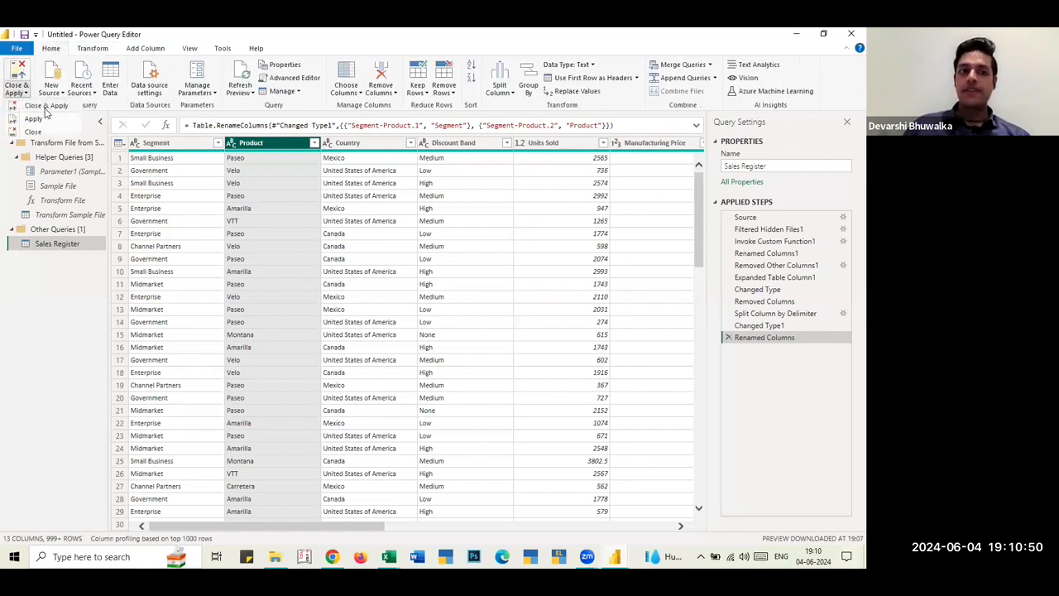
pyautogui.click(45, 109)
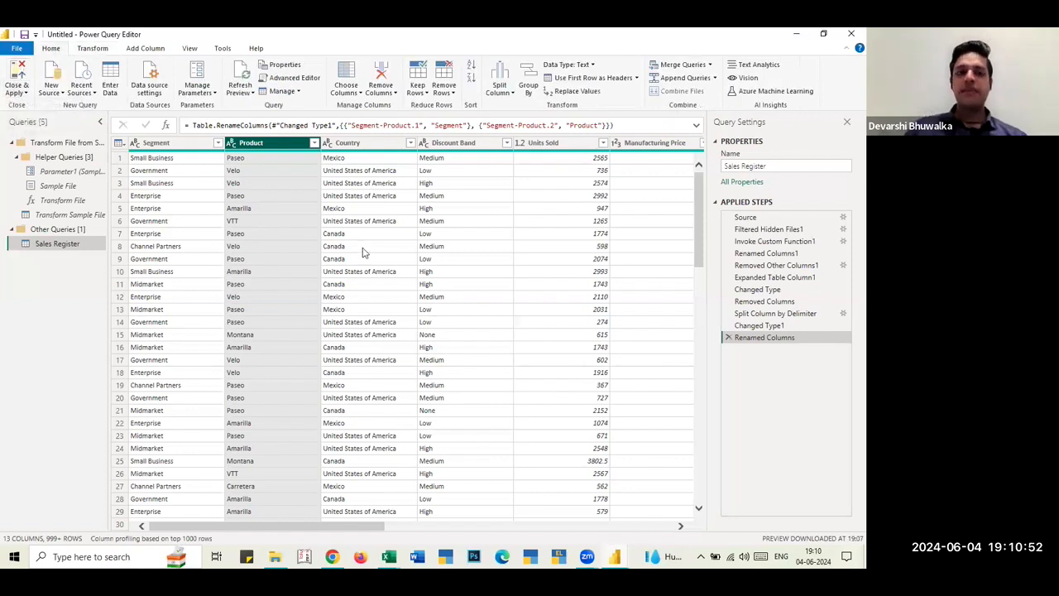
pyautogui.hotkey('alt', 'Tab')
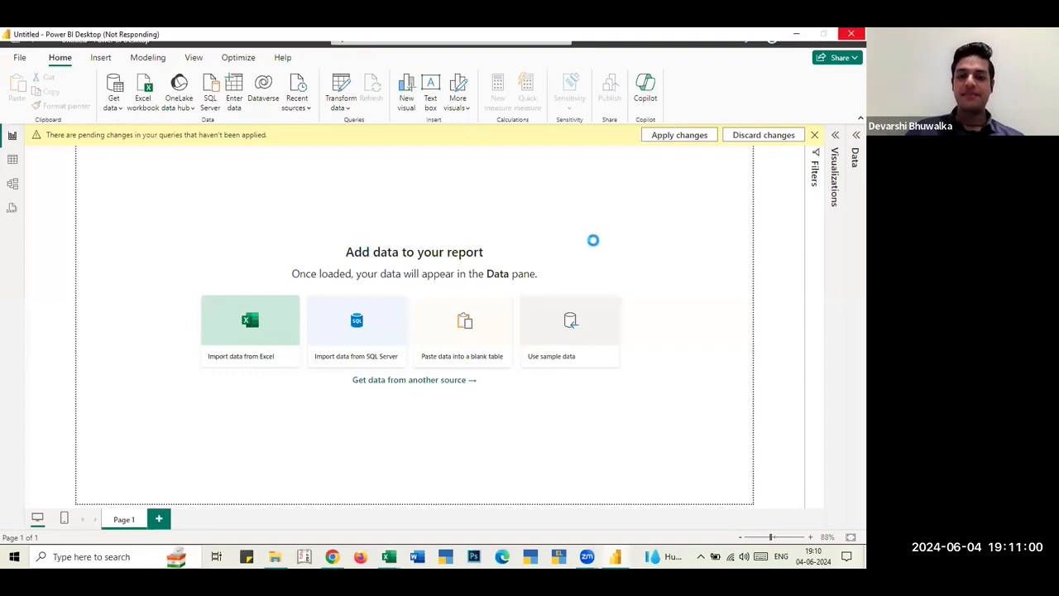
# - Switch to Excel and close the Book2 workbook without saving, along with the empty Book1 workbook
pyautogui.hotkey('alt', 'Tab')
pyautogui.hotkey('alt', 'Tab')
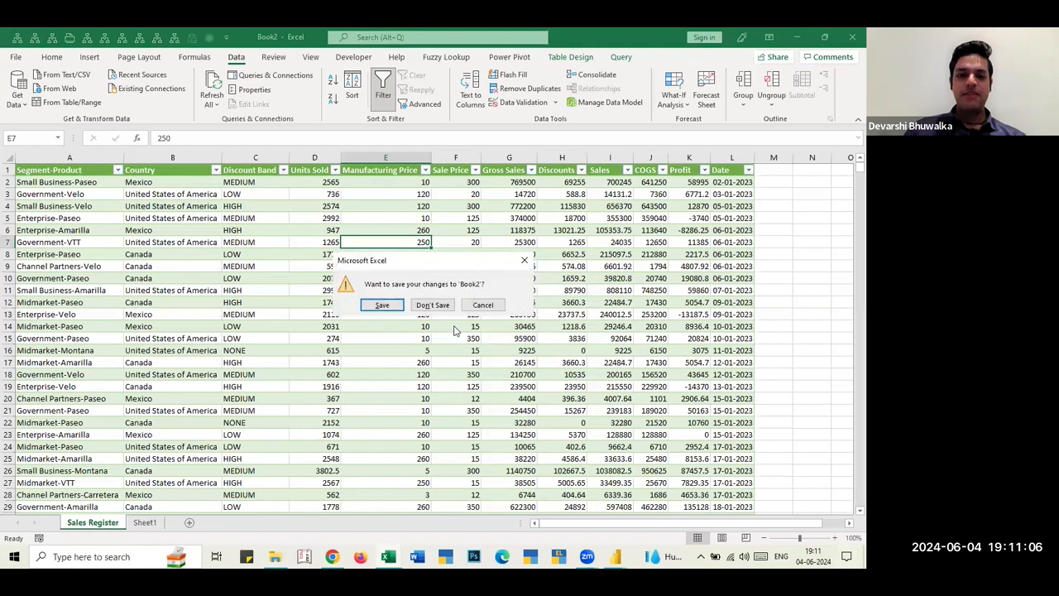
pyautogui.click(434, 305)
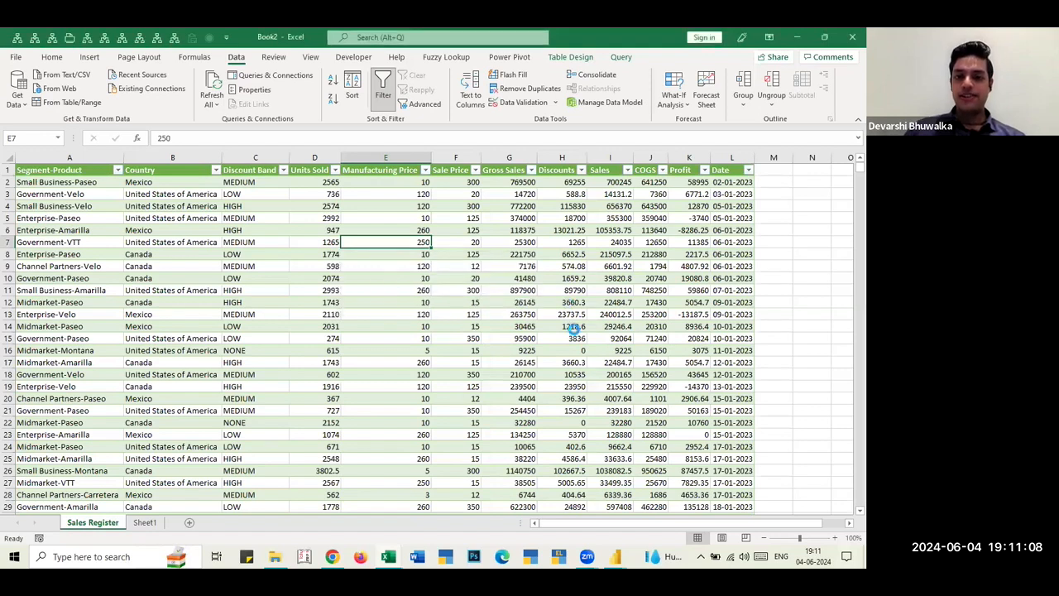
pyautogui.hotkey('alt', 'Tab')
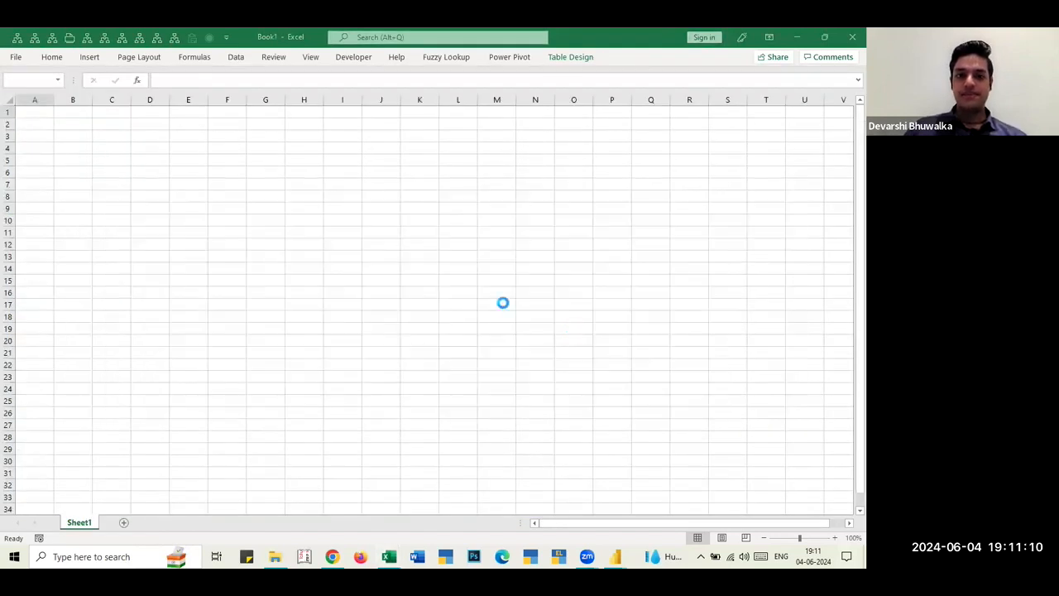
pyautogui.click(503, 302)
pyautogui.hotkey('ctrl', 'w')
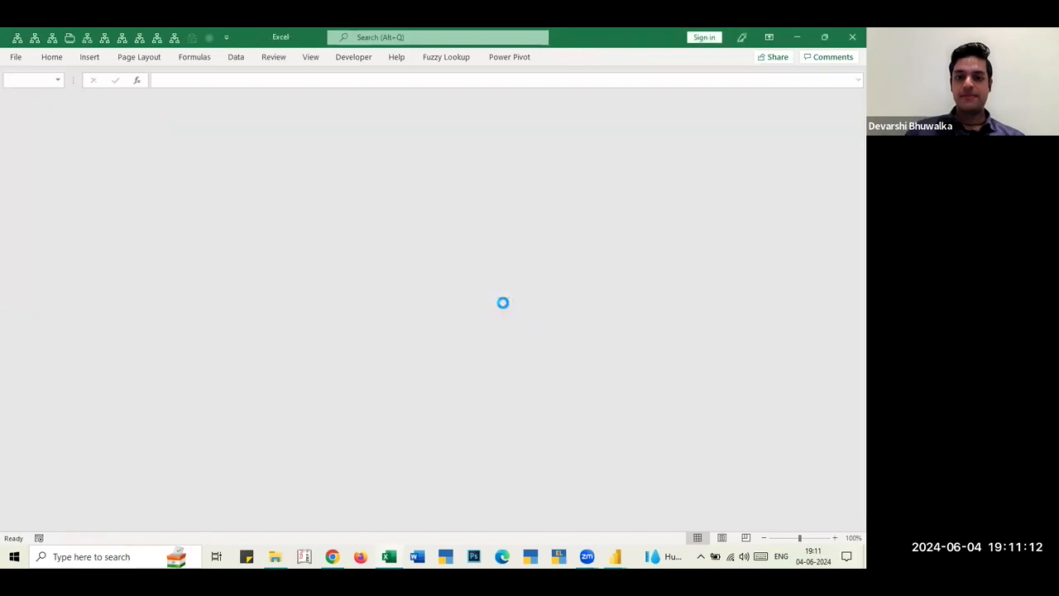
# - Switch back to Power BI Desktop and expand the loaded Sales Register table to list its fields
pyautogui.hotkey('alt', 'Tab')
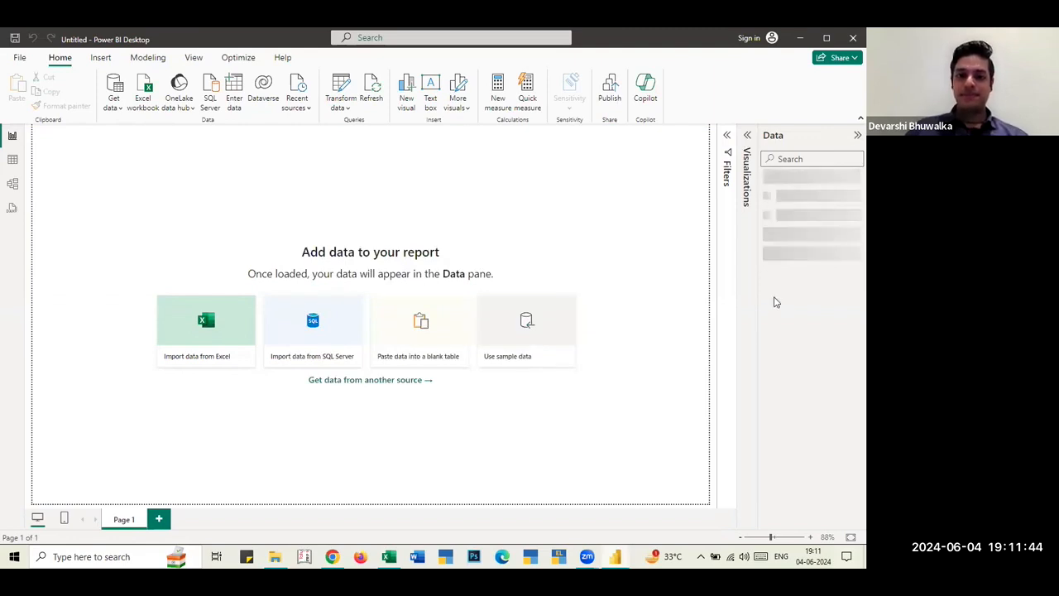
pyautogui.hotkey('alt', 'Tab')
pyautogui.hotkey('alt', 'Tab')
pyautogui.hotkey('alt', 'Tab')
pyautogui.hotkey('alt', 'Tab')
pyautogui.hotkey('alt', 'Tab')
pyautogui.hotkey('alt', 'Tab')
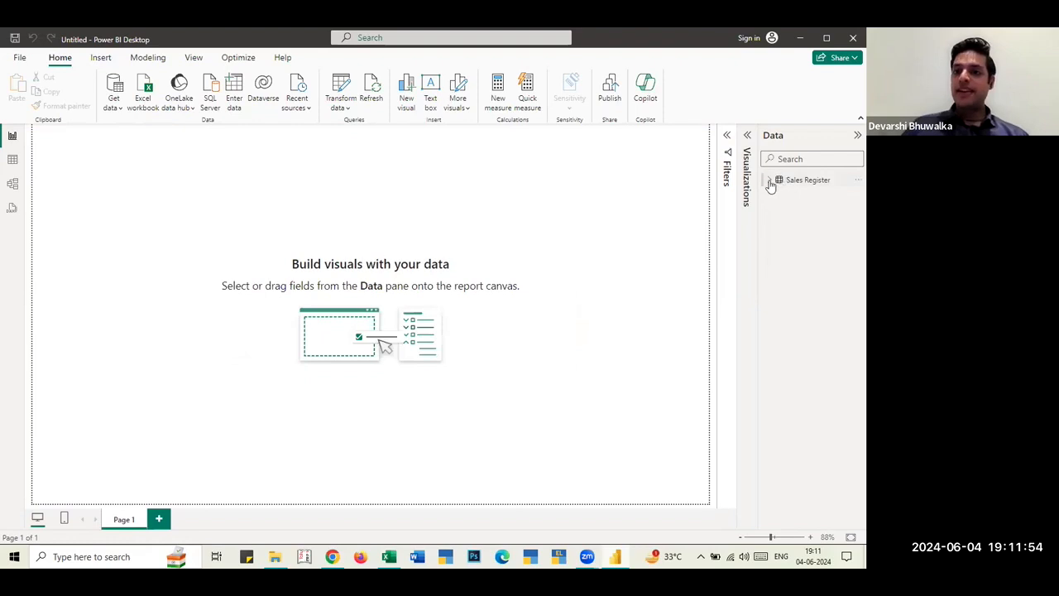
pyautogui.click(769, 181)
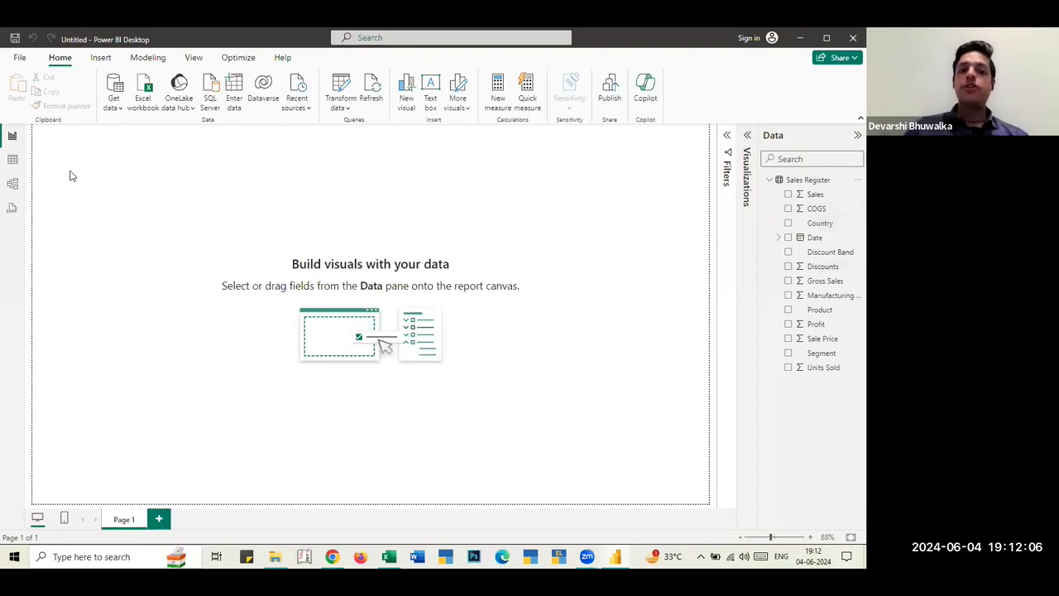
# - View the loaded rows of the Sales Register table and return to the report canvas
pyautogui.click(12, 161)
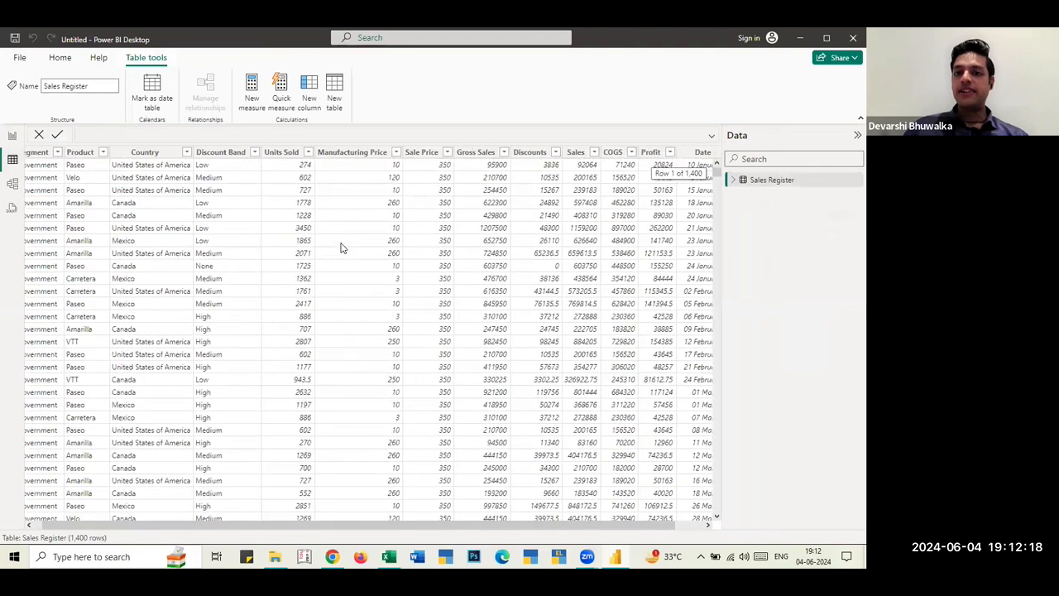
pyautogui.click(13, 136)
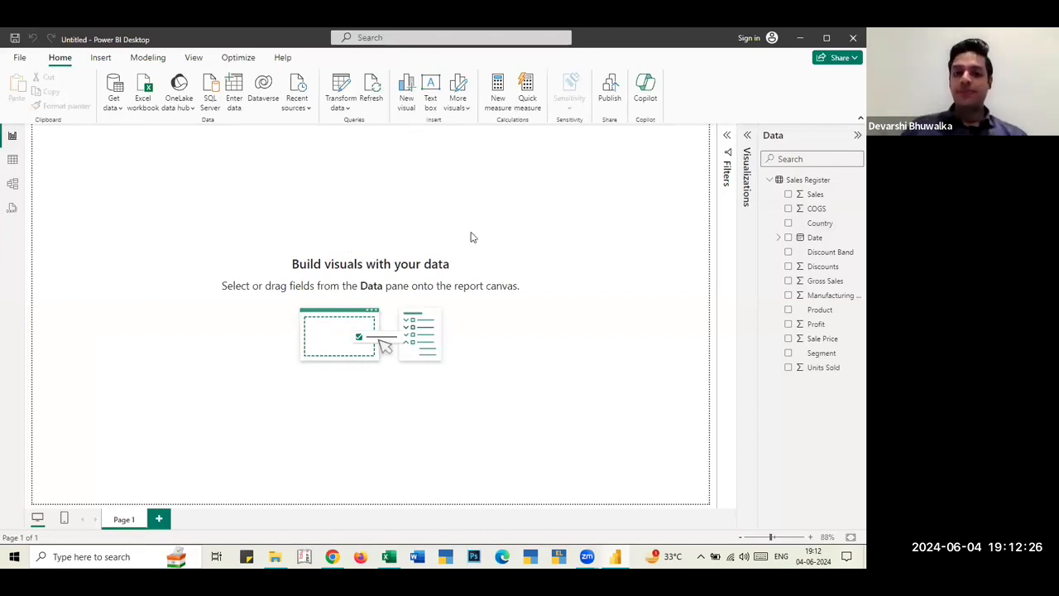
# - Insert a text box on the report page and give it the title SALES DASHBOARD
pyautogui.click(746, 135)
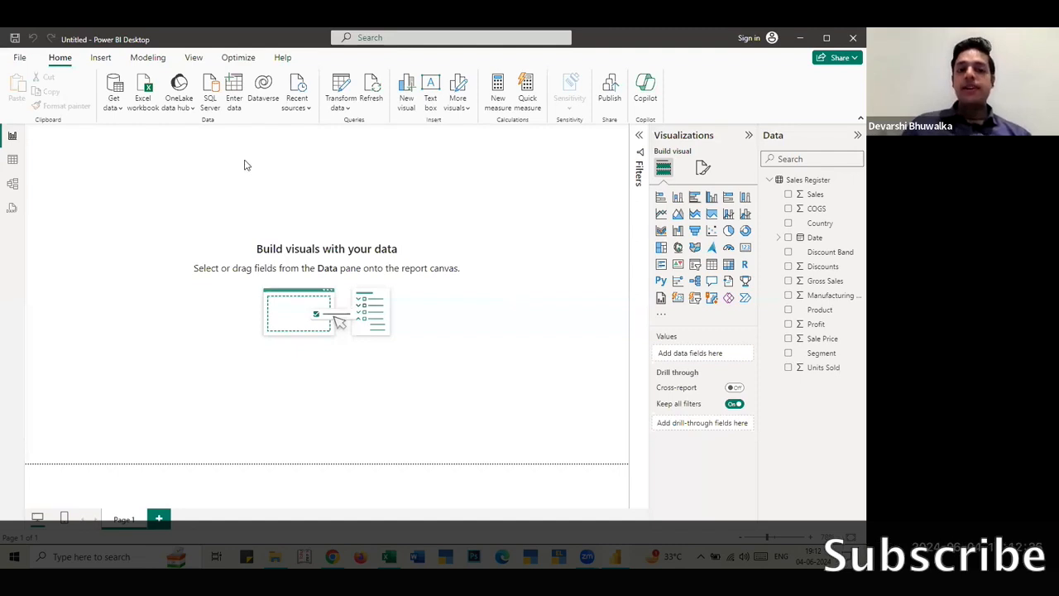
pyautogui.click(431, 100)
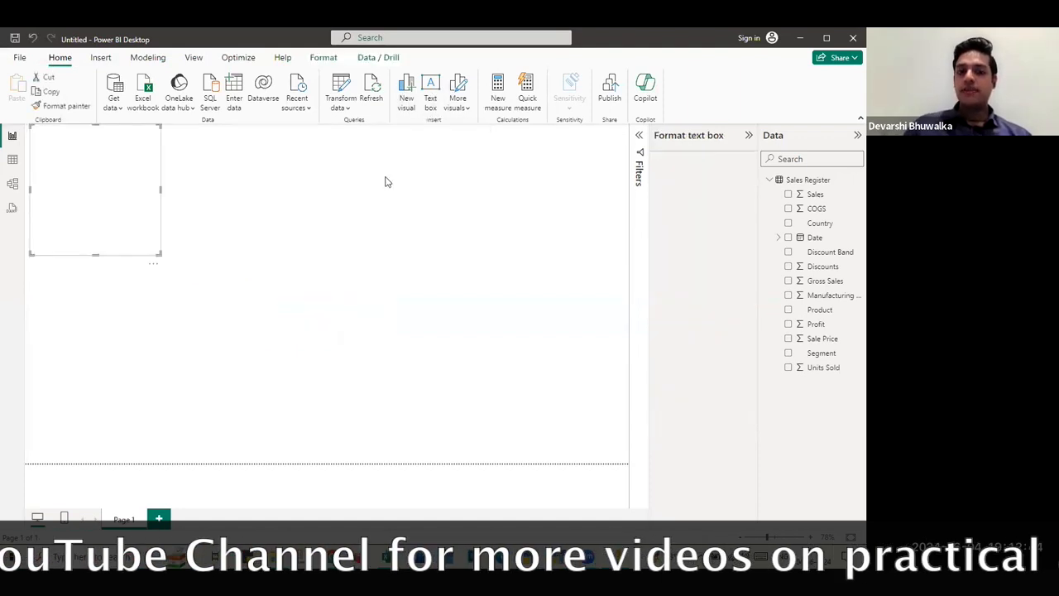
pyautogui.click(75, 183)
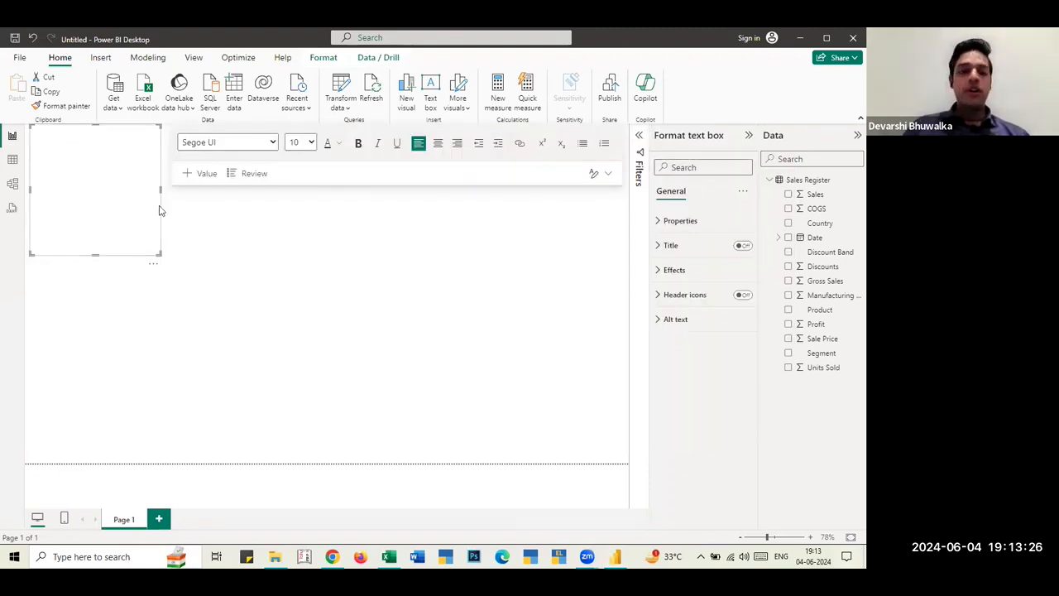
pyautogui.click(742, 246)
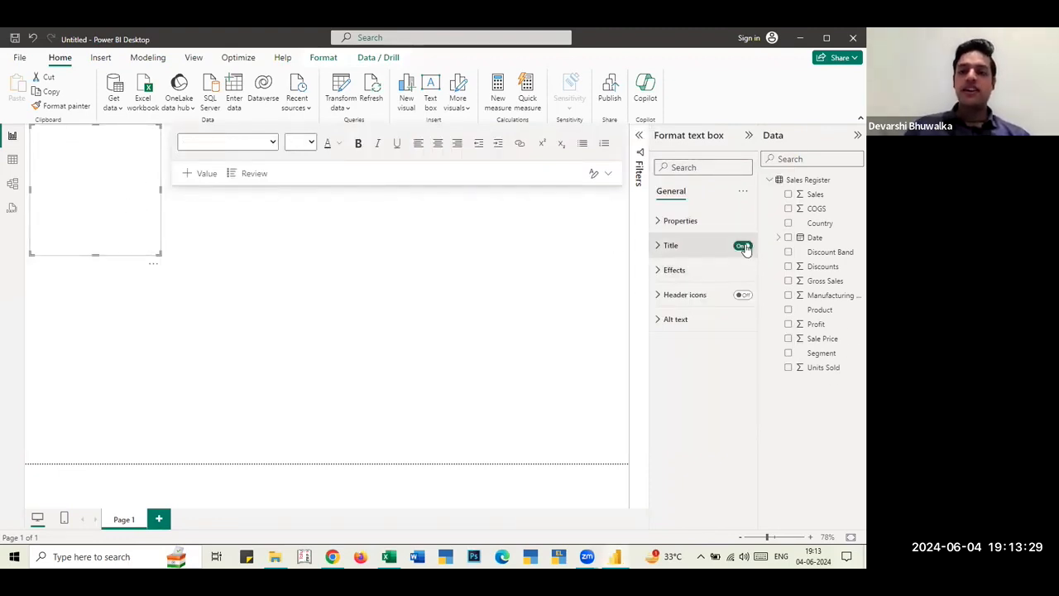
pyautogui.click(659, 248)
pyautogui.click(683, 305)
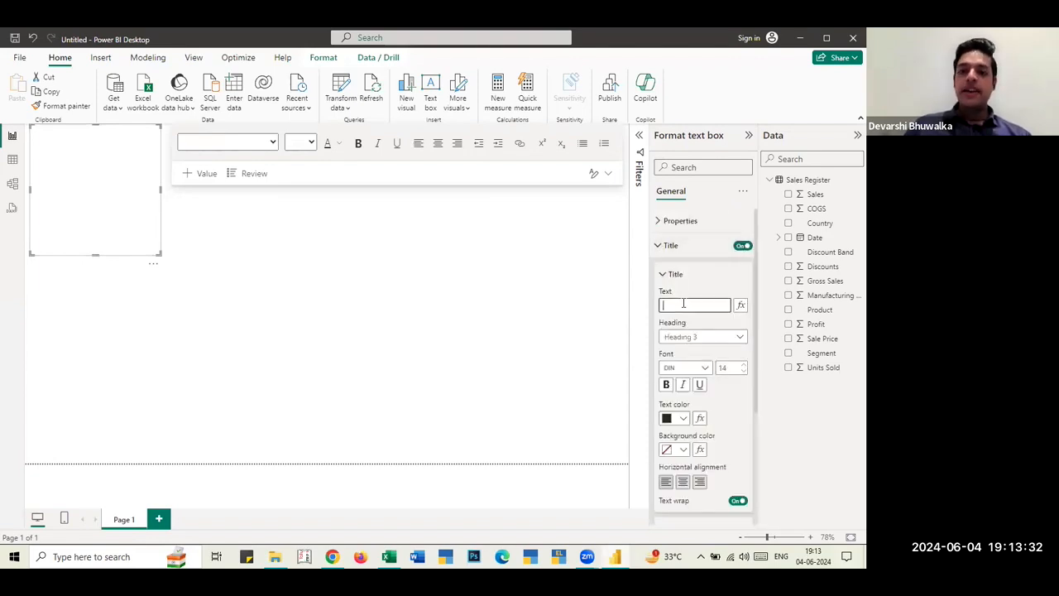
pyautogui.write('SALES DASHBOARD')
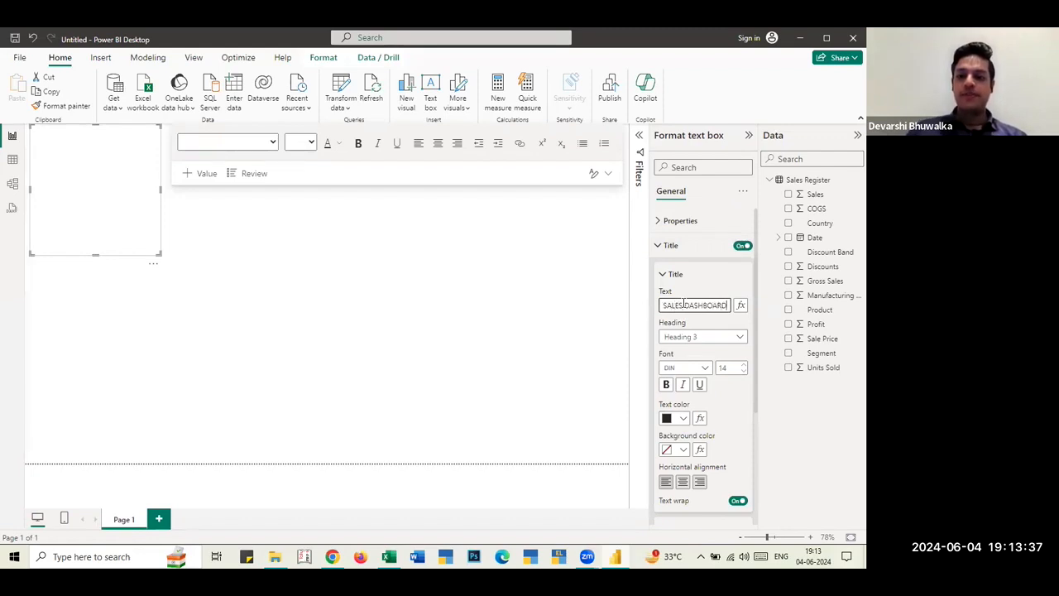
# - Format the SALES DASHBOARD title with font size 50, bold, and orange text
pyautogui.click(725, 367)
pyautogui.write('50')
pyautogui.press('Return')
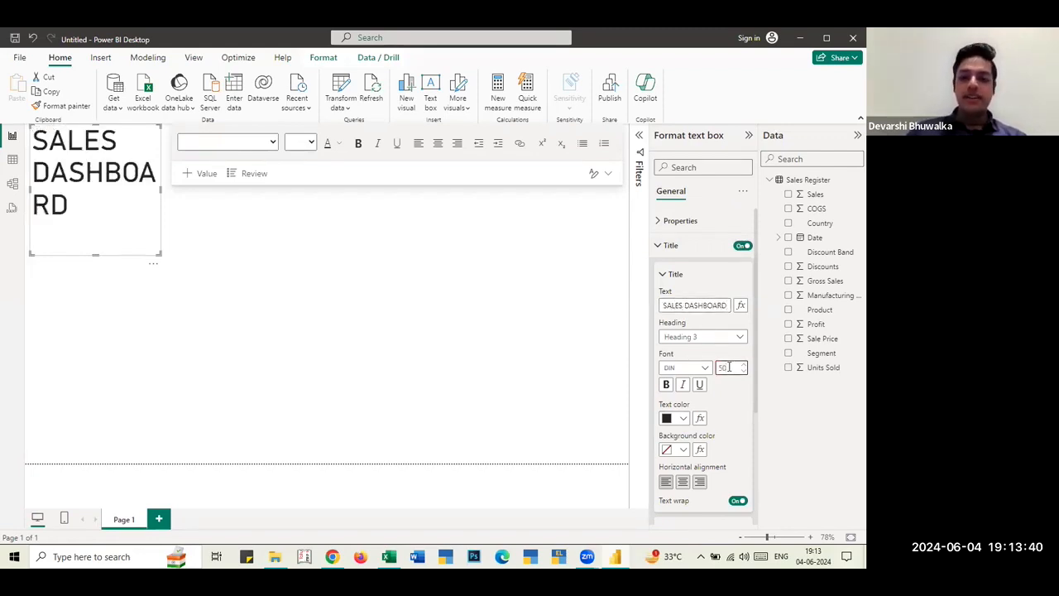
pyautogui.click(666, 386)
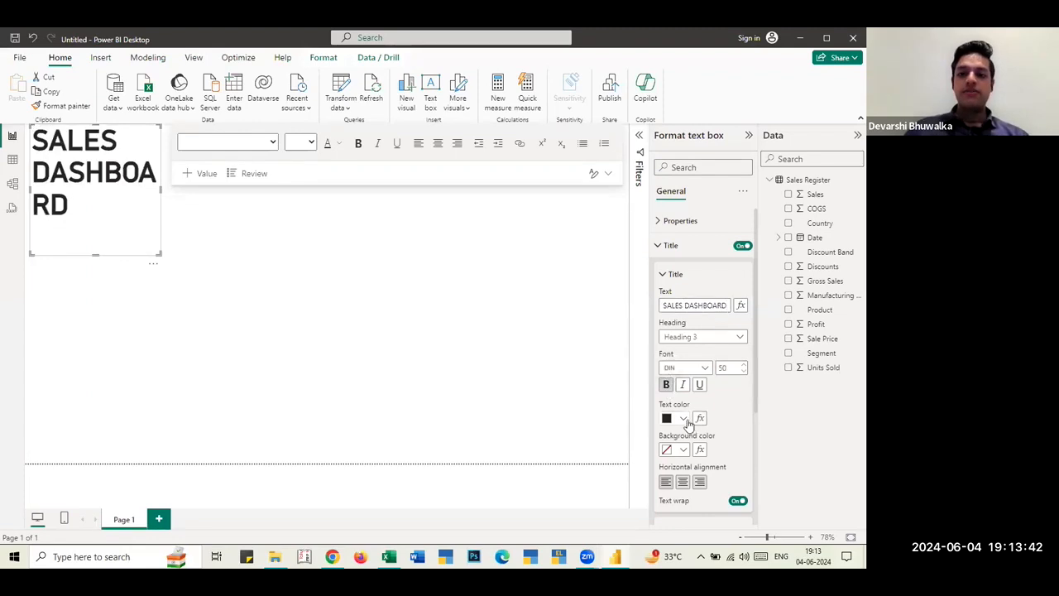
pyautogui.click(684, 419)
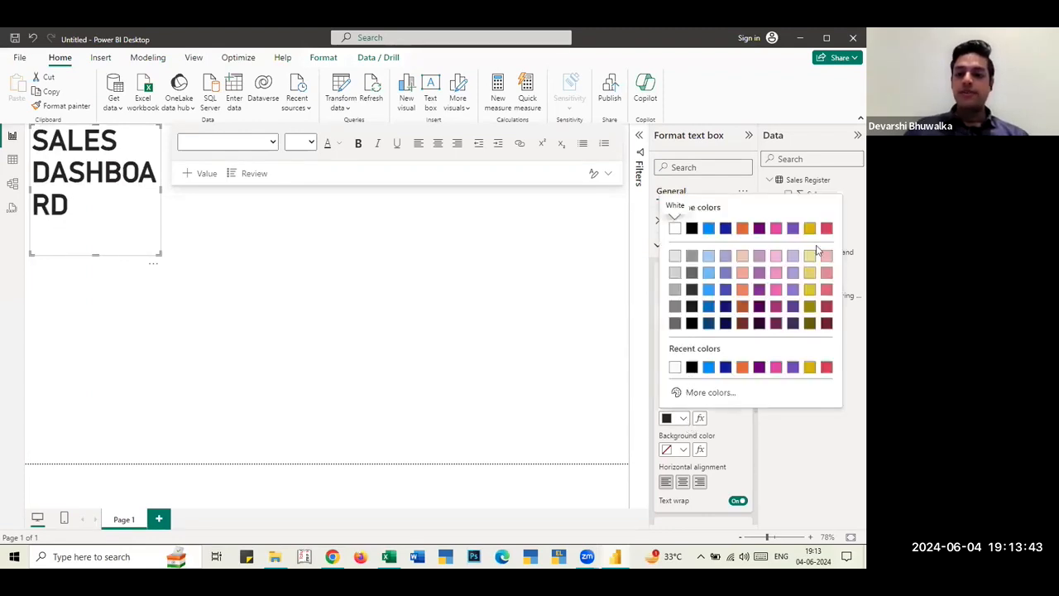
pyautogui.click(742, 367)
# - Enable the text box's subtitle and enter ABC INC as its text
pyautogui.scroll(-3, 728, 402)
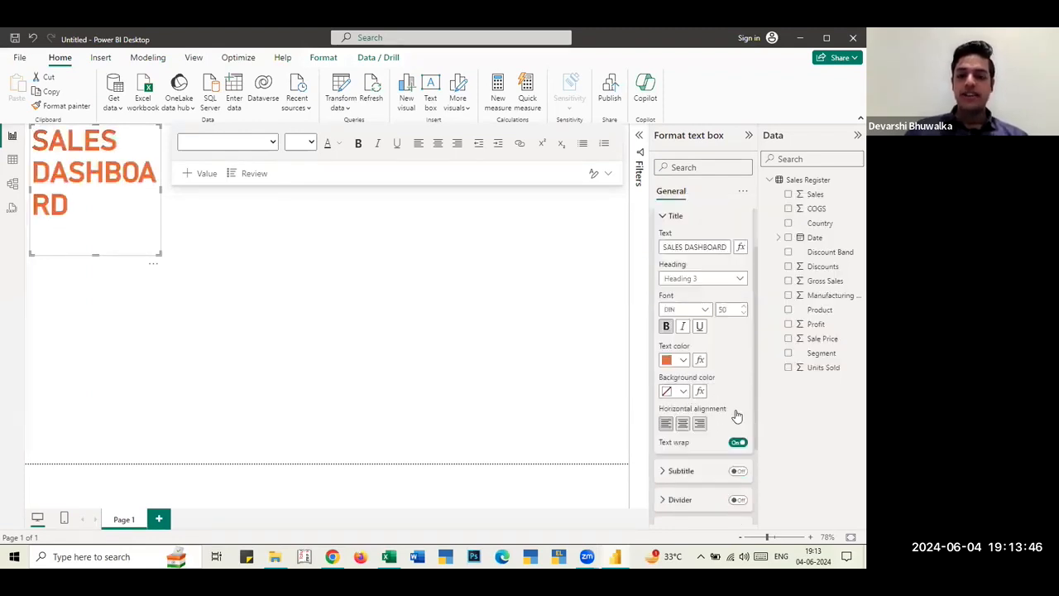
pyautogui.scroll(-1, 711, 384)
pyautogui.click(737, 356)
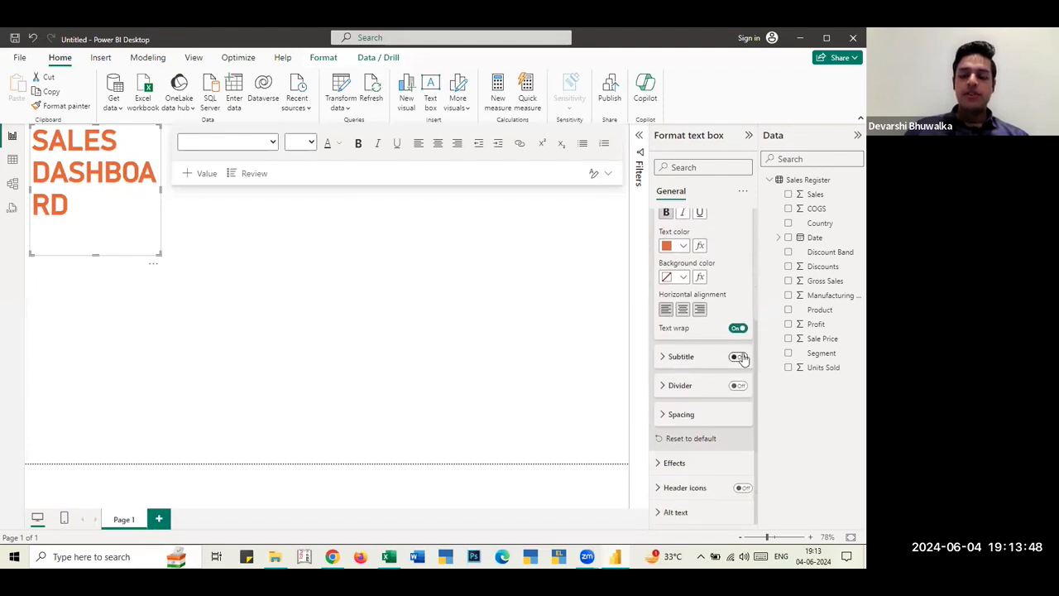
pyautogui.click(661, 357)
pyautogui.click(690, 387)
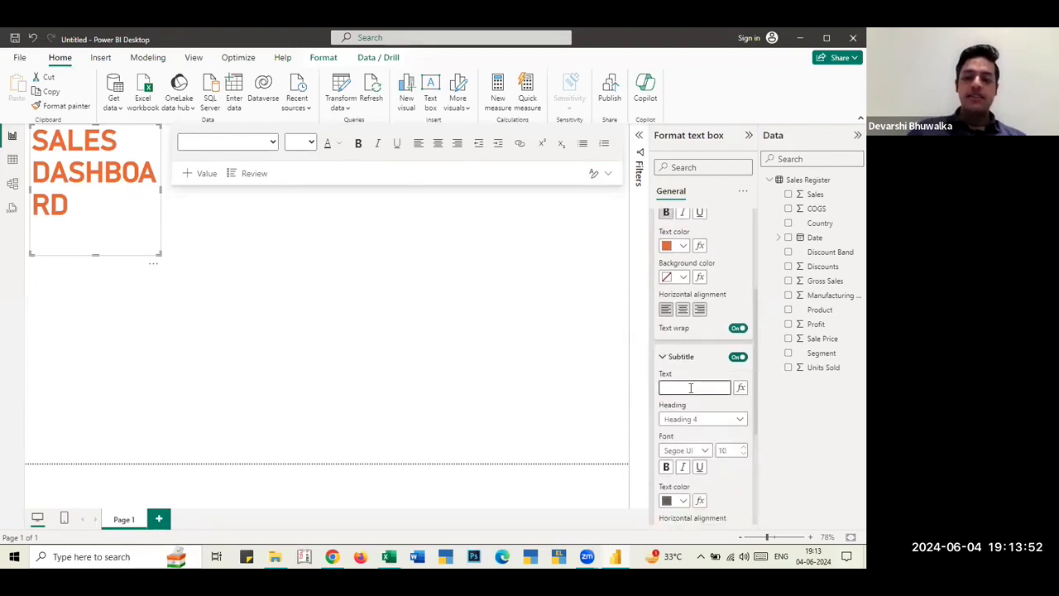
pyautogui.write('ABC INC')
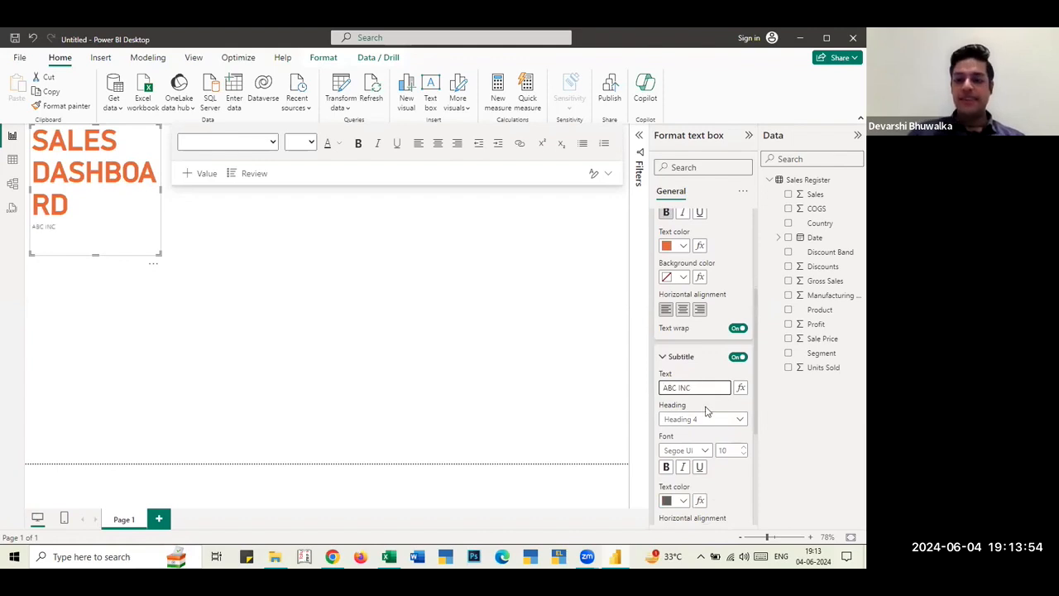
# - Format the ABC INC subtitle with font size 45, orange text, and bold
pyautogui.click(725, 450)
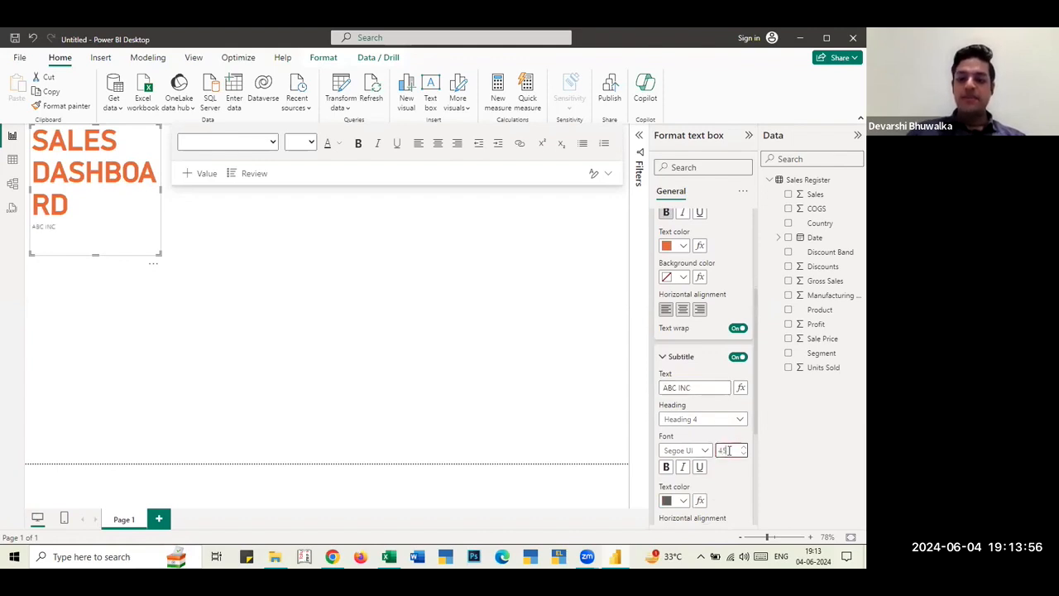
pyautogui.click(679, 501)
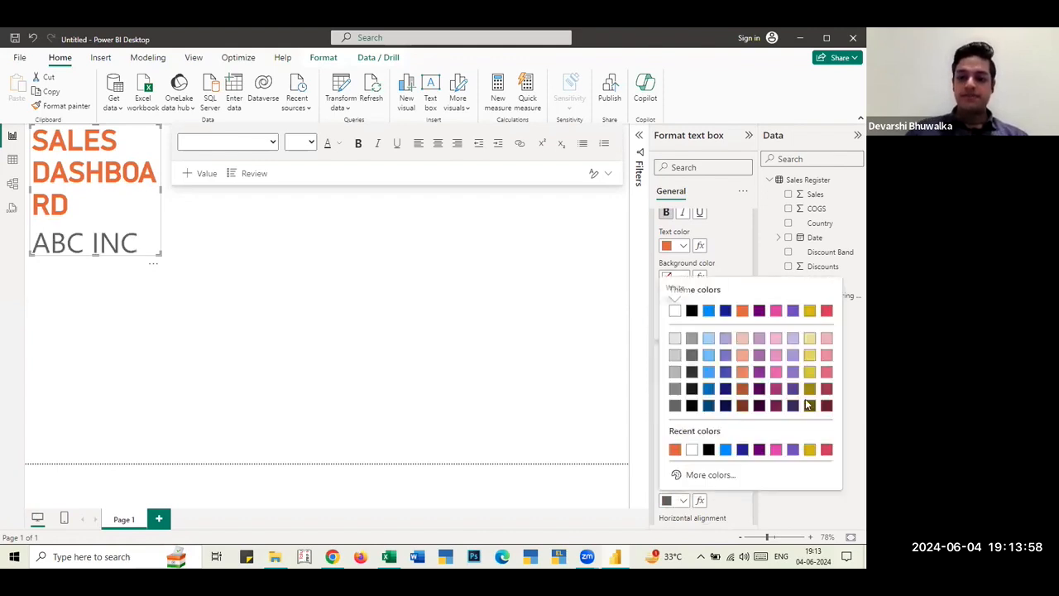
pyautogui.click(677, 451)
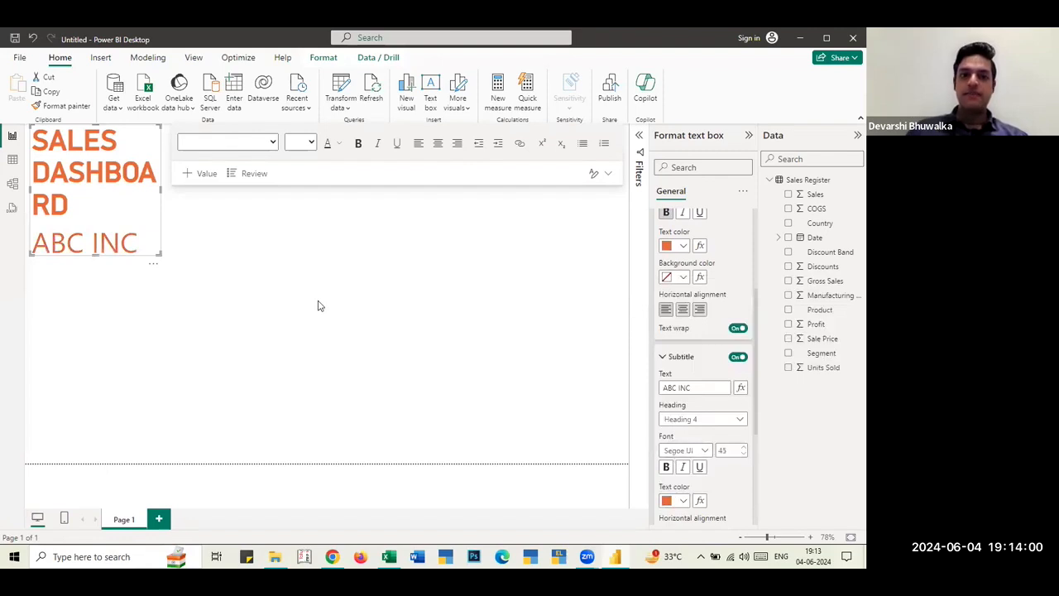
pyautogui.click(666, 466)
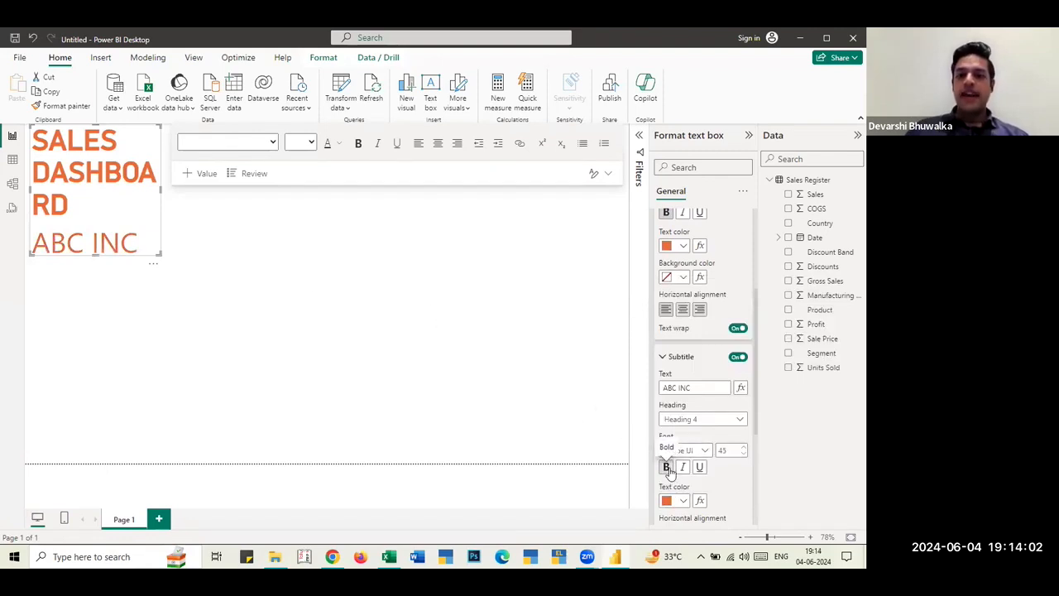
# - Resize the heading text box so SALES DASHBOARD fits on one line and the frame closely encloses both lines
pyautogui.click(163, 194)
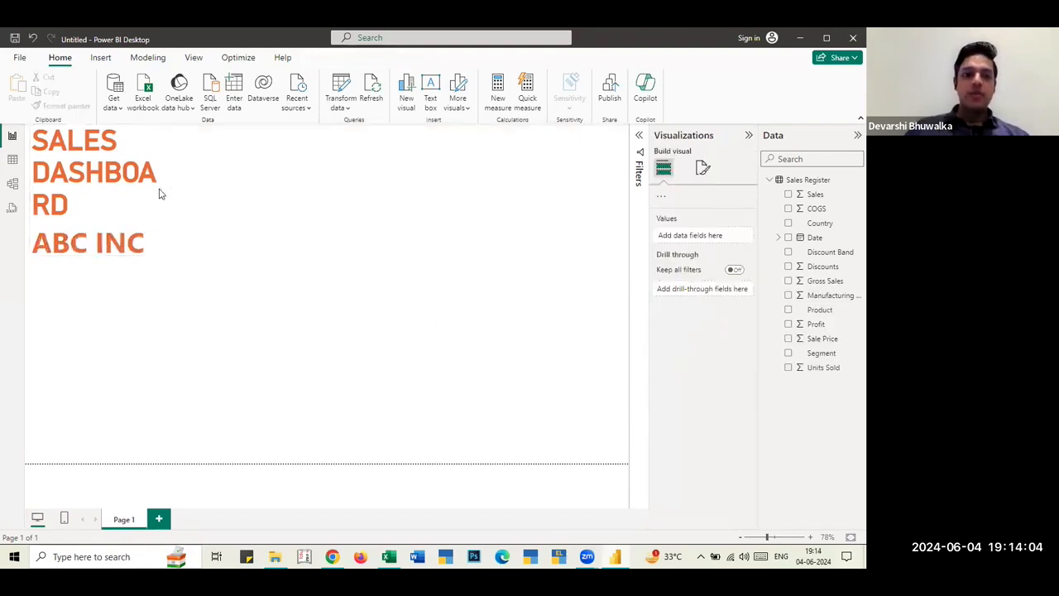
pyautogui.click(159, 189)
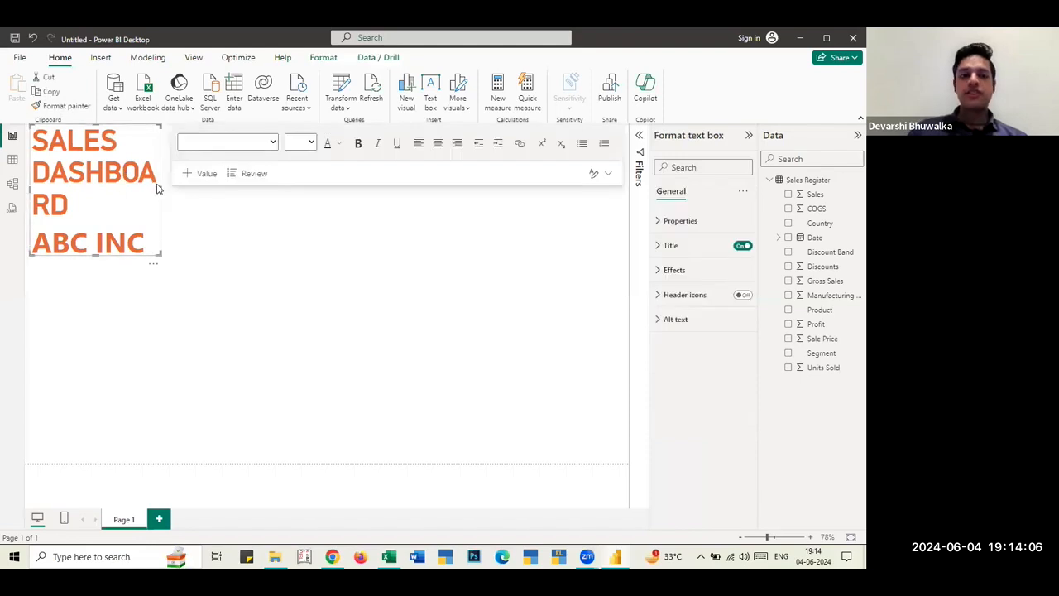
pyautogui.moveTo(158, 188); pyautogui.dragTo(404, 180)
pyautogui.moveTo(214, 254); pyautogui.dragTo(222, 199)
pyautogui.moveTo(222, 192); pyautogui.dragTo(221, 193)
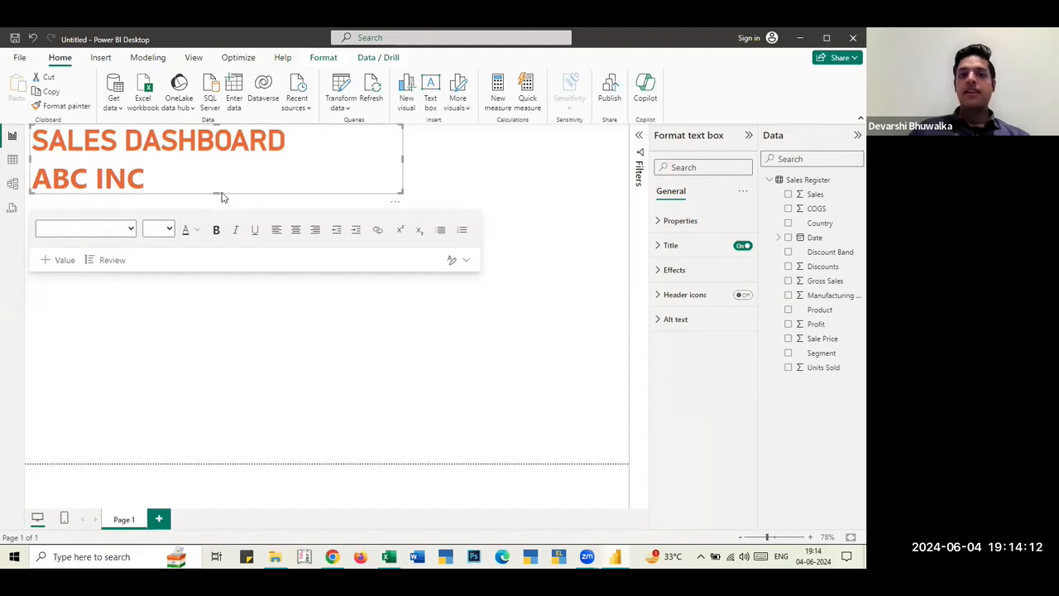
pyautogui.click(309, 332)
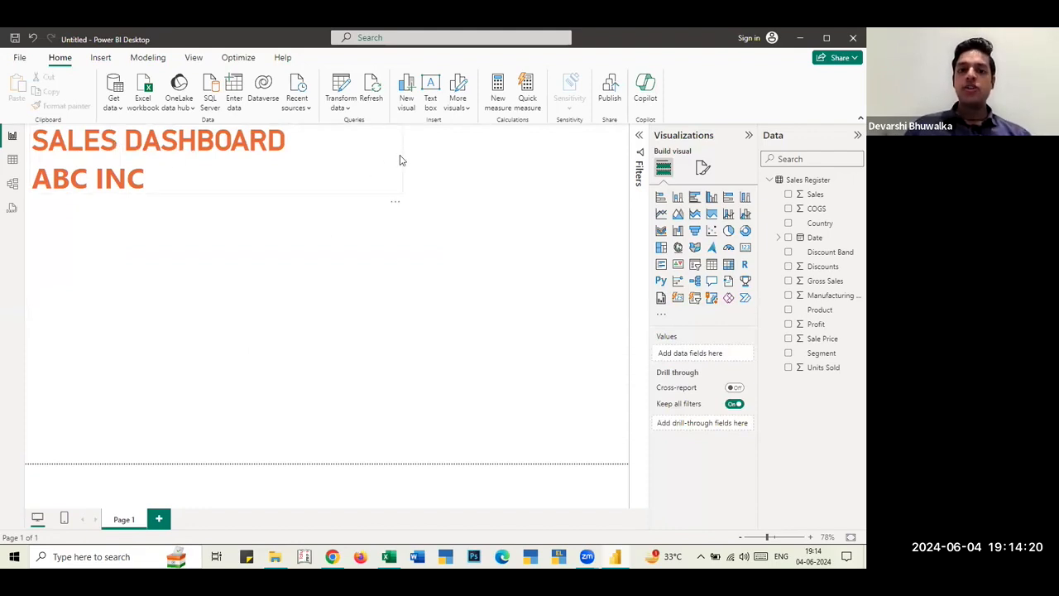
pyautogui.click(402, 156)
pyautogui.moveTo(402, 156); pyautogui.dragTo(293, 154)
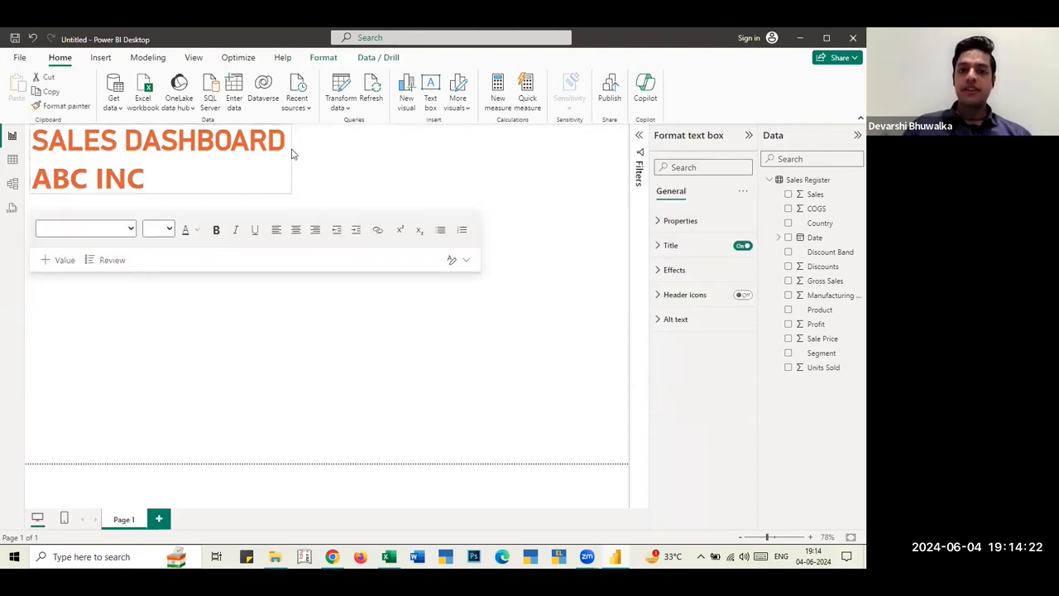
pyautogui.click(344, 311)
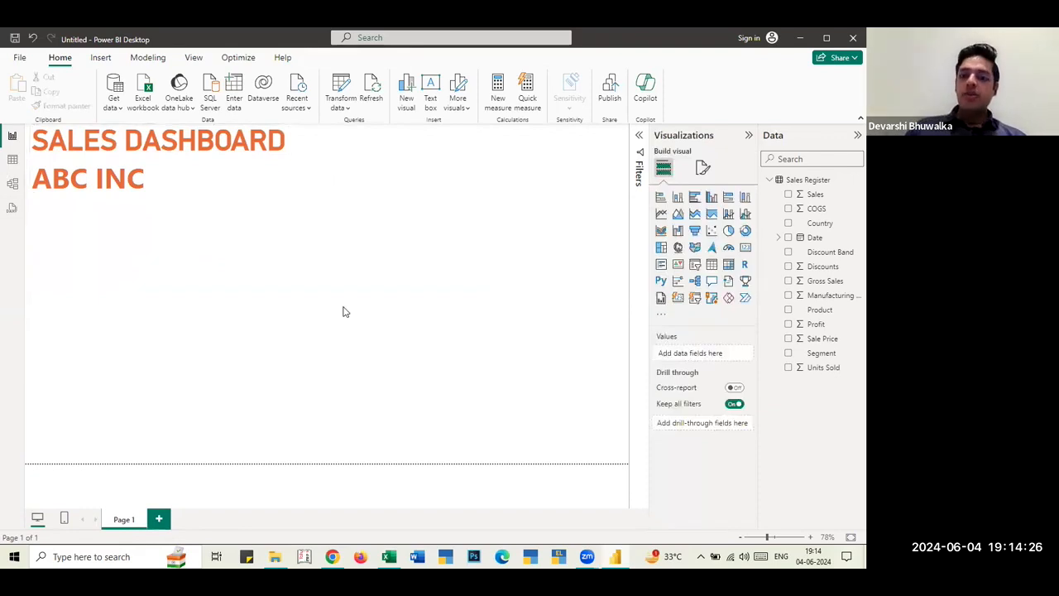
# - Add a card visual, narrow it to less than half its width, and place it directly beneath the heading
pyautogui.click(661, 201)
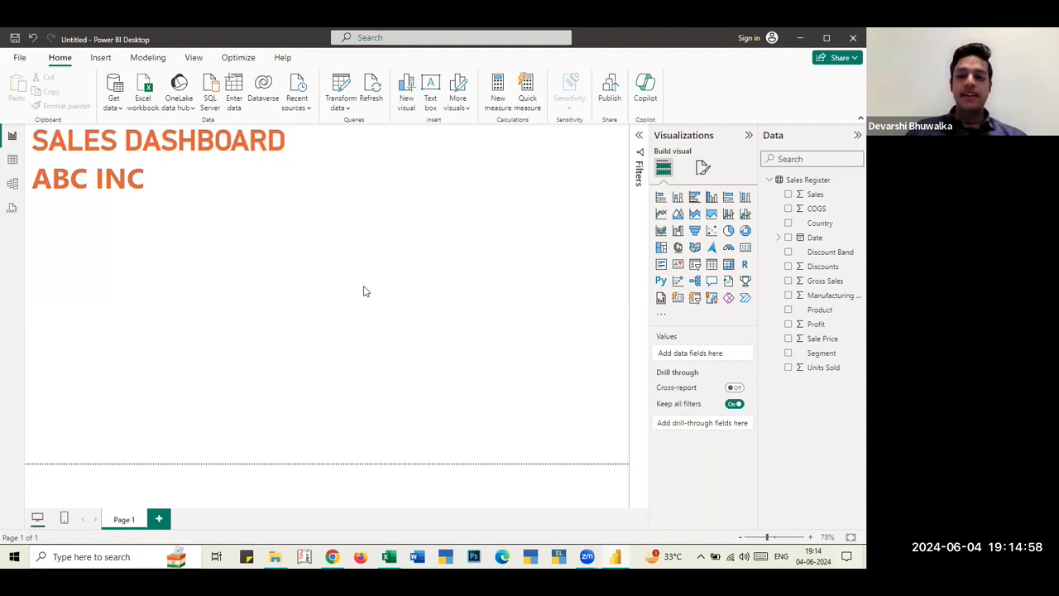
pyautogui.click(744, 248)
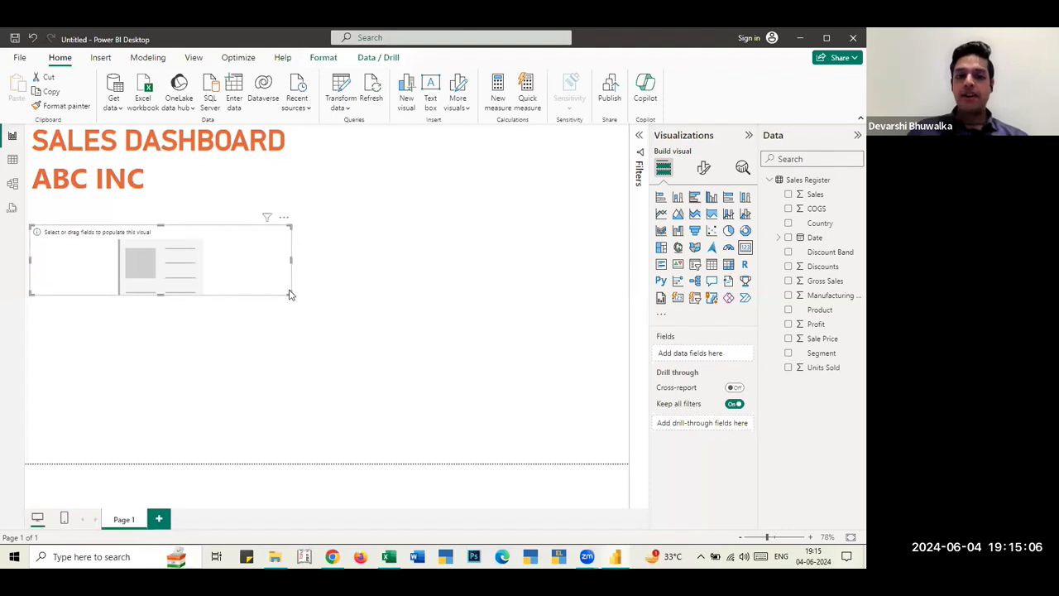
pyautogui.moveTo(291, 260); pyautogui.dragTo(144, 260)
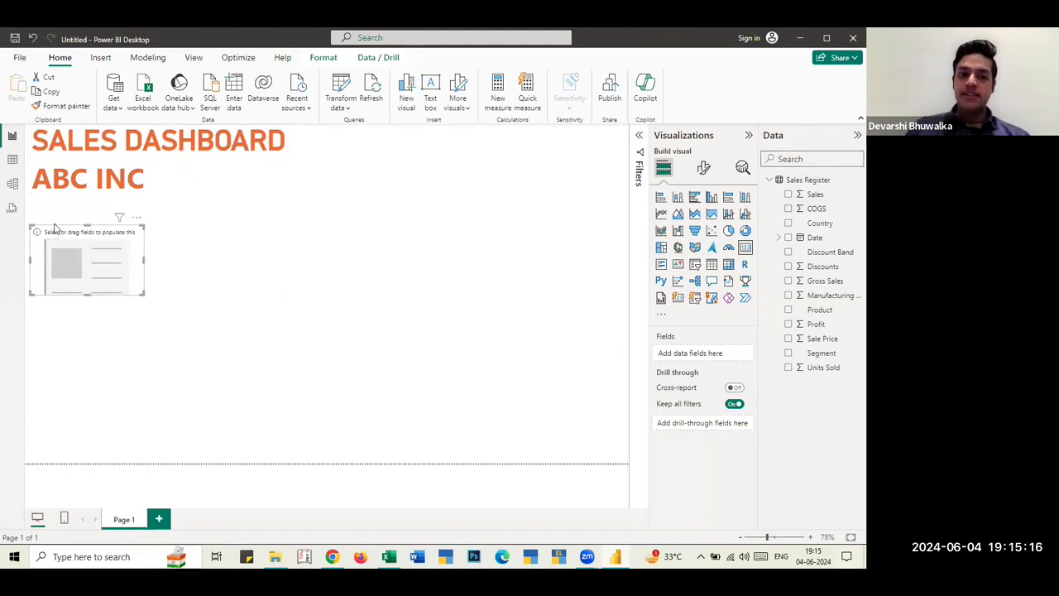
pyautogui.moveTo(63, 237); pyautogui.dragTo(64, 214)
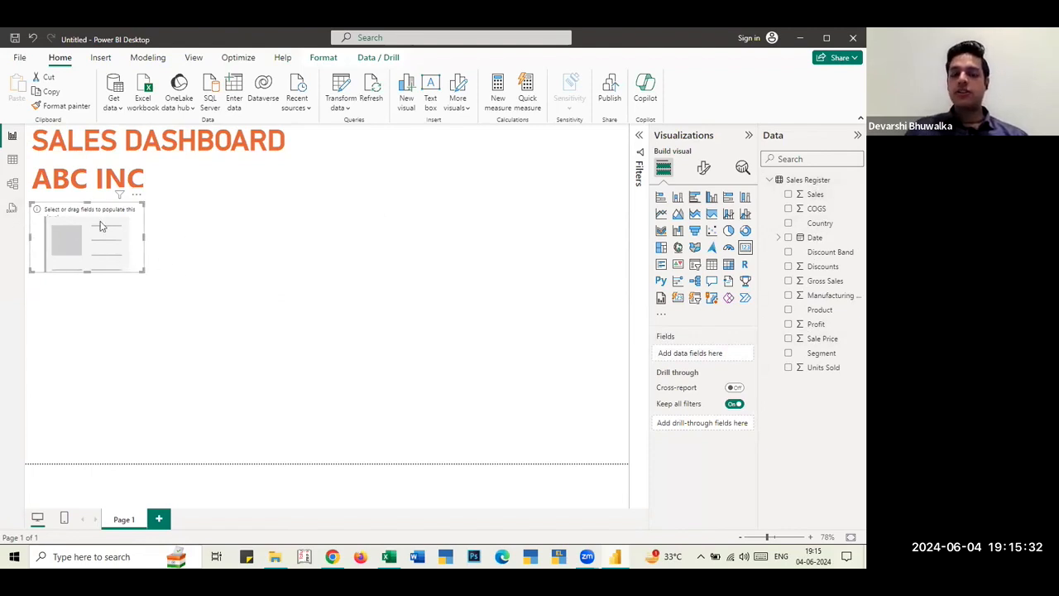
# - Show the sum of the Sales field in the card and widen the card slightly
pyautogui.click(817, 194)
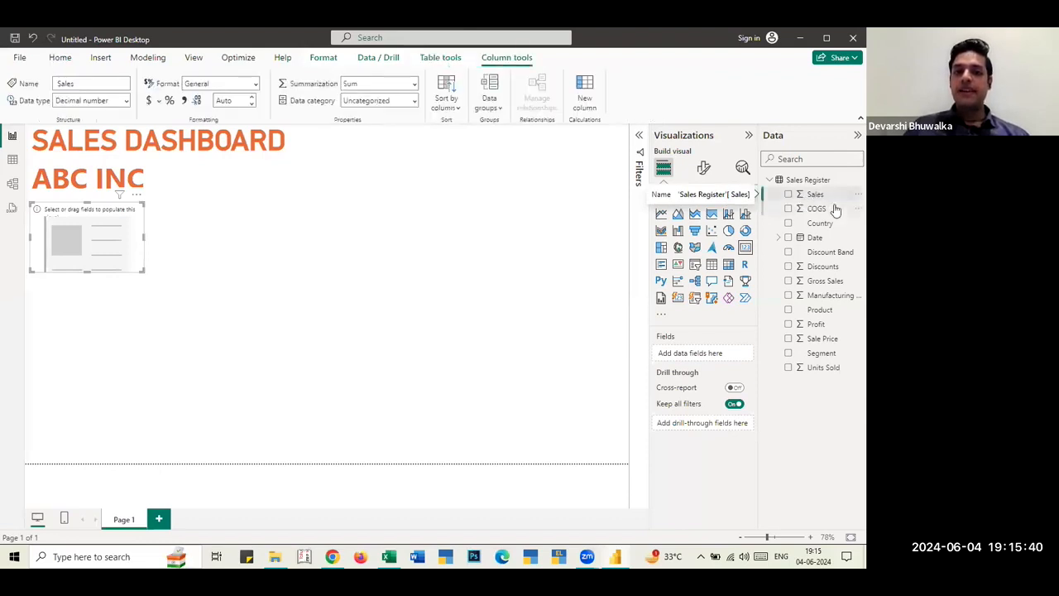
pyautogui.click(788, 195)
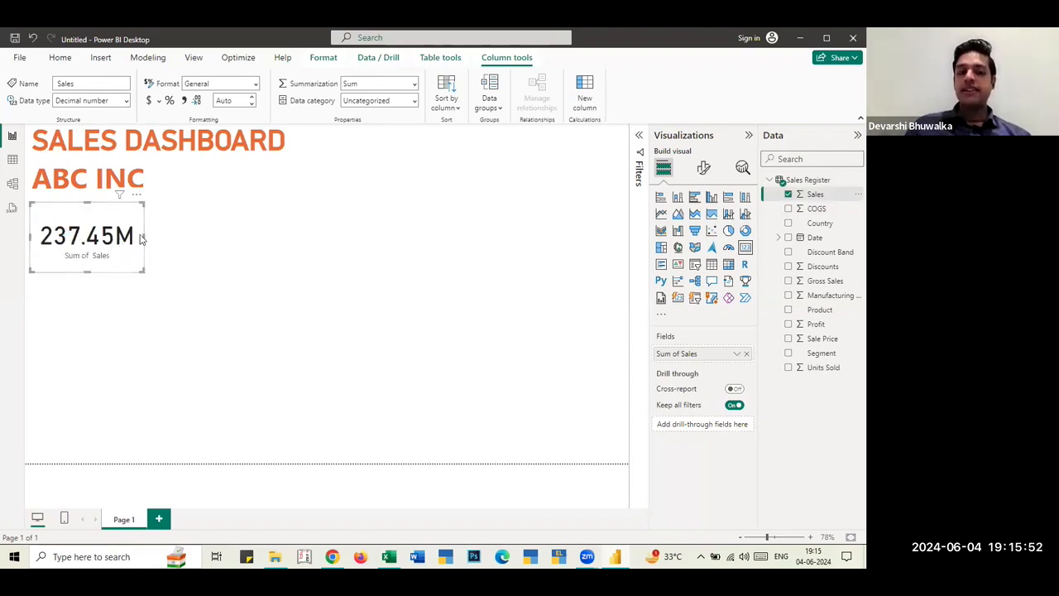
pyautogui.moveTo(143, 237); pyautogui.dragTo(162, 238)
pyautogui.click(212, 255)
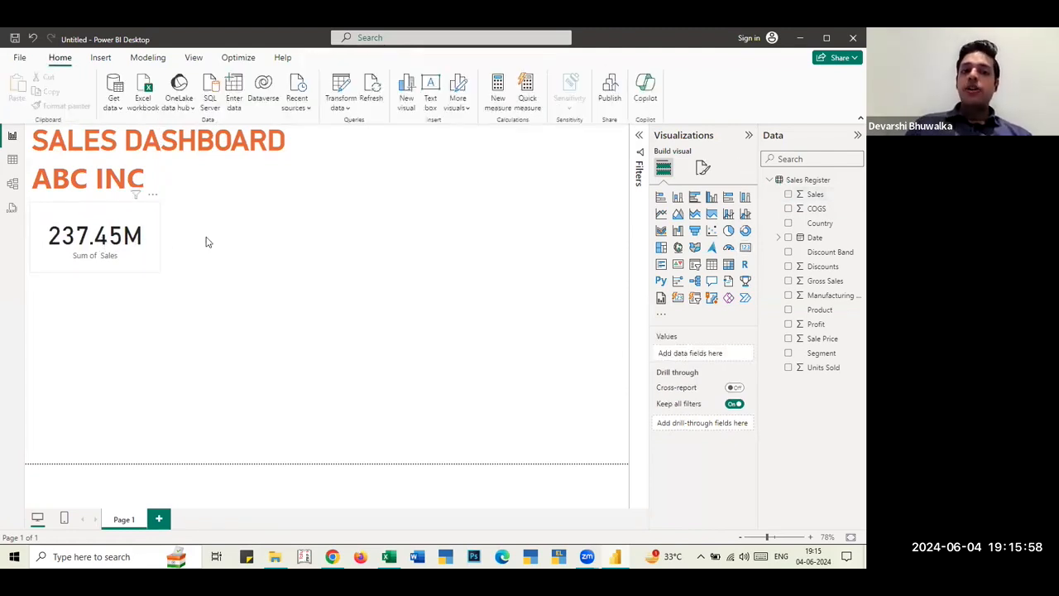
# - Make the callout value of the Sales card bold
pyautogui.click(141, 240)
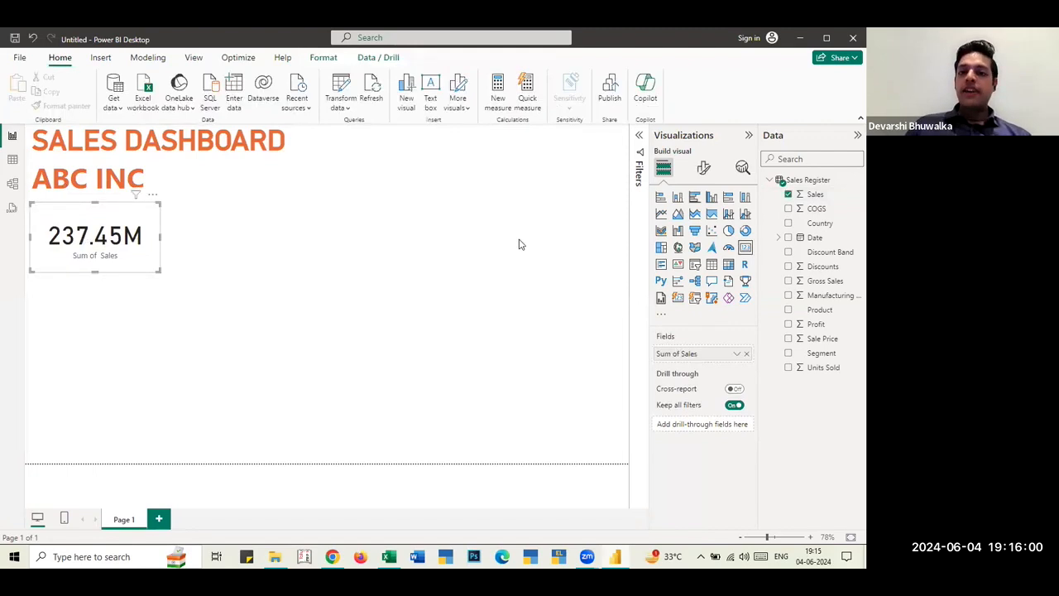
pyautogui.click(703, 168)
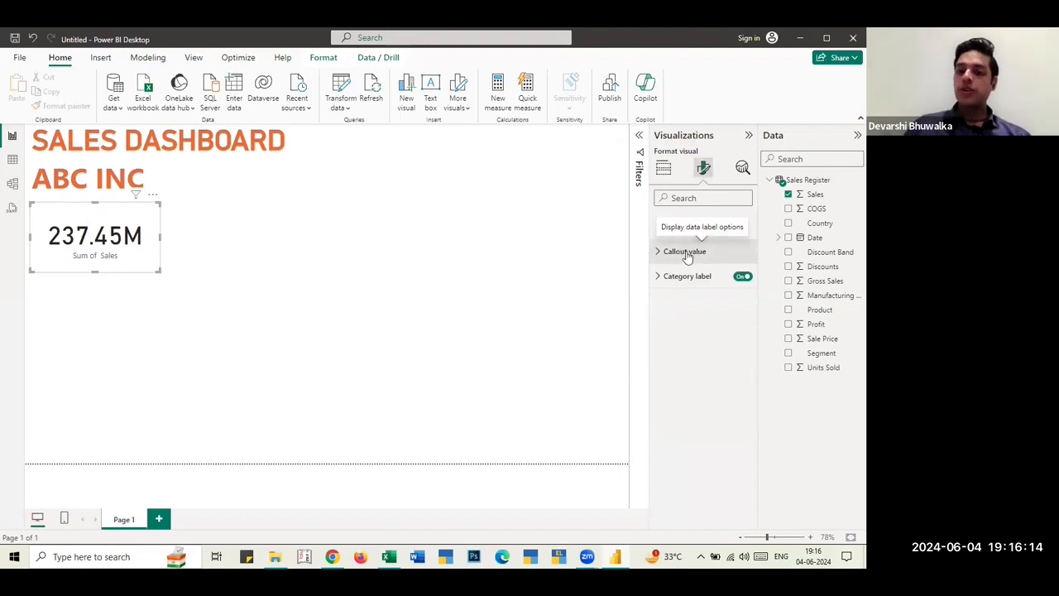
pyautogui.click(657, 253)
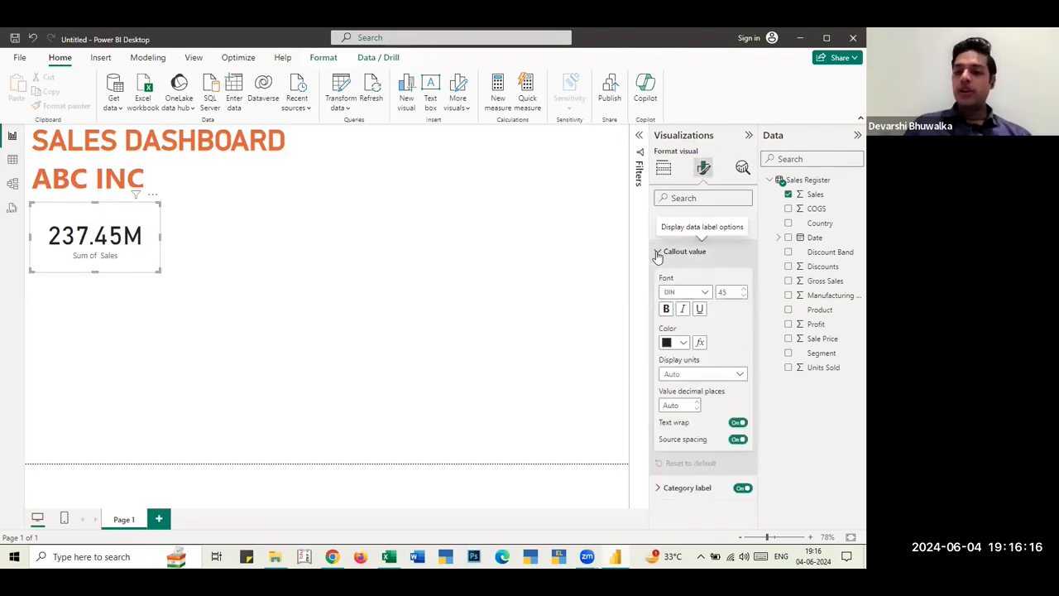
pyautogui.click(666, 311)
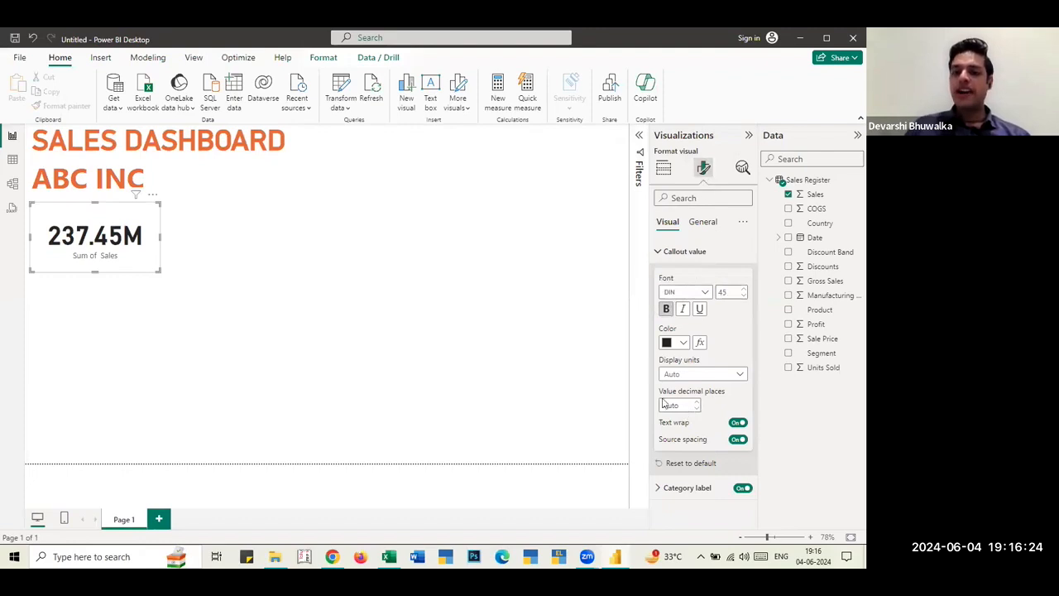
# - Open the options of the card's Sum of Sales field to rename it for this visual
pyautogui.click(661, 169)
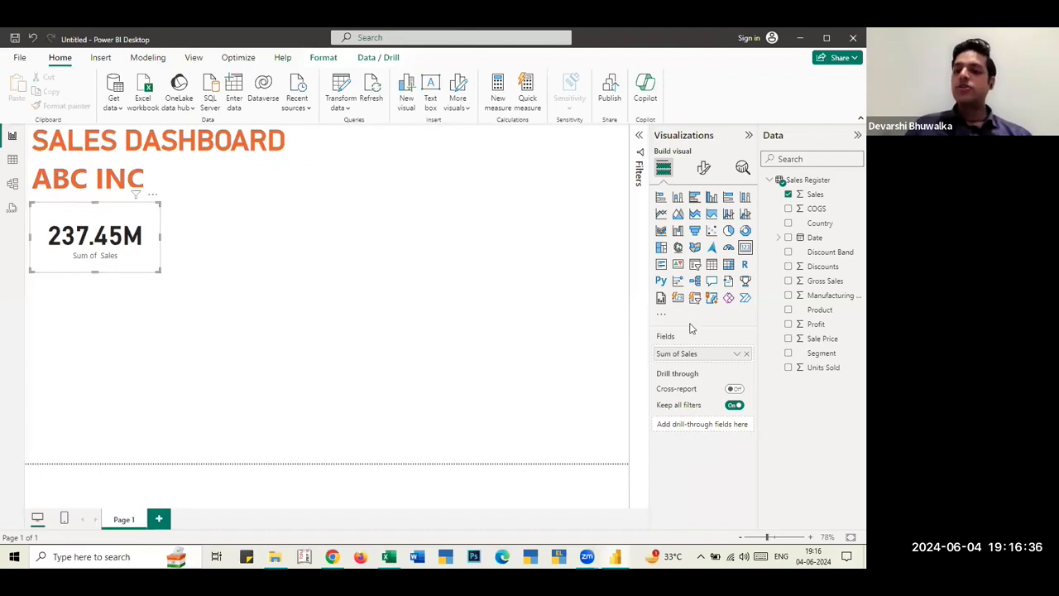
pyautogui.rightClick(96, 262)
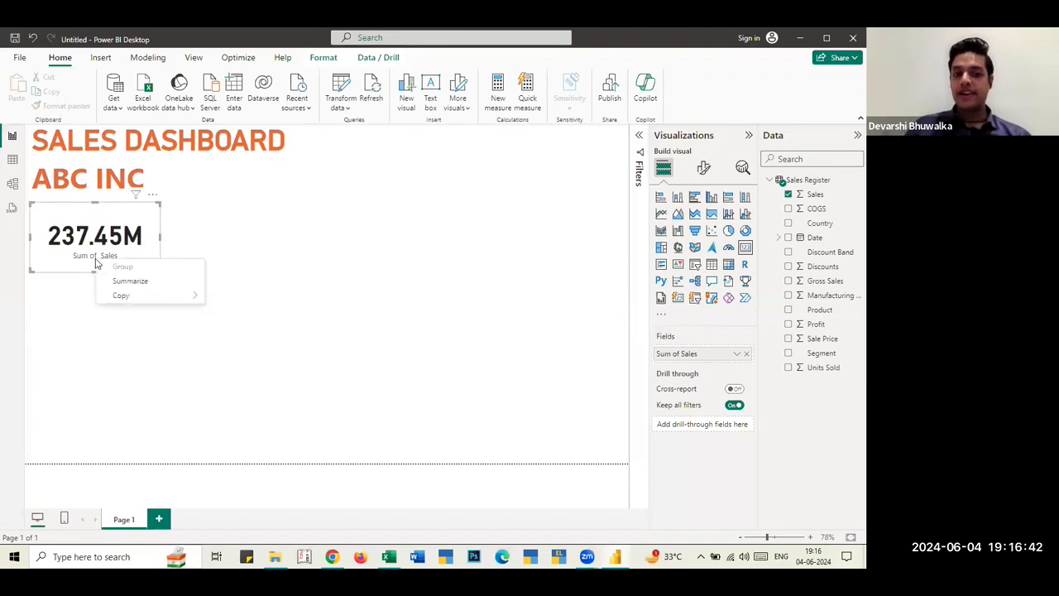
pyautogui.click(91, 255)
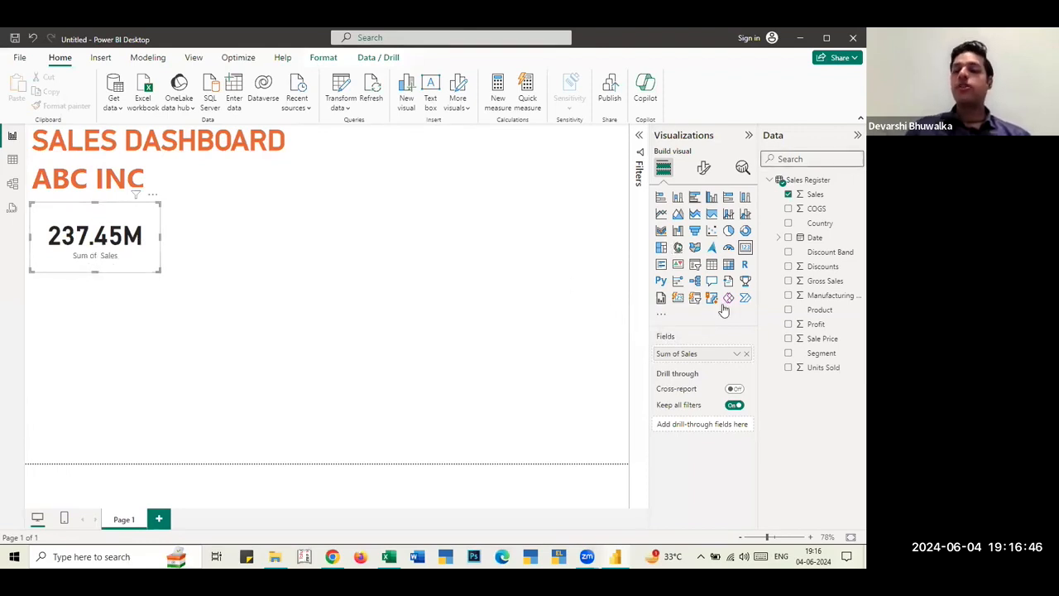
pyautogui.rightClick(692, 356)
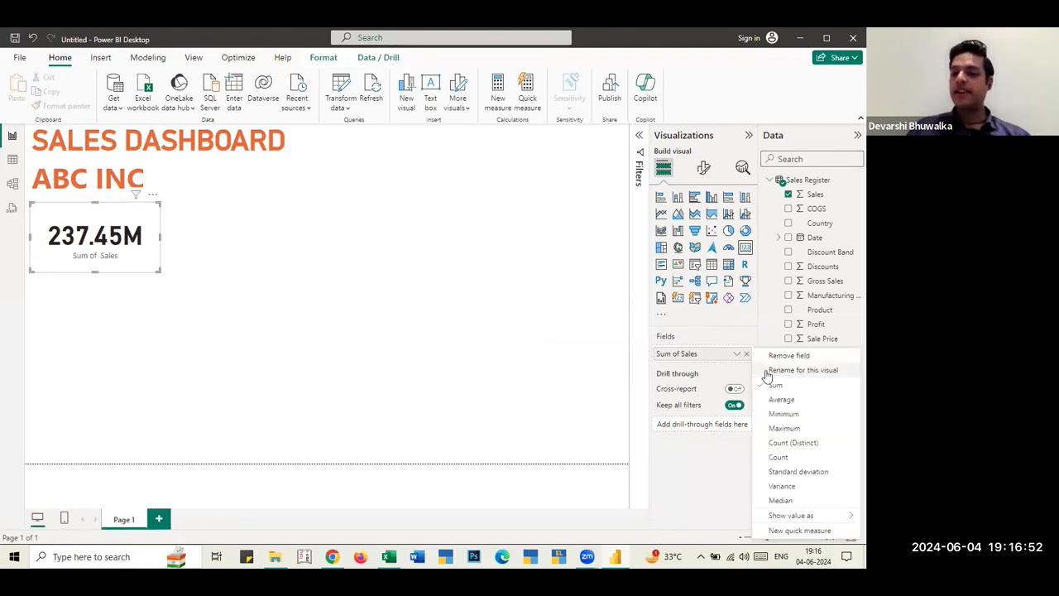
# - Rename the sales field of the existing card to "Sales" for this visual
pyautogui.click(812, 372)
pyautogui.hotkey('ctrl', 'shift', 'Left')
pyautogui.hotkey('ctrl', 'shift', 'Left')
pyautogui.press('BackSpace')
pyautogui.press('Return')
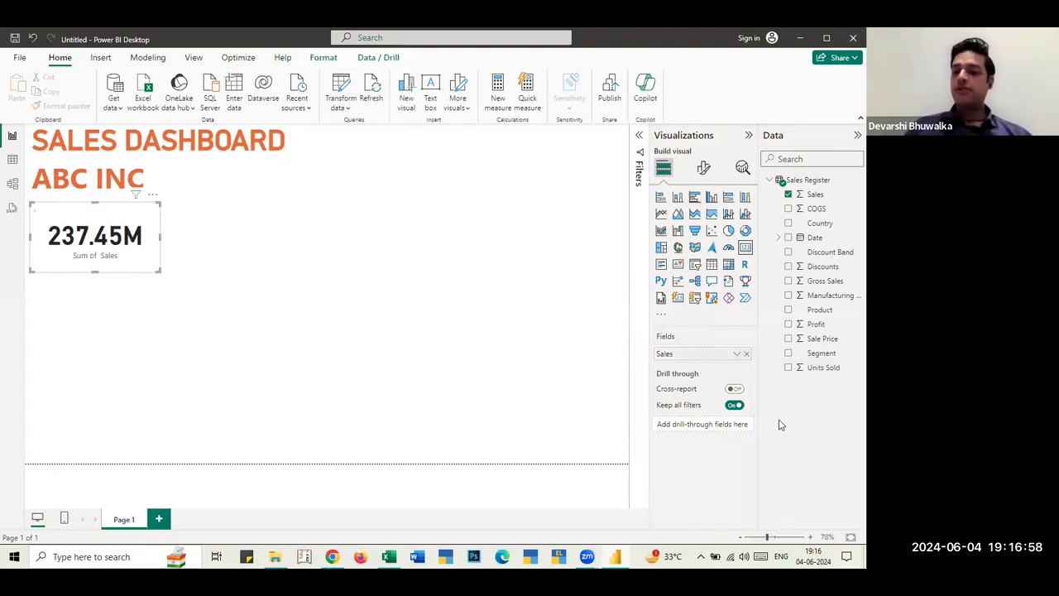
pyautogui.click(188, 241)
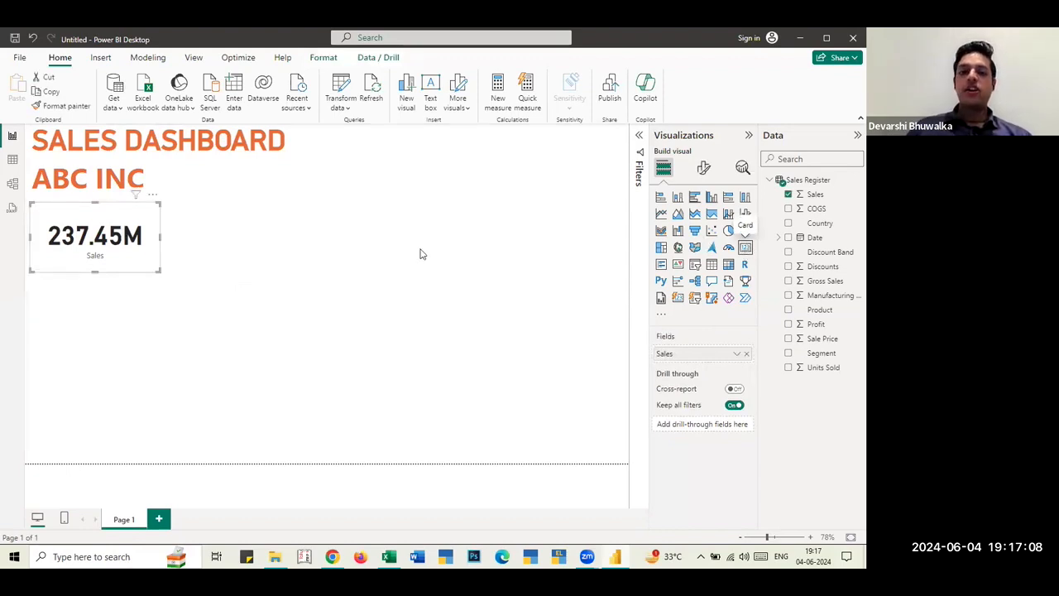
pyautogui.click(323, 305)
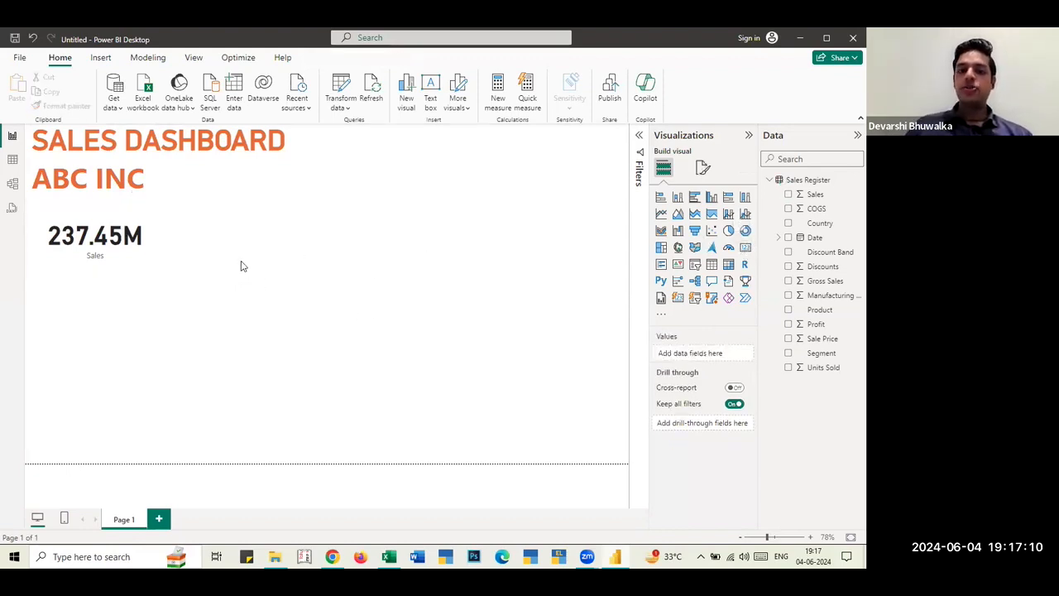
# - Add a second card visual and place it beside the Sales card, aligned with it in the same row
pyautogui.click(746, 248)
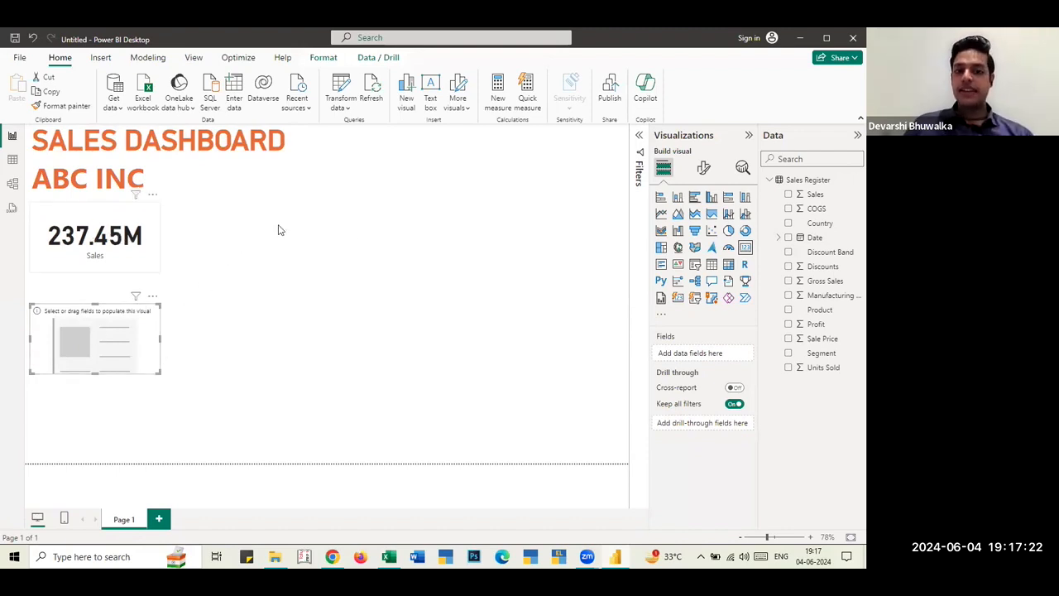
pyautogui.moveTo(59, 346); pyautogui.dragTo(186, 240)
pyautogui.moveTo(183, 242)
pyautogui.mouseDown()
pyautogui.moveTo(132, 239)
pyautogui.moveTo(191, 245)
pyautogui.mouseUp()
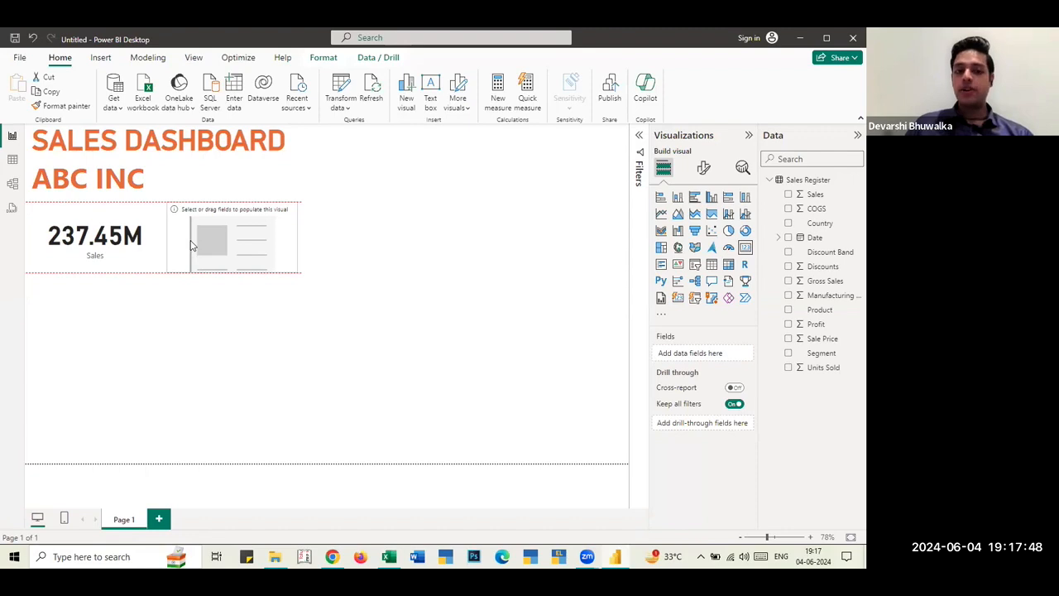
pyautogui.moveTo(191, 245); pyautogui.dragTo(193, 244)
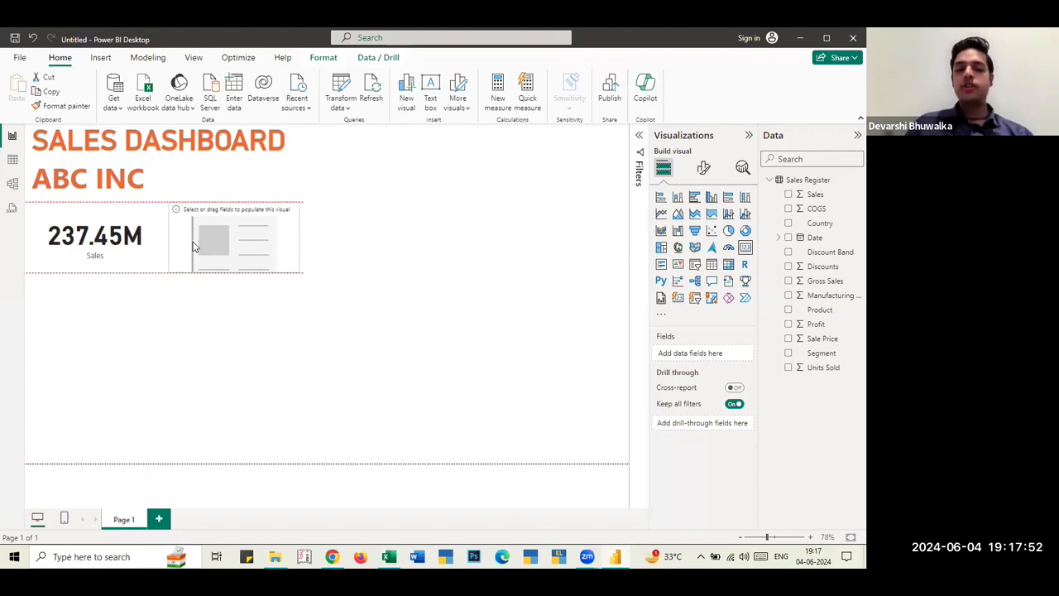
pyautogui.moveTo(193, 245); pyautogui.dragTo(193, 244)
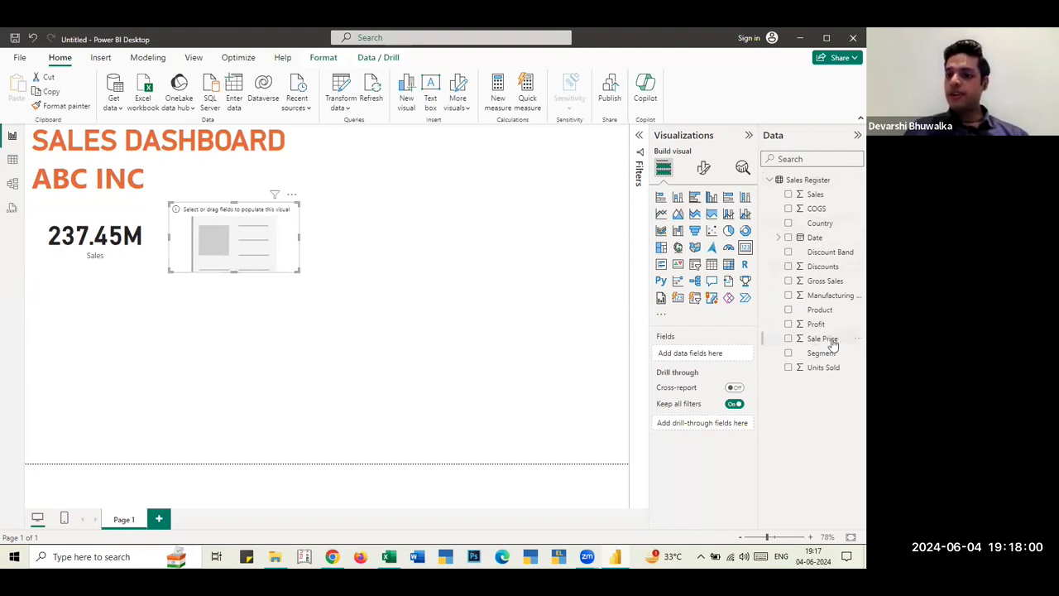
# - Show Units Sold in the empty card and rename its field to "Units Sold" for this visual
pyautogui.click(789, 368)
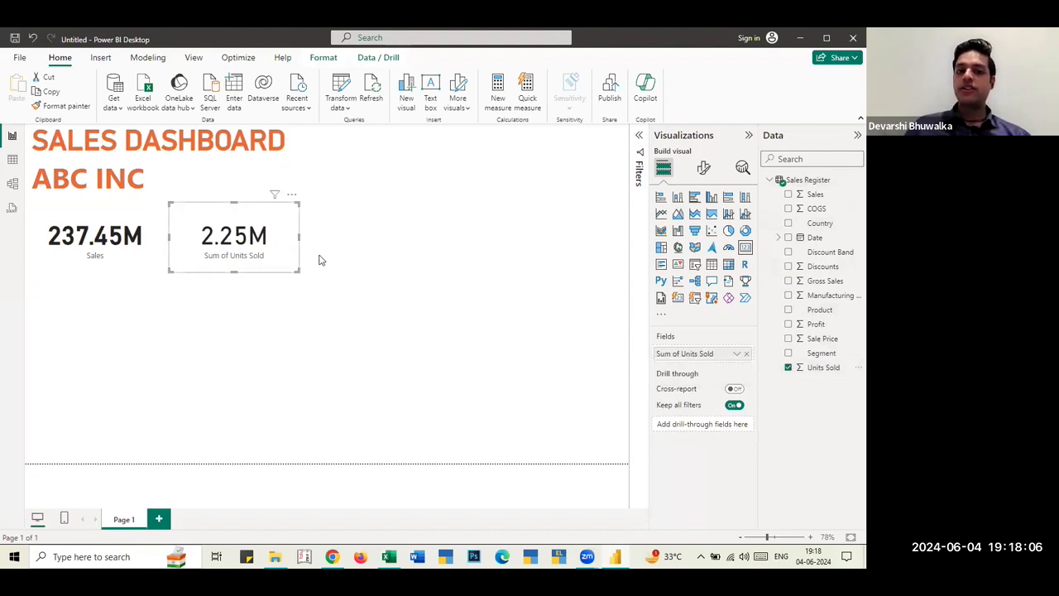
pyautogui.click(737, 353)
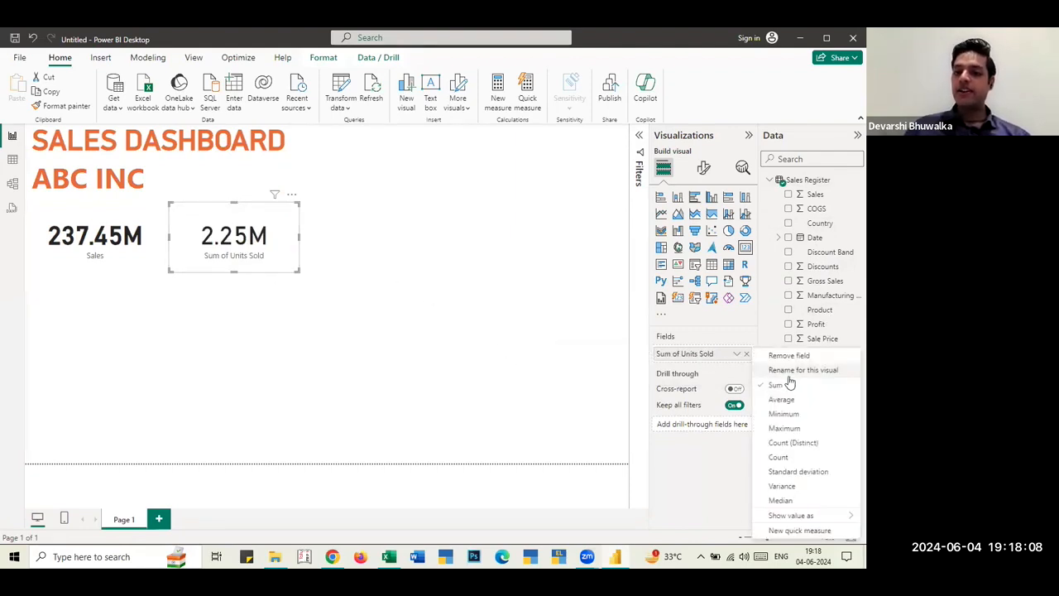
pyautogui.click(793, 375)
pyautogui.click(682, 354)
pyautogui.hotkey('shift', 'Home')
pyautogui.press('BackSpace')
pyautogui.press('Return')
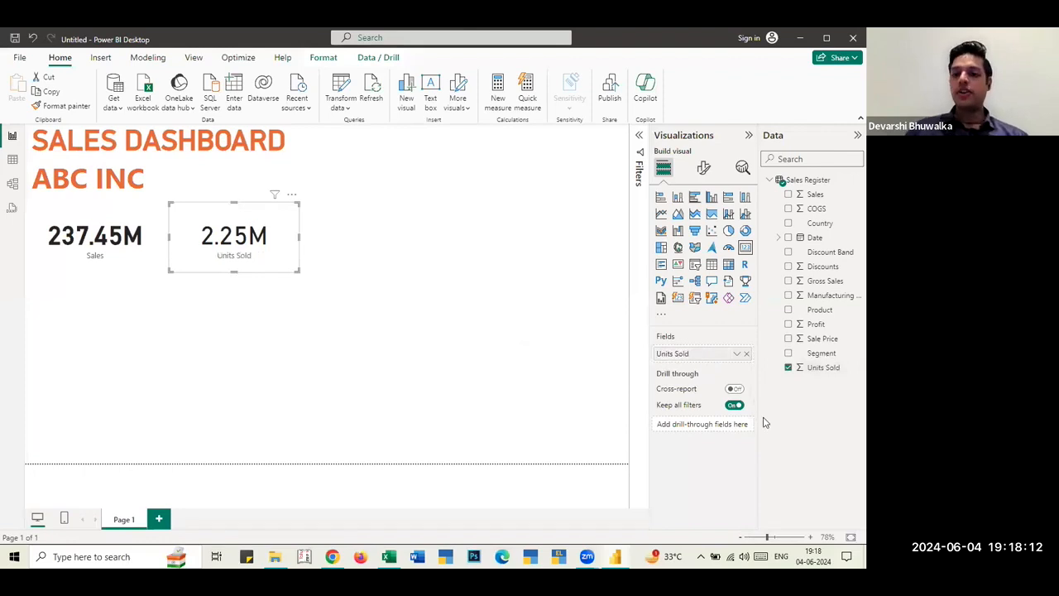
pyautogui.click(441, 251)
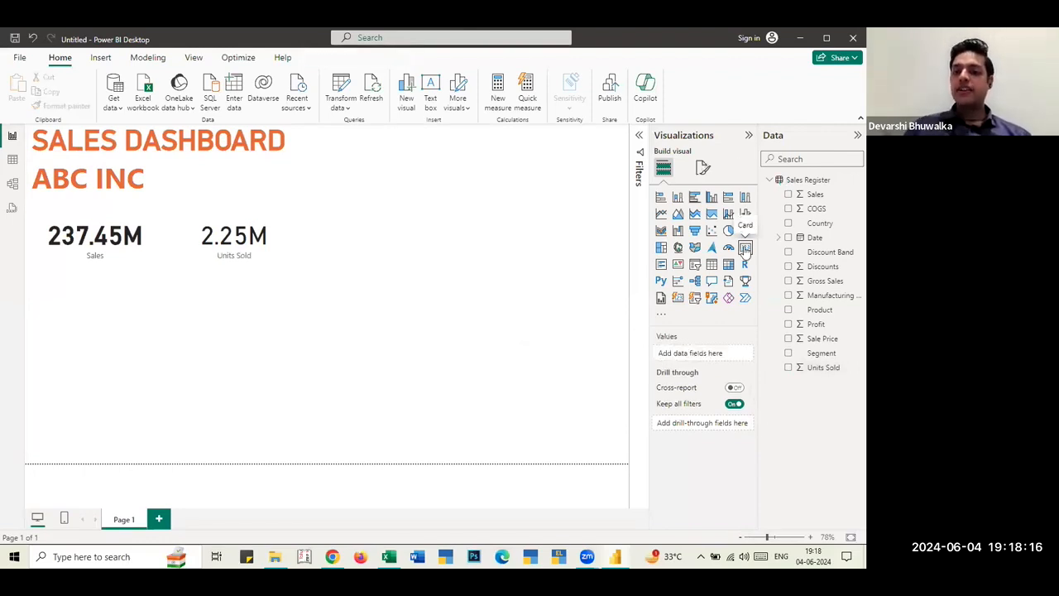
# - Place a third card beside the Units Sold card, showing COGS with its field renamed to "COGS"
pyautogui.moveTo(60, 335); pyautogui.dragTo(340, 241)
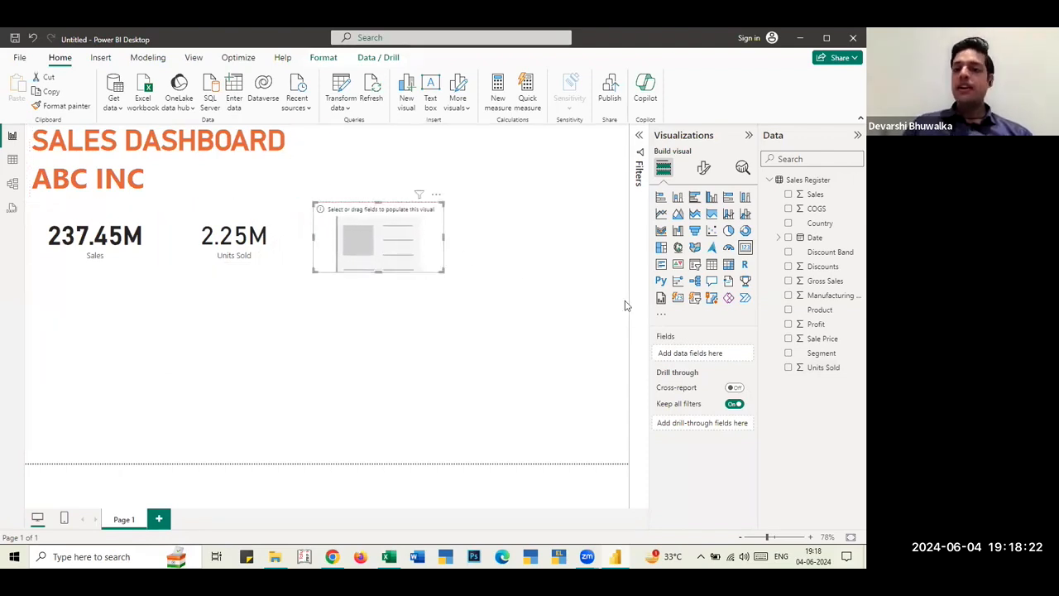
pyautogui.click(789, 209)
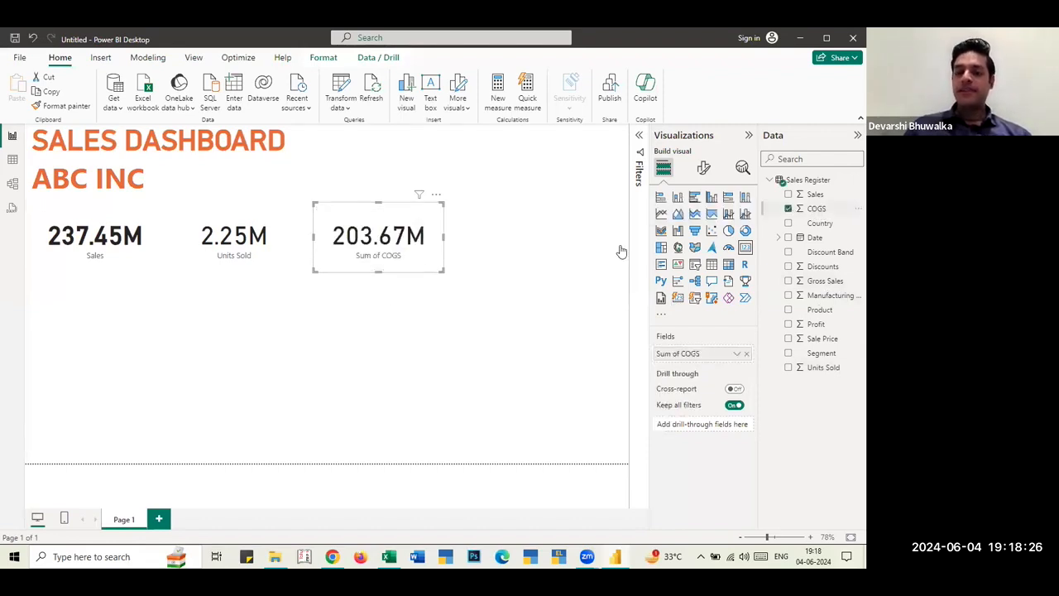
pyautogui.click(693, 354)
pyautogui.click(789, 369)
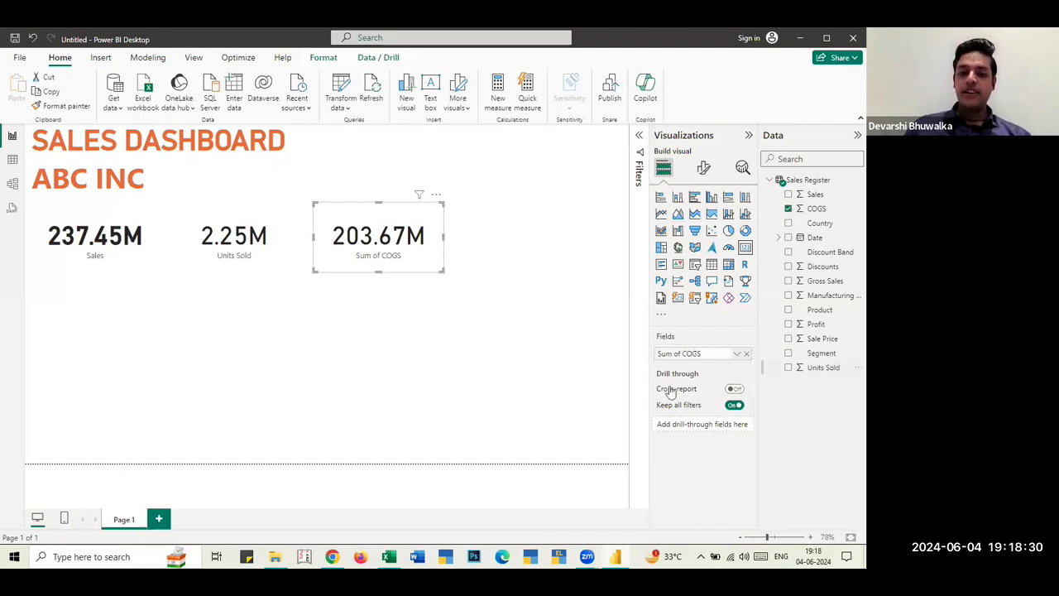
pyautogui.write('COGS')
pyautogui.press('Return')
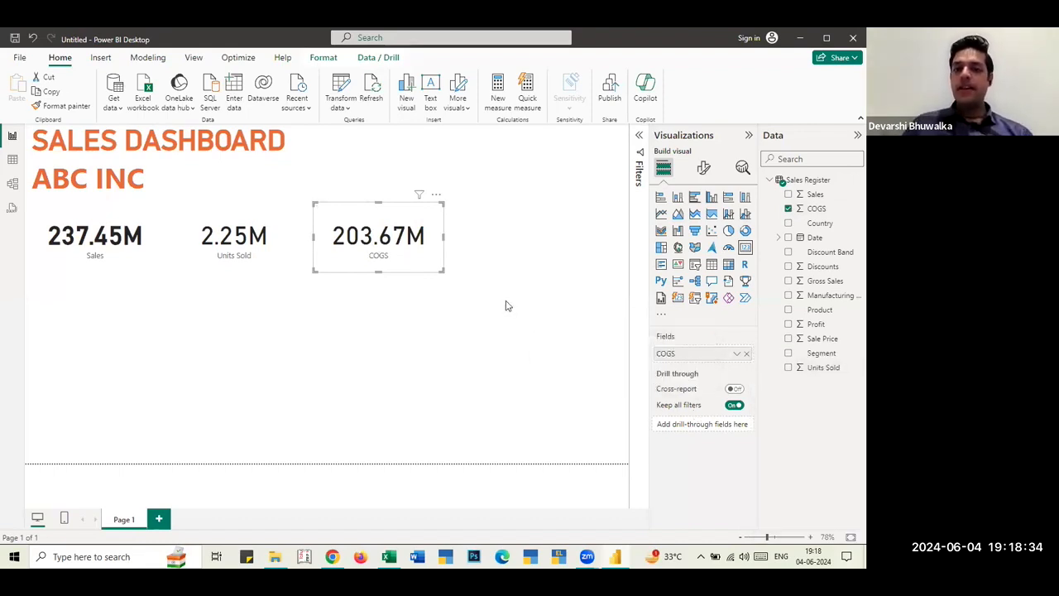
pyautogui.click(507, 306)
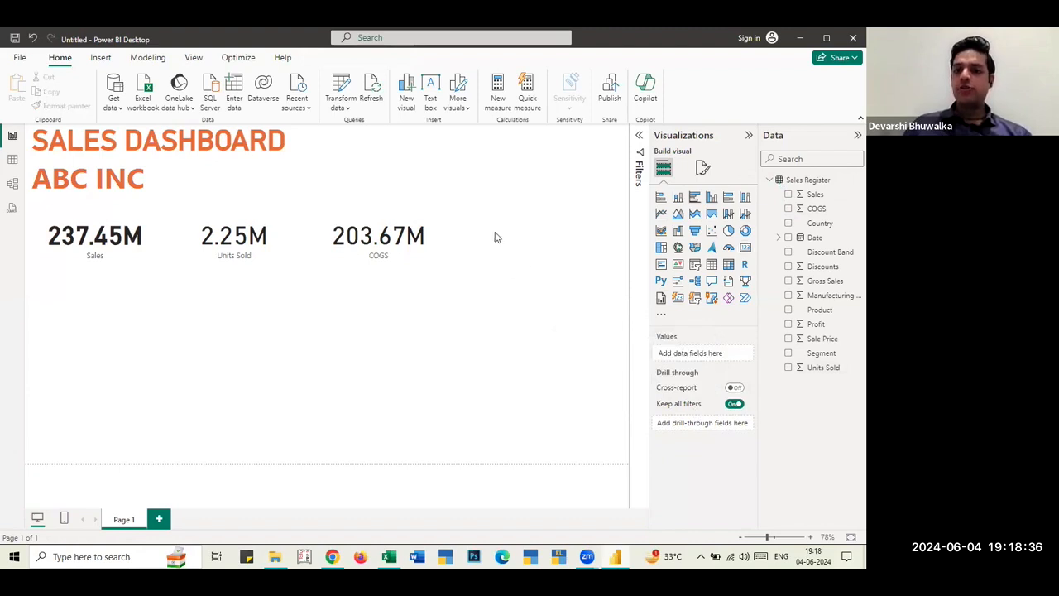
# - Add a fourth card beside the COGS card and show Profit in it
pyautogui.click(745, 248)
pyautogui.moveTo(70, 336); pyautogui.dragTo(507, 237)
pyautogui.click(788, 324)
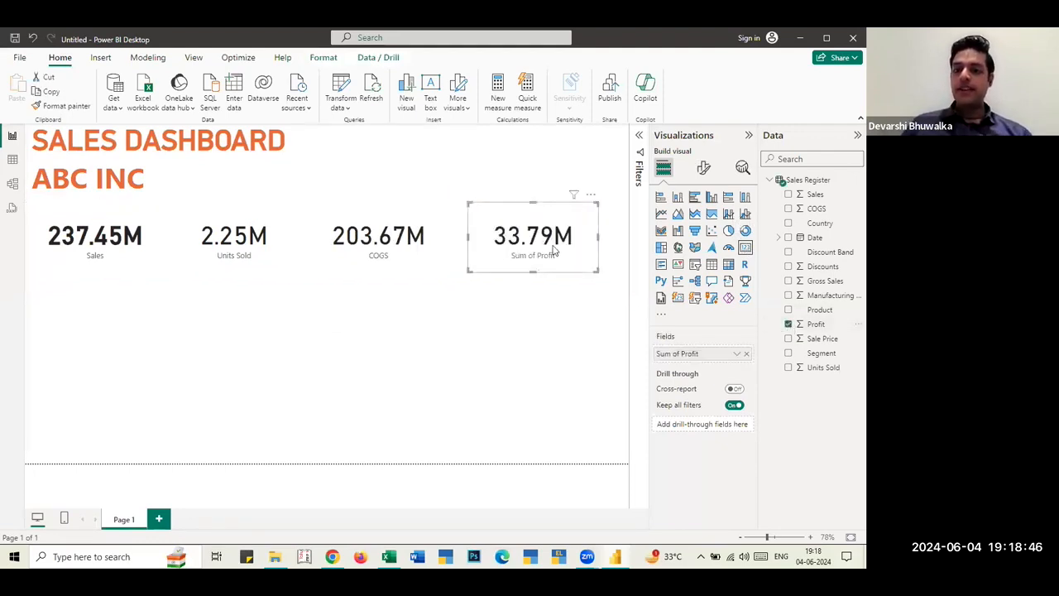
# - Make the callout value of the Profit card bold
pyautogui.click(703, 169)
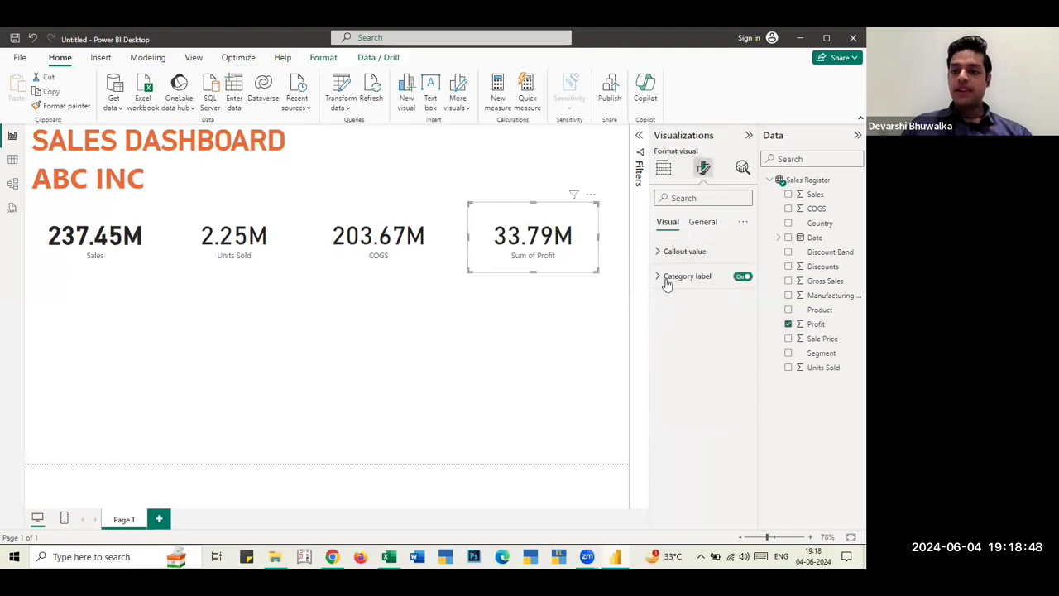
pyautogui.click(661, 253)
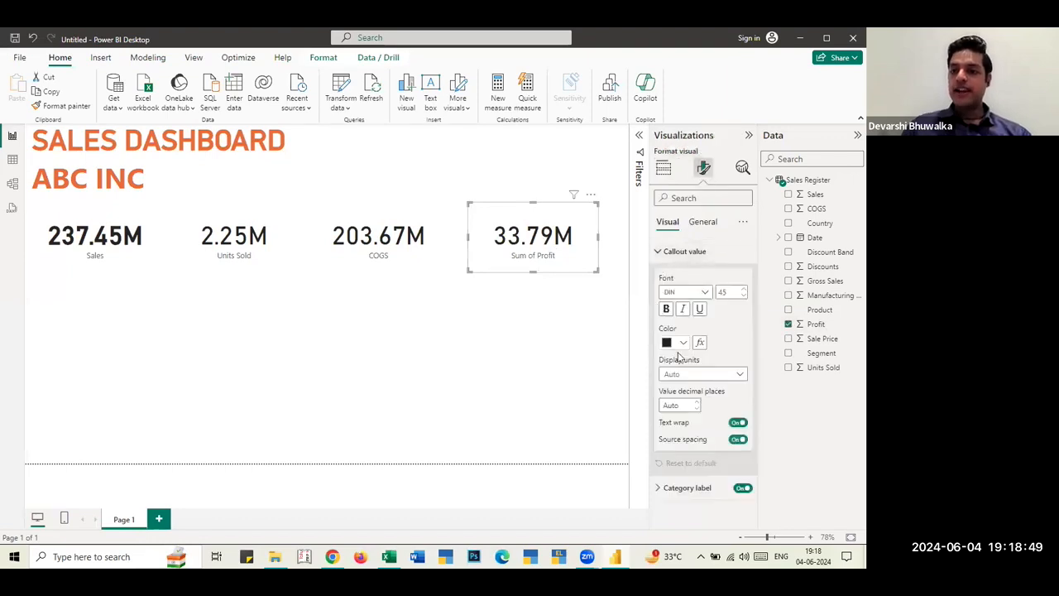
pyautogui.click(667, 310)
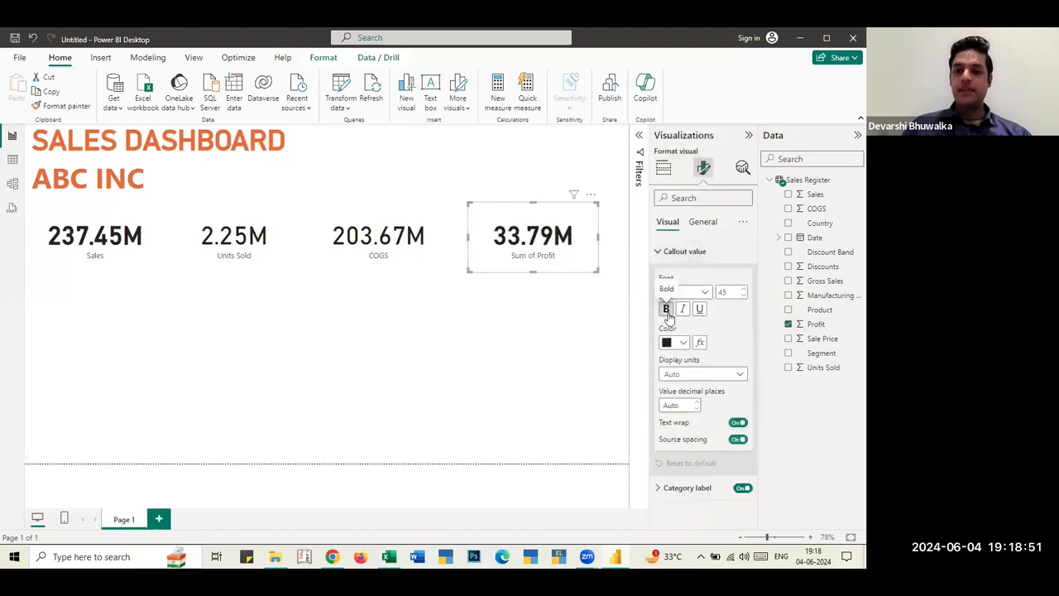
pyautogui.click(361, 342)
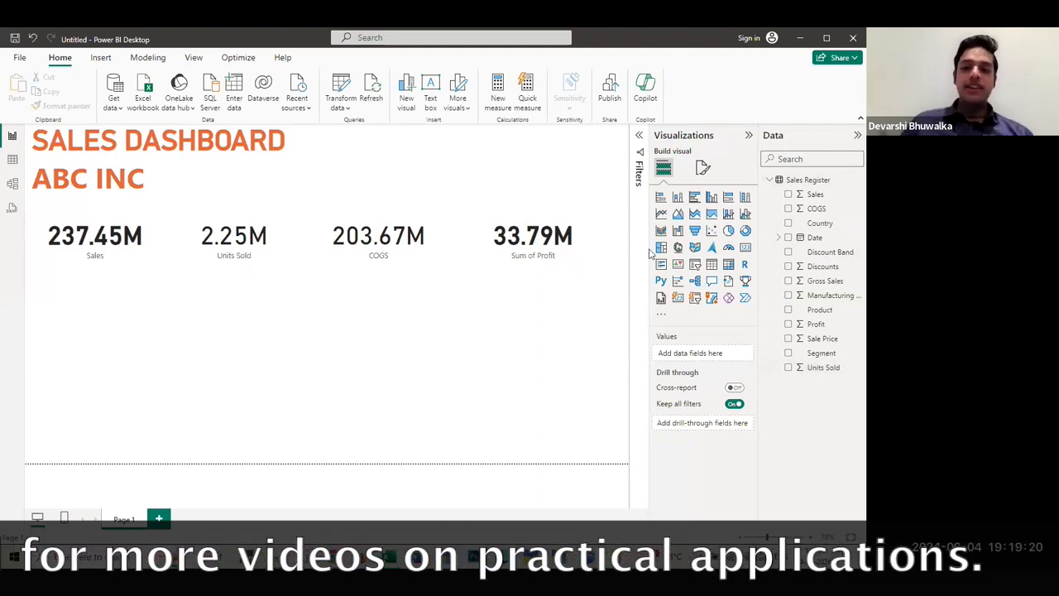
# - Insert an enlarged donut chart below the cards with Product as the legend and Sales as the values
pyautogui.click(745, 232)
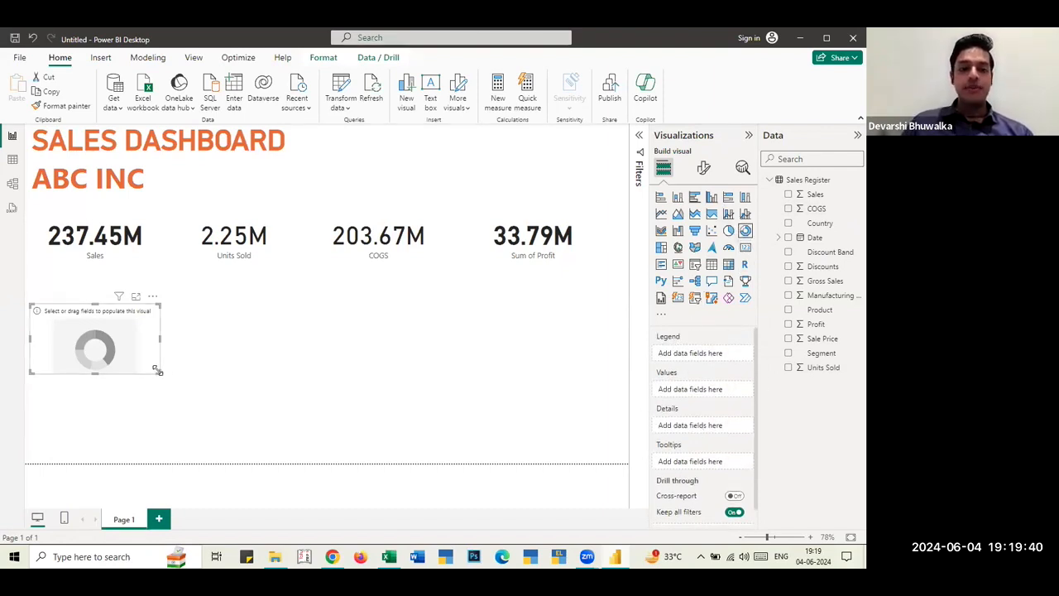
pyautogui.moveTo(176, 380); pyautogui.dragTo(287, 445)
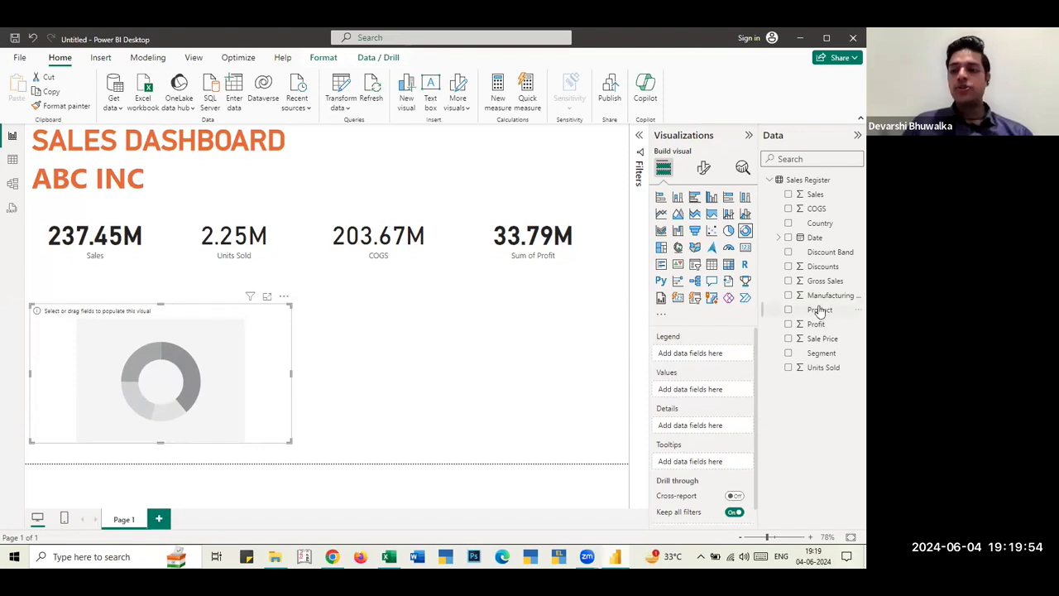
pyautogui.moveTo(817, 313); pyautogui.dragTo(699, 354)
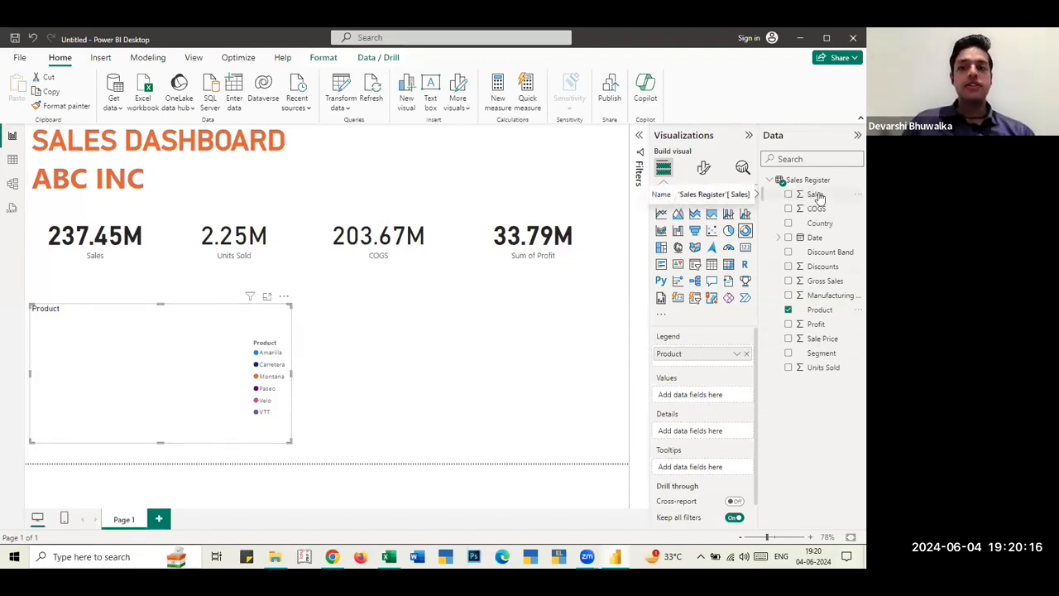
pyautogui.moveTo(815, 195); pyautogui.dragTo(697, 395)
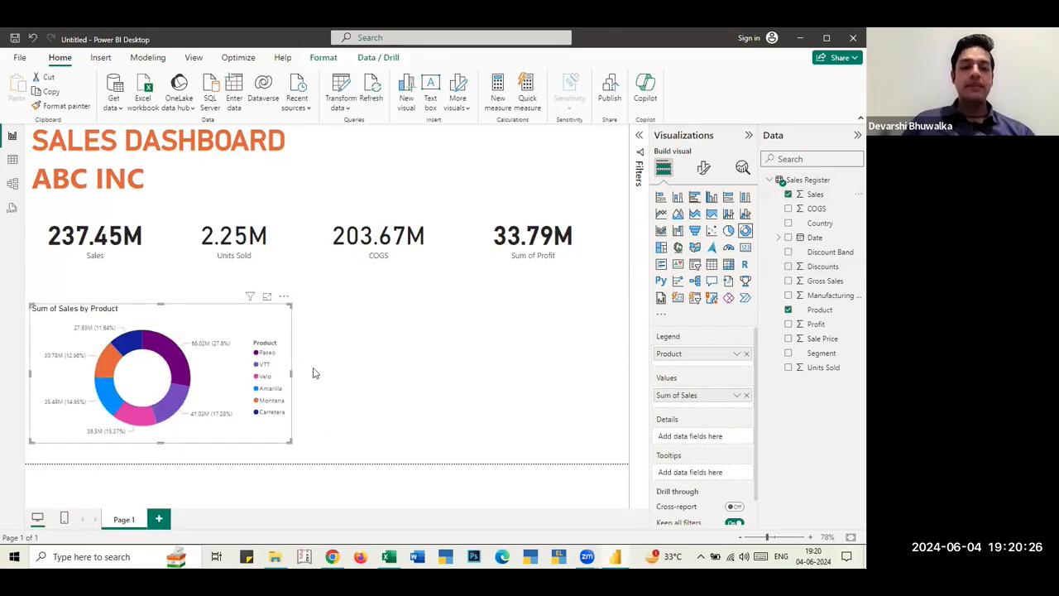
# - Enlarge the donut chart so it fills the space between the cards and the bottom edge of the page
pyautogui.moveTo(37, 278); pyautogui.dragTo(37, 278)
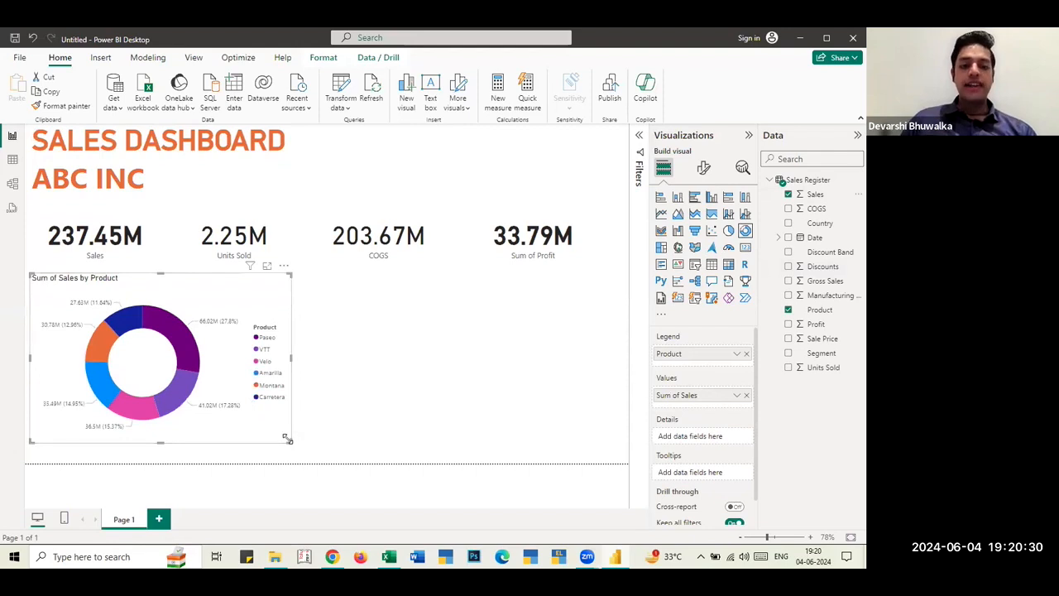
pyautogui.moveTo(287, 438); pyautogui.dragTo(299, 456)
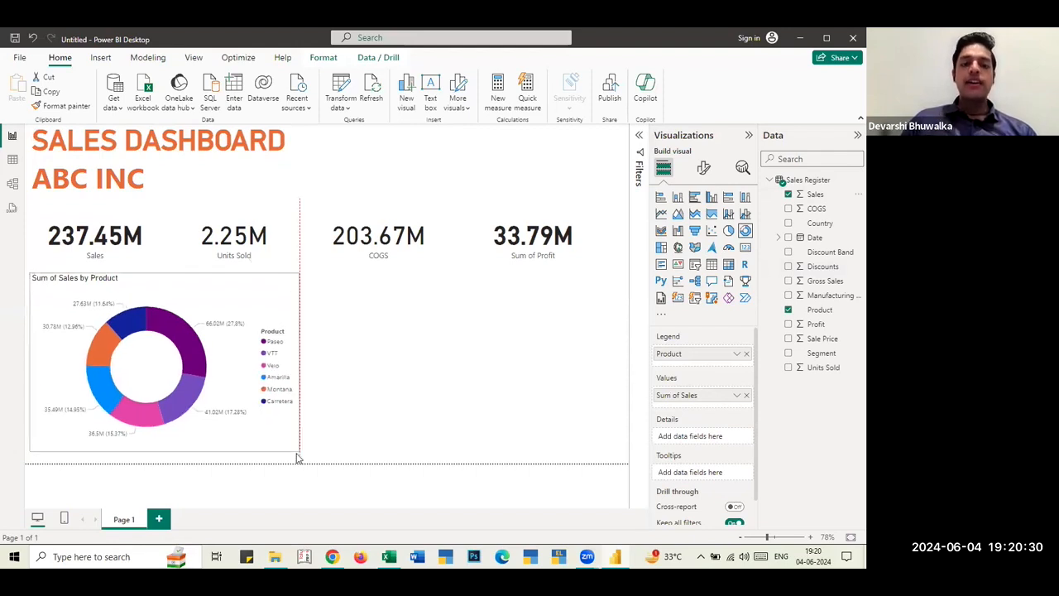
# - Examine the donut chart's legend formatting options
pyautogui.click(704, 169)
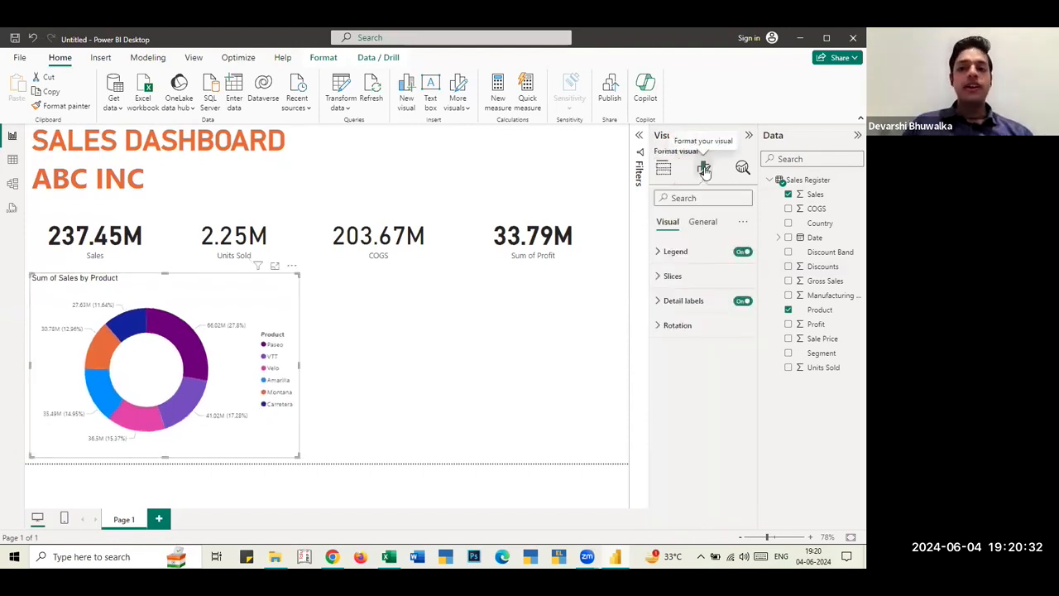
pyautogui.click(658, 252)
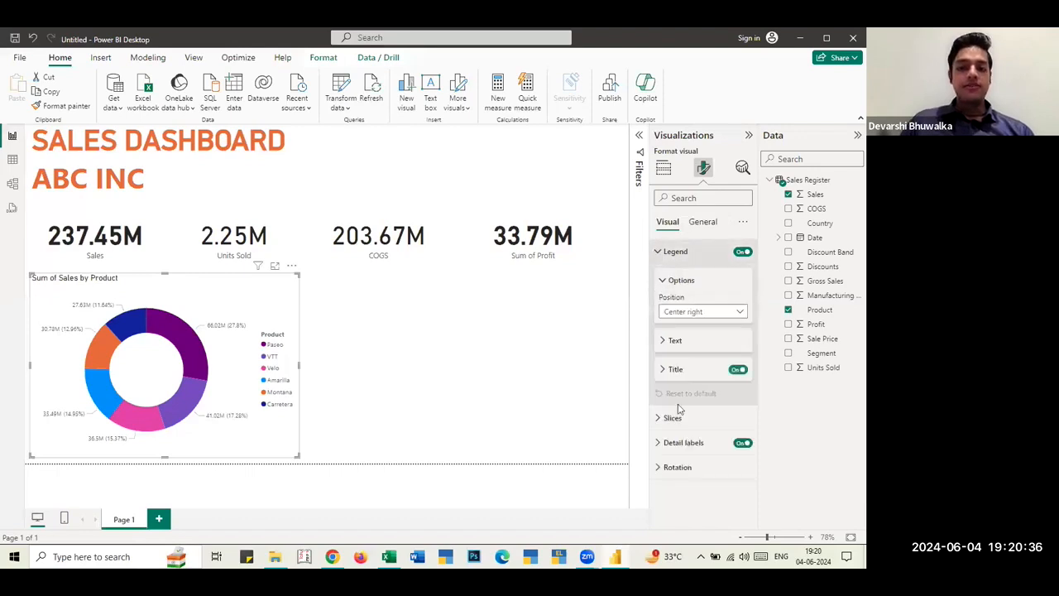
pyautogui.click(660, 253)
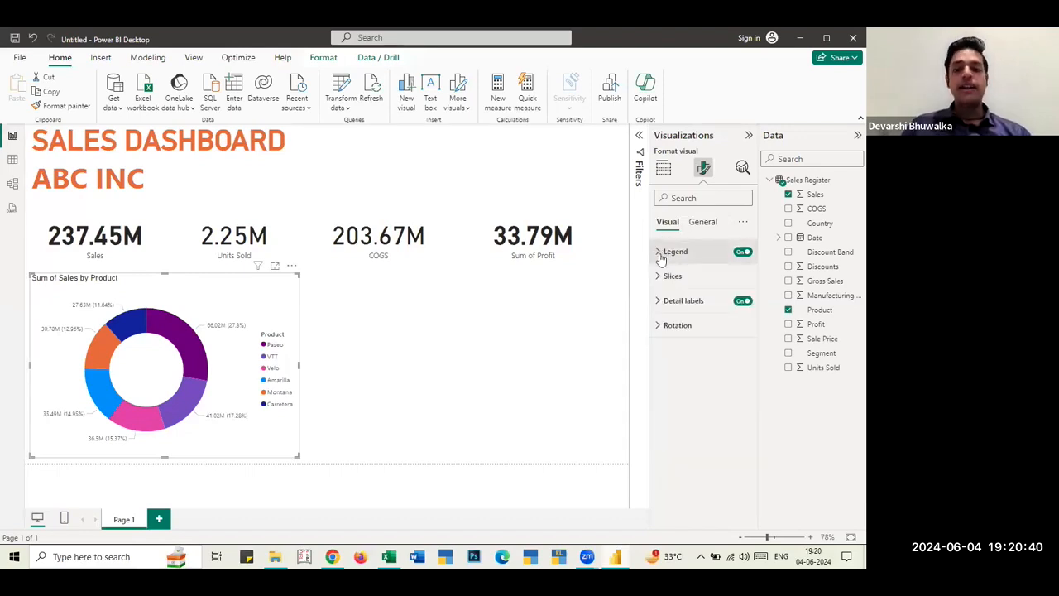
pyautogui.click(662, 168)
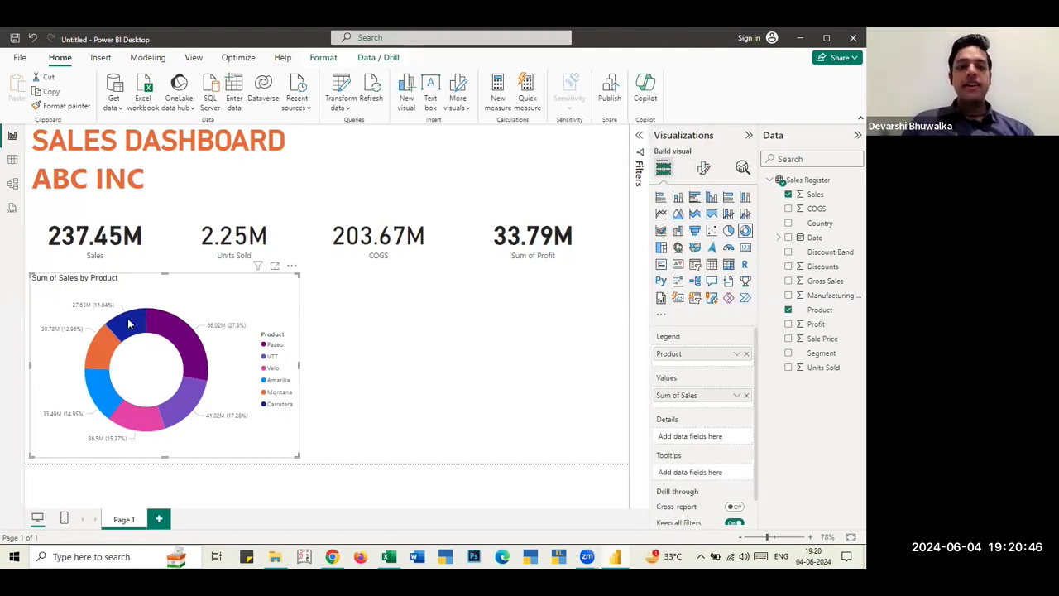
pyautogui.click(346, 350)
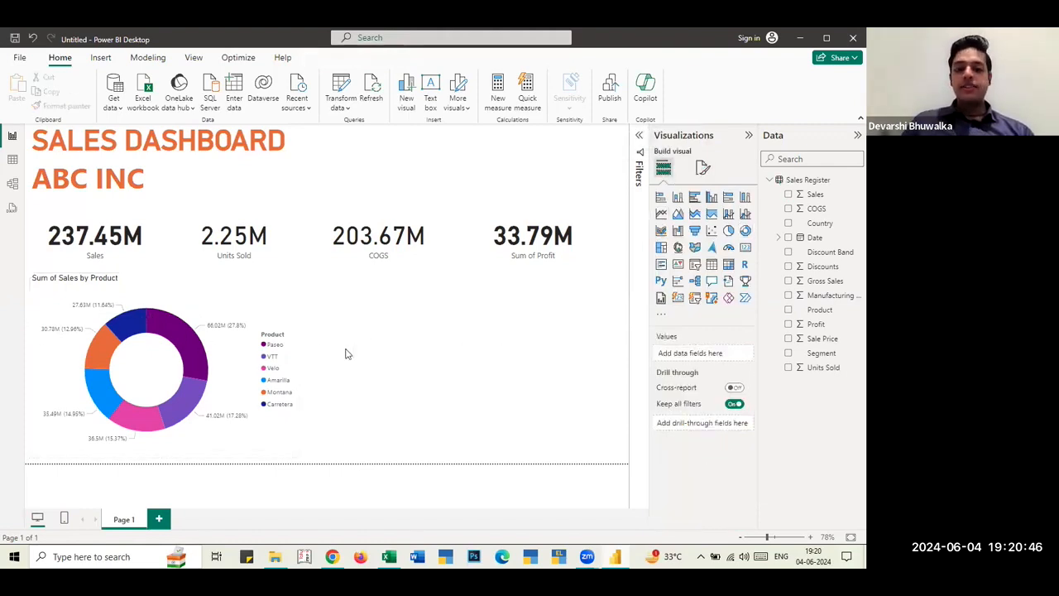
# - Select the Paseo, Montana and Amarilla slices of the donut chart in turn to check how the cards filter, ending on Montana
pyautogui.click(201, 348)
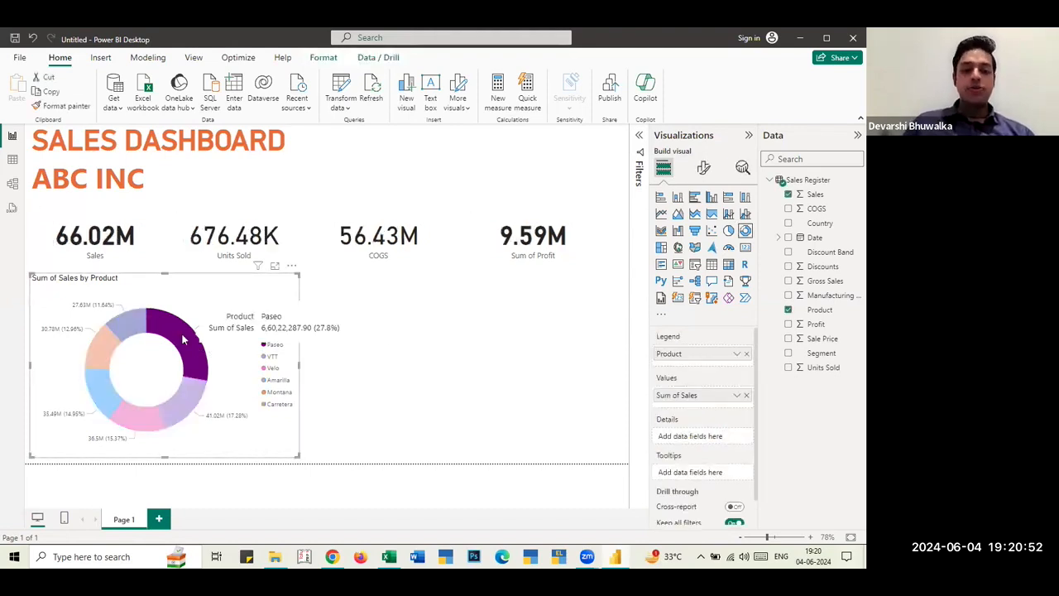
pyautogui.click(102, 344)
pyautogui.click(108, 399)
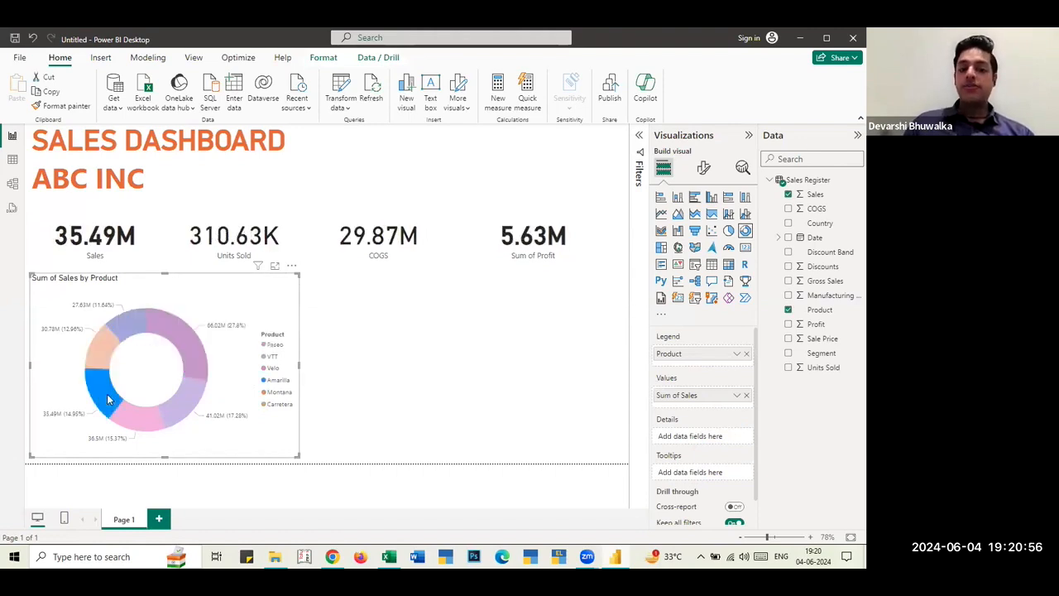
pyautogui.click(95, 340)
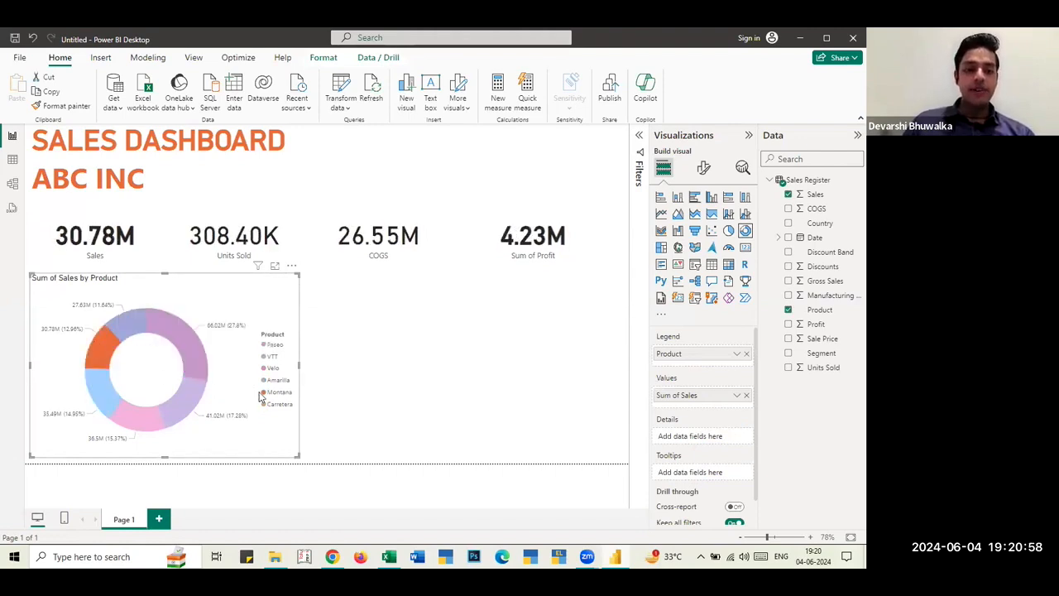
# - Clear the Montana selection, then select the Carretera, Montana and Paseo slices of the donut chart in turn to compare the cards
pyautogui.moveTo(95, 358)
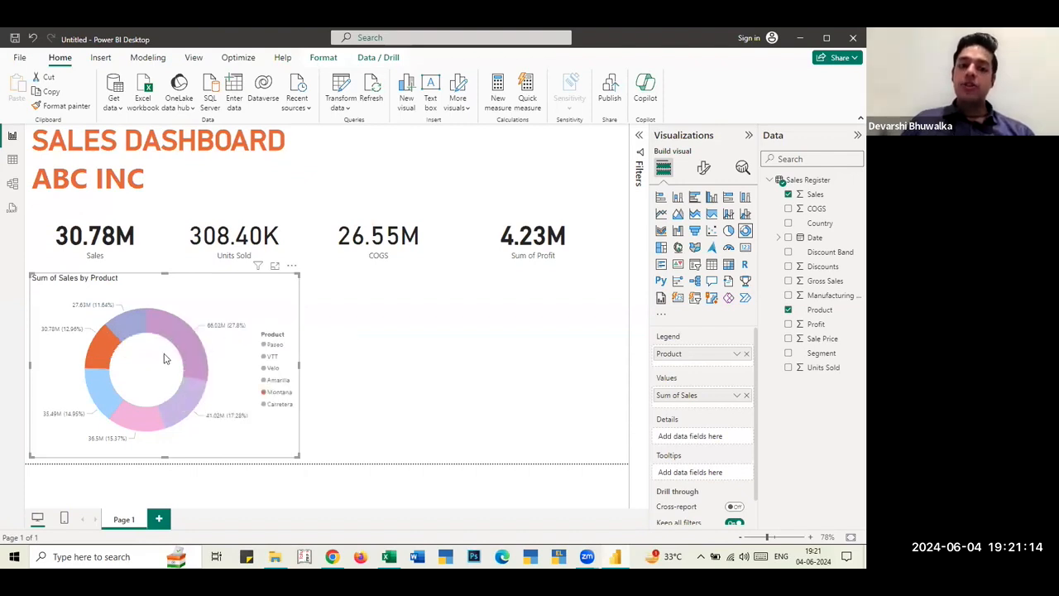
pyautogui.click(36, 338)
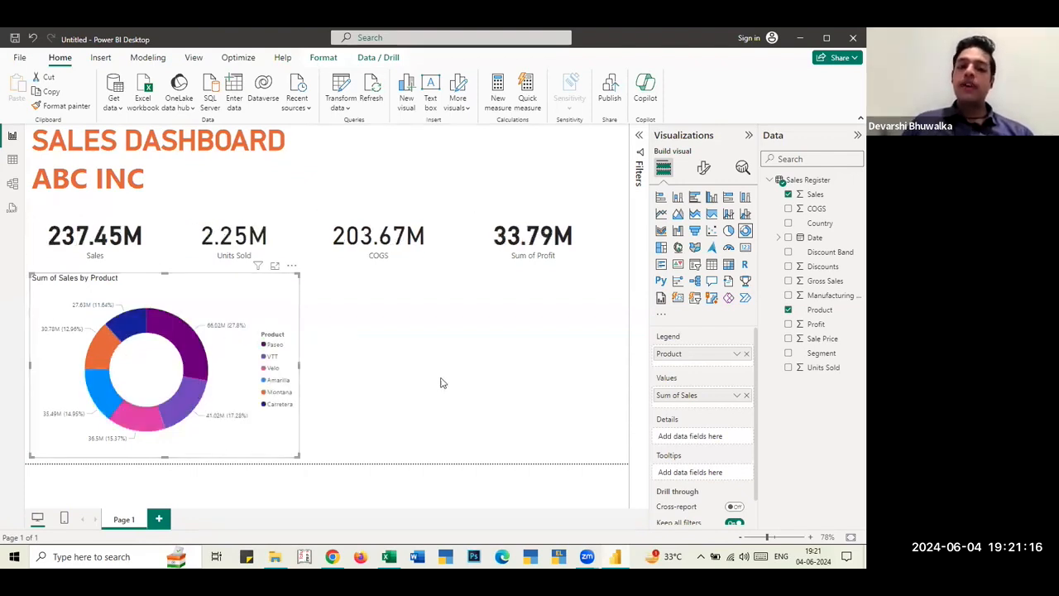
pyautogui.click(120, 325)
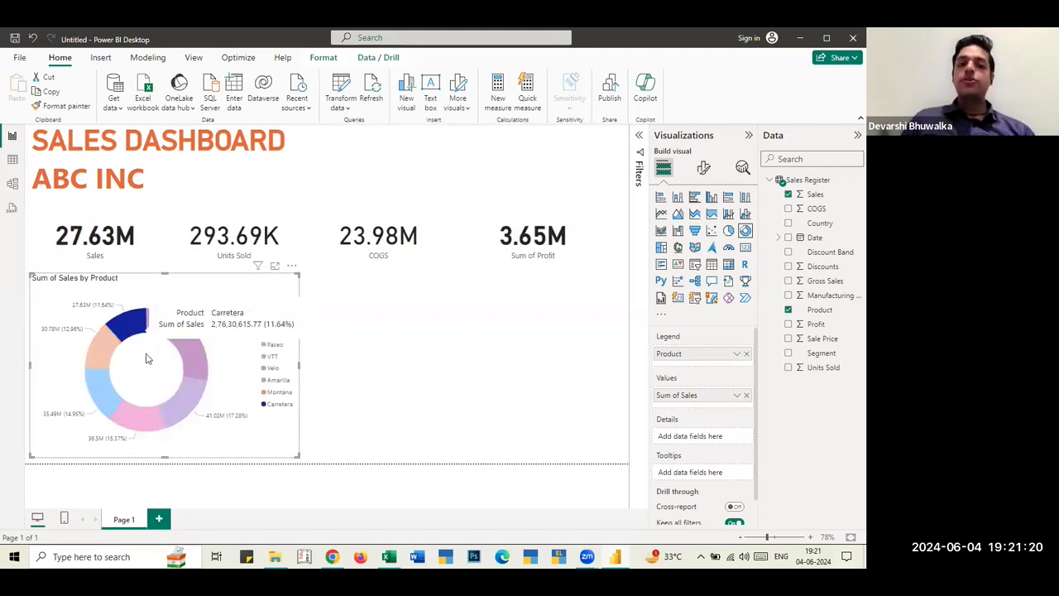
pyautogui.click(105, 364)
pyautogui.scroll(-1, 708, 425)
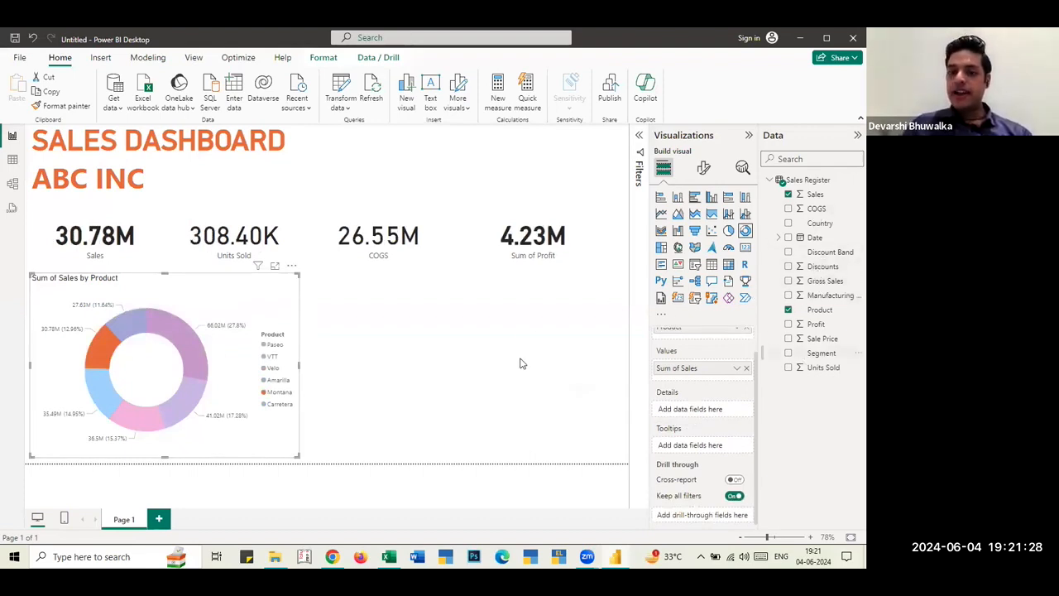
pyautogui.click(196, 354)
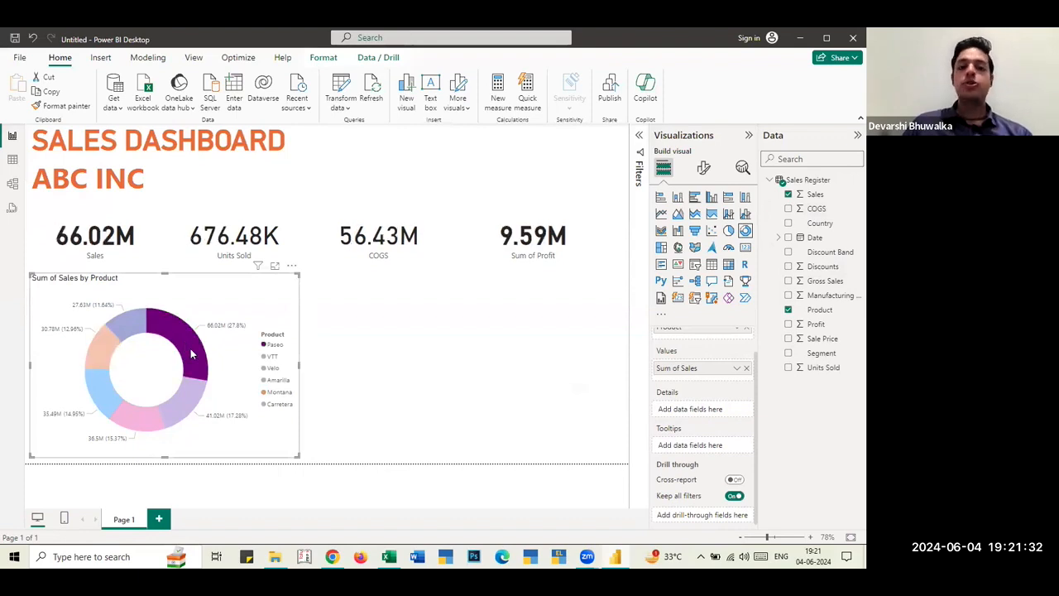
# - Add Units Sold to the donut chart's tooltips and check the tooltip on its slices
pyautogui.moveTo(185, 341)
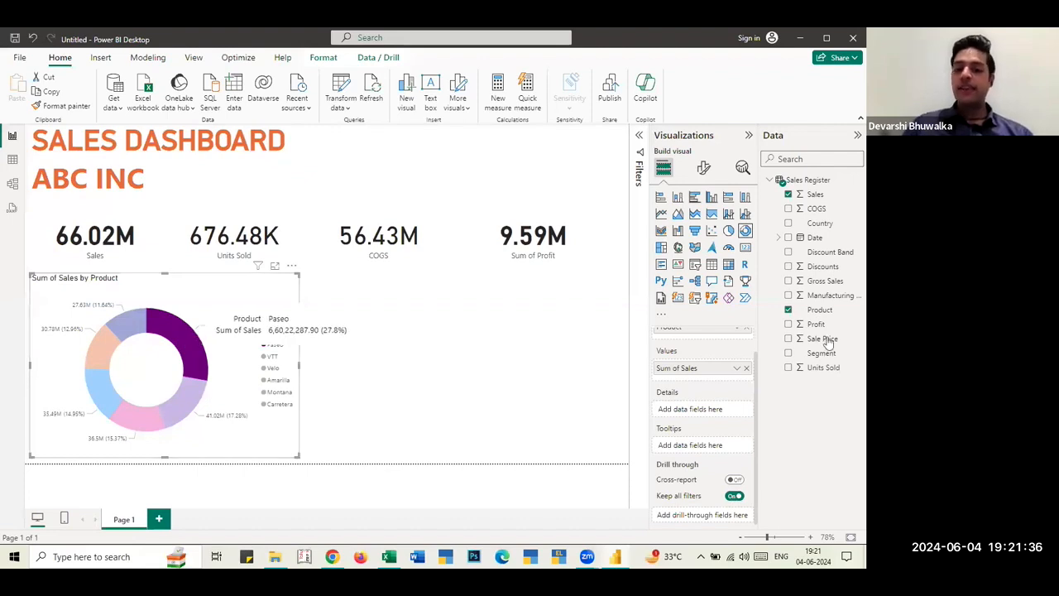
pyautogui.moveTo(824, 372); pyautogui.dragTo(697, 447)
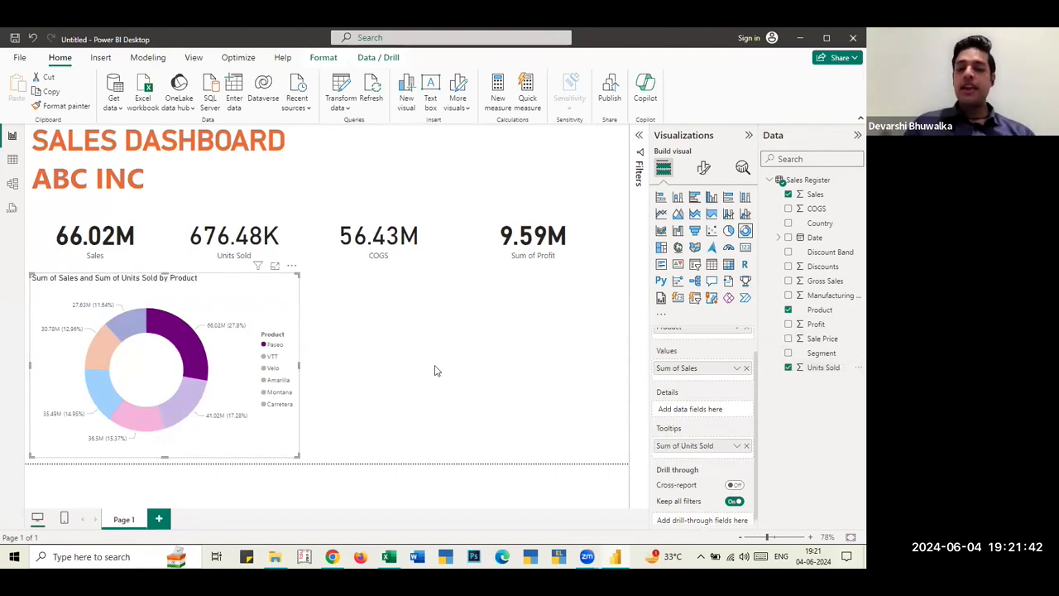
pyautogui.moveTo(183, 349)
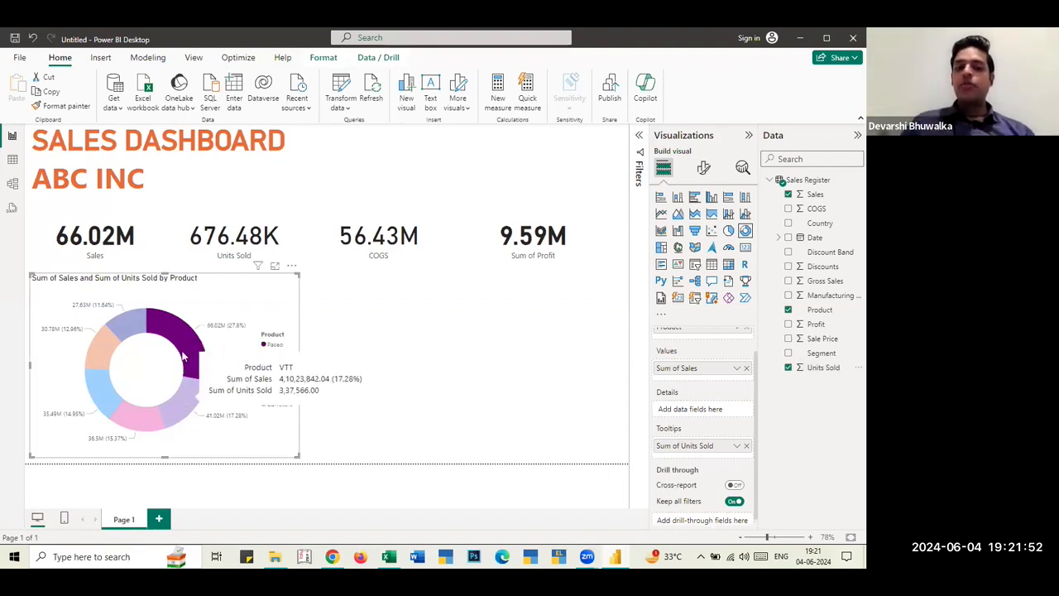
# - Select the Carretera and Montana slices in turn to check the cards, ending with no slice selected
pyautogui.click(138, 320)
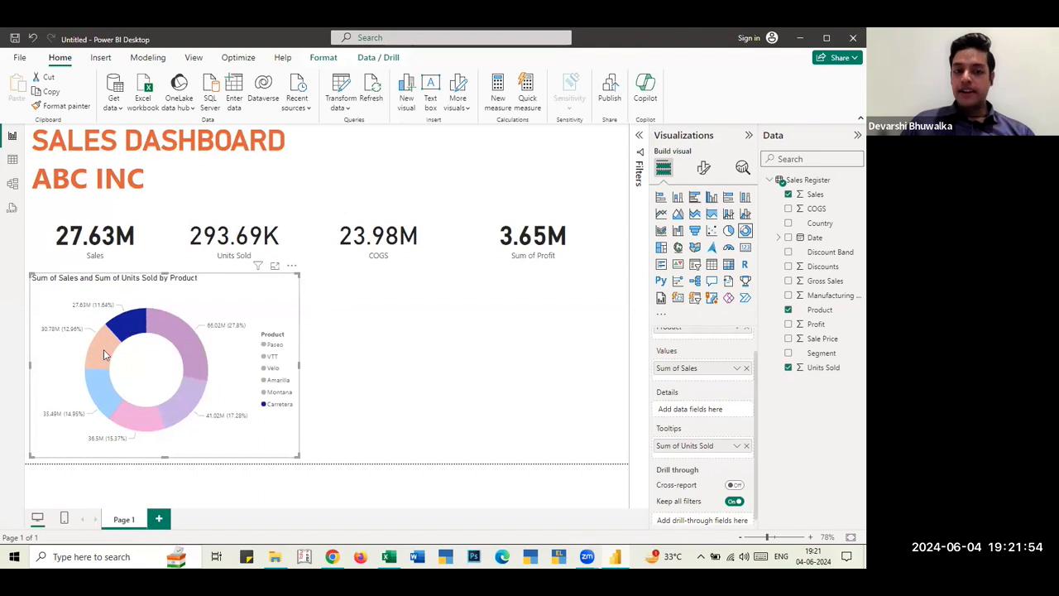
pyautogui.click(103, 349)
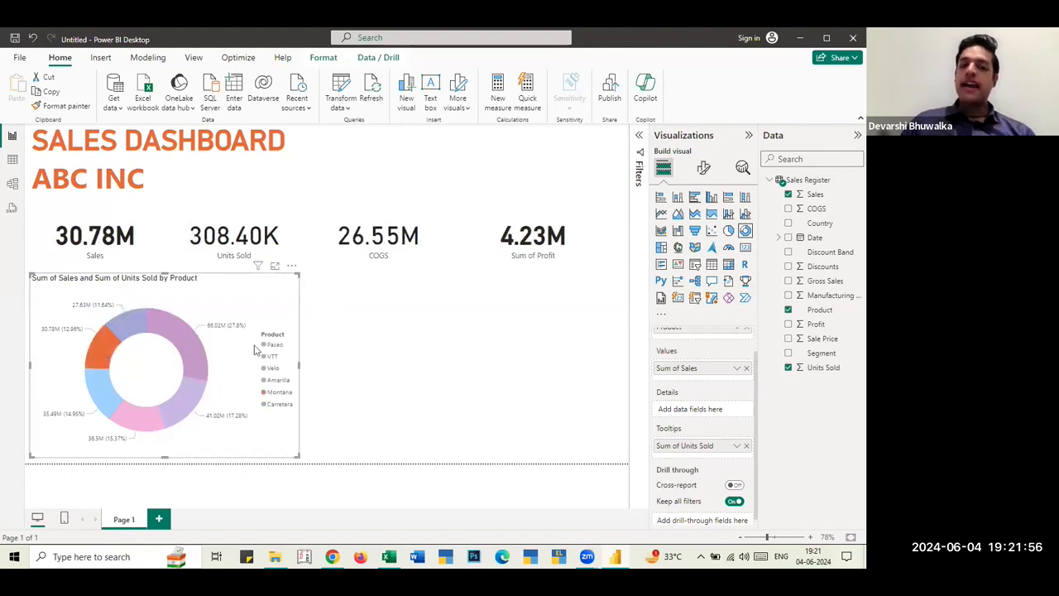
pyautogui.scroll(-1, 697, 431)
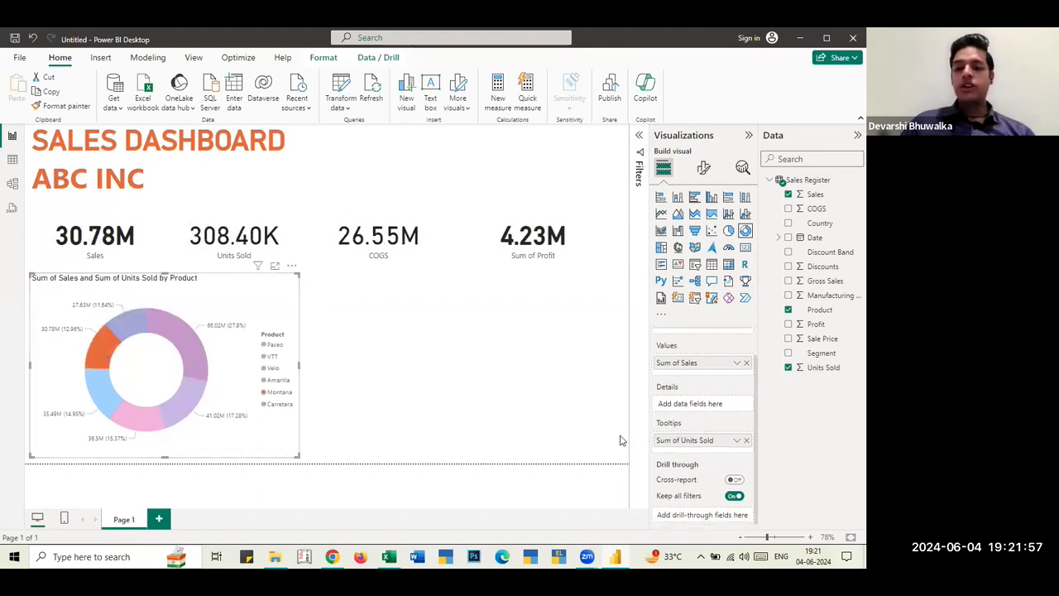
pyautogui.click(392, 405)
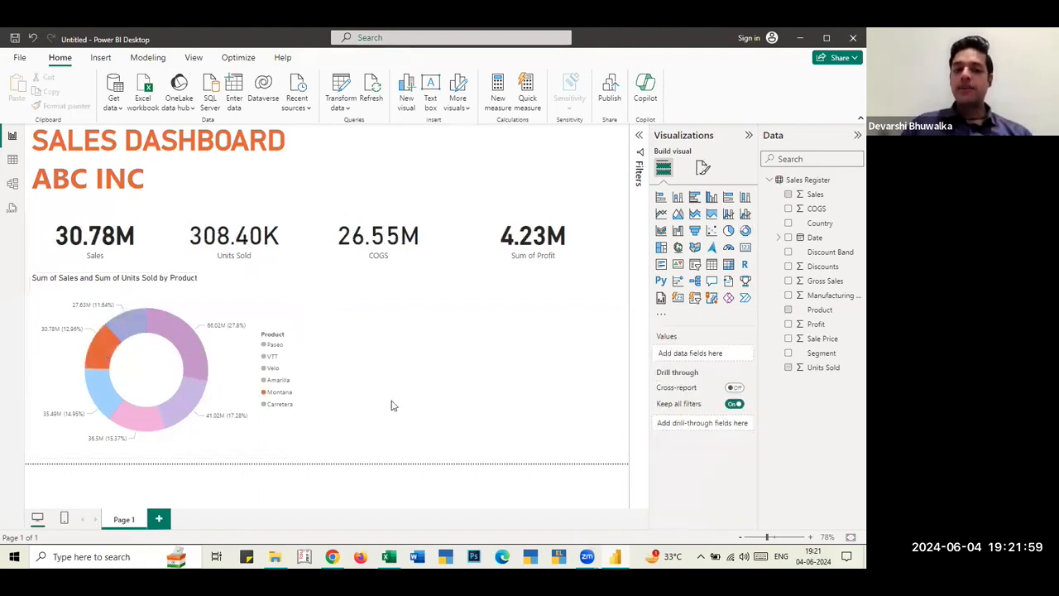
pyautogui.click(185, 341)
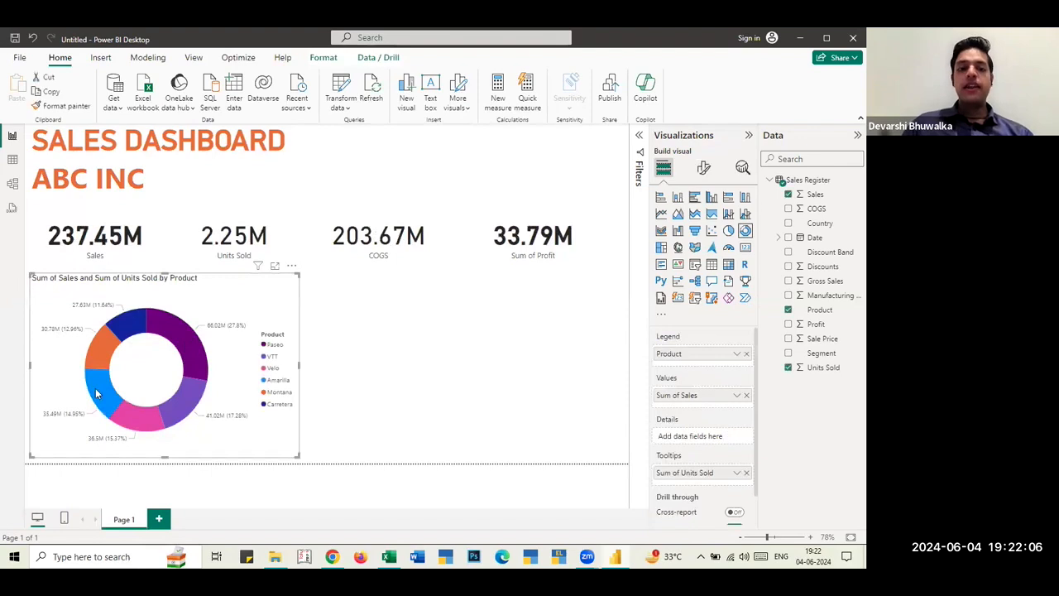
# - Insert a line chart beside the donut chart and widen it to fill the rest of the page width
pyautogui.click(397, 376)
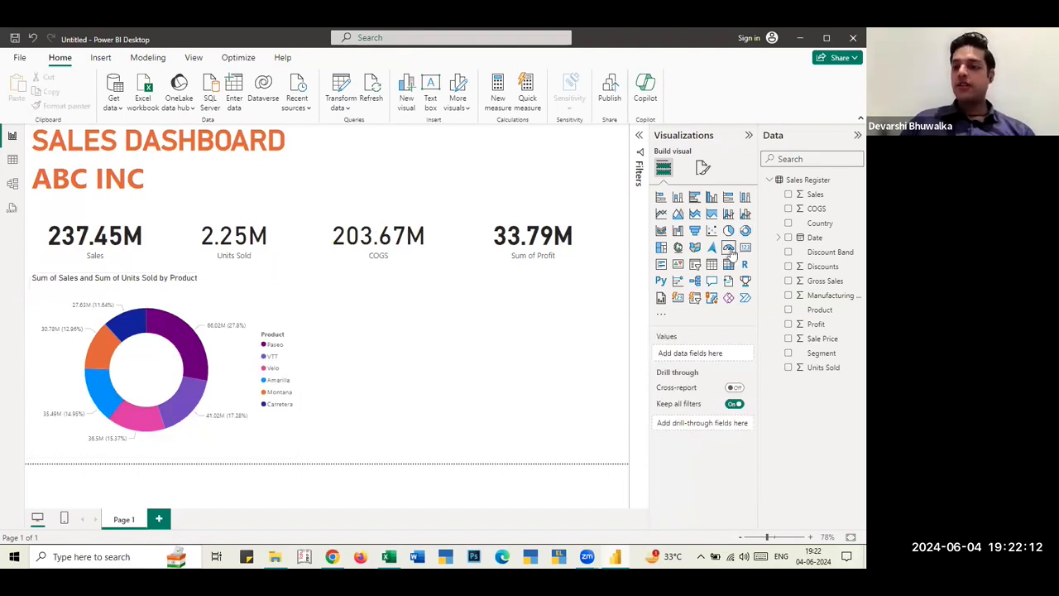
pyautogui.click(661, 214)
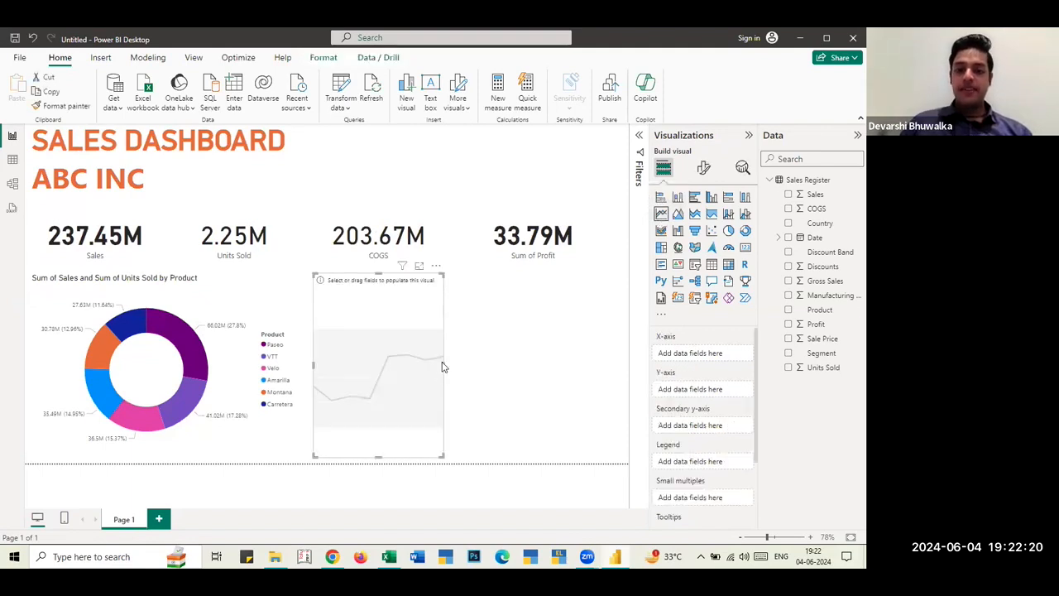
pyautogui.moveTo(444, 362); pyautogui.dragTo(610, 364)
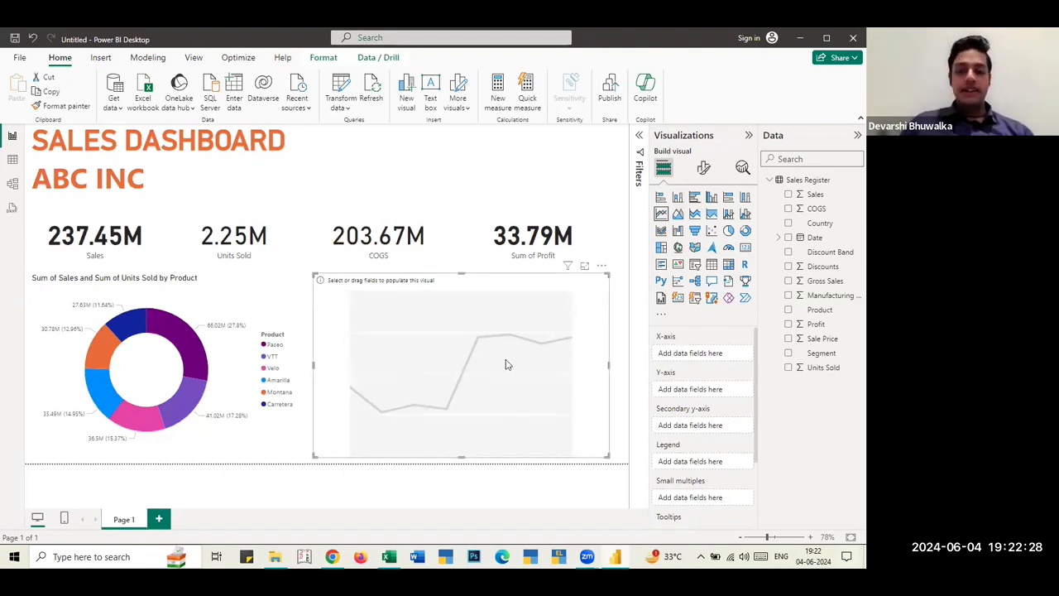
# - Put Date on the line chart's X-axis and keep only the Month level, removing Year, Quarter and Day
pyautogui.moveTo(817, 239); pyautogui.dragTo(699, 354)
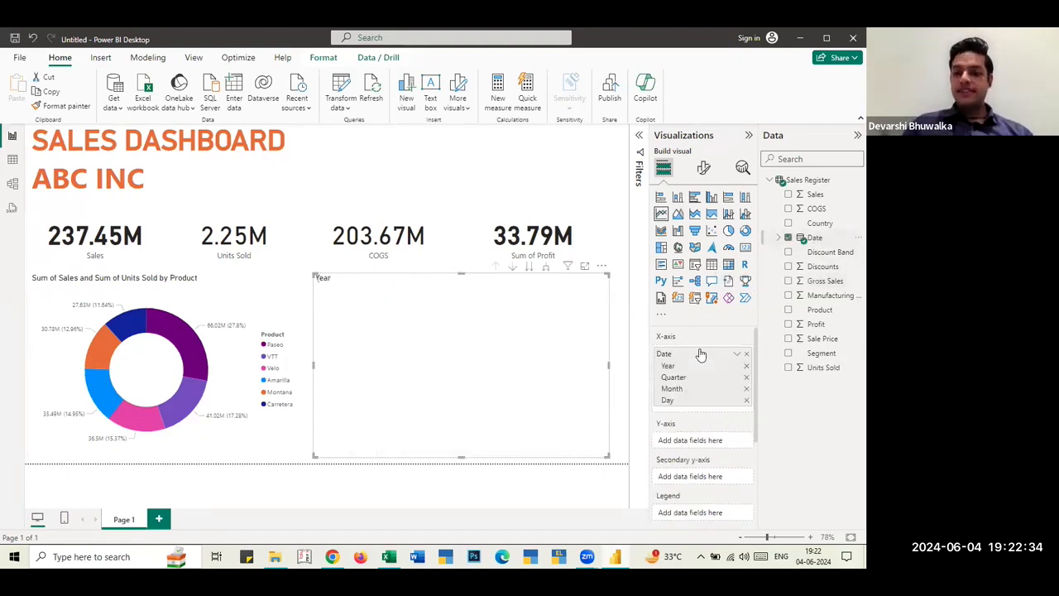
pyautogui.click(746, 366)
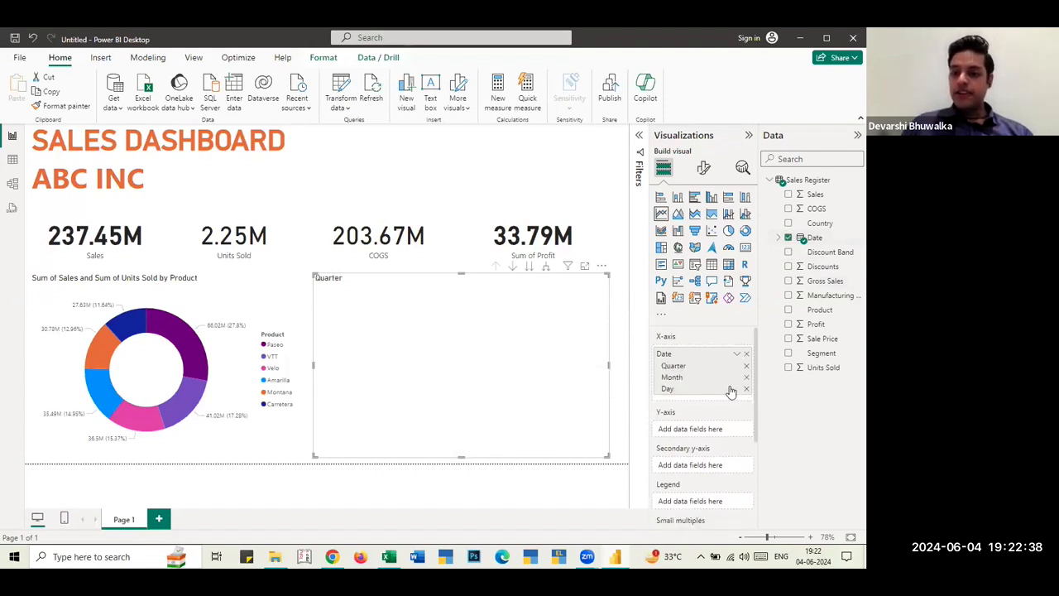
pyautogui.click(747, 391)
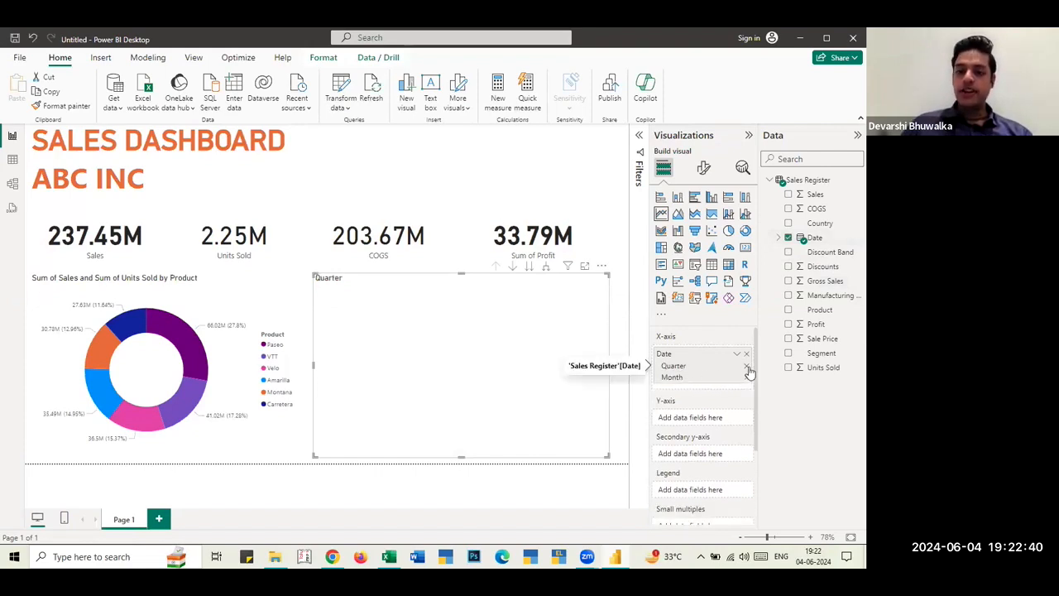
pyautogui.click(746, 367)
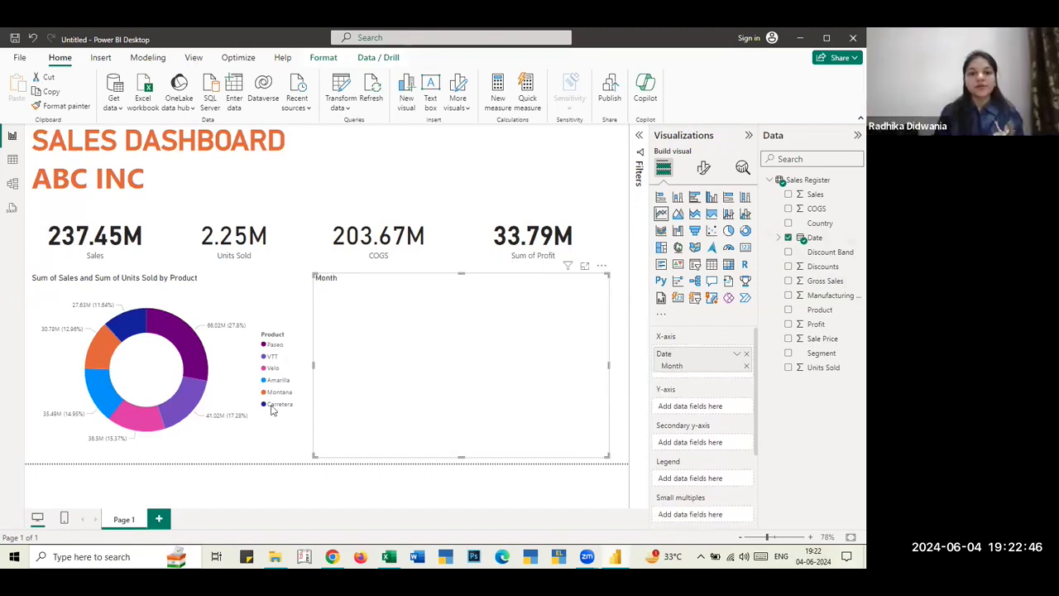
# - Select the donut chart's Paseo slice and examine the aggregation options of its Units Sold tooltip field
pyautogui.scroll(-3, 699, 463)
pyautogui.scroll(3, 697, 463)
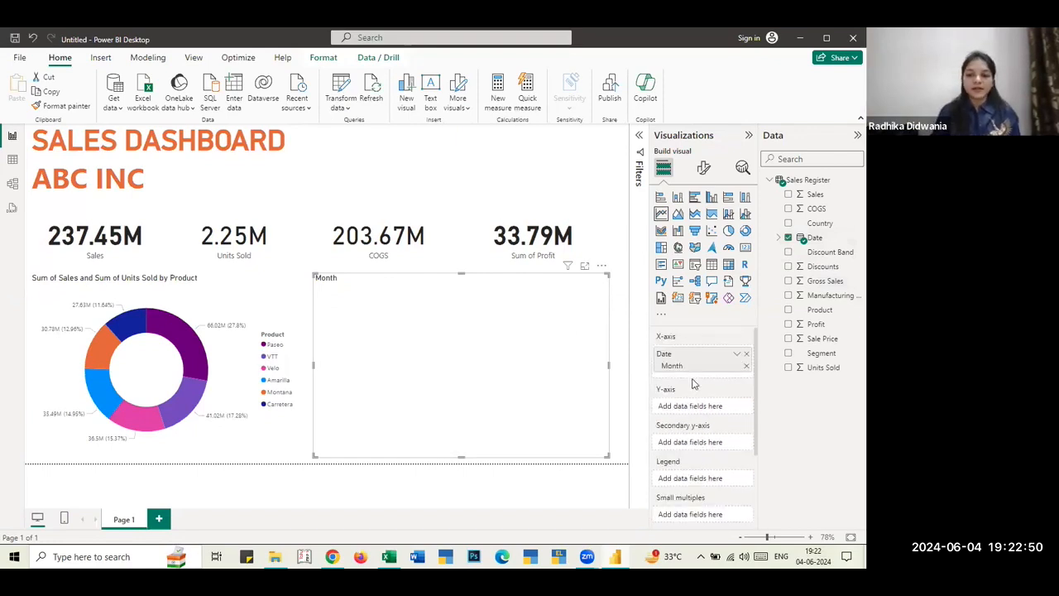
pyautogui.click(188, 344)
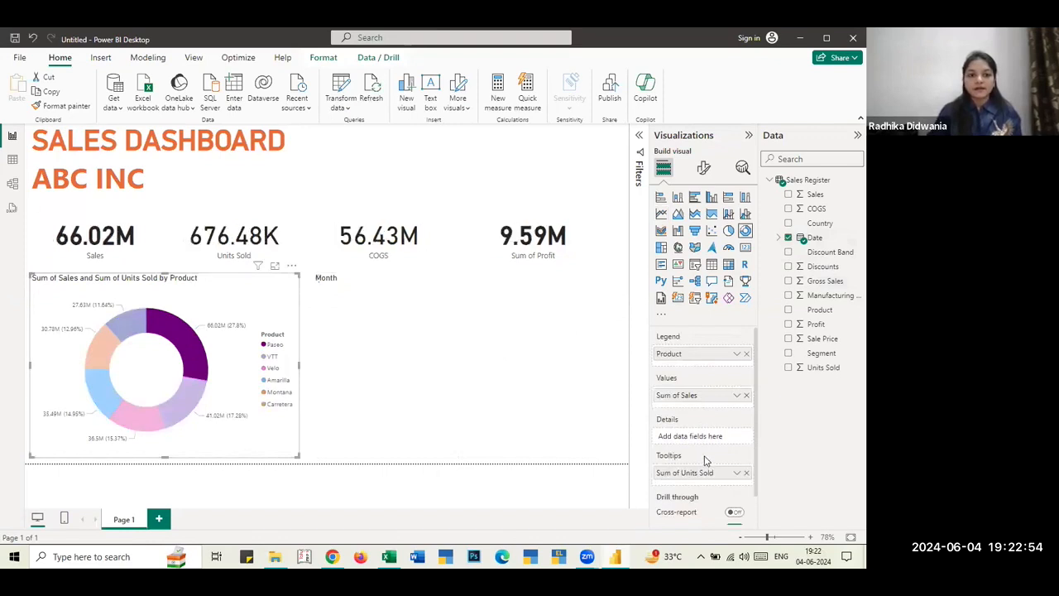
pyautogui.scroll(-2, 719, 493)
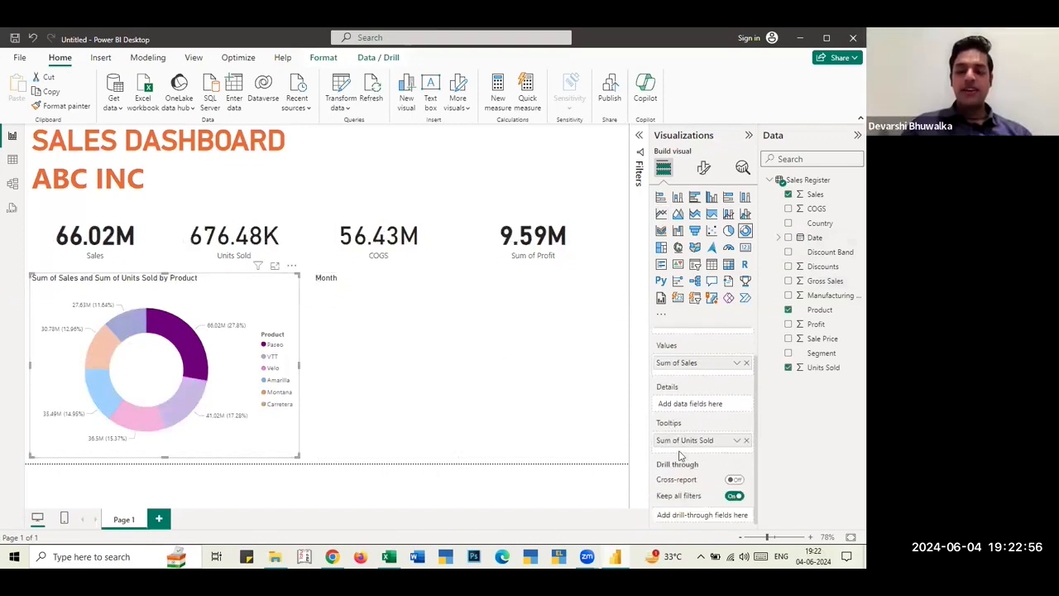
pyautogui.click(735, 443)
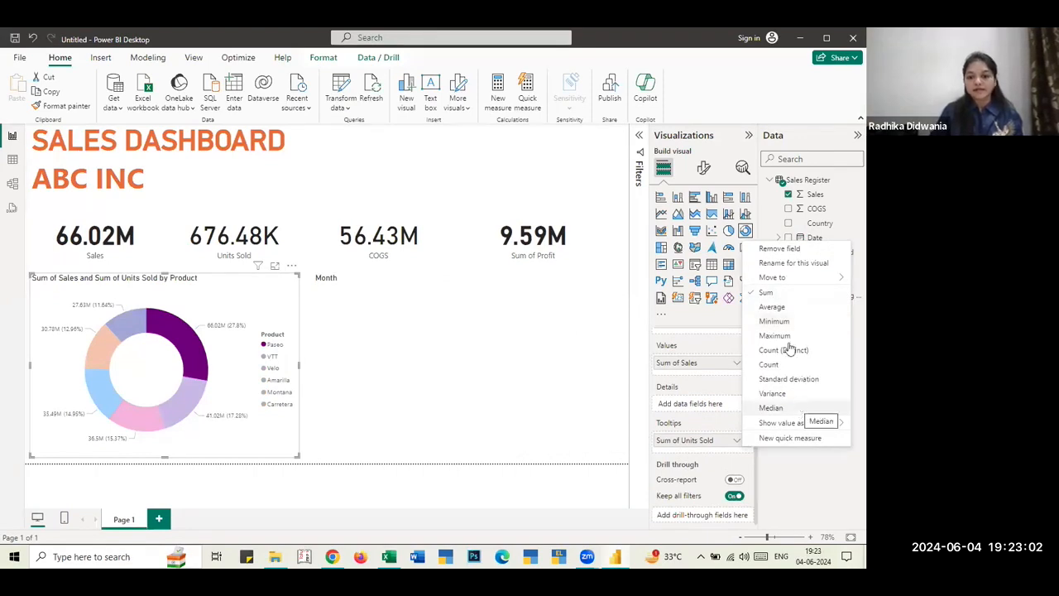
pyautogui.click(377, 327)
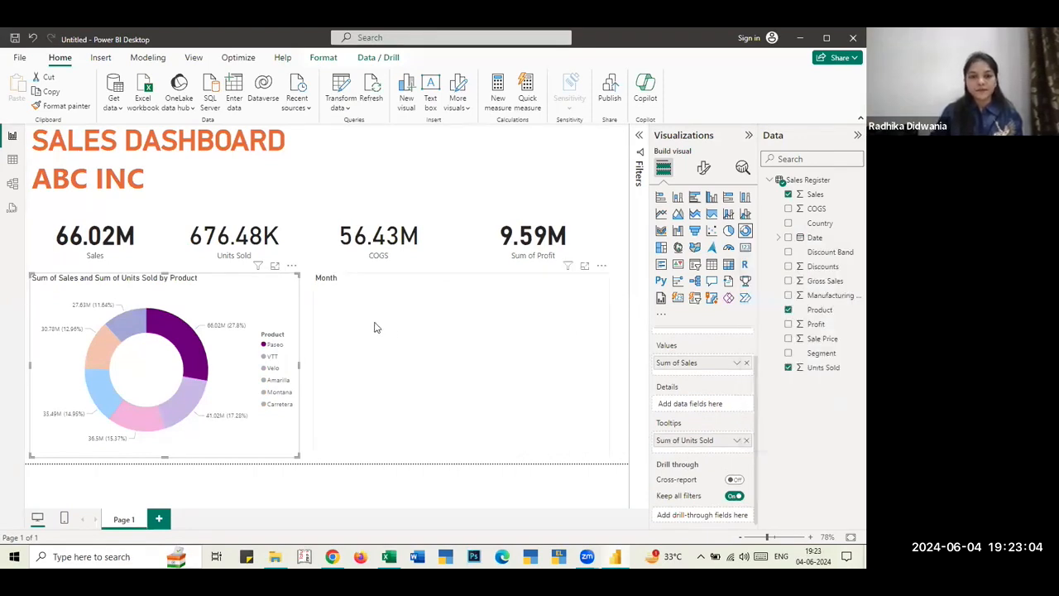
pyautogui.click(736, 440)
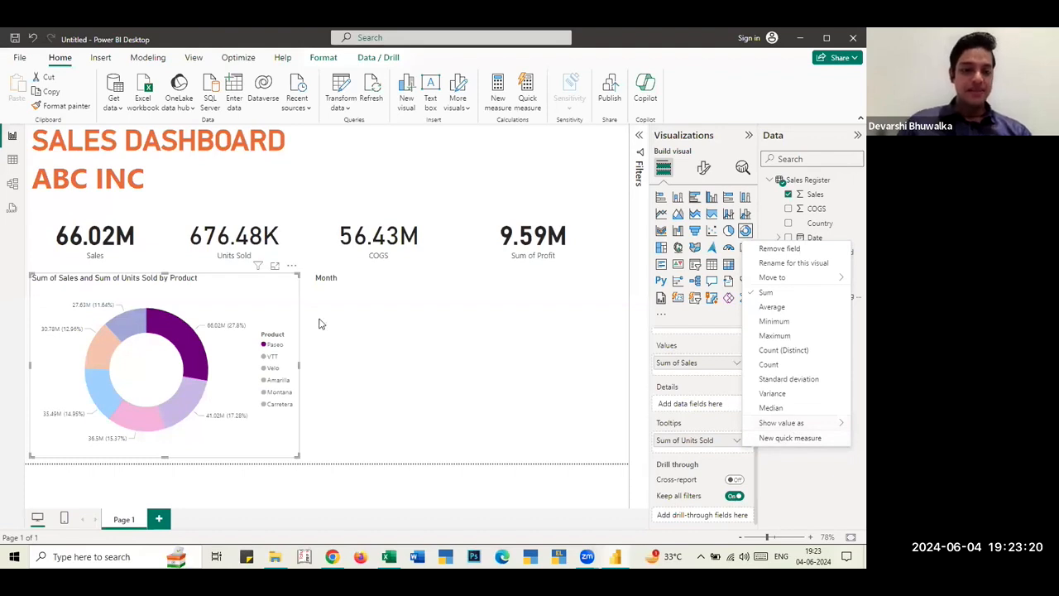
pyautogui.press('Escape')
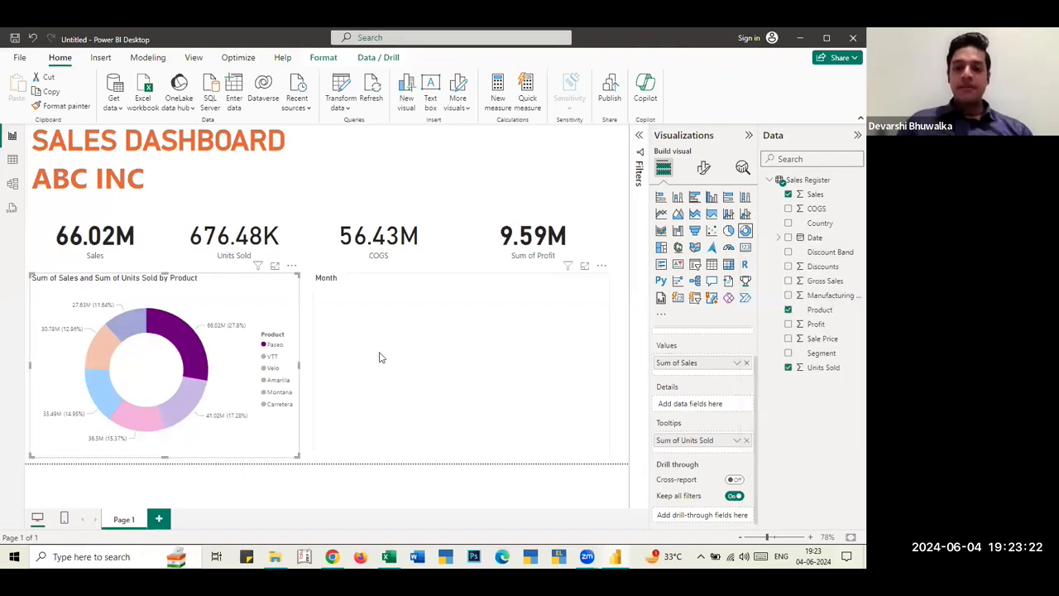
# - Plot Units Sold on the line chart's Y-axis and Segment on its secondary Y-axis
pyautogui.click(411, 363)
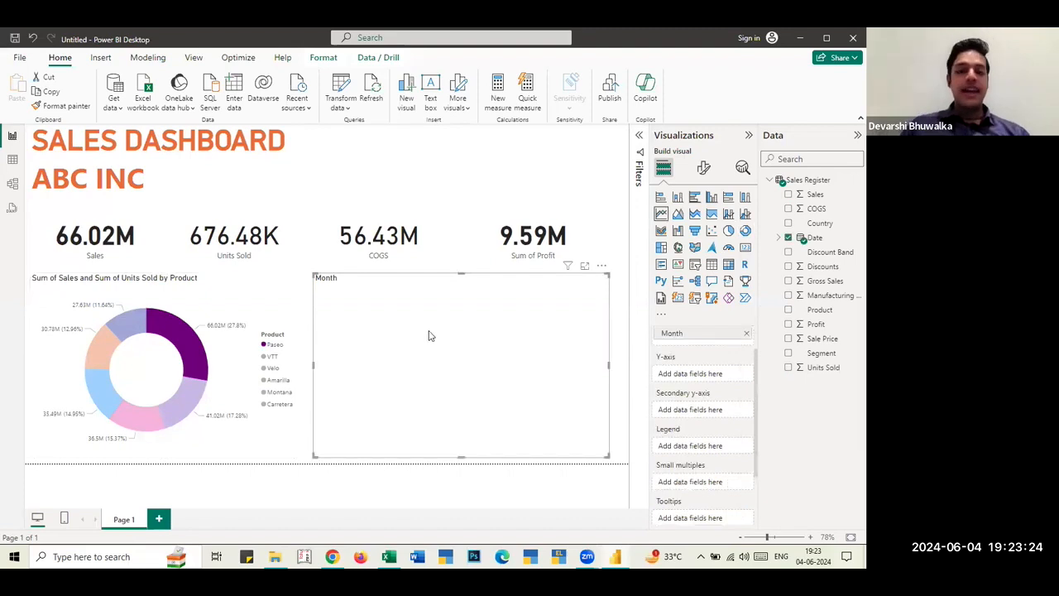
pyautogui.scroll(1, 703, 376)
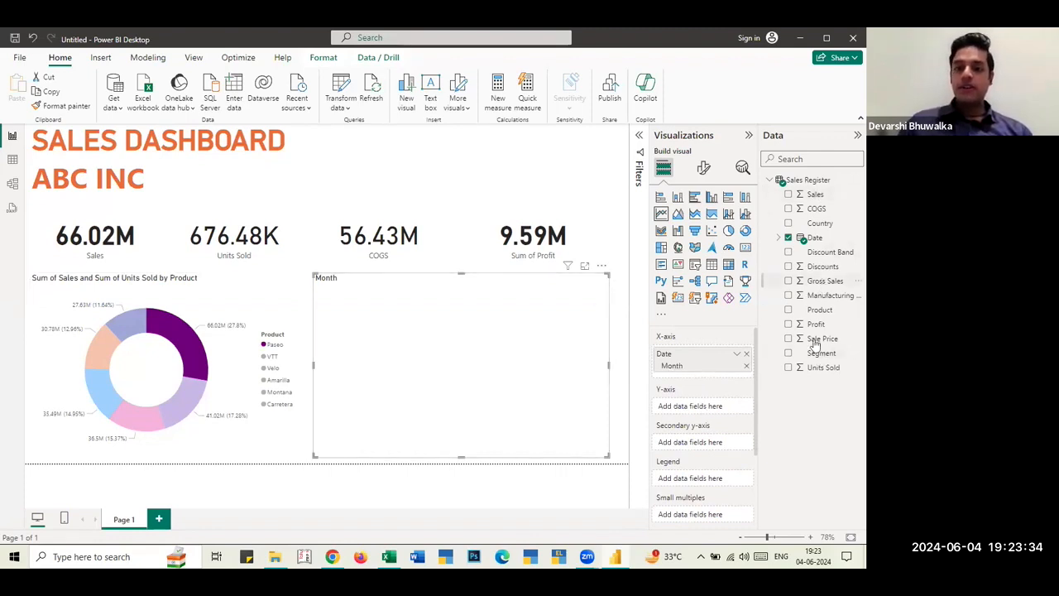
pyautogui.moveTo(823, 370); pyautogui.dragTo(706, 405)
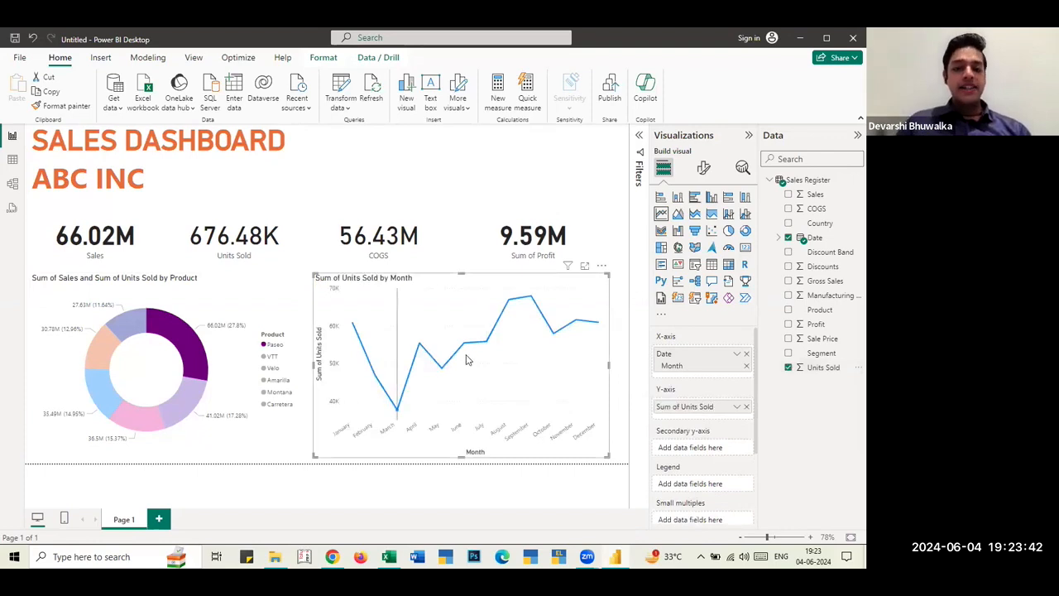
pyautogui.moveTo(532, 370)
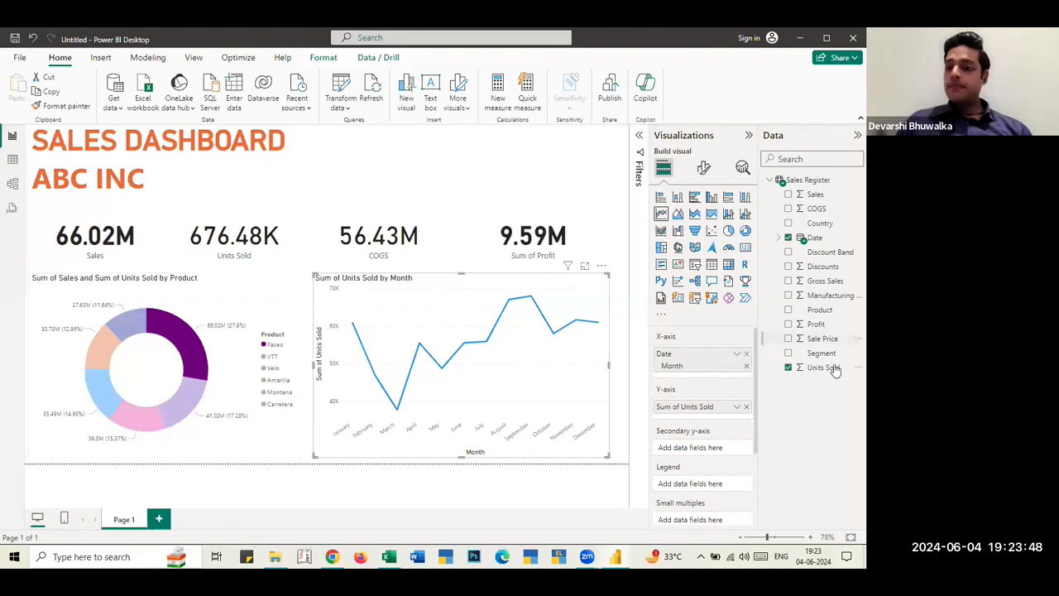
pyautogui.moveTo(816, 355); pyautogui.dragTo(703, 450)
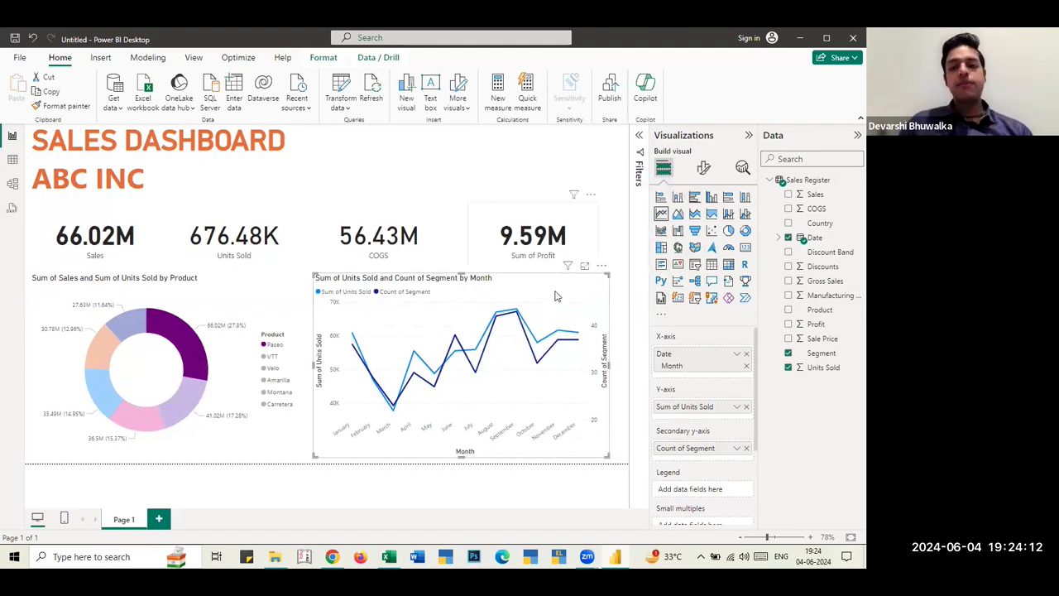
# - Deselect the line chart and examine the filter options for this page and for all pages
pyautogui.click(520, 161)
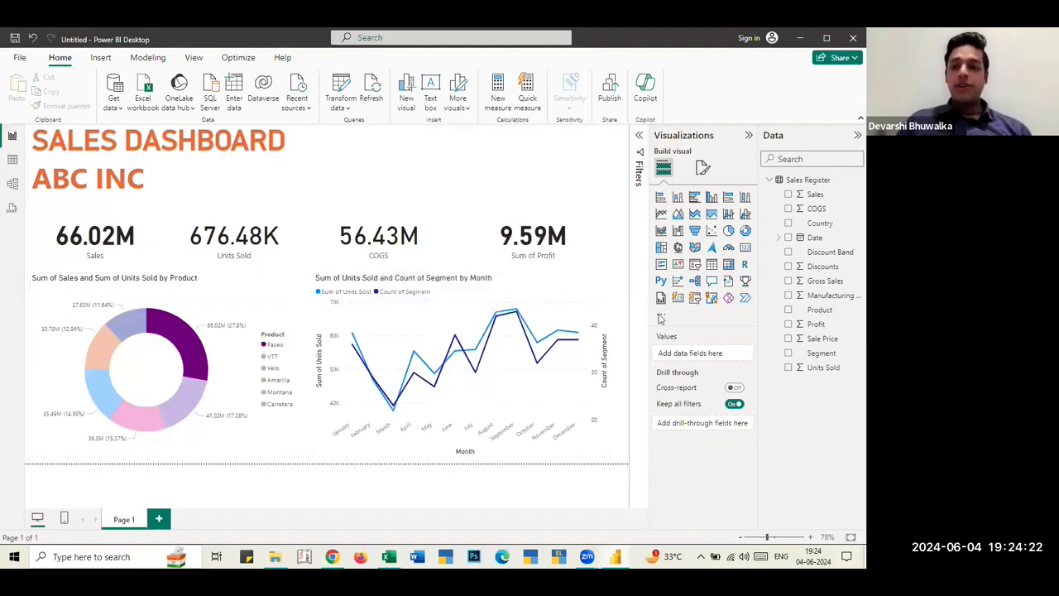
pyautogui.click(640, 136)
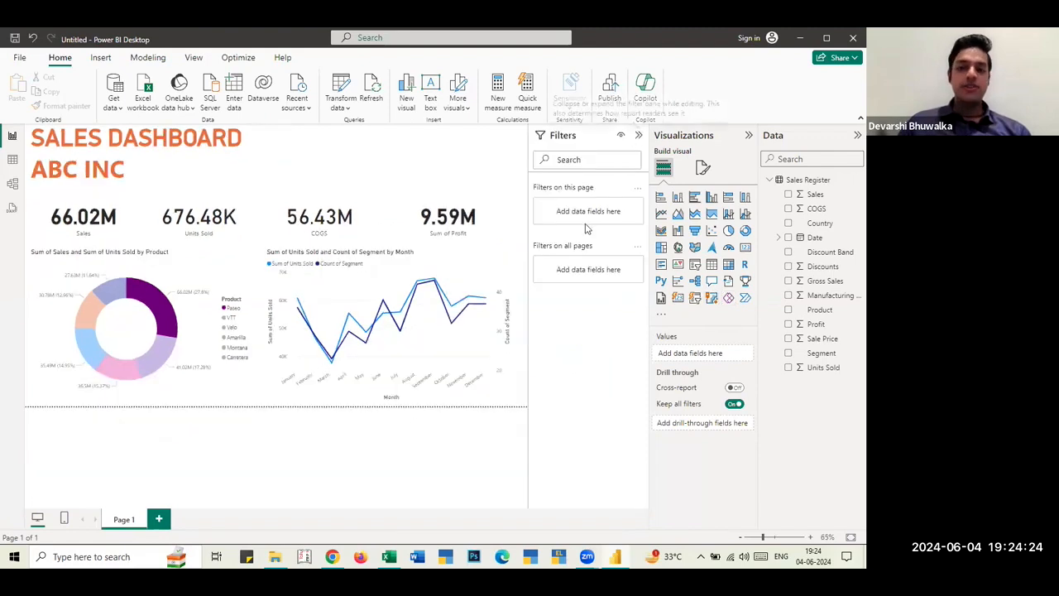
pyautogui.click(637, 135)
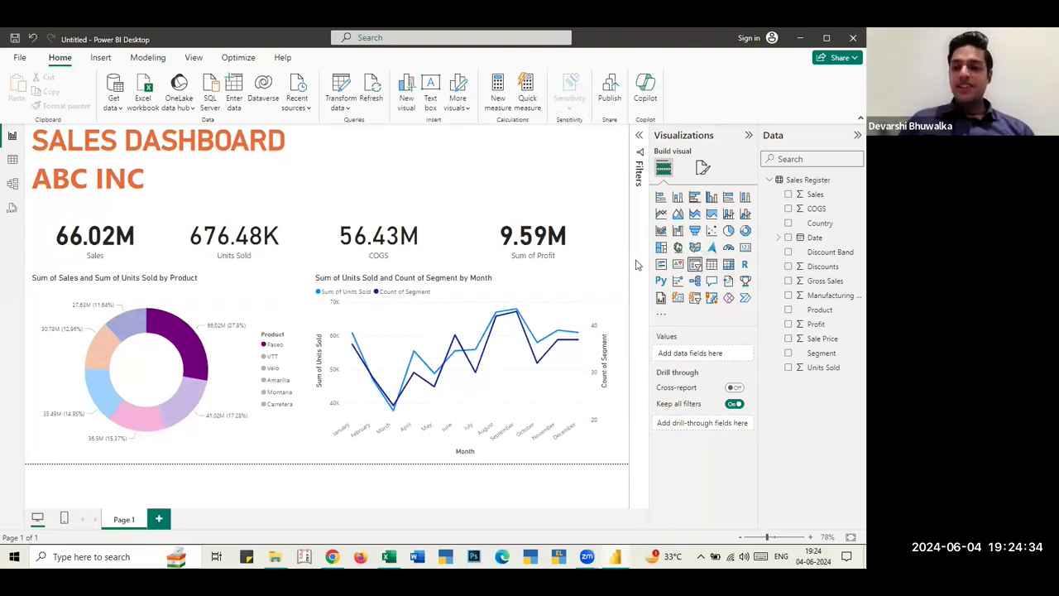
# - Add a slicer for the Date field and place it beside the dashboard title, aligned above the line chart
pyautogui.click(695, 263)
pyautogui.moveTo(443, 157); pyautogui.dragTo(602, 168)
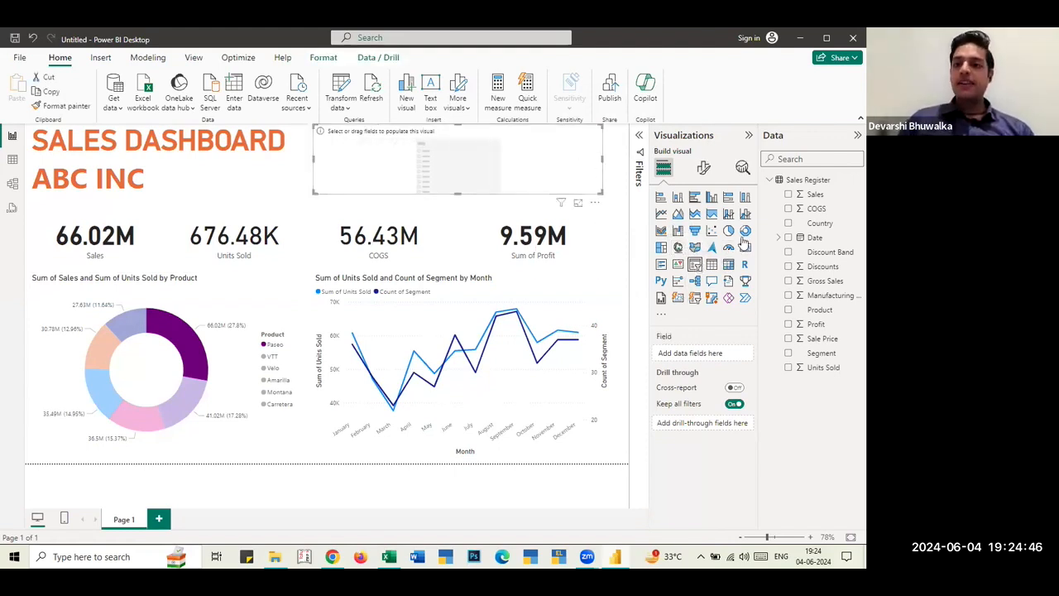
pyautogui.click(788, 239)
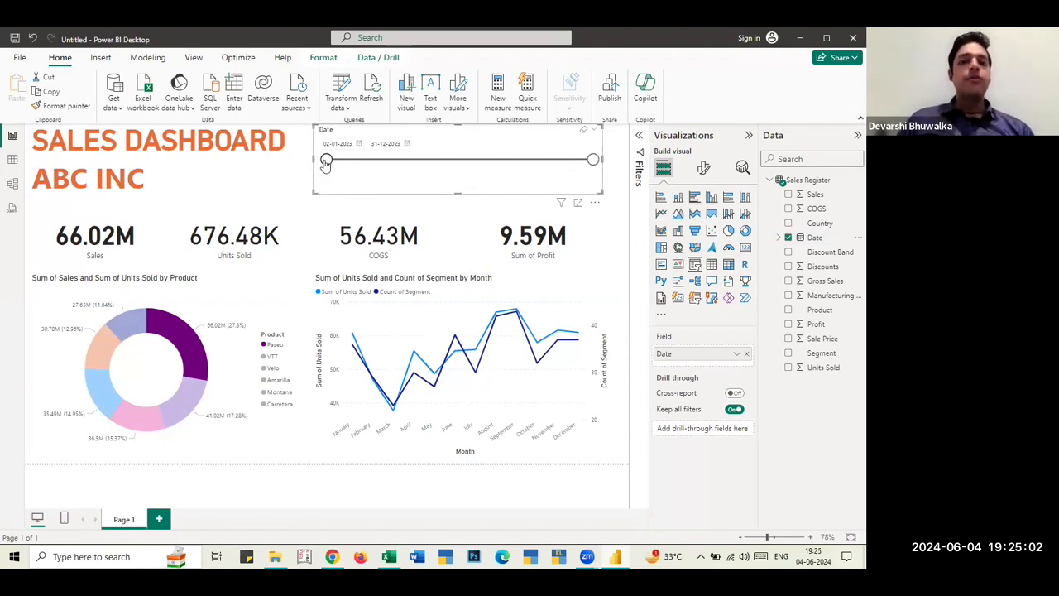
# - Narrow the Date slicer to 26-03-2023 through 14-09-2023, and change its range to 01-03-2023 through 31-03-2023
pyautogui.moveTo(329, 160); pyautogui.dragTo(385, 168)
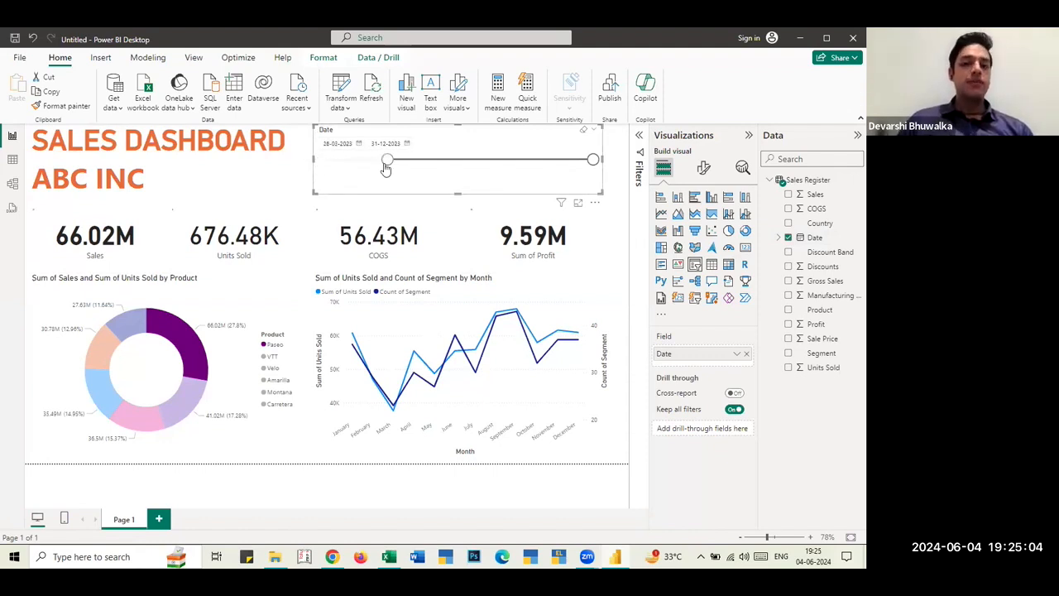
pyautogui.moveTo(593, 160); pyautogui.dragTo(513, 172)
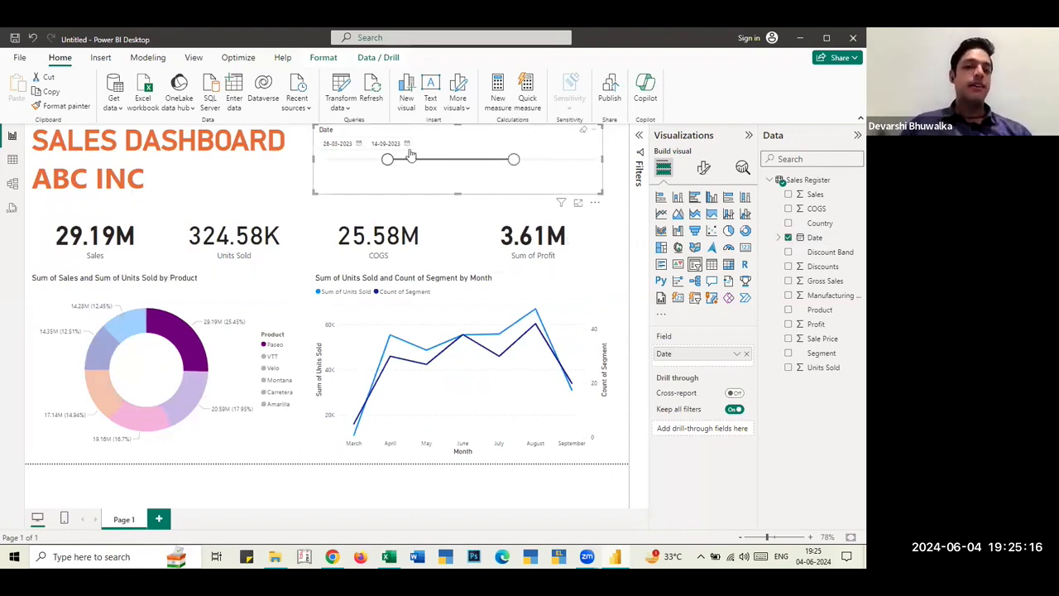
pyautogui.click(358, 144)
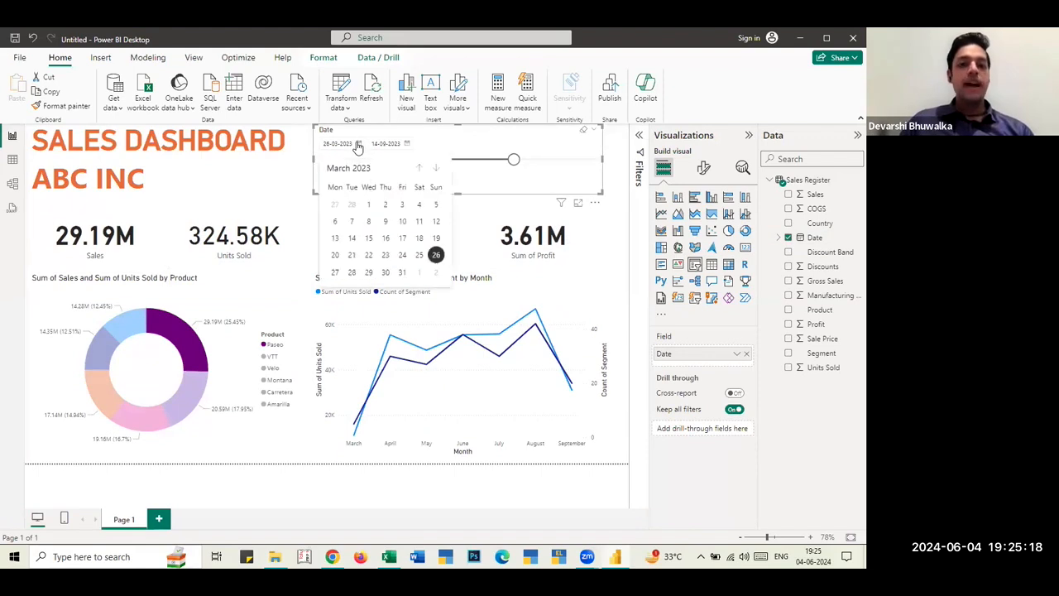
pyautogui.click(371, 204)
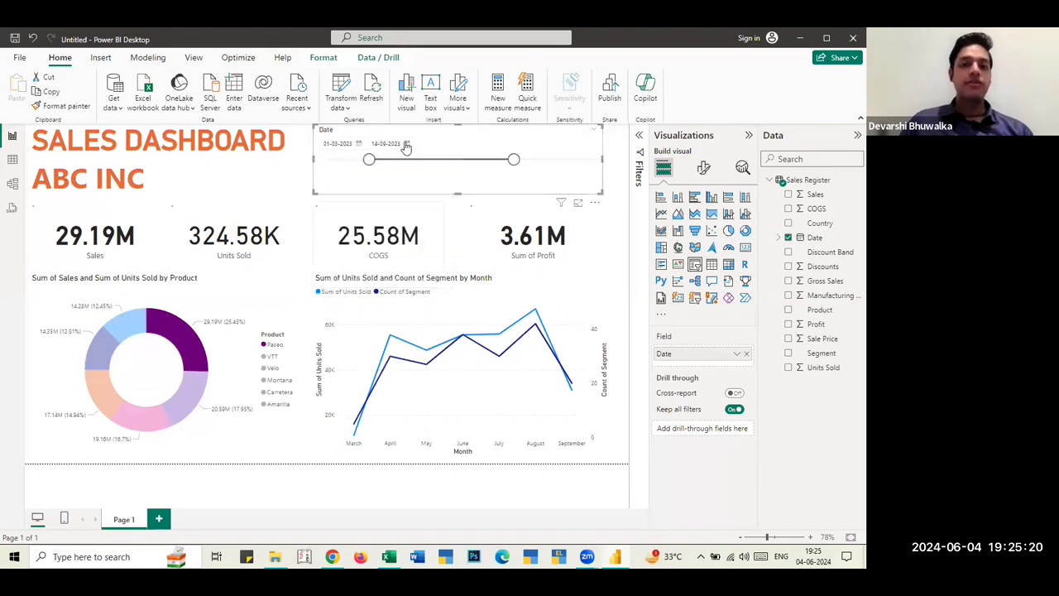
pyautogui.click(406, 145)
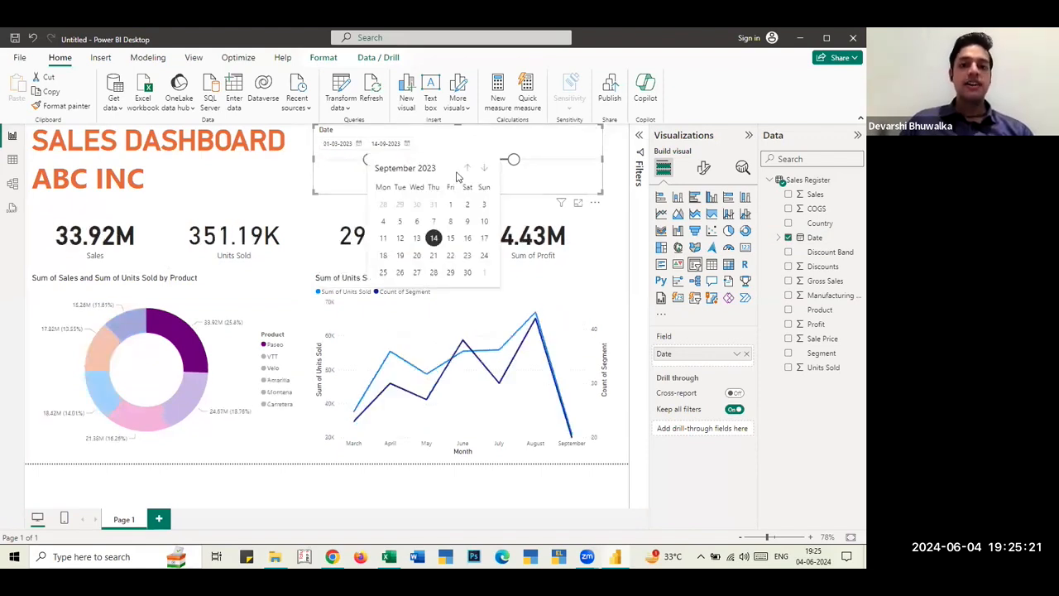
pyautogui.click(411, 169)
pyautogui.click(457, 195)
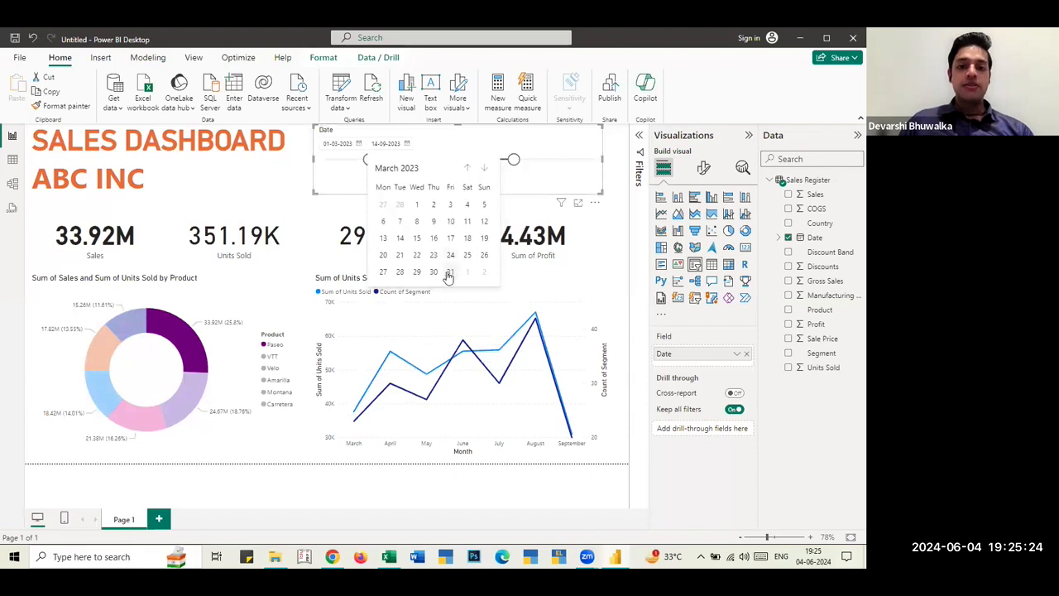
pyautogui.click(449, 272)
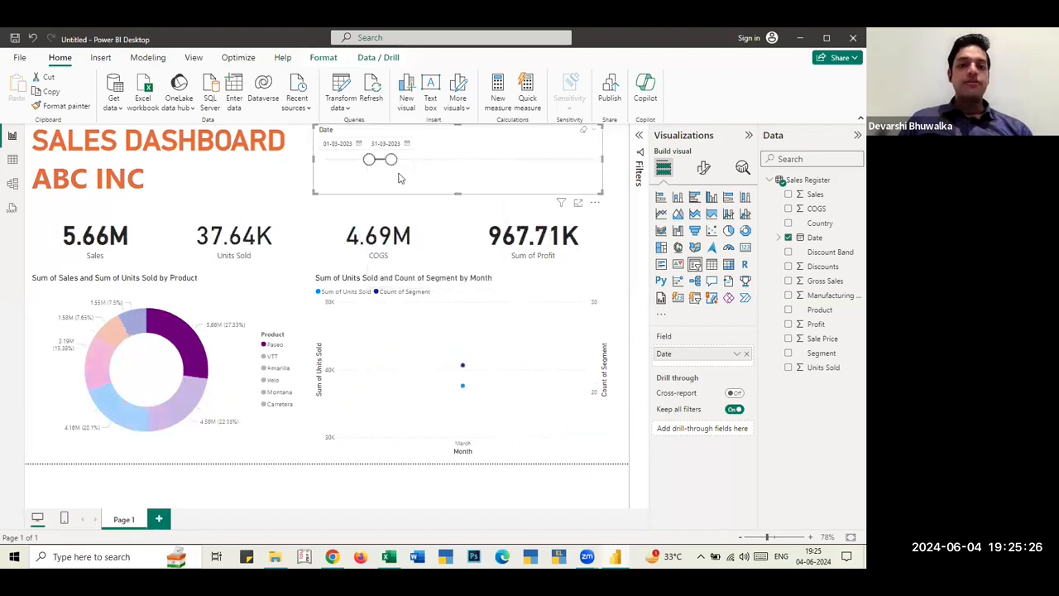
# - Restore the Date slicer to its full range, 02-01-2023 to 31-12-2023, and deselect everything on the page
pyautogui.moveTo(391, 160); pyautogui.dragTo(628, 155)
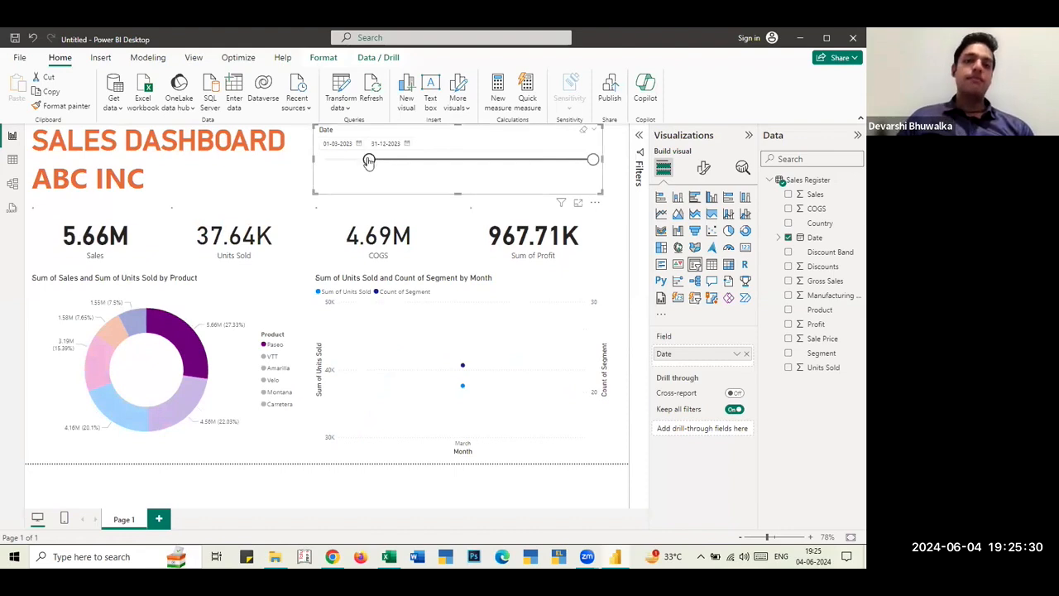
pyautogui.moveTo(369, 159); pyautogui.dragTo(303, 163)
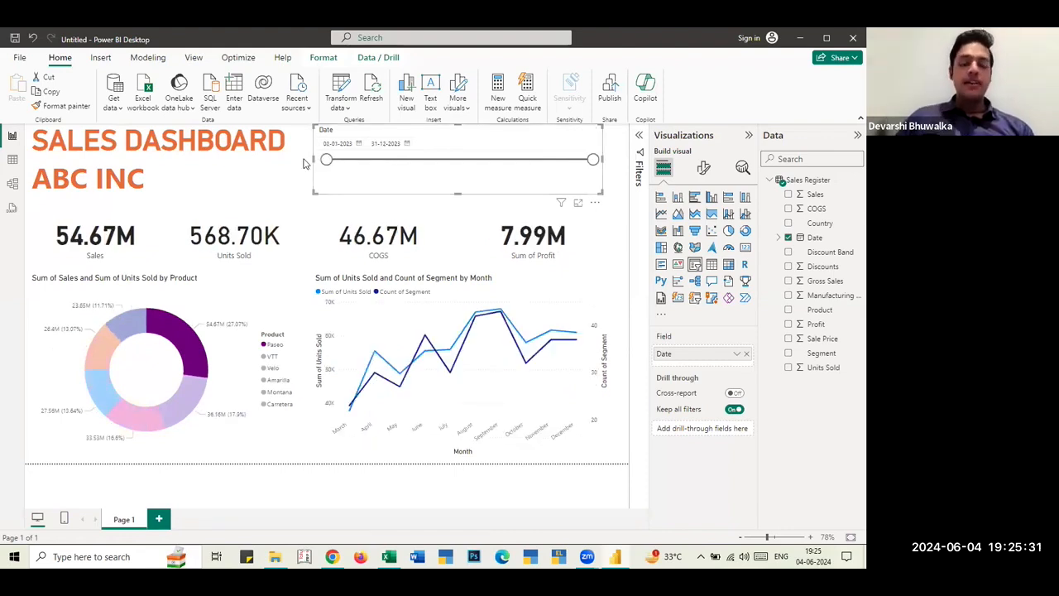
pyautogui.click(258, 171)
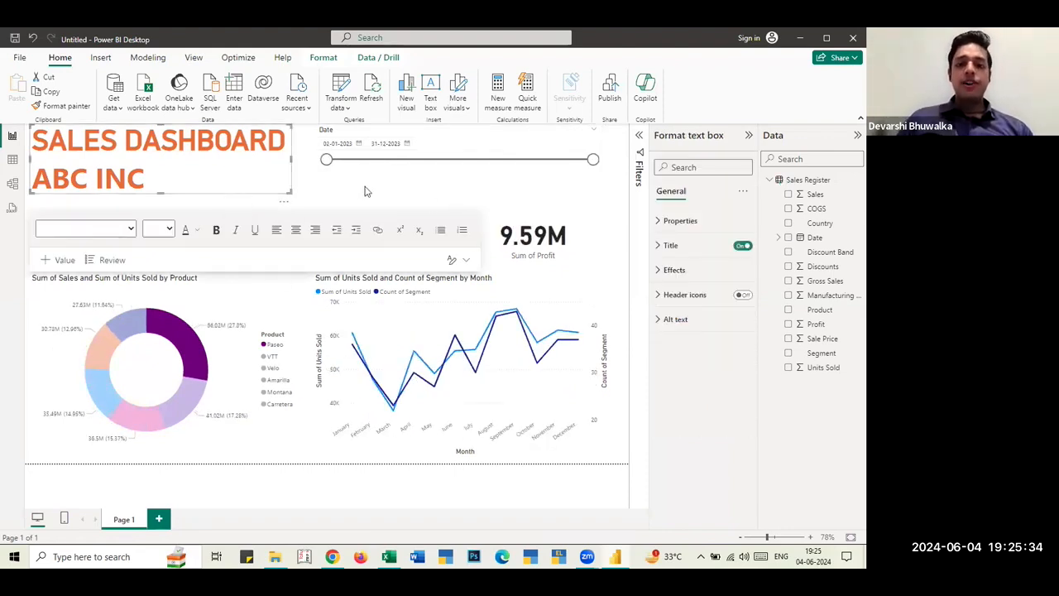
pyautogui.click(488, 195)
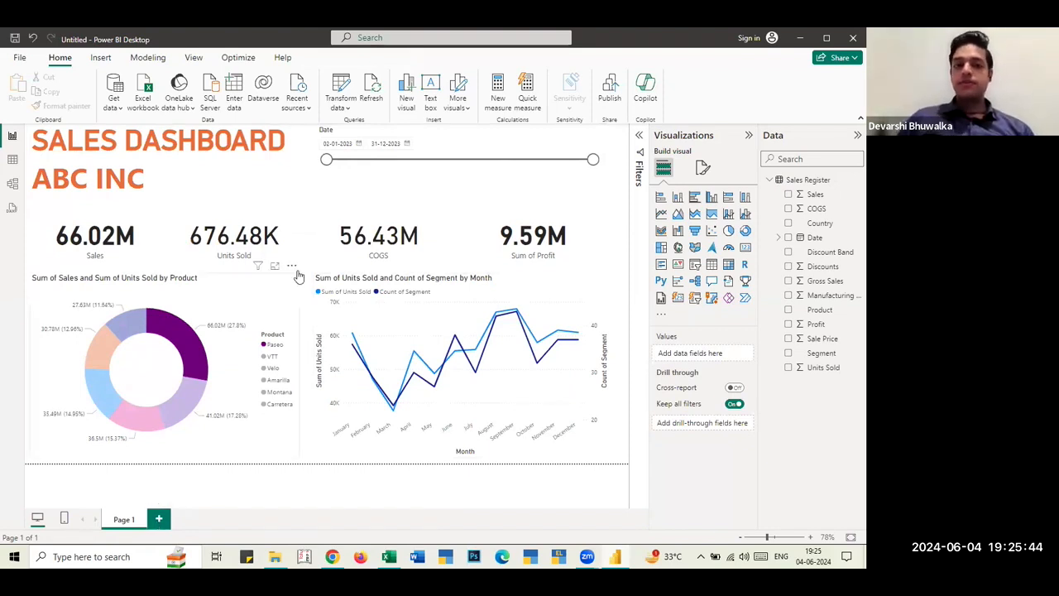
# - Add a second report page and insert a map visual on it
pyautogui.click(159, 520)
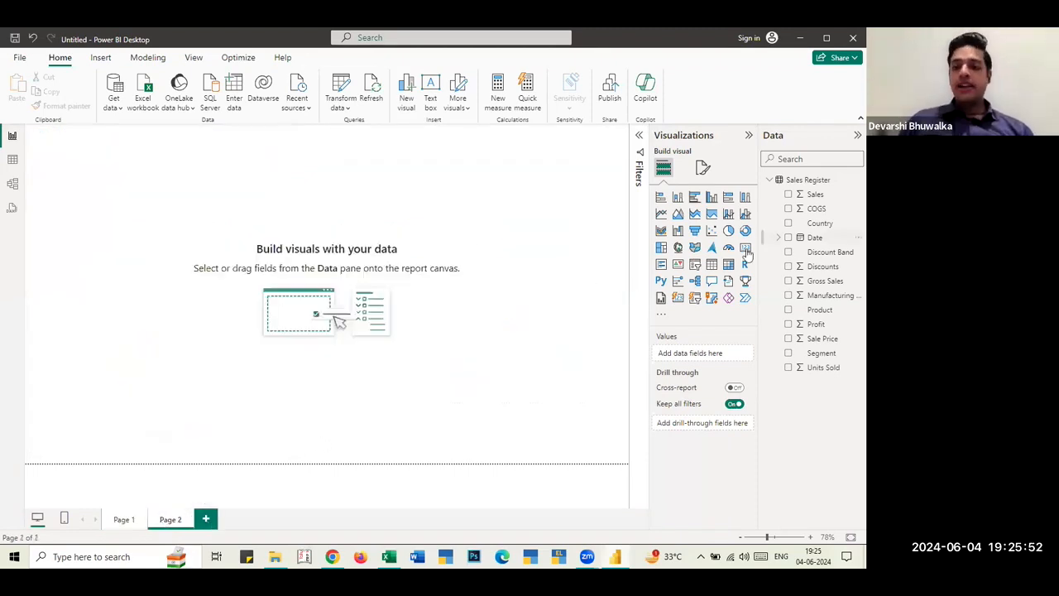
pyautogui.click(677, 248)
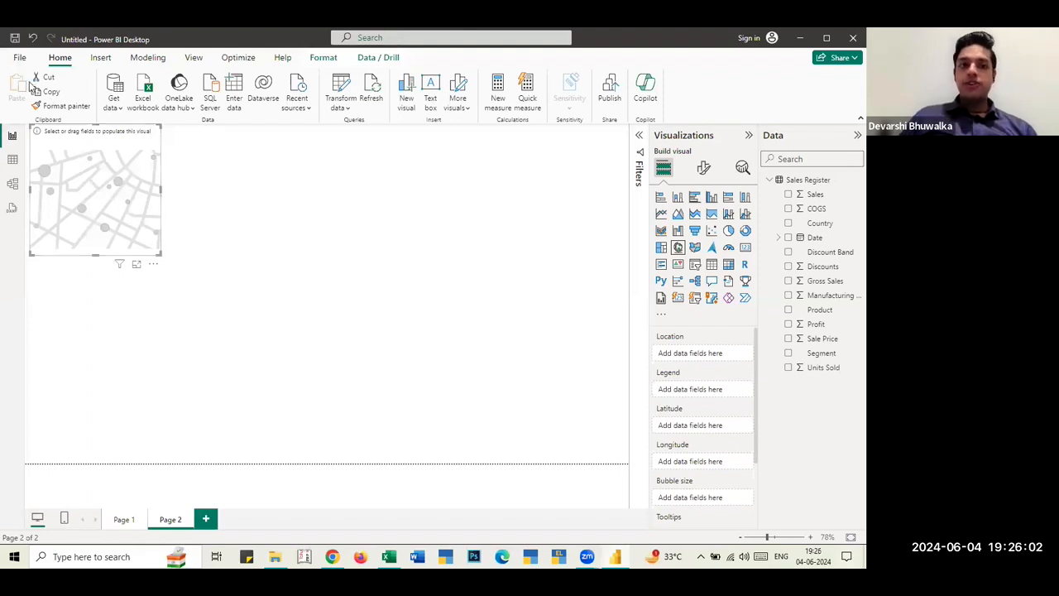
# - Examine the global Security options for the Map and Filled Map visuals setting, and close the options without changing anything
pyautogui.click(21, 58)
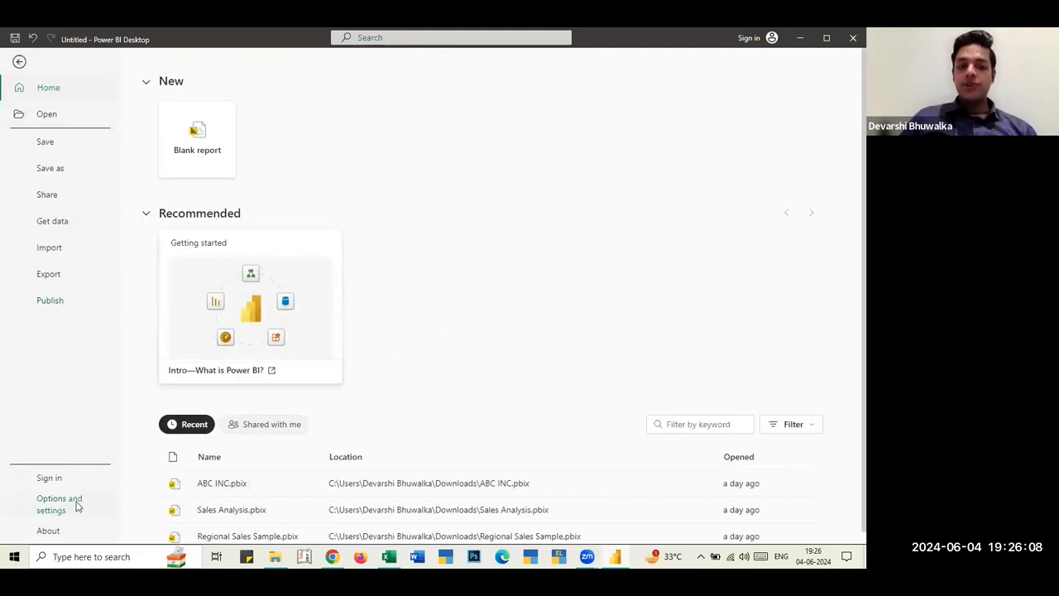
pyautogui.click(53, 508)
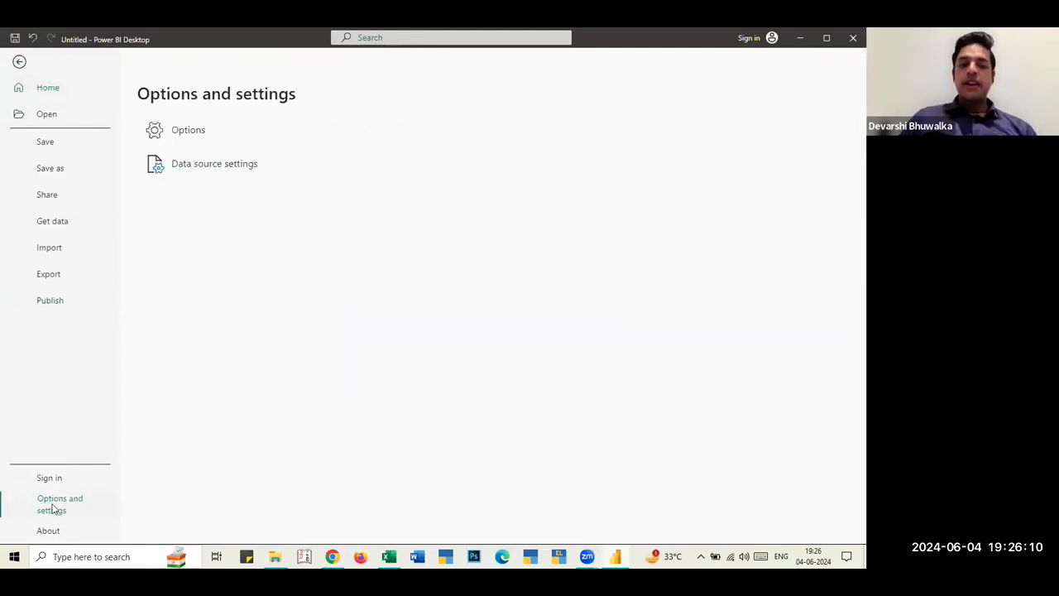
pyautogui.click(199, 133)
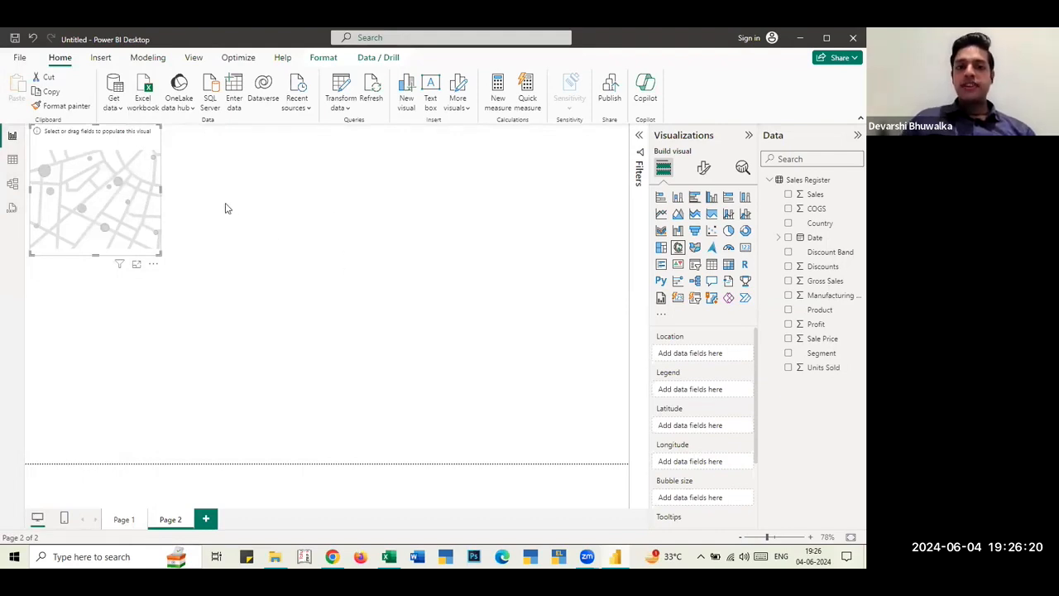
pyautogui.hotkey('alt', 'Tab')
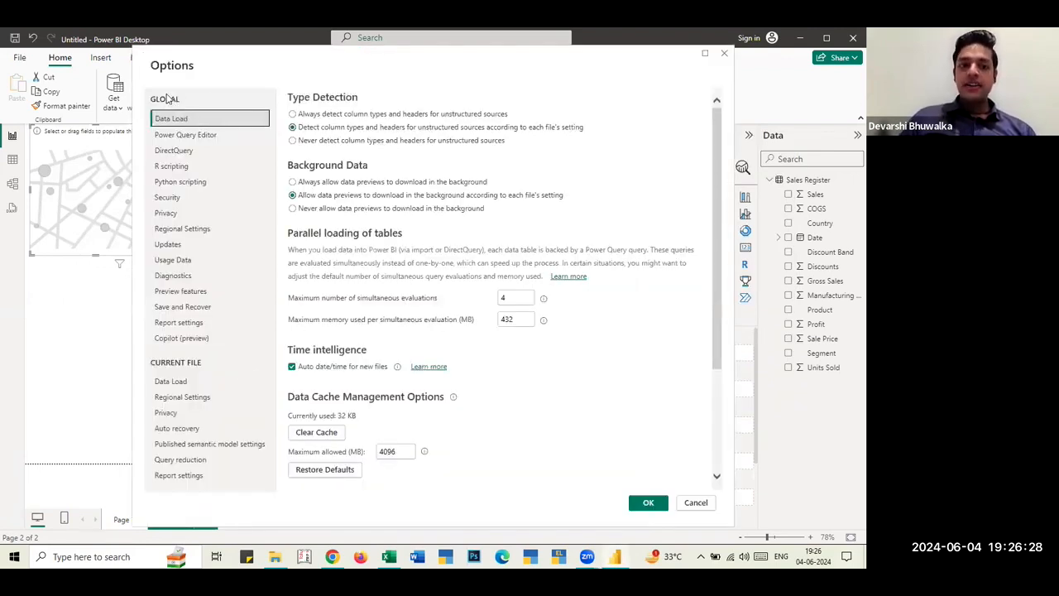
pyautogui.click(172, 199)
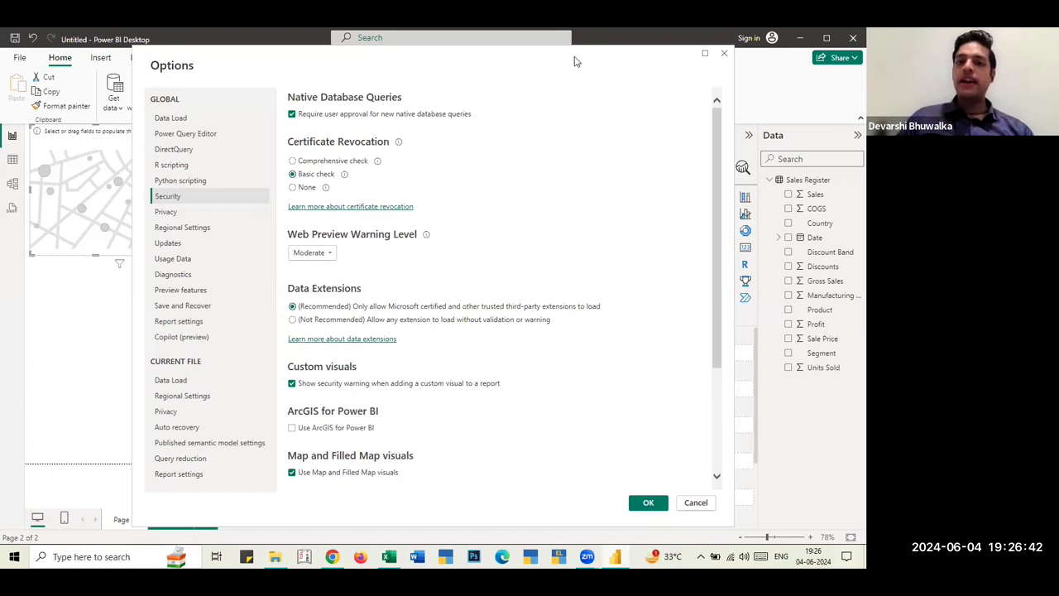
pyautogui.moveTo(575, 64); pyautogui.dragTo(508, 85)
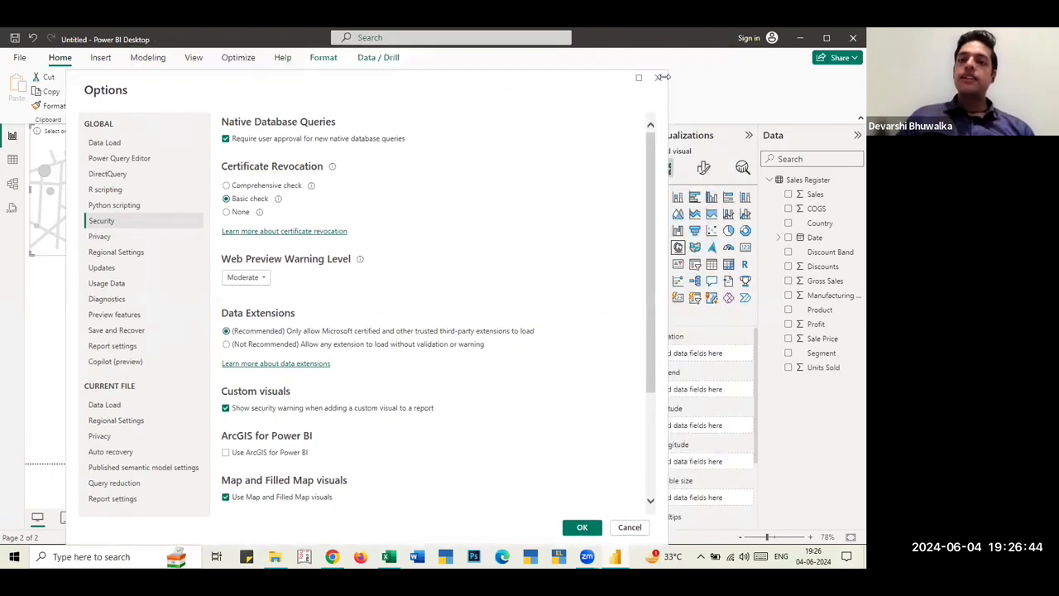
pyautogui.click(657, 79)
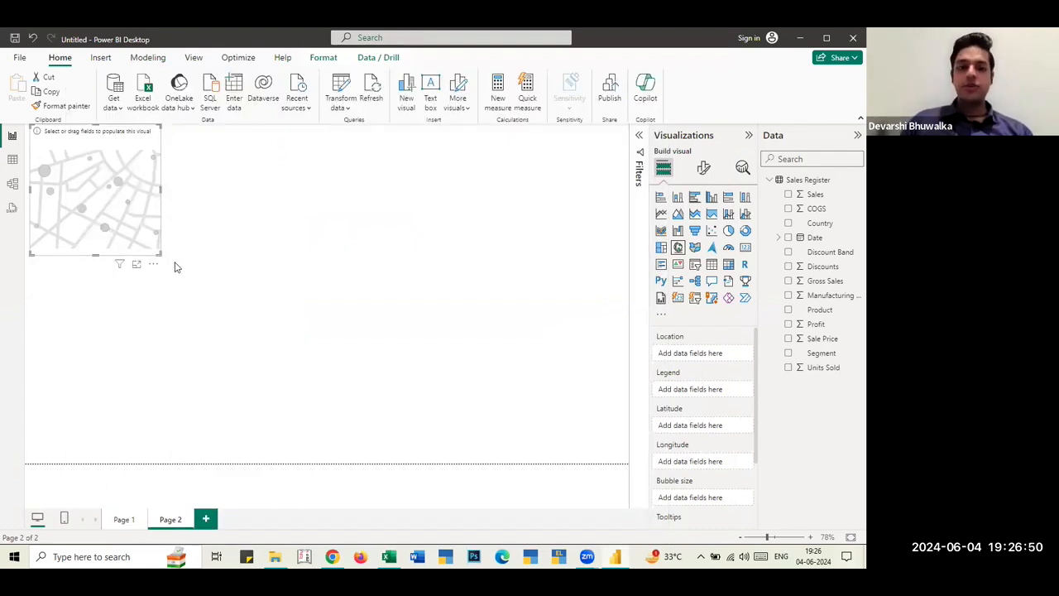
# - Enlarge the map to fill the page and use Country as its location field
pyautogui.moveTo(158, 254); pyautogui.dragTo(505, 413)
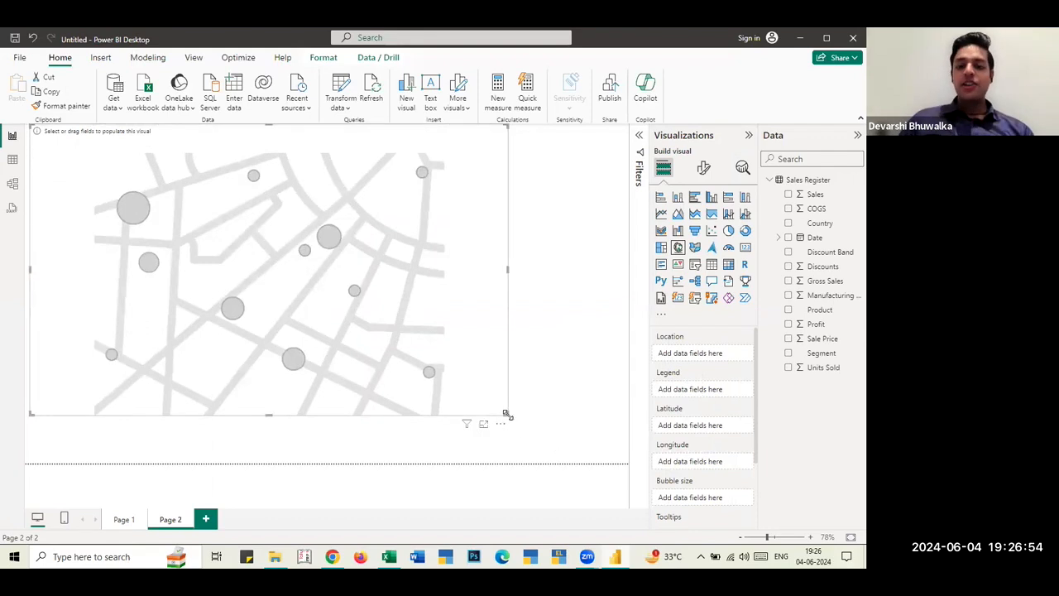
pyautogui.moveTo(507, 414); pyautogui.dragTo(624, 466)
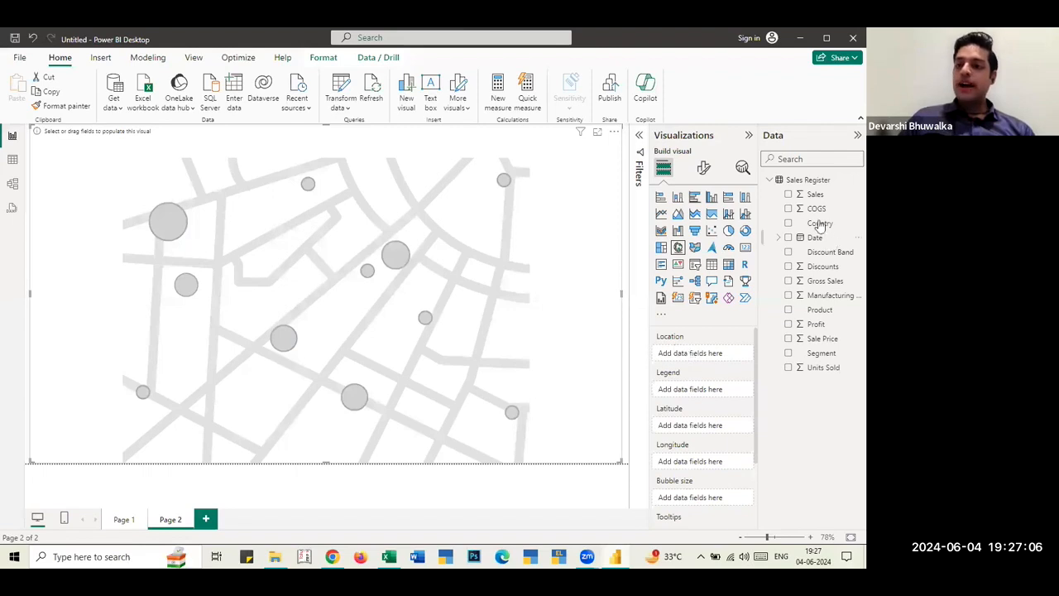
pyautogui.moveTo(819, 225); pyautogui.dragTo(700, 354)
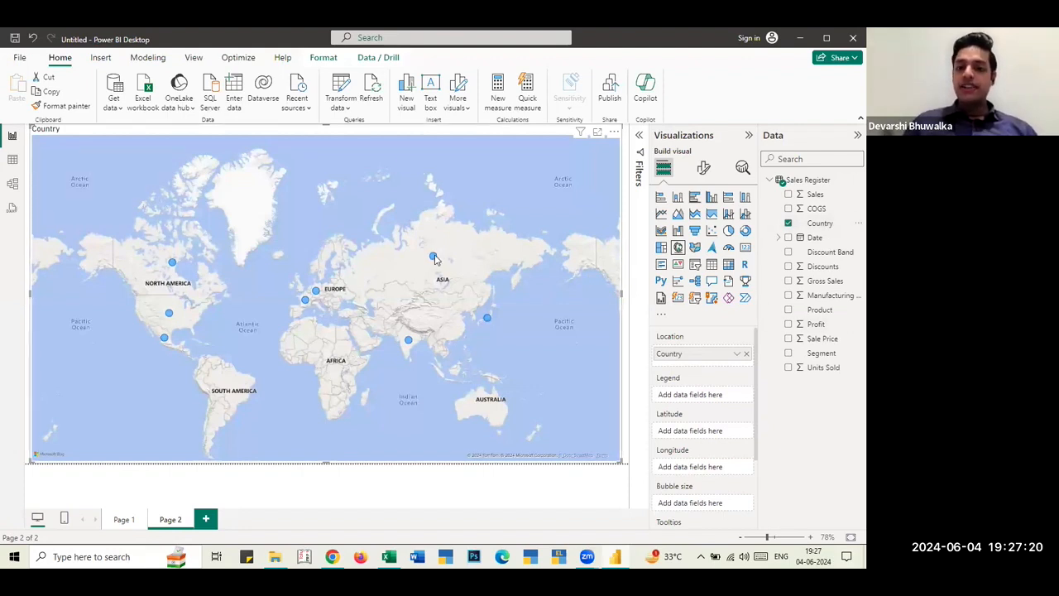
pyautogui.moveTo(435, 259)
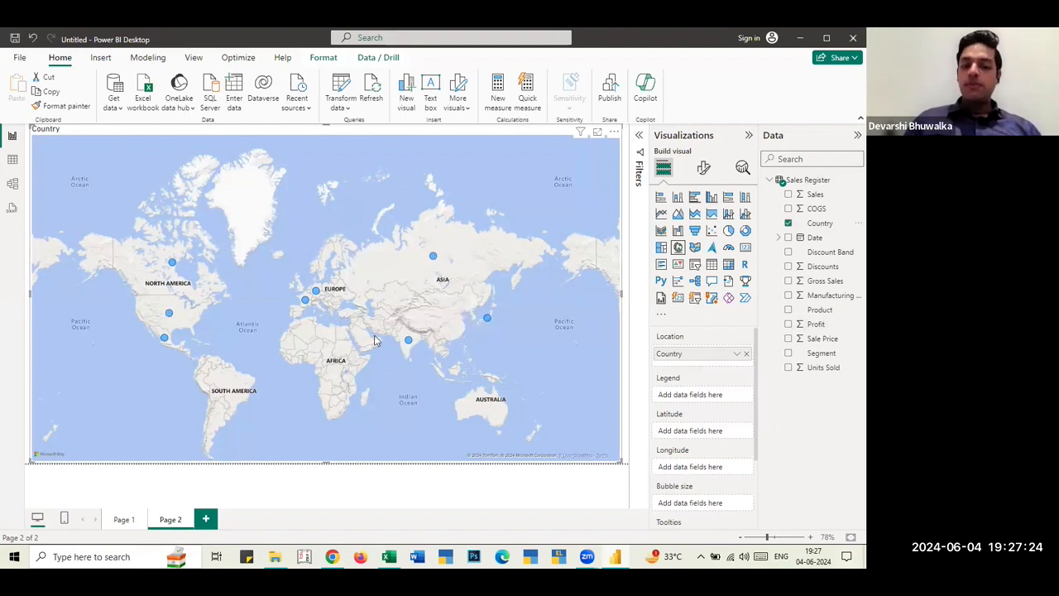
pyautogui.moveTo(173, 268)
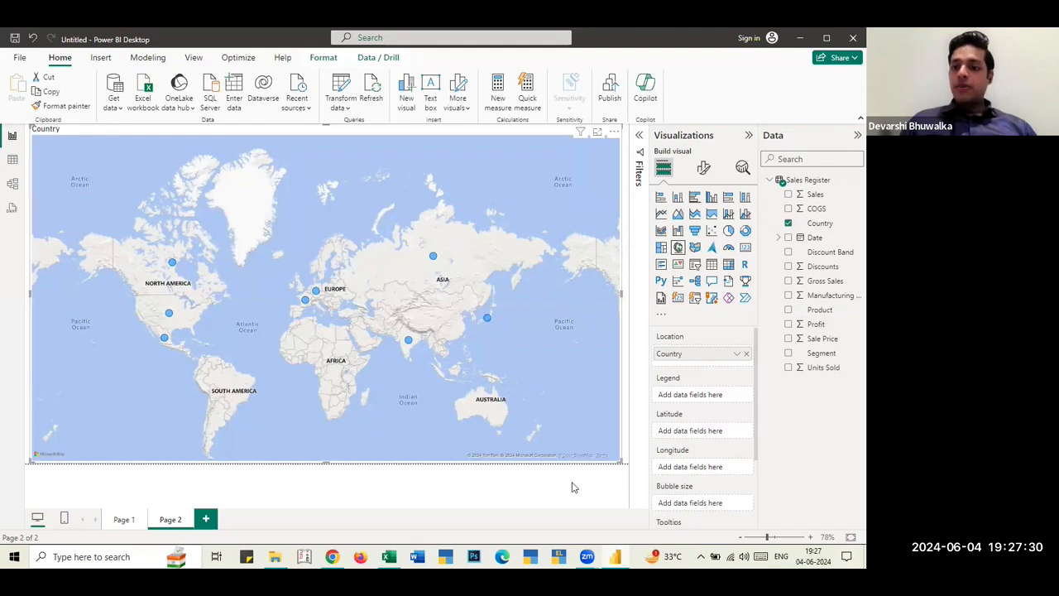
# - Size the map's bubbles by Sales and inspect the country tooltips, including Russia and Japan
pyautogui.scroll(1, 702, 407)
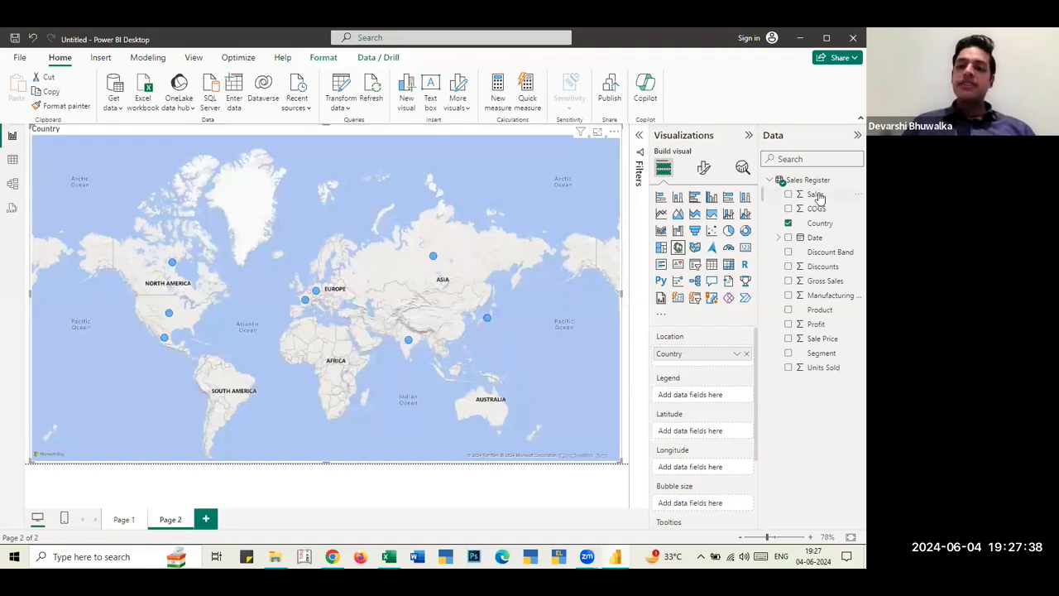
pyautogui.moveTo(814, 194); pyautogui.dragTo(702, 503)
pyautogui.scroll(-2, 713, 430)
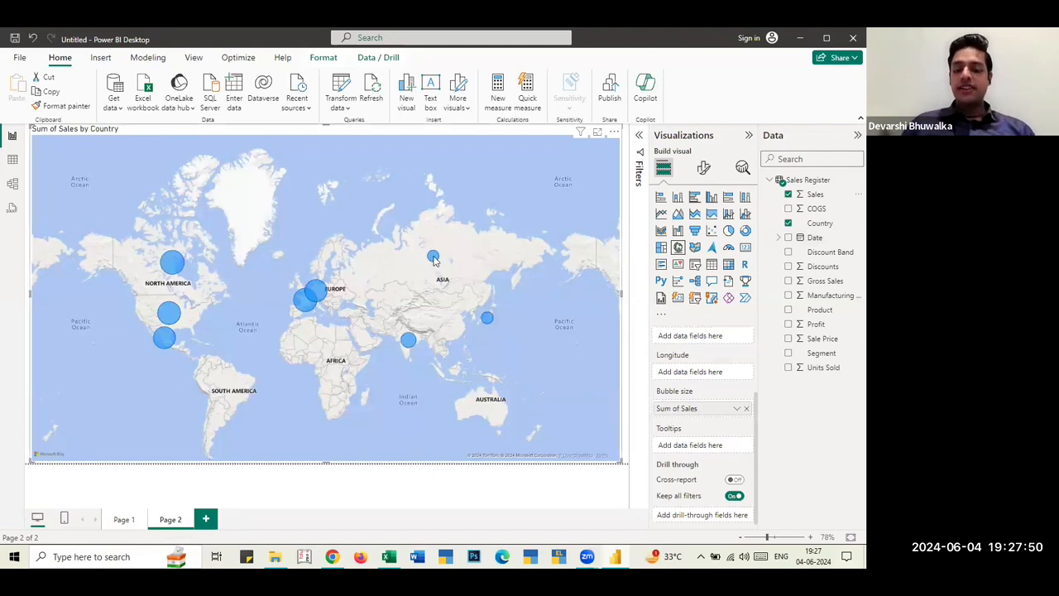
pyautogui.moveTo(432, 258)
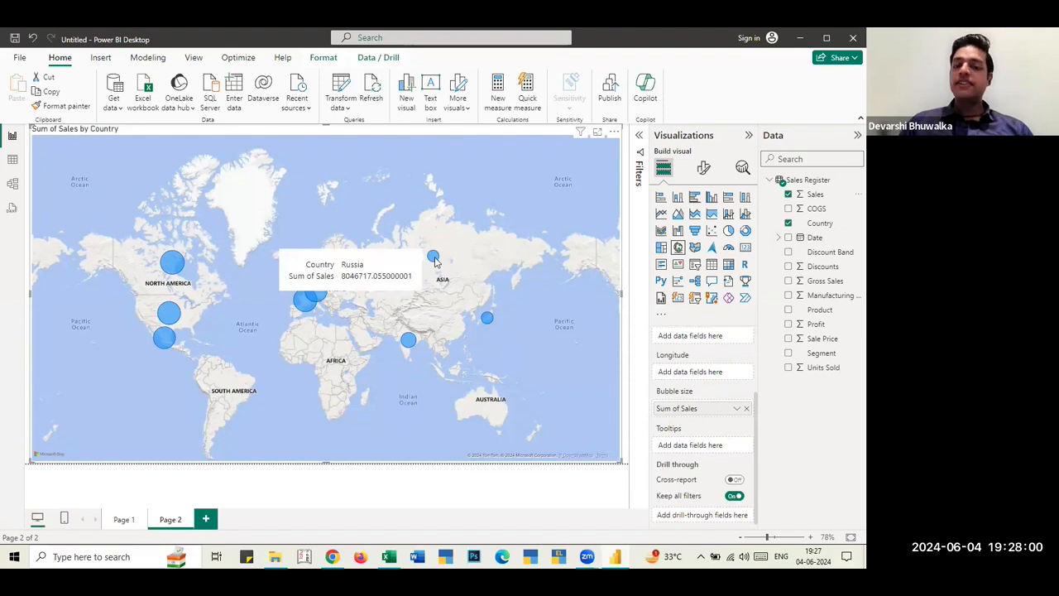
pyautogui.moveTo(488, 321)
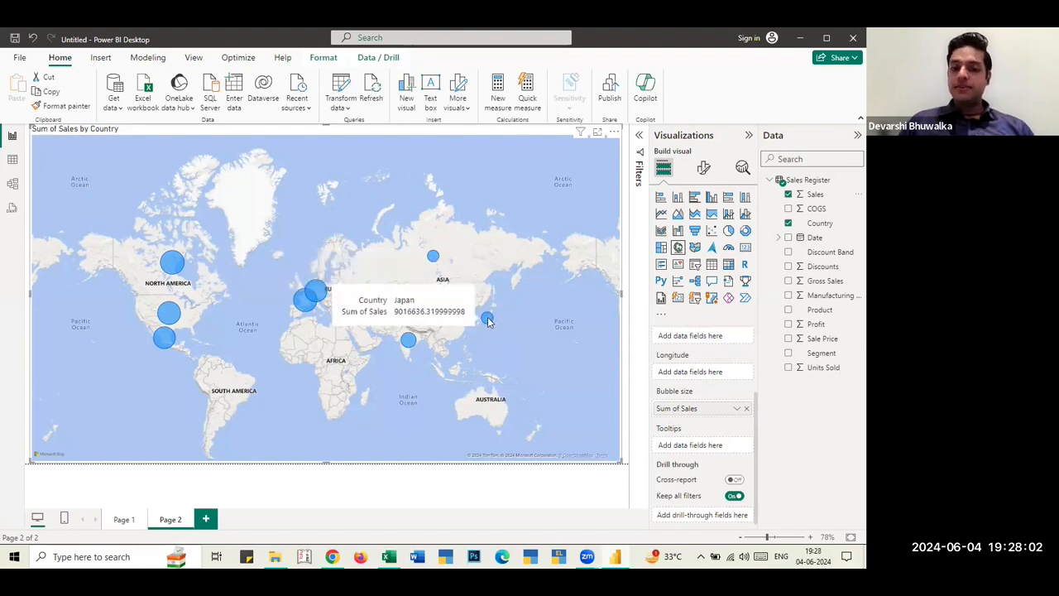
pyautogui.moveTo(175, 263)
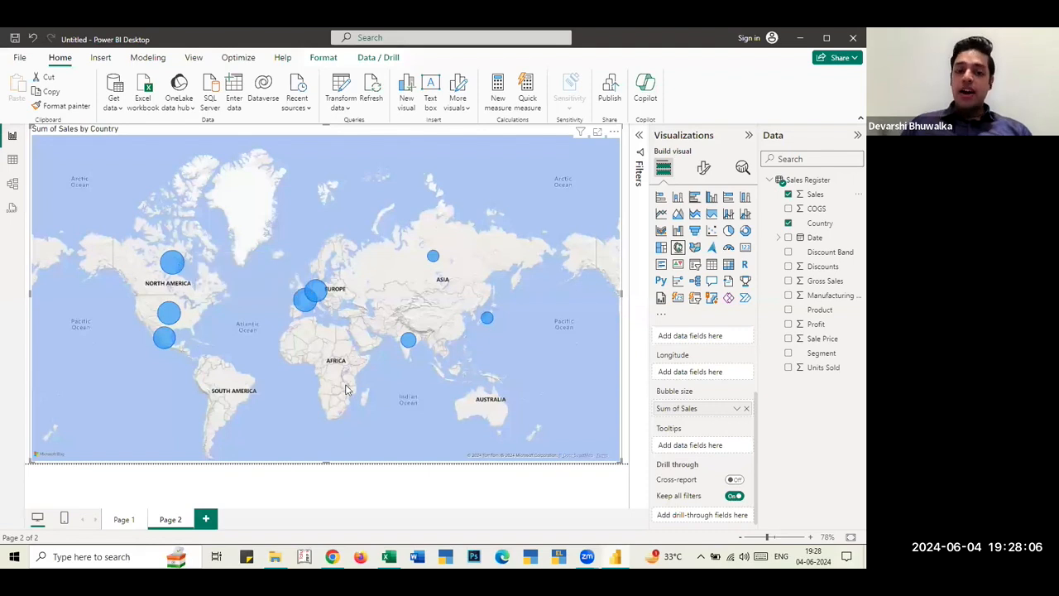
# - Increase the map's bubble size to 3 and return to the visual's field settings
pyautogui.click(704, 168)
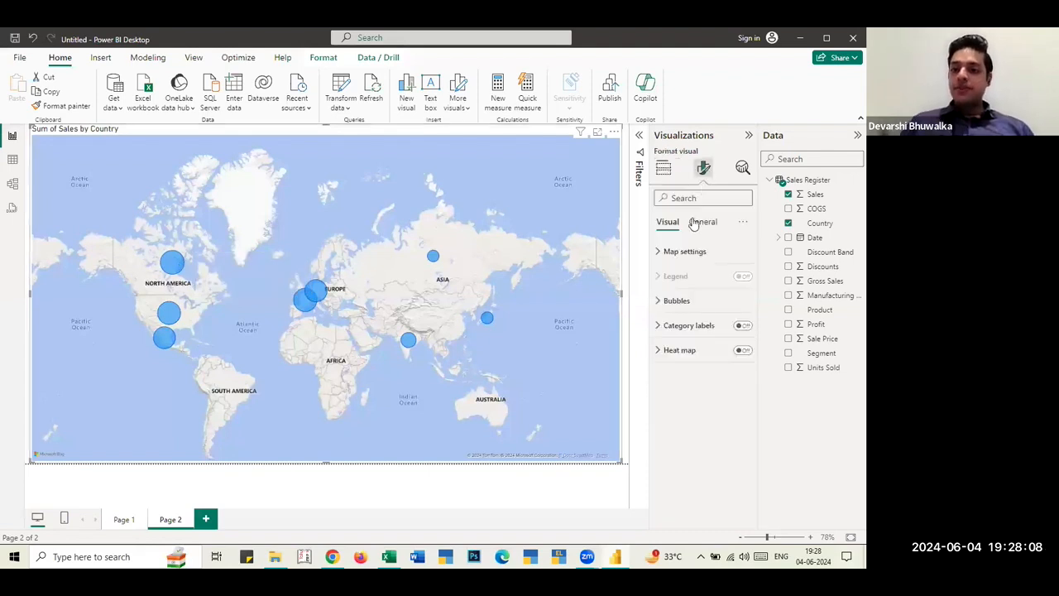
pyautogui.click(658, 300)
pyautogui.click(703, 396)
pyautogui.moveTo(704, 398); pyautogui.dragTo(708, 395)
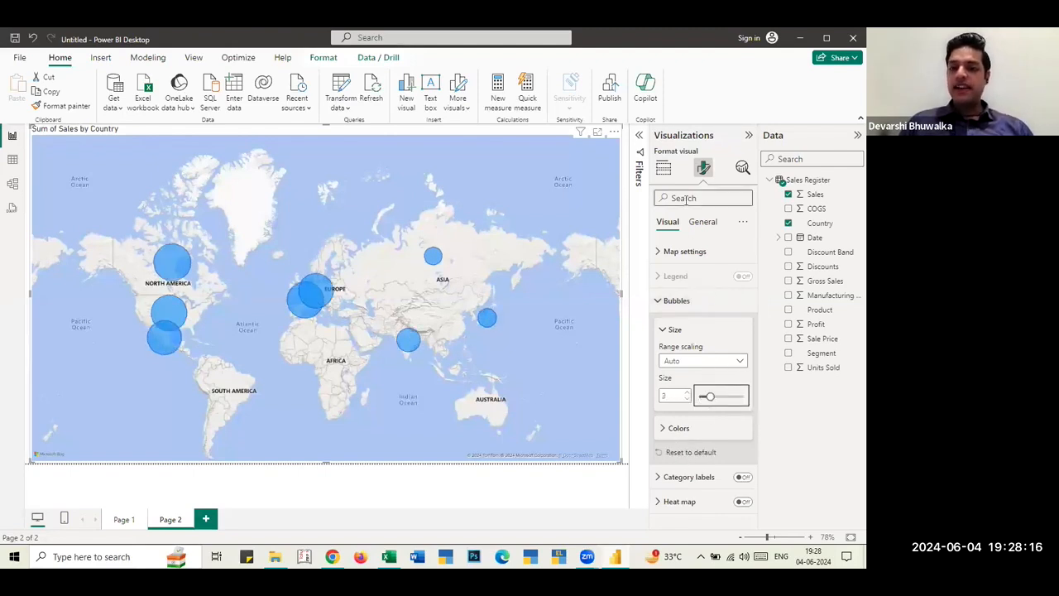
pyautogui.click(663, 168)
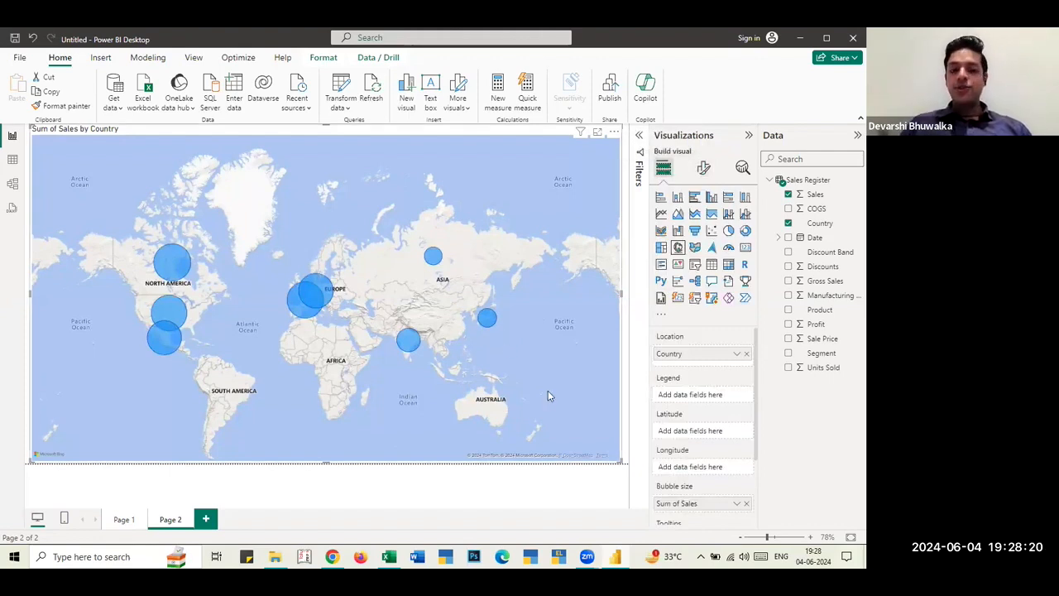
# - Split the map's bubbles into pies by adding Product as the legend, and highlight the Paseo slice over Canada
pyautogui.scroll(-3, 724, 414)
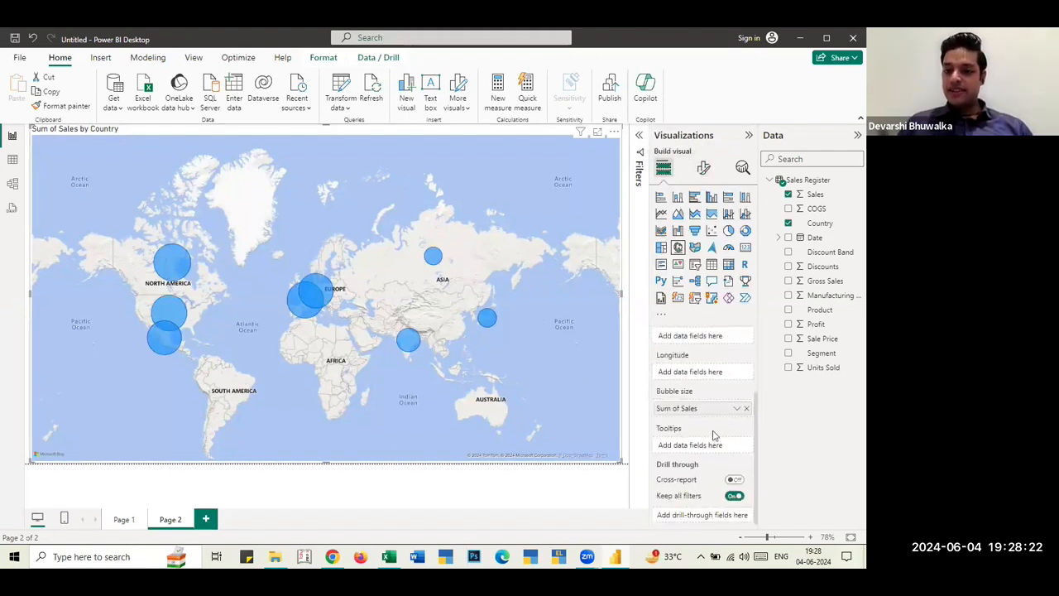
pyautogui.scroll(1, 713, 435)
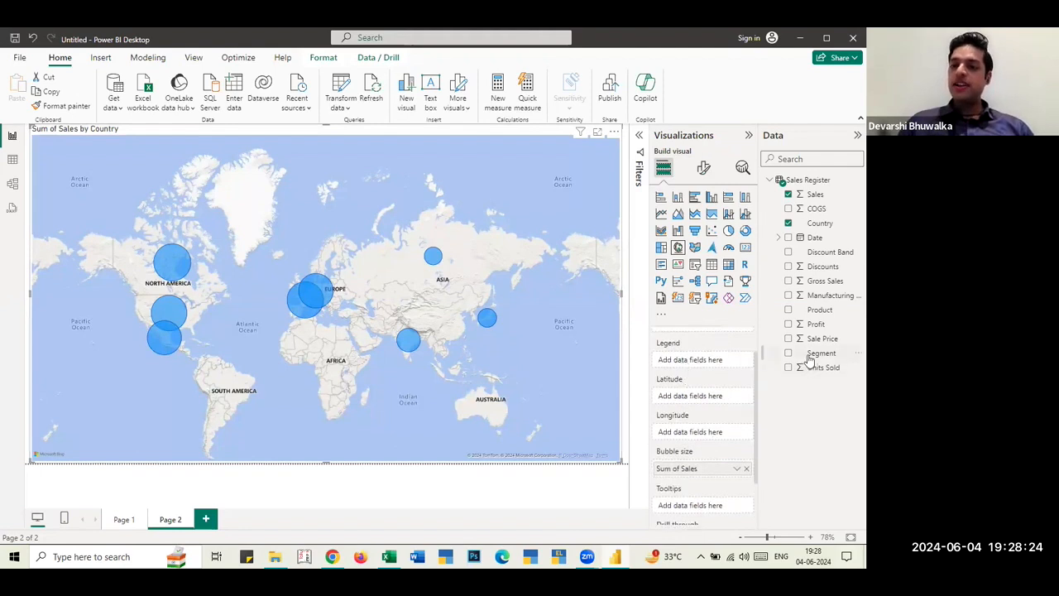
pyautogui.moveTo(821, 310); pyautogui.dragTo(708, 361)
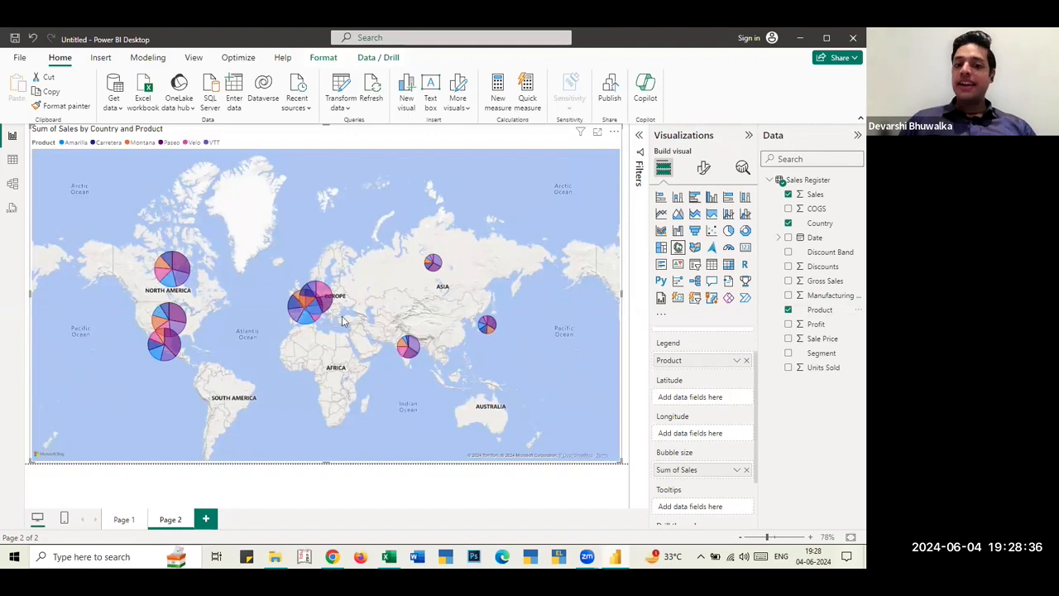
pyautogui.click(180, 266)
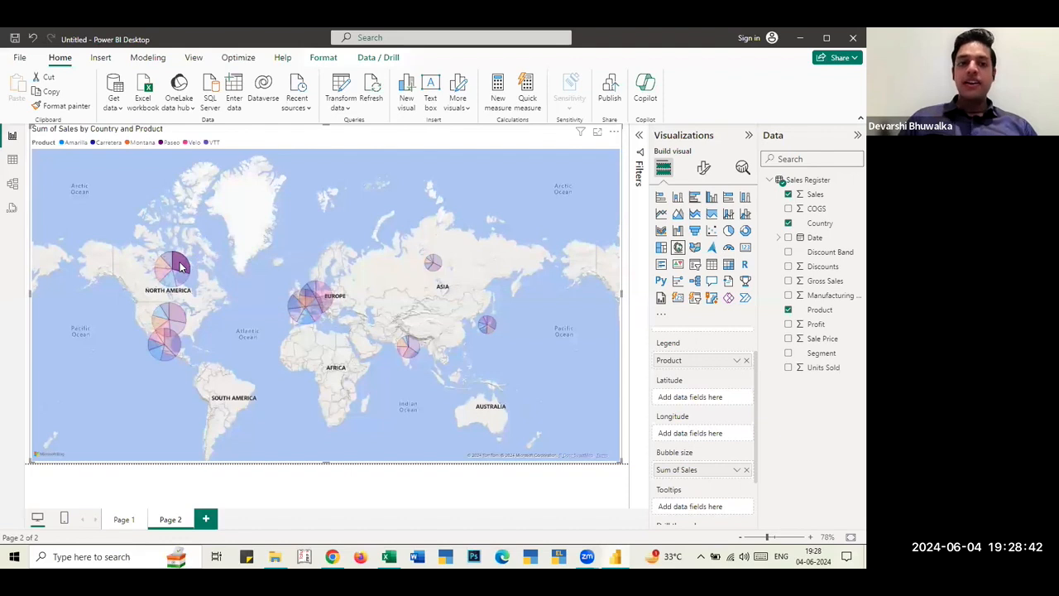
pyautogui.moveTo(179, 266)
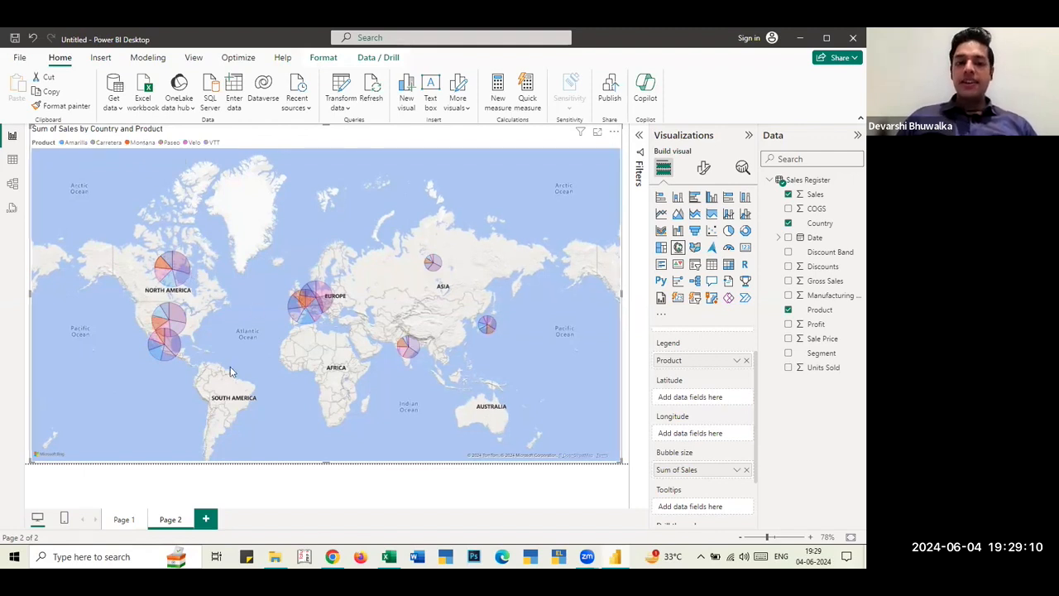
# - Examine the product pies over North America and Europe on the map at closer and wider views
pyautogui.scroll(2, 255, 327)
pyautogui.scroll(-2, 265, 298)
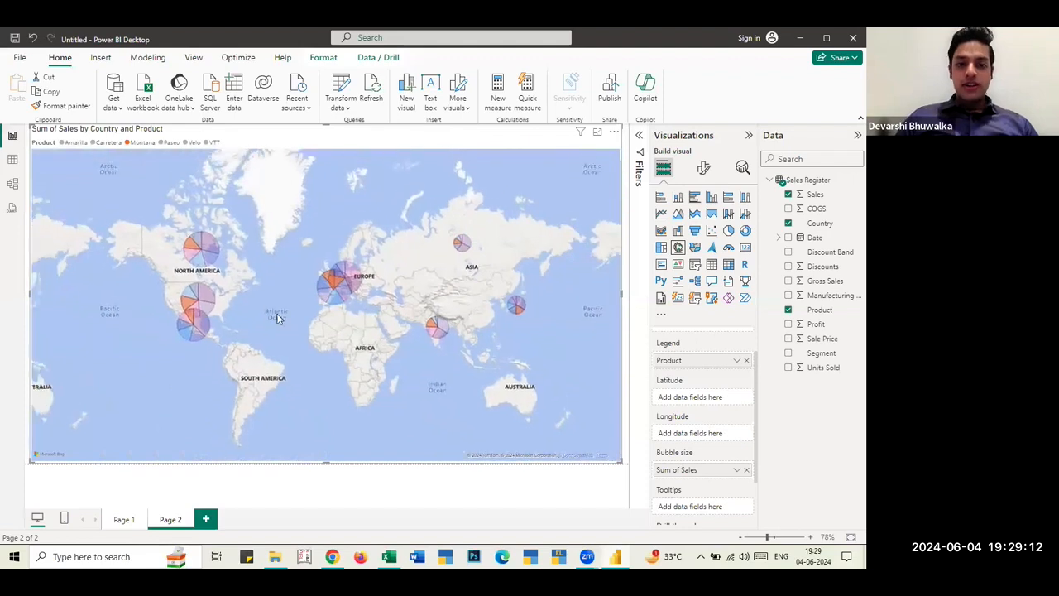
pyautogui.scroll(2, 307, 314)
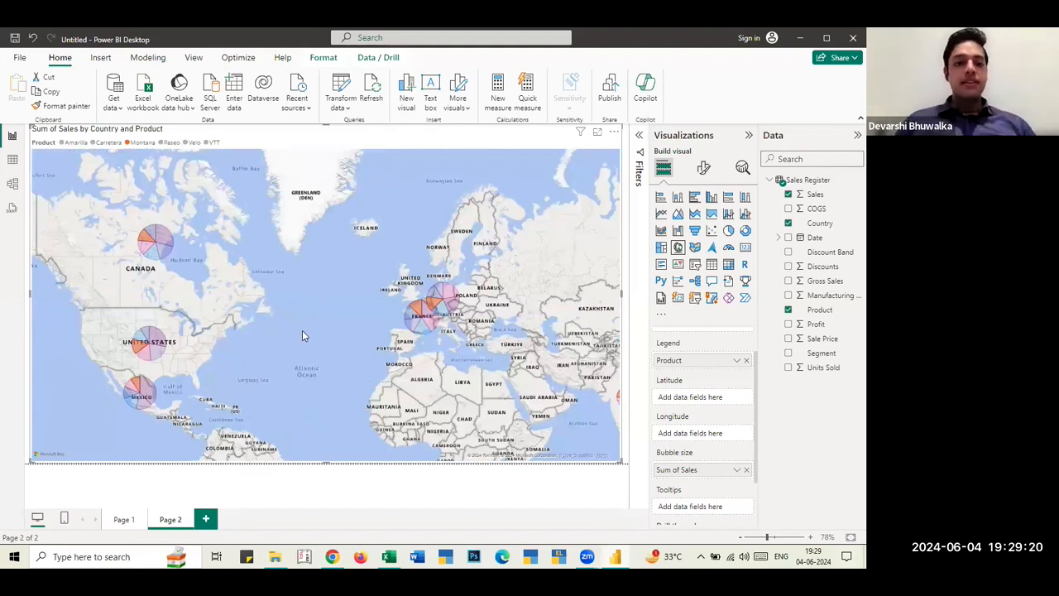
pyautogui.scroll(-1, 267, 285)
pyautogui.scroll(1, 267, 286)
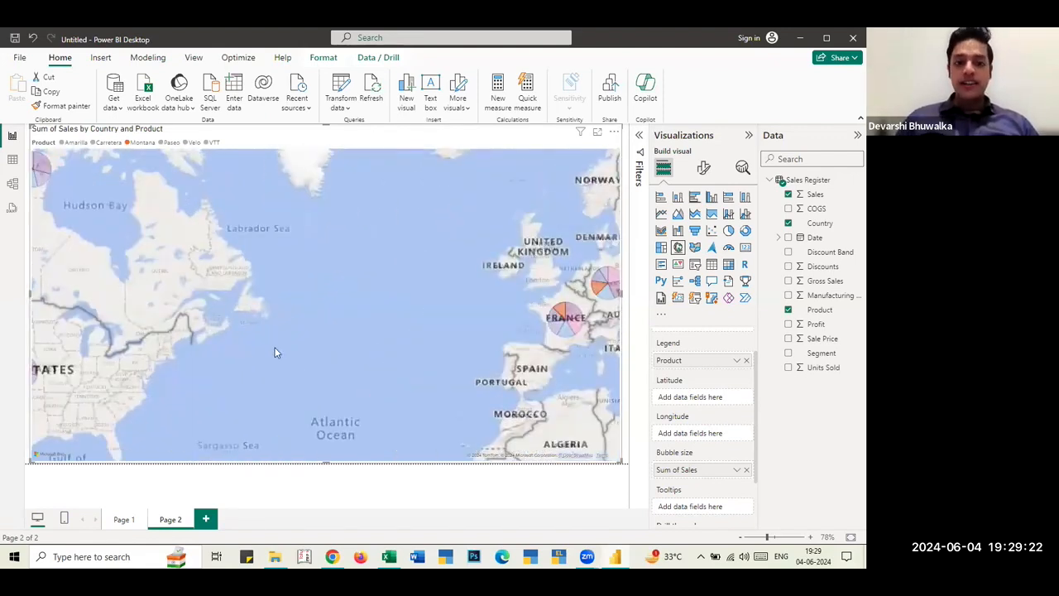
pyautogui.scroll(-2, 276, 347)
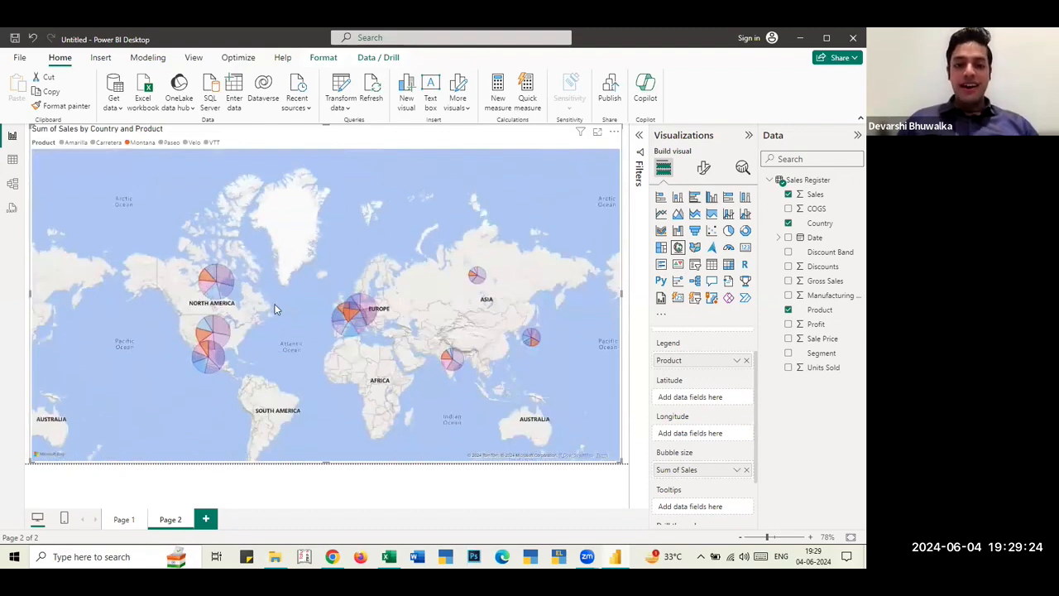
pyautogui.scroll(2, 276, 315)
pyautogui.moveTo(309, 324); pyautogui.dragTo(291, 314)
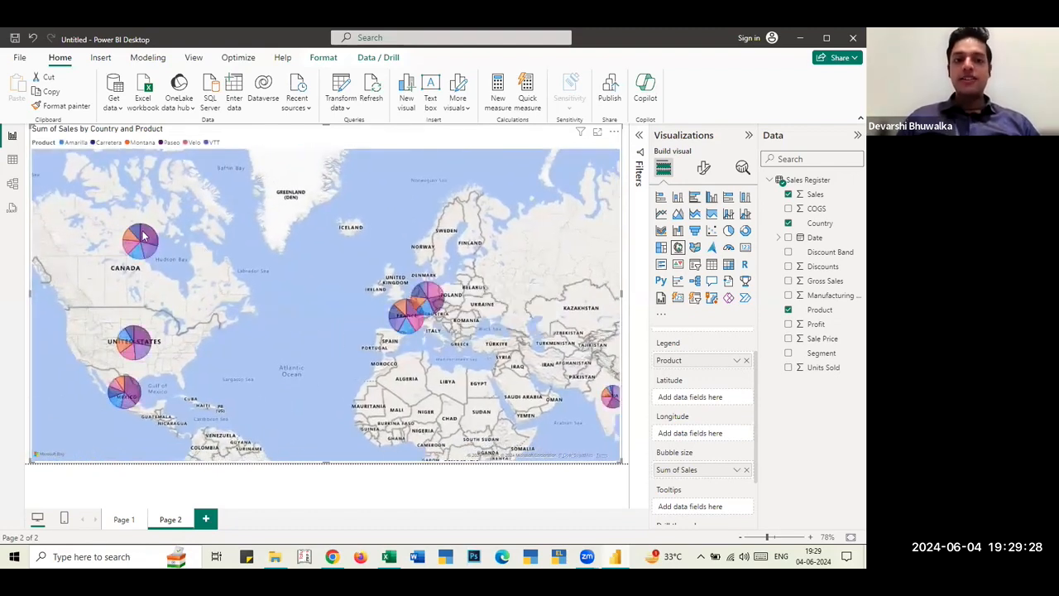
# - Highlight VTT and then Montana from the map's legend to examine each product's share across countries
pyautogui.click(214, 142)
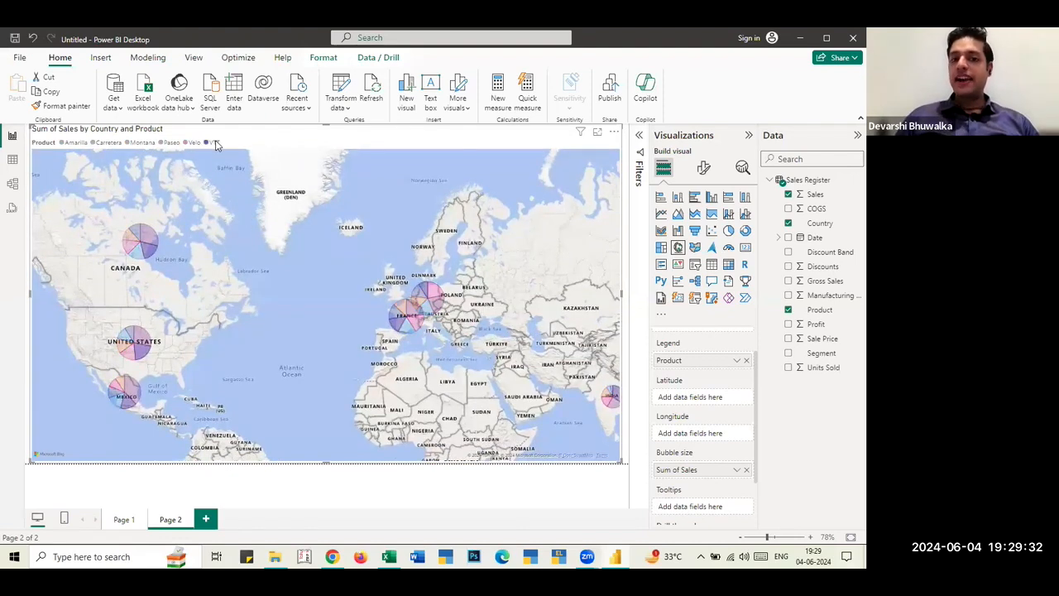
pyautogui.click(144, 142)
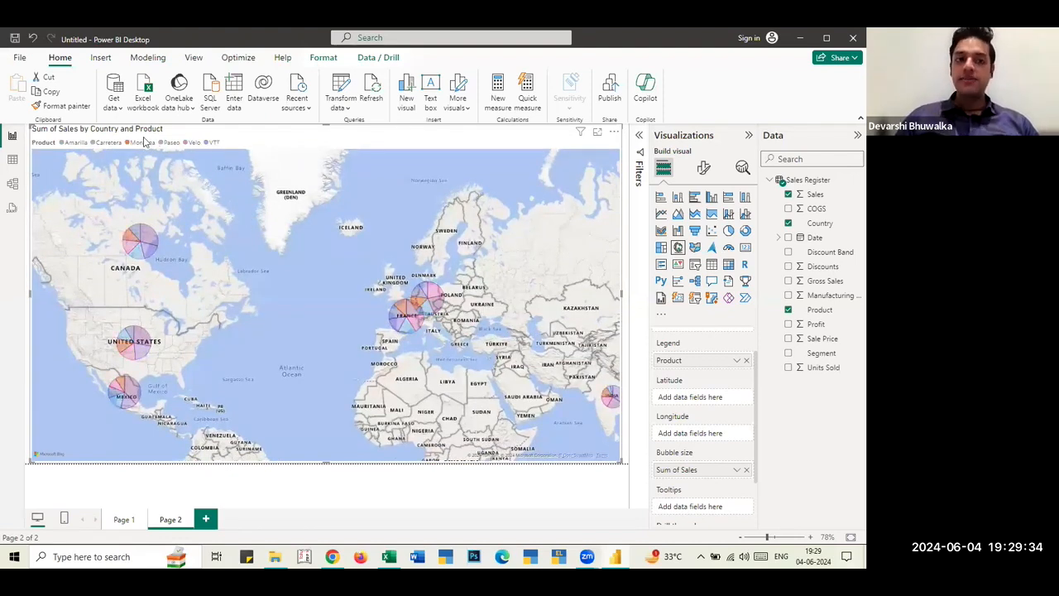
pyautogui.scroll(-3, 322, 299)
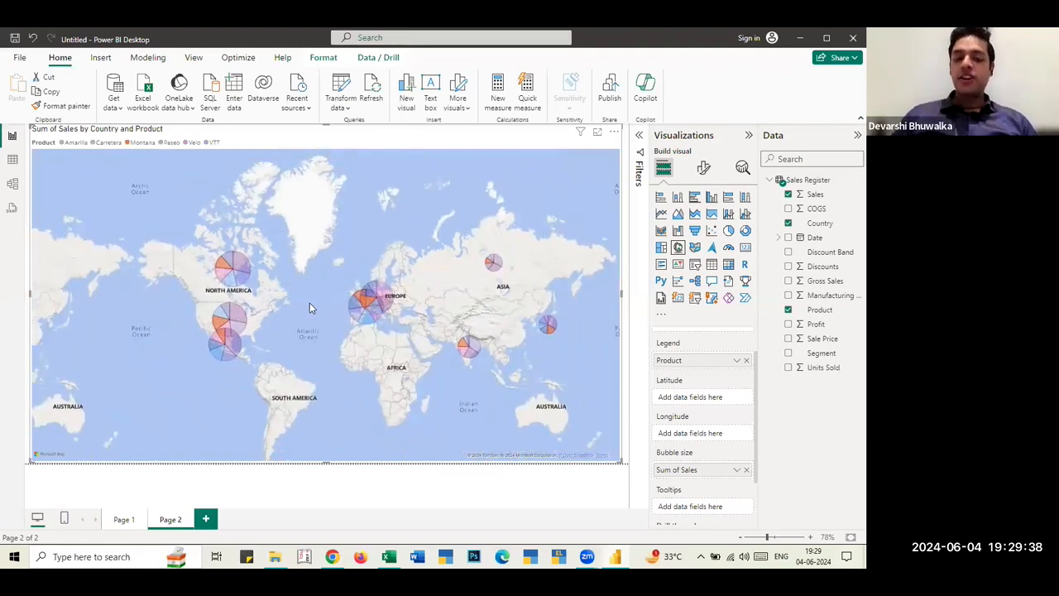
pyautogui.click(309, 302)
pyautogui.moveTo(315, 307); pyautogui.dragTo(259, 301)
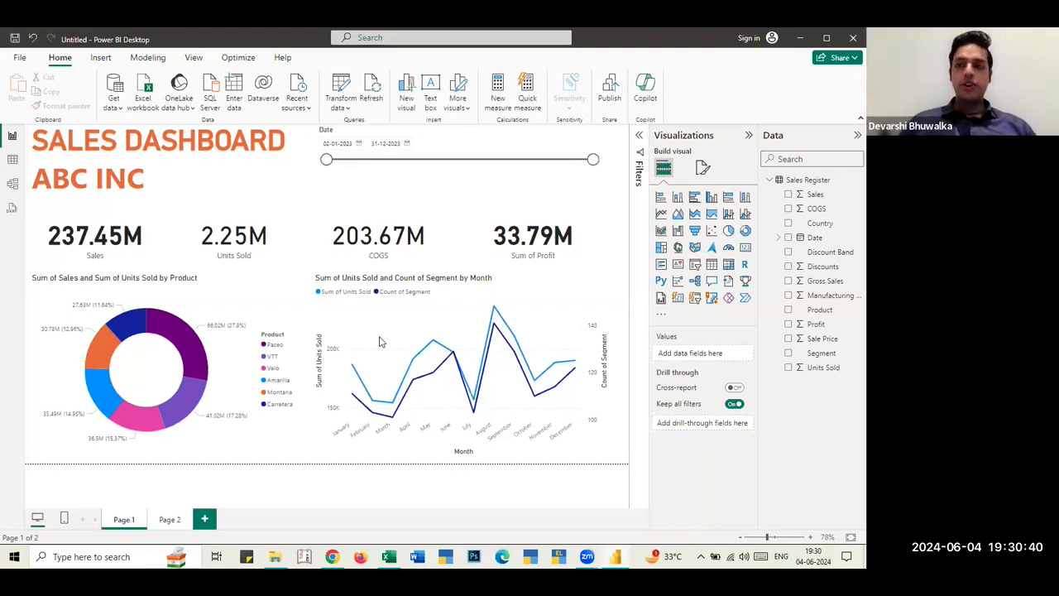
# - Inspect the monthly tooltips of Page 1's line chart, and check the options for getting more visuals
pyautogui.moveTo(462, 358)
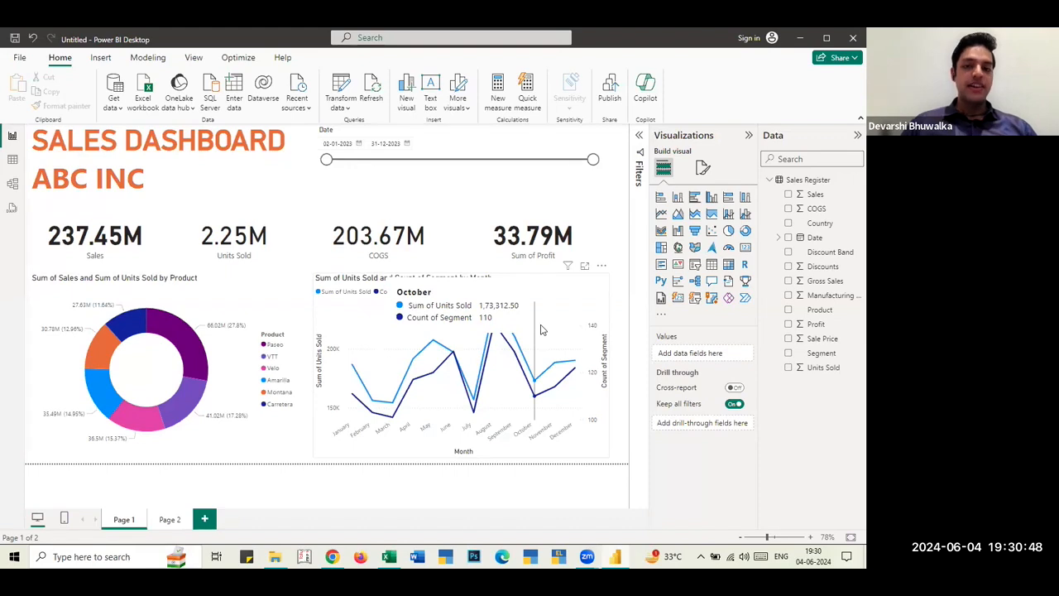
pyautogui.click(661, 317)
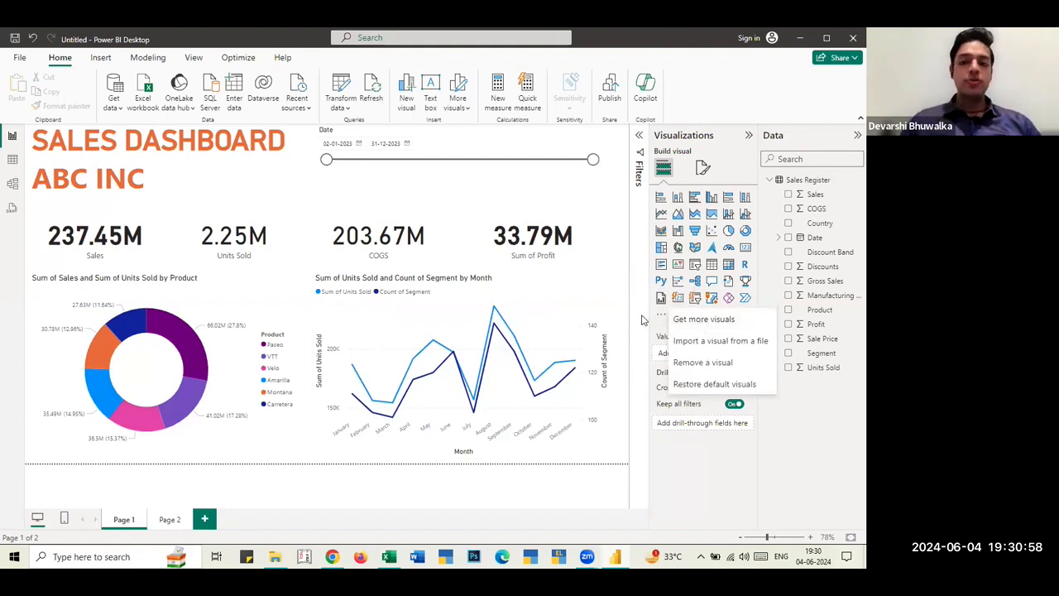
pyautogui.press('Escape')
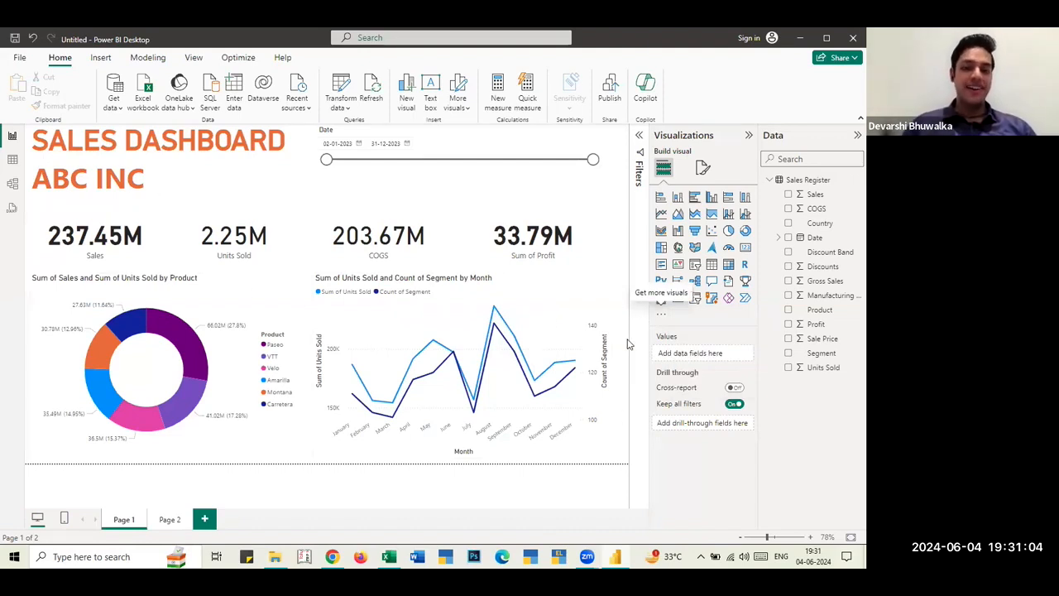
# - Return to Page 2, review the map's assigned fields, and inspect the tooltip of Japan's Paseo slice
pyautogui.click(163, 526)
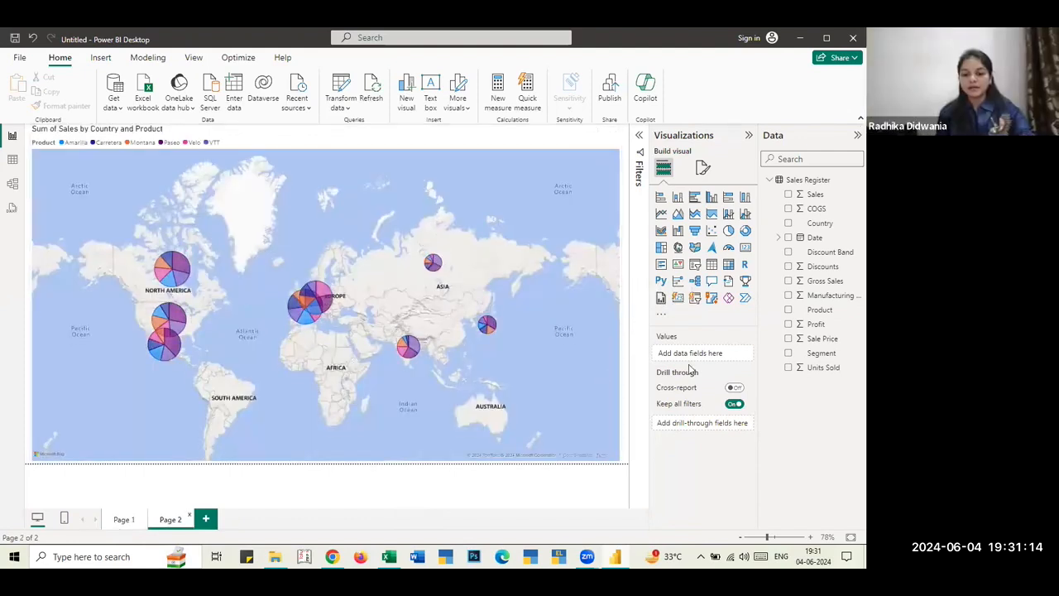
pyautogui.click(486, 301)
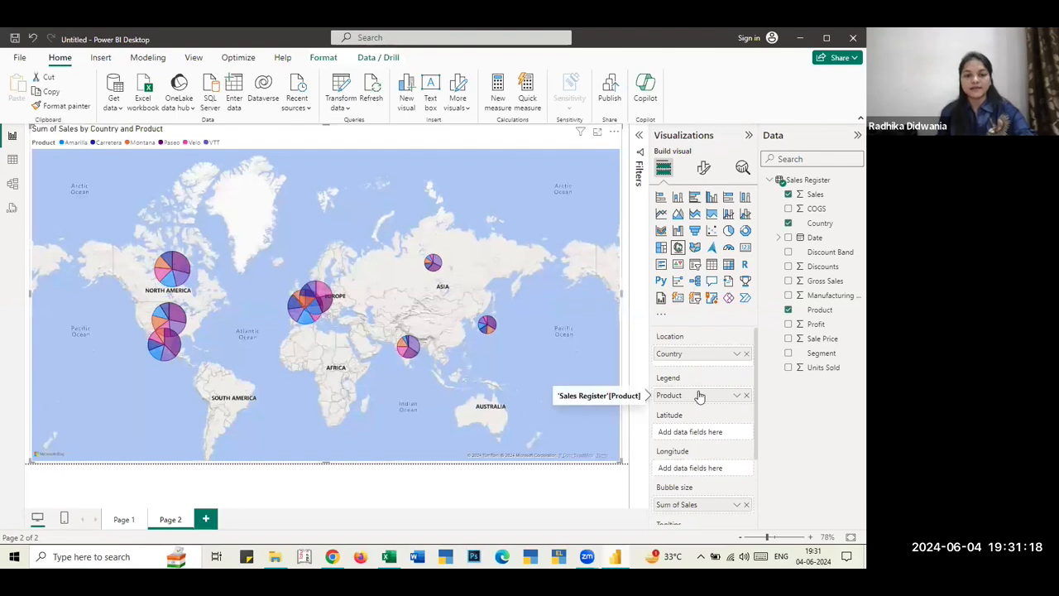
pyautogui.scroll(-2, 713, 377)
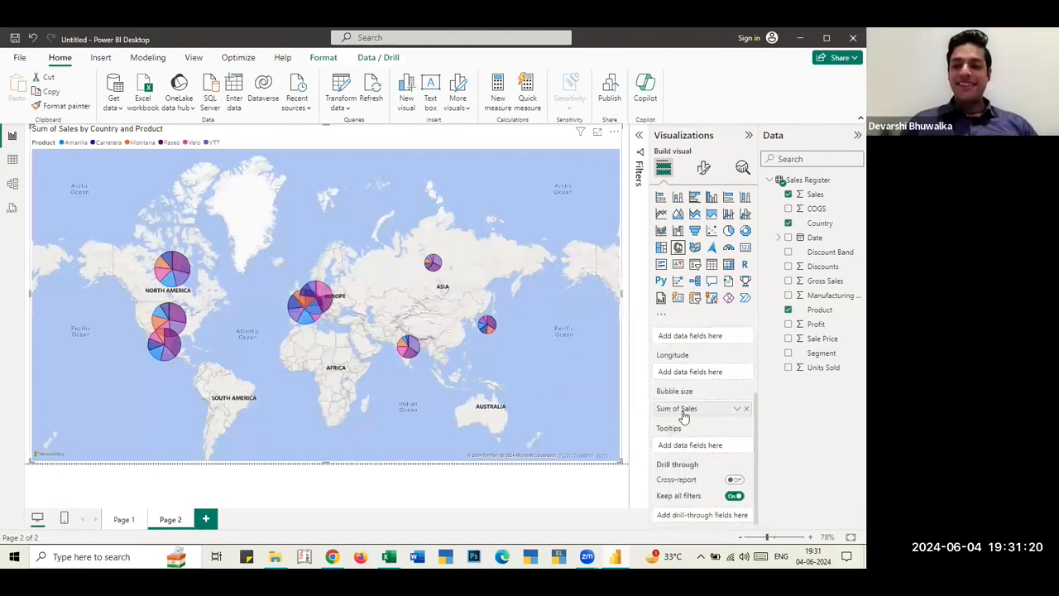
pyautogui.scroll(2, 702, 422)
pyautogui.scroll(-2, 704, 410)
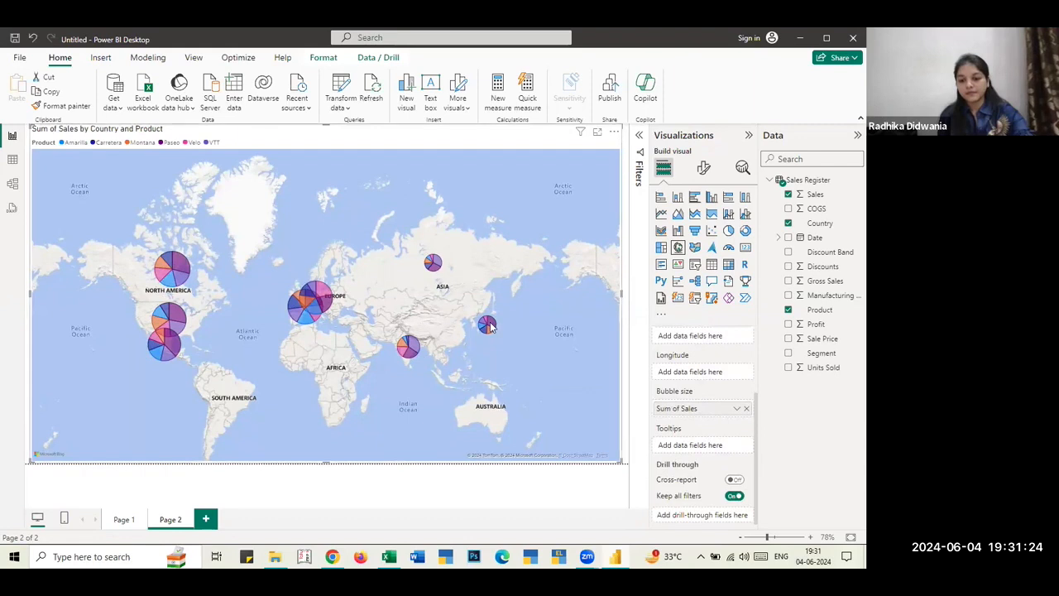
pyautogui.moveTo(489, 326)
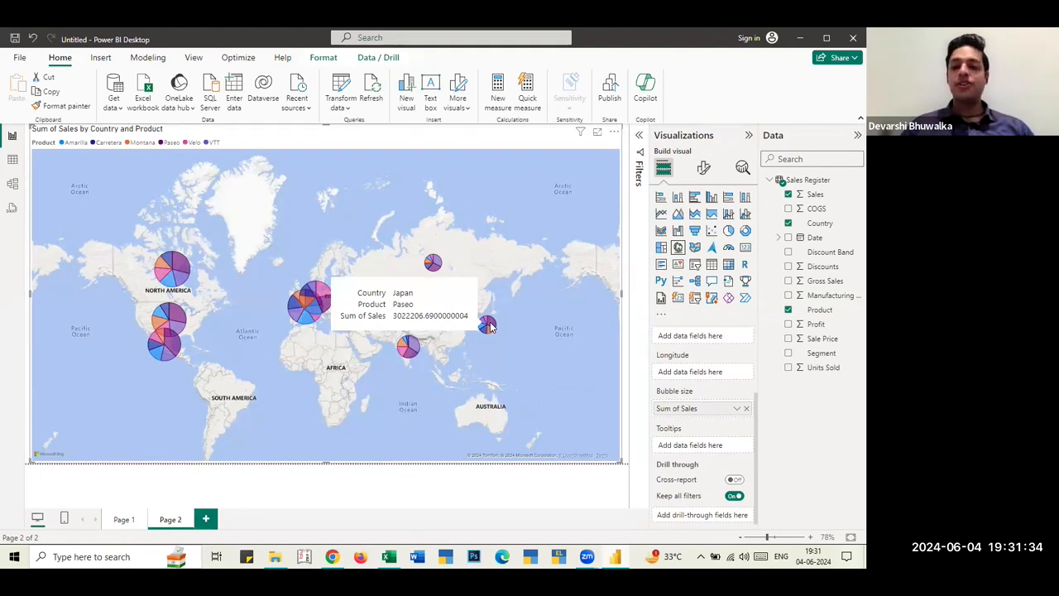
# - Replace Sales with Units Sold as the map's bubble size, and add Sales to the tooltips
pyautogui.click(745, 411)
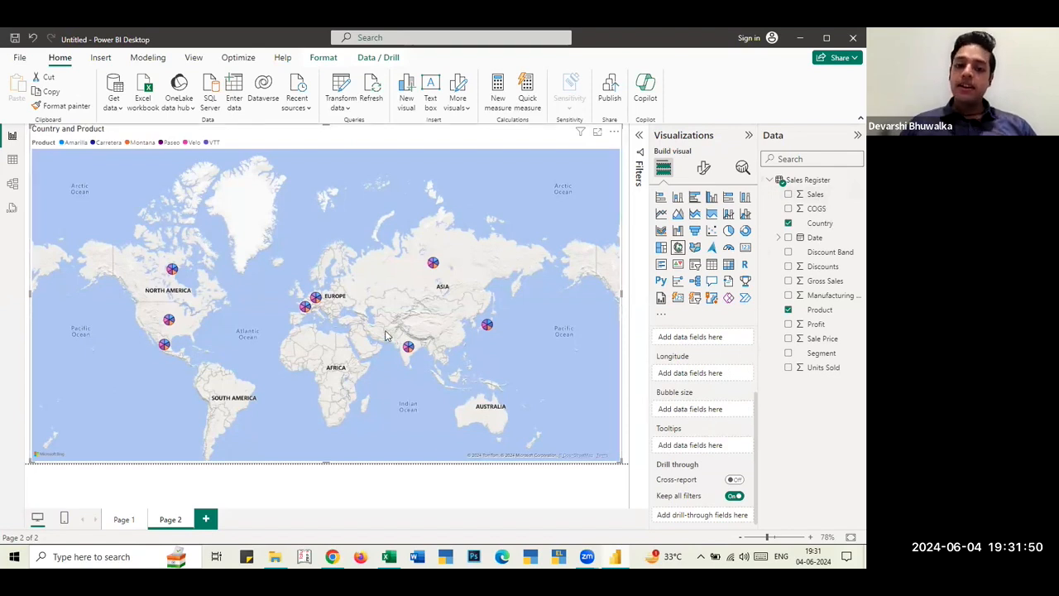
pyautogui.scroll(3, 389, 339)
pyautogui.scroll(-3, 367, 321)
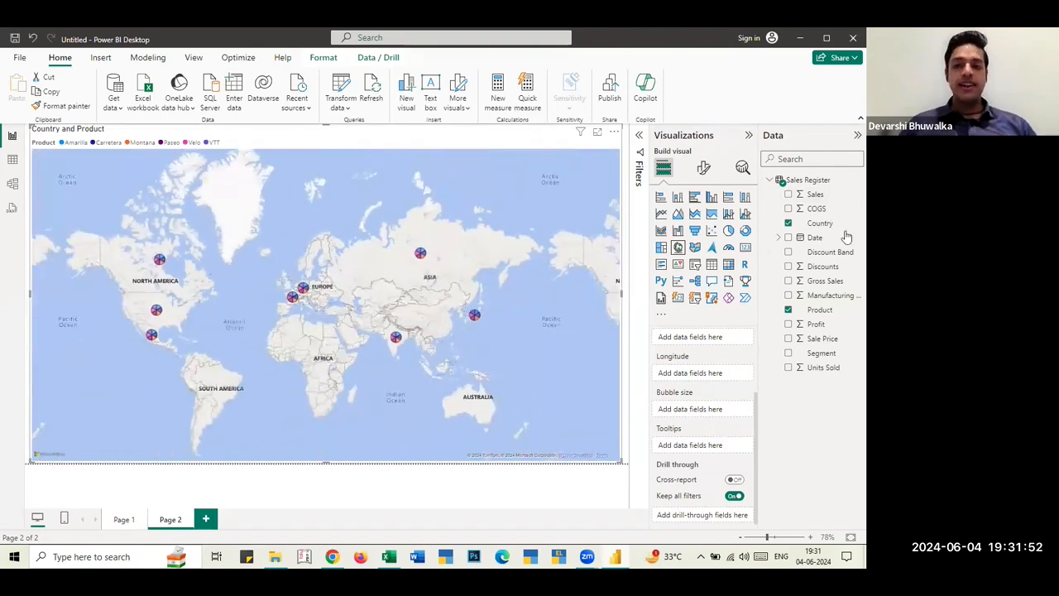
pyautogui.moveTo(827, 370); pyautogui.dragTo(697, 412)
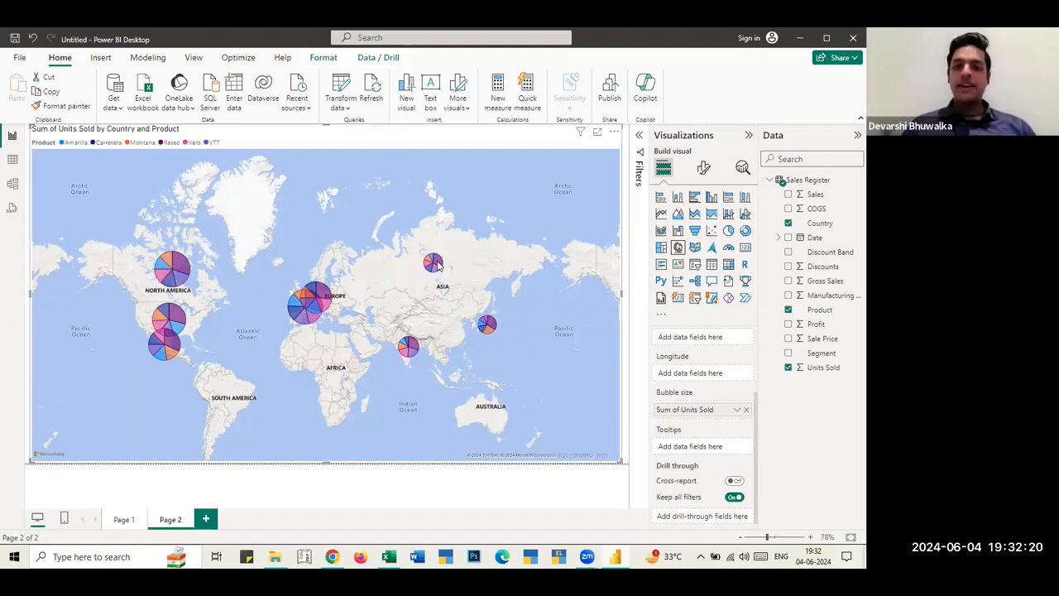
pyautogui.moveTo(439, 265)
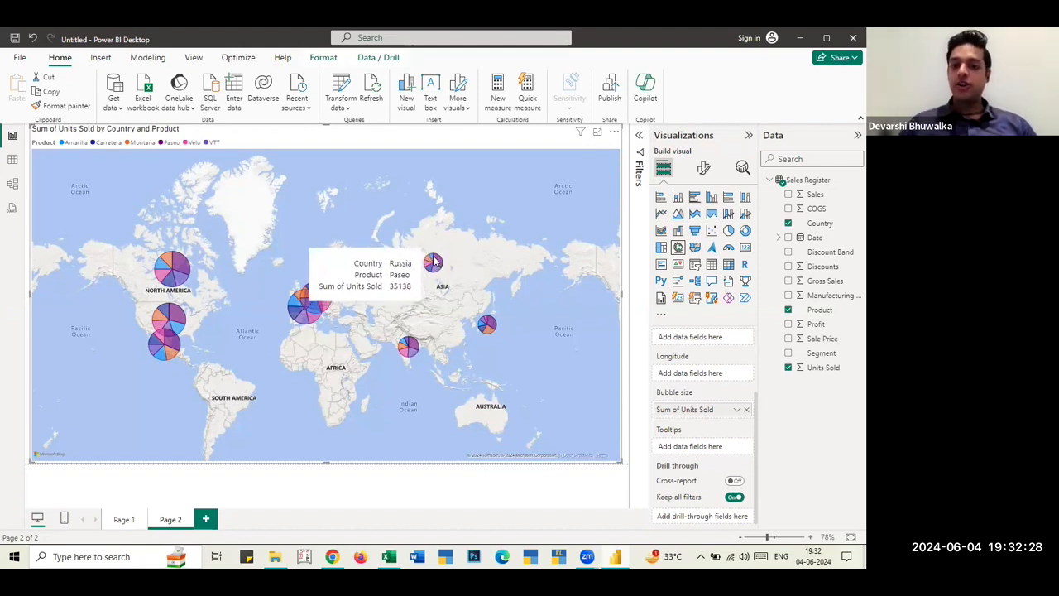
pyautogui.moveTo(751, 280); pyautogui.dragTo(709, 448)
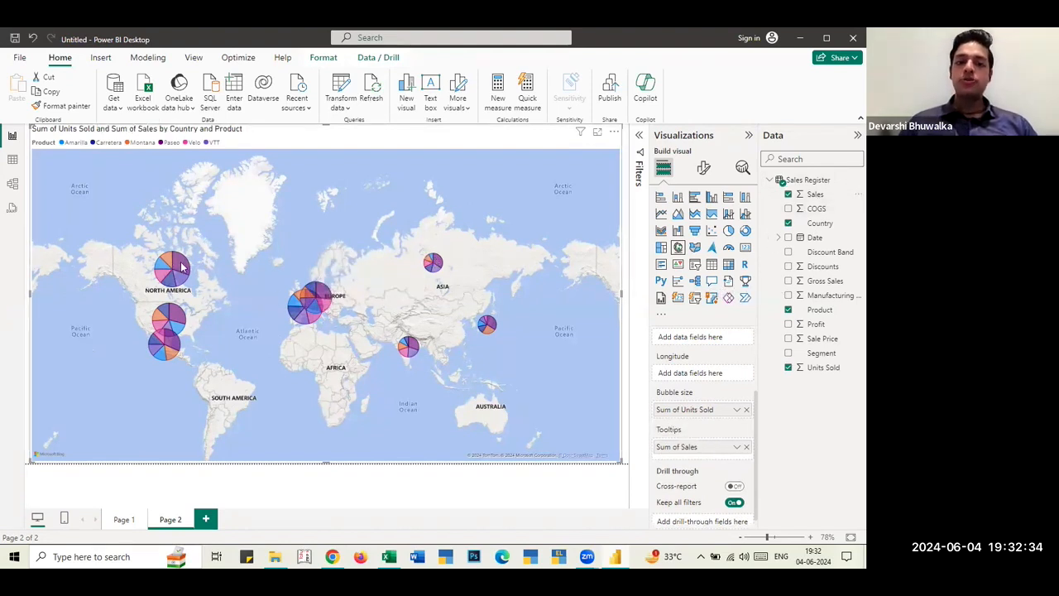
pyautogui.moveTo(182, 265)
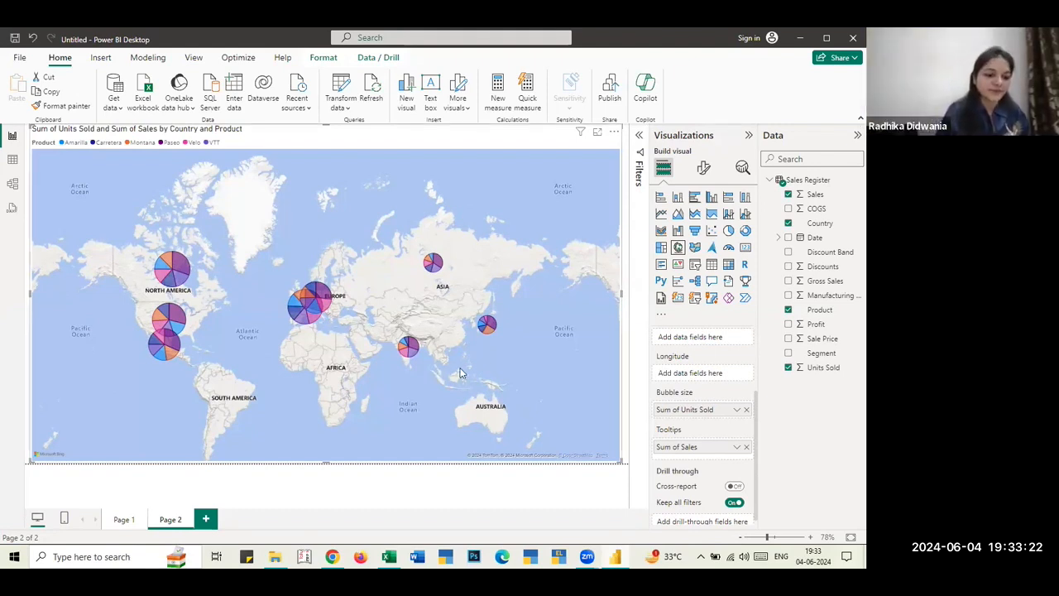
# - Add a third report page and insert an enlarged funnel chart on it
pyautogui.click(205, 519)
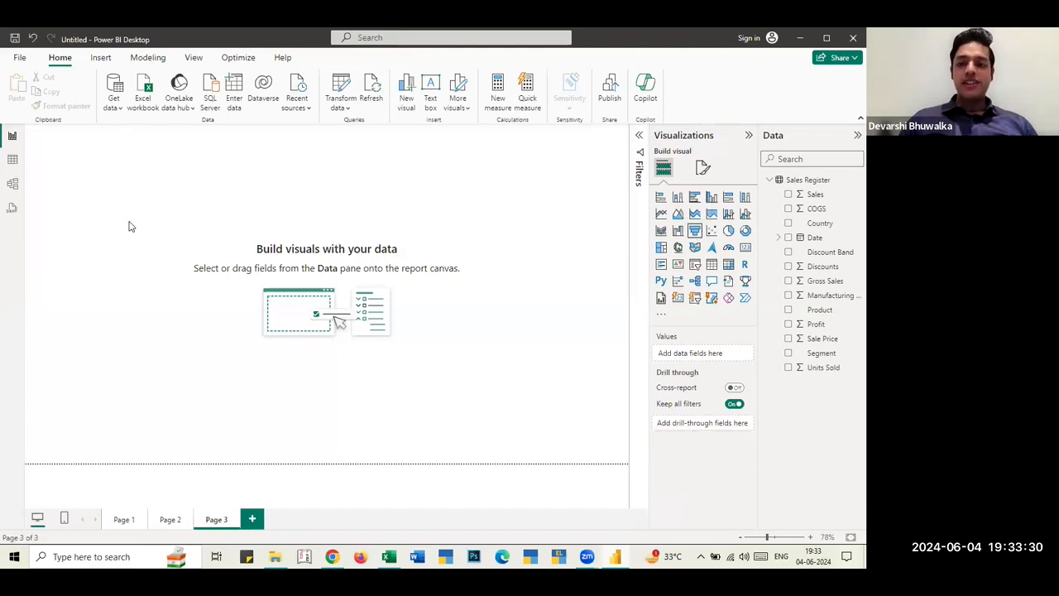
pyautogui.click(695, 232)
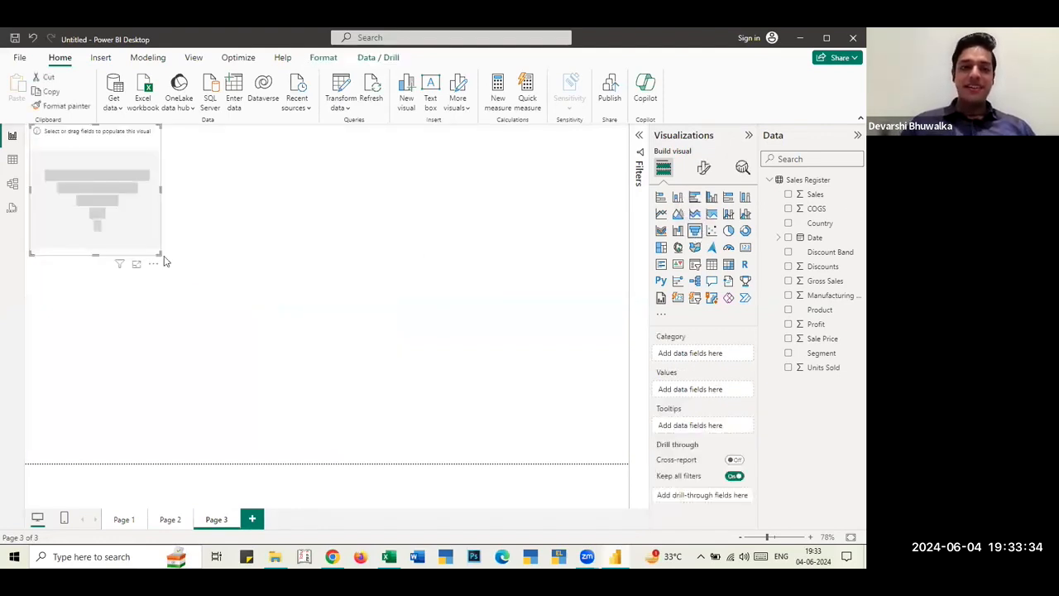
pyautogui.moveTo(161, 255); pyautogui.dragTo(385, 367)
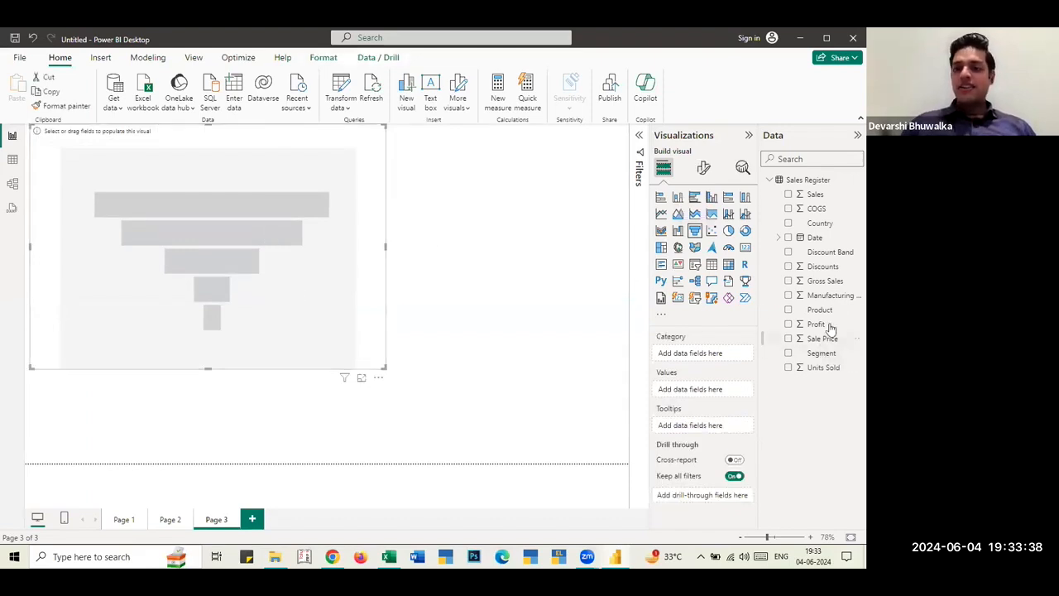
# - Show Sales by Segment in the funnel chart, enlarge it further, and inspect the Government bar's tooltip
pyautogui.moveTo(823, 318); pyautogui.dragTo(704, 351)
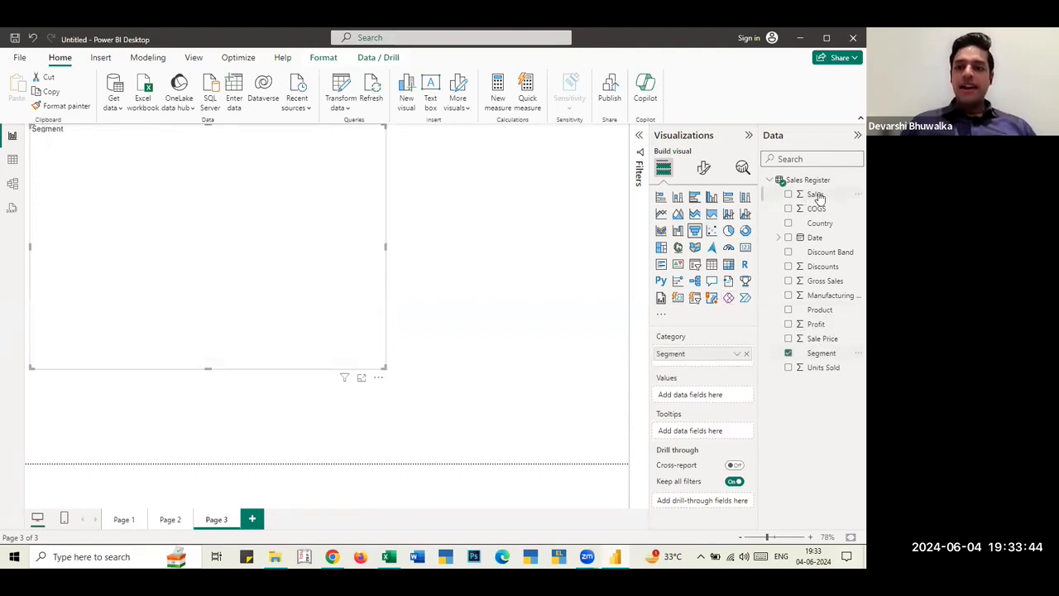
pyautogui.moveTo(817, 197); pyautogui.dragTo(704, 397)
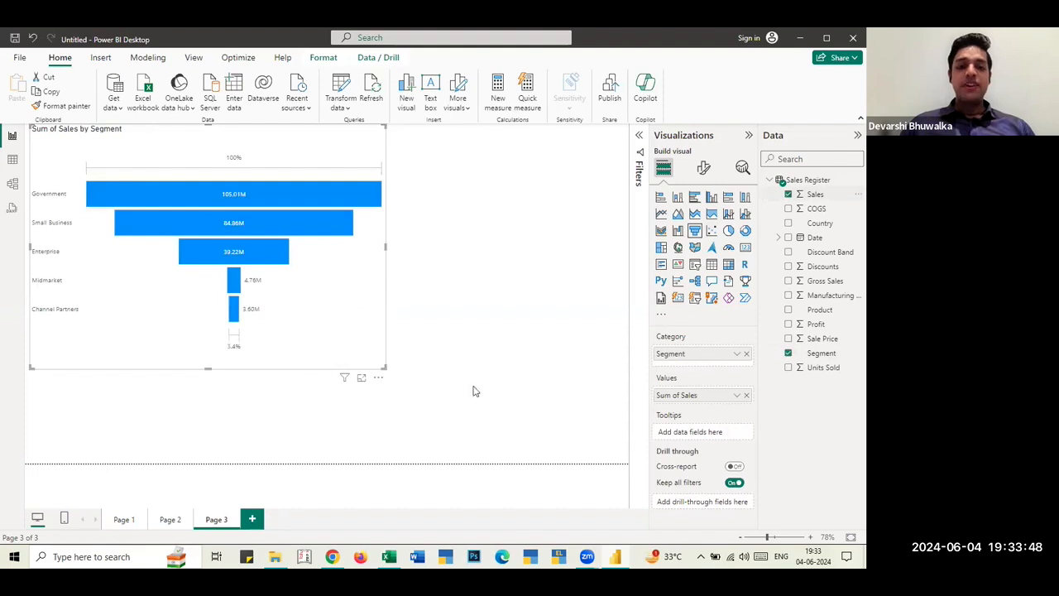
pyautogui.moveTo(386, 368); pyautogui.dragTo(458, 390)
pyautogui.moveTo(514, 421); pyautogui.dragTo(513, 420)
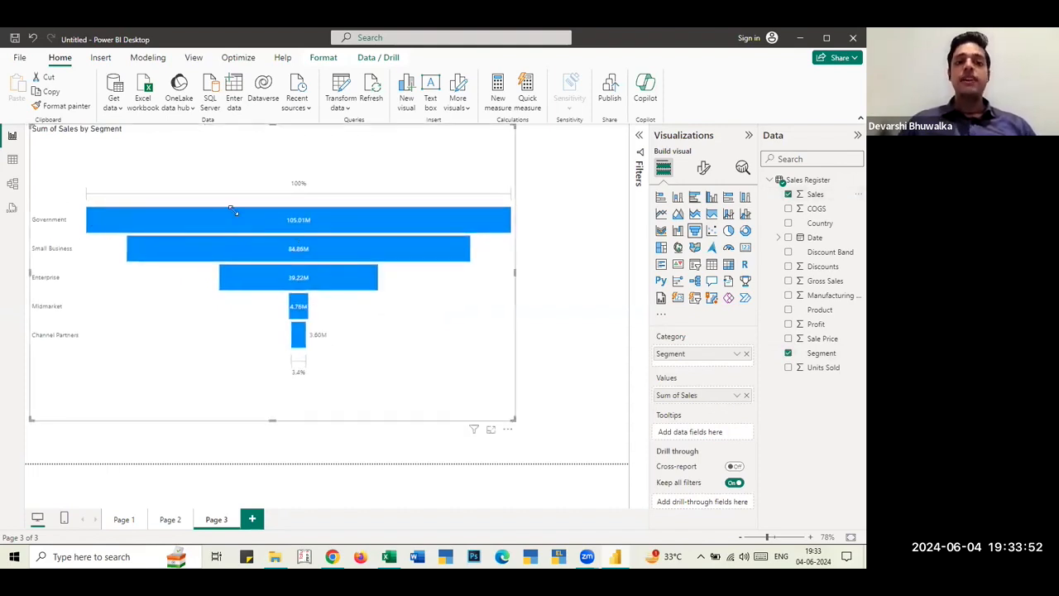
pyautogui.moveTo(283, 218)
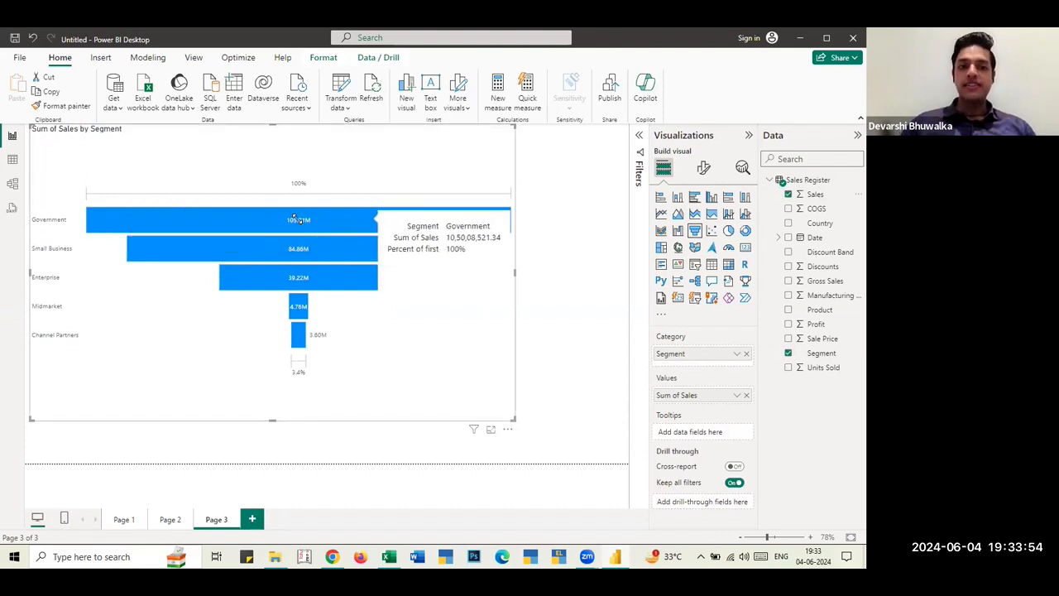
# - Return to Page 1 of the report and export the whole report to PDF
pyautogui.moveTo(35, 254)
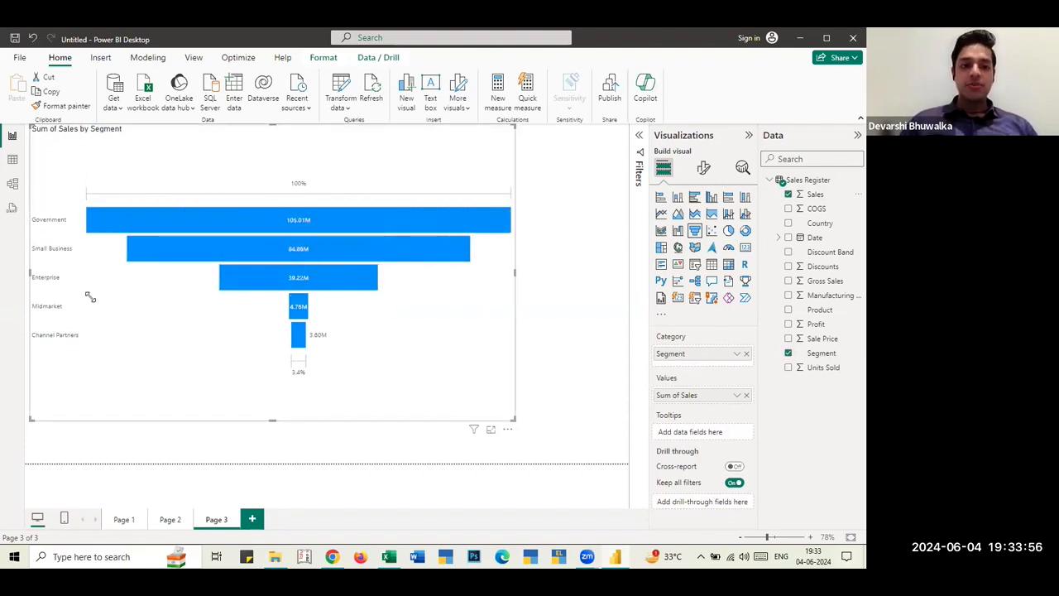
pyautogui.click(581, 320)
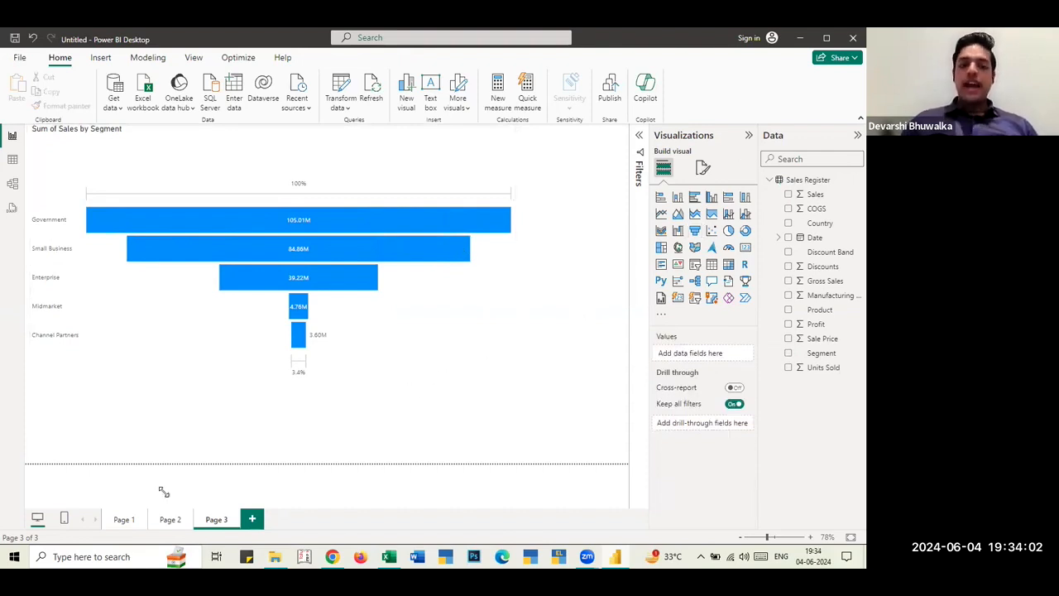
pyautogui.click(164, 518)
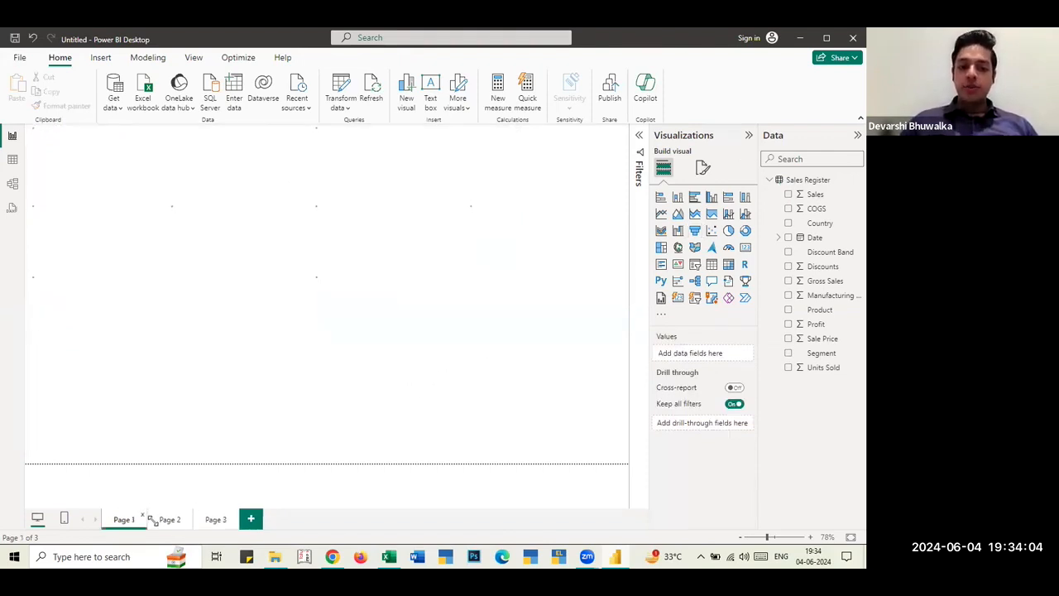
pyautogui.click(119, 517)
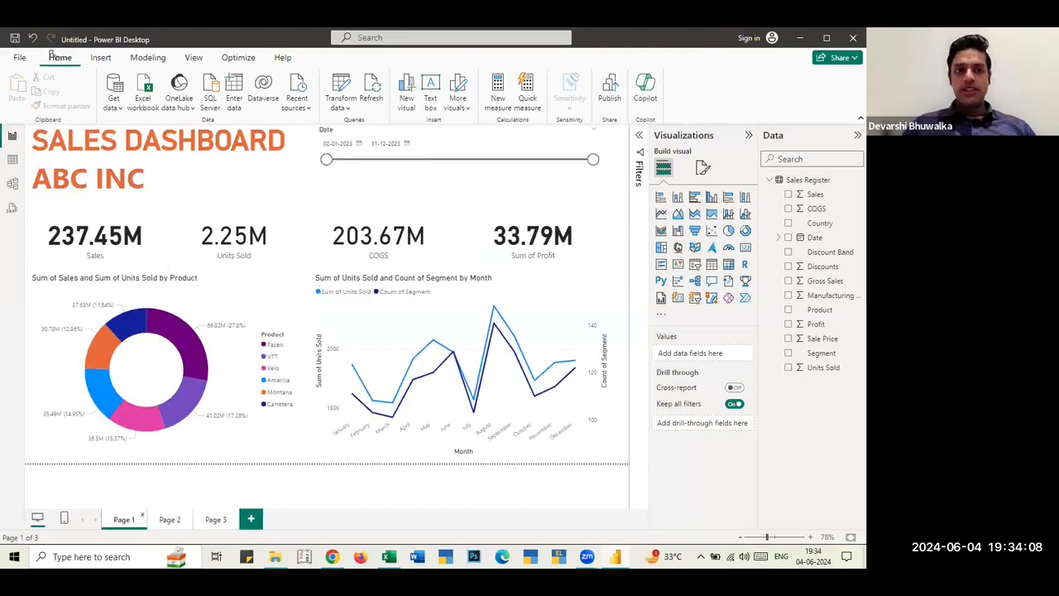
pyautogui.click(19, 57)
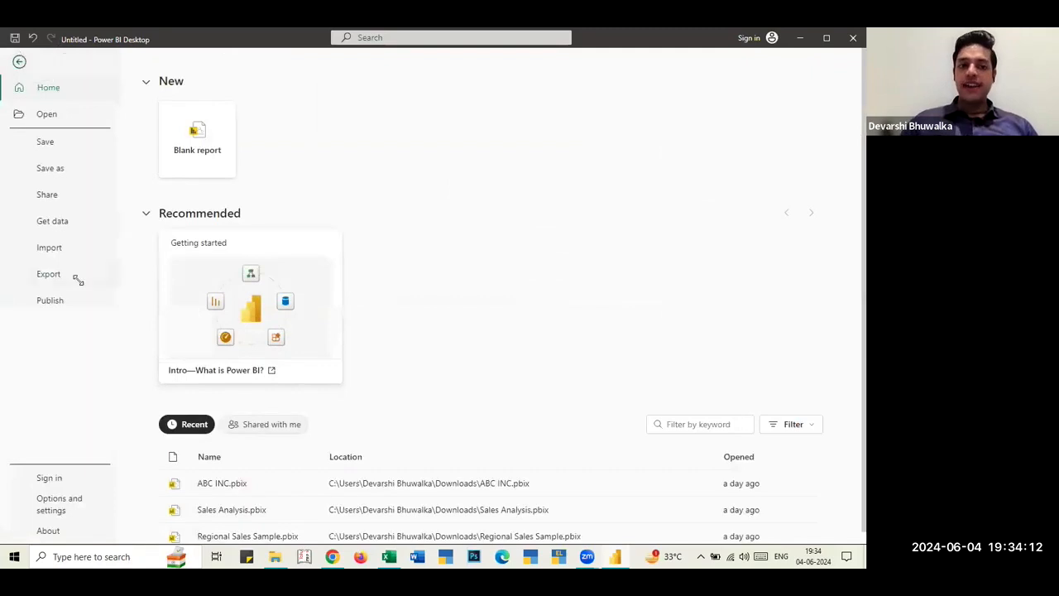
pyautogui.click(52, 269)
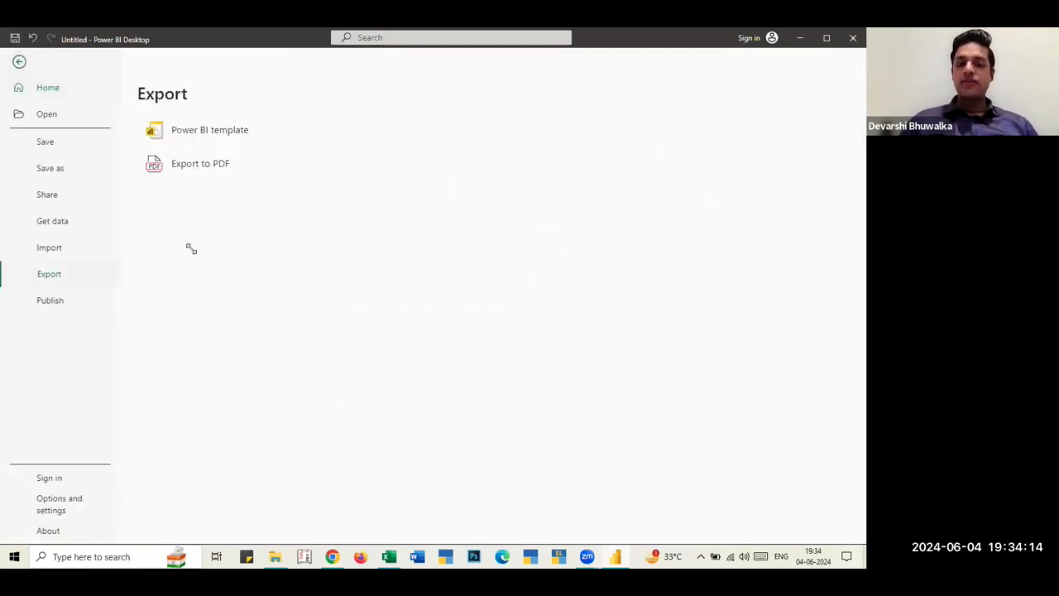
pyautogui.click(204, 163)
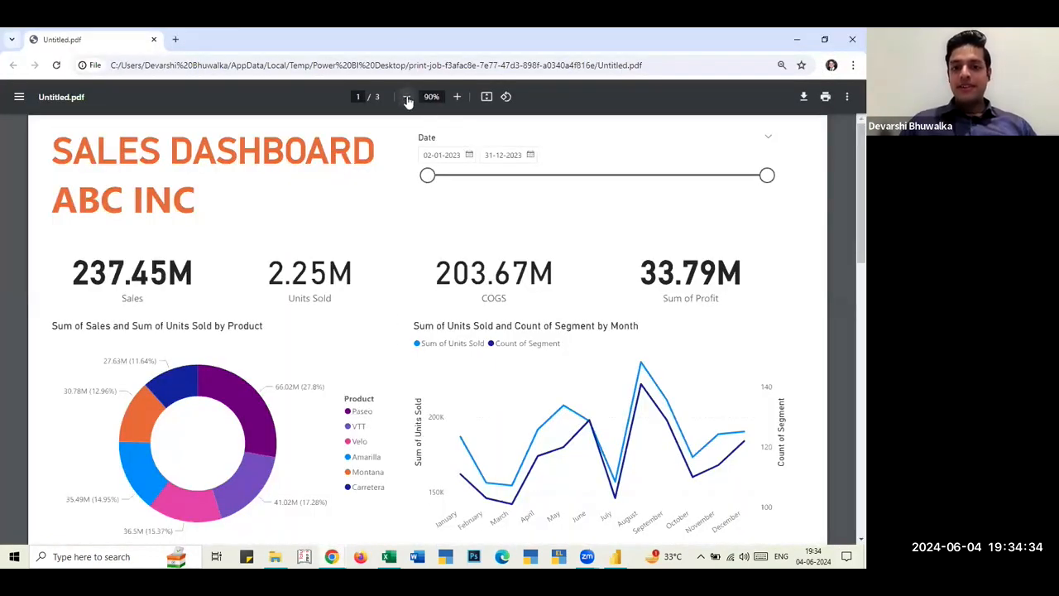
# - Zoom the exported PDF out to 80% and review the dashboard, map and funnel pages
pyautogui.click(407, 98)
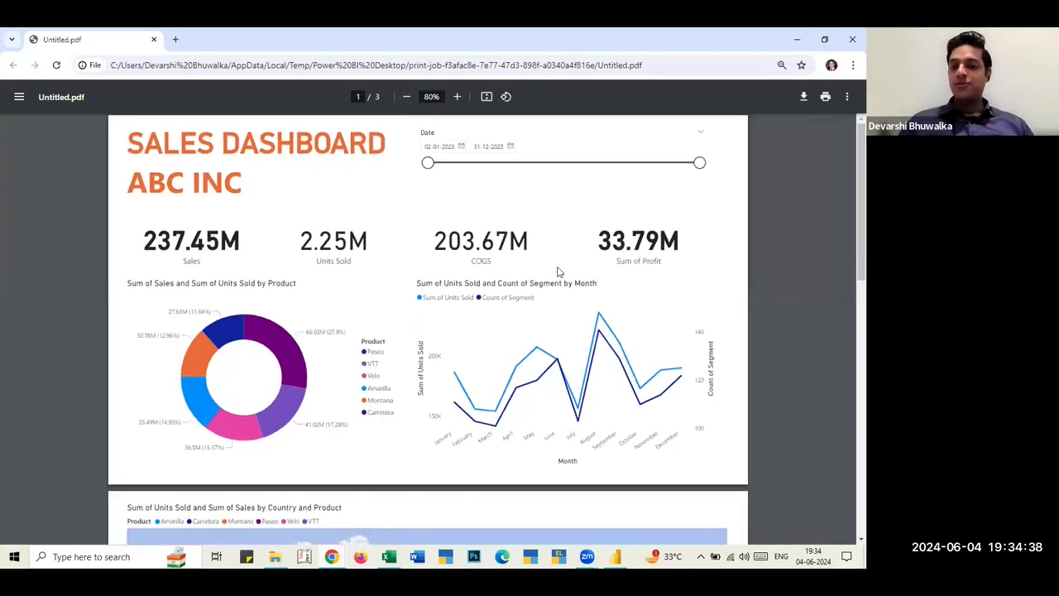
pyautogui.scroll(-5, 542, 334)
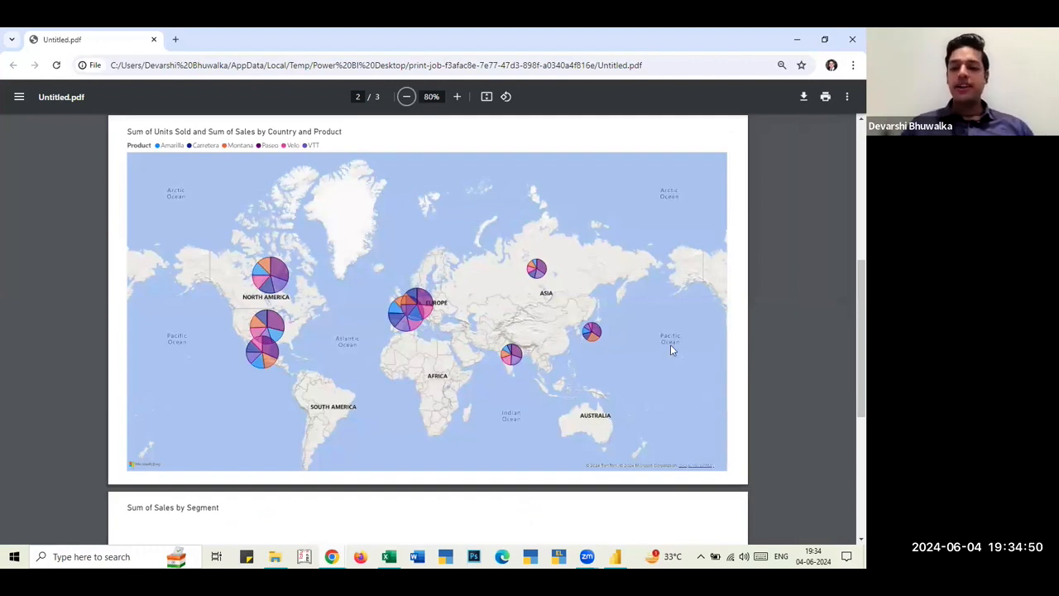
pyautogui.scroll(-4, 671, 350)
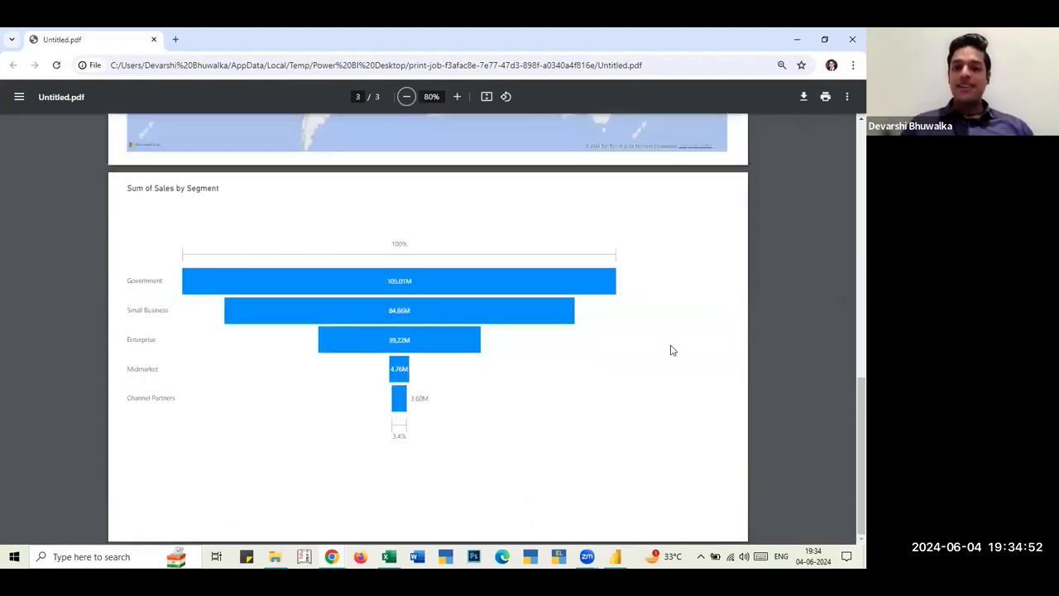
pyautogui.scroll(4, 671, 350)
pyautogui.scroll(5, 671, 350)
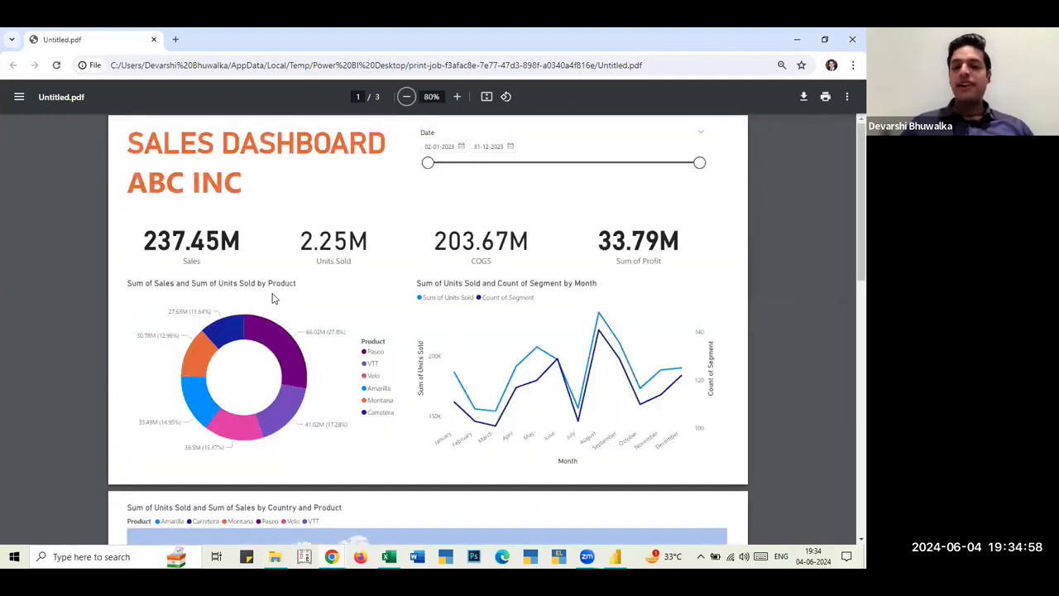
pyautogui.scroll(-3, 673, 330)
pyautogui.scroll(-2, 672, 330)
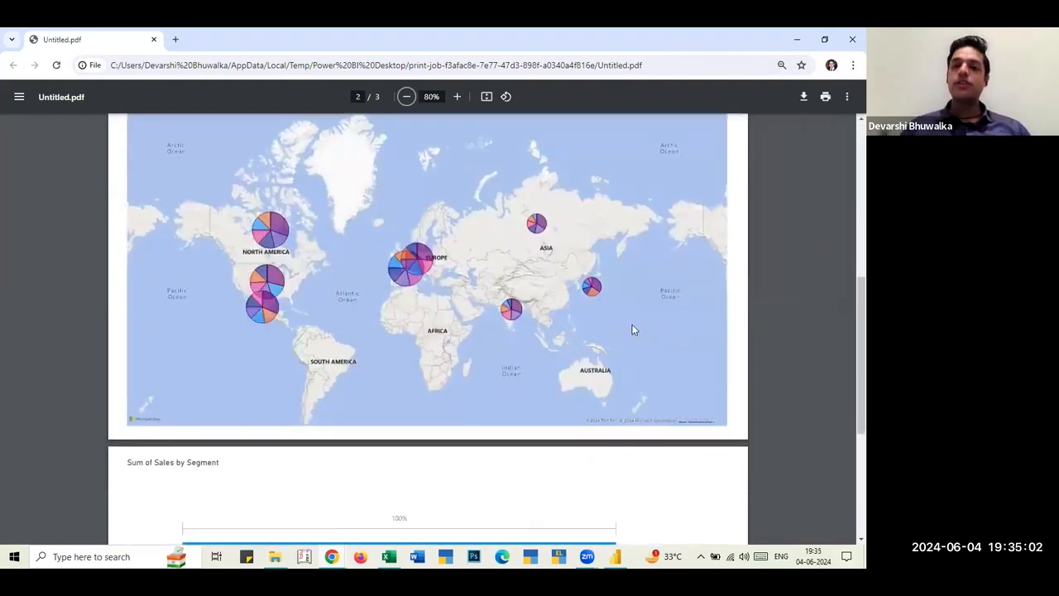
pyautogui.scroll(-3, 632, 329)
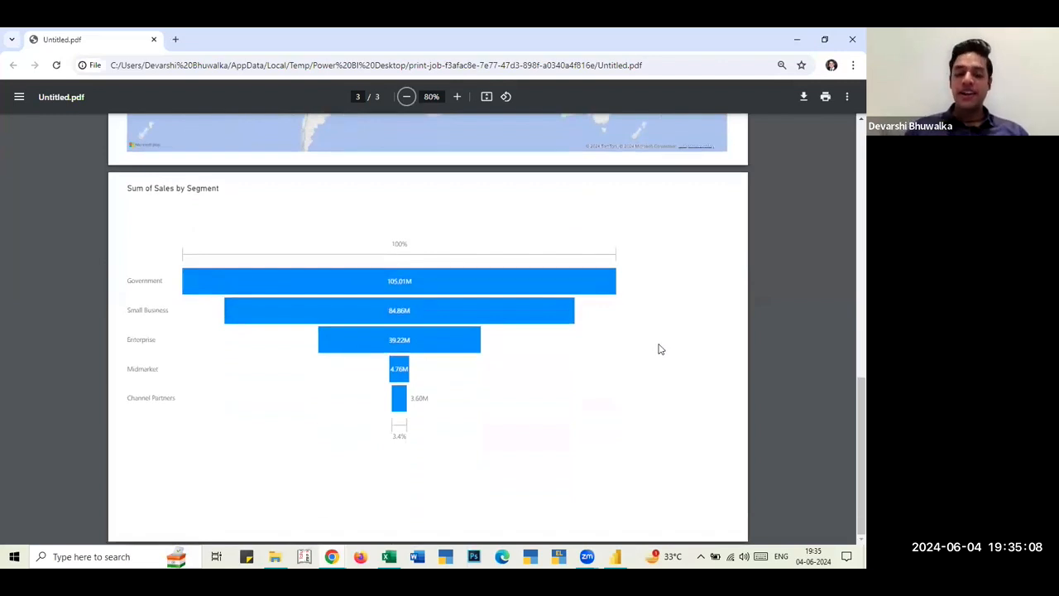
pyautogui.scroll(5, 659, 371)
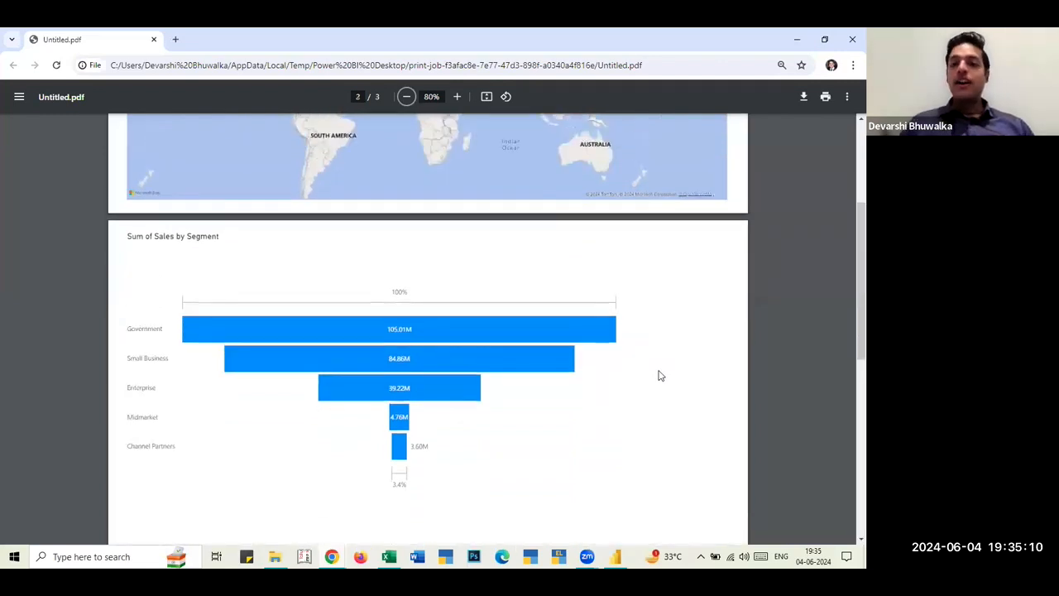
pyautogui.scroll(2, 693, 375)
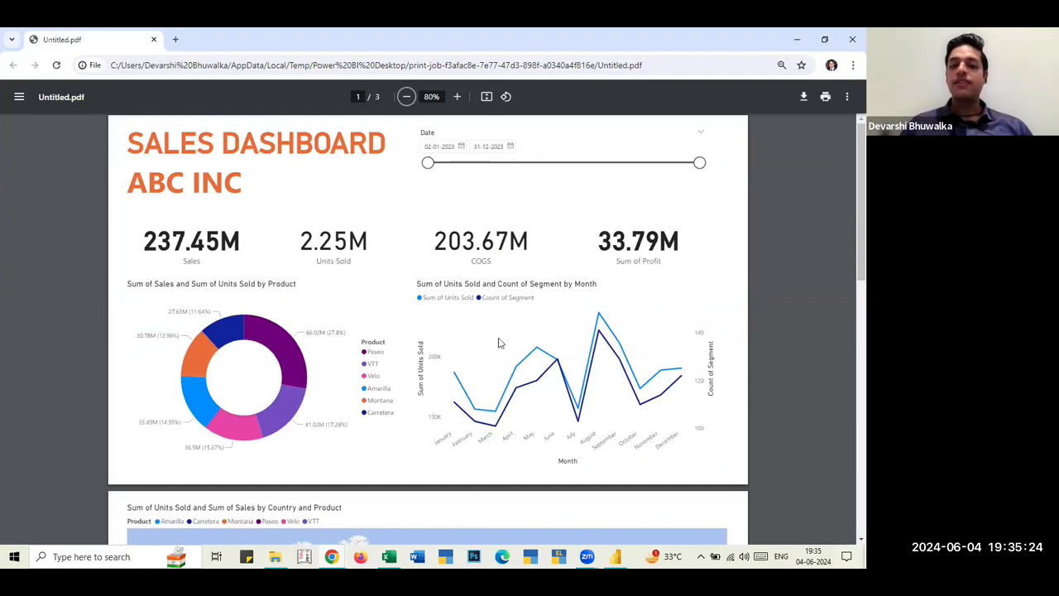
pyautogui.scroll(-2, 507, 357)
pyautogui.scroll(-5, 505, 356)
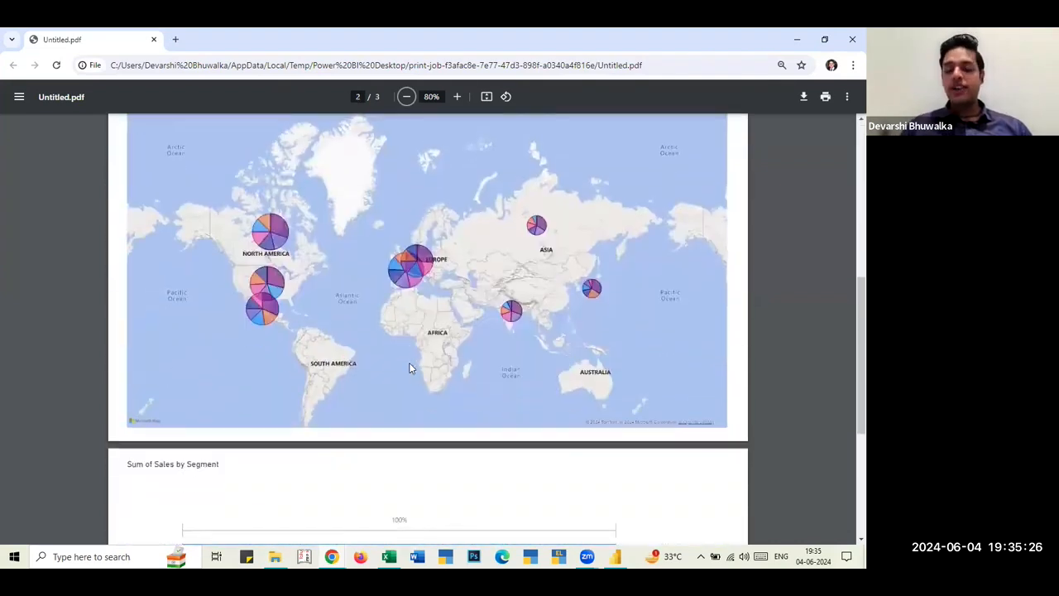
pyautogui.scroll(4, 501, 380)
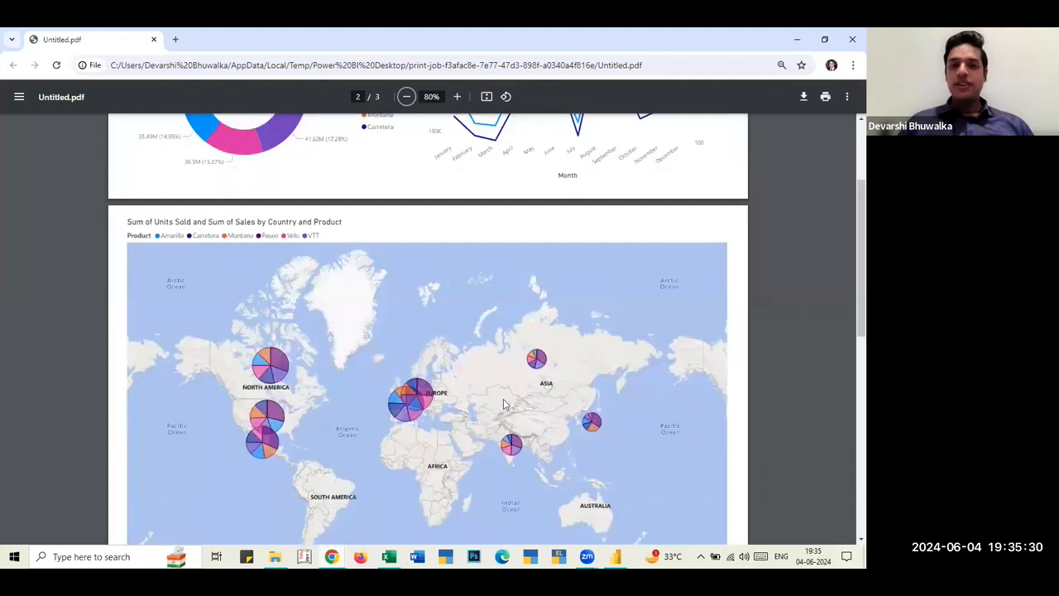
pyautogui.scroll(3, 436, 238)
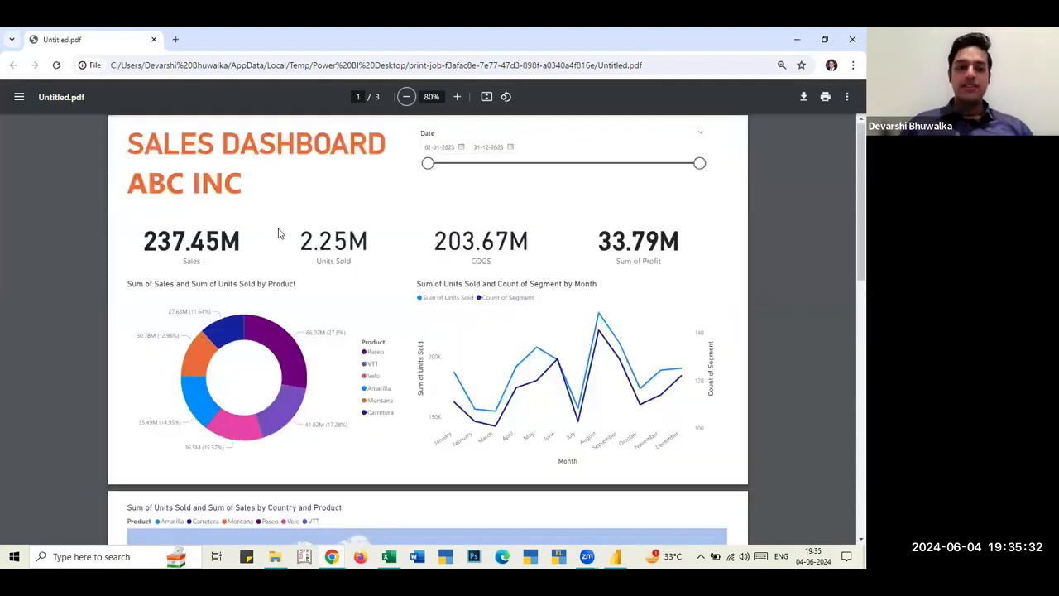
# - Switch back to Power BI Desktop and view the save dialog, closing it without saving the report
pyautogui.hotkey('alt', 'Tab')
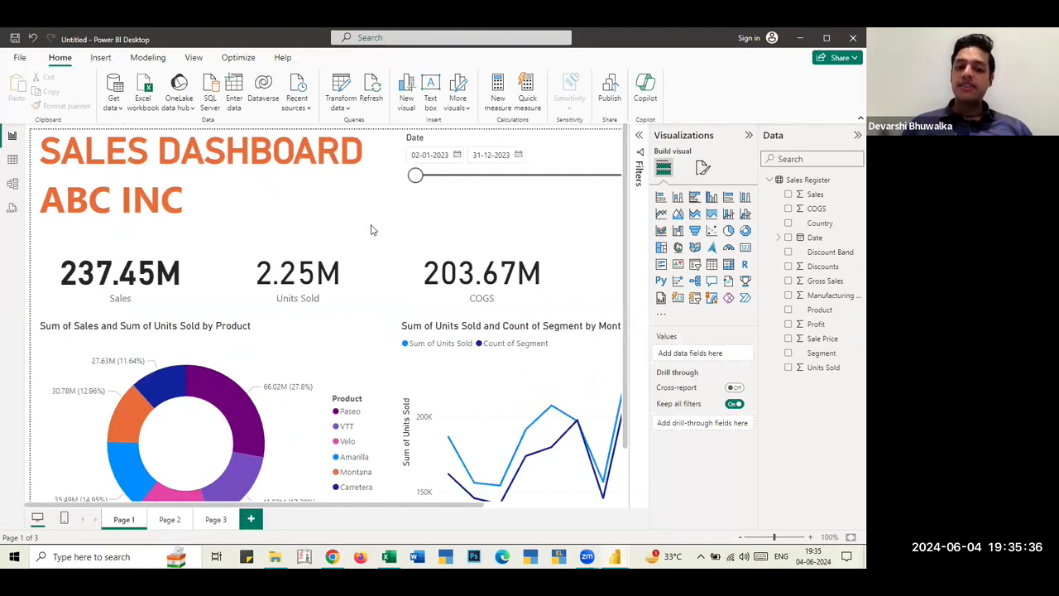
pyautogui.hotkey('ctrl', 's')
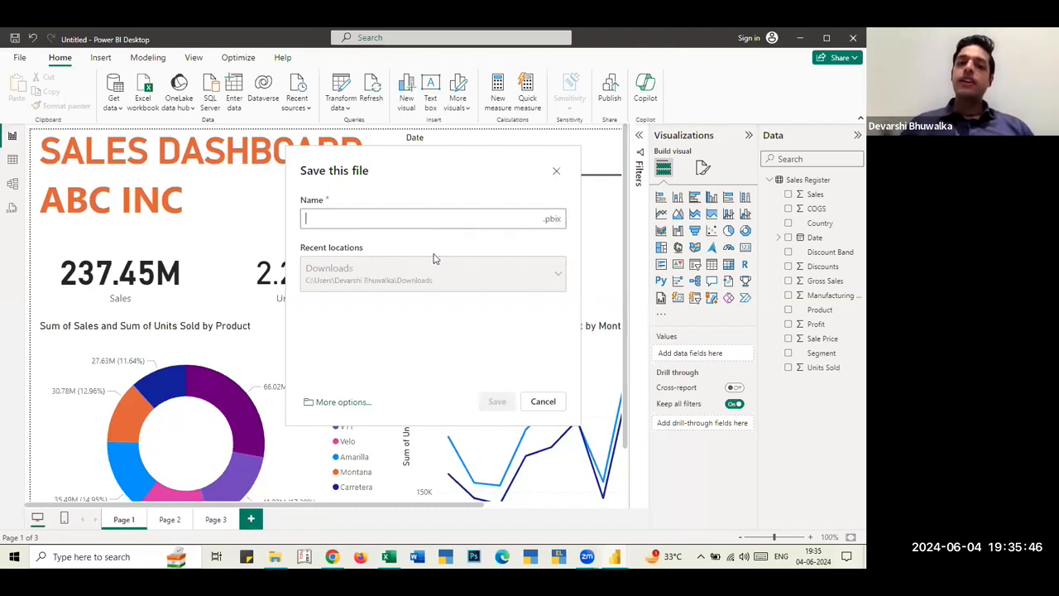
pyautogui.click(556, 173)
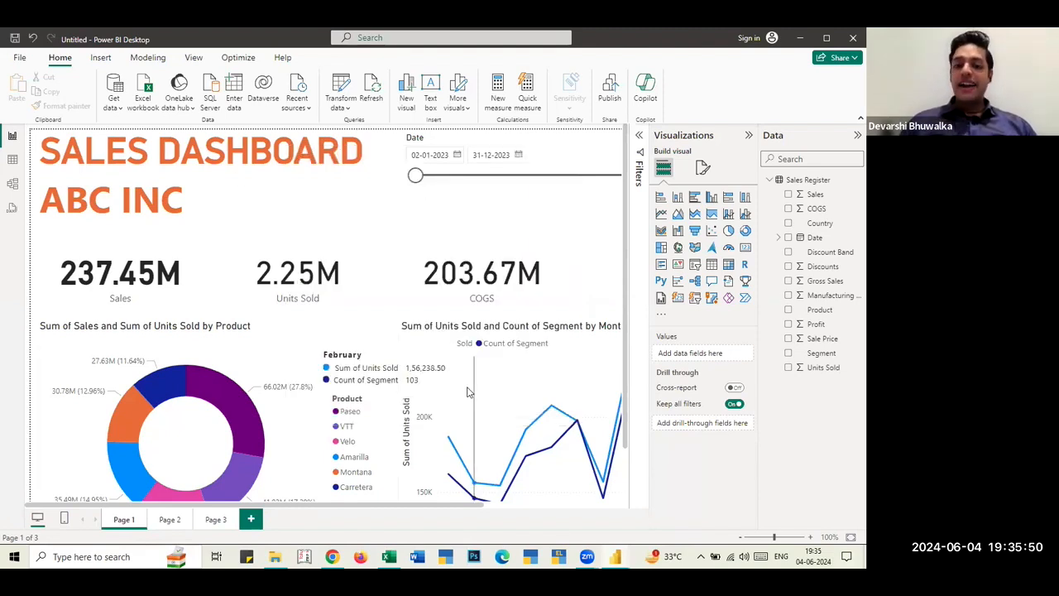
# - Add a fourth report page and insert a Q&A visual on it, widened and made taller
pyautogui.click(216, 519)
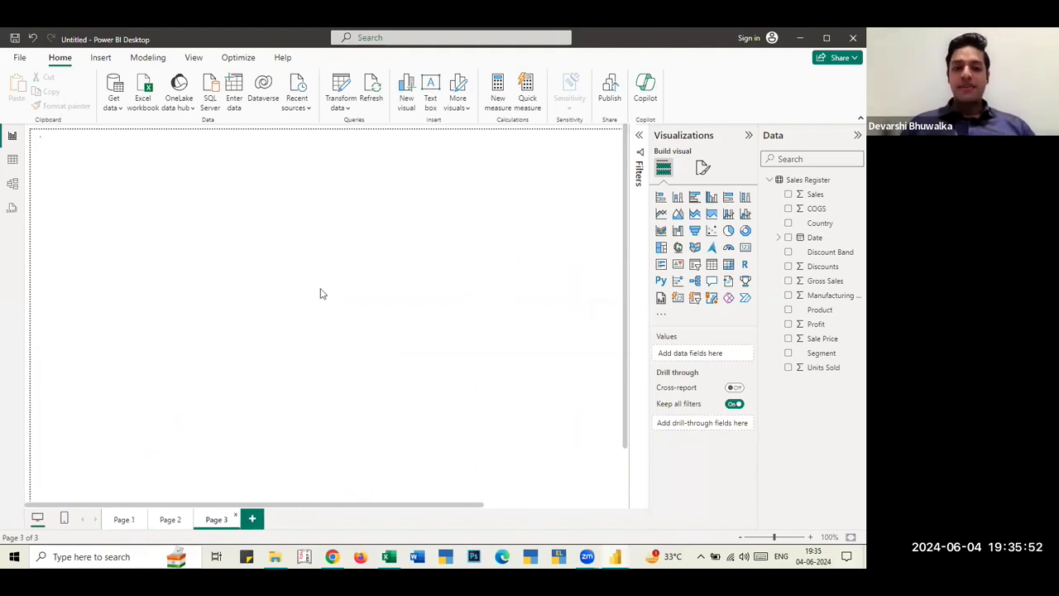
pyautogui.scroll(-1, 244, 463)
pyautogui.click(253, 518)
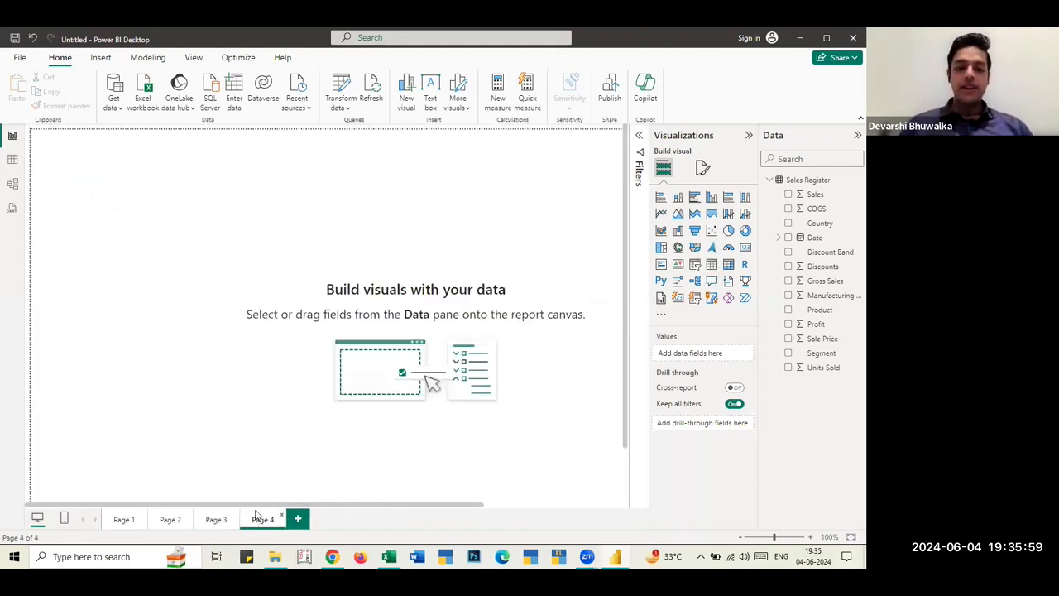
pyautogui.click(711, 282)
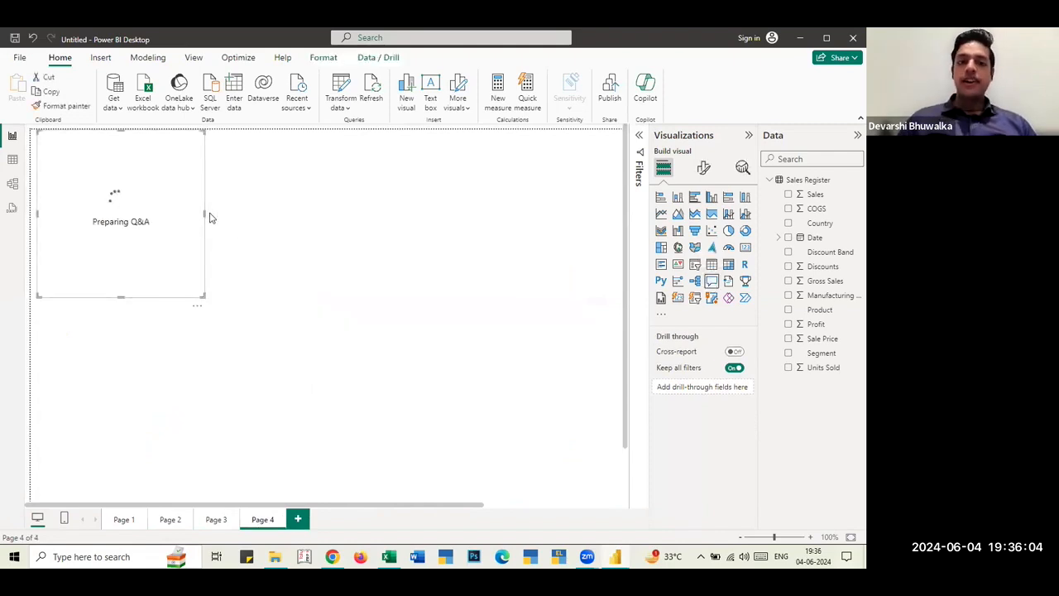
pyautogui.moveTo(203, 212); pyautogui.dragTo(450, 228)
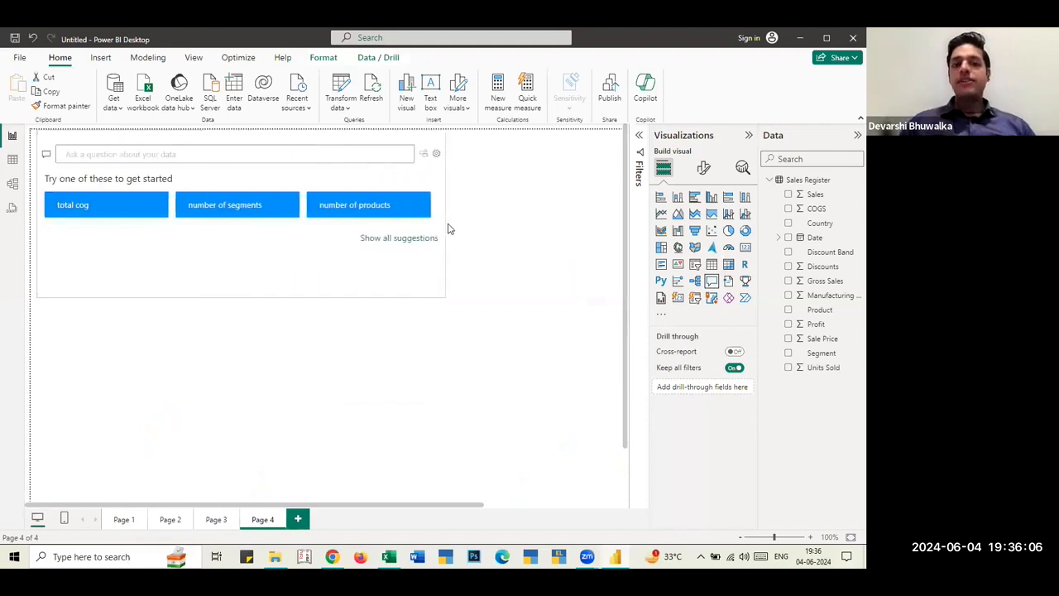
pyautogui.moveTo(239, 295); pyautogui.dragTo(261, 364)
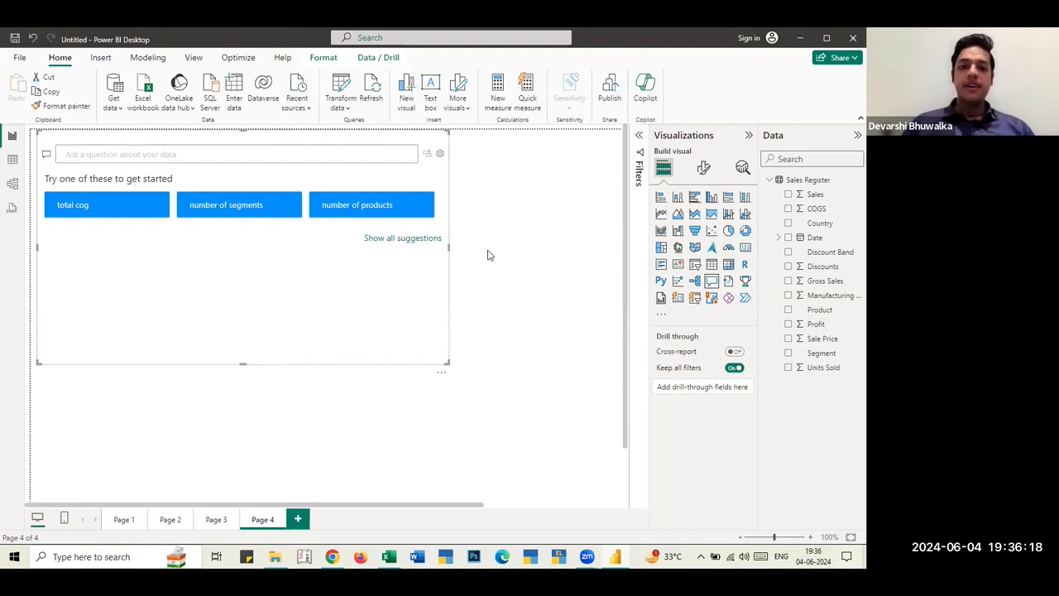
# - Ask the Q&A visual the suggested question "number of segments" and enlarge the visual further
pyautogui.click(232, 205)
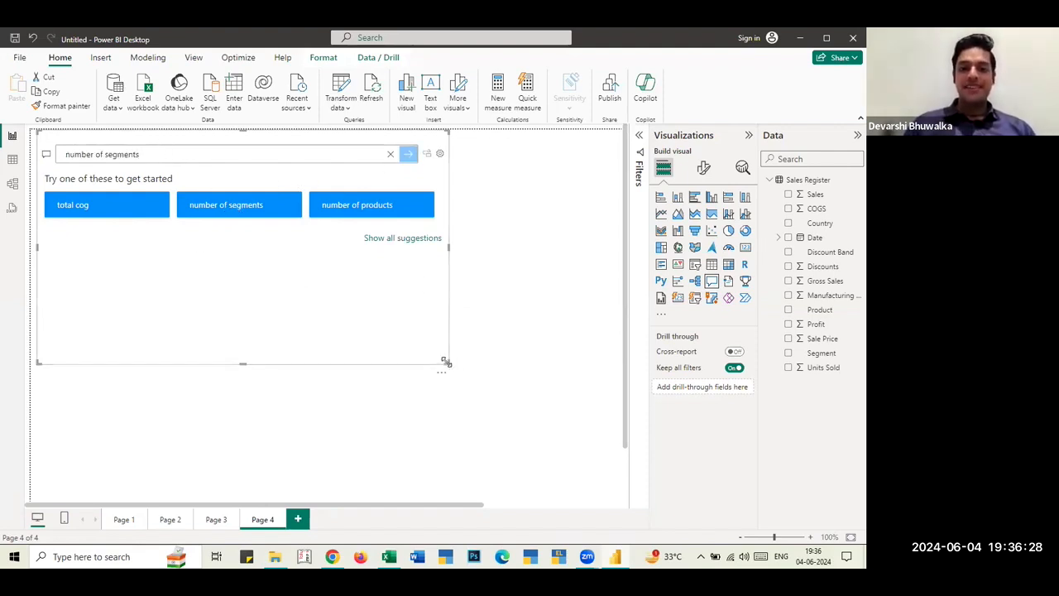
pyautogui.moveTo(447, 362); pyautogui.dragTo(536, 407)
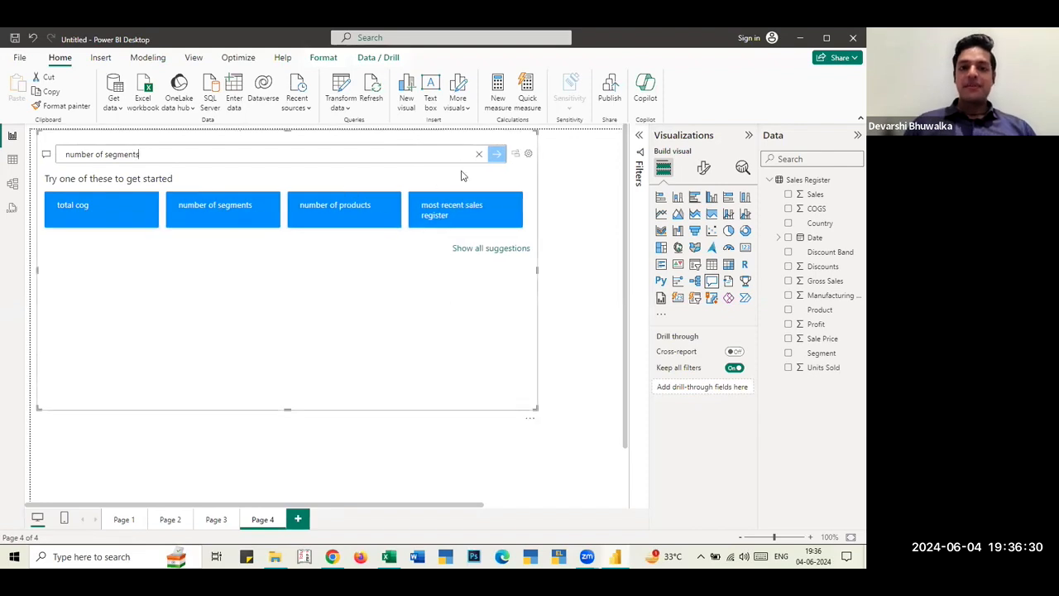
pyautogui.click(494, 155)
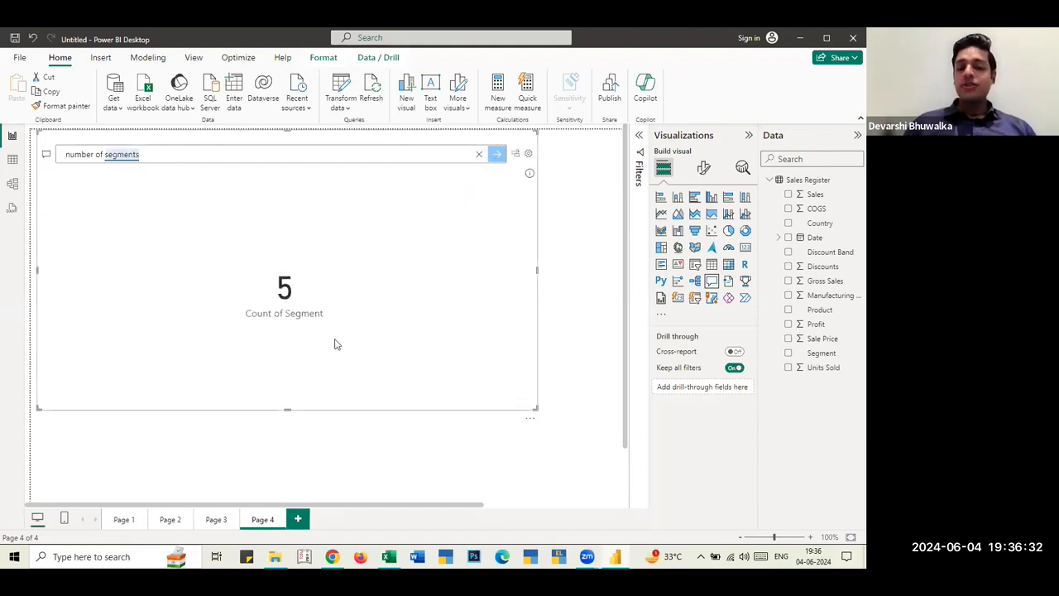
# - Replace the Q&A question with "sales for september", using the September (date) suggestion, and submit it
pyautogui.tripleClick(187, 160)
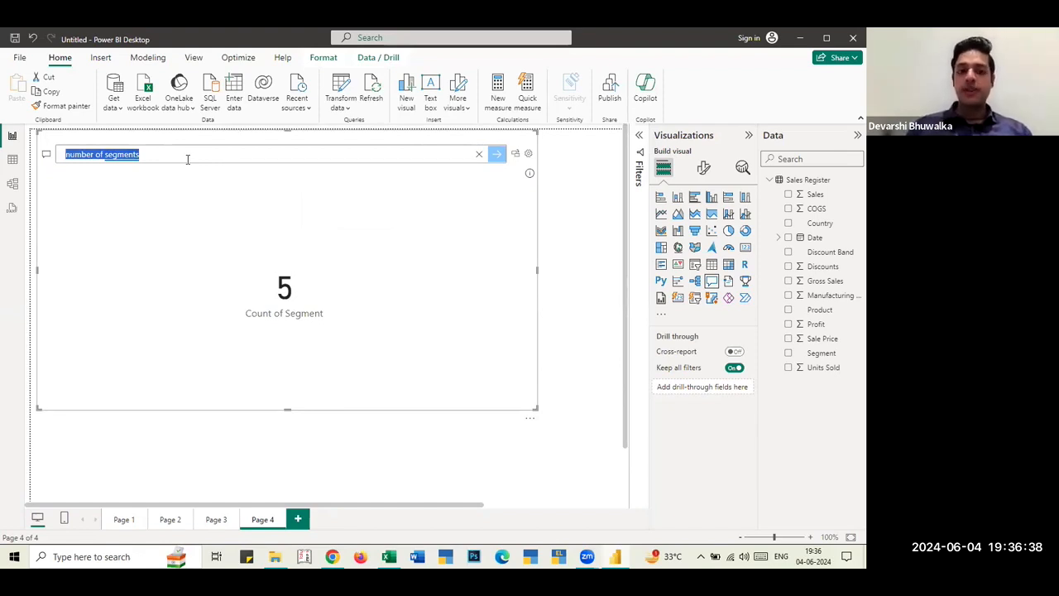
pyautogui.write('sales')
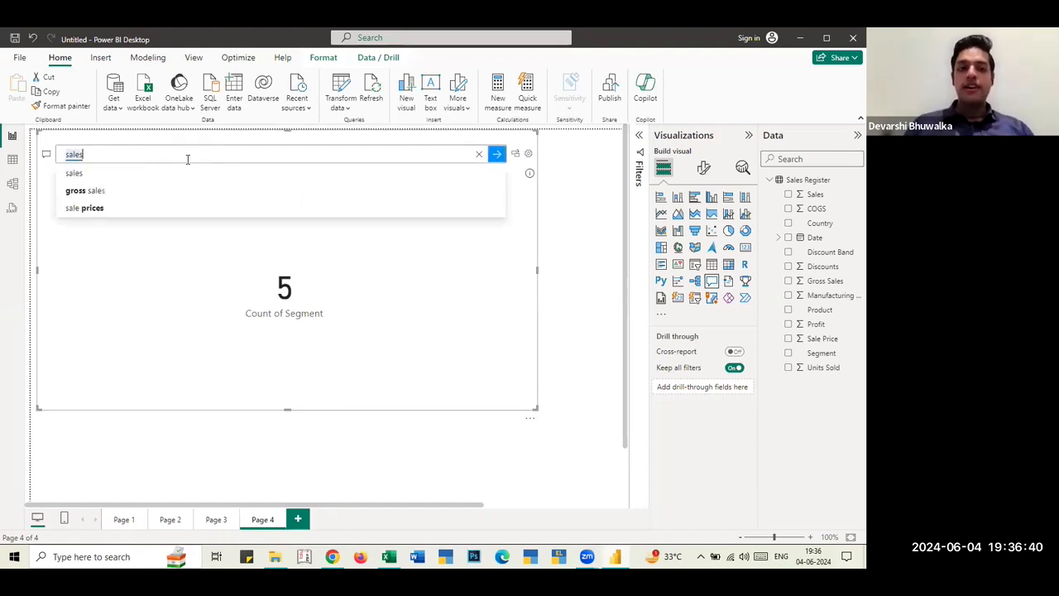
pyautogui.press('Return')
pyautogui.write('for s')
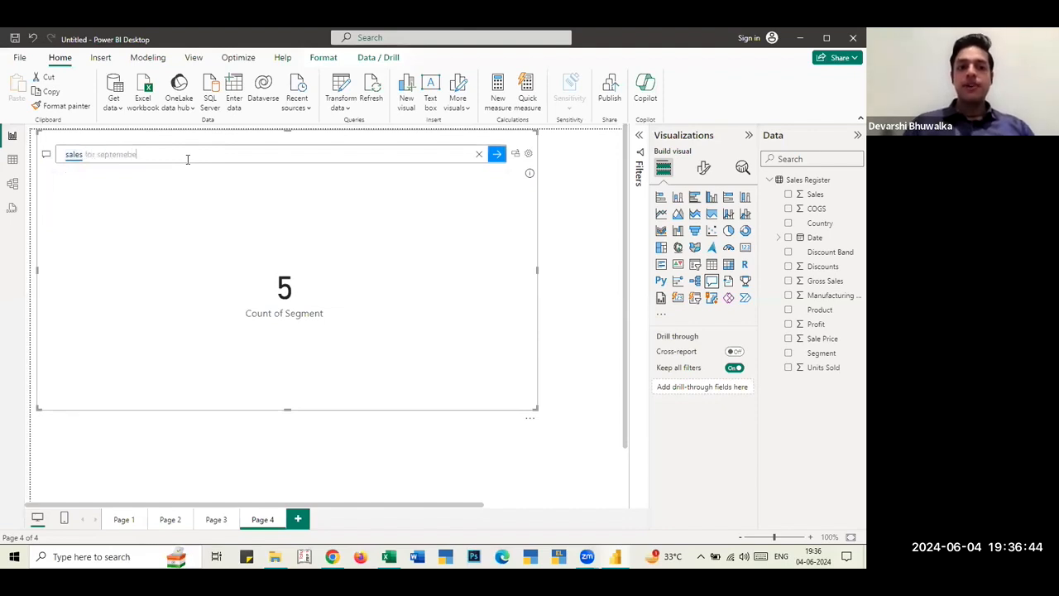
pyautogui.write('eptember')
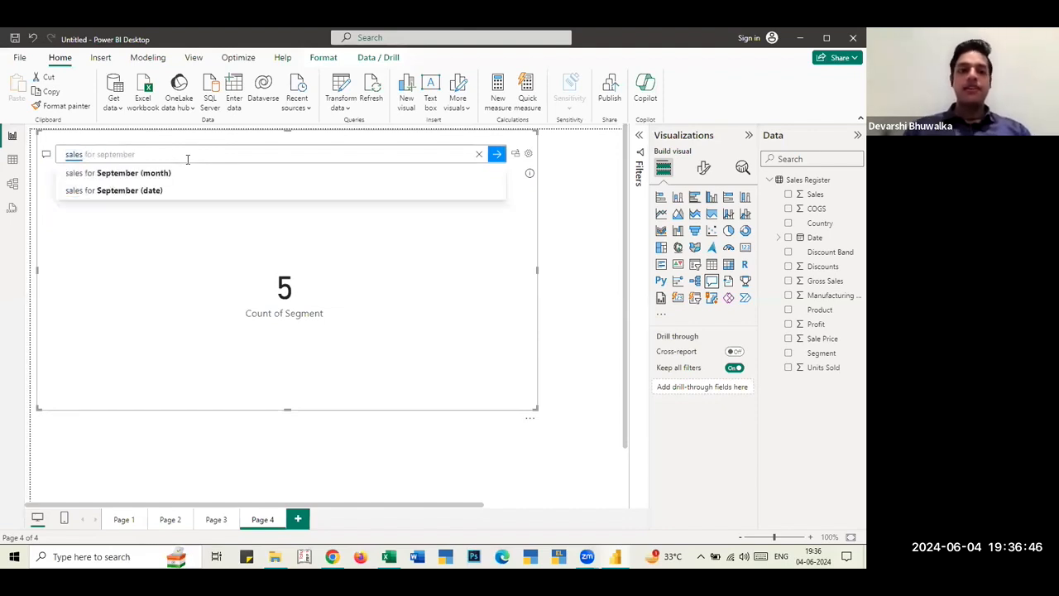
pyautogui.click(154, 191)
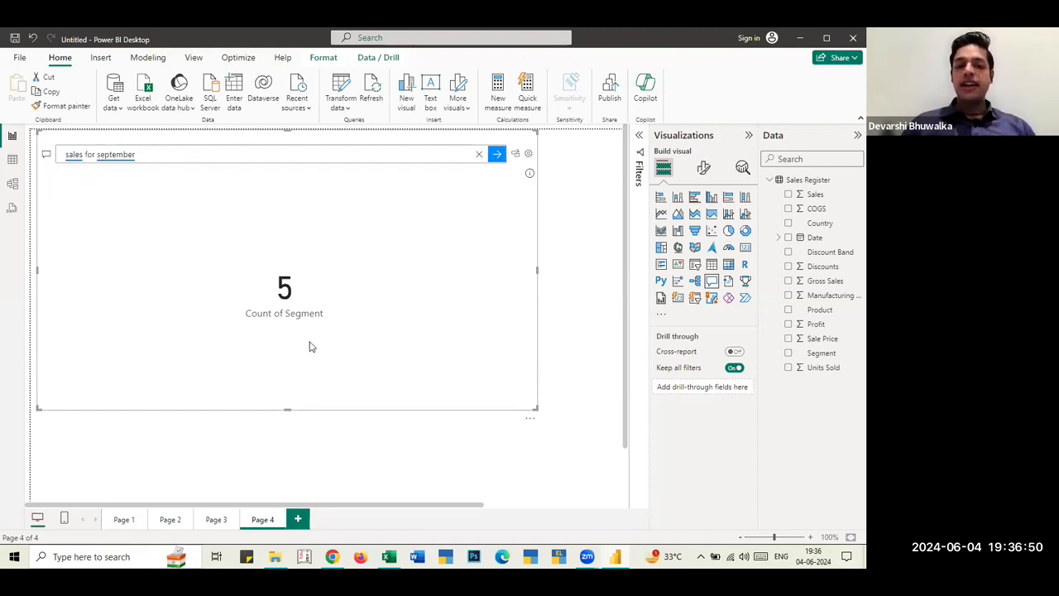
pyautogui.moveTo(291, 305)
pyautogui.click(497, 154)
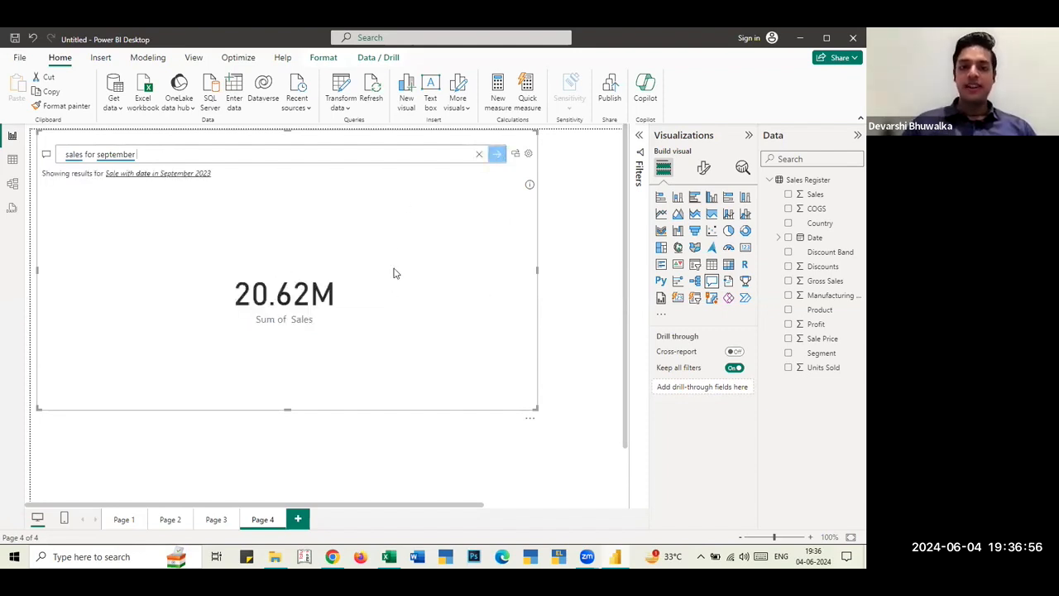
# - Examine the Sales Register records in Table view and return to the Q&A visual in Report view
pyautogui.moveTo(325, 306)
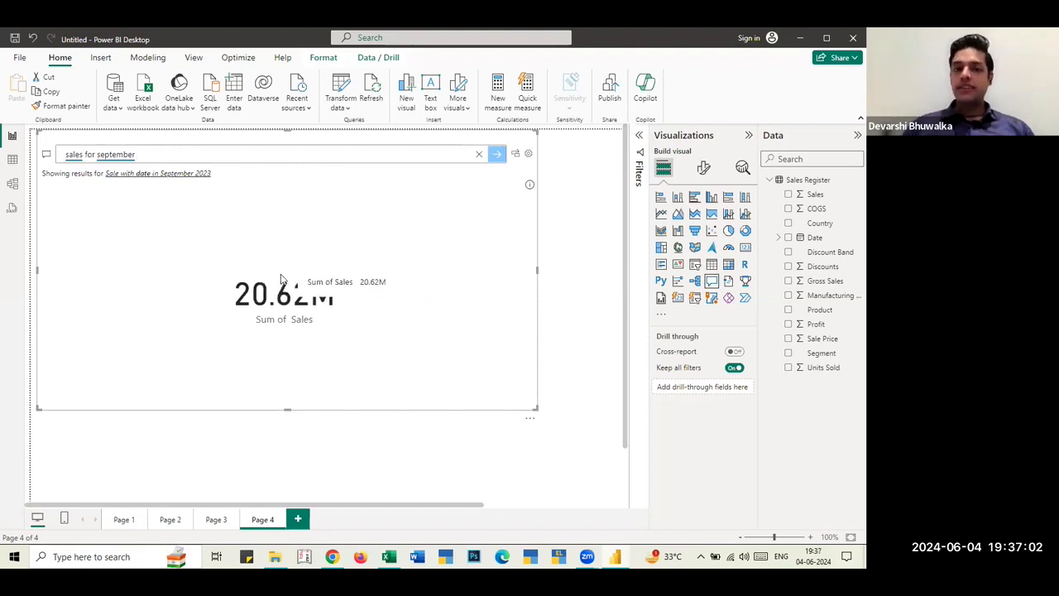
pyautogui.click(14, 162)
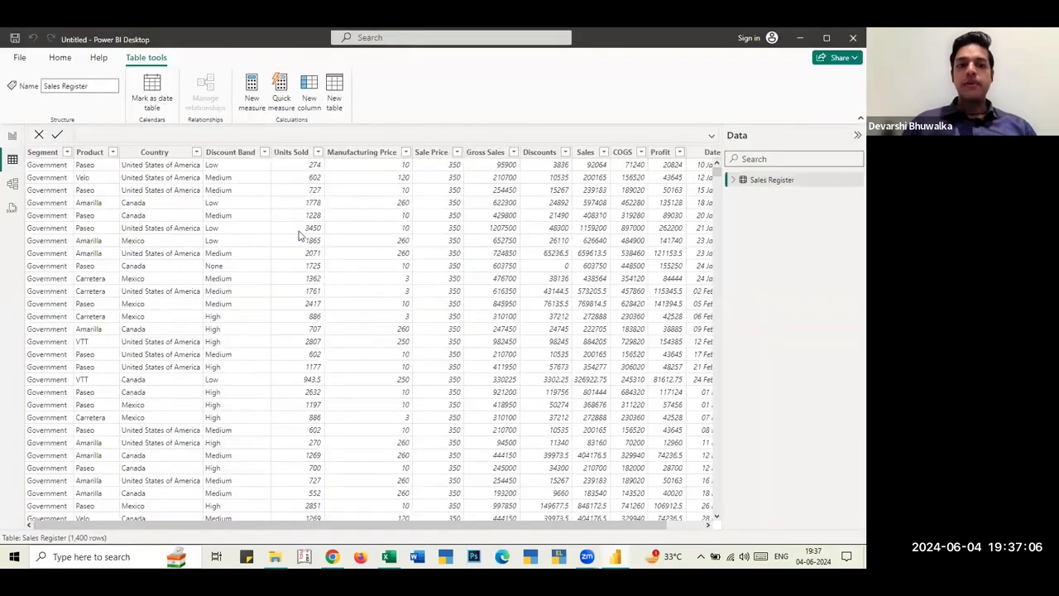
pyautogui.scroll(-7, 504, 295)
pyautogui.scroll(7, 517, 297)
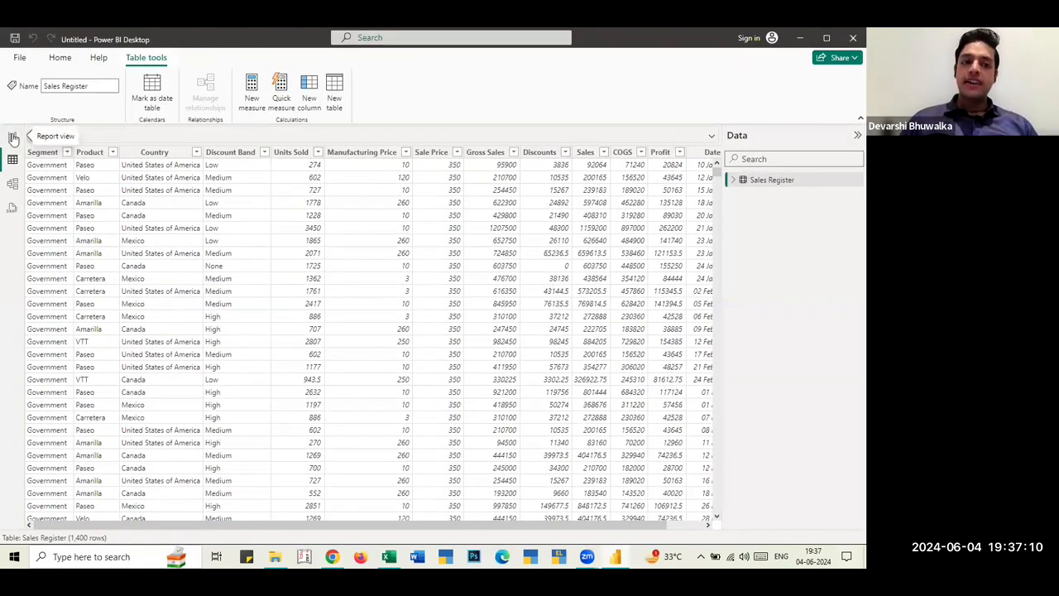
pyautogui.click(13, 138)
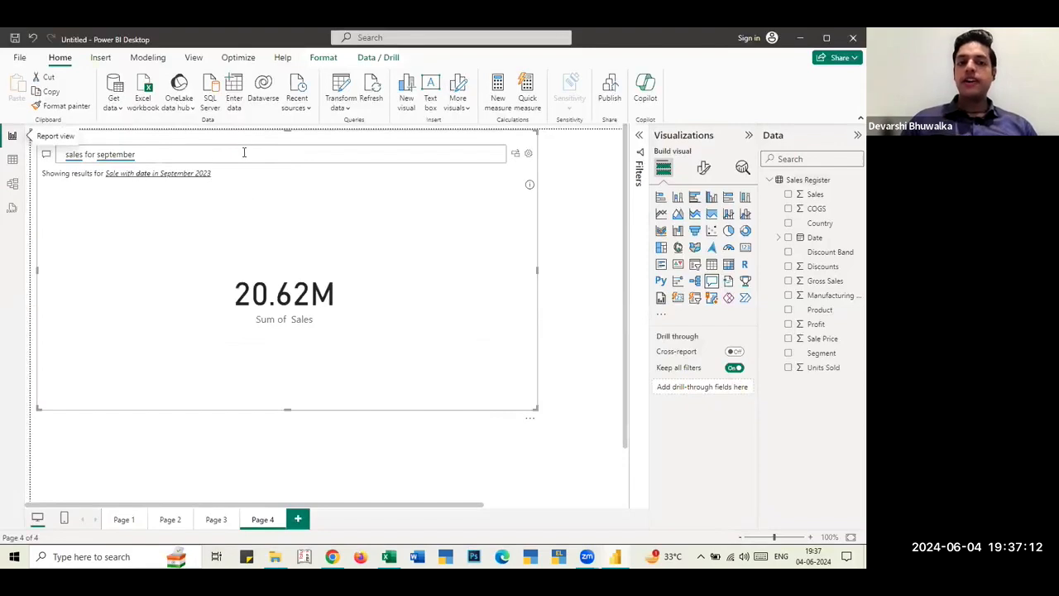
# - Replace the Q&A question with the suggested "average gross sale", and clear the question once it is answered
pyautogui.click(244, 152)
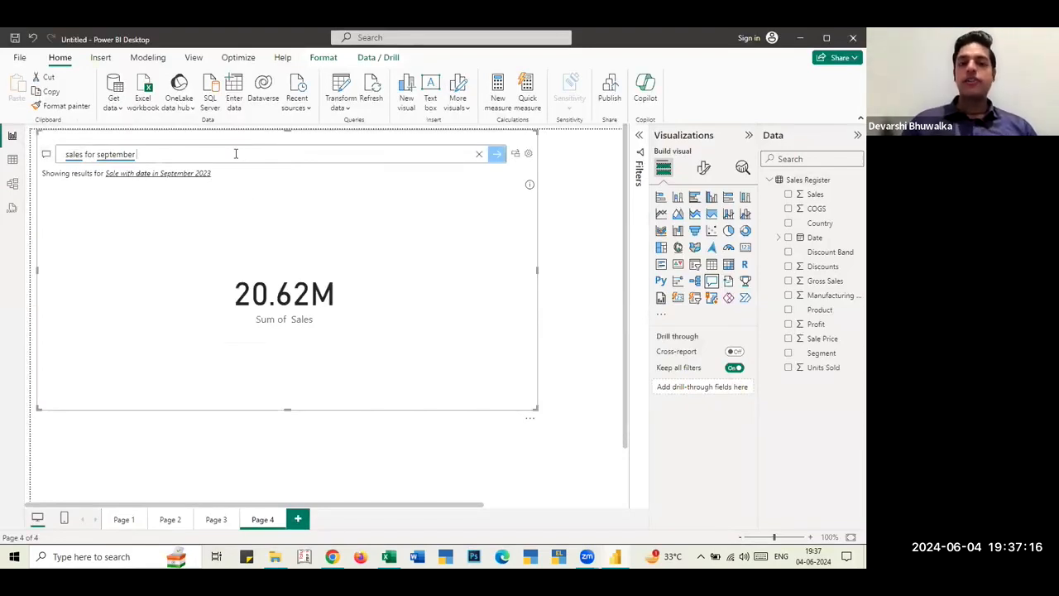
pyautogui.hotkey('ctrl', 'a')
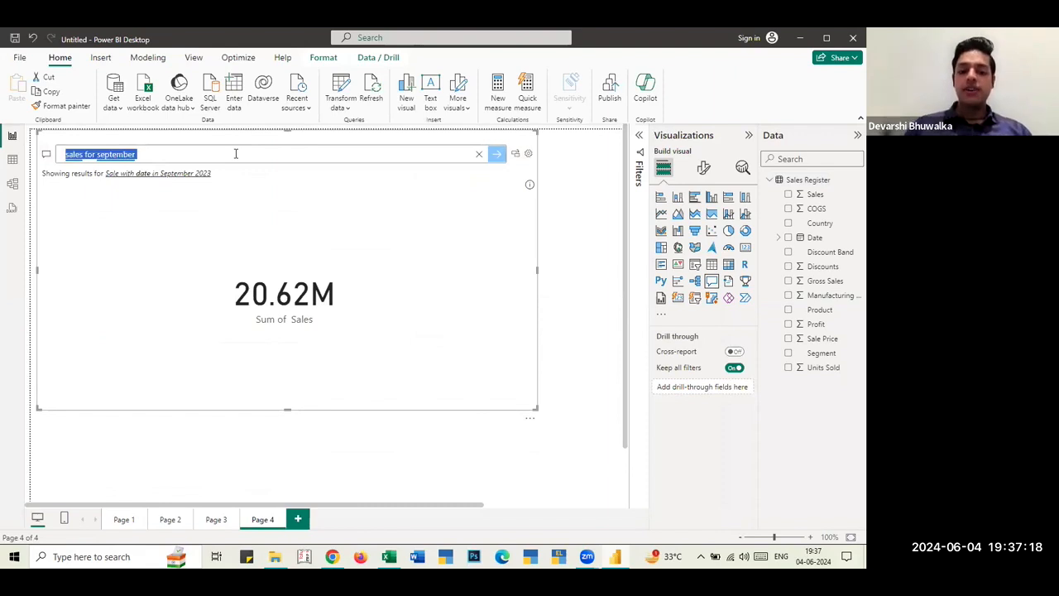
pyautogui.write('average')
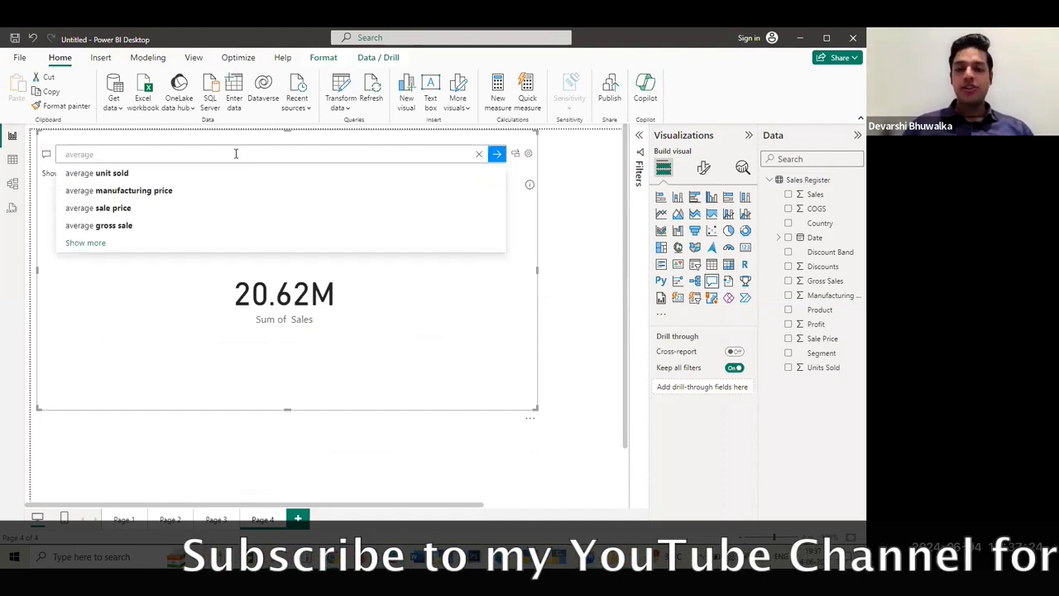
pyautogui.click(91, 230)
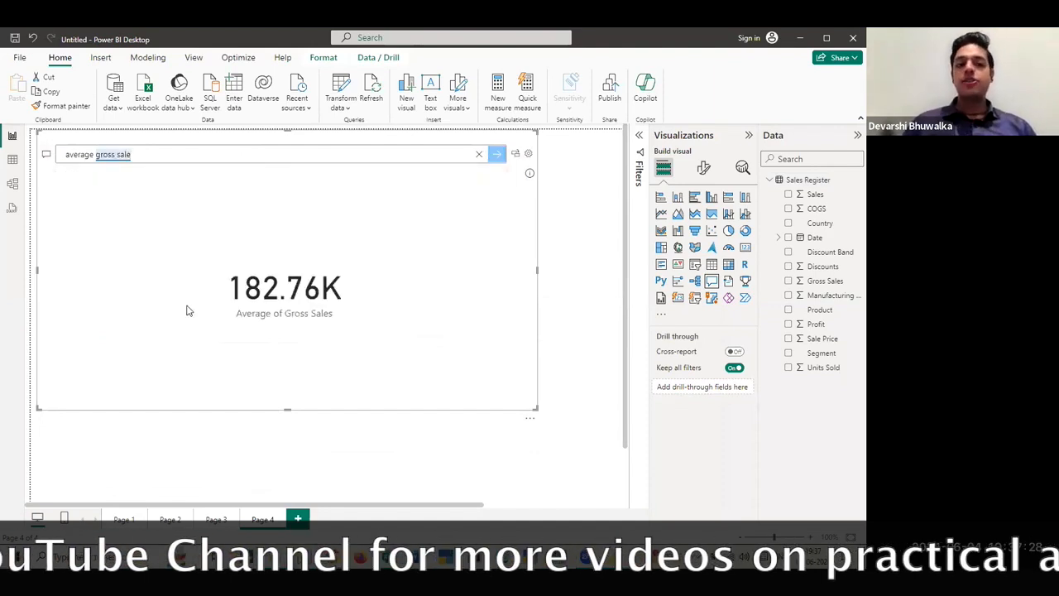
pyautogui.tripleClick(241, 156)
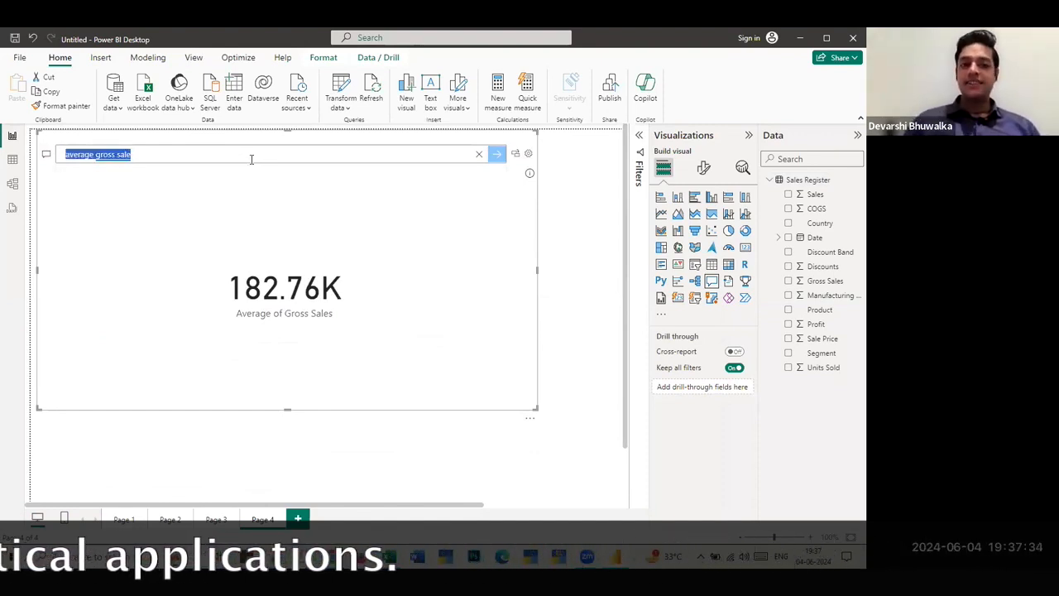
pyautogui.press('BackSpace')
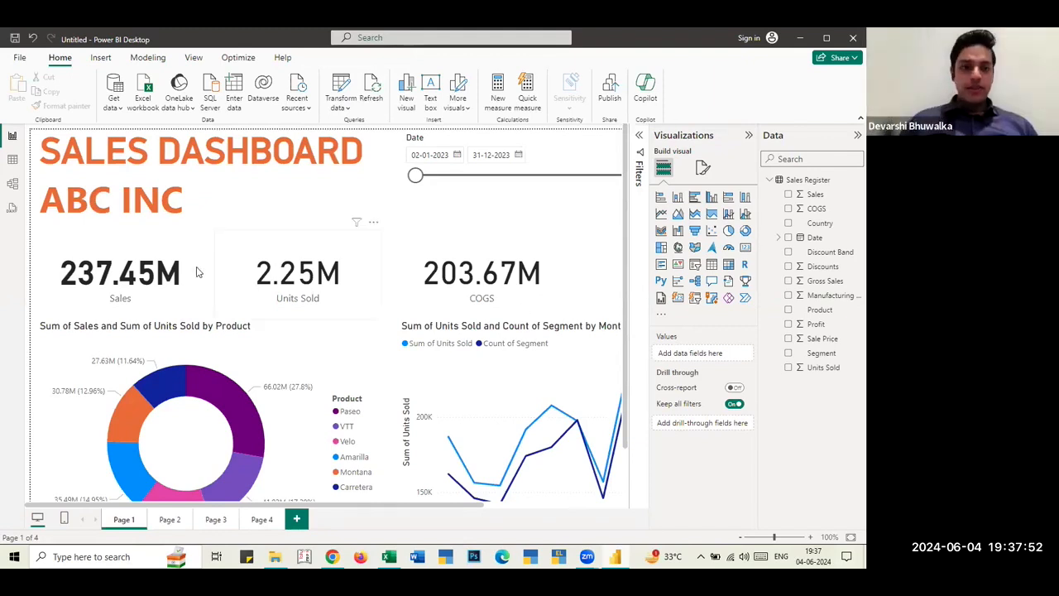
# - Try Thousands as the Page 1 Sales card's callout display units, and set them to Millions
pyautogui.click(142, 235)
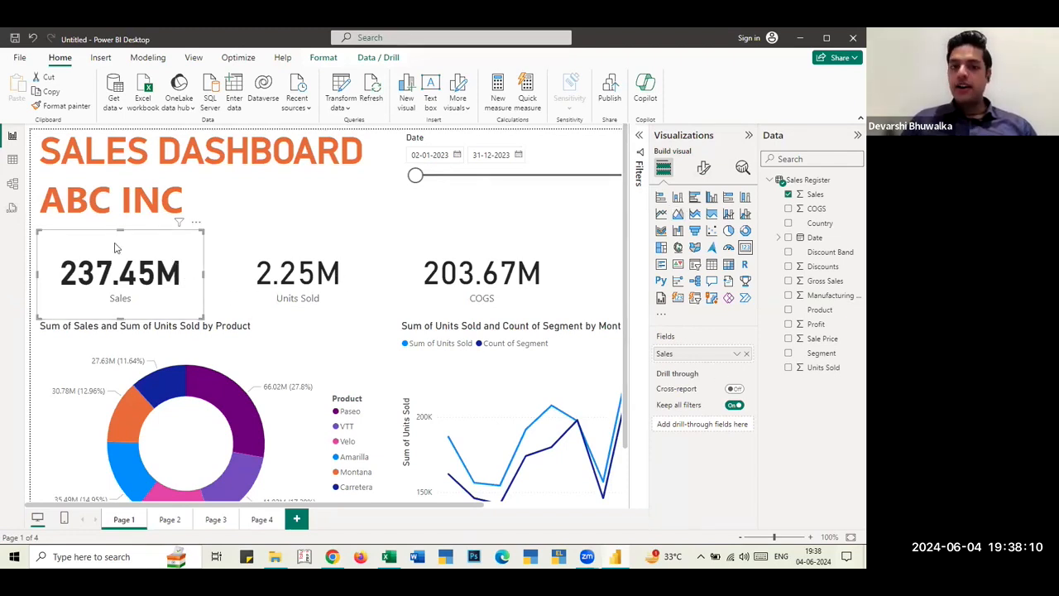
pyautogui.click(704, 169)
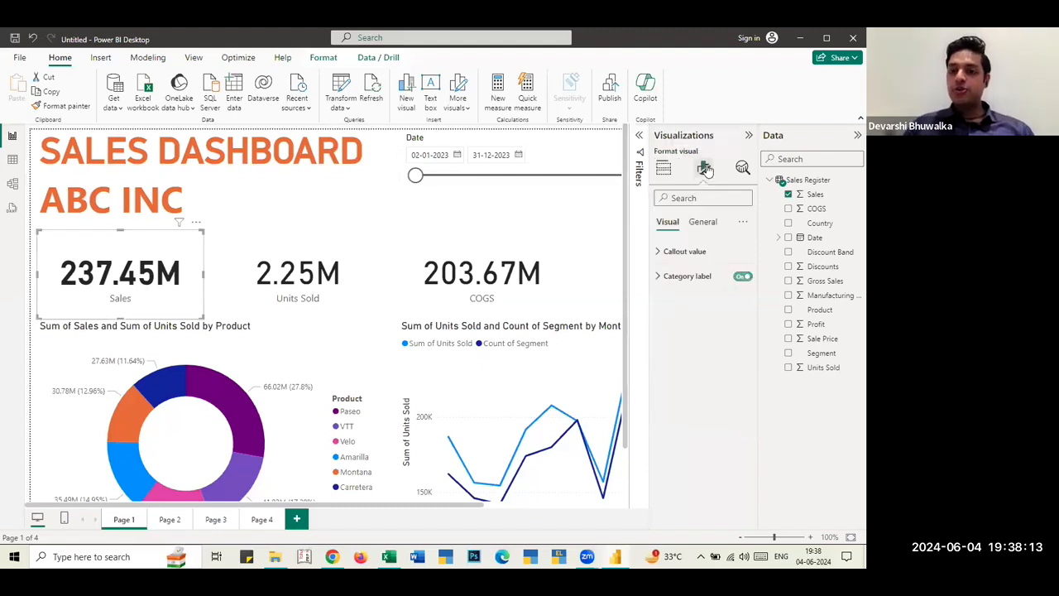
pyautogui.click(658, 251)
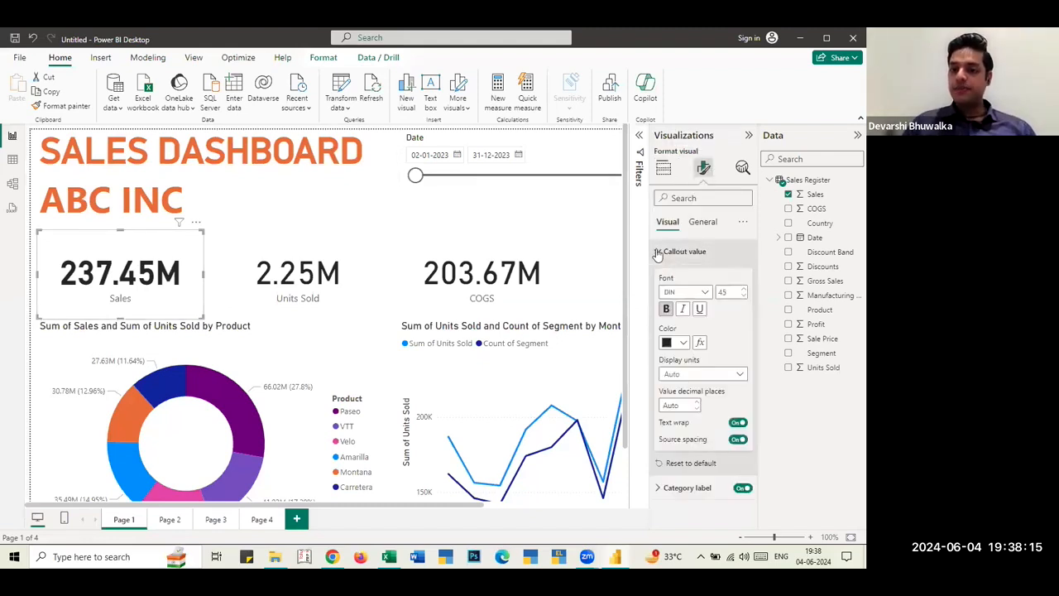
pyautogui.click(740, 377)
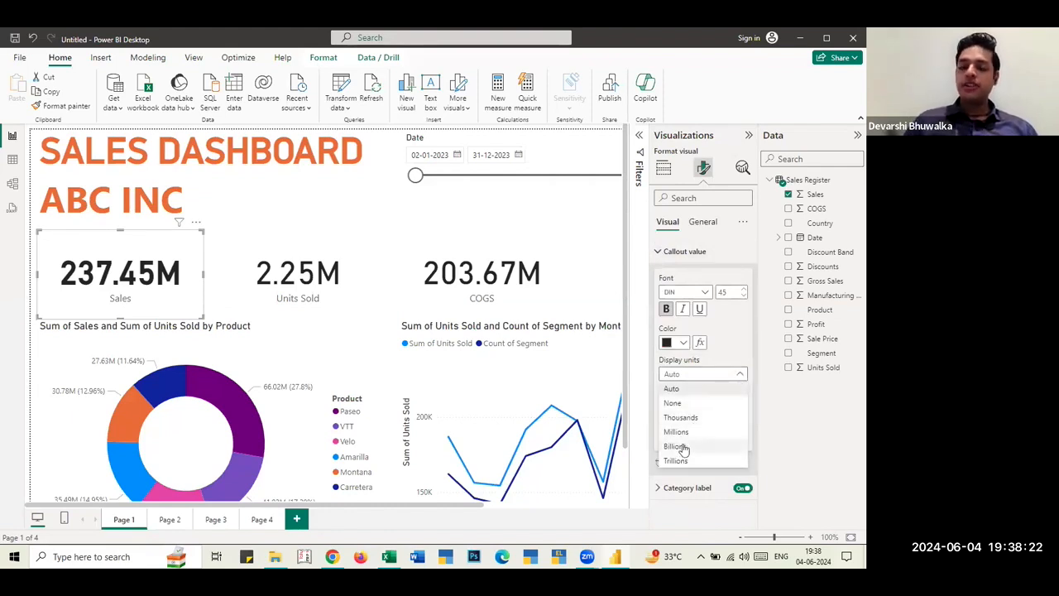
pyautogui.click(681, 418)
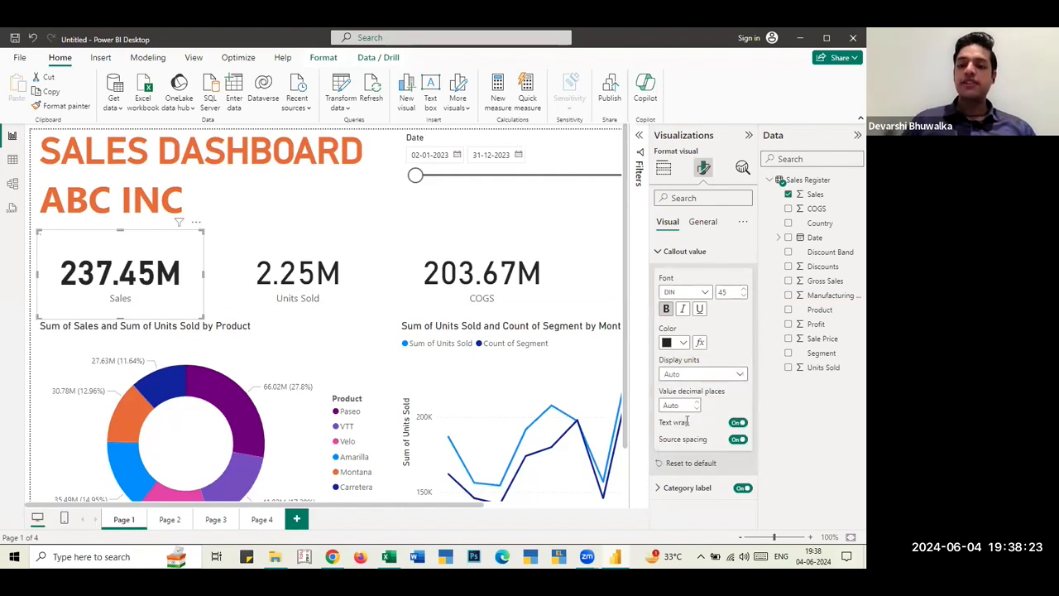
pyautogui.click(724, 377)
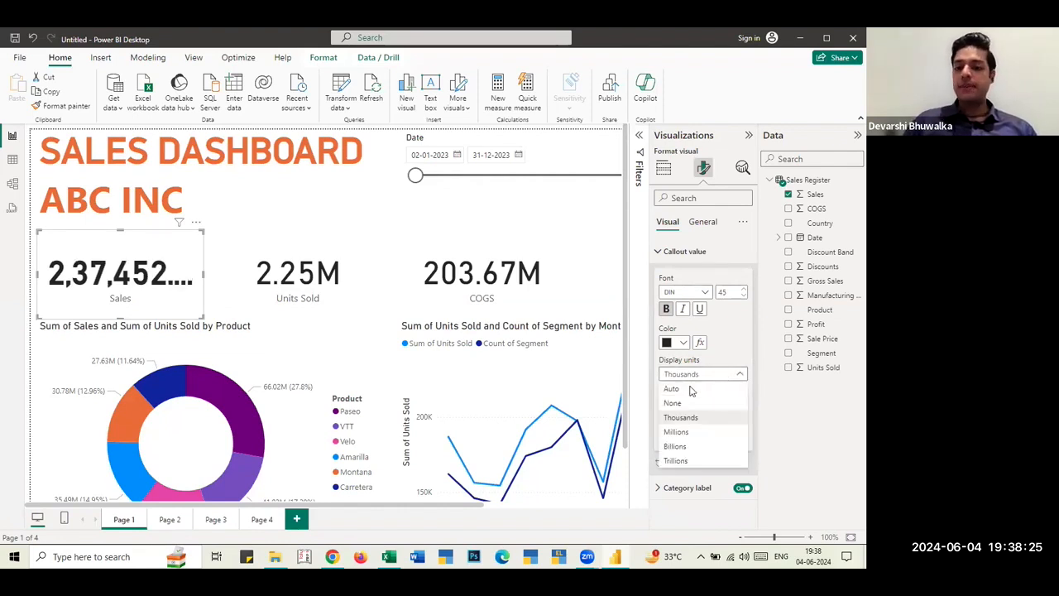
pyautogui.click(676, 432)
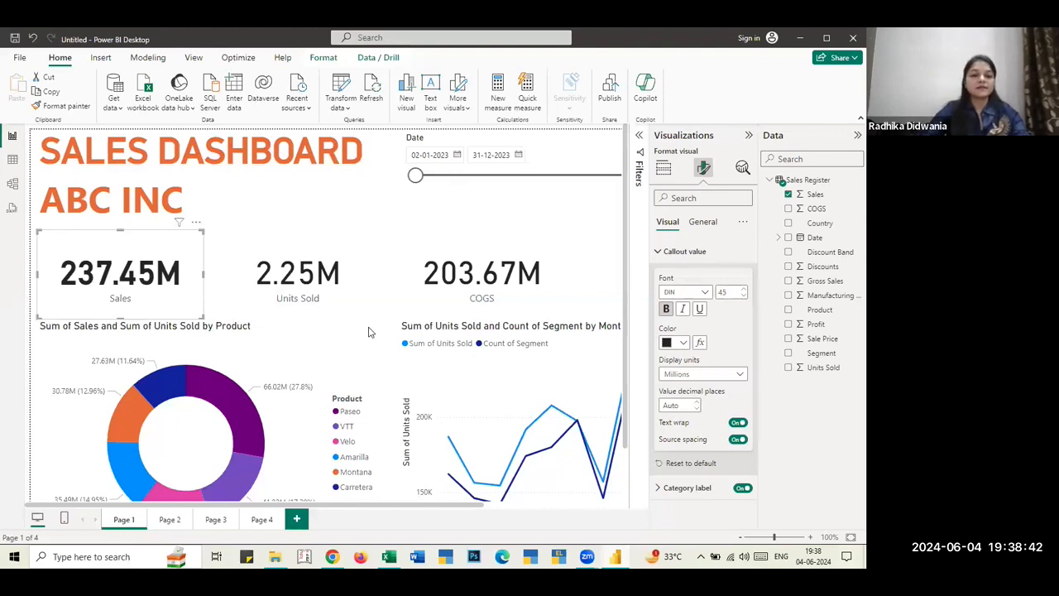
pyautogui.hotkey('alt', 'Tab')
pyautogui.hotkey('alt', 'Tab')
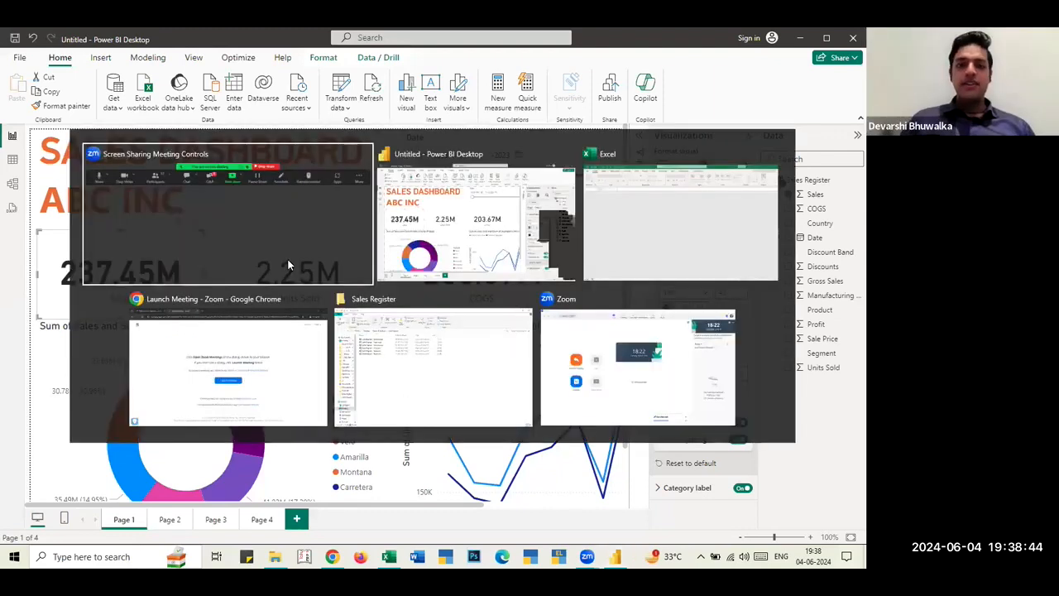
pyautogui.hotkey('alt', 'Tab')
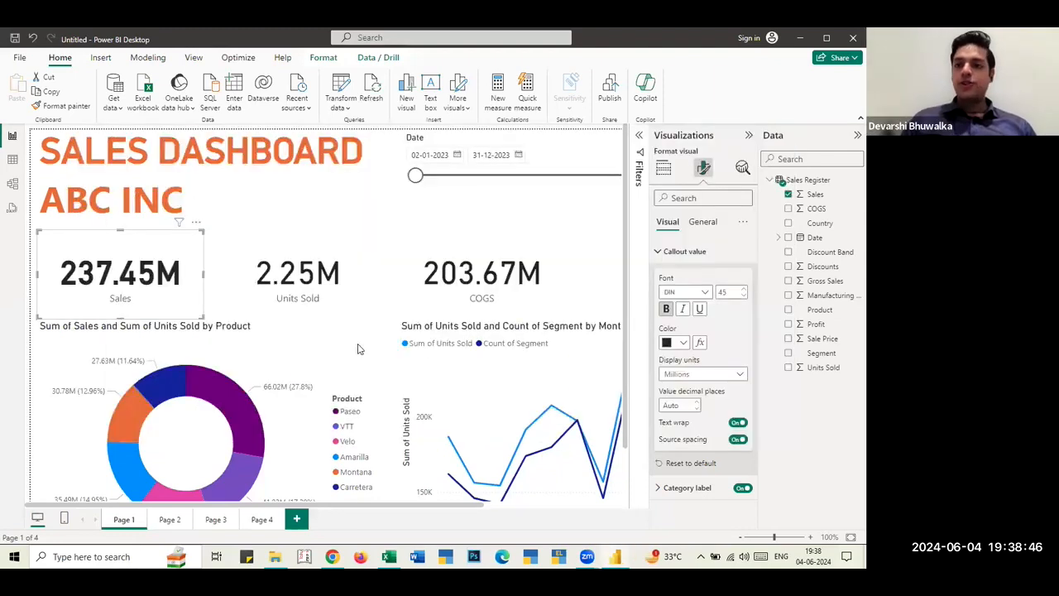
# - Show the map on Page 2 and collapse the Visualizations pane to give it more room
pyautogui.click(170, 519)
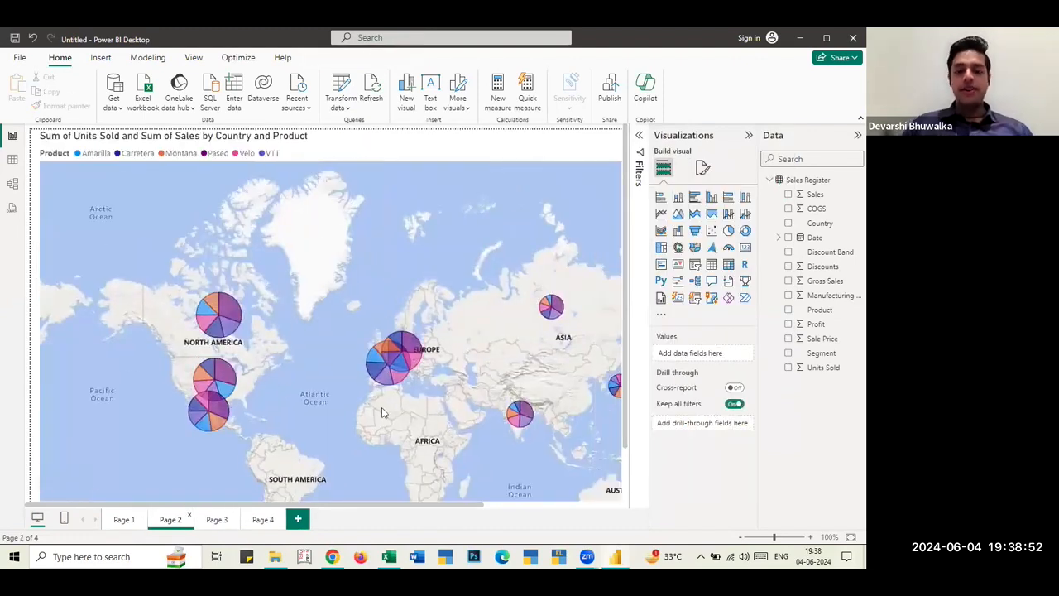
pyautogui.click(749, 136)
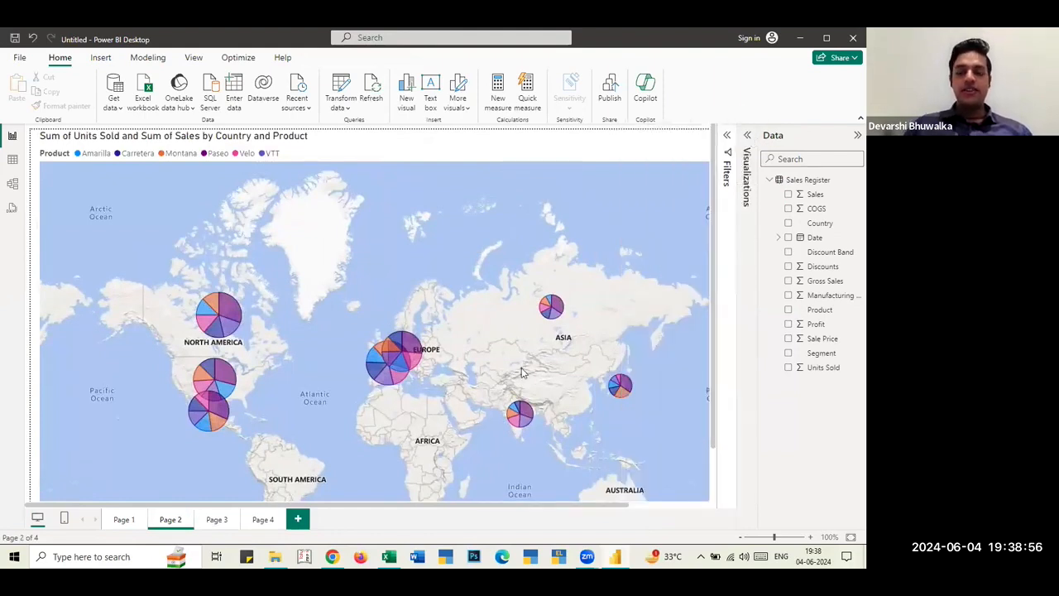
# - Switch to the Sales Register folder in File Explorer and permanently delete Sales Register - Russia.xlsx
pyautogui.hotkey('alt', 'Tab')
pyautogui.hotkey('alt', 'Tab')
pyautogui.hotkey('alt', 'Tab')
pyautogui.hotkey('alt', 'Tab')
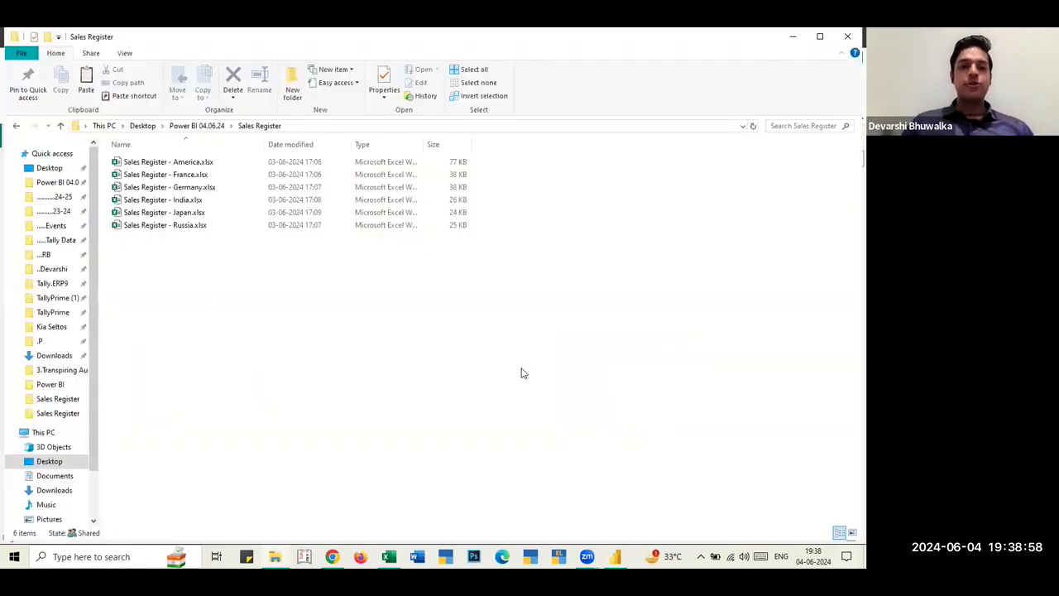
pyautogui.click(184, 200)
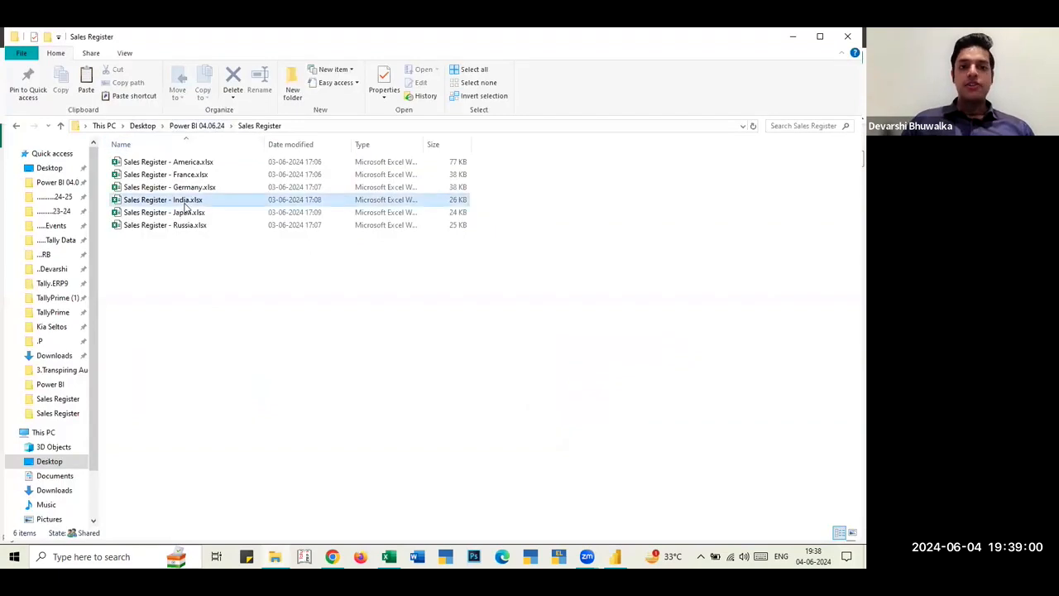
pyautogui.press('Down')
pyautogui.press('Down')
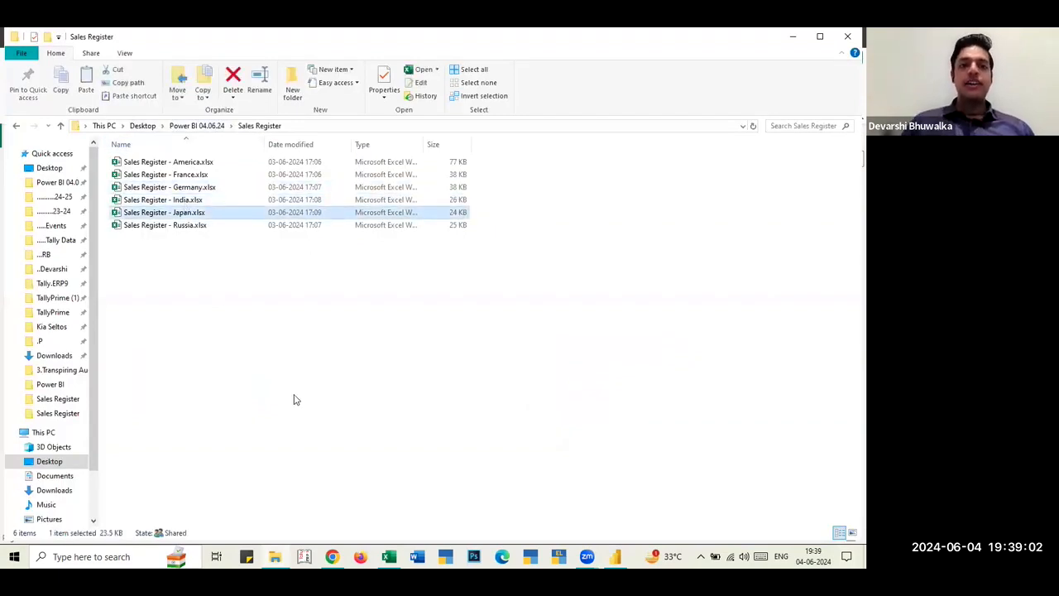
pyautogui.hotkey('shift', 'Delete')
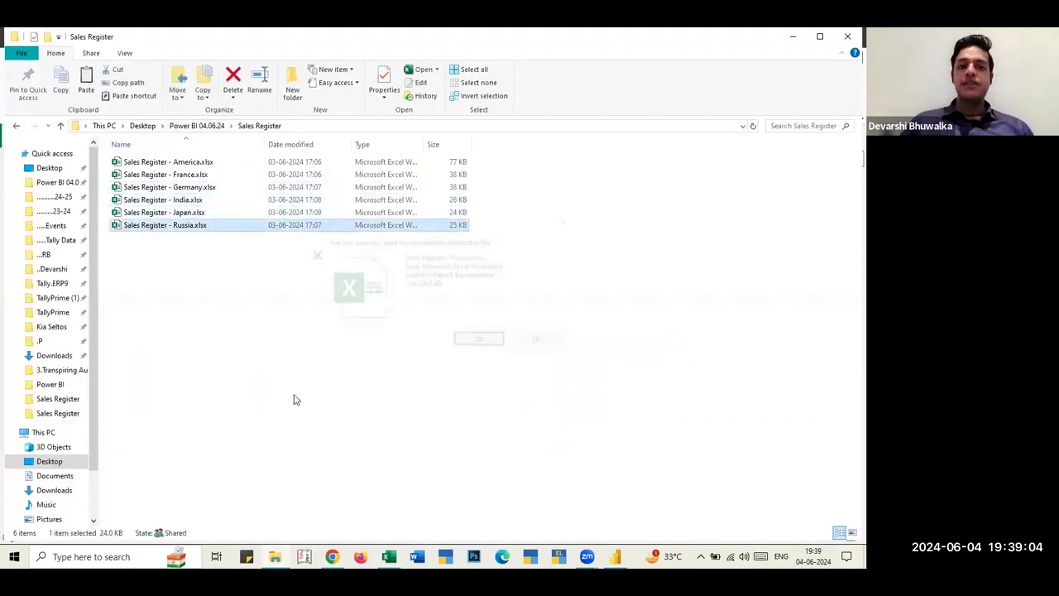
pyautogui.press('Return')
# - Switch back to Power BI Desktop, refresh the report data and check the updated Page 1 visuals
pyautogui.hotkey('alt', 'Tab')
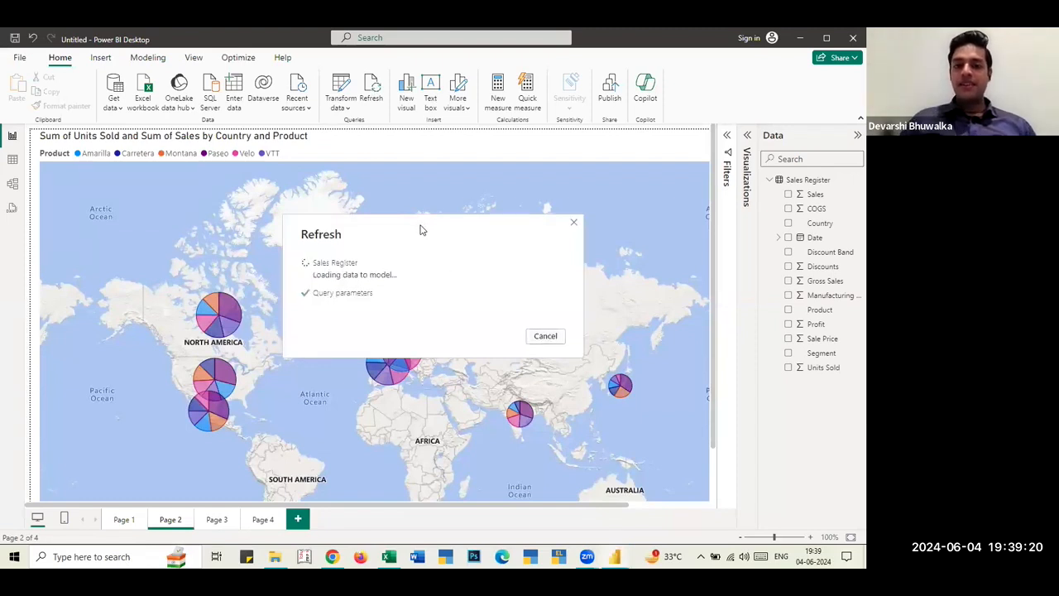
pyautogui.moveTo(419, 230); pyautogui.dragTo(263, 220)
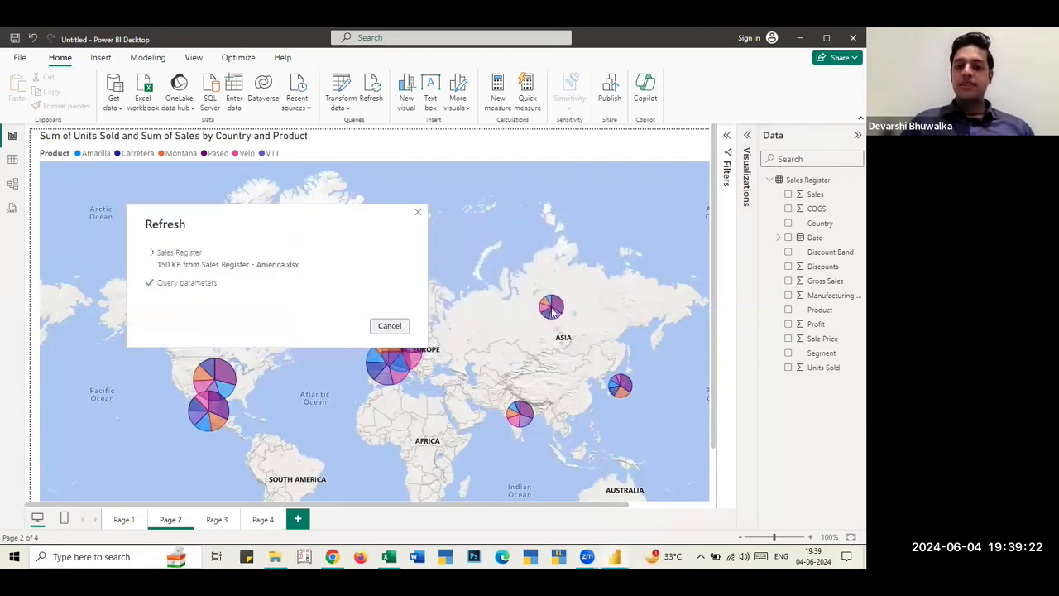
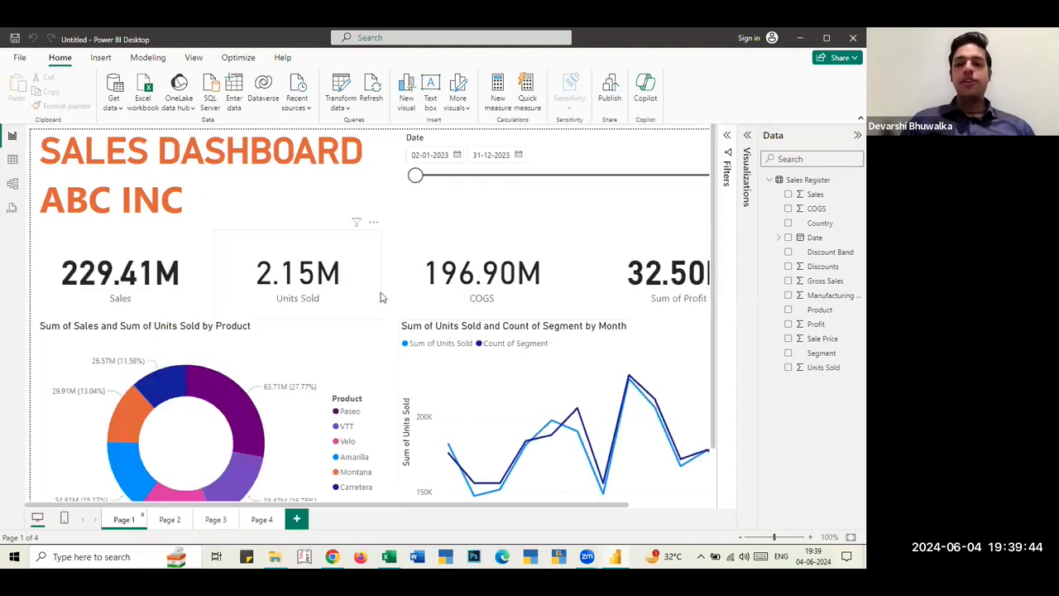
pyautogui.click(372, 361)
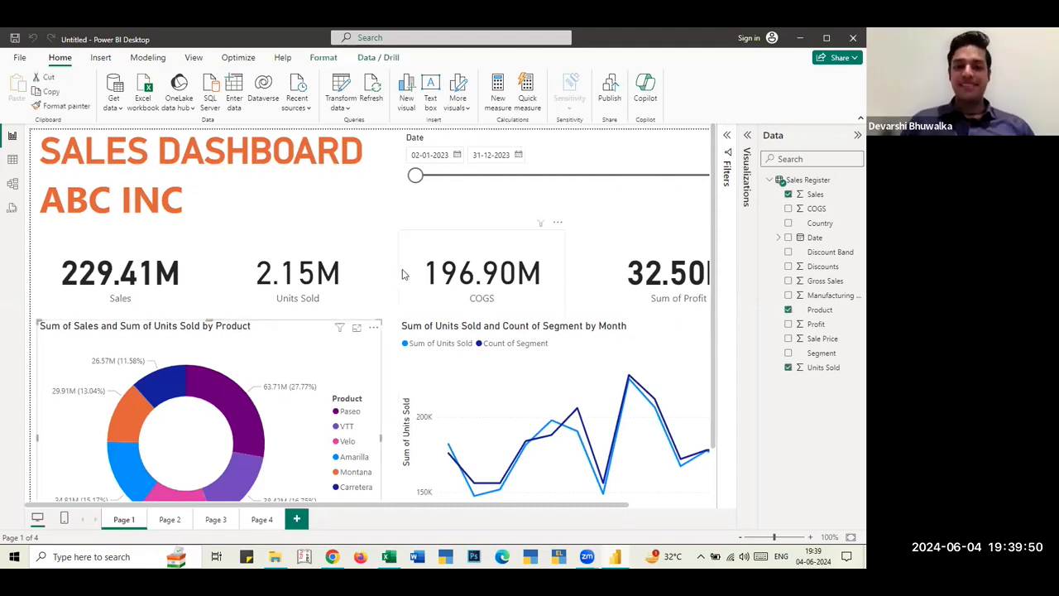
pyautogui.hotkey('alt', 'Tab')
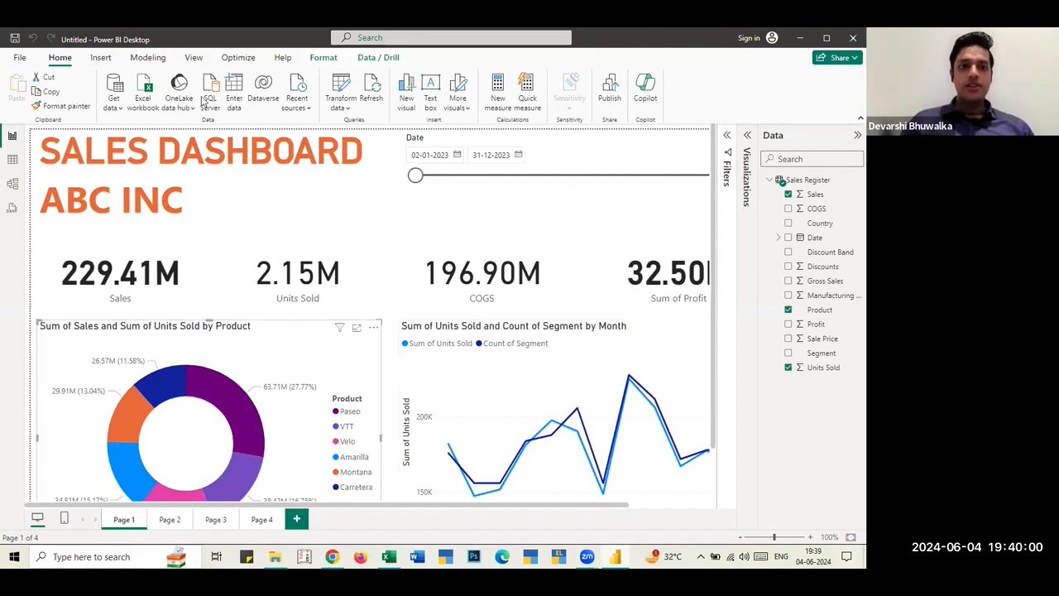
# - Open the full list of data connectors and examine the available file and database sources
pyautogui.click(115, 108)
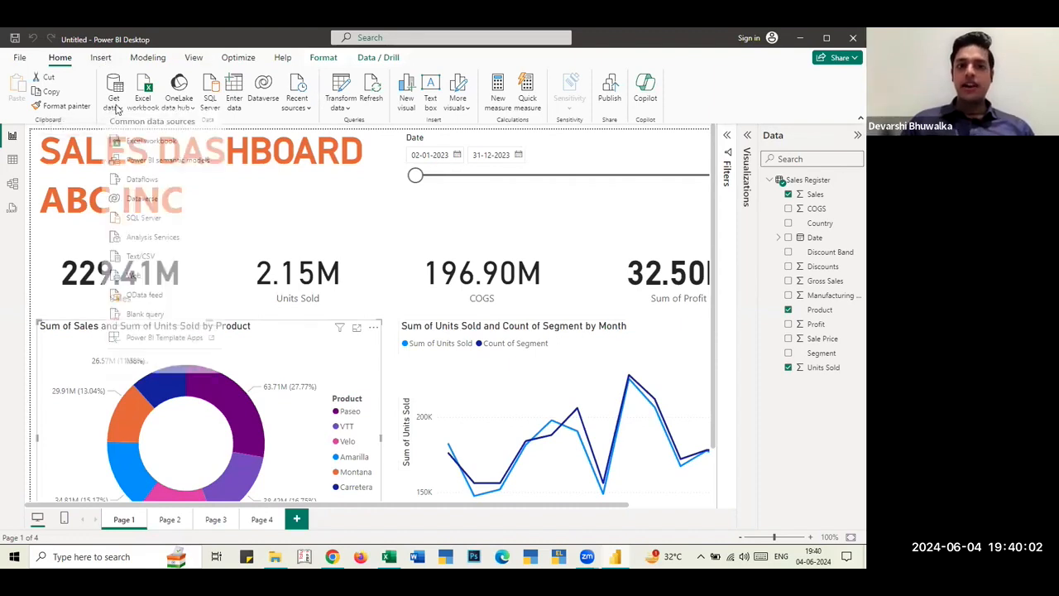
pyautogui.click(136, 366)
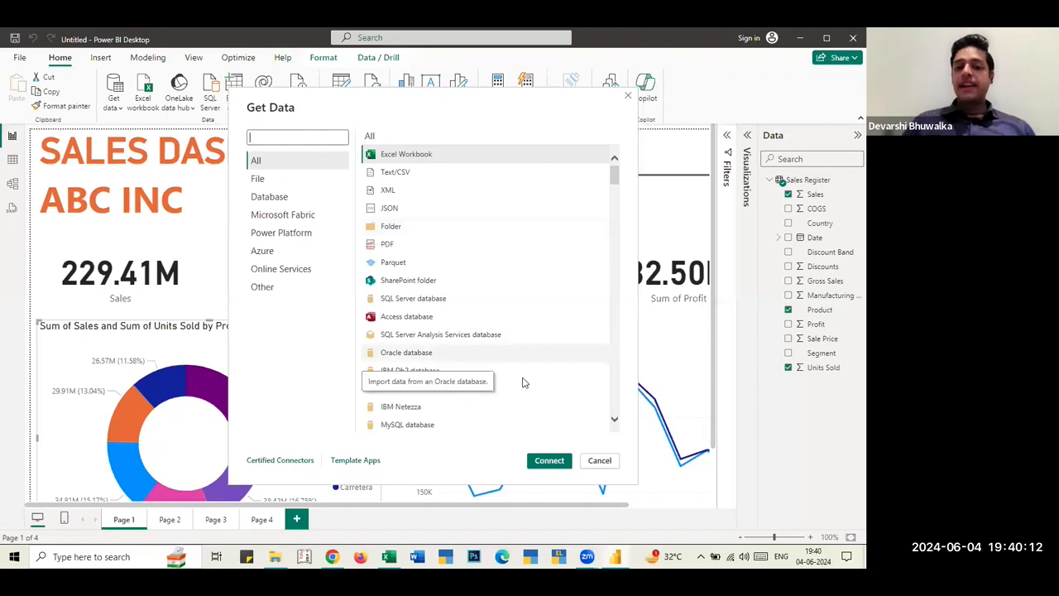
pyautogui.click(409, 351)
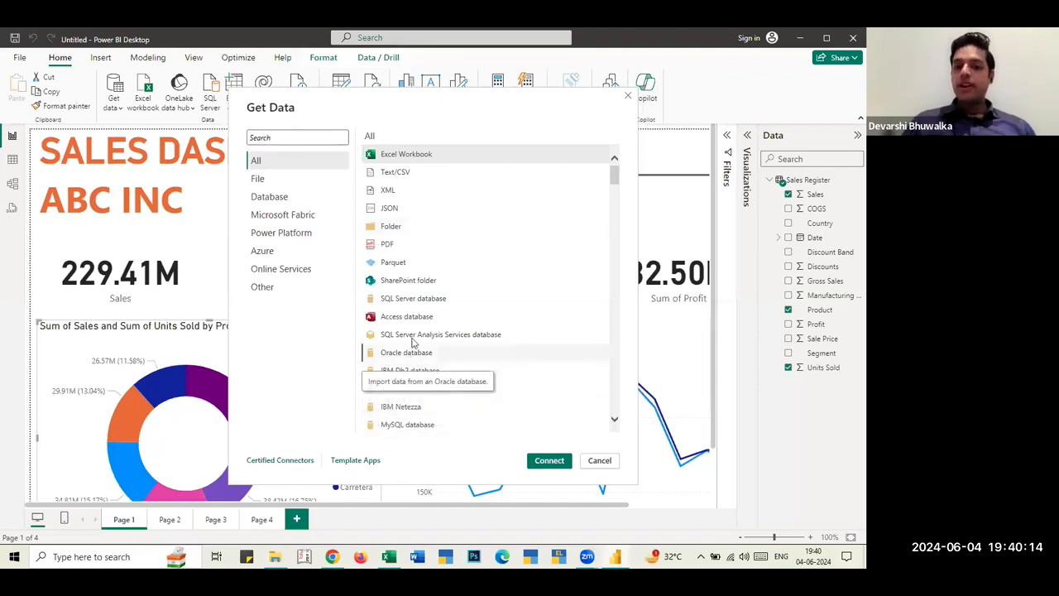
pyautogui.click(514, 335)
pyautogui.click(614, 422)
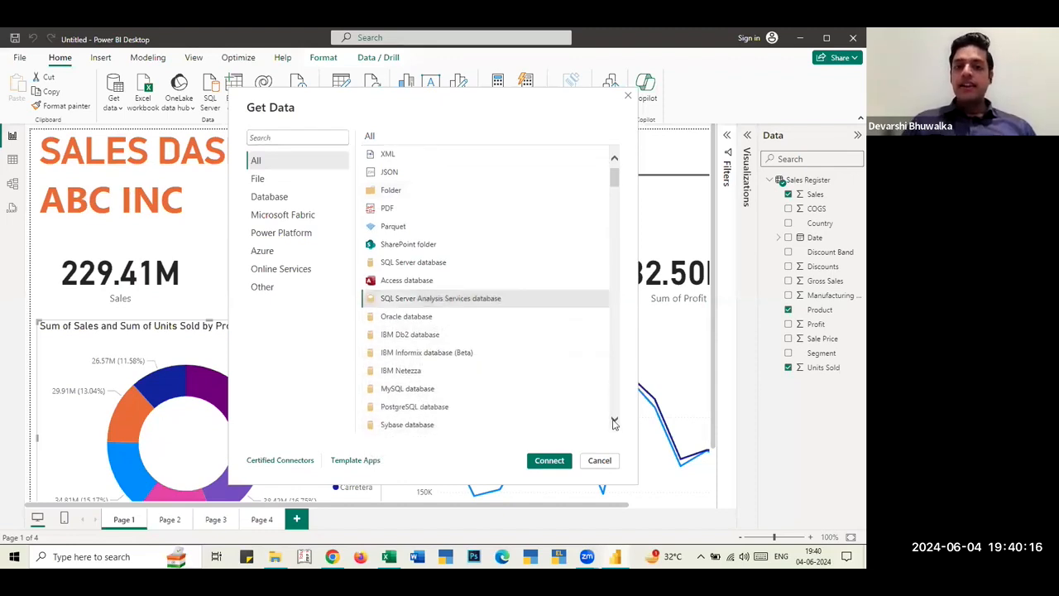
pyautogui.click(614, 423)
pyautogui.click(614, 423)
pyautogui.click(613, 422)
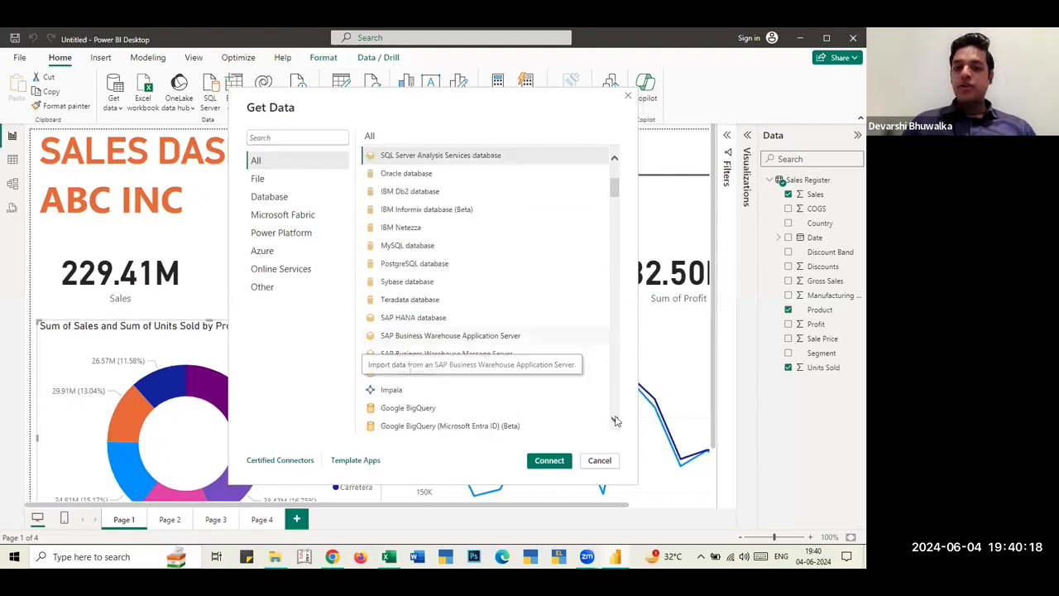
pyautogui.click(613, 422)
pyautogui.click(614, 421)
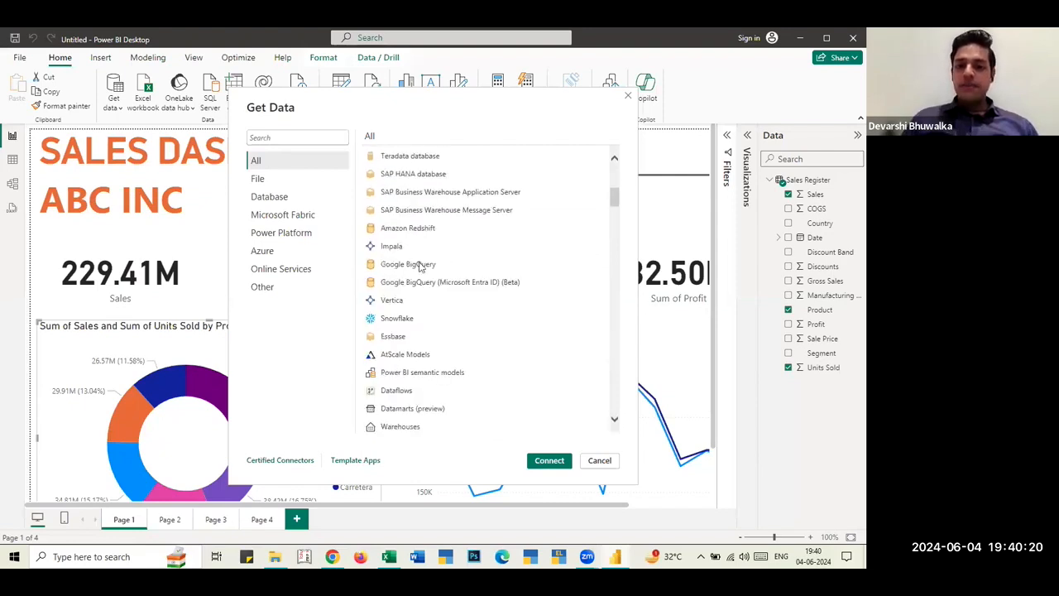
# - Examine the Azure and Dynamics connectors in the list, highlighting Dynamics 365 (Dataverse)
pyautogui.scroll(-1, 442, 317)
pyautogui.scroll(-2, 405, 297)
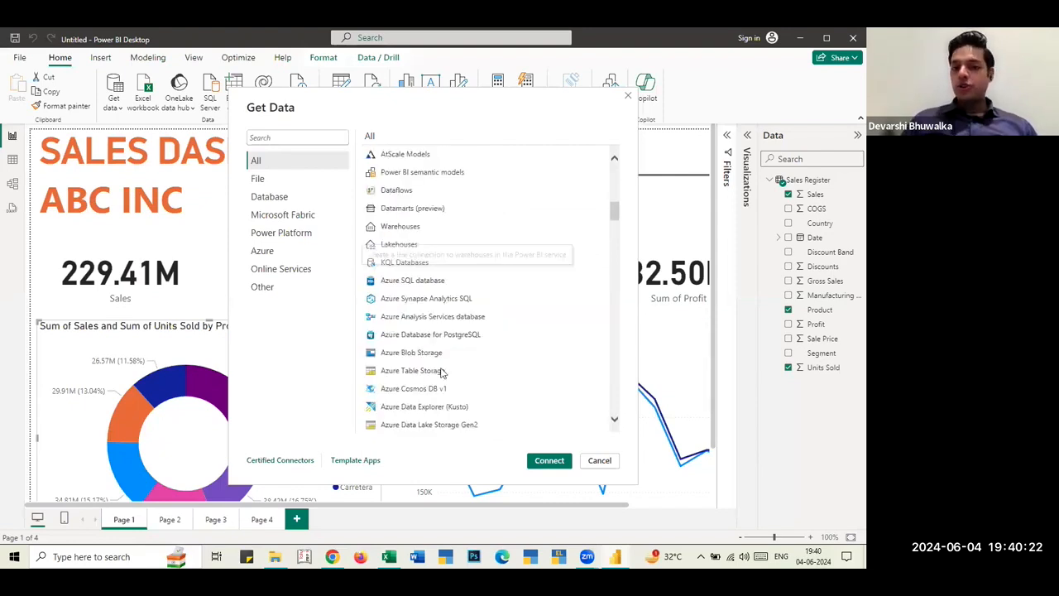
pyautogui.scroll(-1, 500, 364)
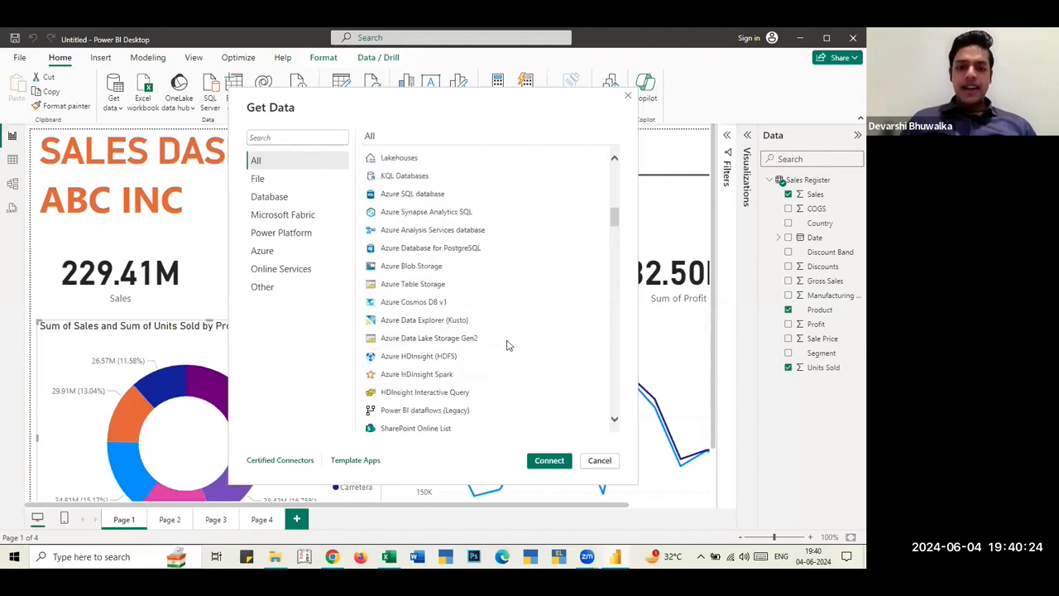
pyautogui.scroll(-1, 488, 343)
pyautogui.scroll(-1, 478, 342)
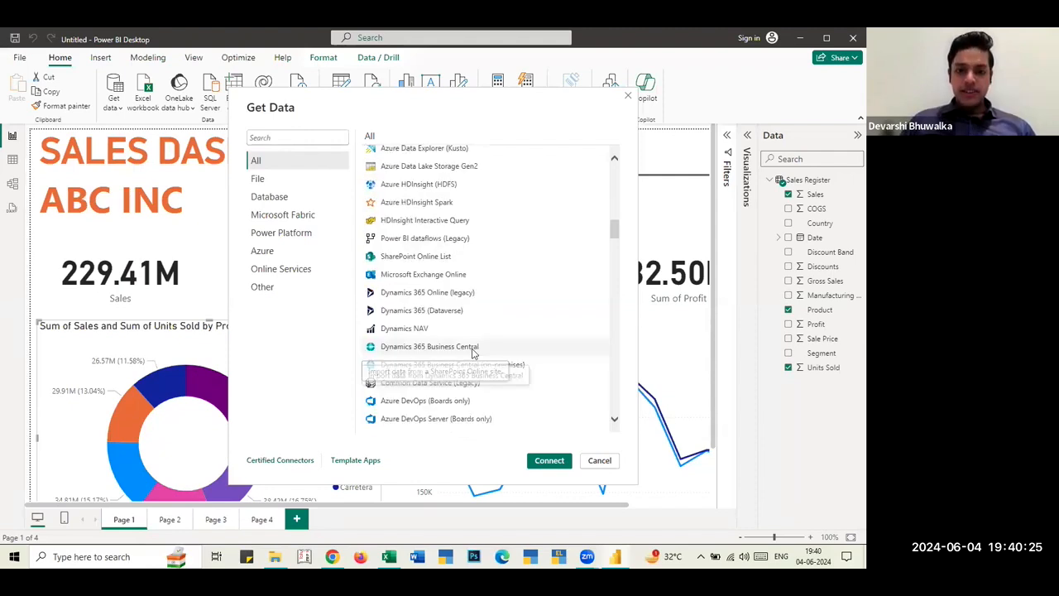
pyautogui.click(452, 308)
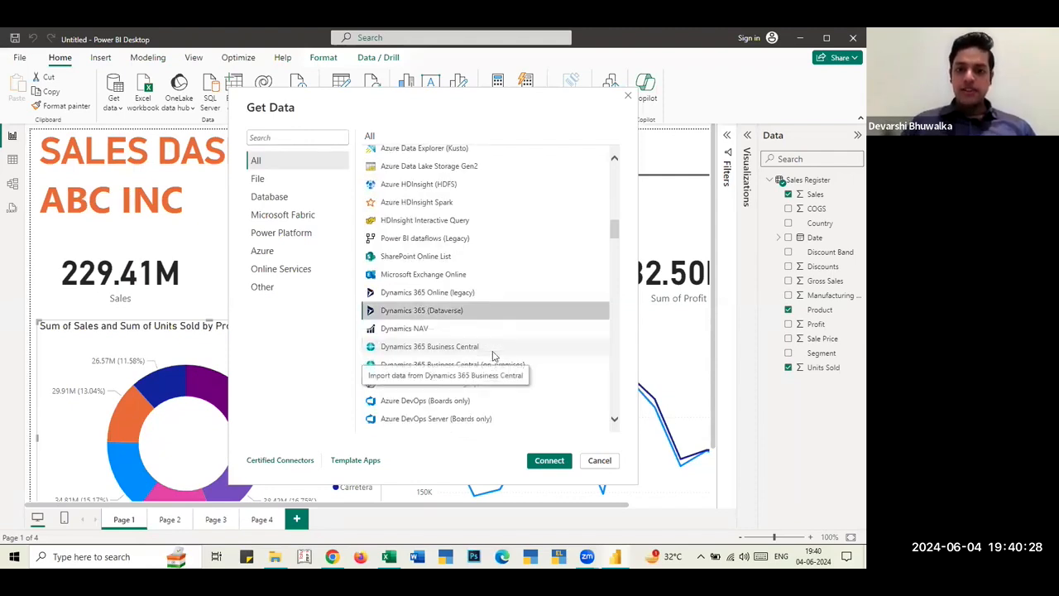
pyautogui.scroll(3, 433, 290)
pyautogui.scroll(-1, 439, 376)
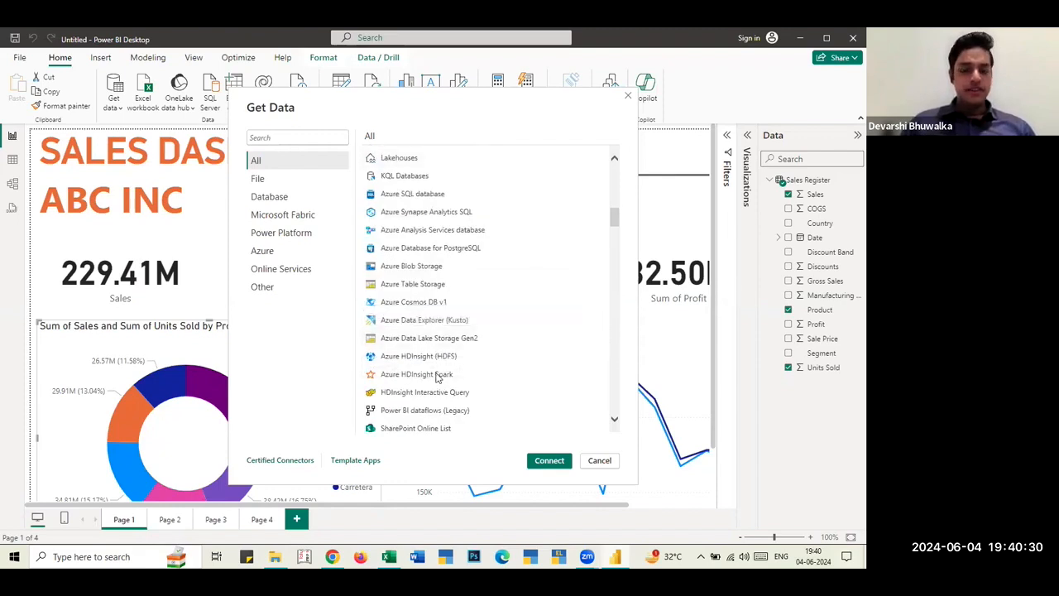
# - Examine the remaining connectors, highlight ODBC, and close the connector list without connecting
pyautogui.scroll(-5, 434, 364)
pyautogui.scroll(-10, 417, 337)
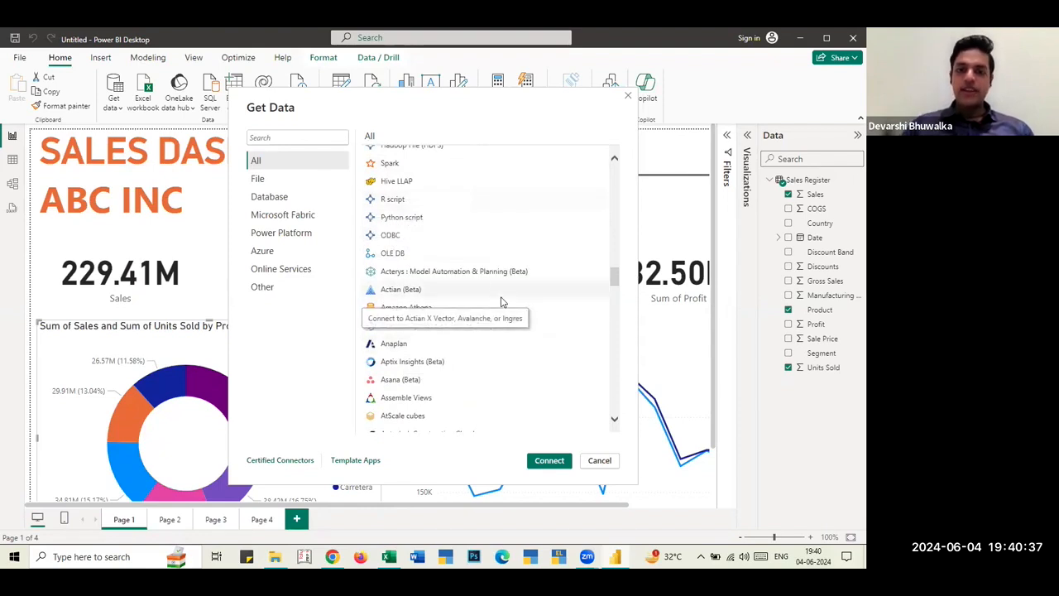
pyautogui.click(395, 238)
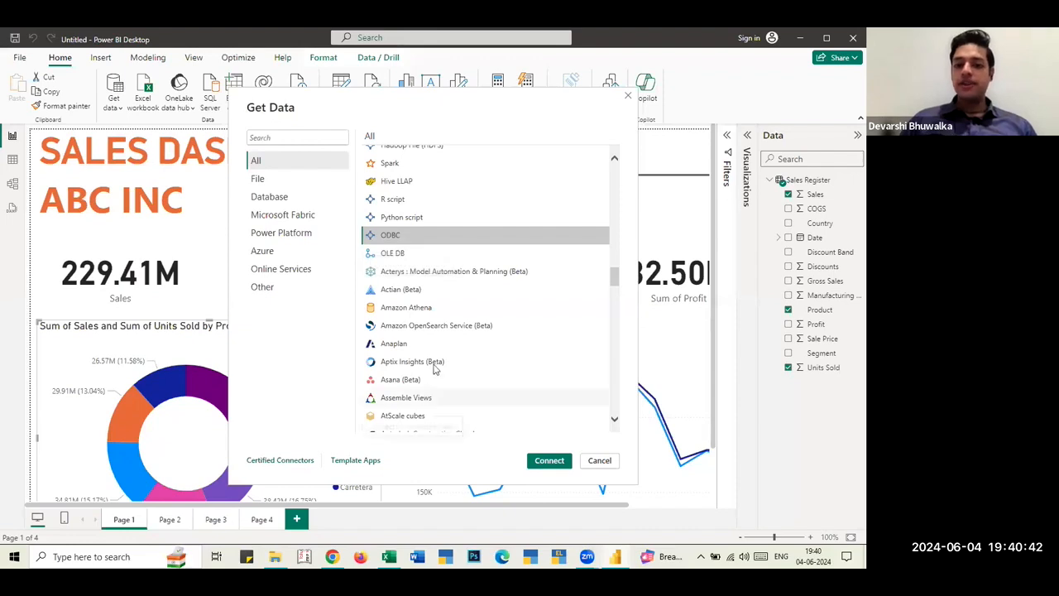
pyautogui.scroll(-3, 434, 368)
pyautogui.scroll(3, 445, 356)
pyautogui.scroll(6, 445, 356)
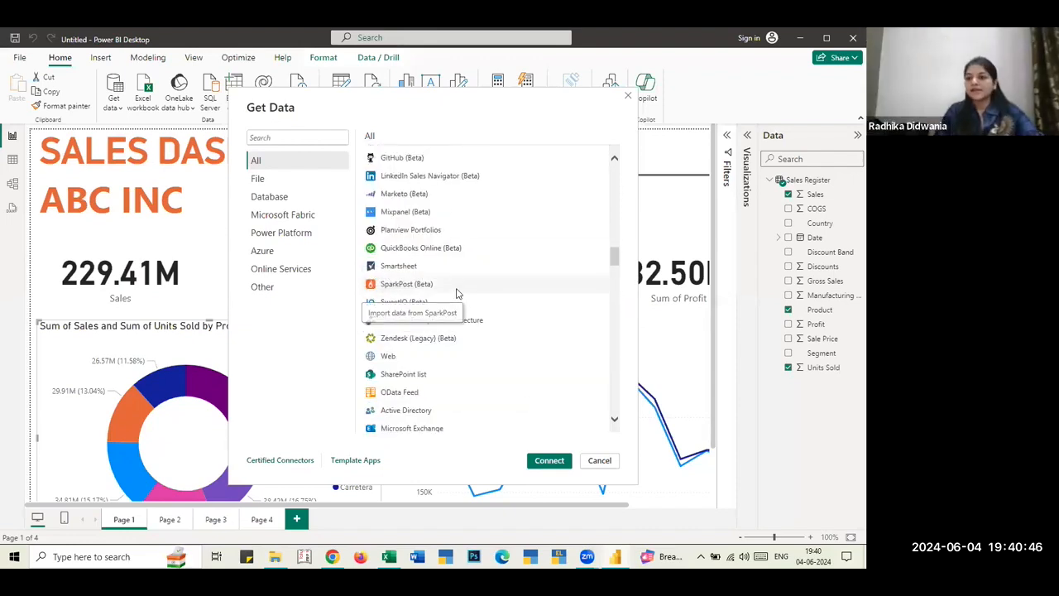
pyautogui.click(600, 460)
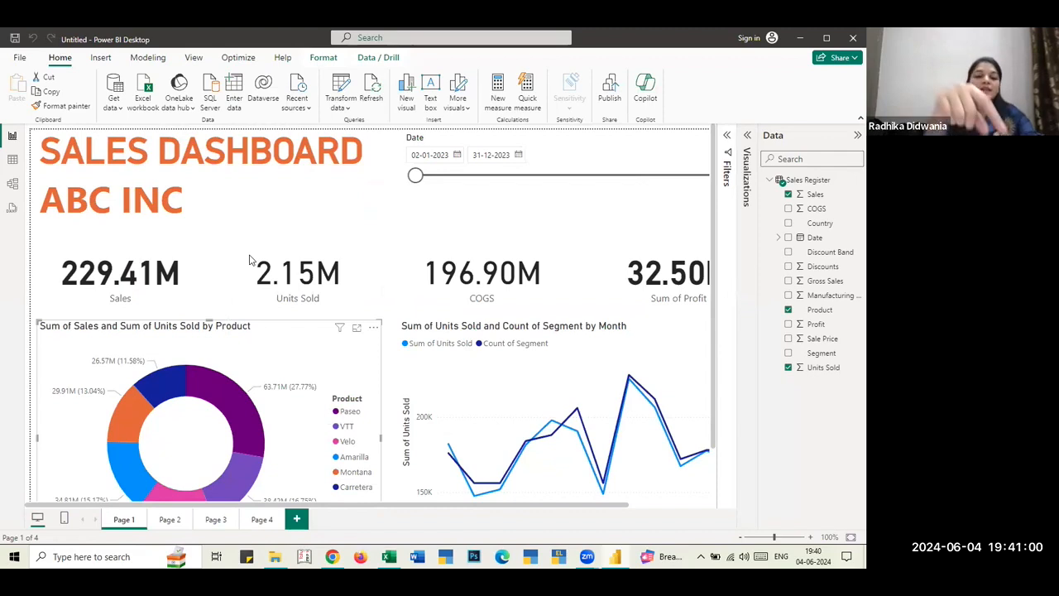
# - Switch to File Explorer and show the contents of the Downloads folder
pyautogui.hotkey('alt', 'Tab')
pyautogui.press('Tab')
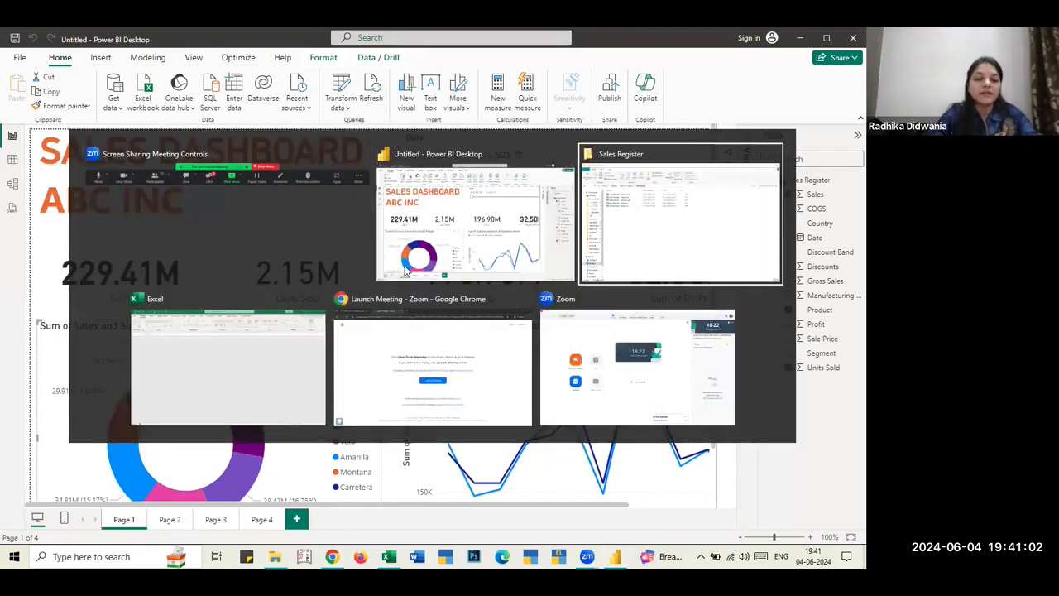
pyautogui.press('Left')
pyautogui.press('Left')
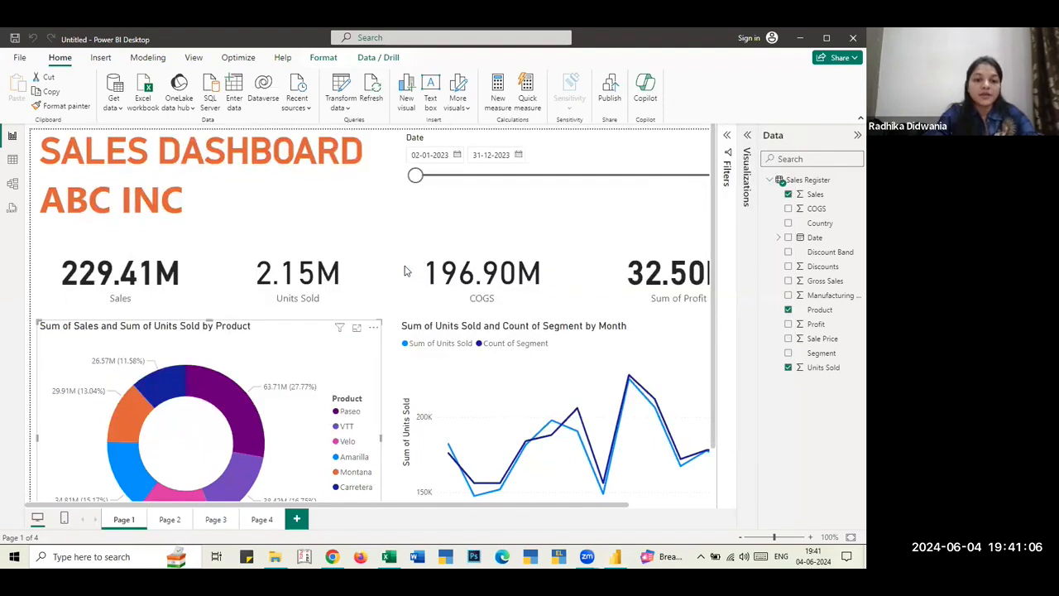
pyautogui.hotkey('alt', 'Tab')
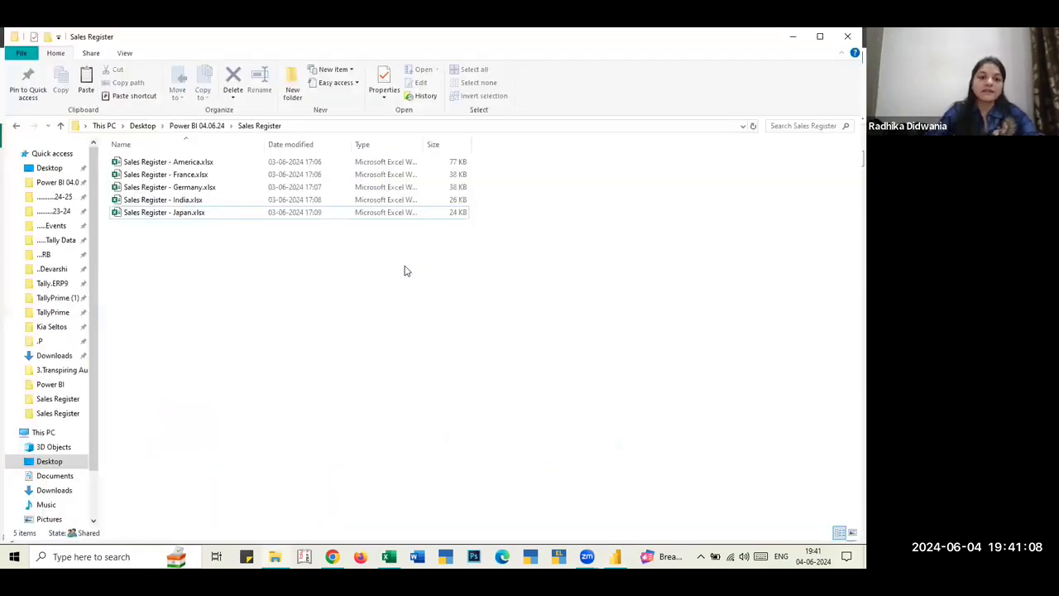
pyautogui.hotkey('alt', 'Tab')
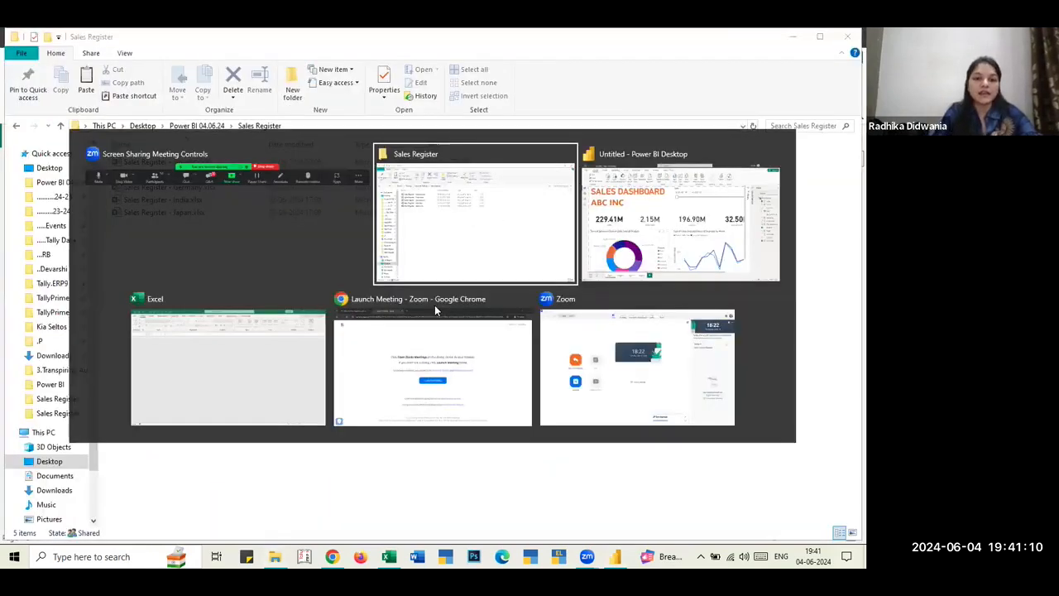
pyautogui.click(61, 355)
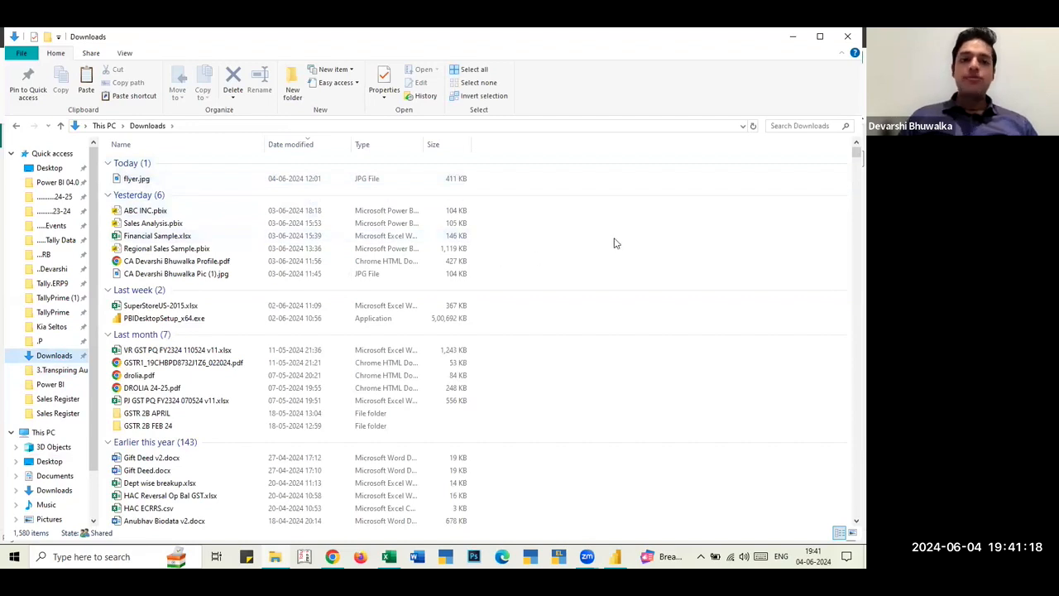
# - Switch back to Power BI Desktop and show the map on Page 2
pyautogui.hotkey('alt', 'Tab')
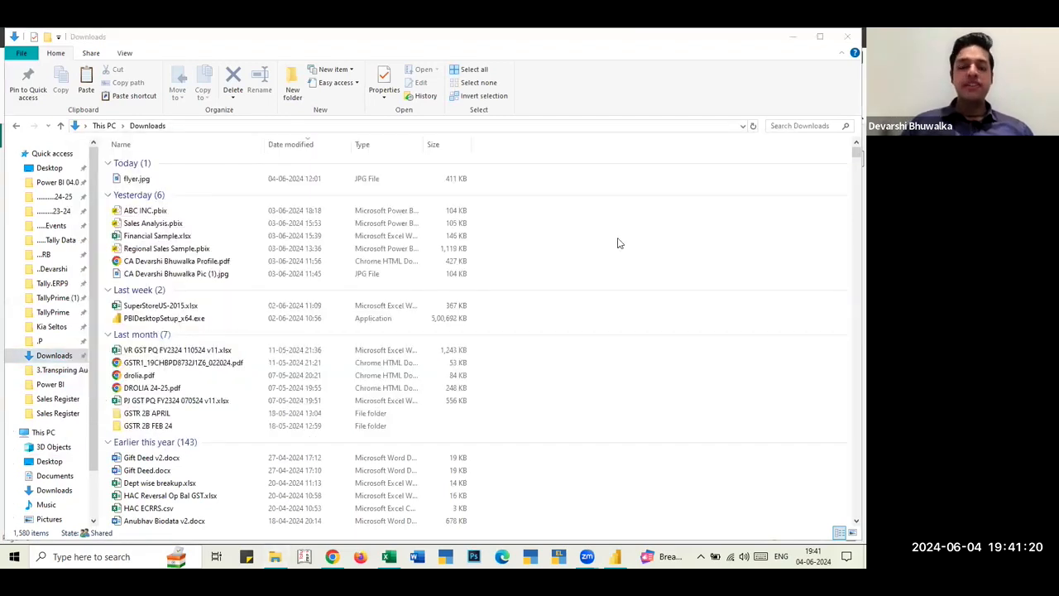
pyautogui.hotkey('alt', 'Tab')
pyautogui.click(617, 242)
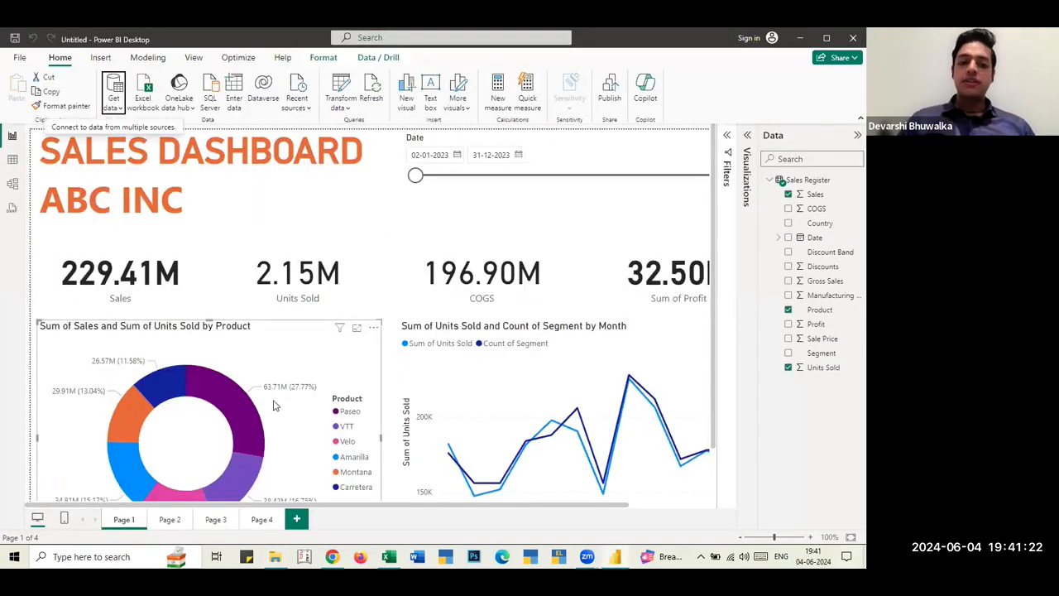
pyautogui.click(173, 521)
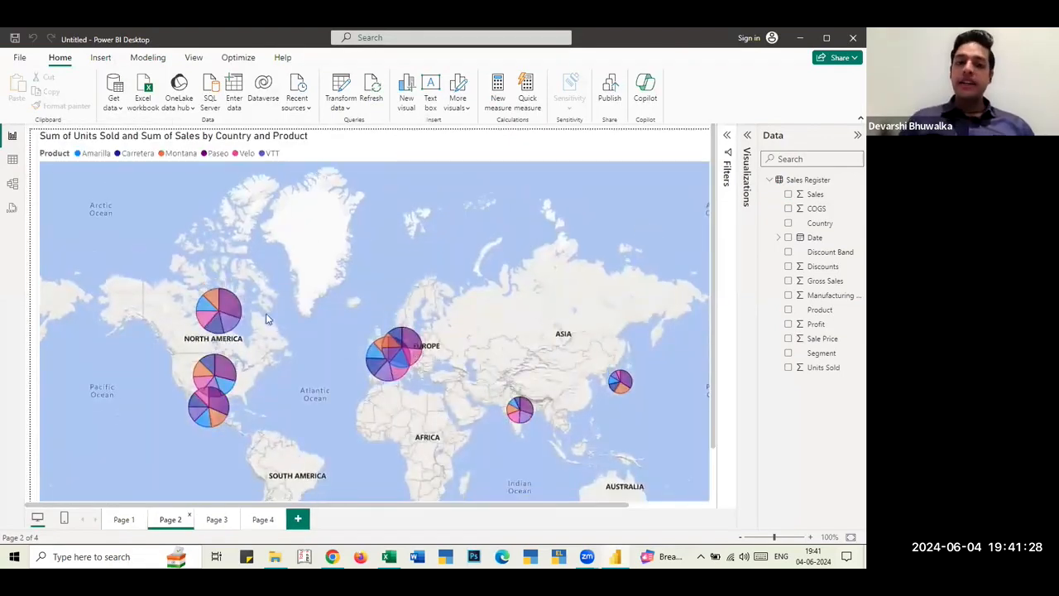
pyautogui.moveTo(229, 311)
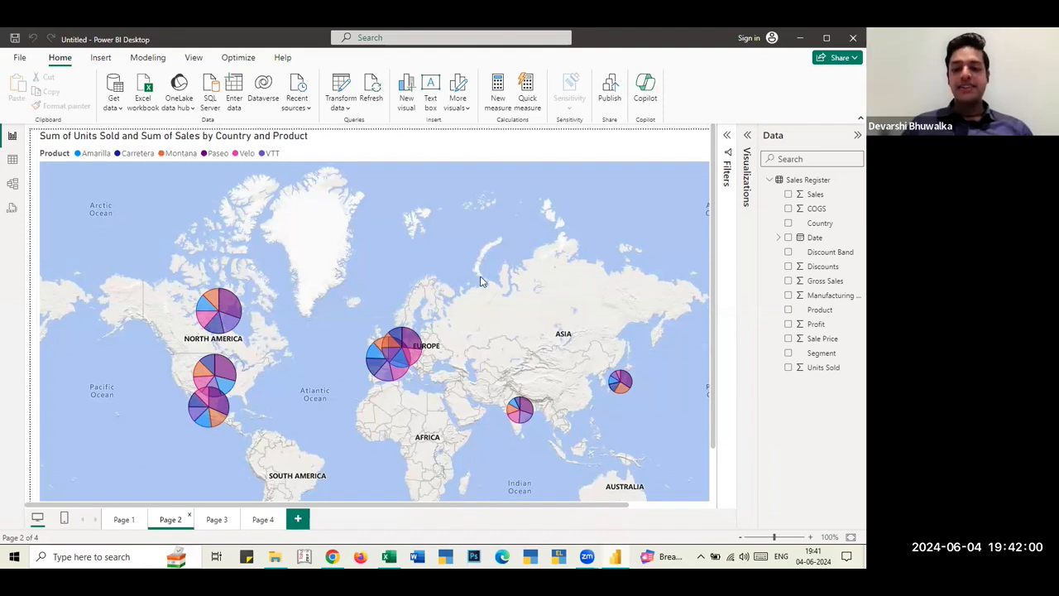
# - Save the report in the Downloads folder as Sales Dashboard 040624
pyautogui.hotkey('alt', 'Tab')
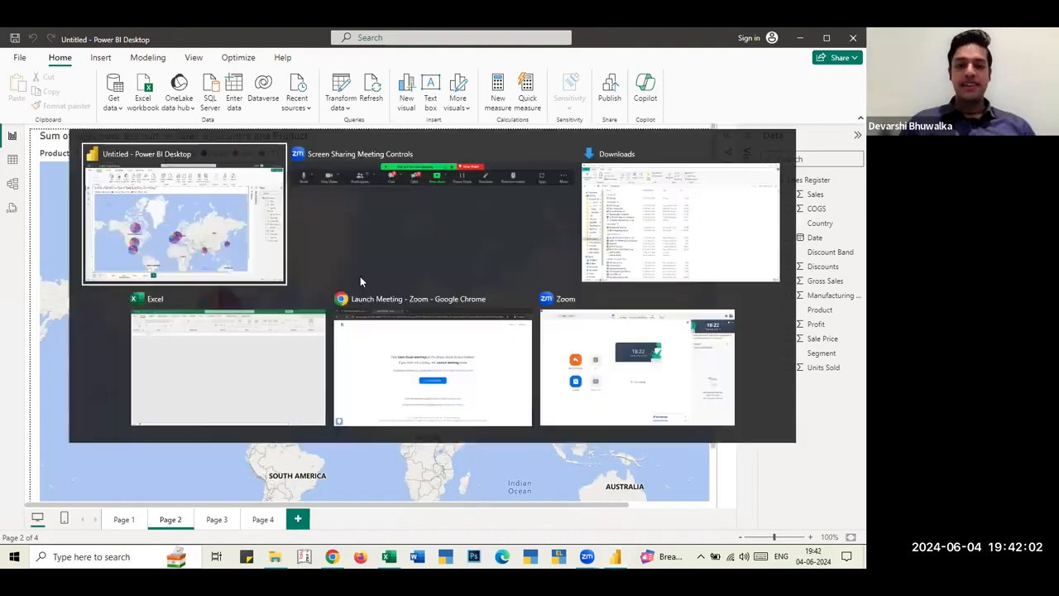
pyautogui.hotkey('ctrl', 's')
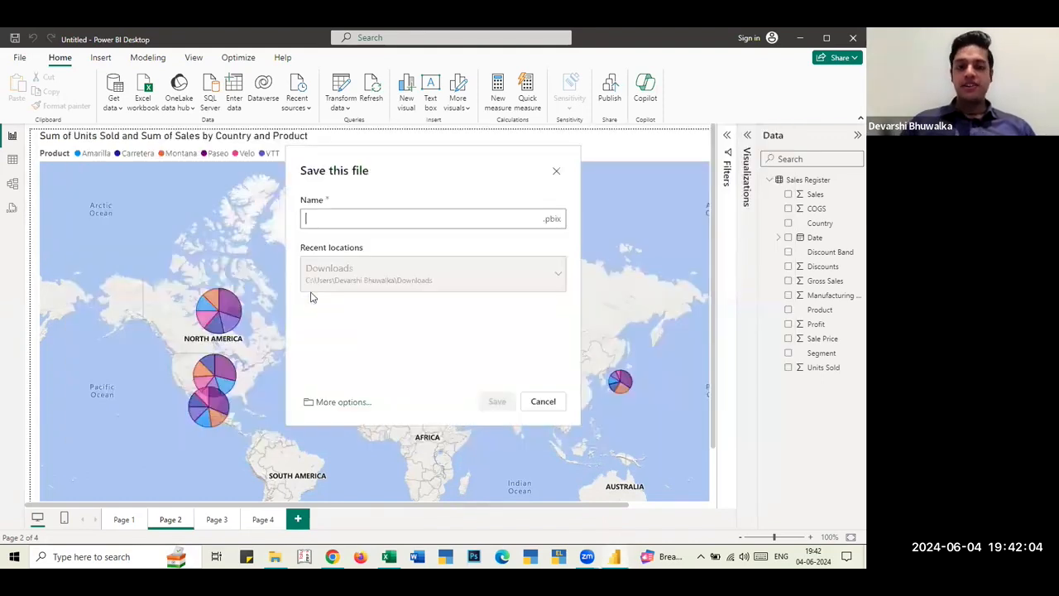
pyautogui.write('Sales')
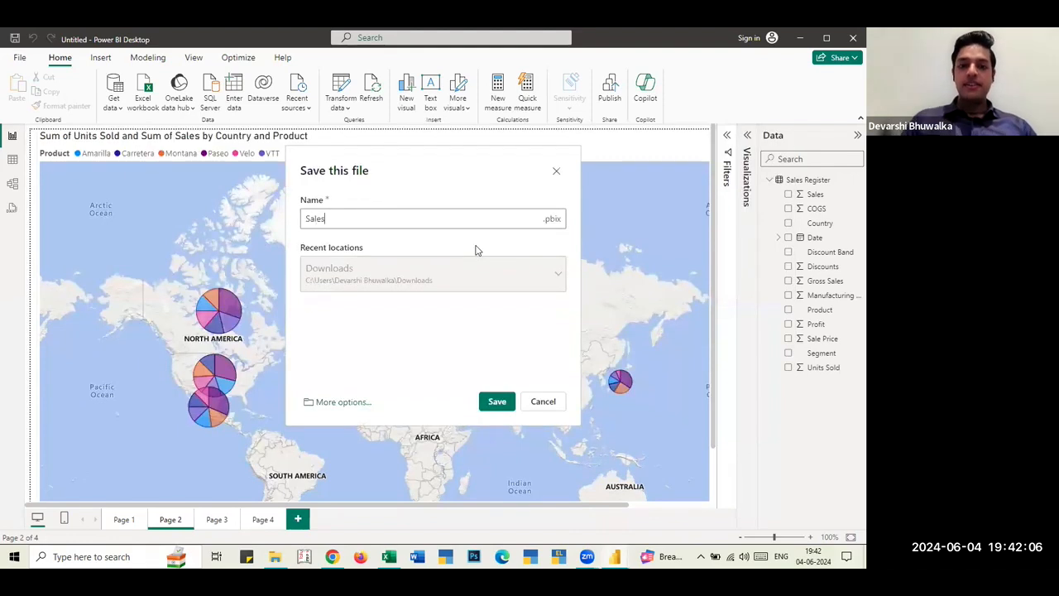
pyautogui.write(' Dashboard')
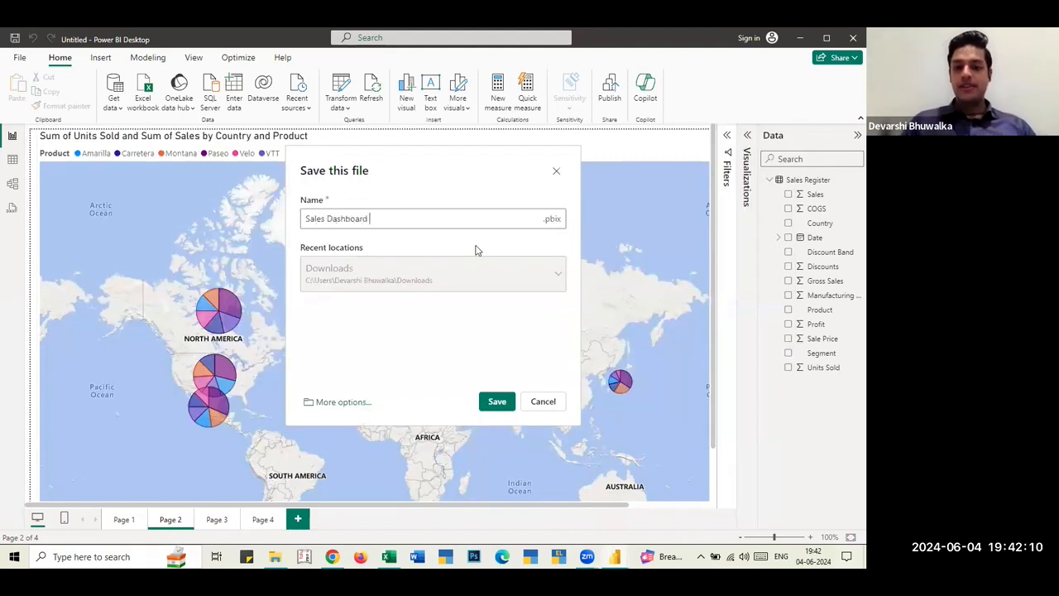
pyautogui.write(' 040624')
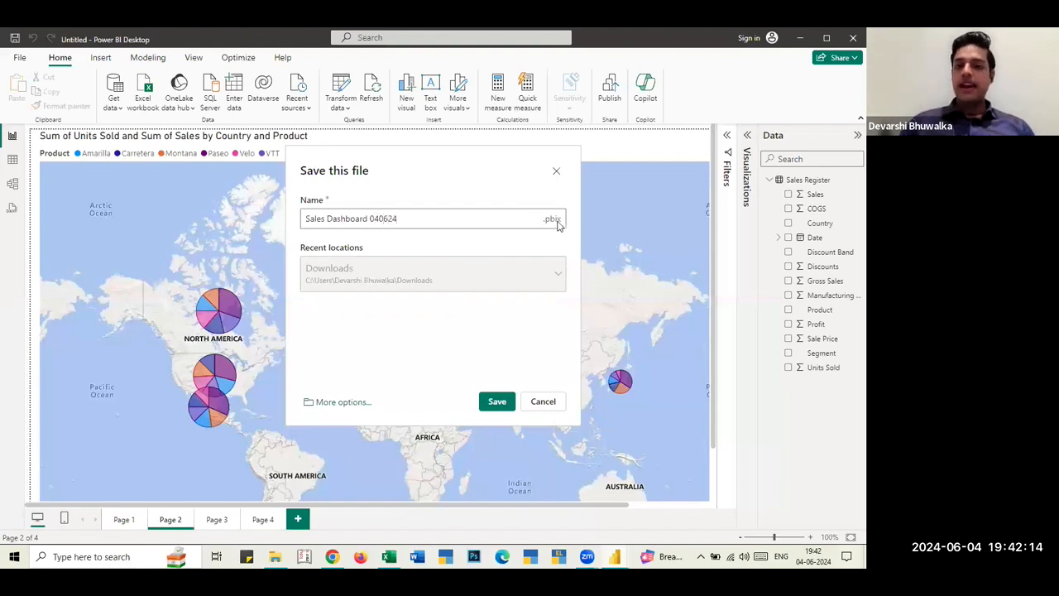
pyautogui.click(494, 404)
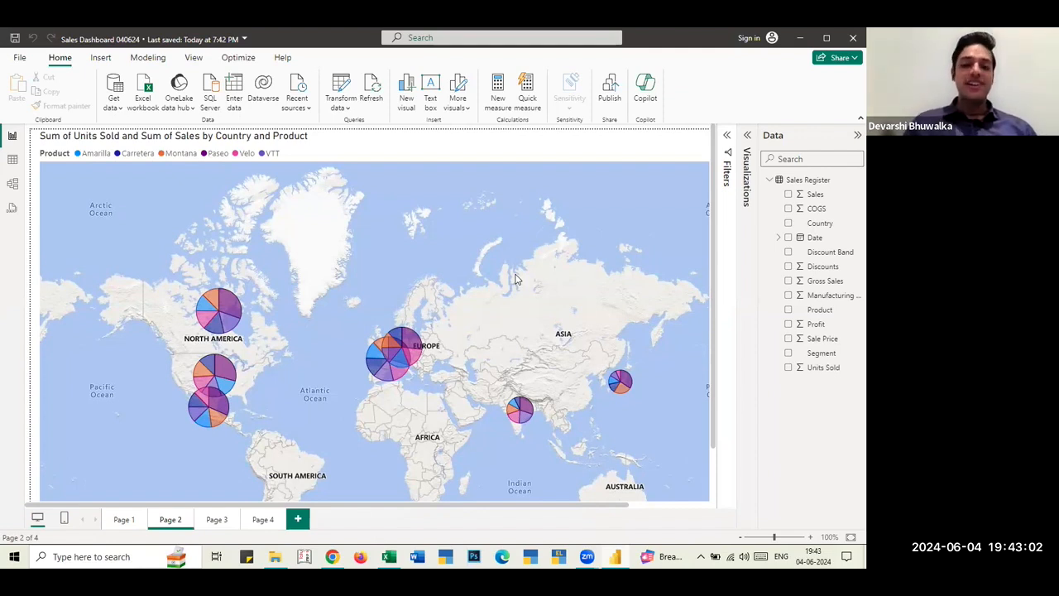
pyautogui.hotkey('alt', 'Tab')
pyautogui.hotkey('alt', 'Tab')
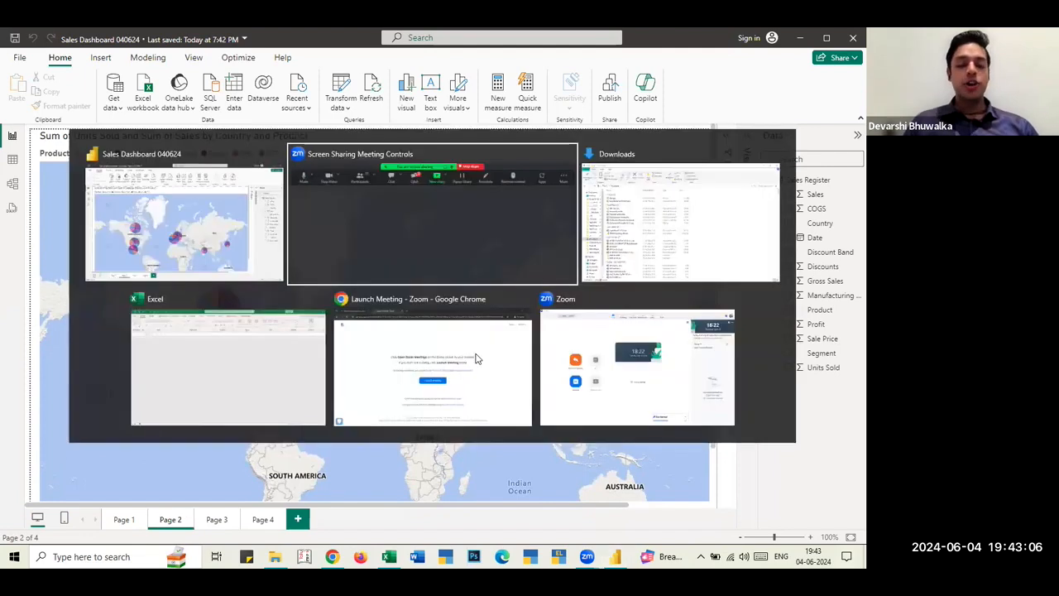
pyautogui.hotkey('alt', 'Tab')
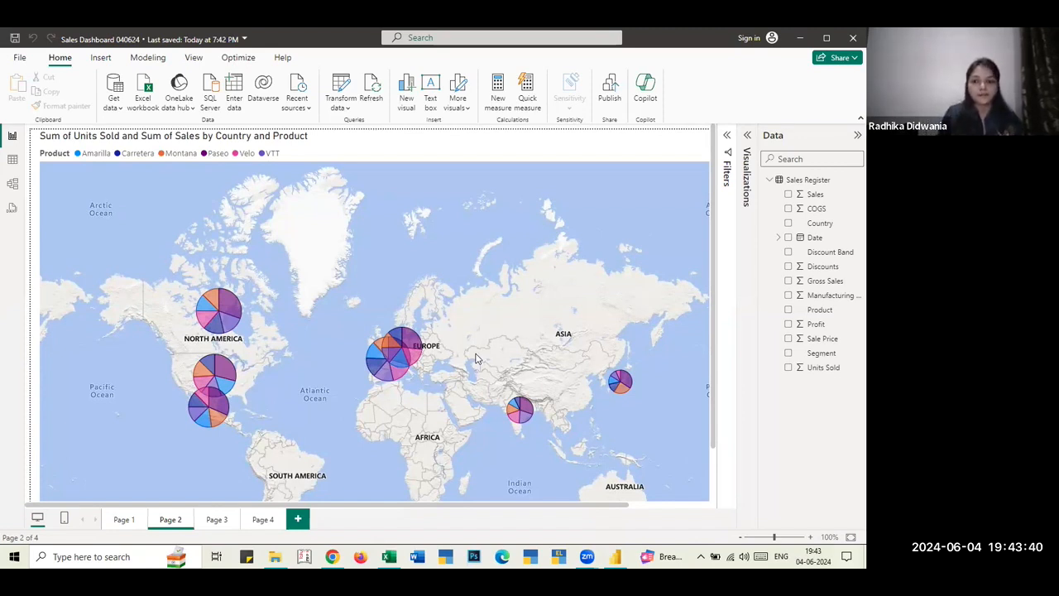
pyautogui.hotkey('alt', 'Tab')
pyautogui.hotkey('alt', 'Tab')
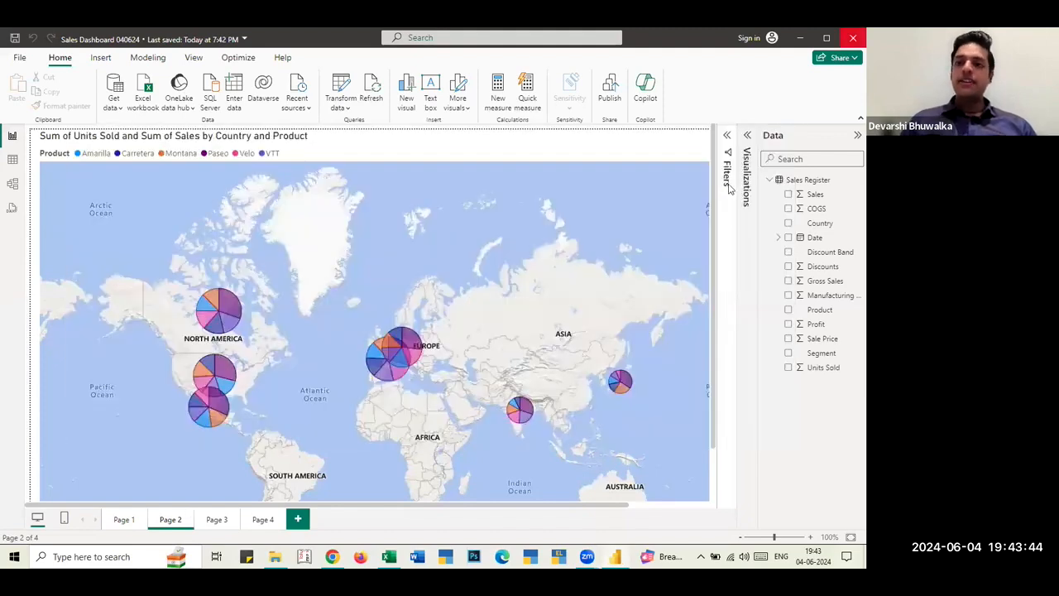
# - Collapse the Sales Register table's field list and show the table in the Model view
pyautogui.click(770, 181)
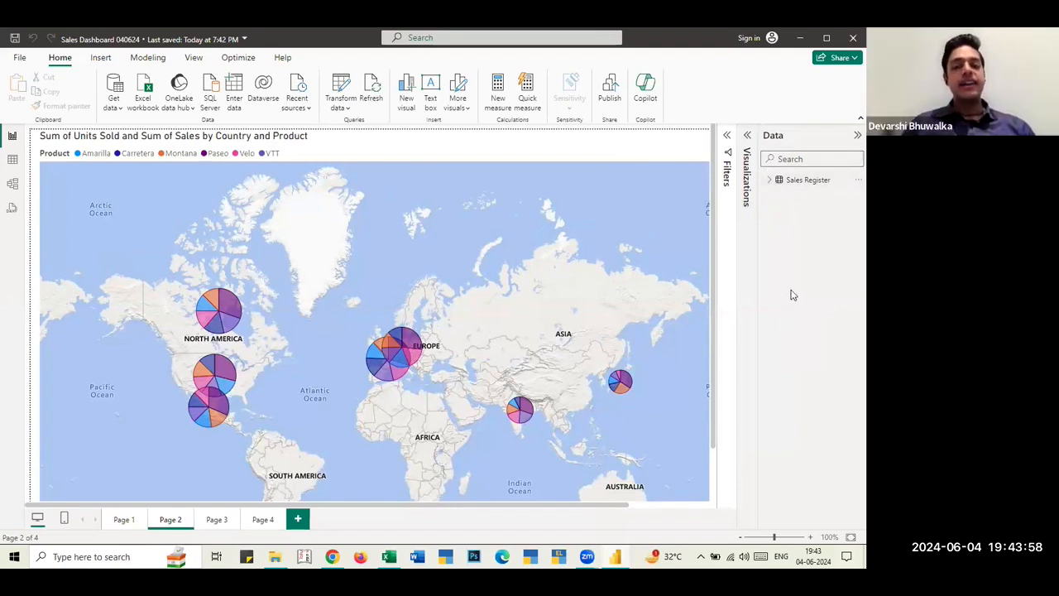
pyautogui.click(15, 186)
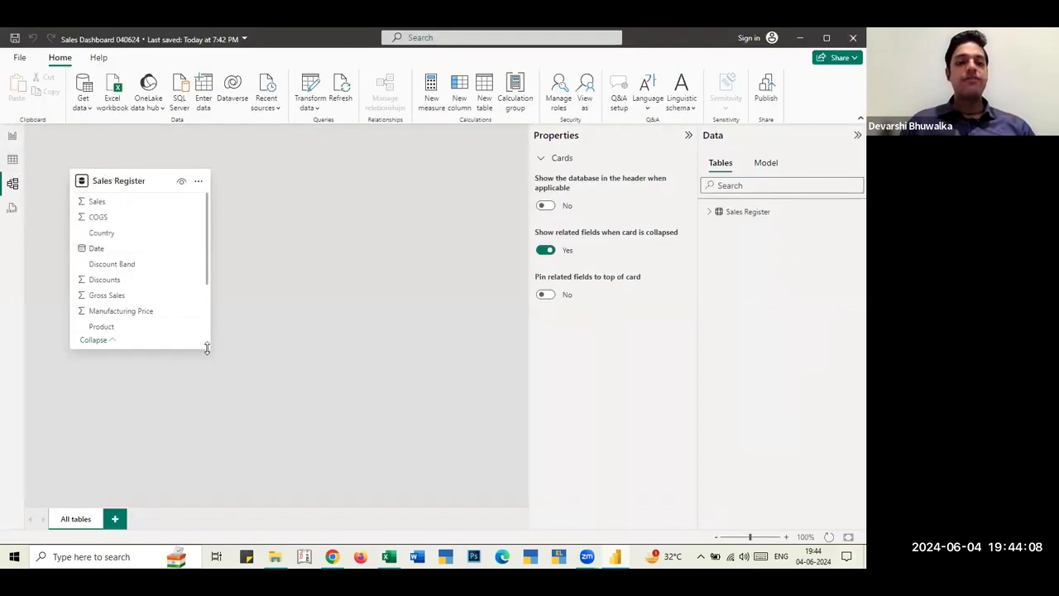
# - Enlarge the Sales Register card in the model diagram to show all its fields, and return to the report
pyautogui.moveTo(206, 348); pyautogui.dragTo(197, 434)
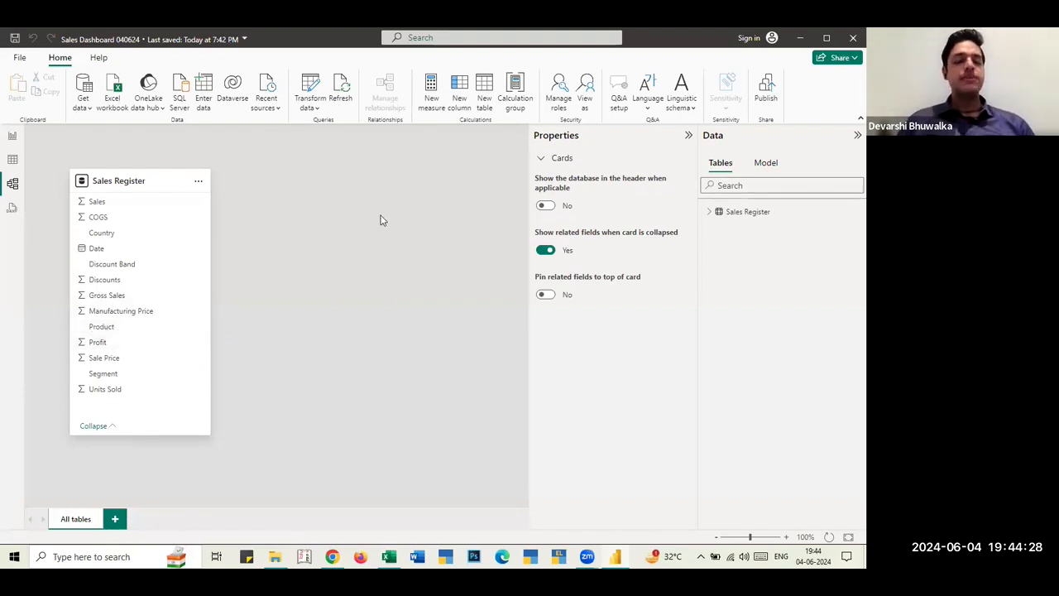
pyautogui.click(13, 135)
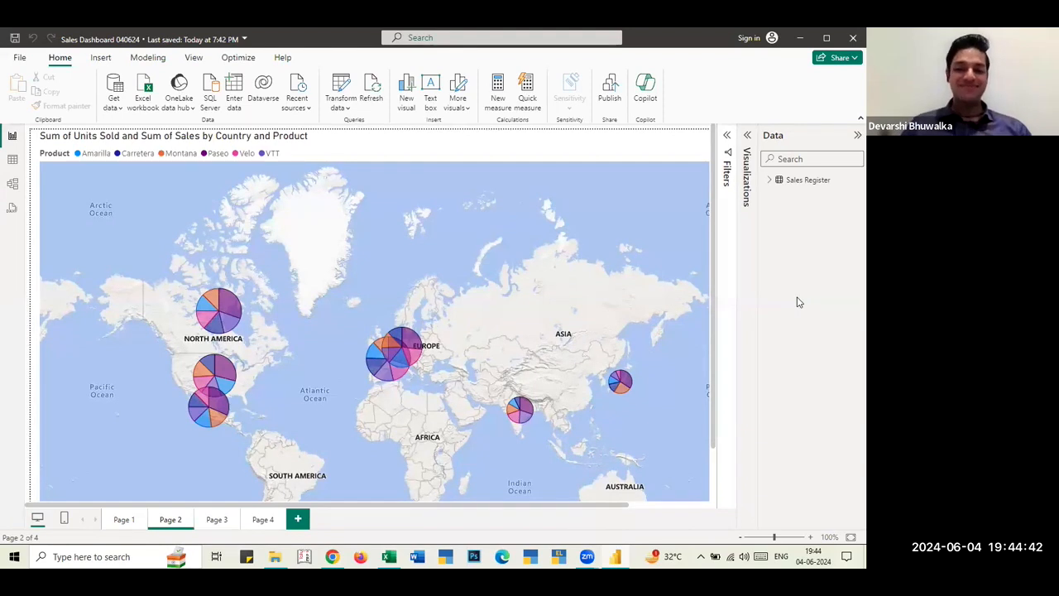
pyautogui.hotkey('alt', 'Tab')
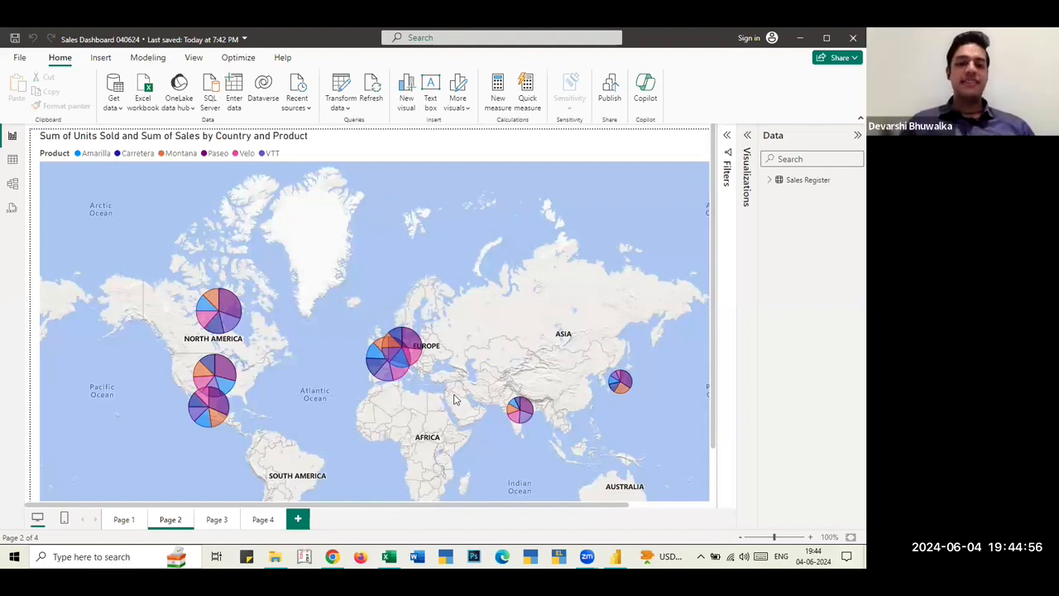
pyautogui.hotkey('alt', 'Tab')
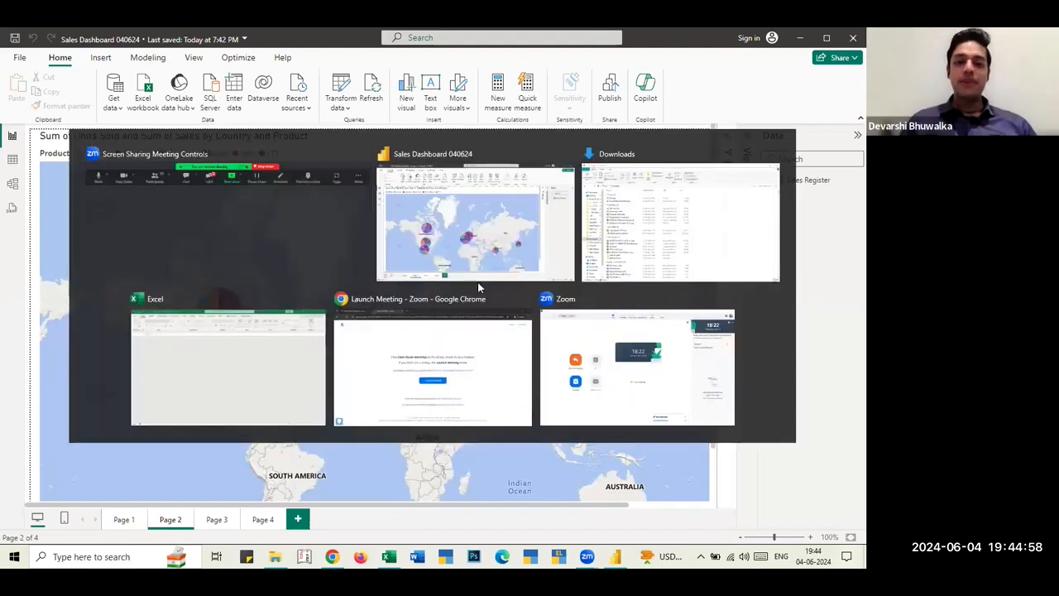
pyautogui.hotkey('alt', 'Tab')
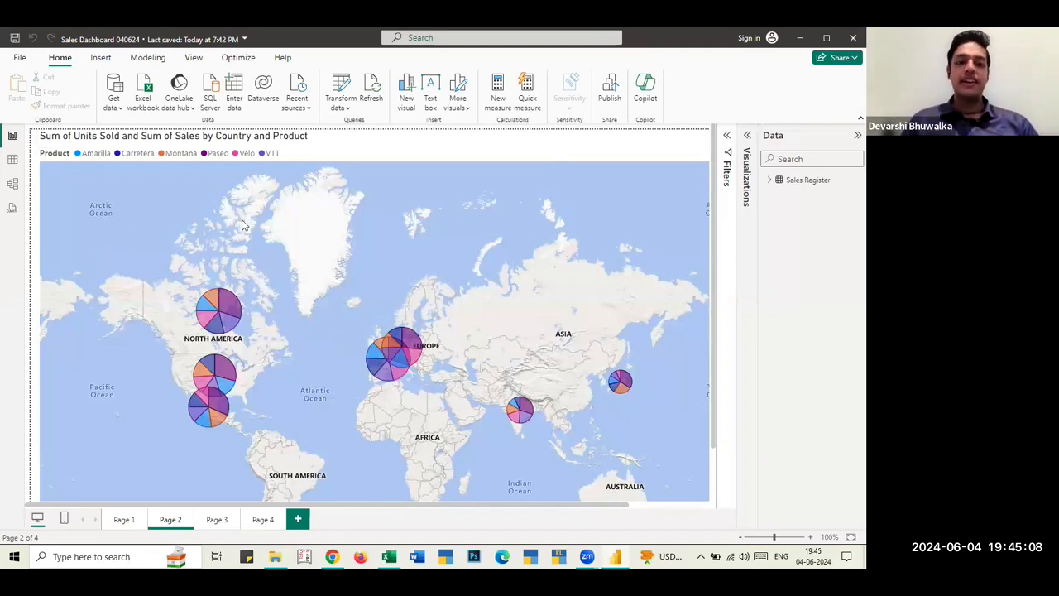
# - Show Page 1 of the report down to the product donut chart and the monthly line chart
pyautogui.click(124, 522)
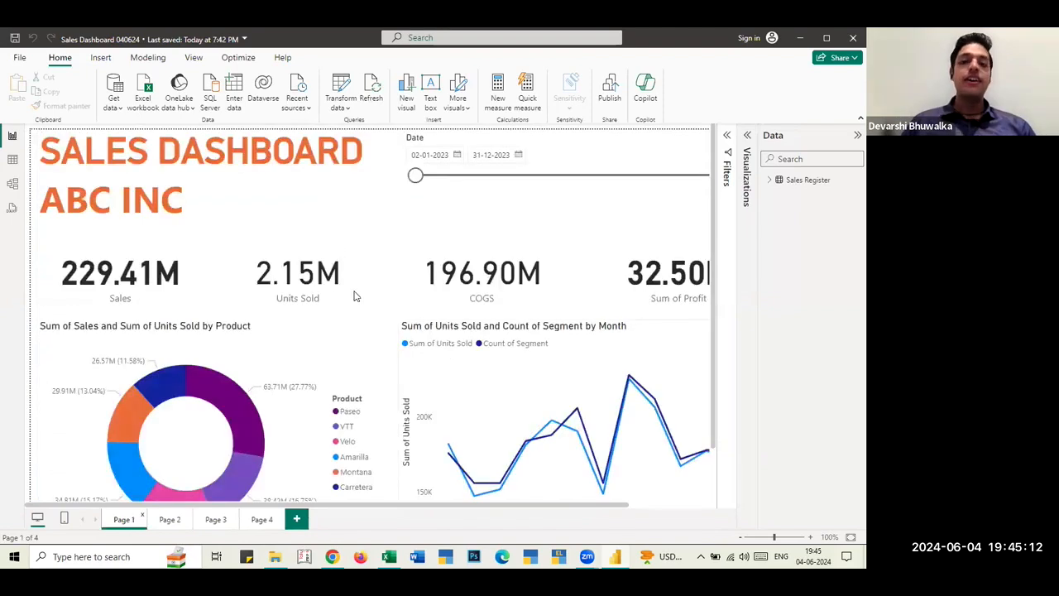
pyautogui.scroll(-2, 424, 335)
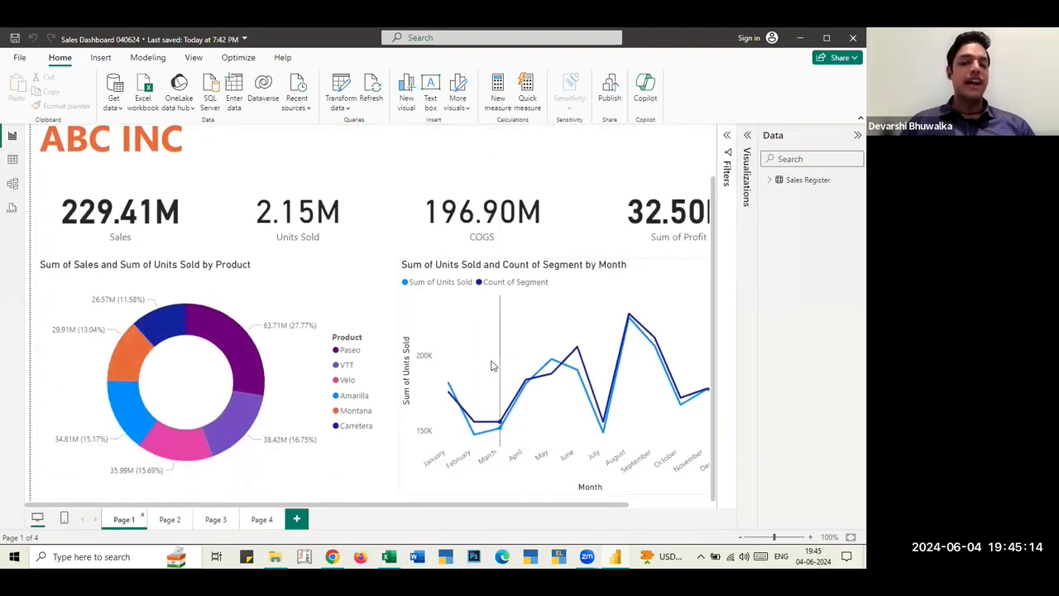
pyautogui.hotkey('alt', 'Tab')
pyautogui.hotkey('alt', 'Tab')
pyautogui.hotkey('alt', 'Tab')
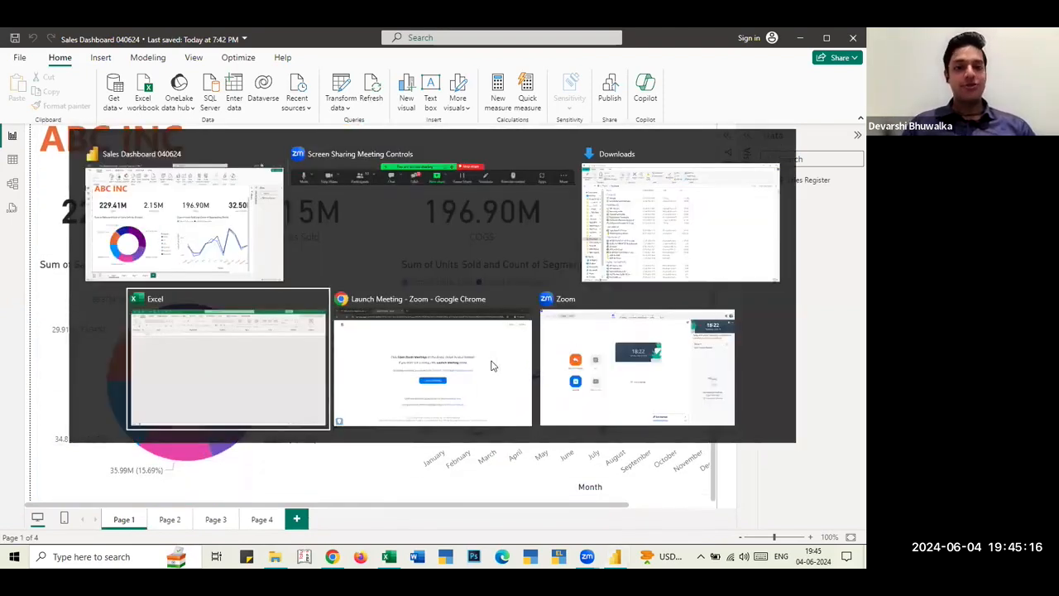
pyautogui.hotkey('alt', 'shift', 'Tab')
pyautogui.hotkey('alt', 'shift', 'Tab')
pyautogui.hotkey('alt', 'shift', 'Tab')
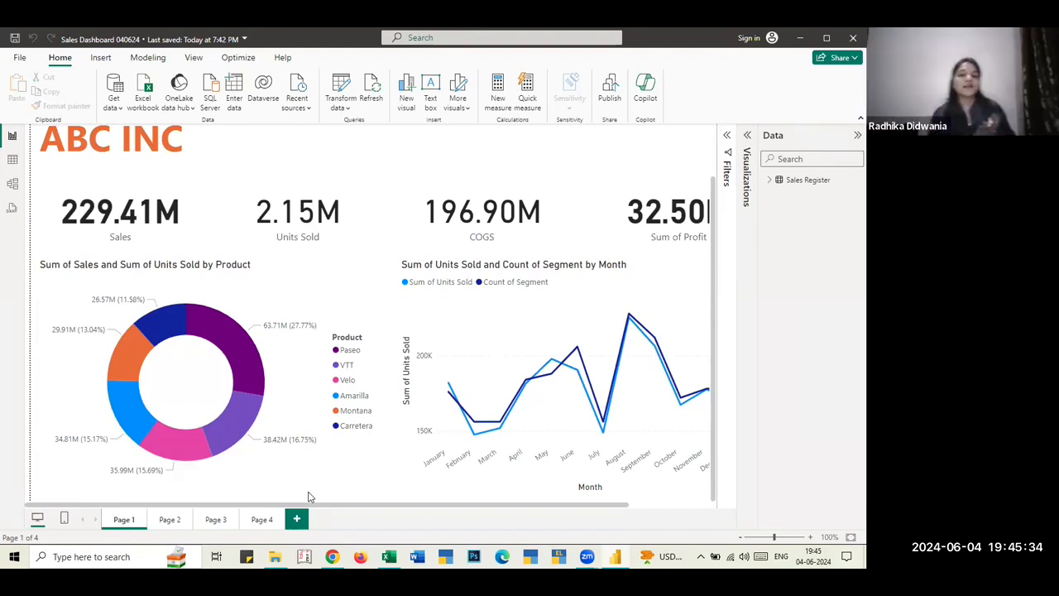
# - Export the whole Sales Dashboard 040624 report to PDF
pyautogui.scroll(1, 292, 357)
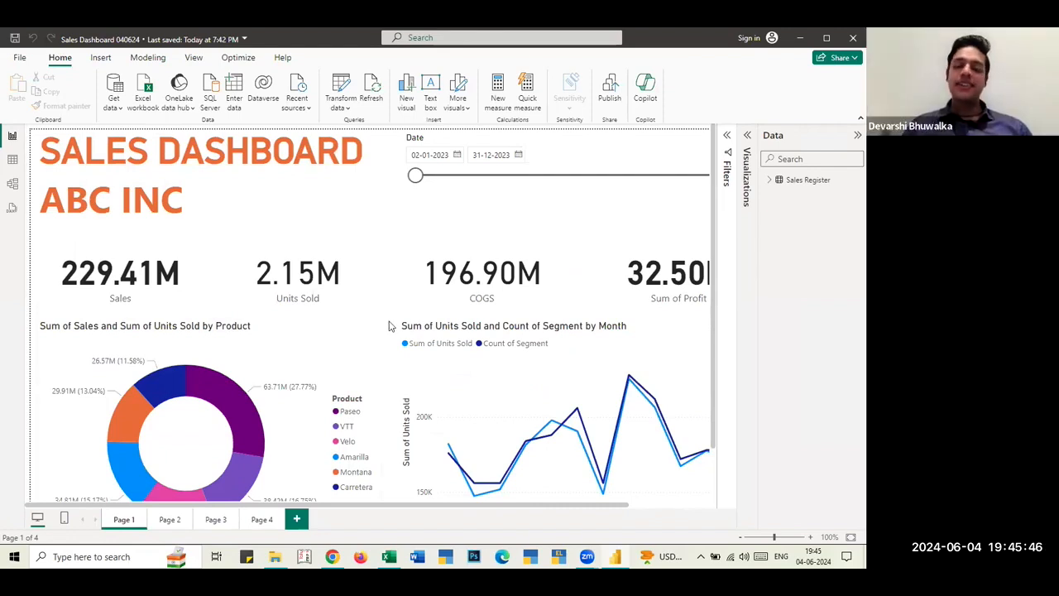
pyautogui.click(19, 57)
pyautogui.click(51, 277)
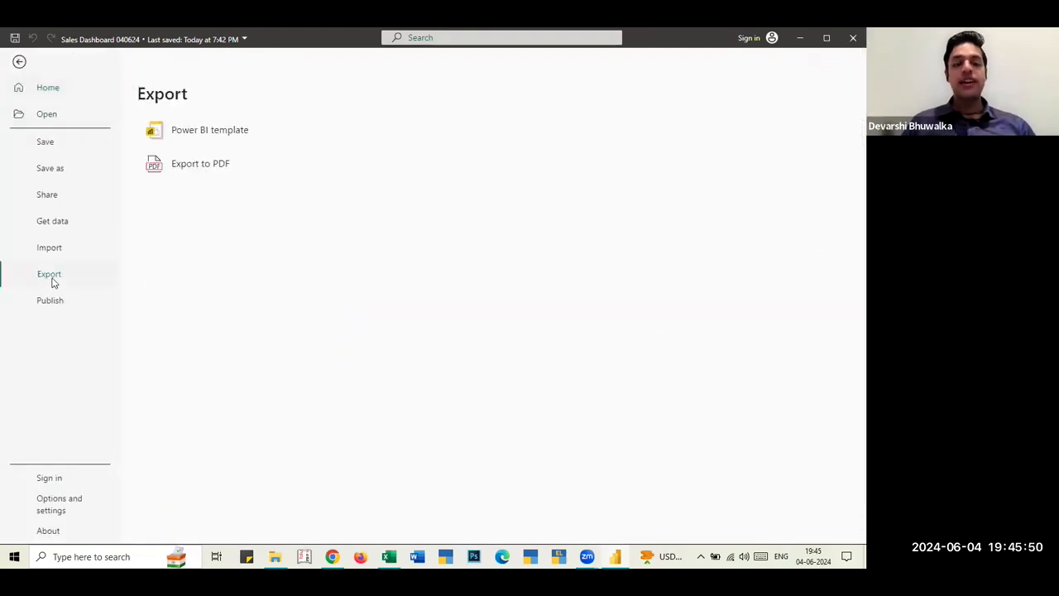
pyautogui.click(208, 173)
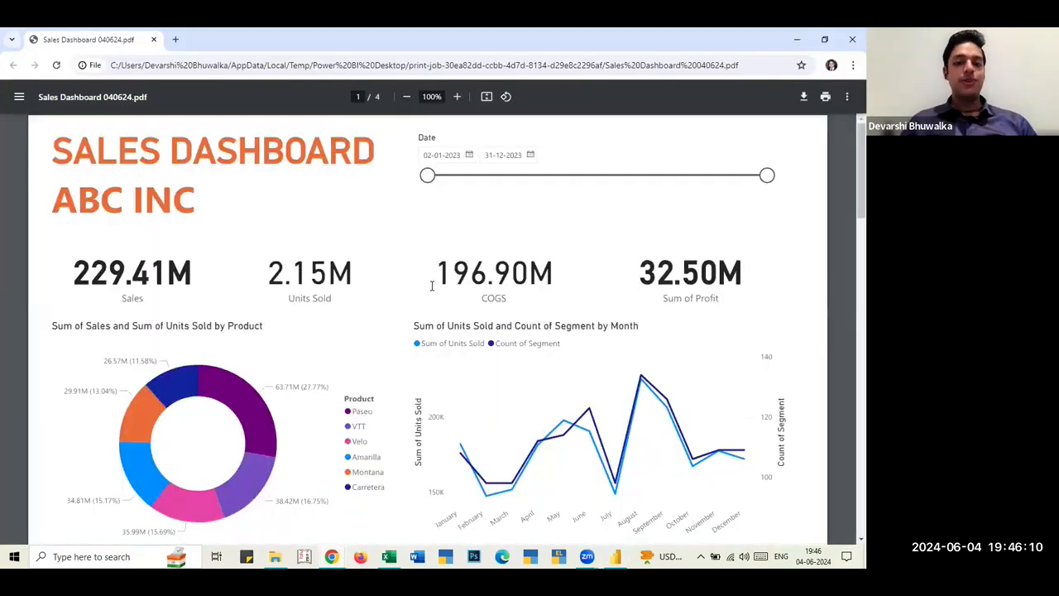
# - Look through the pages of the exported Sales Dashboard 040624.pdf and switch back to Power BI Desktop
pyautogui.scroll(-20, 433, 301)
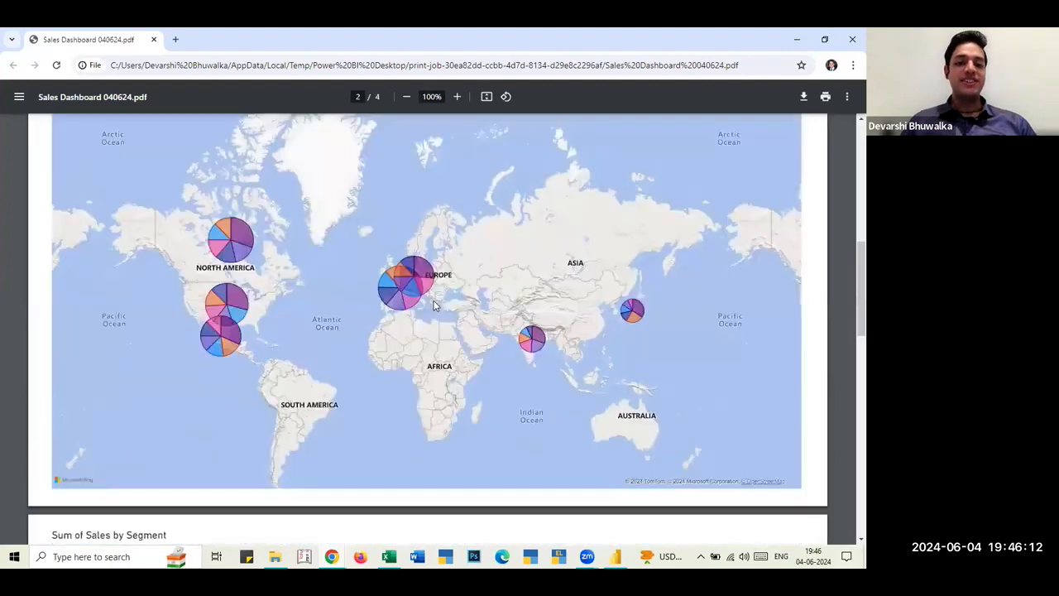
pyautogui.scroll(10, 430, 301)
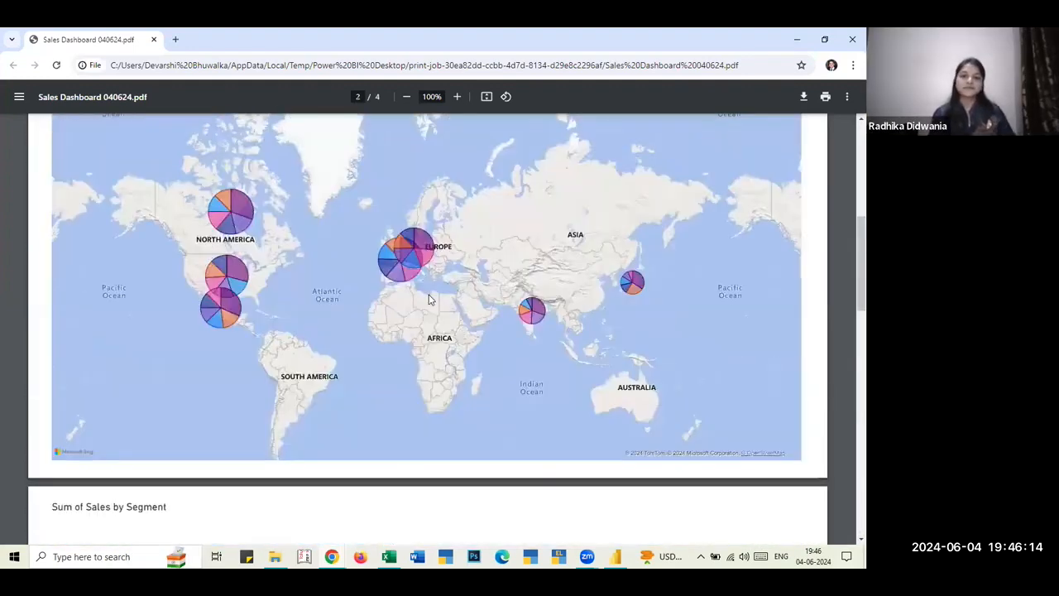
pyautogui.hotkey('alt', 'Tab')
pyautogui.hotkey('alt', 'Tab')
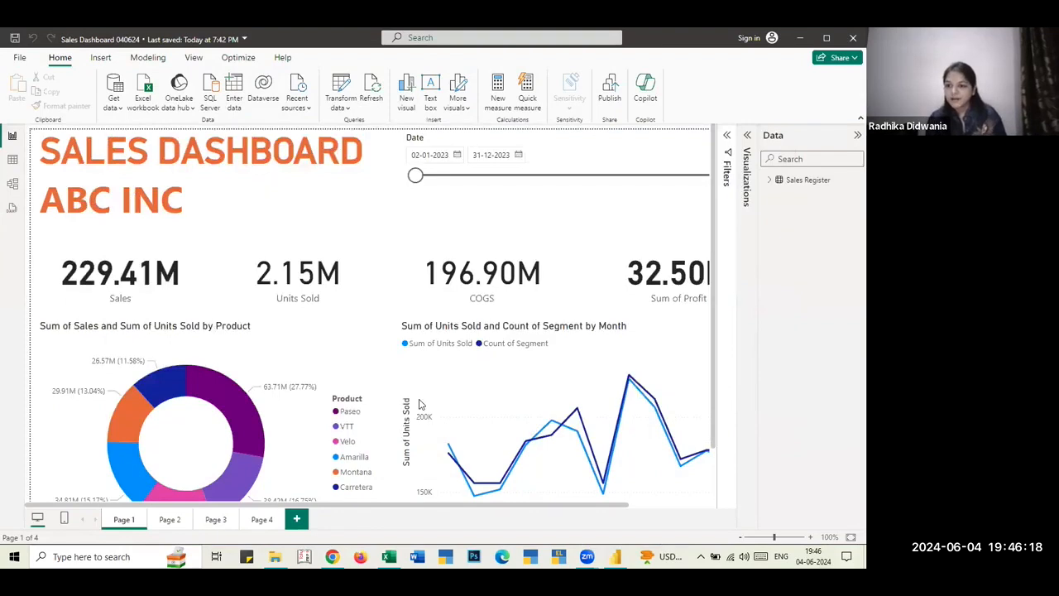
pyautogui.hotkey('alt', 'Tab')
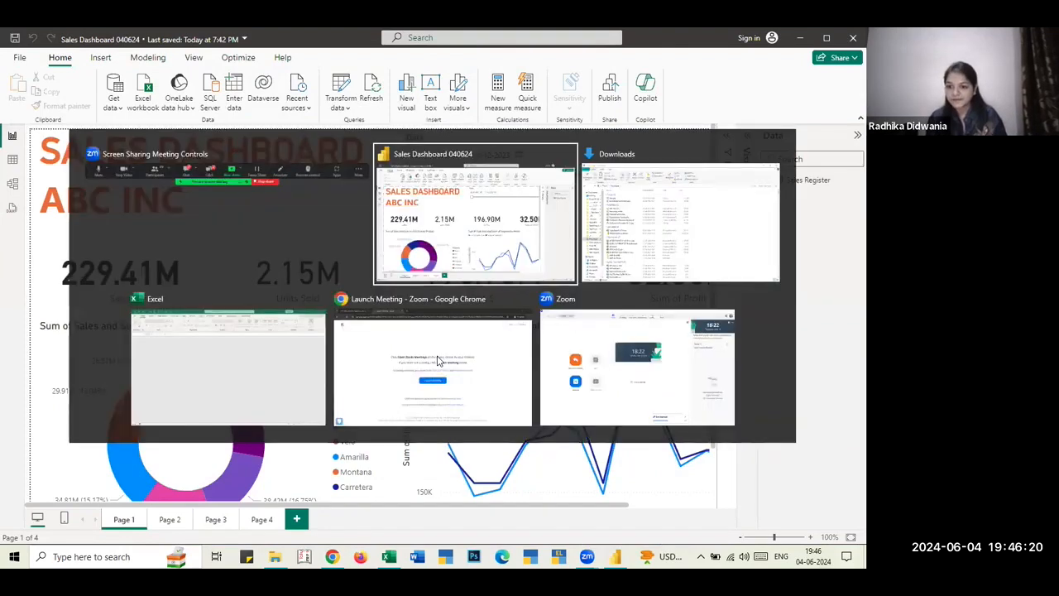
pyautogui.hotkey('alt', 'Tab')
pyautogui.hotkey('alt', 'shift', 'Tab')
pyautogui.hotkey('alt', 'shift', 'Tab')
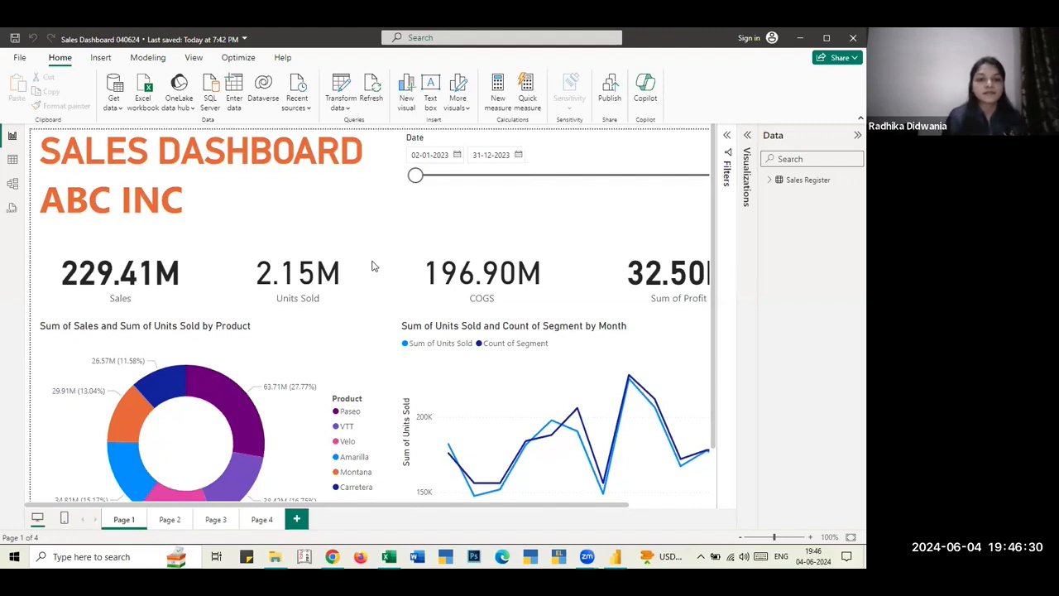
pyautogui.hotkey('alt', 'Tab')
pyautogui.hotkey('alt', 'Tab')
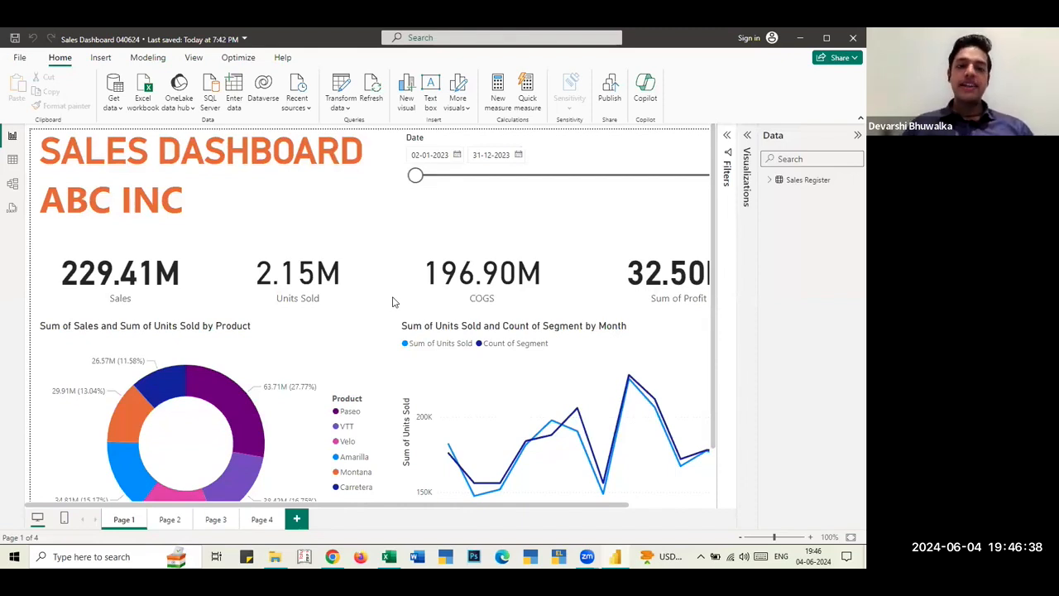
pyautogui.hotkey('alt', 'Tab')
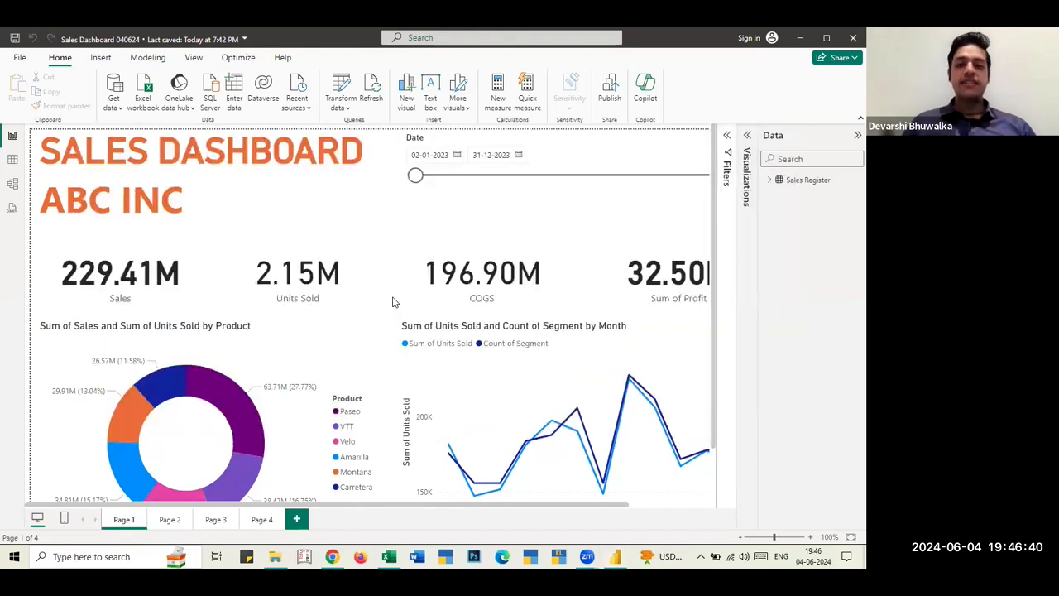
pyautogui.hotkey('alt', 'Tab')
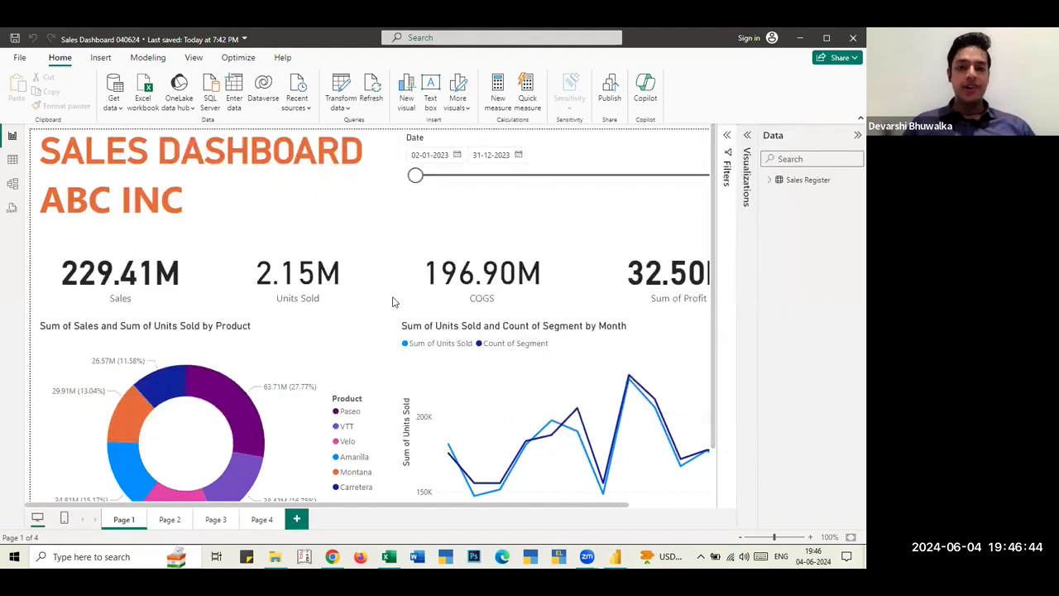
pyautogui.hotkey('alt', 'Tab')
pyautogui.hotkey('alt', 'Tab')
pyautogui.hotkey('alt', 'shift', 'Tab')
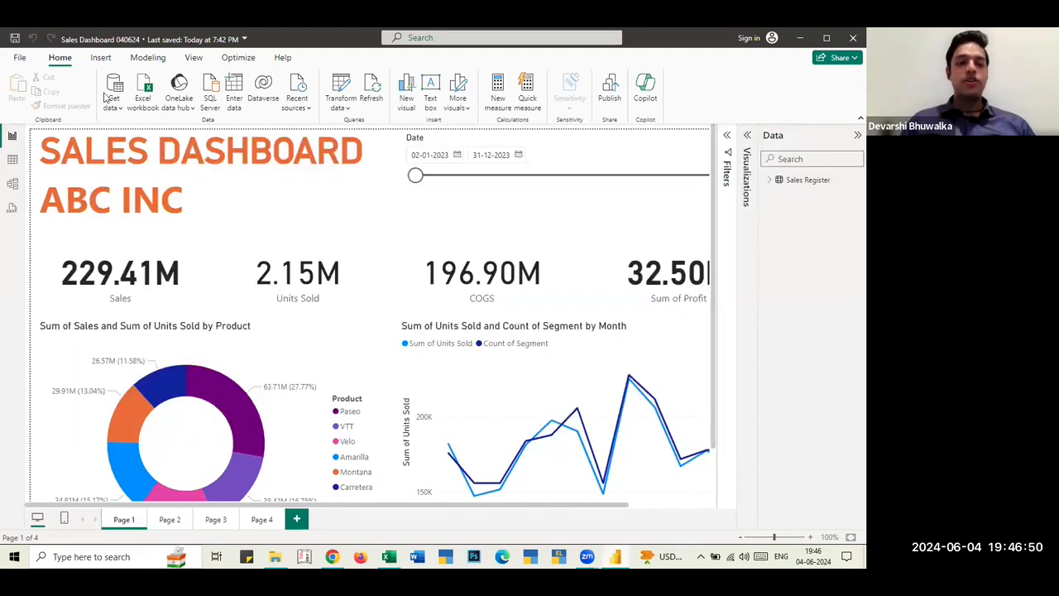
# - Open the full list of available data sources for importing data, beyond the common ones
pyautogui.click(124, 111)
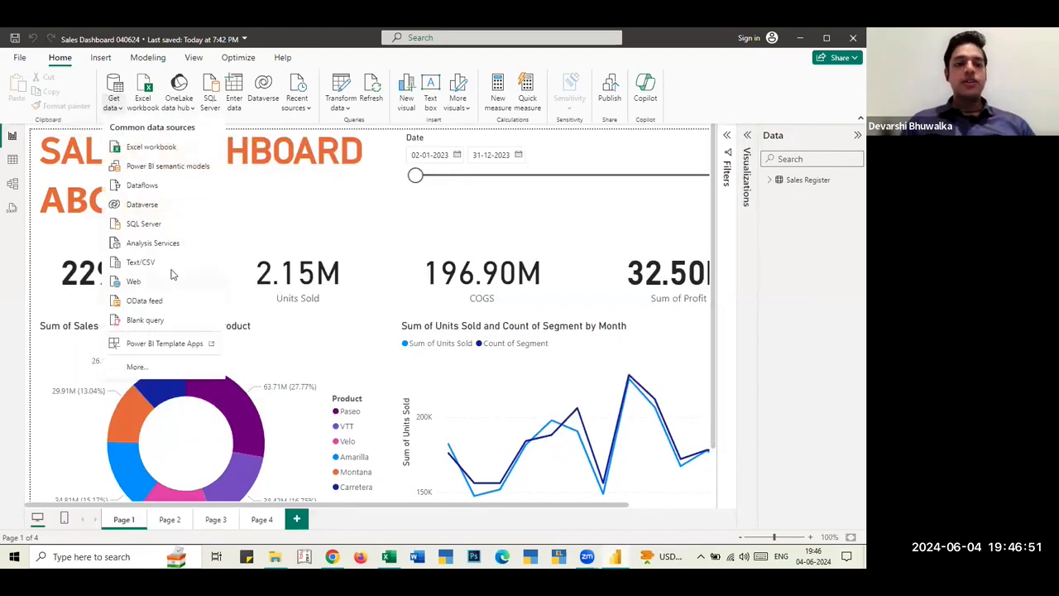
pyautogui.click(163, 370)
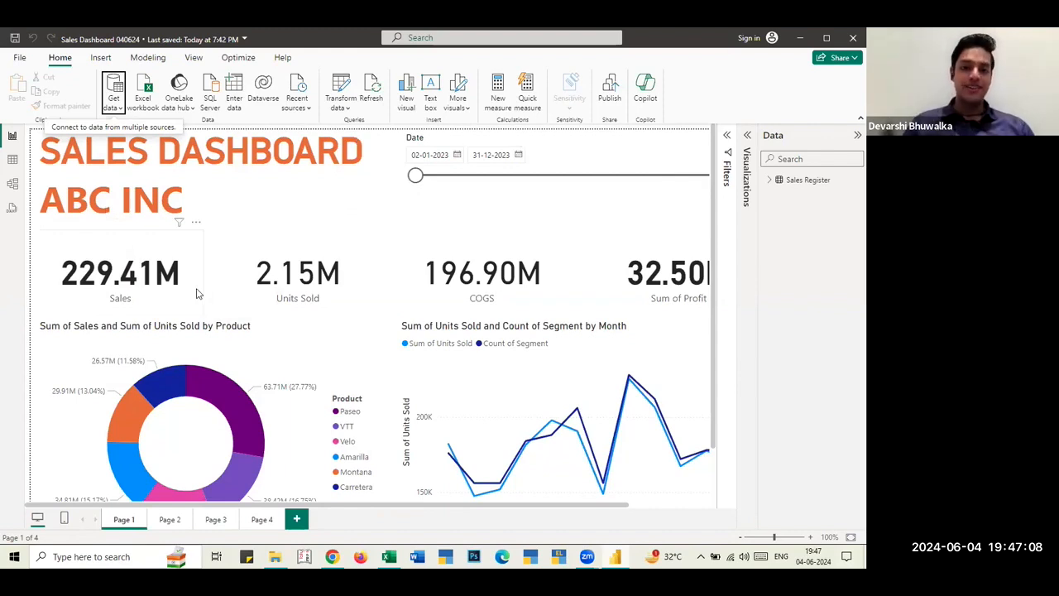
pyautogui.hotkey('alt', 'Tab')
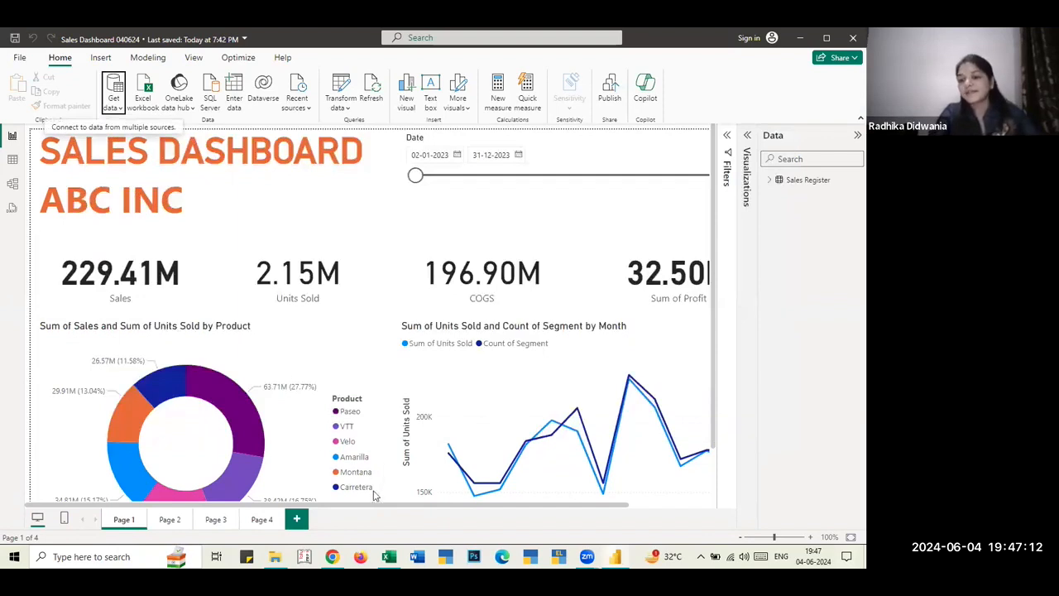
# - Open Copilot without signing in, and close it again after collapsing the Data pane
pyautogui.click(648, 98)
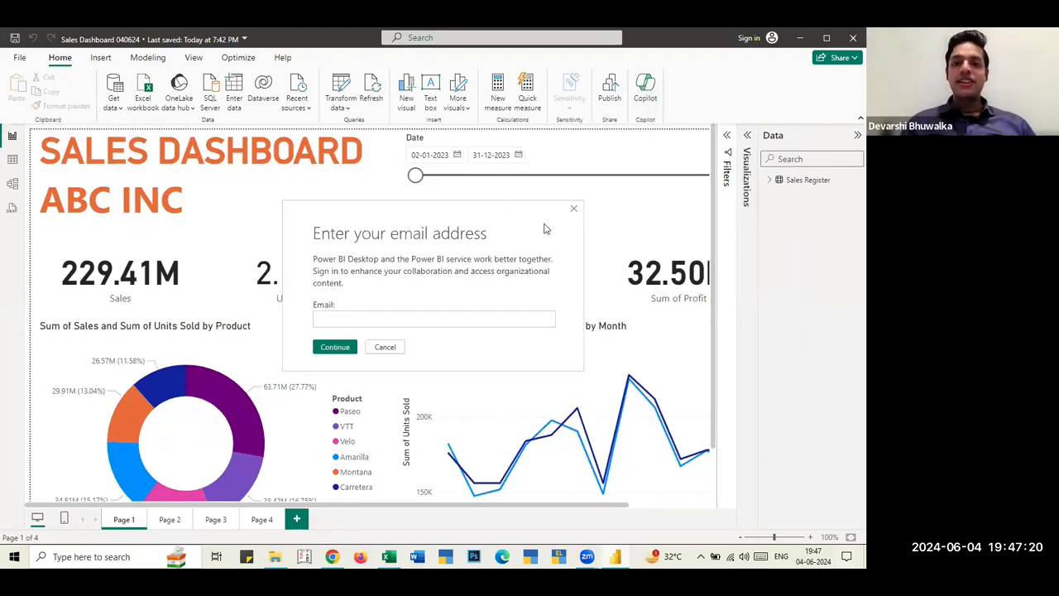
pyautogui.click(574, 210)
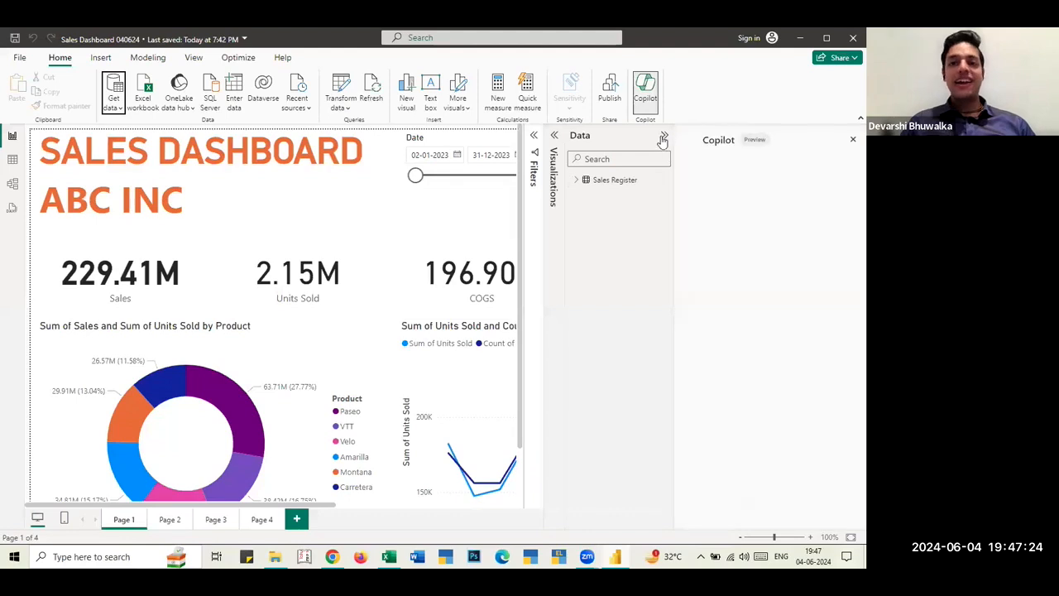
pyautogui.click(663, 137)
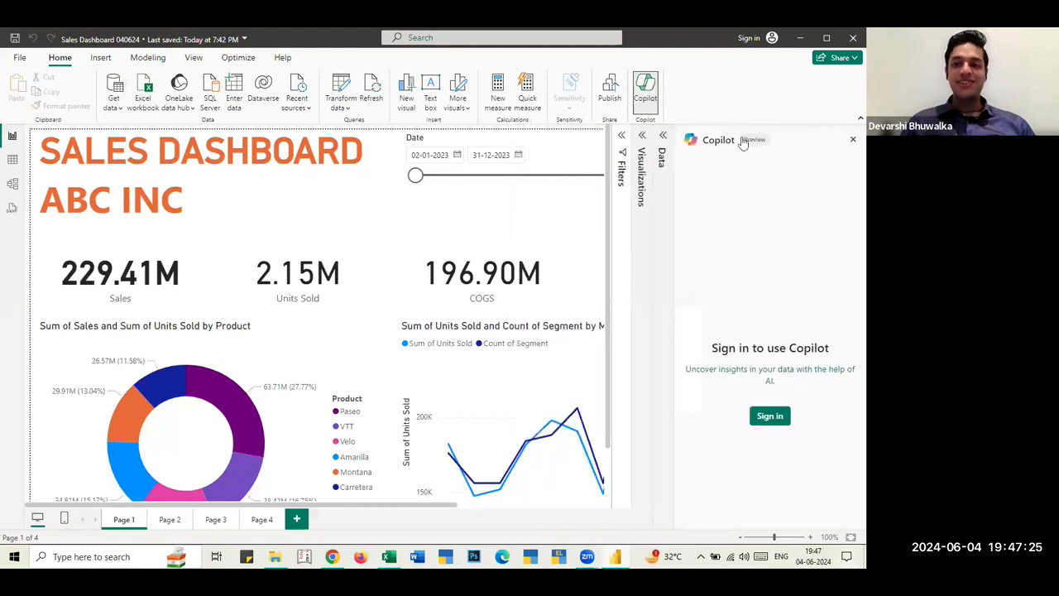
pyautogui.click(852, 141)
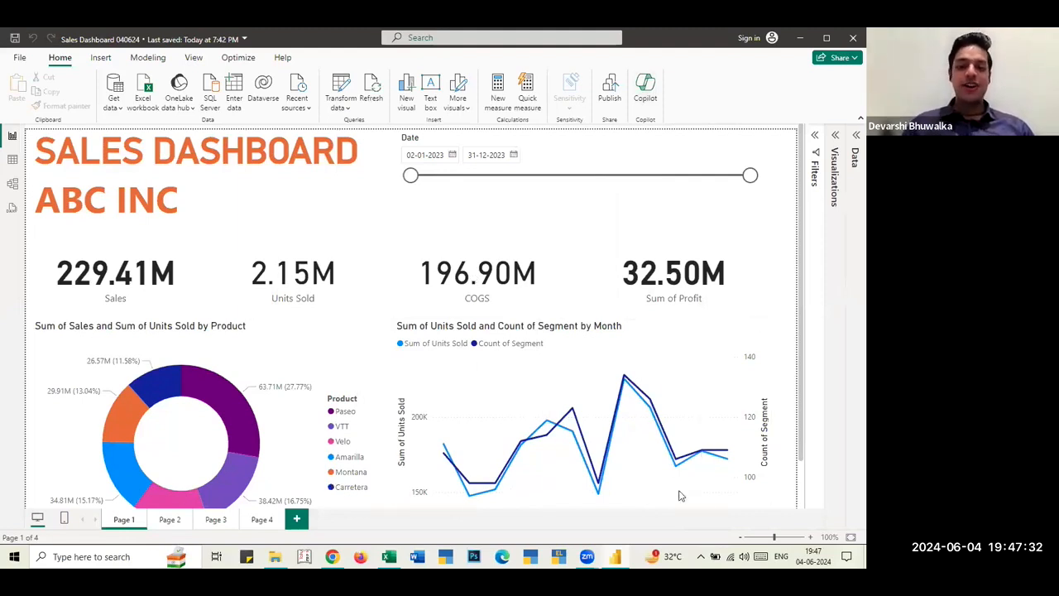
pyautogui.moveTo(725, 505)
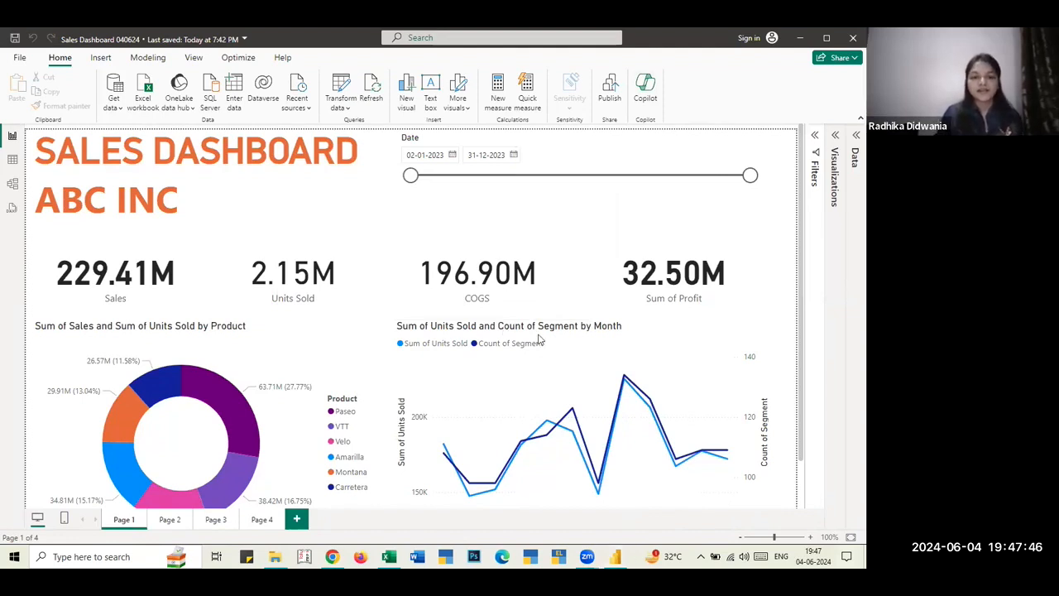
pyautogui.hotkey('alt', 'Tab')
pyautogui.hotkey('alt', 'Tab')
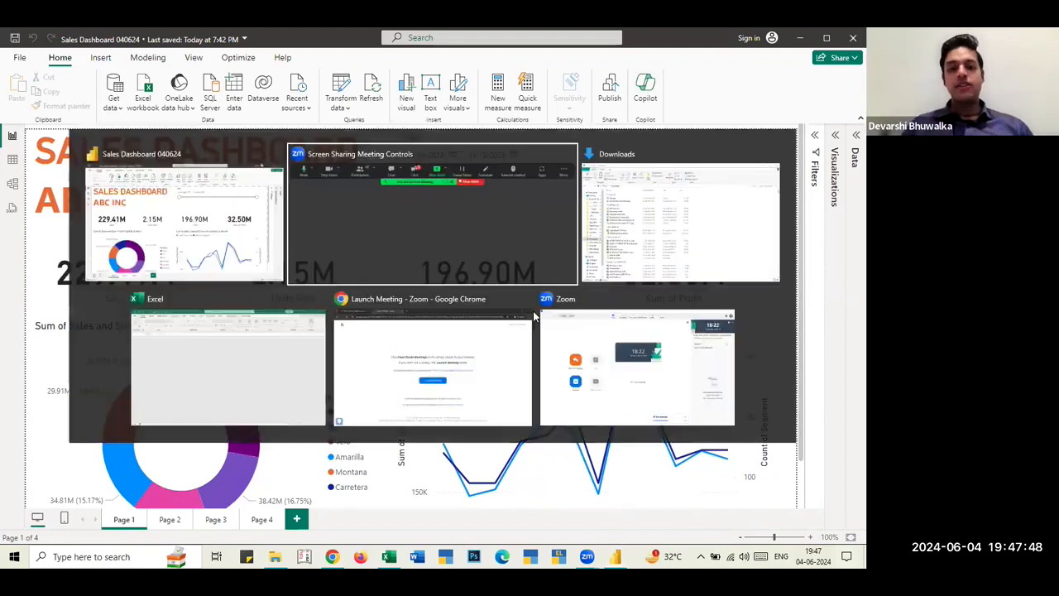
pyautogui.hotkey('alt', 'Tab')
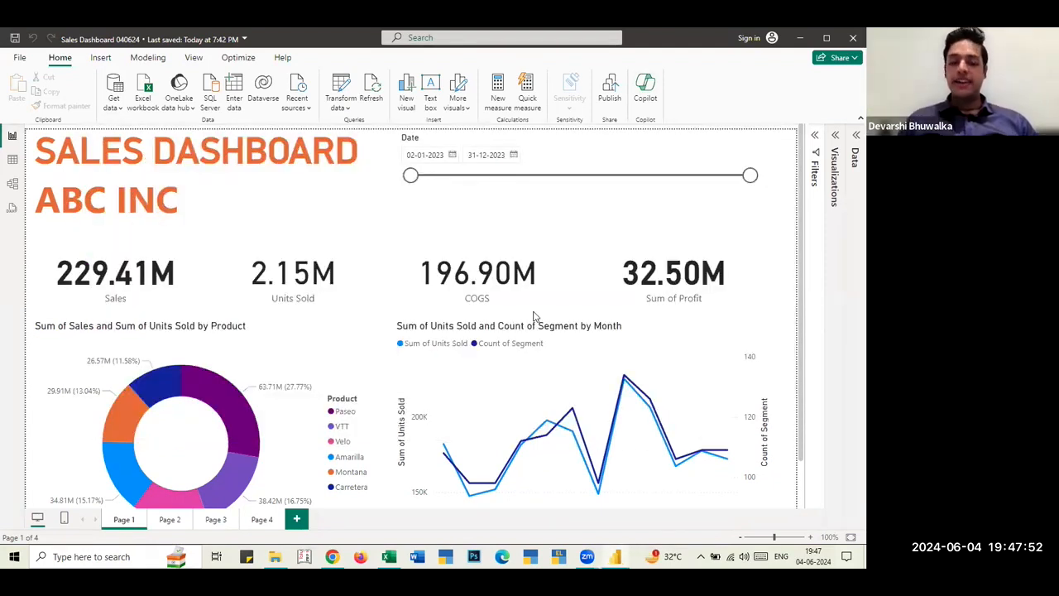
pyautogui.hotkey('alt', 'Tab')
pyautogui.press('Tab')
pyautogui.press('Tab')
pyautogui.press('Tab')
pyautogui.press('Tab')
pyautogui.hotkey('alt', 'Tab')
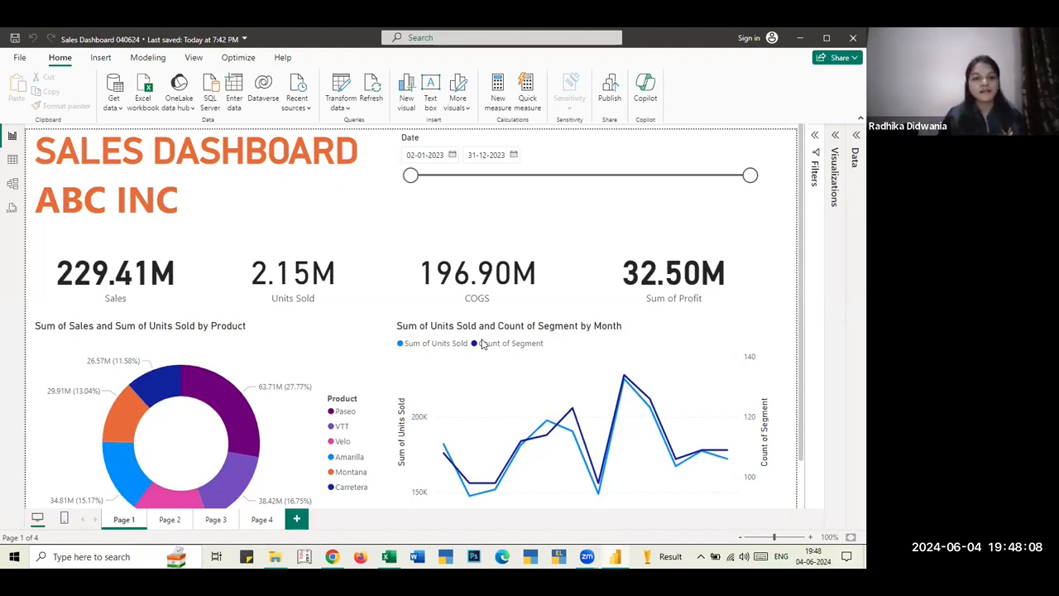
pyautogui.hotkey('alt', 'Tab')
pyautogui.hotkey('alt', 'Tab')
pyautogui.hotkey('alt', 'Tab')
pyautogui.hotkey('alt', 'shift', 'Tab')
pyautogui.hotkey('alt', 'shift', 'Tab')
pyautogui.hotkey('alt', 'shift', 'Tab')
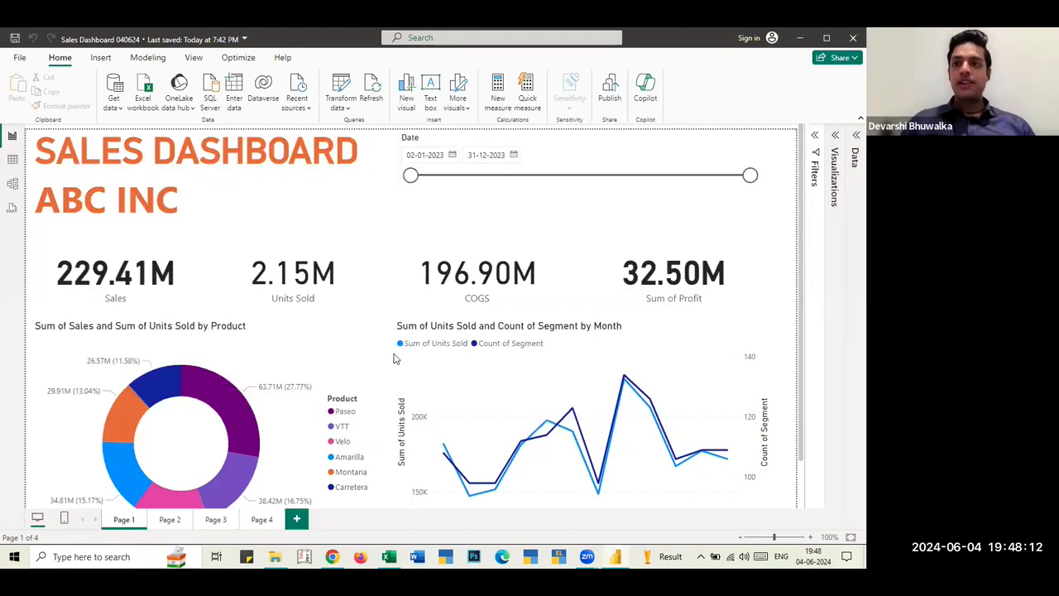
# - Show the Sales Register rows in the Table view and return to the report's Page 1
pyautogui.click(12, 168)
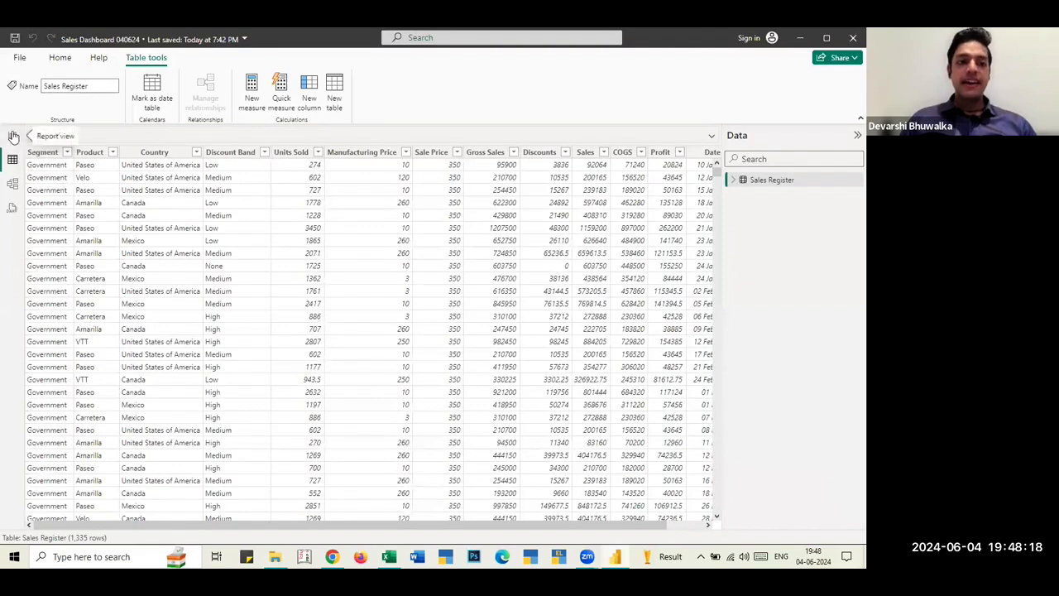
pyautogui.click(12, 135)
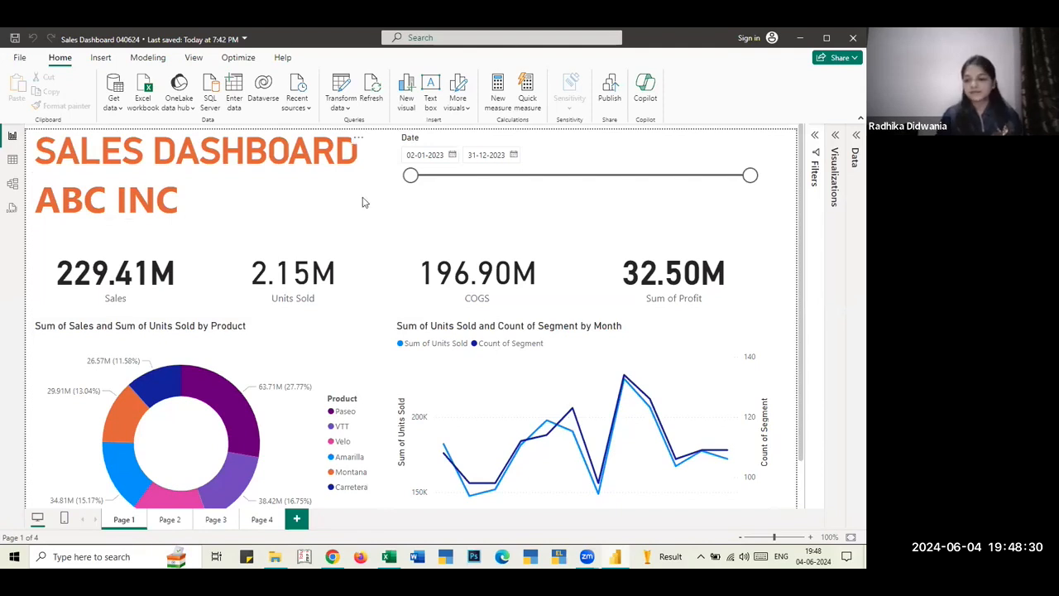
pyautogui.hotkey('alt', 'Tab')
pyautogui.hotkey('alt', 'shift', 'Tab')
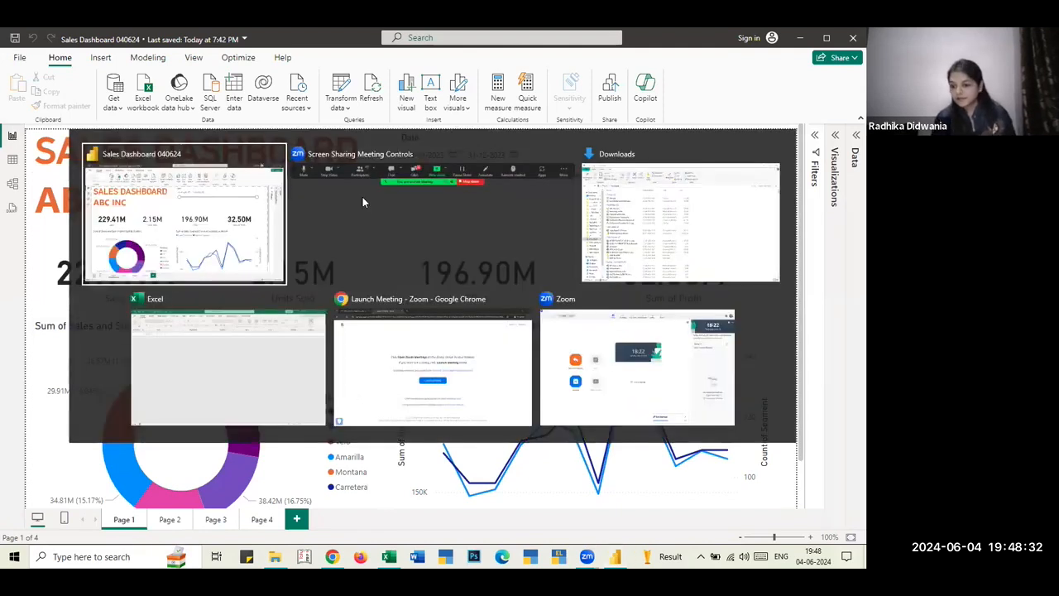
pyautogui.hotkey('alt', 'Tab')
pyautogui.hotkey('alt', 'Tab')
pyautogui.hotkey('alt', 'Tab')
pyautogui.hotkey('alt', 'shift', 'Tab')
pyautogui.hotkey('alt', 'shift', 'Tab')
pyautogui.hotkey('alt', 'shift', 'Tab')
pyautogui.hotkey('alt', 'Tab')
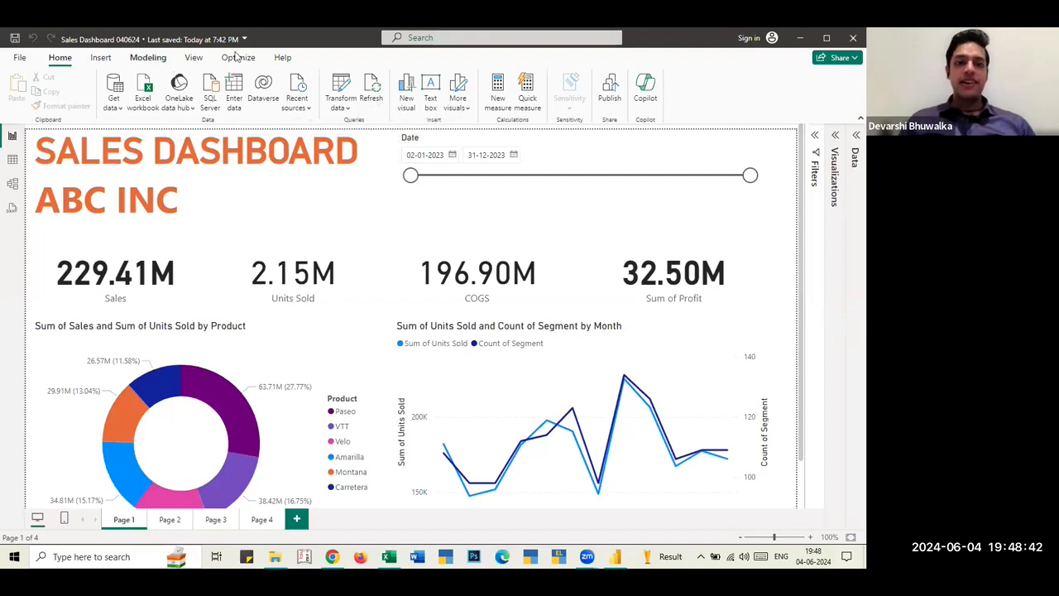
# - Search the full list of data sources for odbc and start a connection to the ODBC source
pyautogui.click(117, 110)
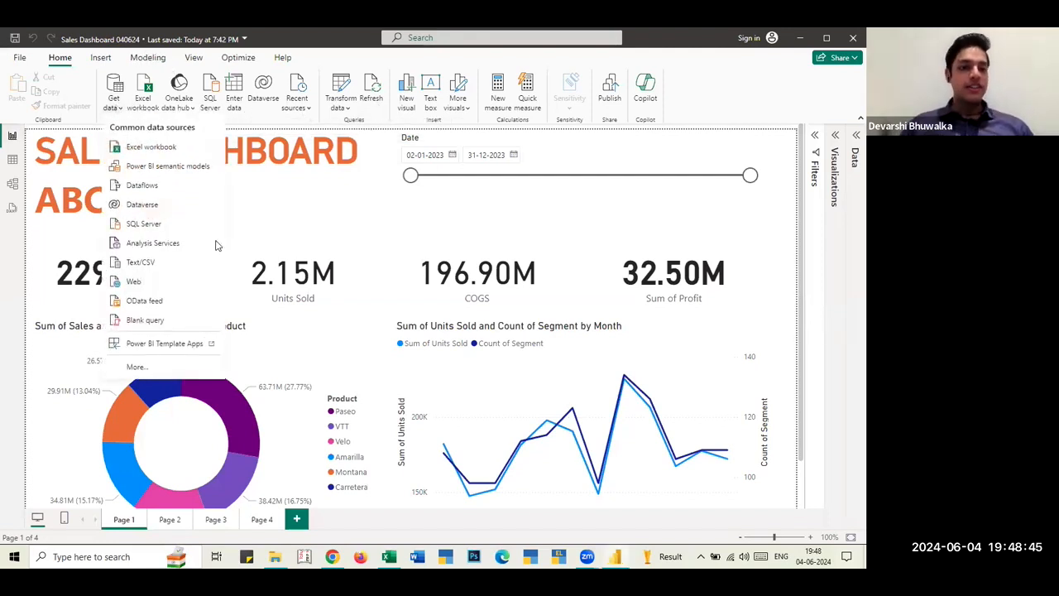
pyautogui.click(160, 368)
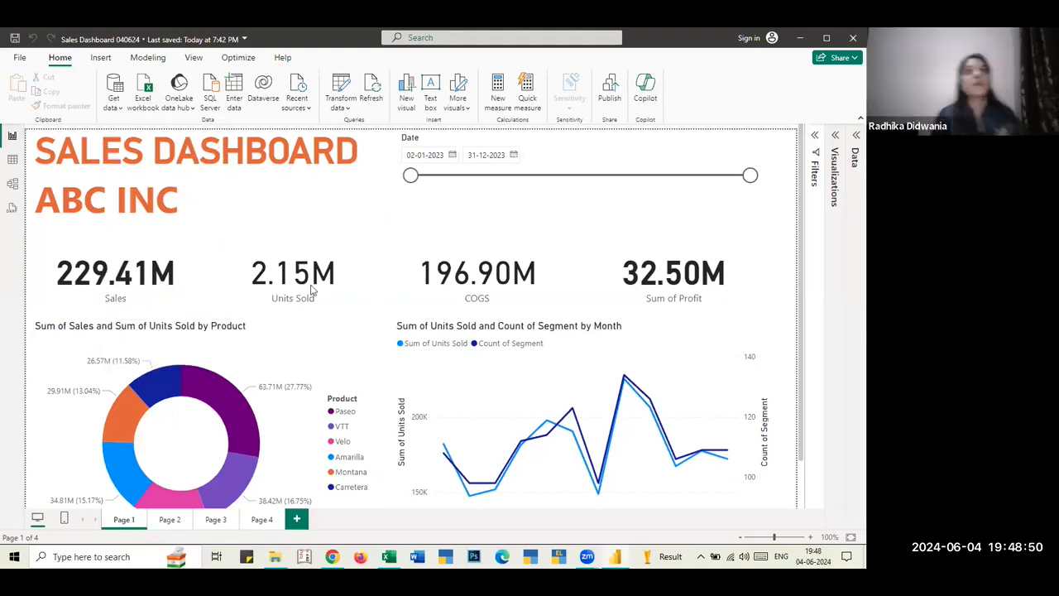
pyautogui.write('odbc')
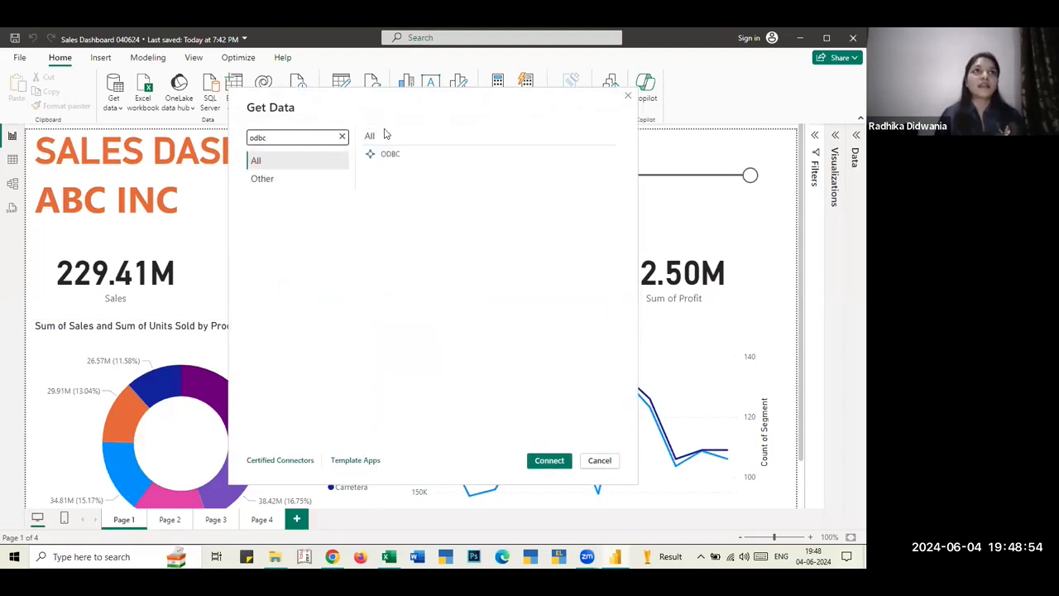
pyautogui.click(391, 155)
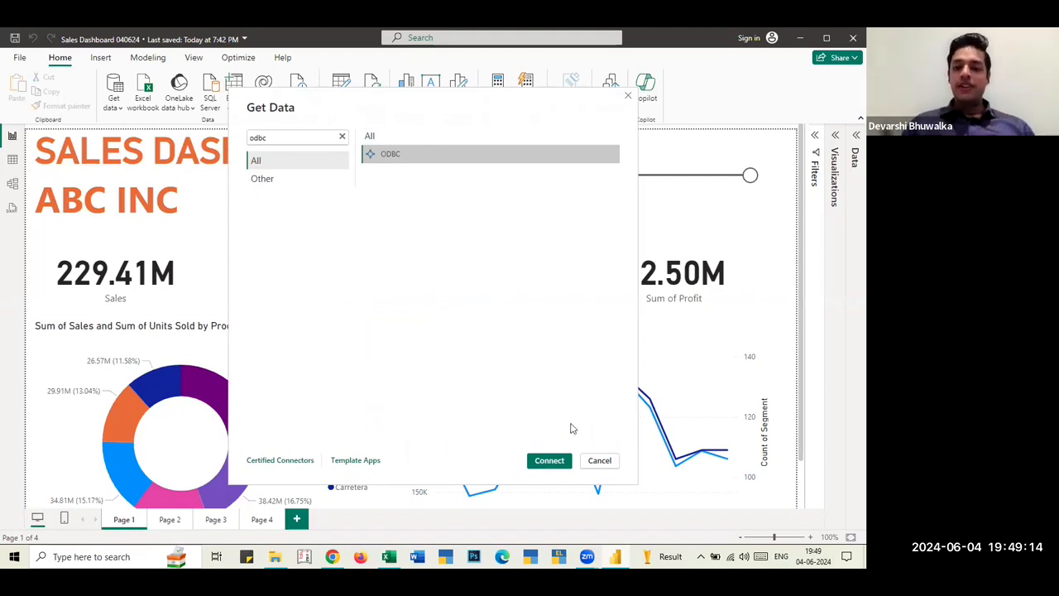
pyautogui.click(549, 460)
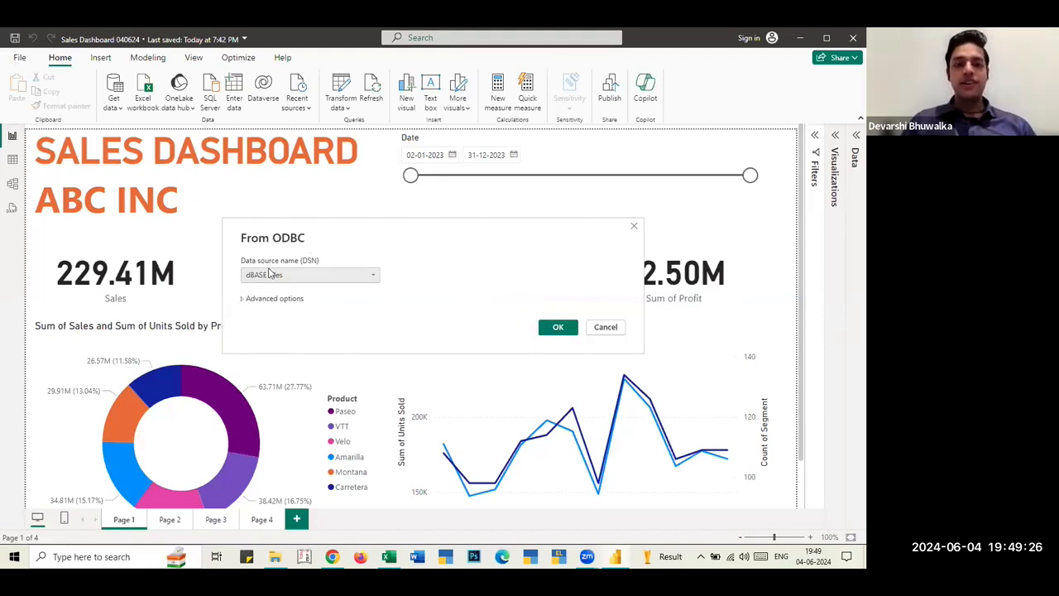
# - Examine the available ODBC data source names and the advanced SQL statement options, and close the dialog without connecting
pyautogui.click(241, 299)
pyautogui.click(364, 275)
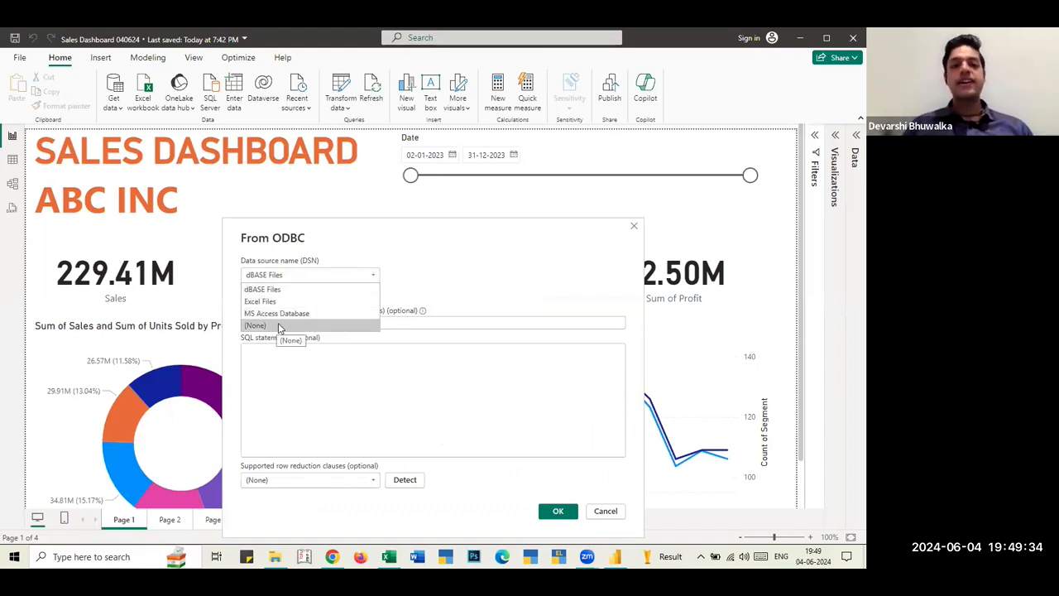
pyautogui.click(428, 273)
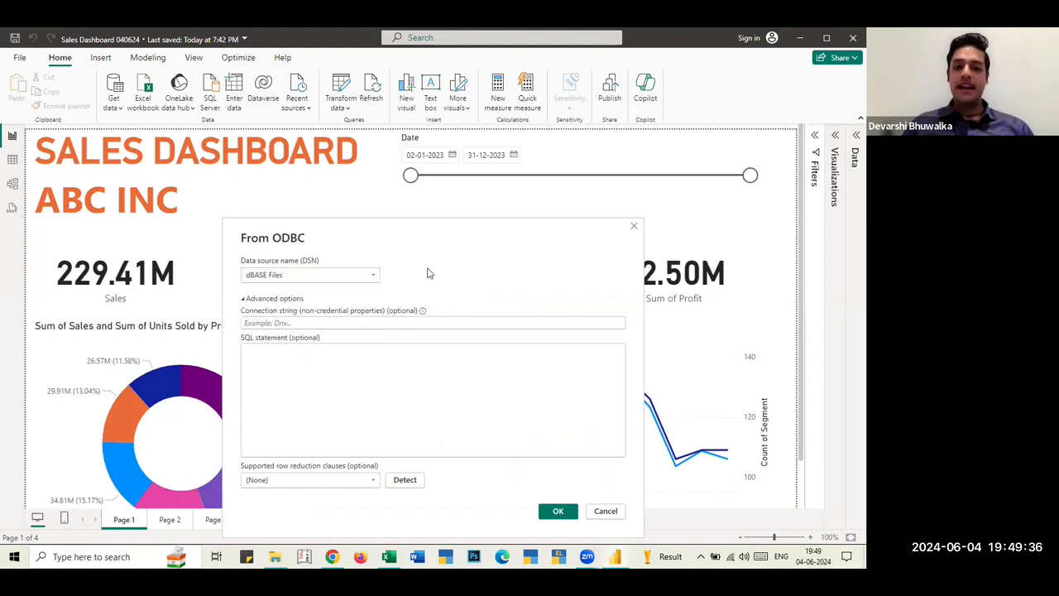
pyautogui.click(334, 367)
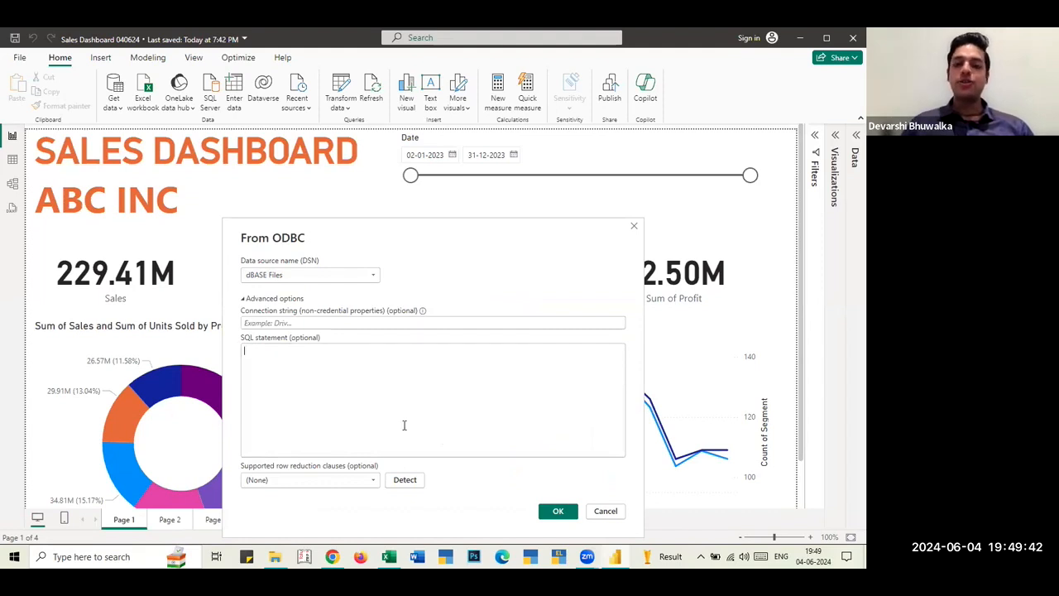
pyautogui.click(634, 226)
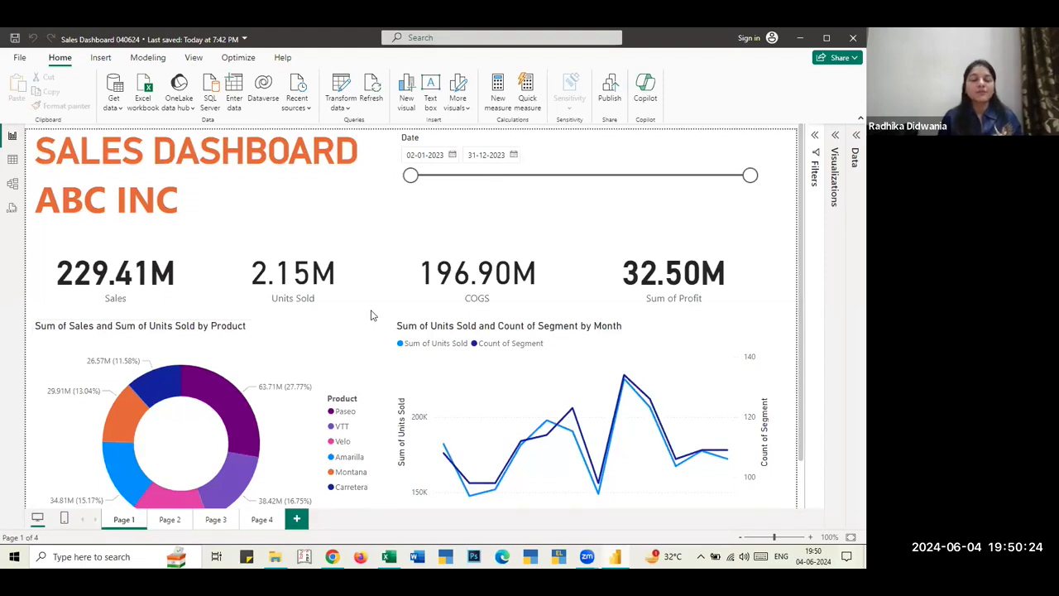
pyautogui.hotkey('alt', 'Tab')
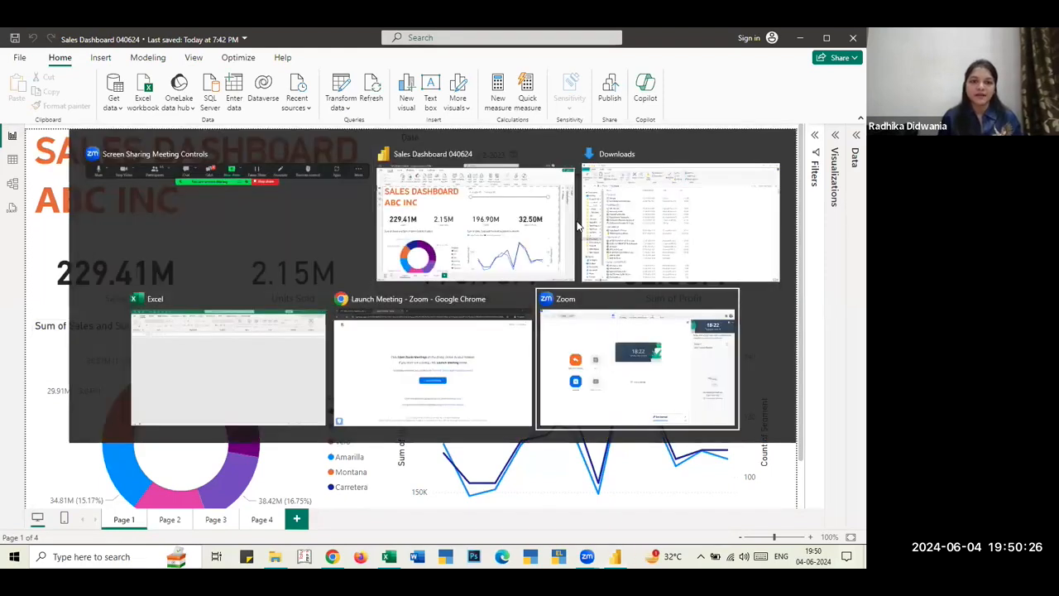
pyautogui.hotkey('alt', 'Tab')
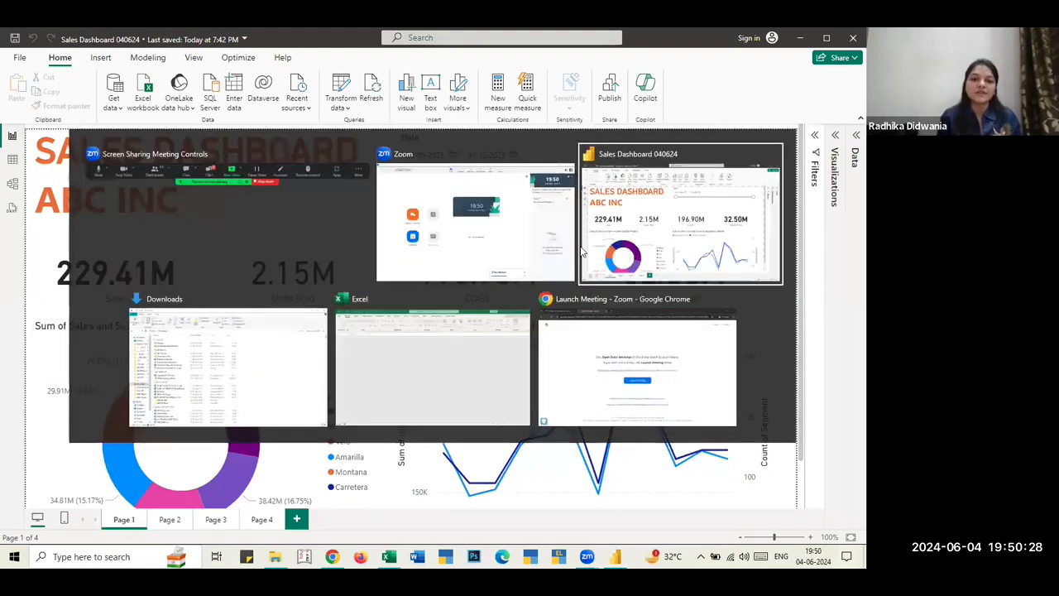
pyautogui.hotkey('alt', 'Tab')
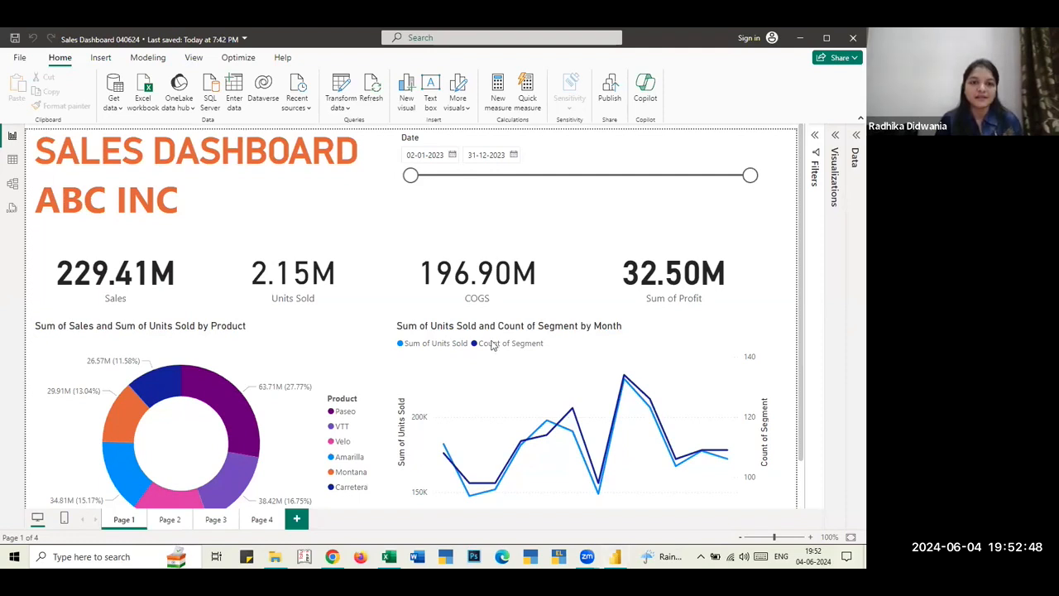
pyautogui.hotkey('alt', 'Tab')
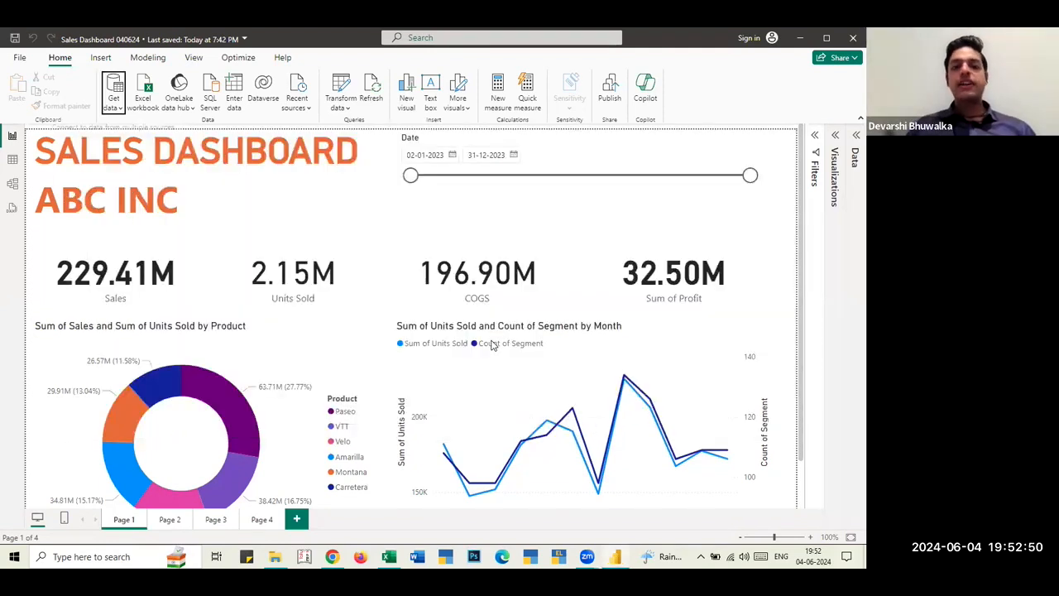
pyautogui.hotkey('alt', 'Tab')
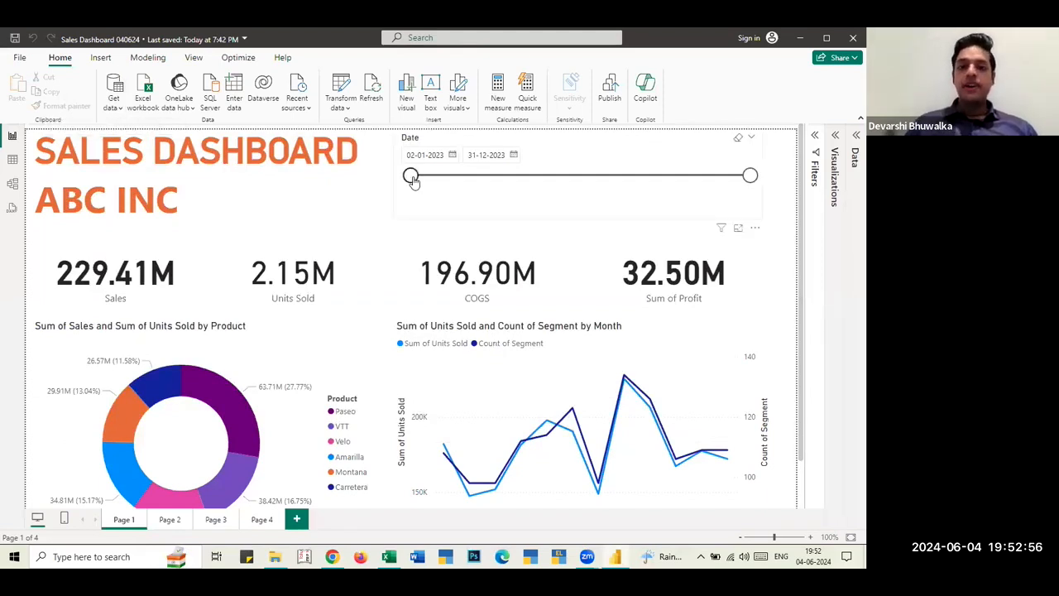
# - Show the page-level and all-page filter areas of the report and collapse the Filters pane again
pyautogui.click(818, 136)
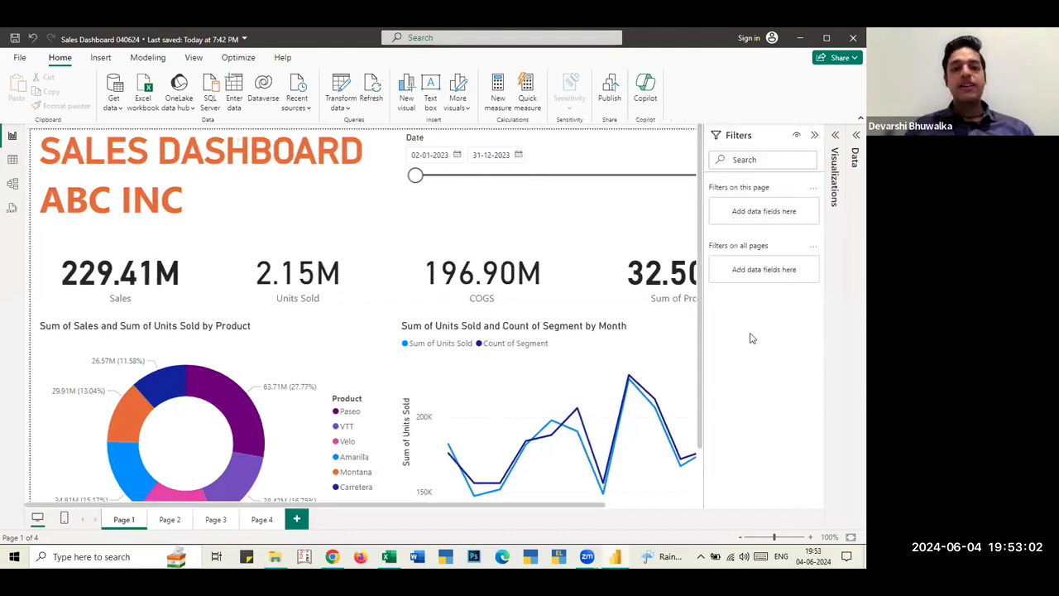
pyautogui.click(813, 139)
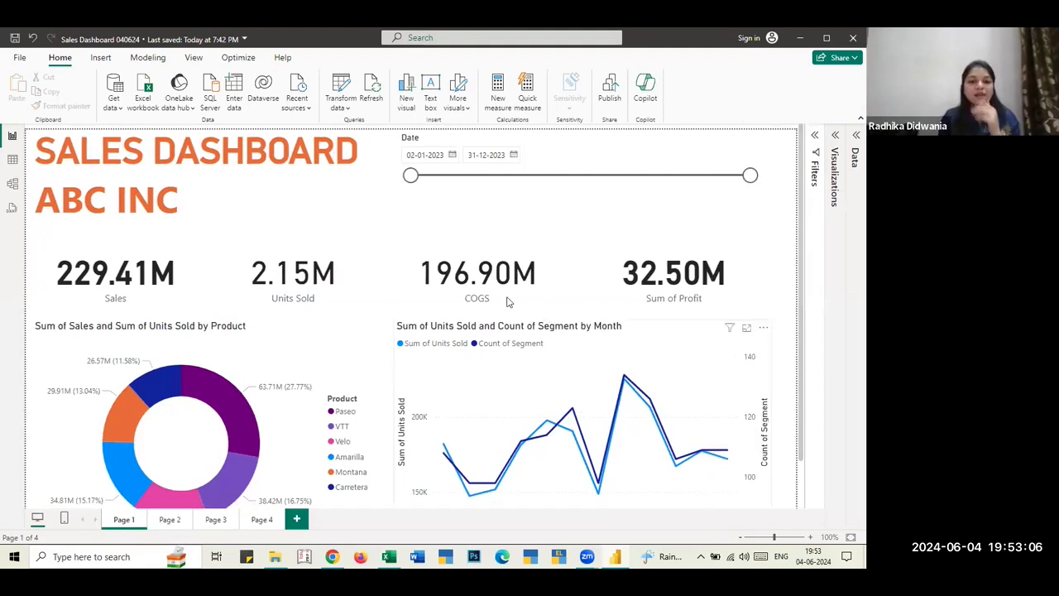
pyautogui.scroll(-1, 386, 306)
pyautogui.scroll(1, 386, 305)
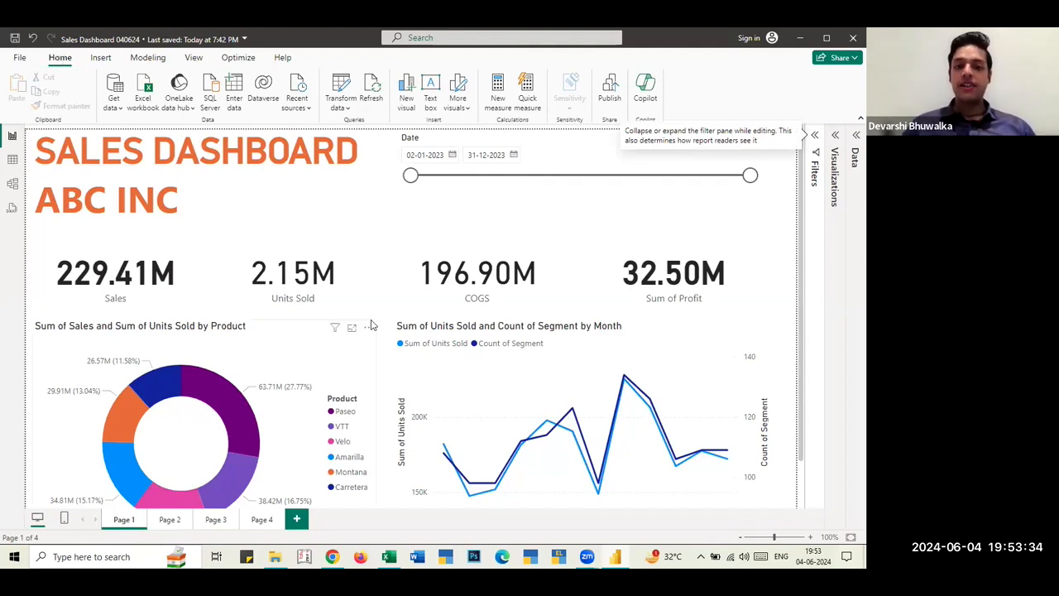
# - Review the file start page with its recent reports and the most common Get data sources
pyautogui.click(18, 58)
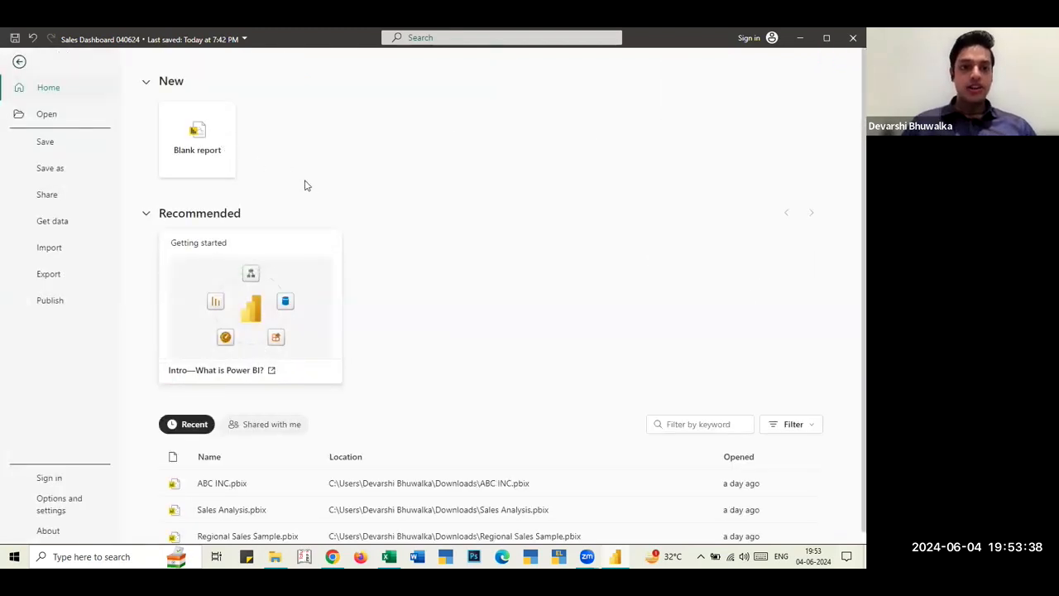
pyautogui.scroll(-1, 415, 298)
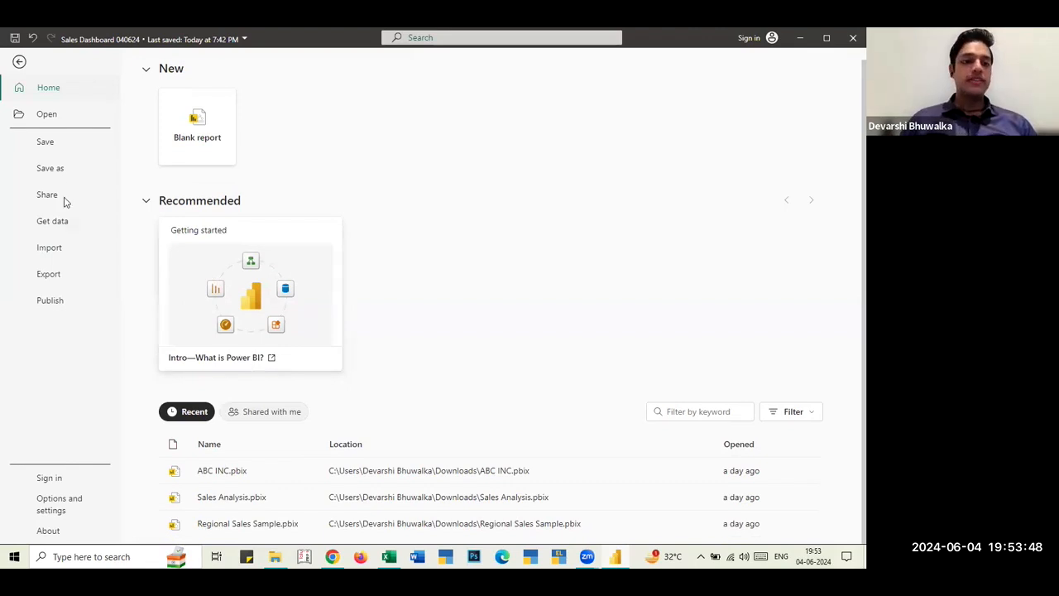
pyautogui.click(64, 224)
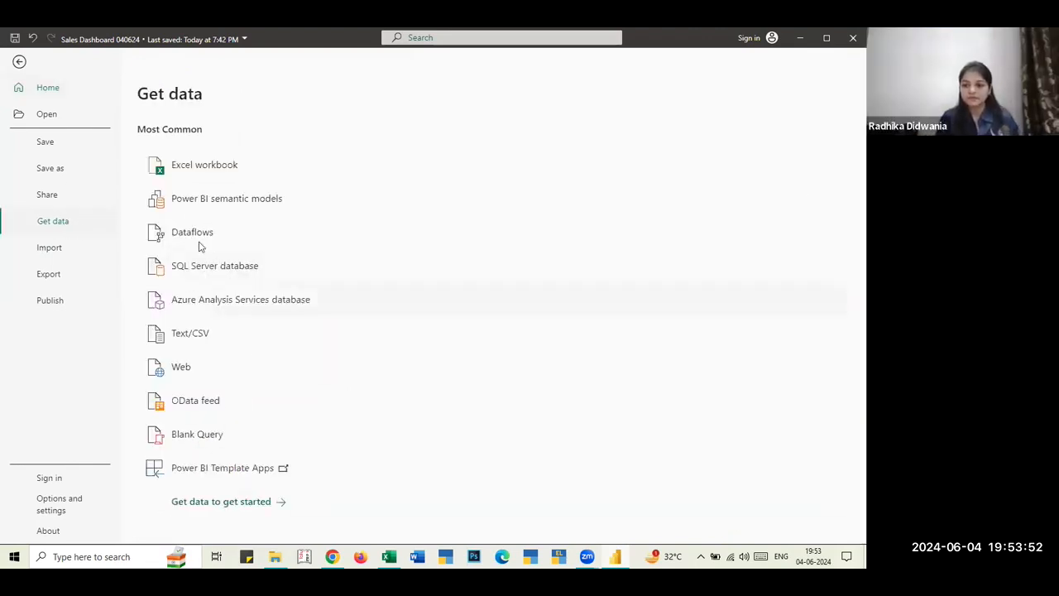
pyautogui.click(23, 90)
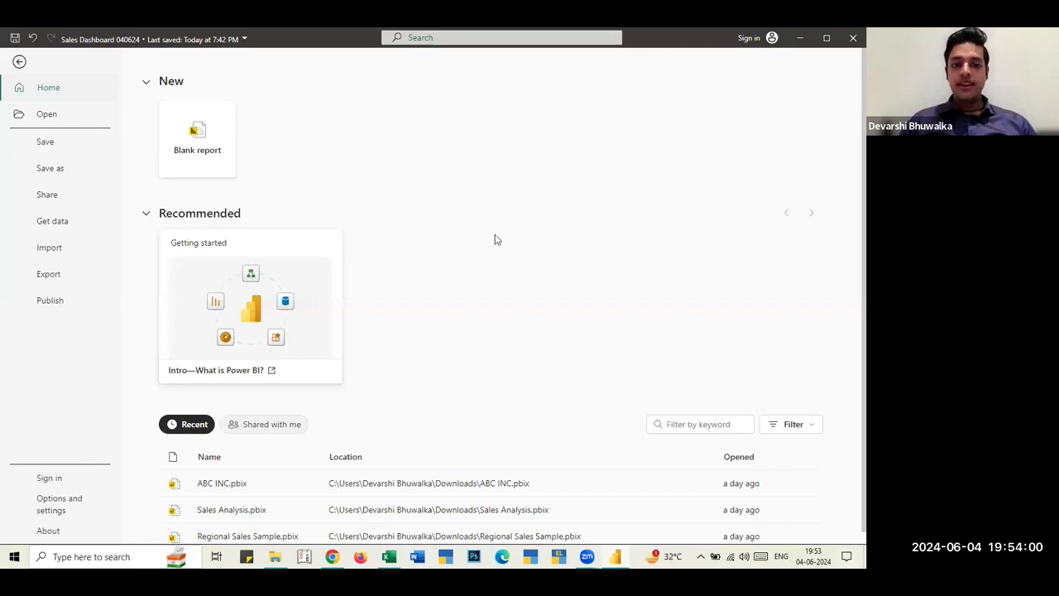
pyautogui.scroll(-1, 487, 427)
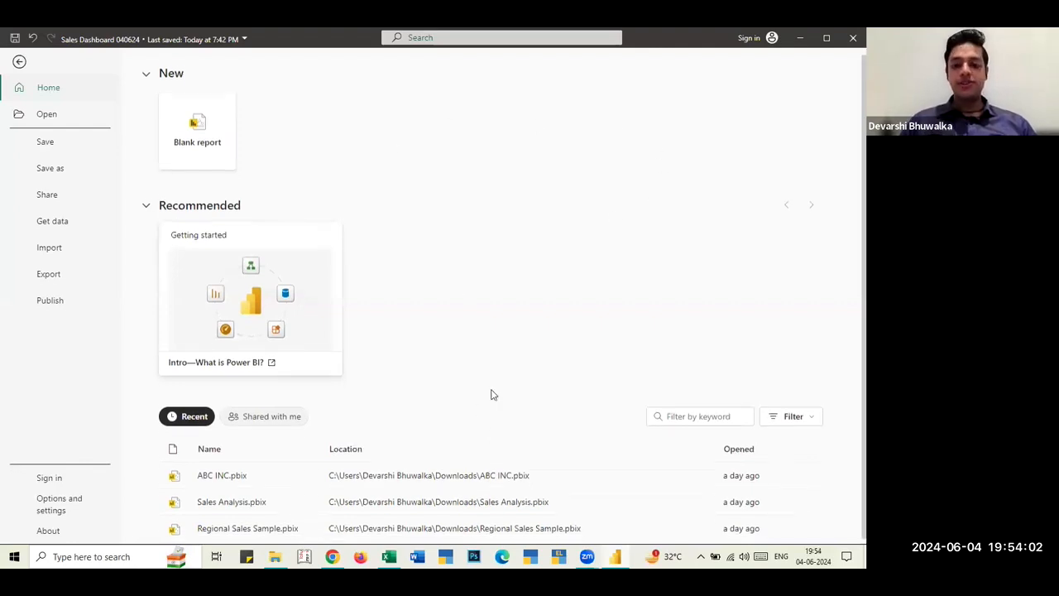
pyautogui.scroll(1, 492, 394)
pyautogui.hotkey('alt', 'Tab')
pyautogui.hotkey('alt', 'Tab')
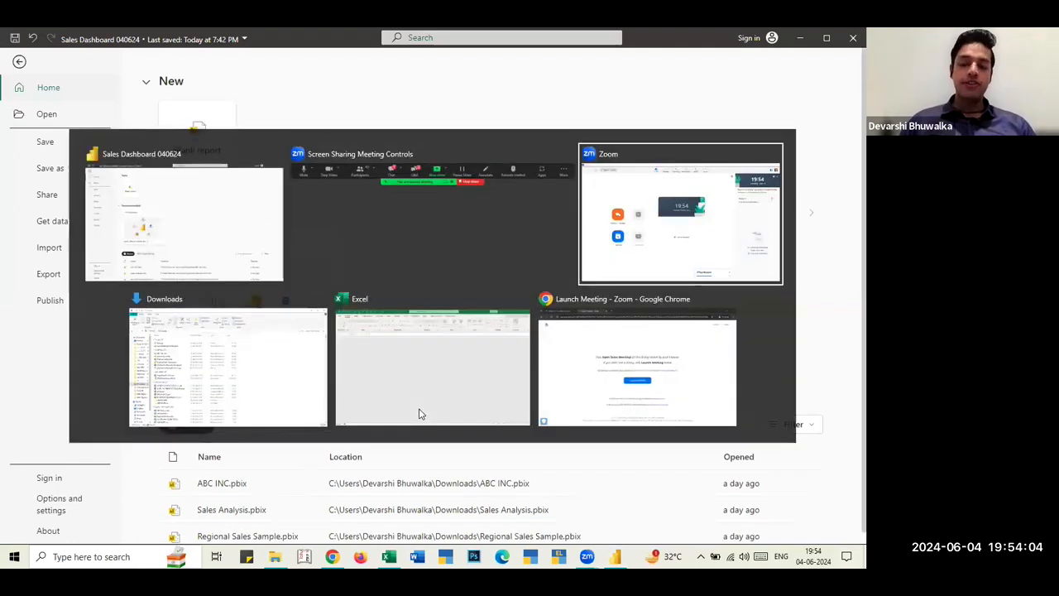
pyautogui.hotkey('alt', 'shift', 'Tab')
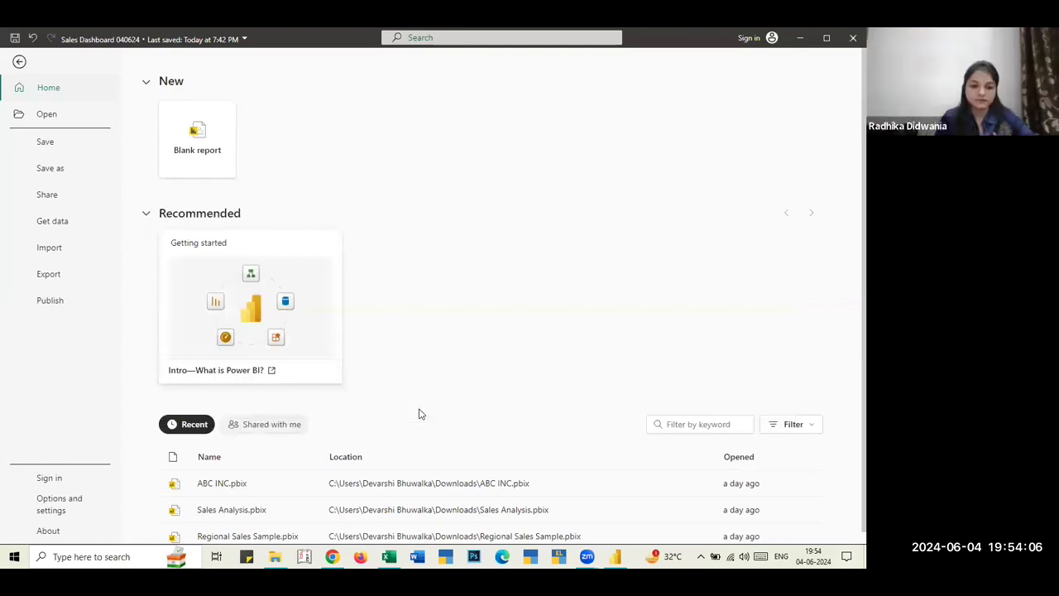
pyautogui.hotkey('alt', 'Tab')
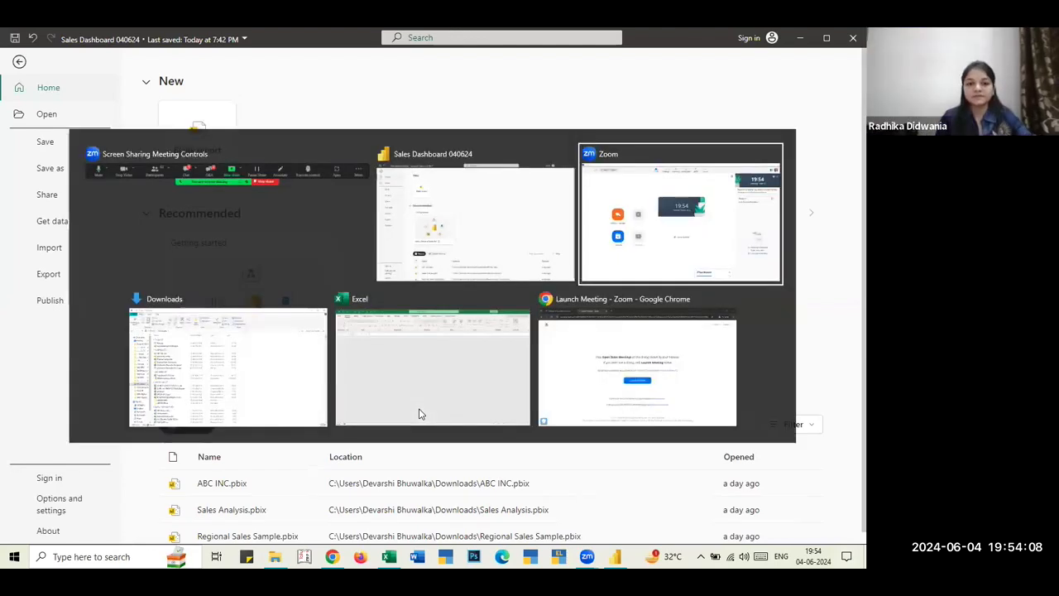
pyautogui.hotkey('alt', 'shift', 'Tab')
pyautogui.hotkey('alt', 'Tab')
pyautogui.hotkey('alt', 'Tab')
pyautogui.hotkey('alt', 'shift', 'Tab')
pyautogui.hotkey('alt', 'Tab')
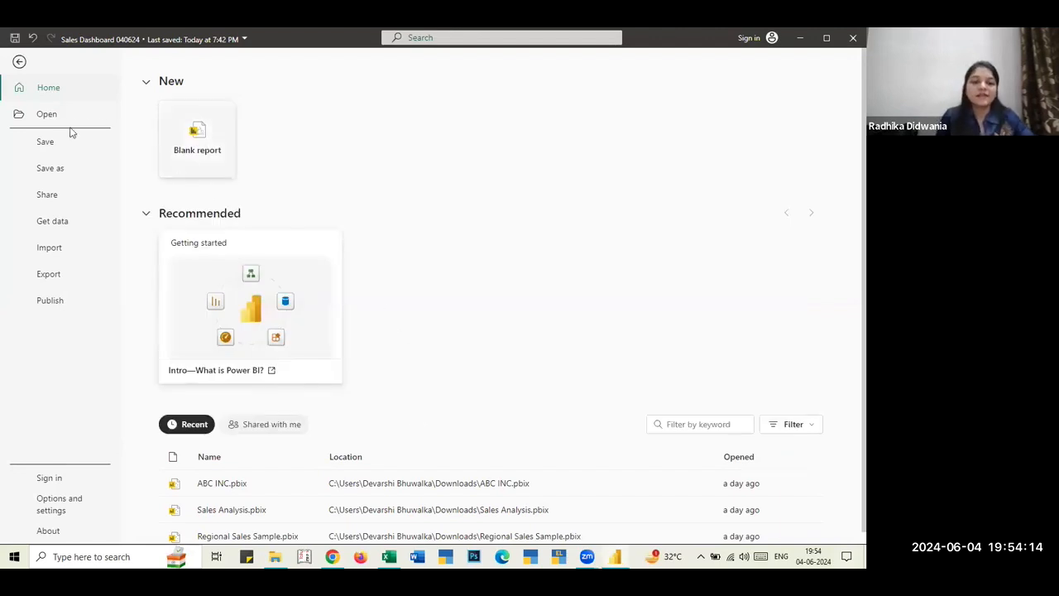
# - Leave the file start page and return to Page 1 of the sales dashboard report
pyautogui.click(19, 62)
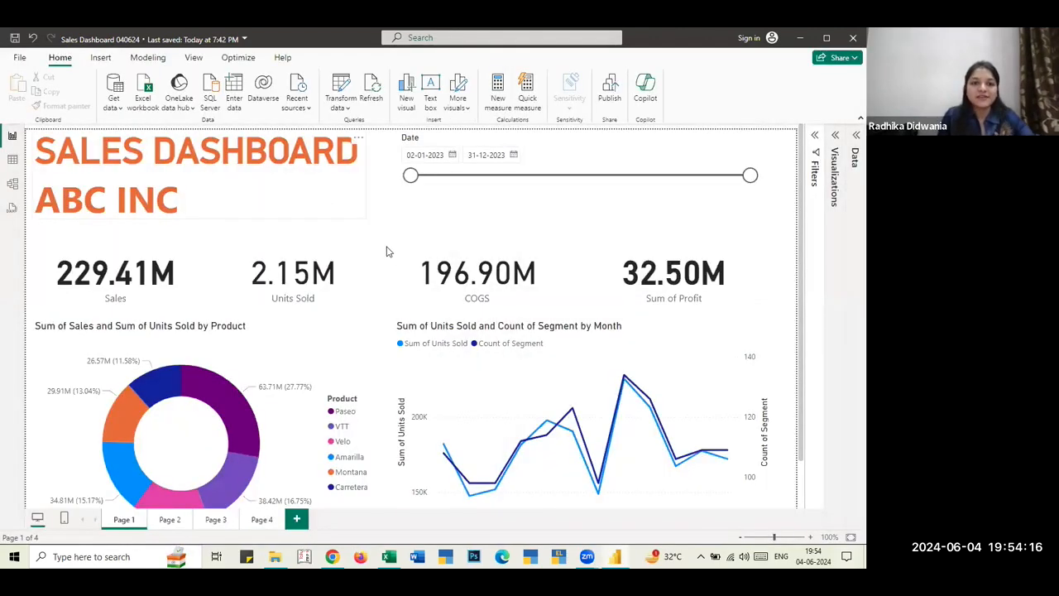
pyautogui.scroll(-1, 387, 250)
pyautogui.scroll(1, 496, 281)
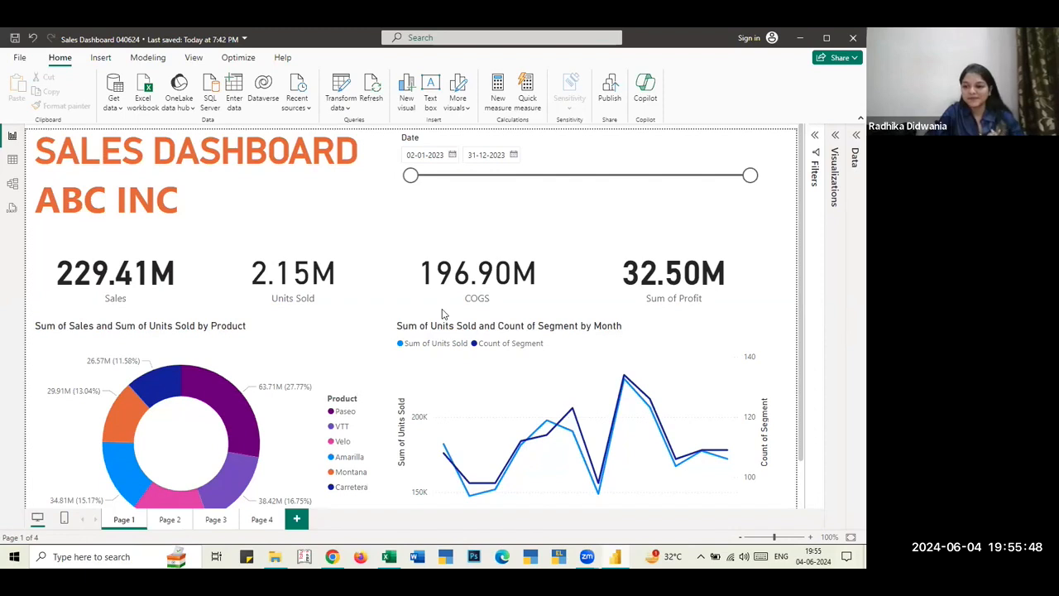
pyautogui.hotkey('alt', 'Tab')
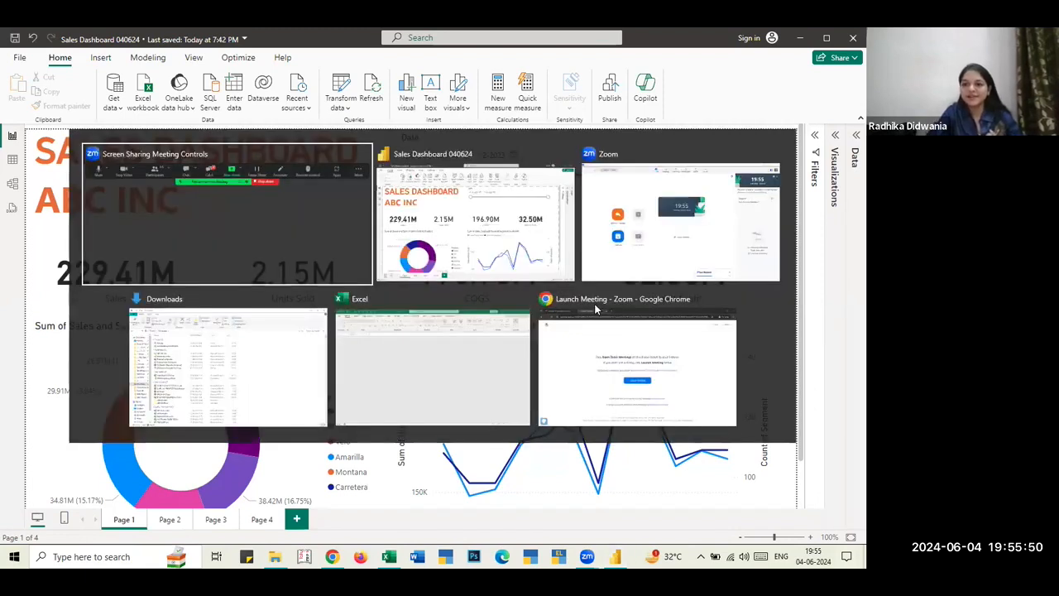
pyautogui.hotkey('alt', 'Tab')
pyautogui.hotkey('alt', 'Tab')
pyautogui.hotkey('alt', 'Tab')
pyautogui.hotkey('alt', 'Tab')
pyautogui.hotkey('alt', 'Tab')
pyautogui.hotkey('alt', 'Tab')
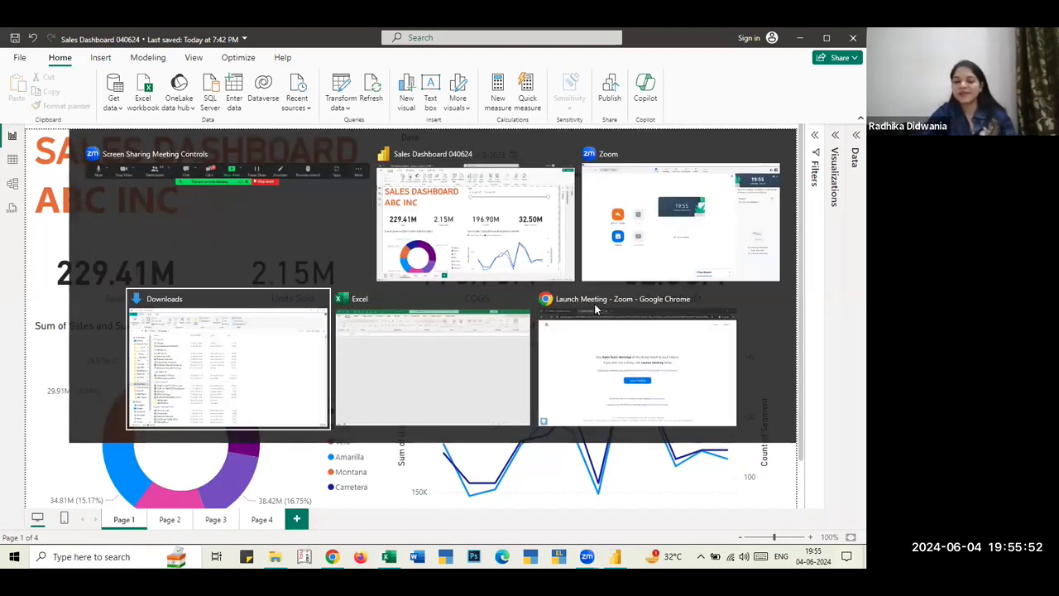
pyautogui.hotkey('alt', 'Tab')
pyautogui.hotkey('alt', 'Tab')
pyautogui.hotkey('alt', 'Tab')
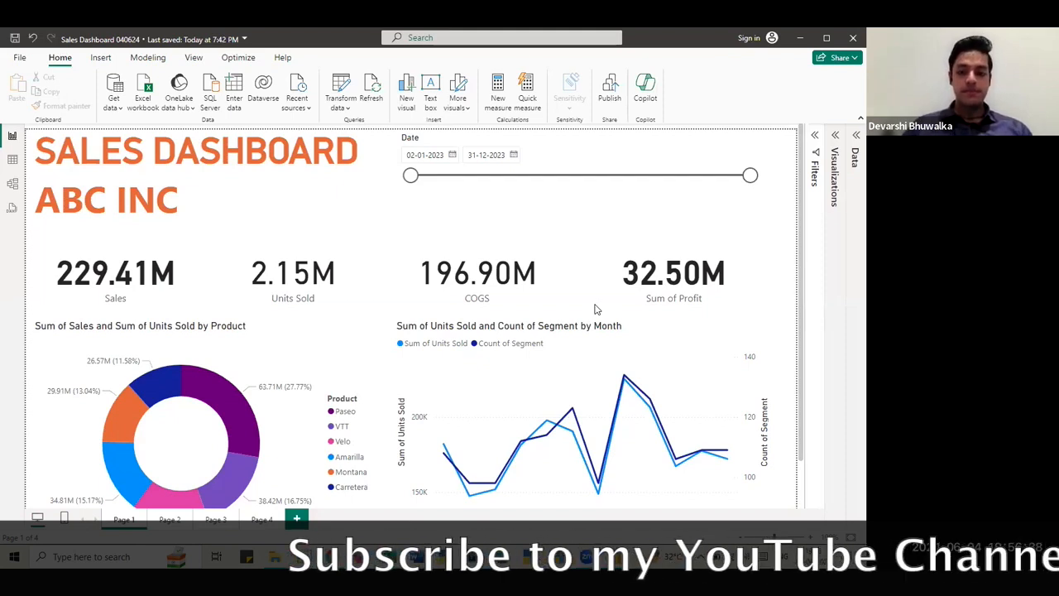
pyautogui.hotkey('alt', 'Tab')
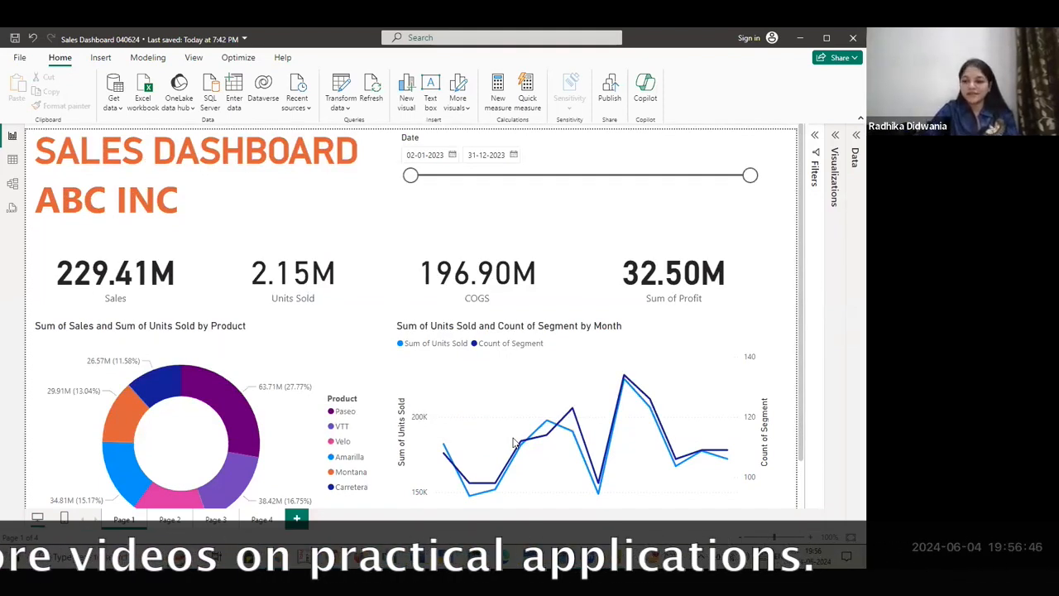
pyautogui.hotkey('alt', 'Tab')
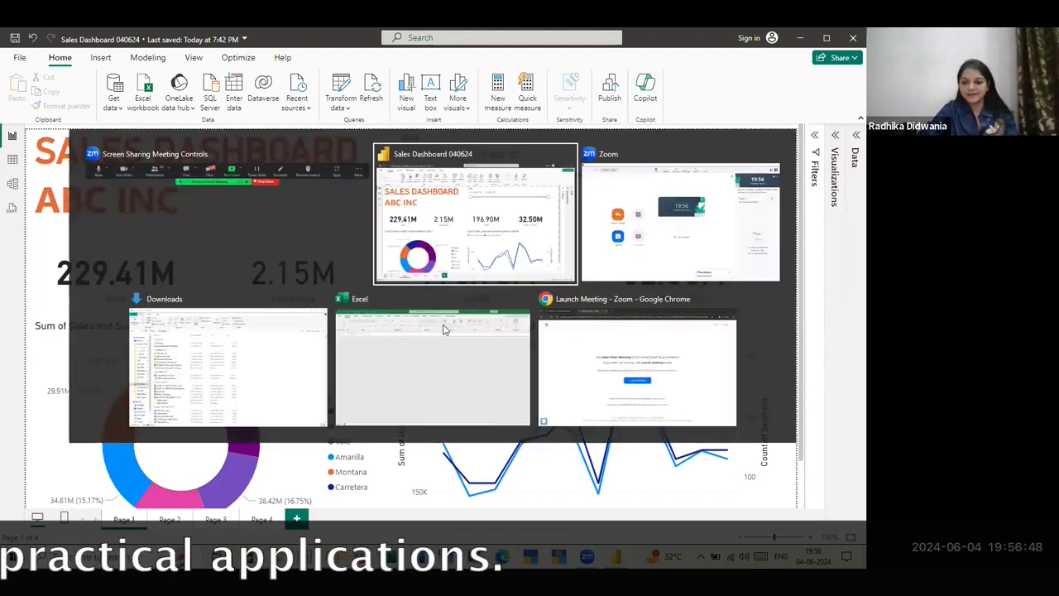
pyautogui.hotkey('alt', 'Tab')
pyautogui.hotkey('alt', 'Tab')
pyautogui.hotkey('alt', 'Tab')
pyautogui.hotkey('alt', 'Tab')
pyautogui.hotkey('alt', 'Tab')
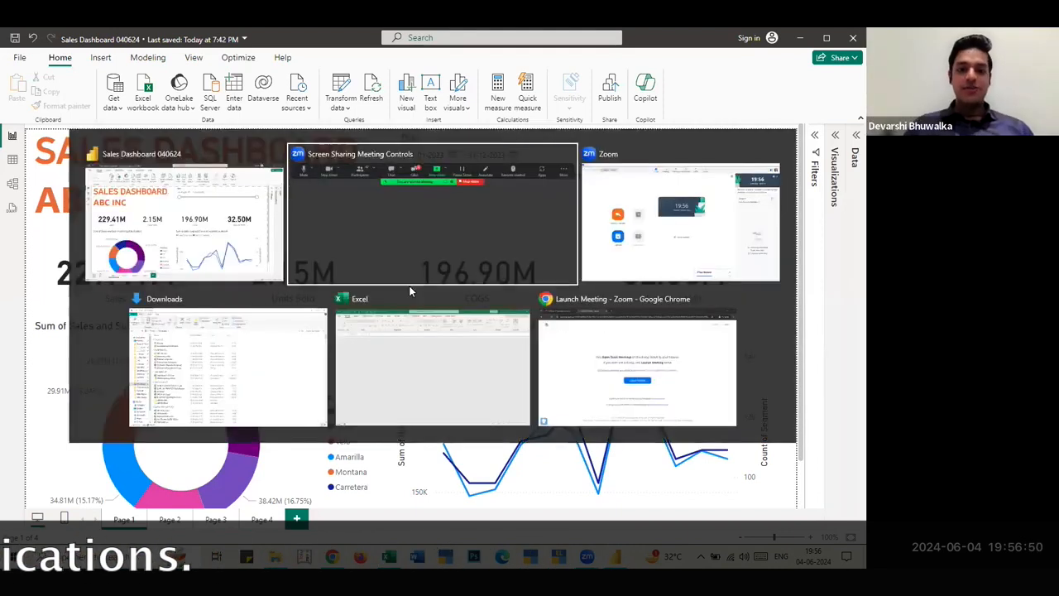
pyautogui.hotkey('alt', 'Tab')
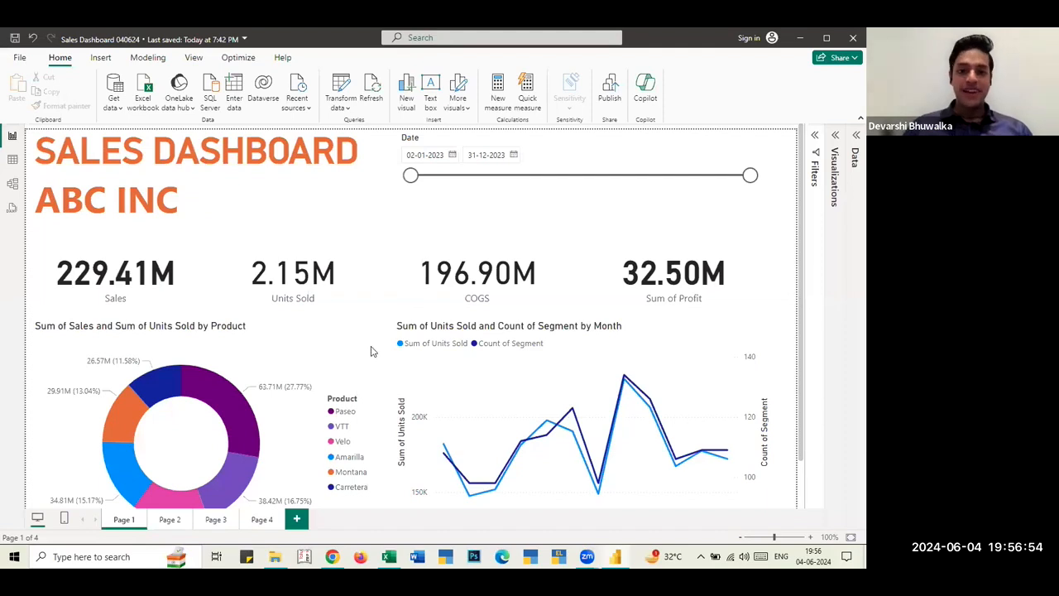
pyautogui.scroll(-1, 444, 383)
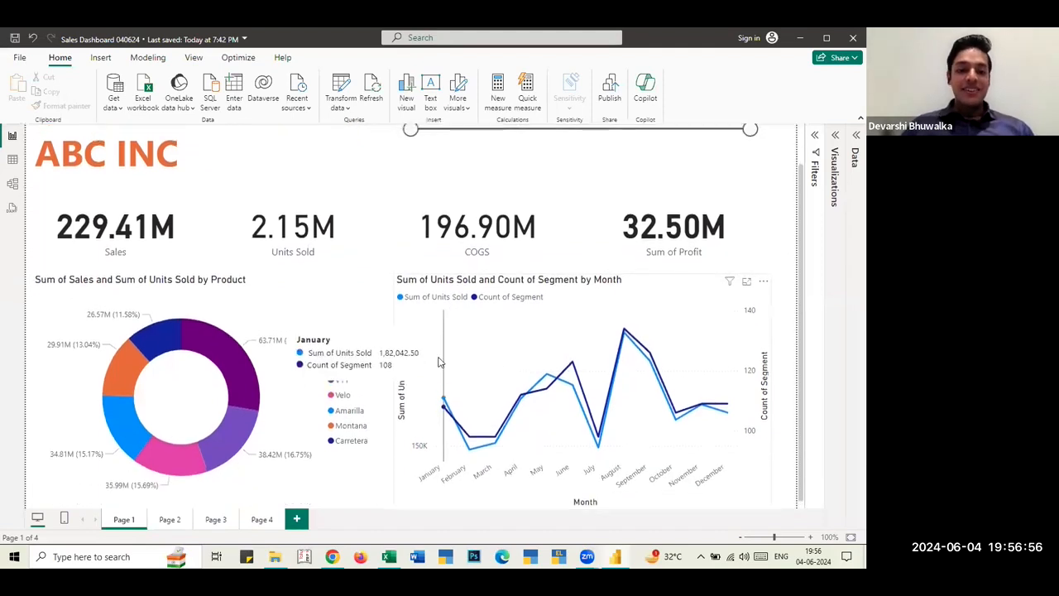
pyautogui.scroll(1, 245, 484)
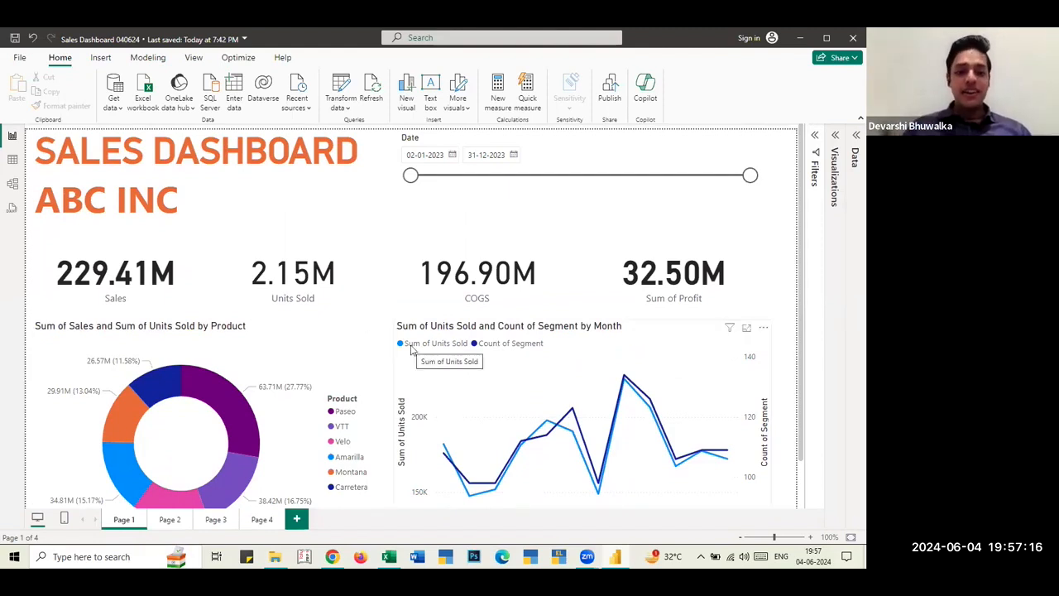
# - Switch to the File Explorer window showing the Downloads folder
pyautogui.hotkey('alt', 'Tab')
pyautogui.hotkey('alt', 'Tab')
pyautogui.hotkey('alt', 'Tab')
pyautogui.hotkey('alt', 'Tab')
pyautogui.hotkey('alt', 'Tab')
pyautogui.hotkey('alt', 'Tab')
pyautogui.hotkey('alt', 'Tab')
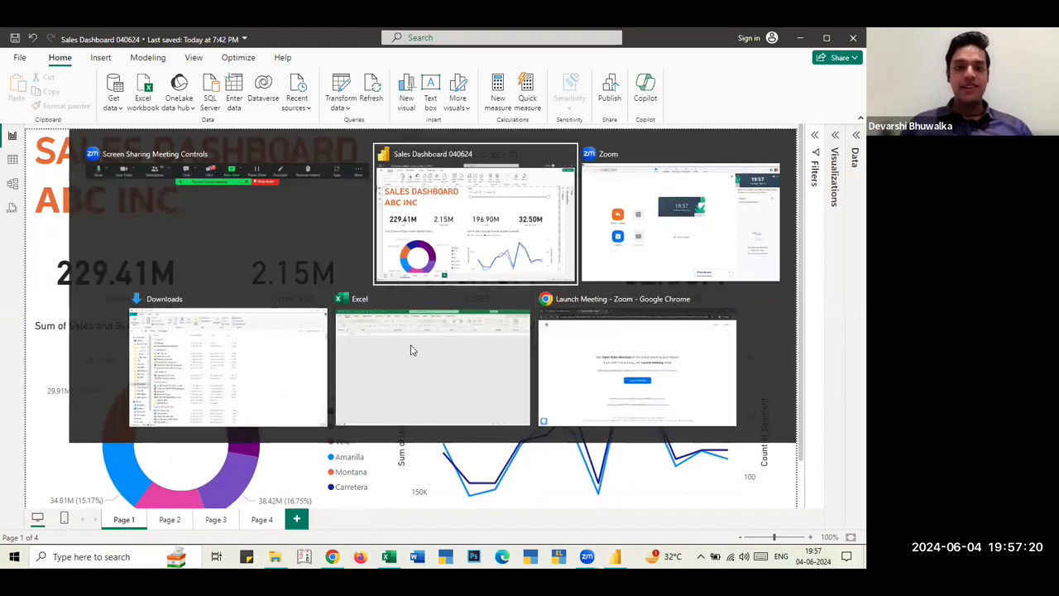
pyautogui.hotkey('alt', 'Tab')
pyautogui.hotkey('alt', 'Tab')
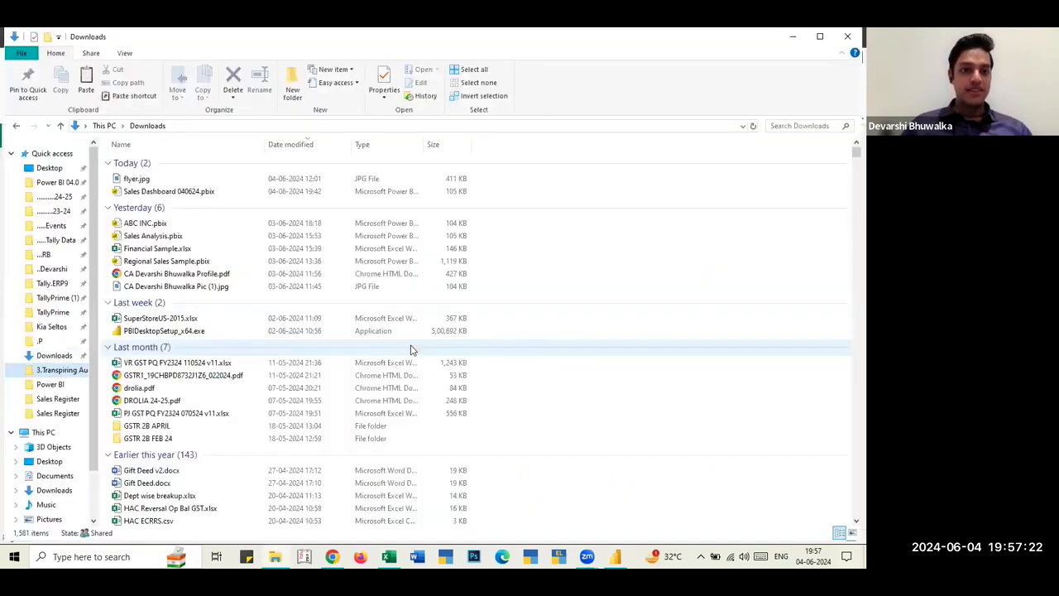
pyautogui.press('Down')
pyautogui.press('Down')
pyautogui.press('Down')
pyautogui.press('Up')
pyautogui.press('Up')
pyautogui.press('Up')
pyautogui.press('Down')
pyautogui.press('Down')
pyautogui.press('Up')
pyautogui.press('Up')
pyautogui.press('Down')
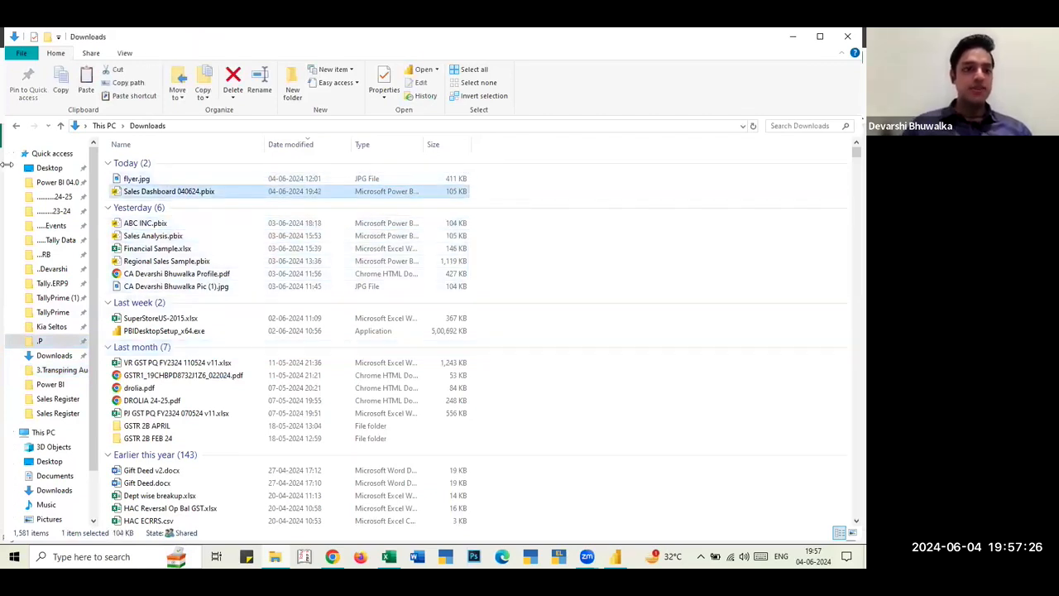
# - Open the PPT v4.ppsx slide show from the Power BI 04.06.24 folder and bring the PowerPoint show to the front
pyautogui.click(64, 181)
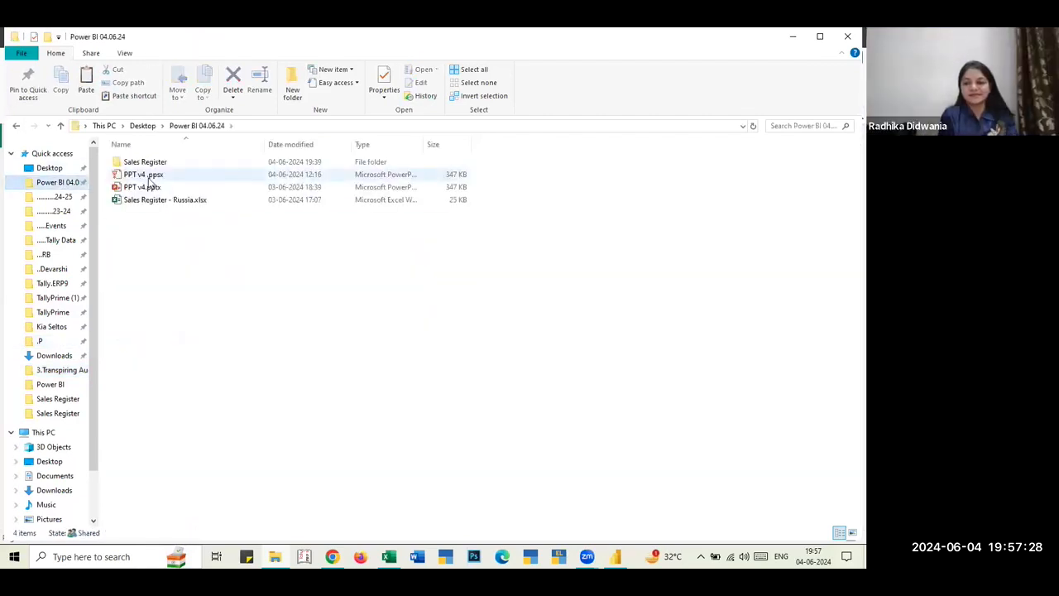
pyautogui.doubleClick(145, 175)
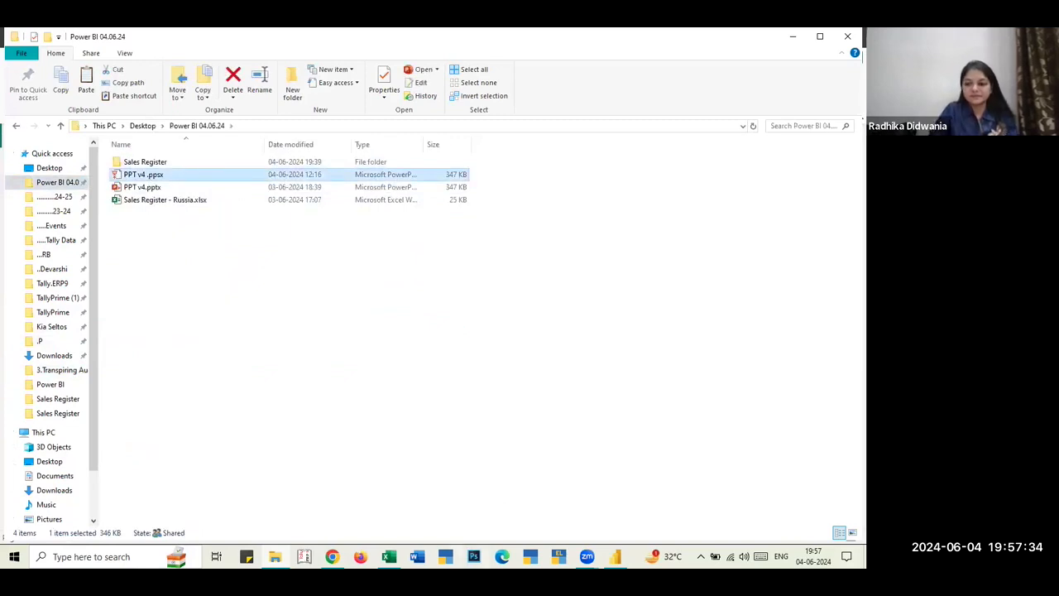
pyautogui.click(615, 557)
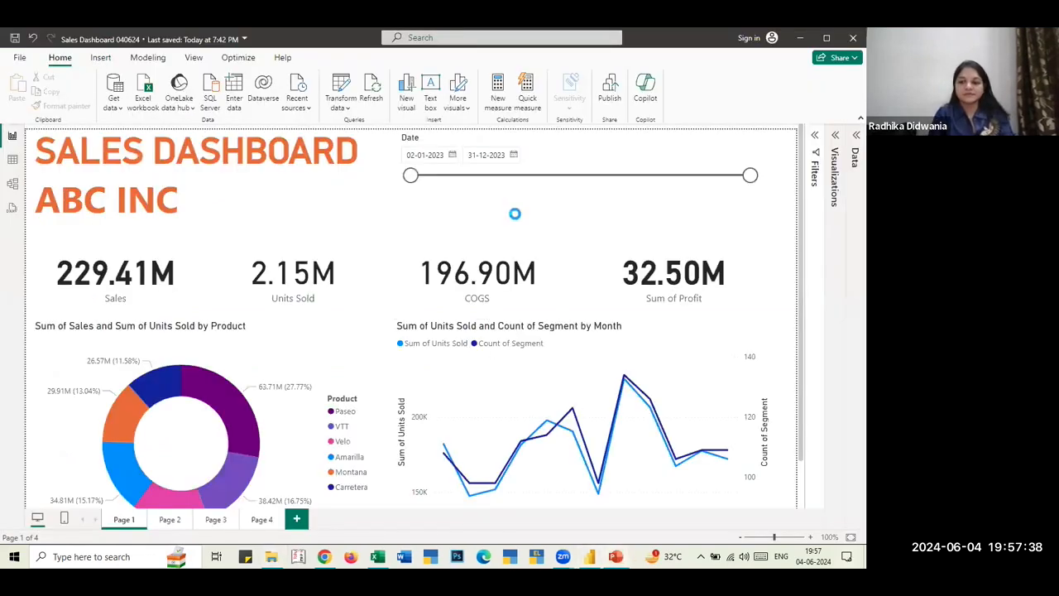
pyautogui.hotkey('alt', 'Tab')
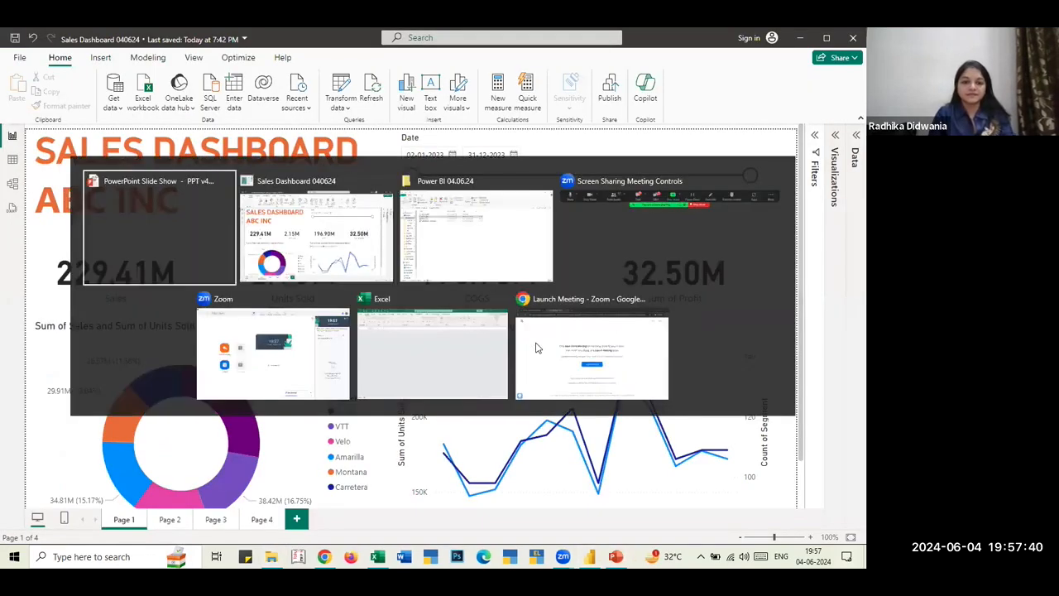